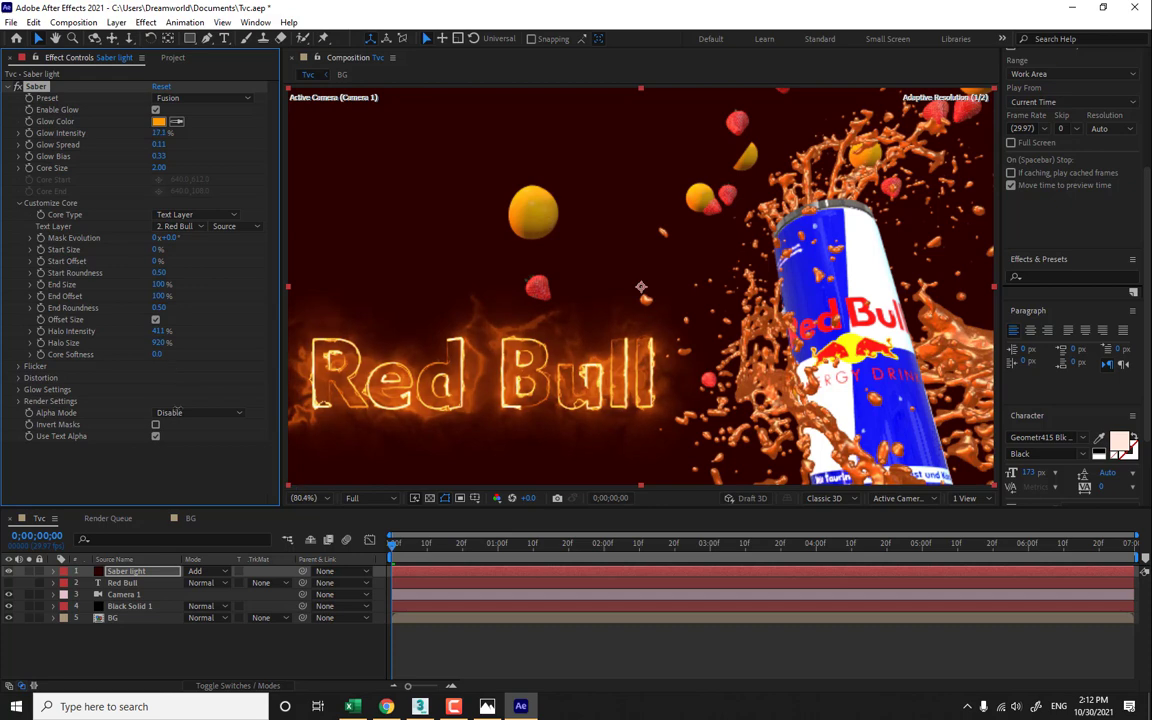
- Try different Saber glow colors by sampling blue and red from the energy drink can in the composition
click(355, 644)
middle_drag(560, 310, 605, 286)
click(177, 121)
click(852, 285)
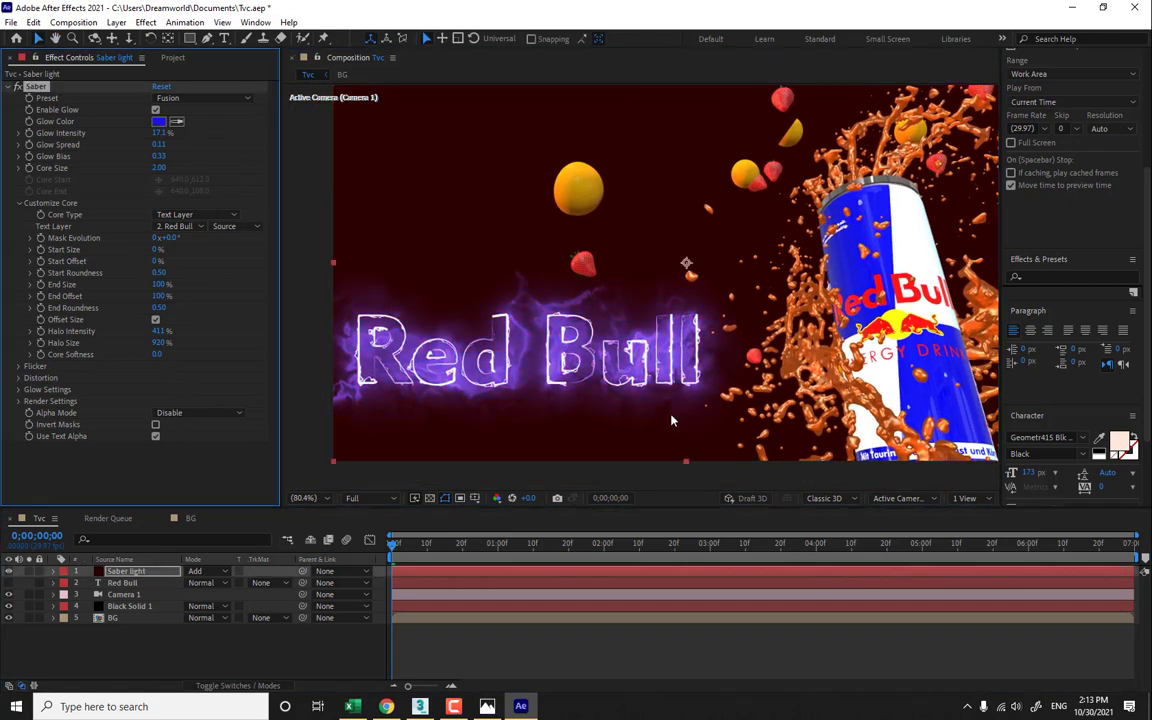
click(177, 121)
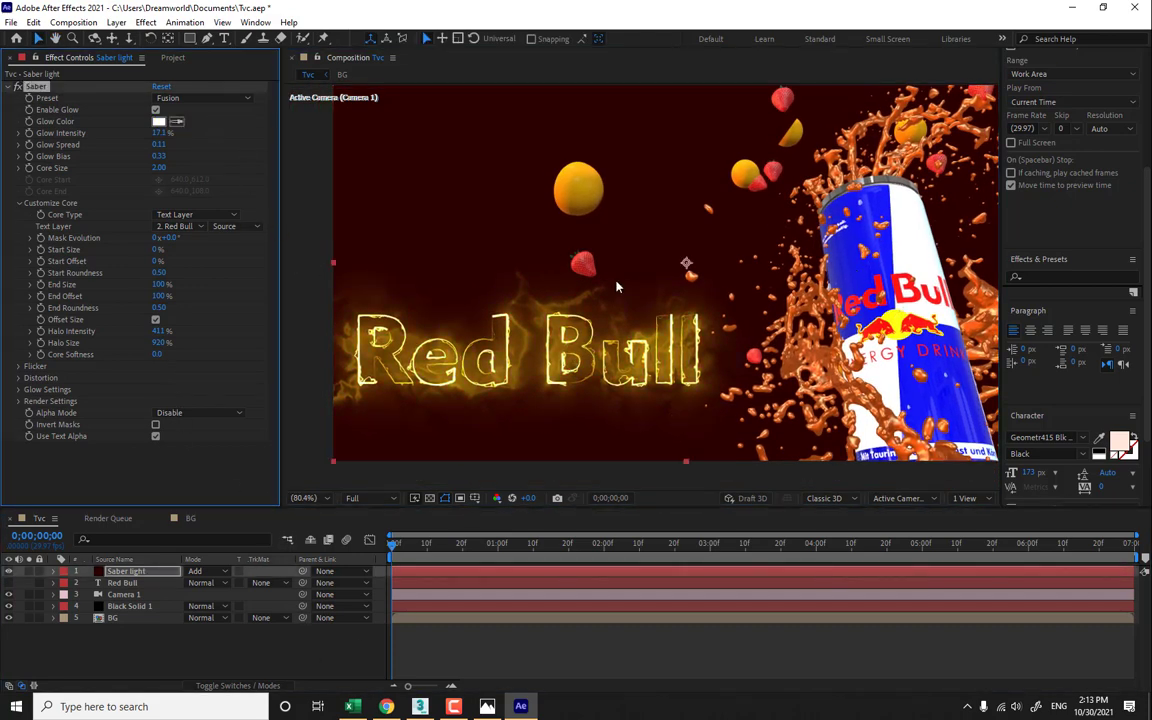
click(843, 428)
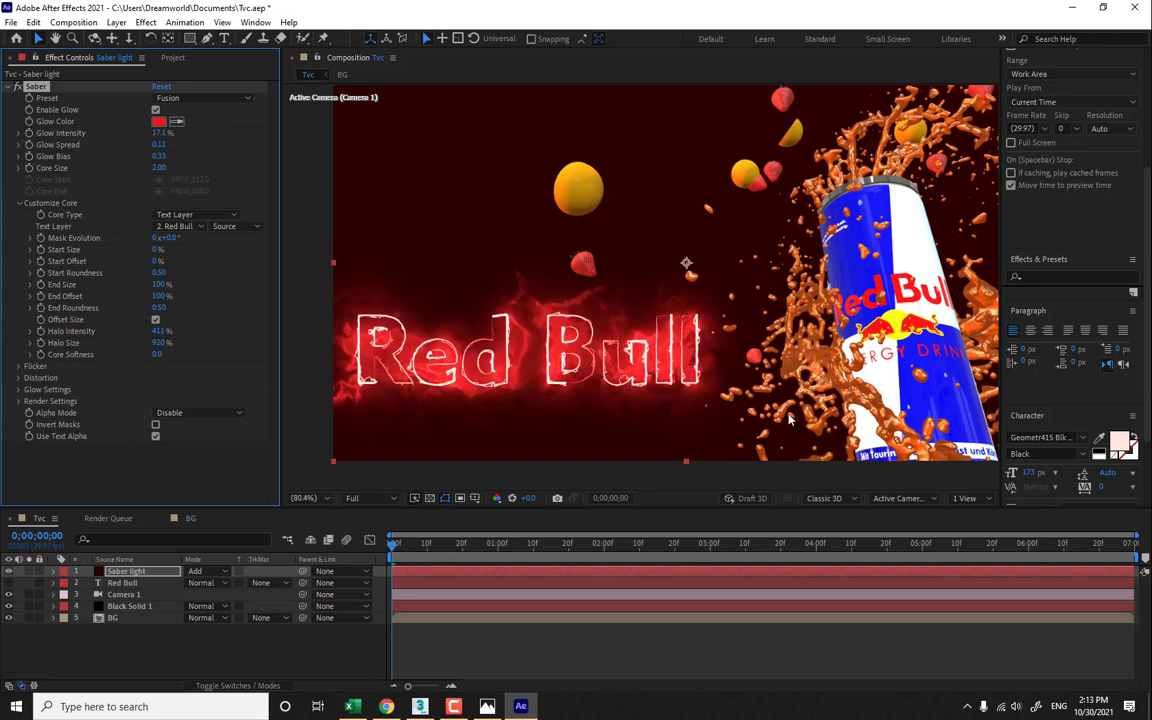
- Set the Saber glow color to bright blue and the core's Start Size to 49%
click(157, 121)
click(696, 539)
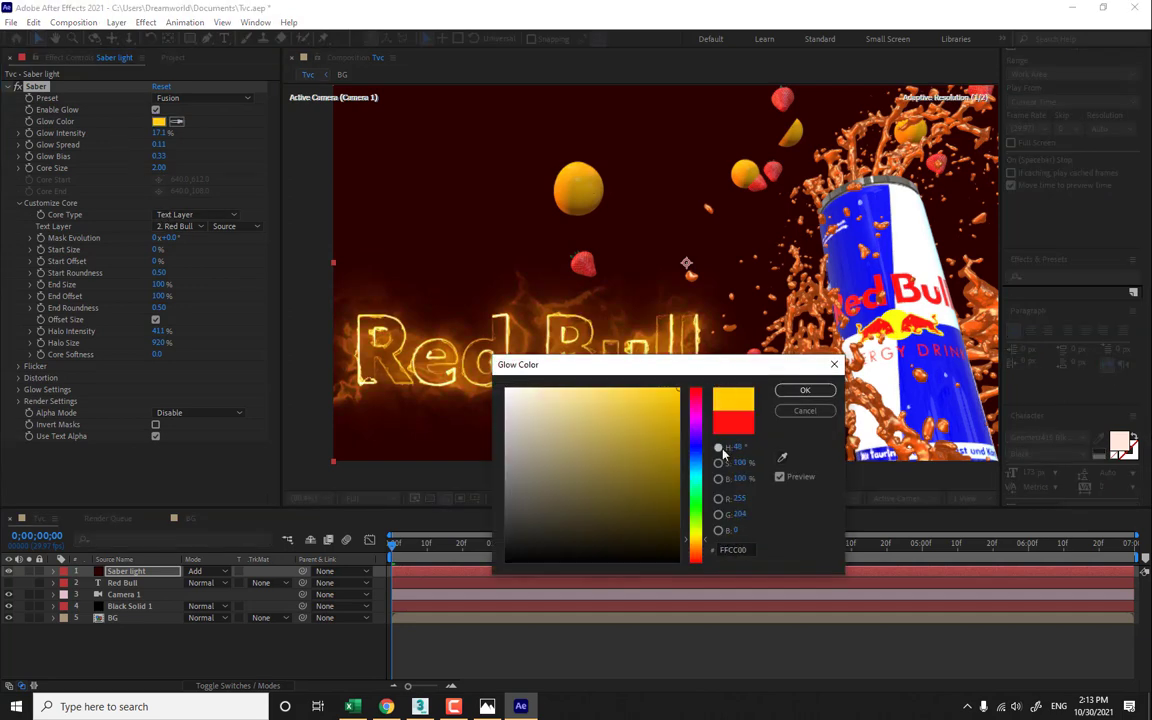
drag(699, 505, 707, 460)
click(815, 391)
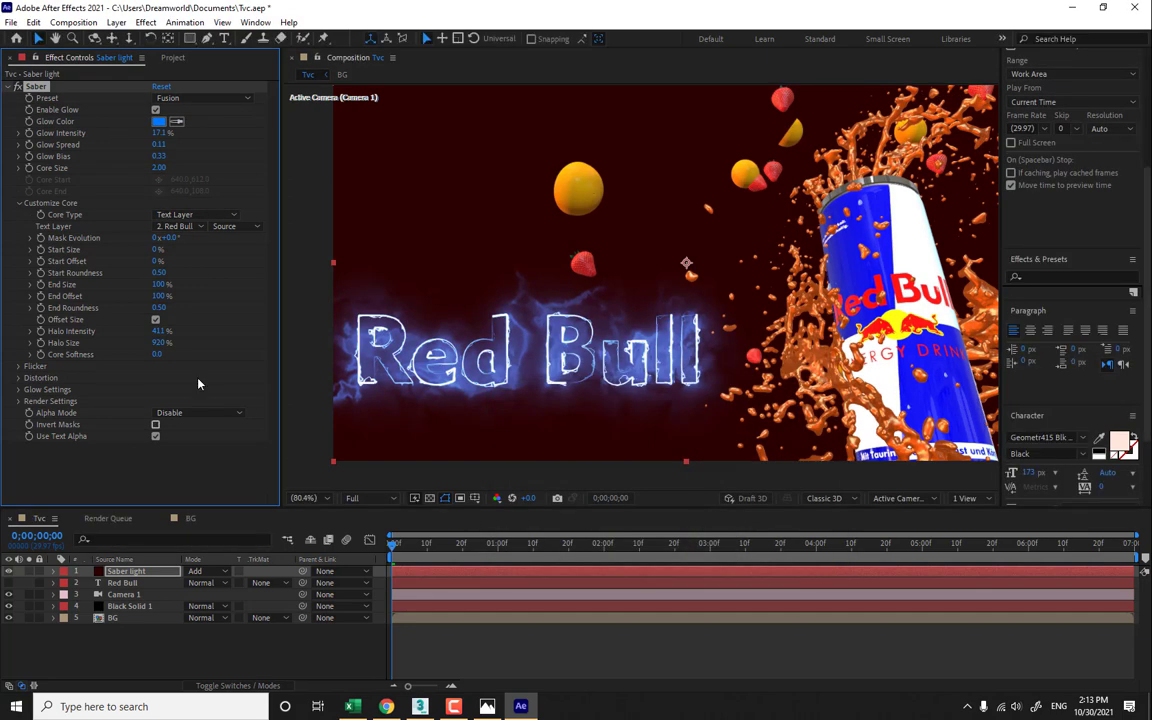
drag(159, 250, 191, 250)
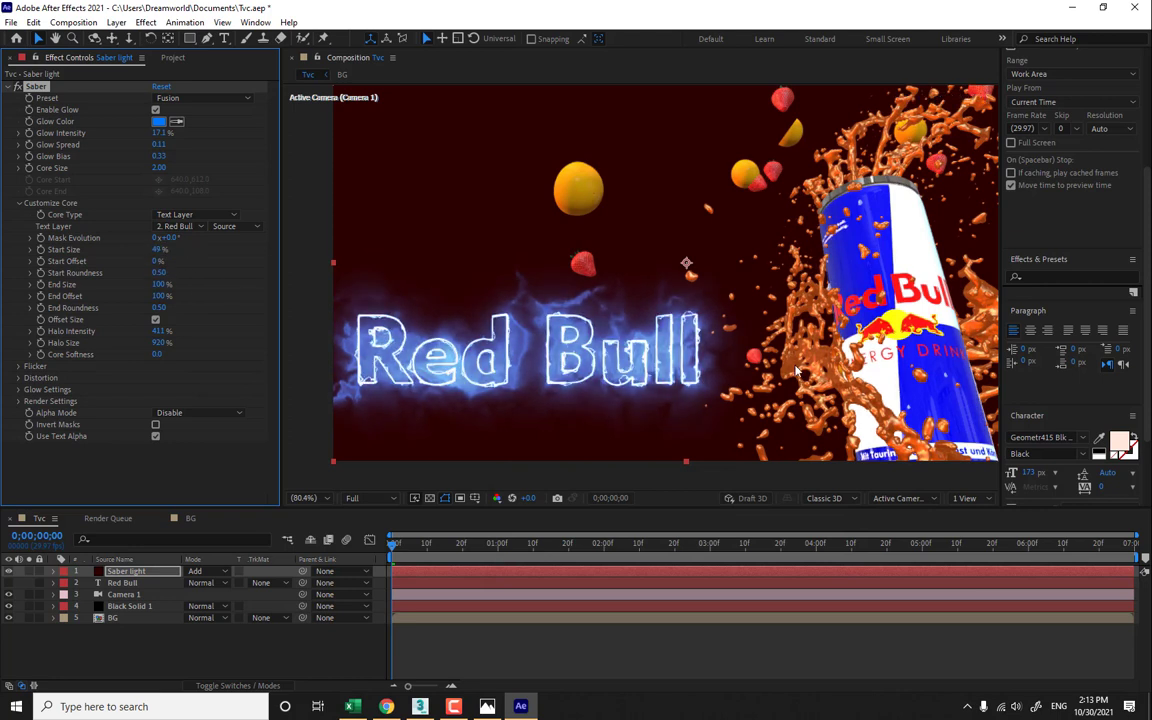
middle_drag(779, 473, 755, 471)
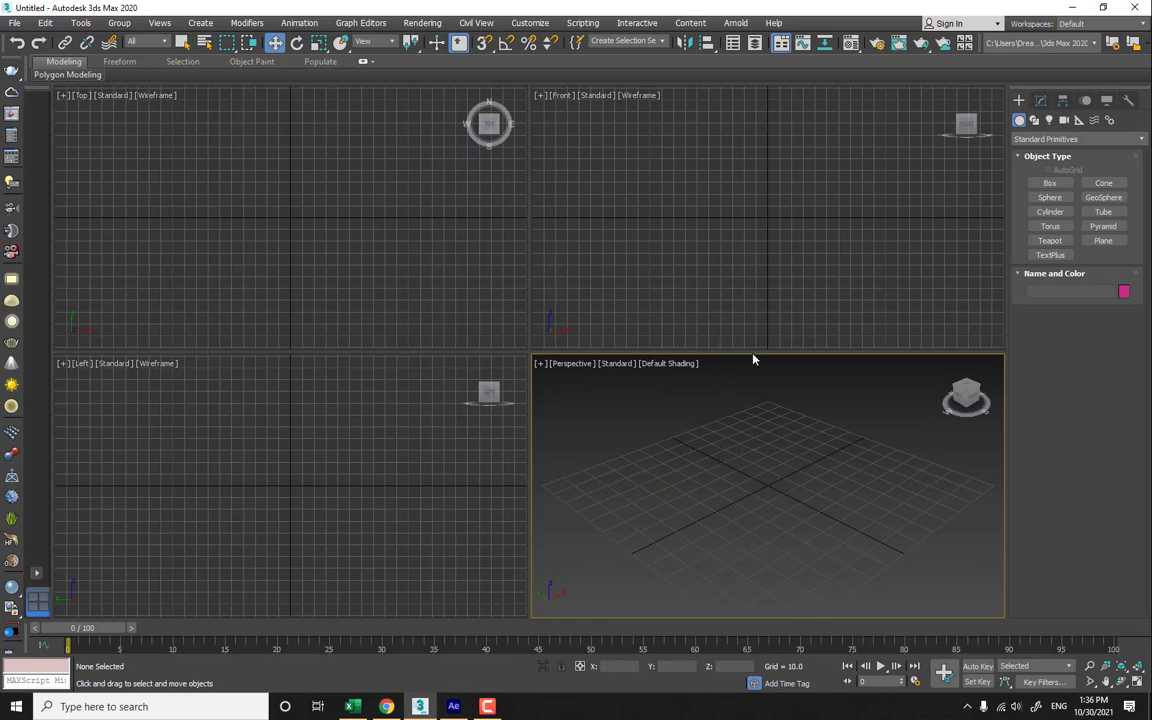
- Switch to 3ds Max and draw a plane about 99 long and 53 wide in the Front view
click(1104, 240)
drag(738, 99, 800, 213)
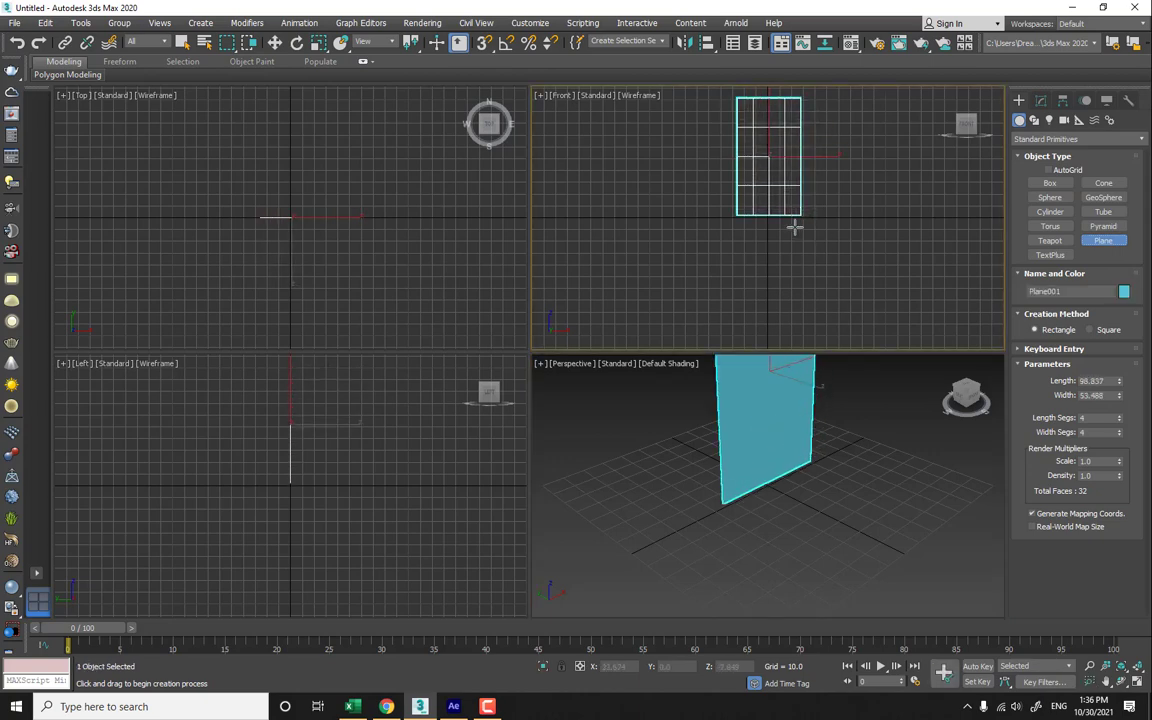
- Give the plane a blank material with bitmap 1.jpg from the Desktop Materials folder as its diffuse map, shown in the viewport
key(m)
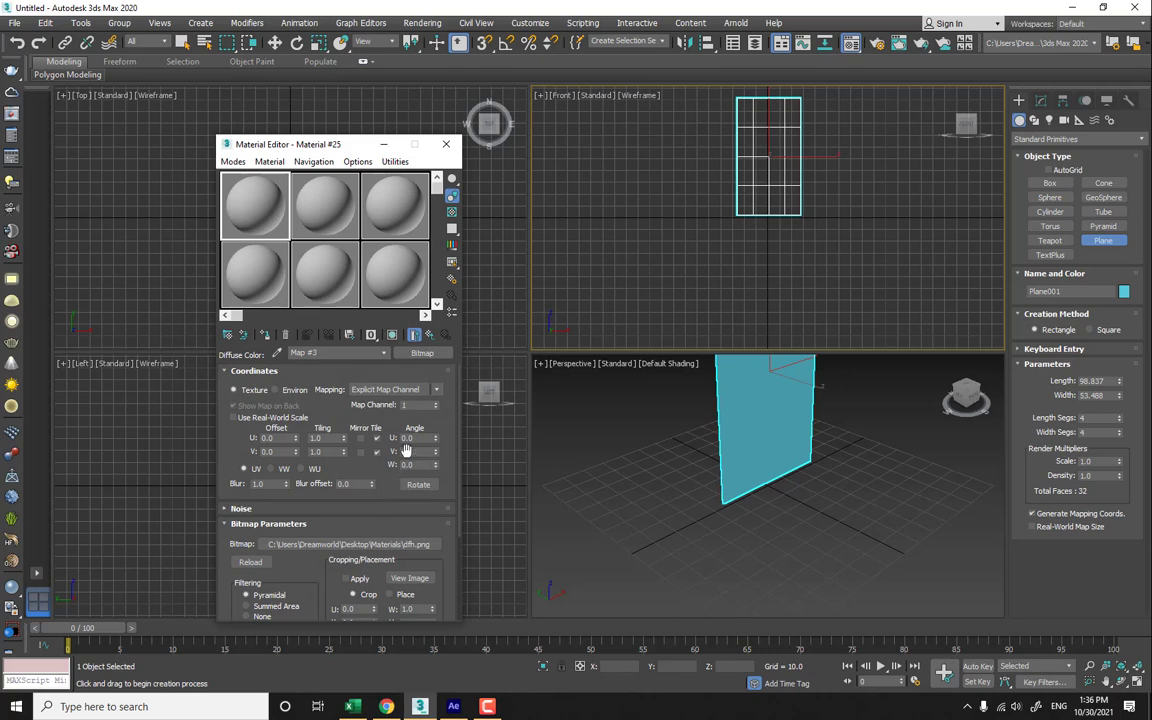
click(317, 203)
drag(317, 203, 269, 213)
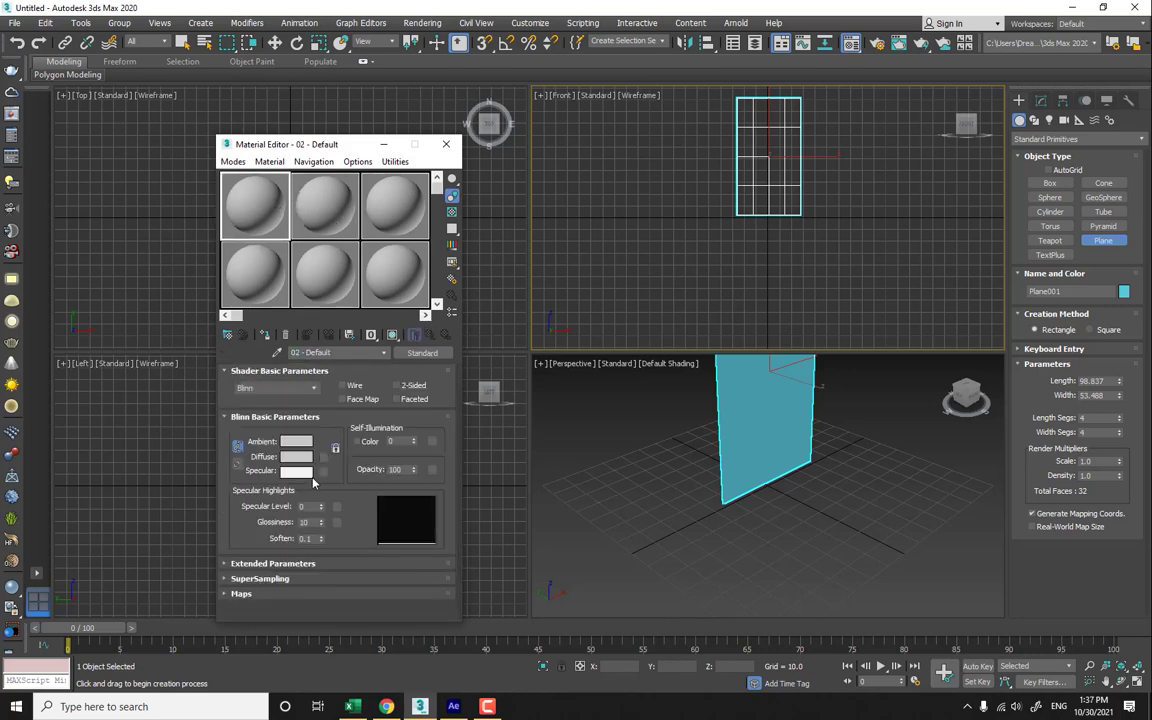
click(321, 460)
double_click(467, 225)
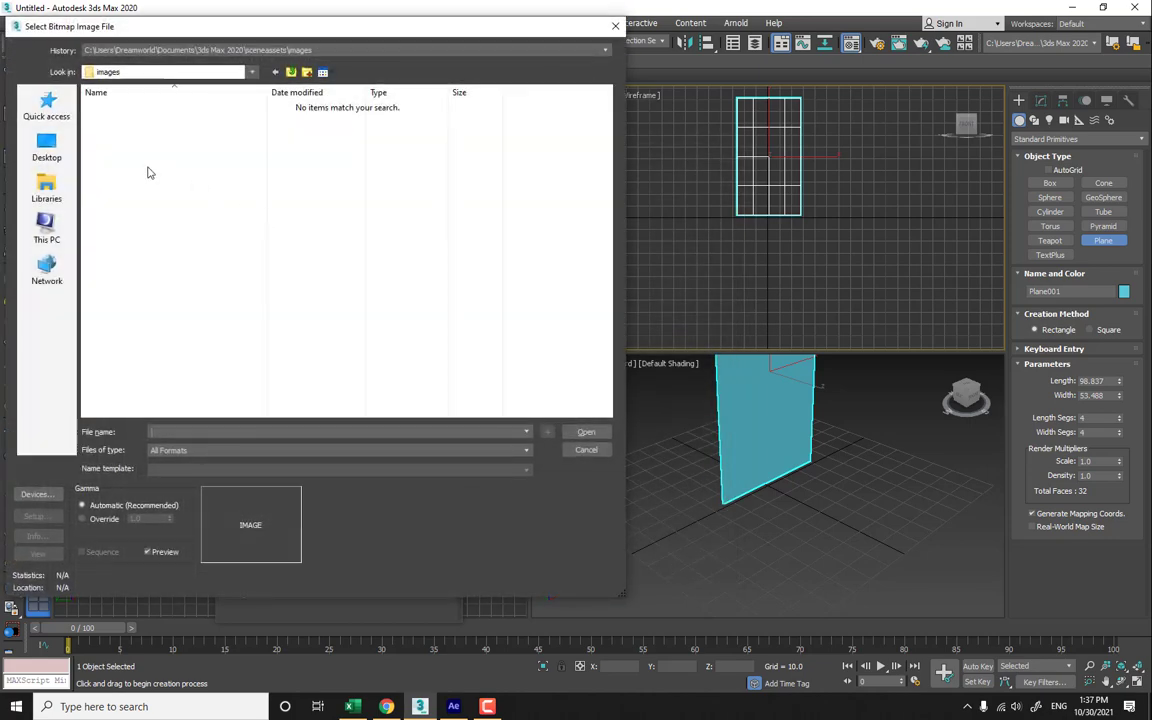
click(46, 148)
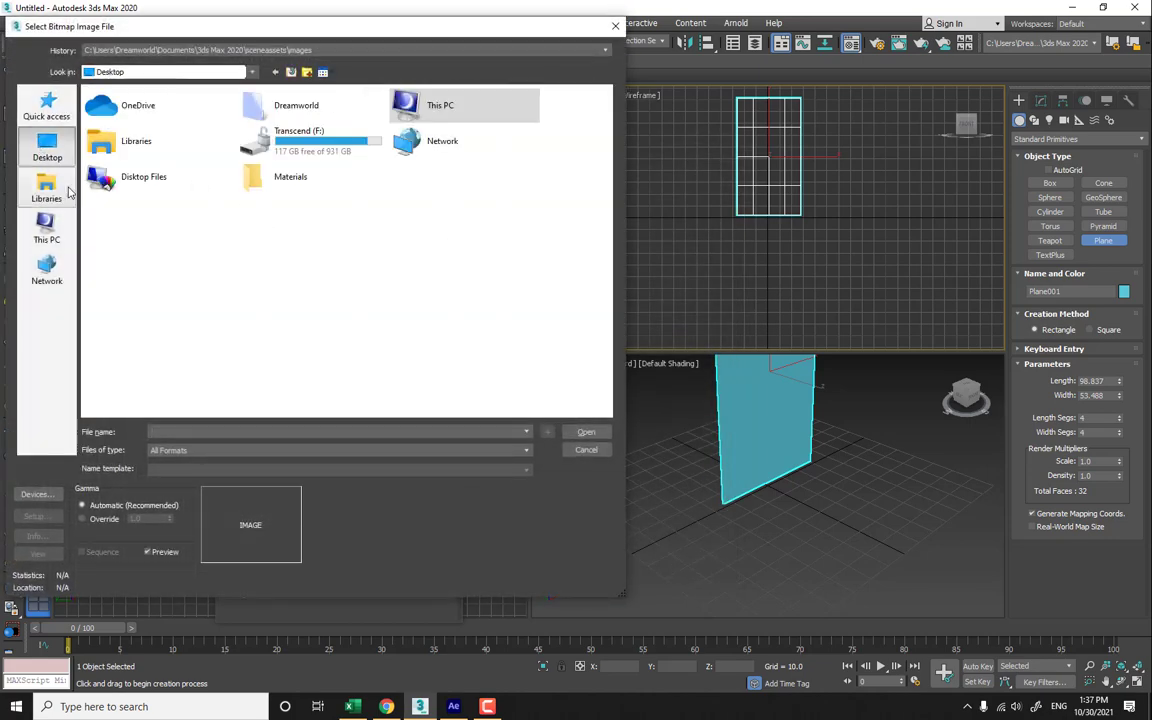
double_click(281, 172)
double_click(118, 122)
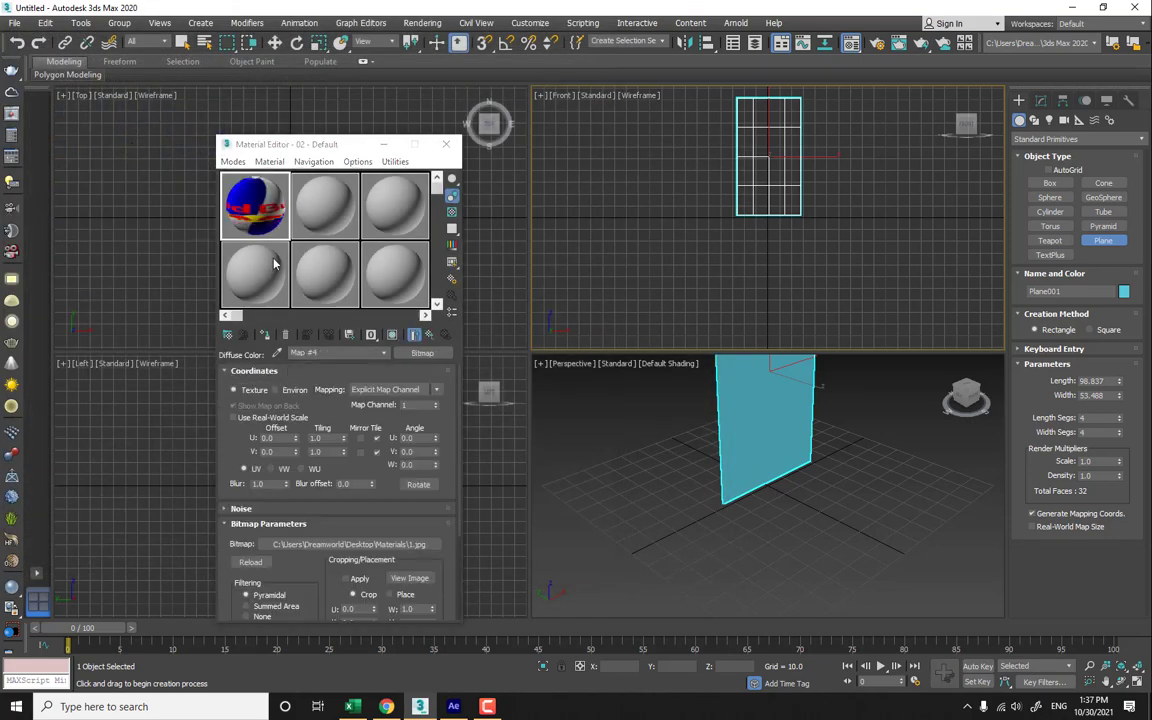
click(392, 334)
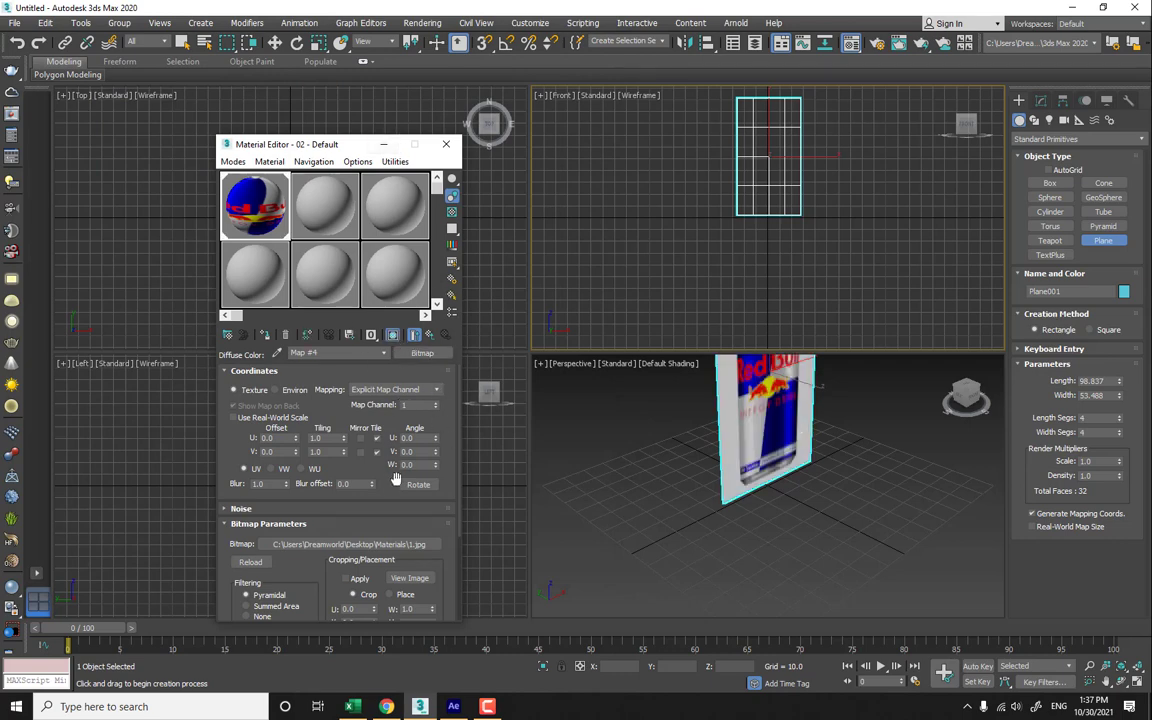
- Check the bitmap's pixel dimensions and set the plane's length to 142.4 and width to 82 to match its proportions
click(372, 542)
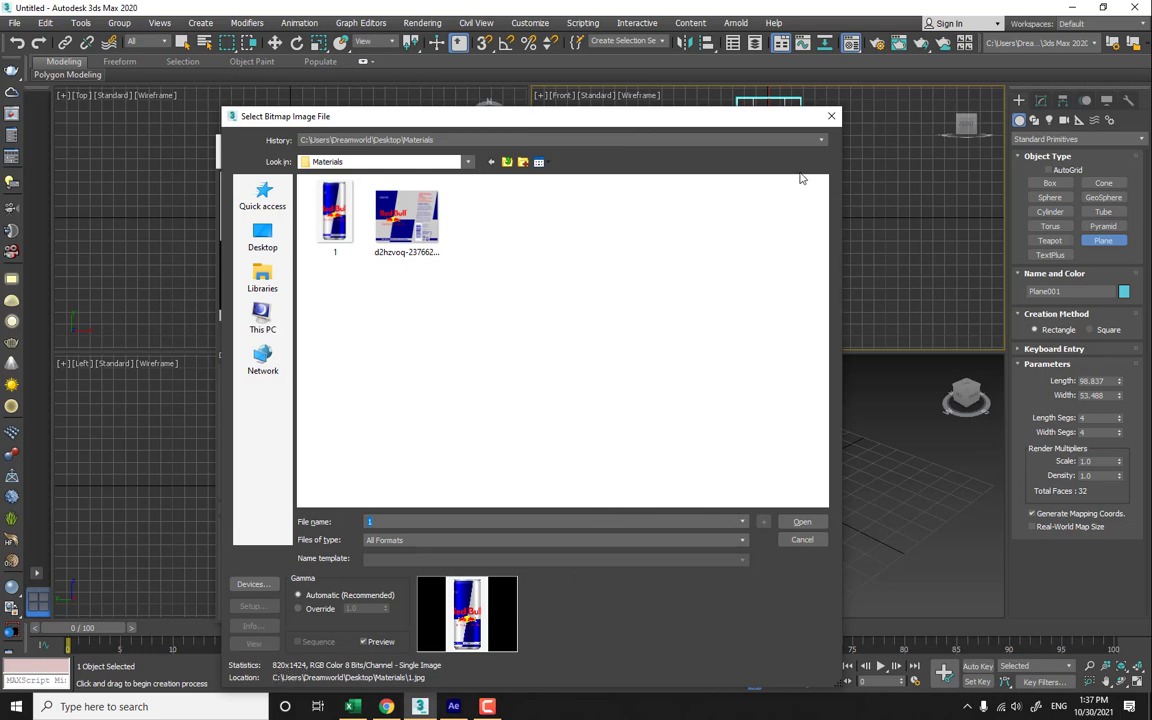
click(826, 117)
click(1112, 381)
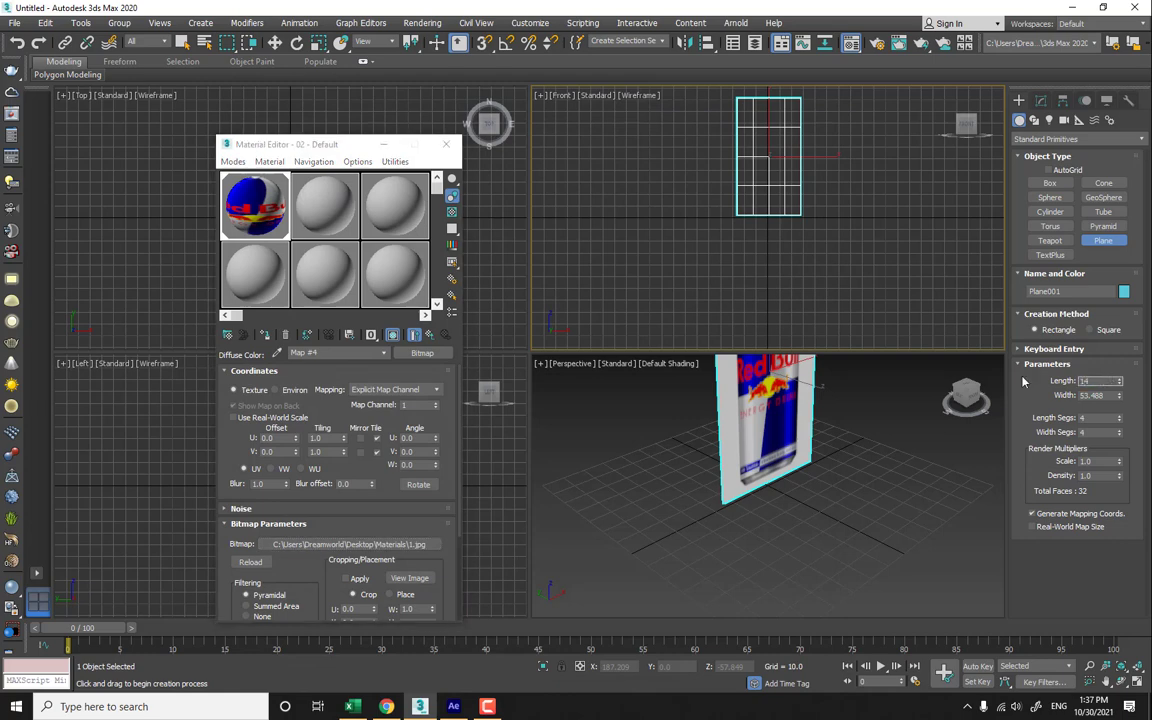
text(142.4)
key(Return)
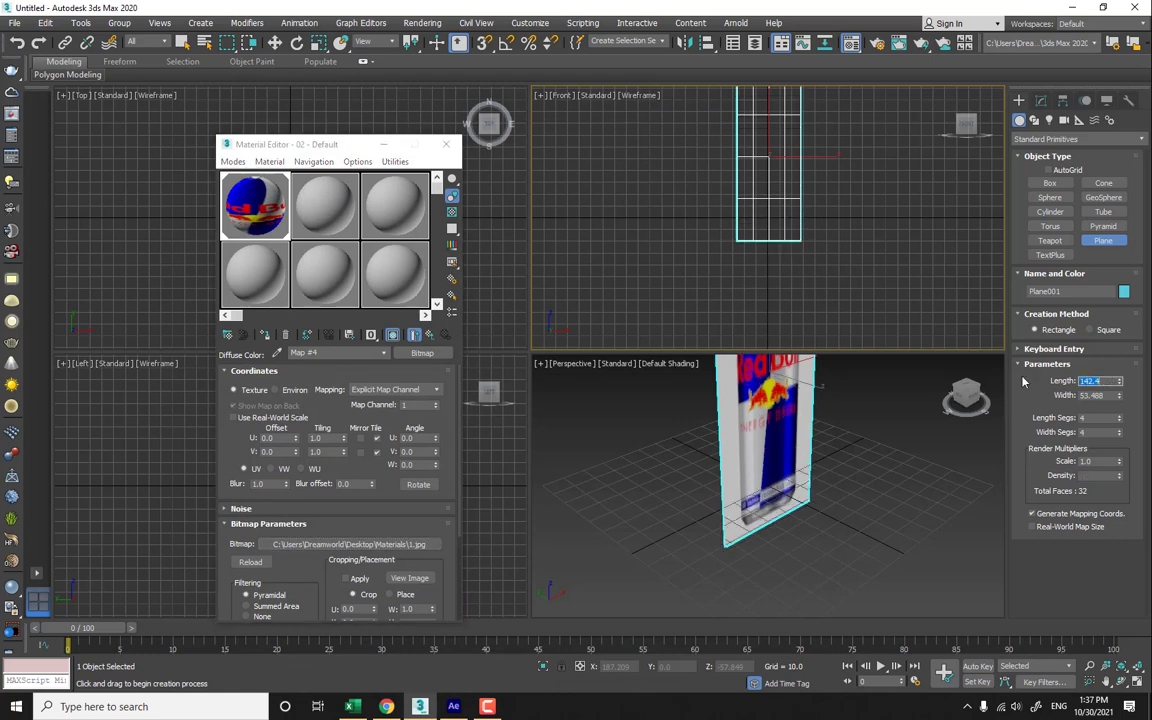
click(1111, 395)
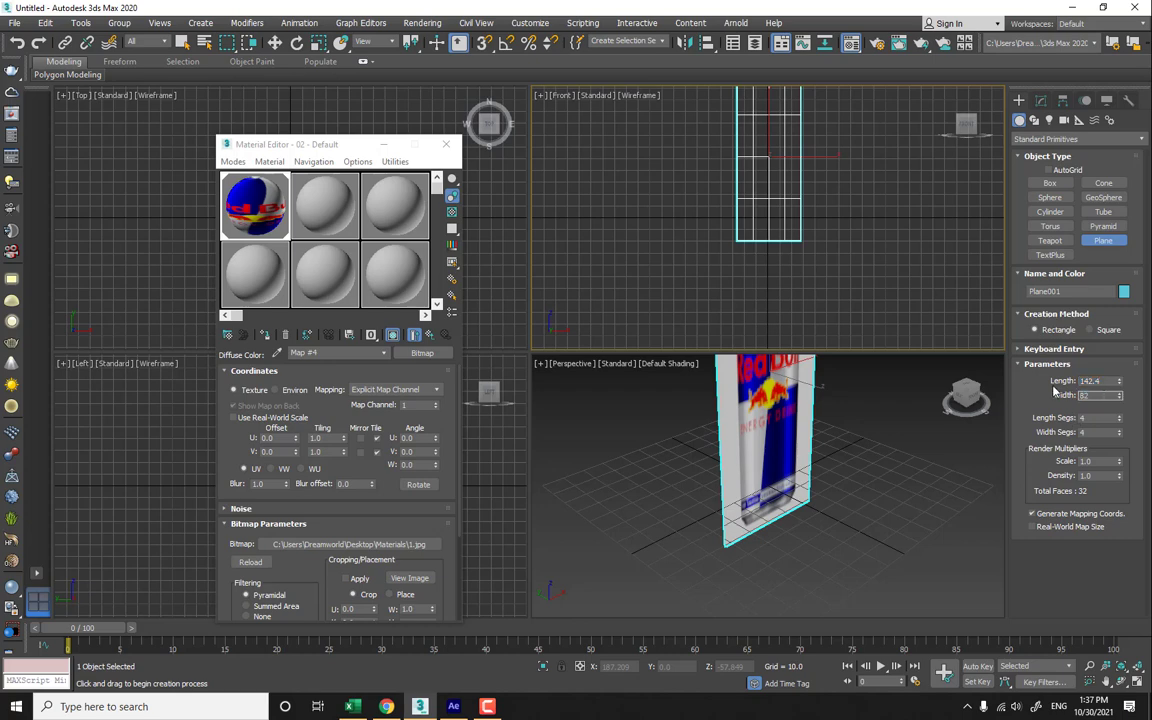
text(82.0)
key(Return)
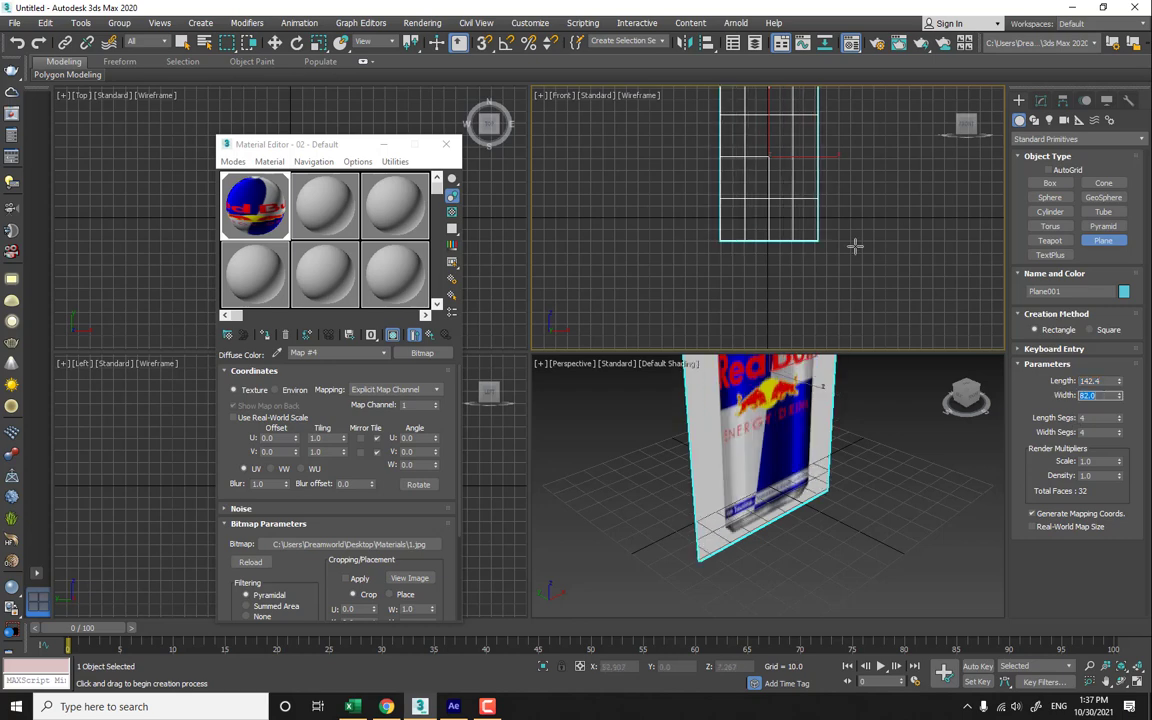
- Reduce the plane's length segments and width segments to 1 each
click(1100, 432)
text(1)
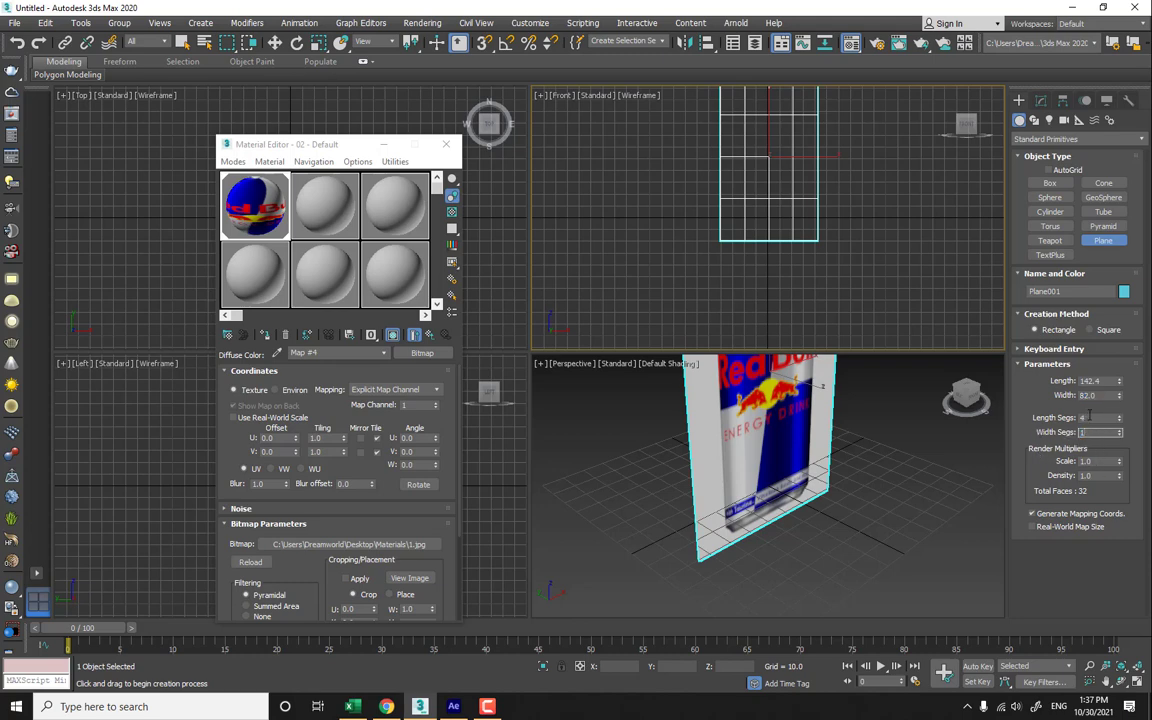
click(1088, 417)
text(1)
key(Return)
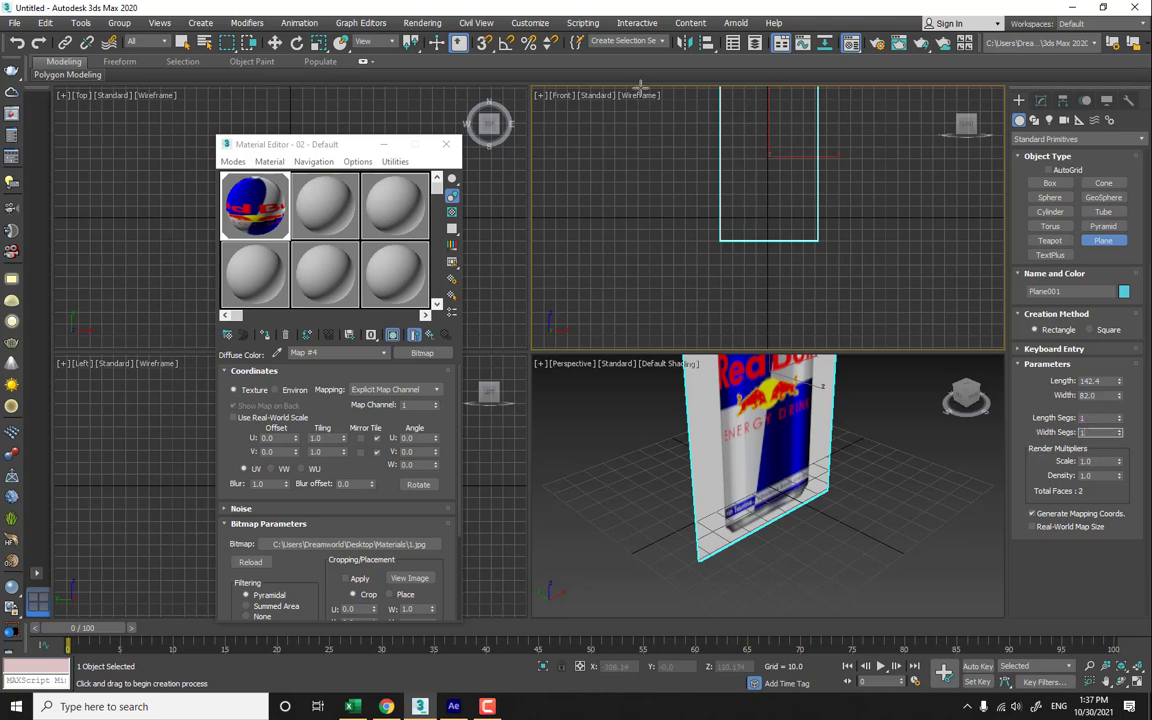
- Display the Front view in Facets shading, maximize it, and close the Material Editor to reveal the can reference
click(641, 96)
click(620, 112)
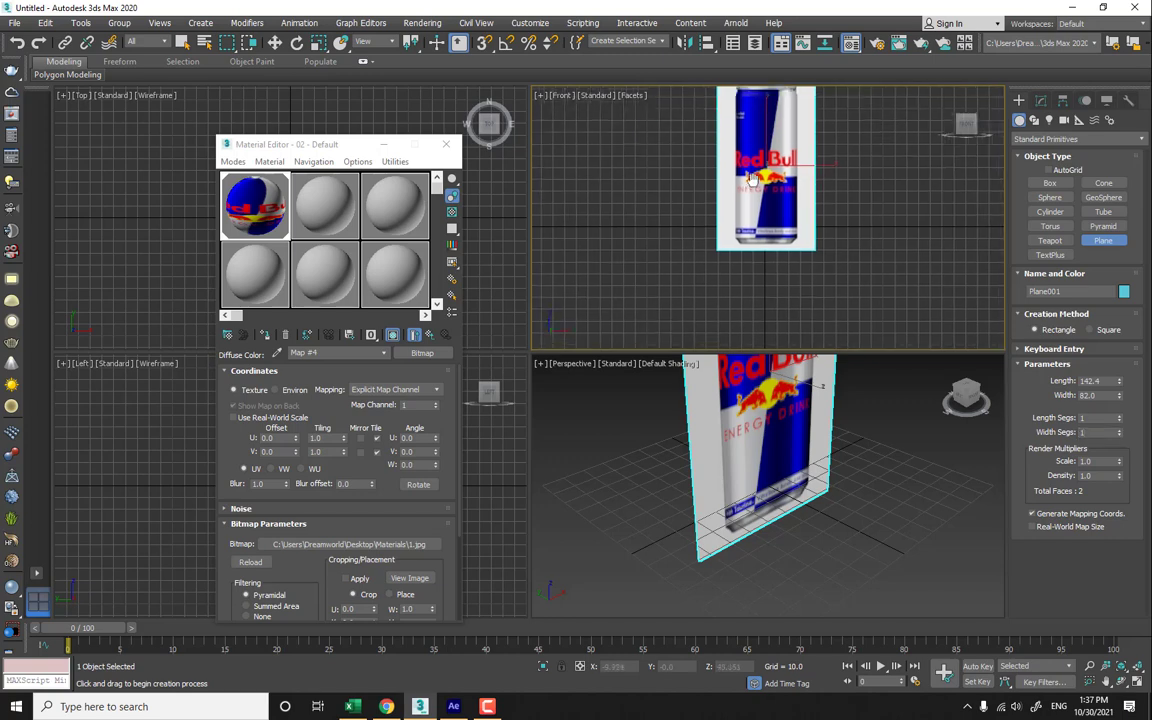
key(alt+w)
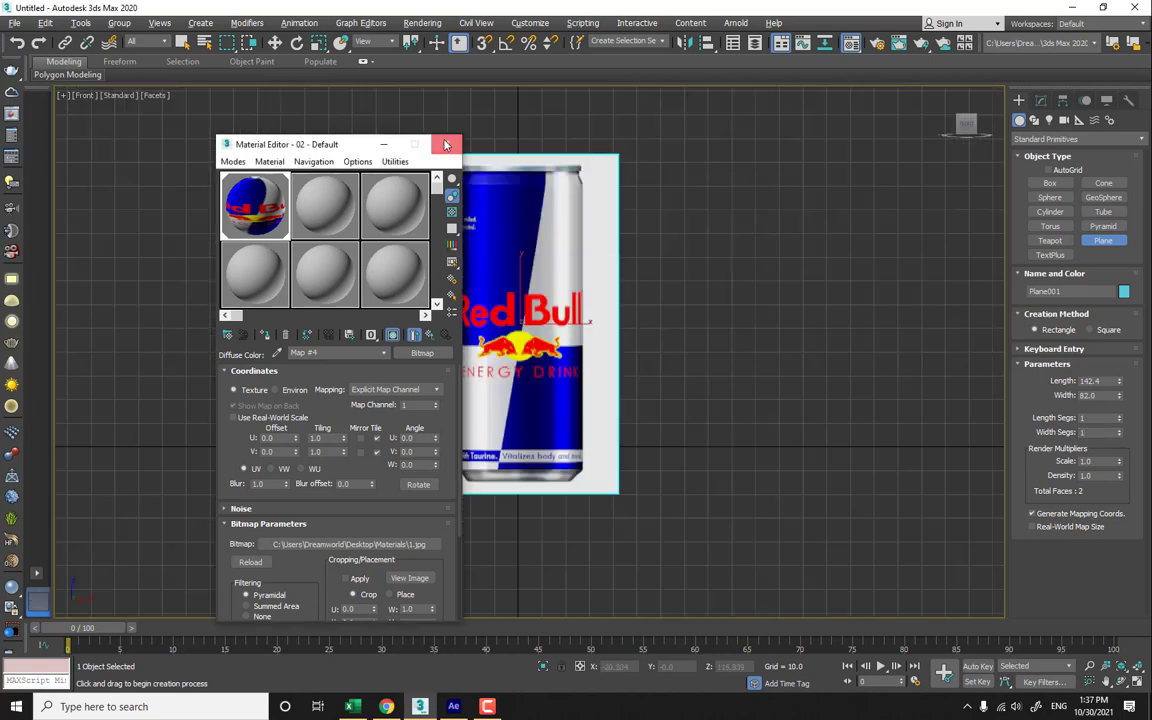
click(446, 144)
middle_drag(514, 296, 552, 369)
scroll(535, 336, up, 2)
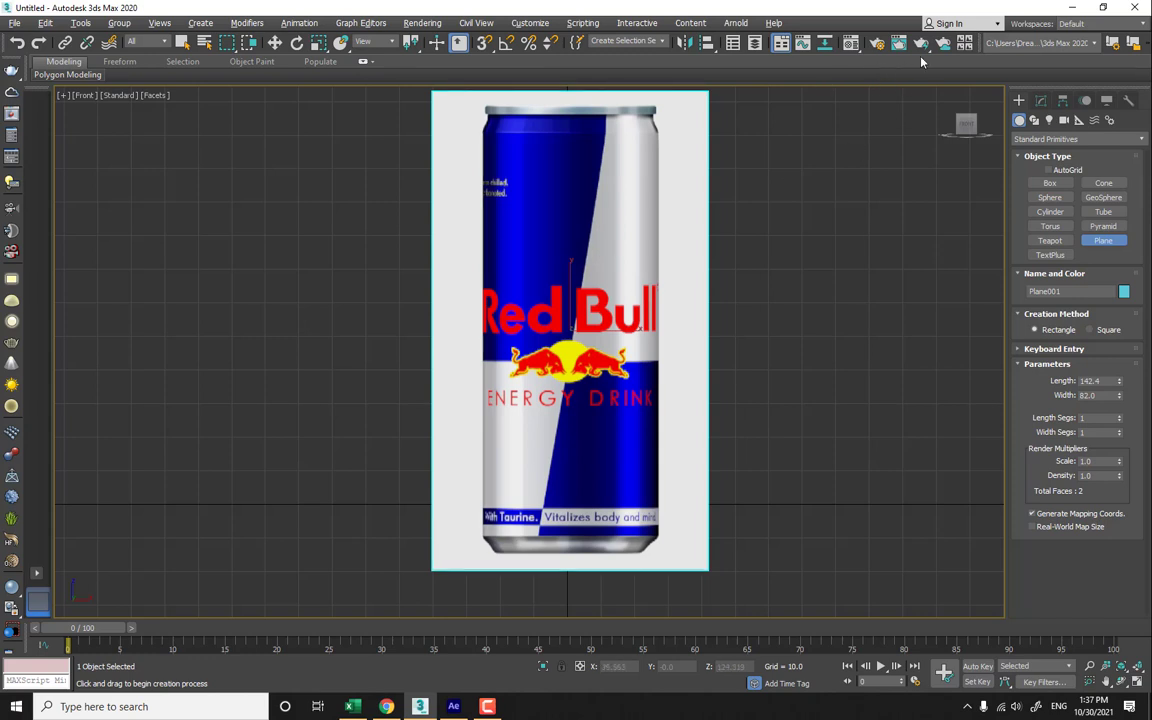
- Review the pixel dimensions of the can image used as the plane's bitmap
click(855, 45)
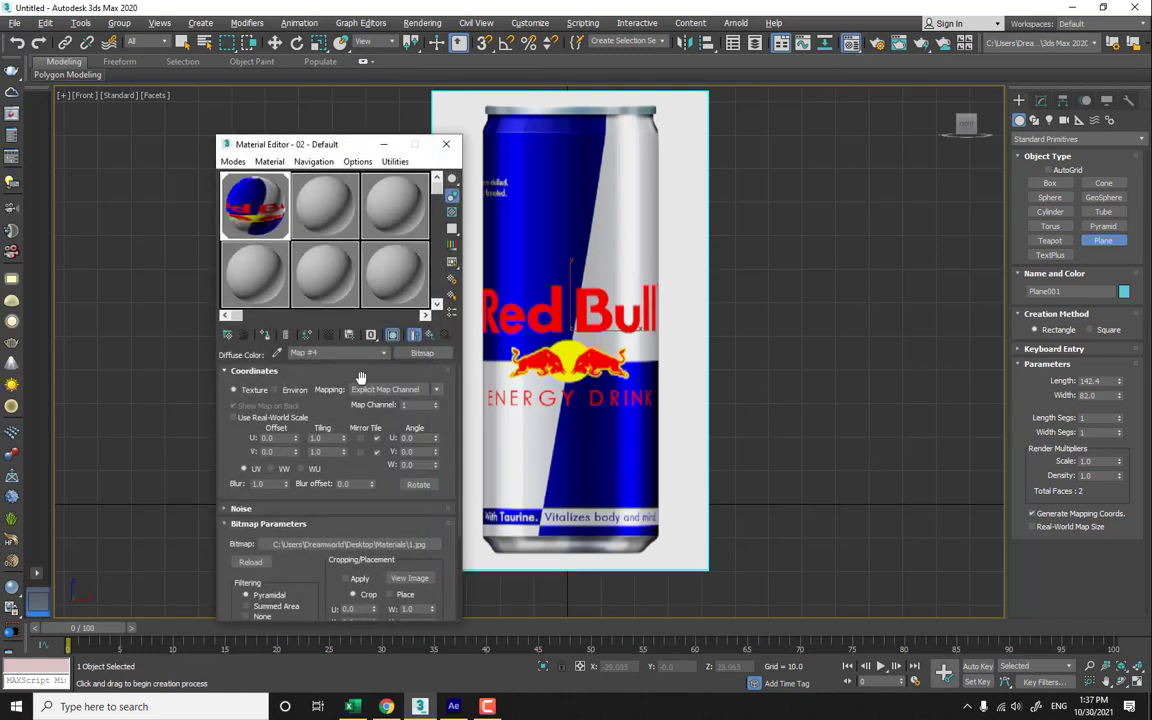
click(342, 544)
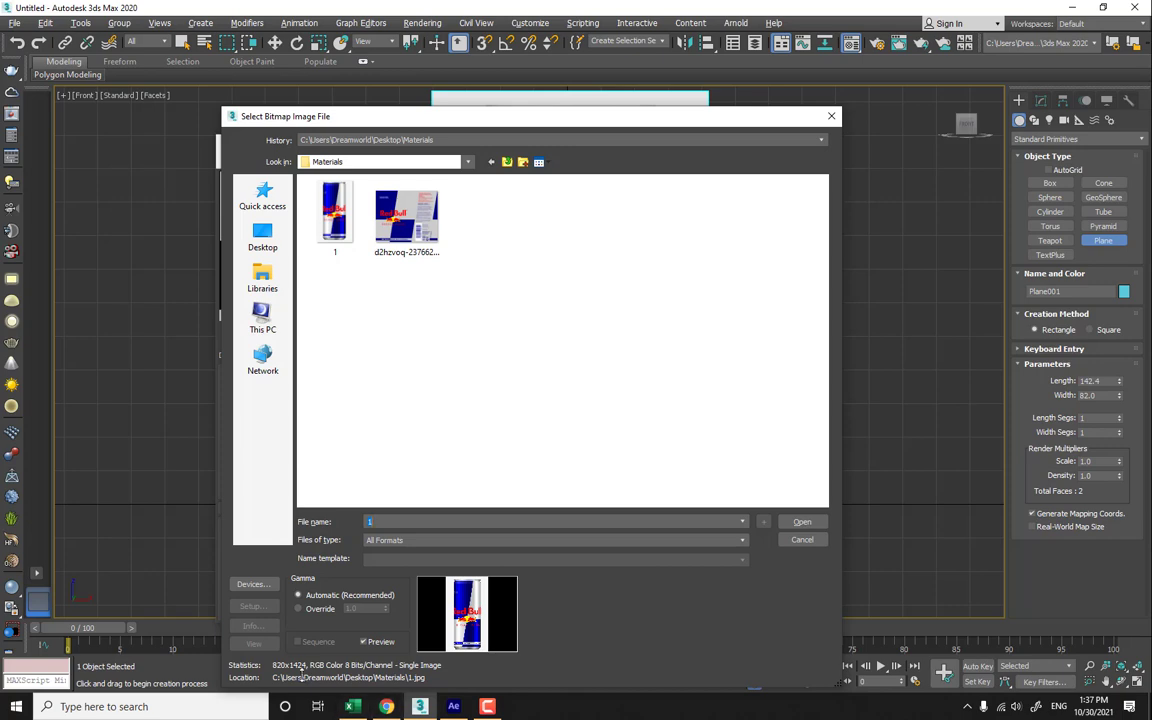
click(836, 115)
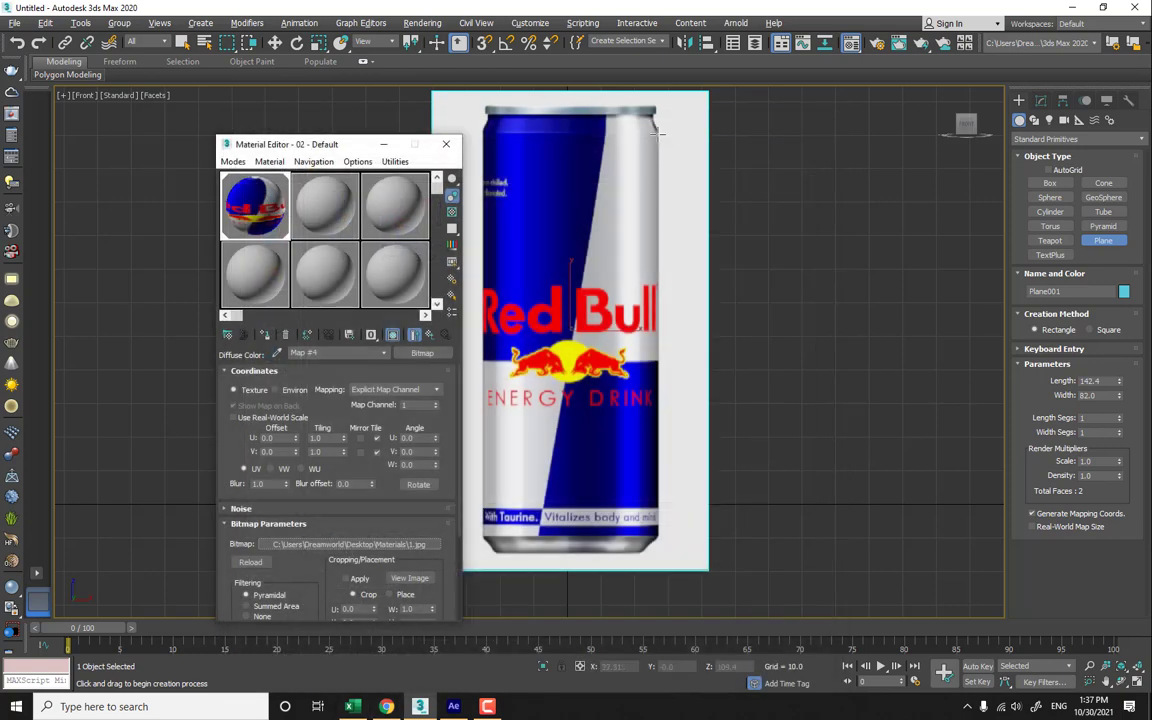
click(384, 144)
- Start a spline with the Line tool beneath the middle of the can's lid and trace outward around the right rim
click(1034, 119)
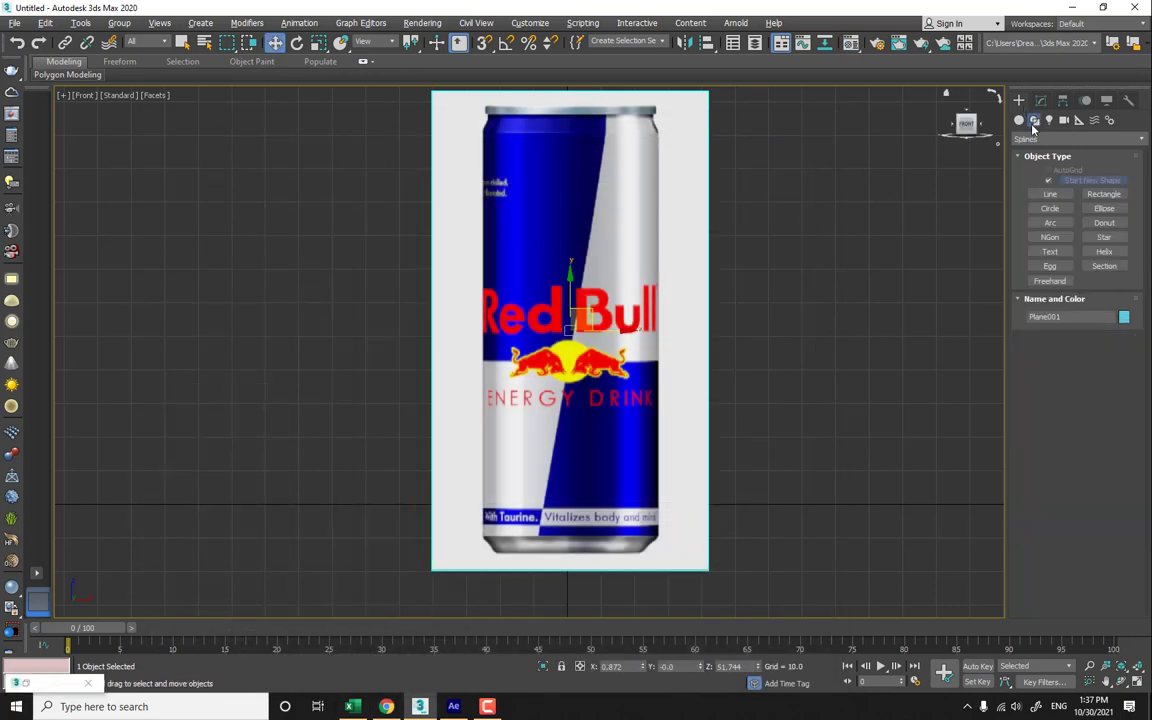
click(1048, 195)
scroll(597, 352, up, 5)
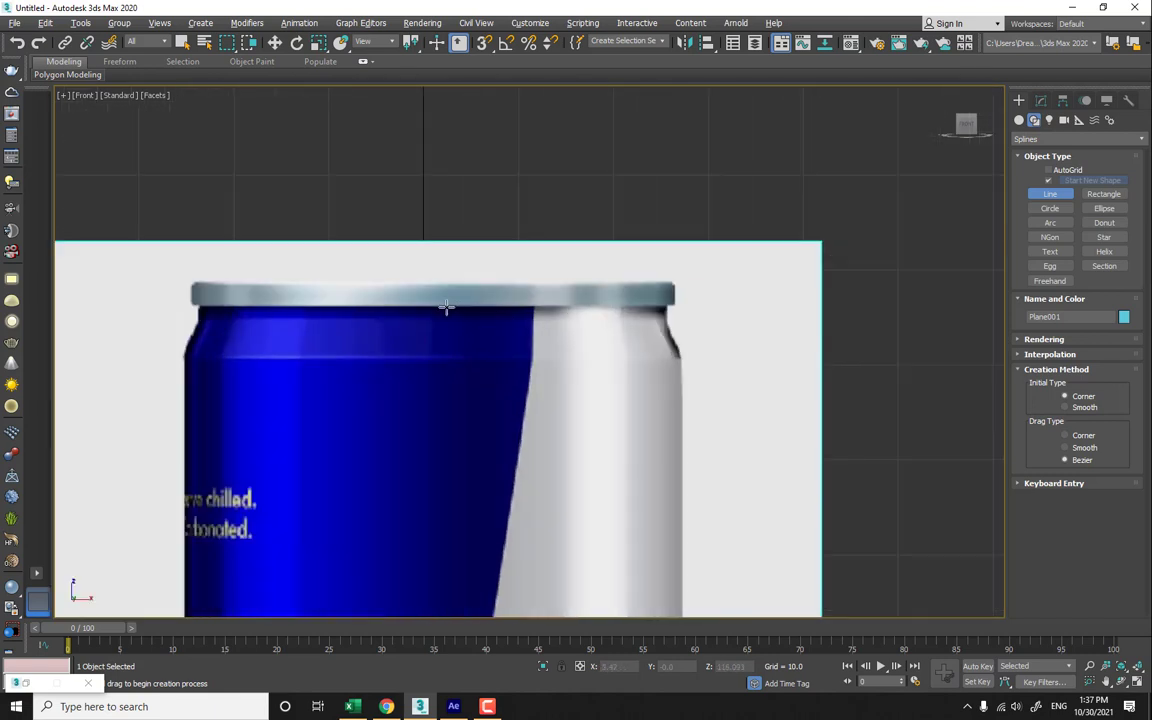
click(443, 307)
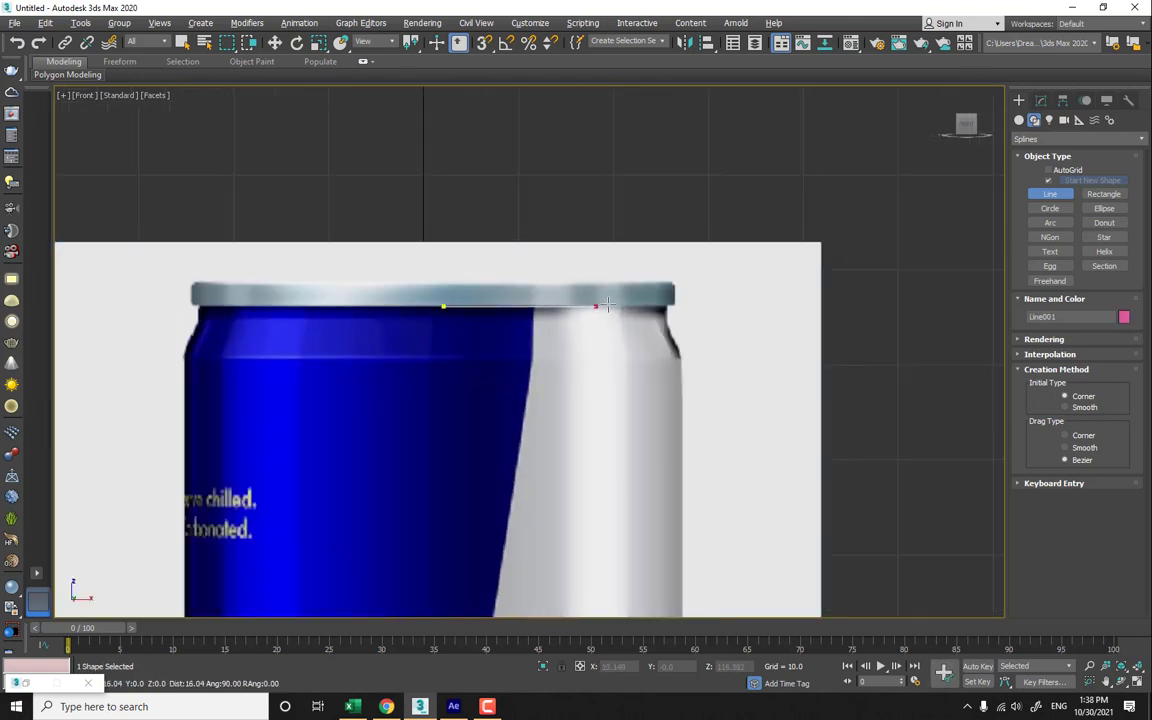
click(663, 307)
click(674, 284)
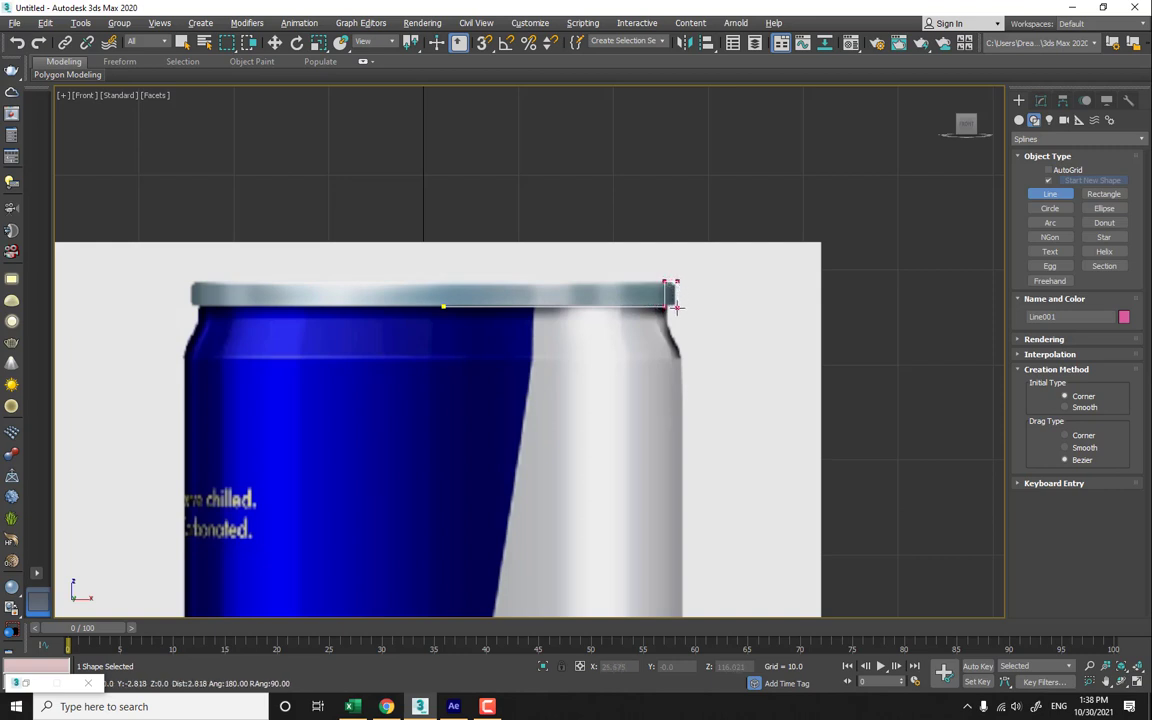
click(676, 316)
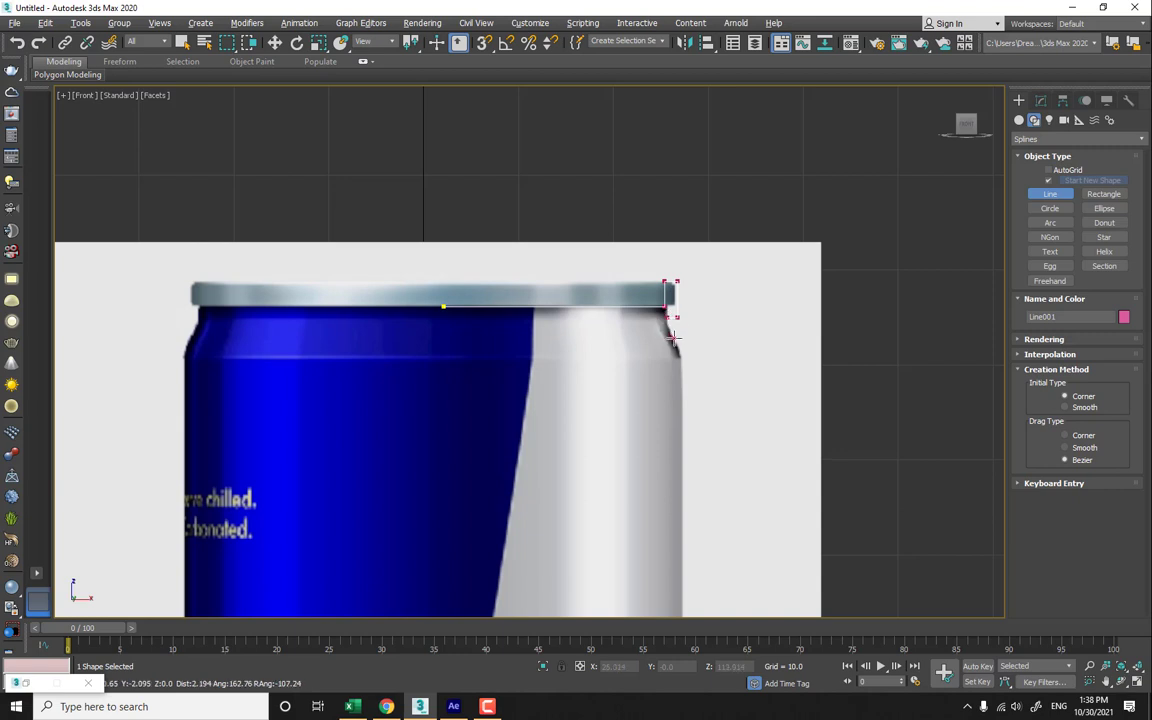
- Continue the profile line down the can's right side, around the bottom bevel and along the base to its middle, and finish the spline
click(683, 388)
click(682, 510)
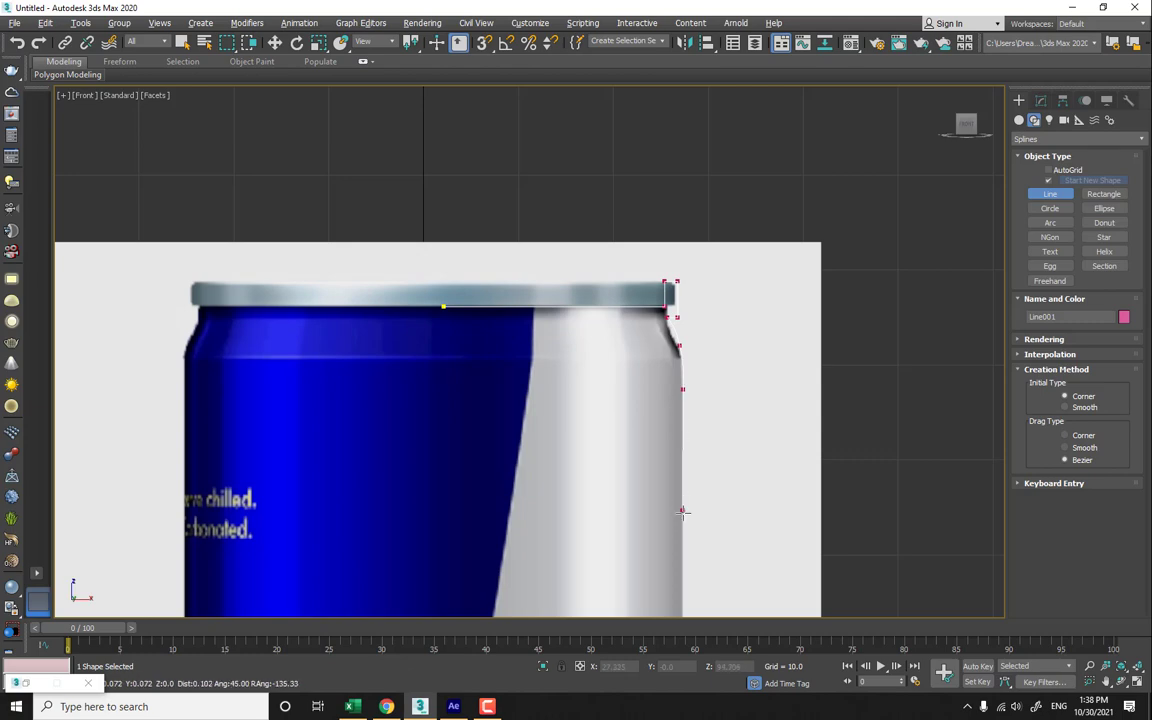
middle_drag(683, 537, 689, 223)
middle_drag(683, 453, 626, 45)
middle_drag(629, 330, 638, 306)
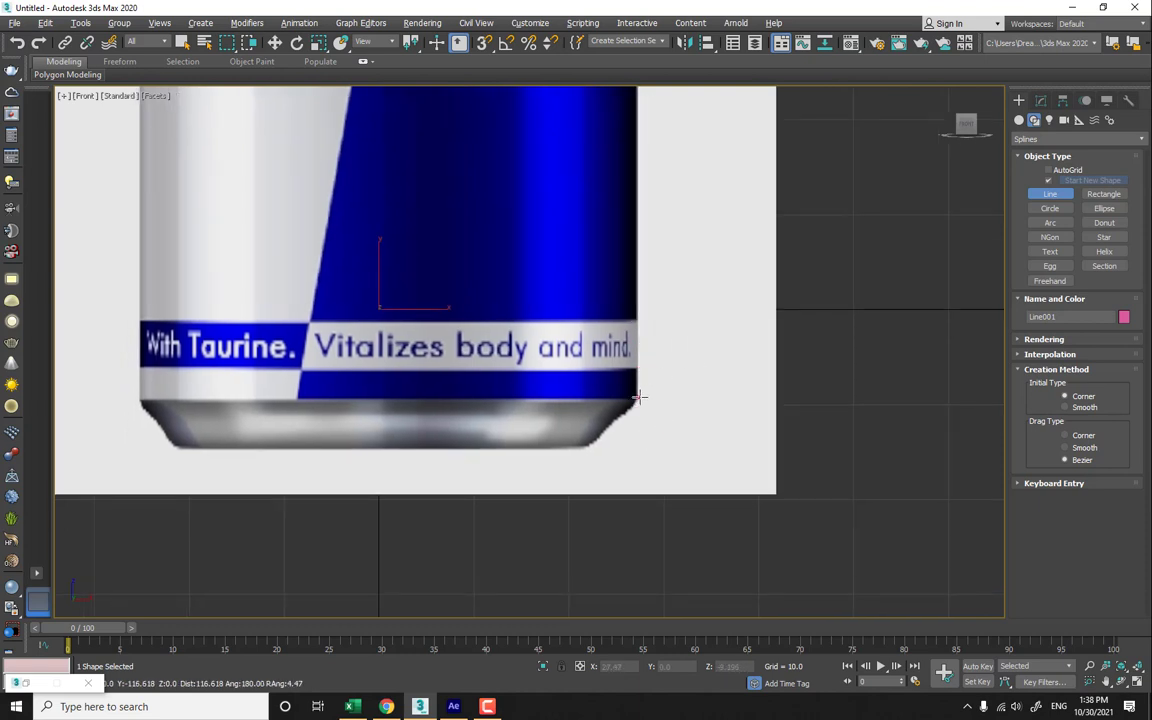
click(638, 397)
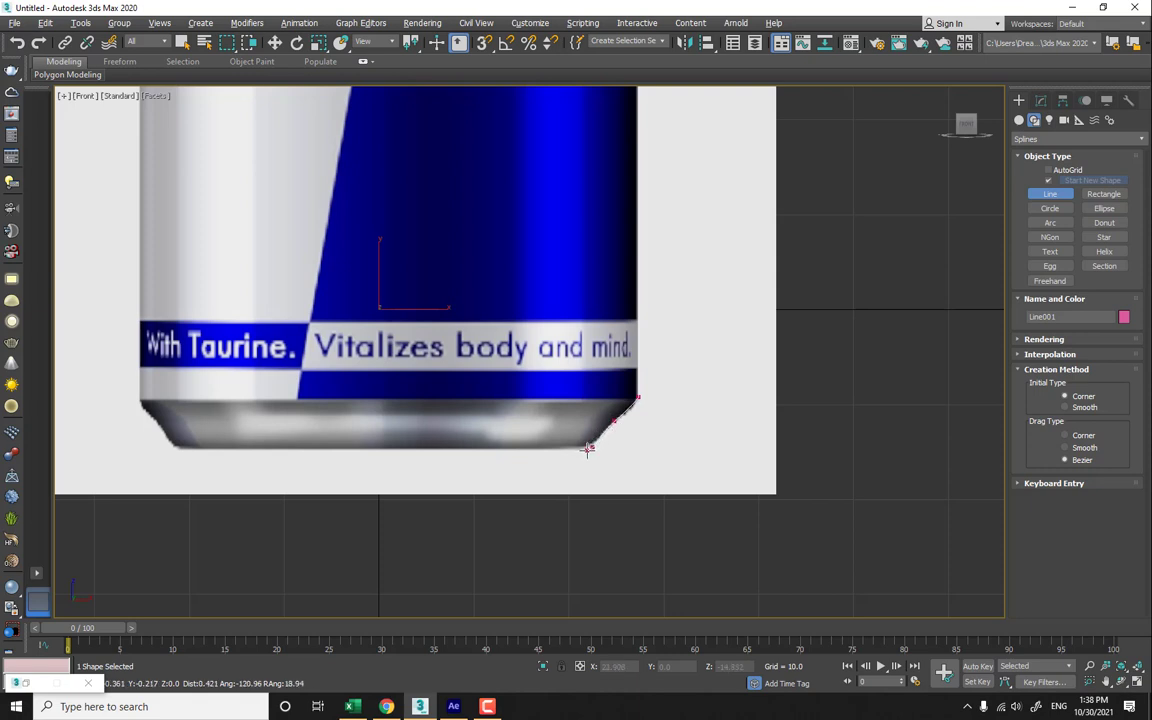
click(590, 447)
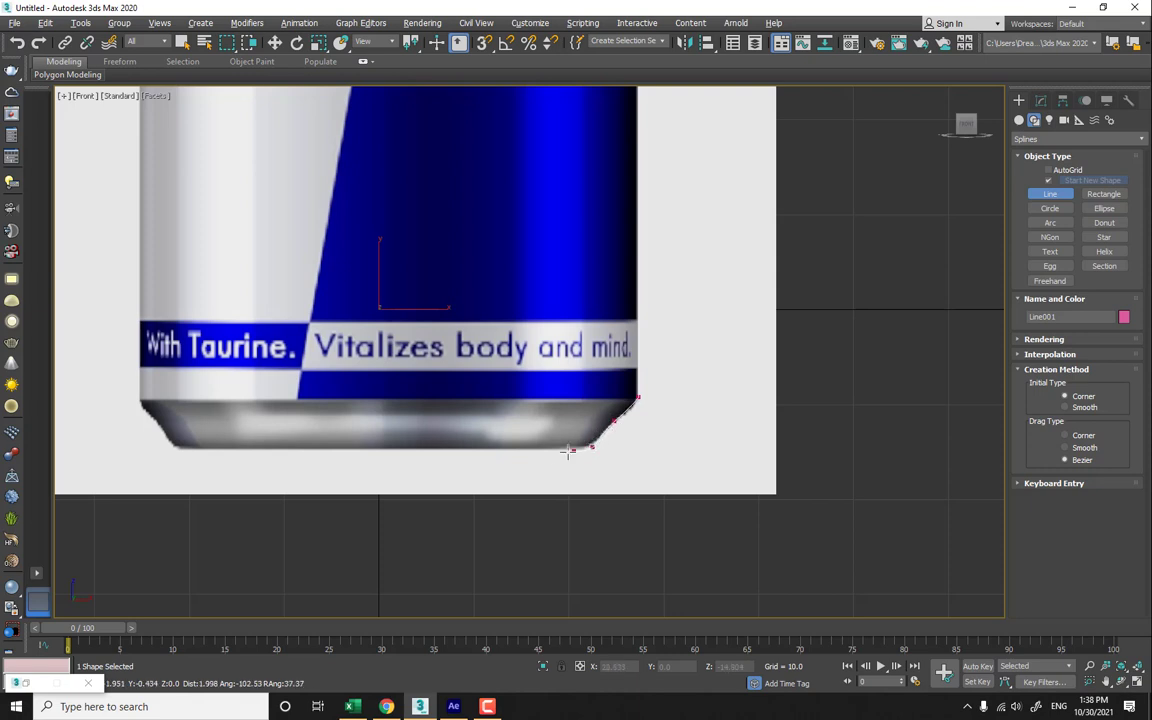
right_click(425, 450)
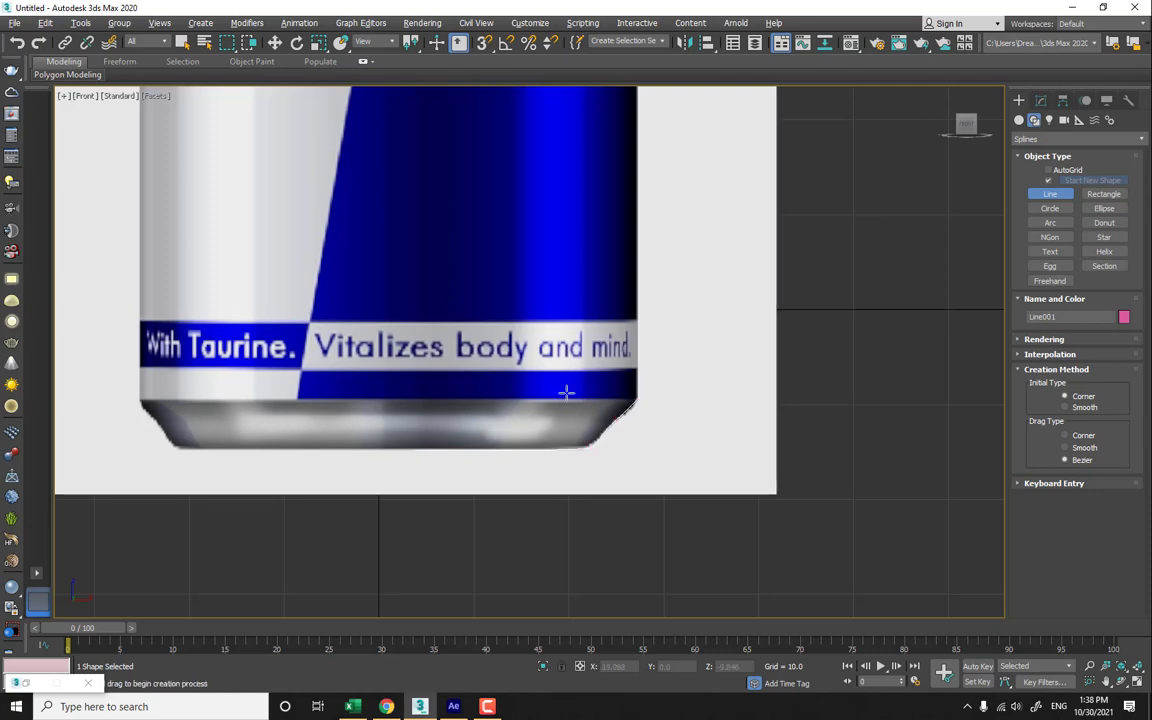
right_click(588, 351)
- Apply a Lathe modifier to the profile spline and align its axis to Min to form the full can
scroll(588, 352, down, 4)
middle_drag(638, 318, 621, 452)
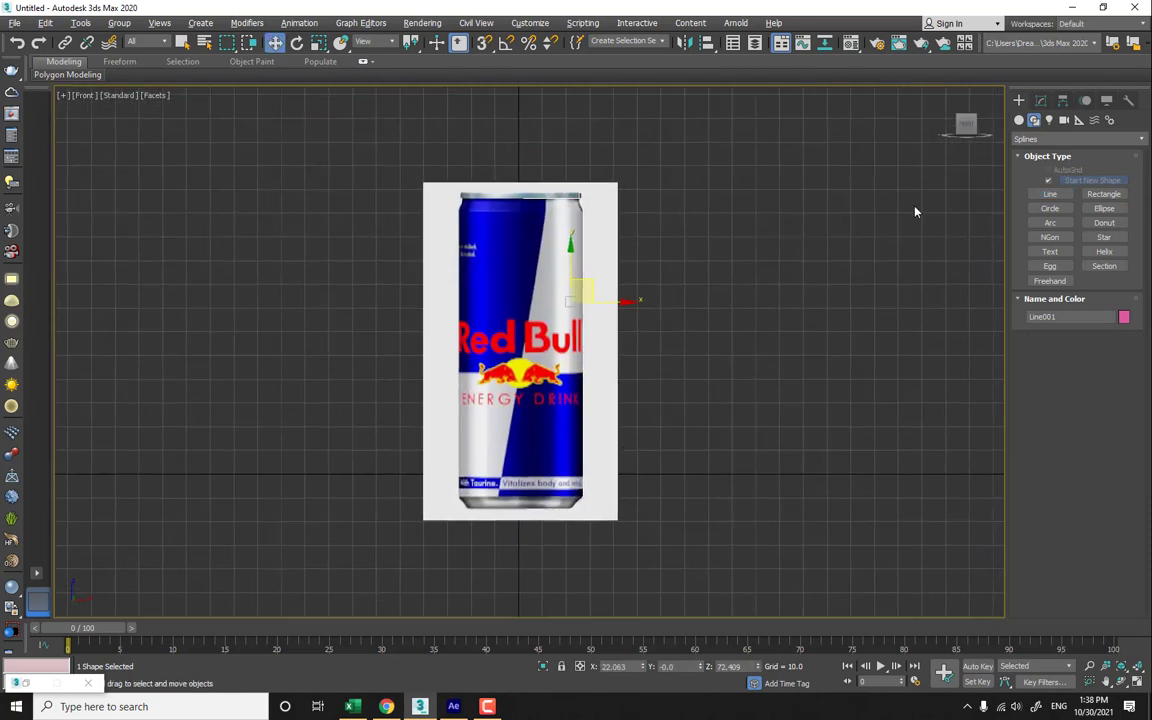
click(1040, 100)
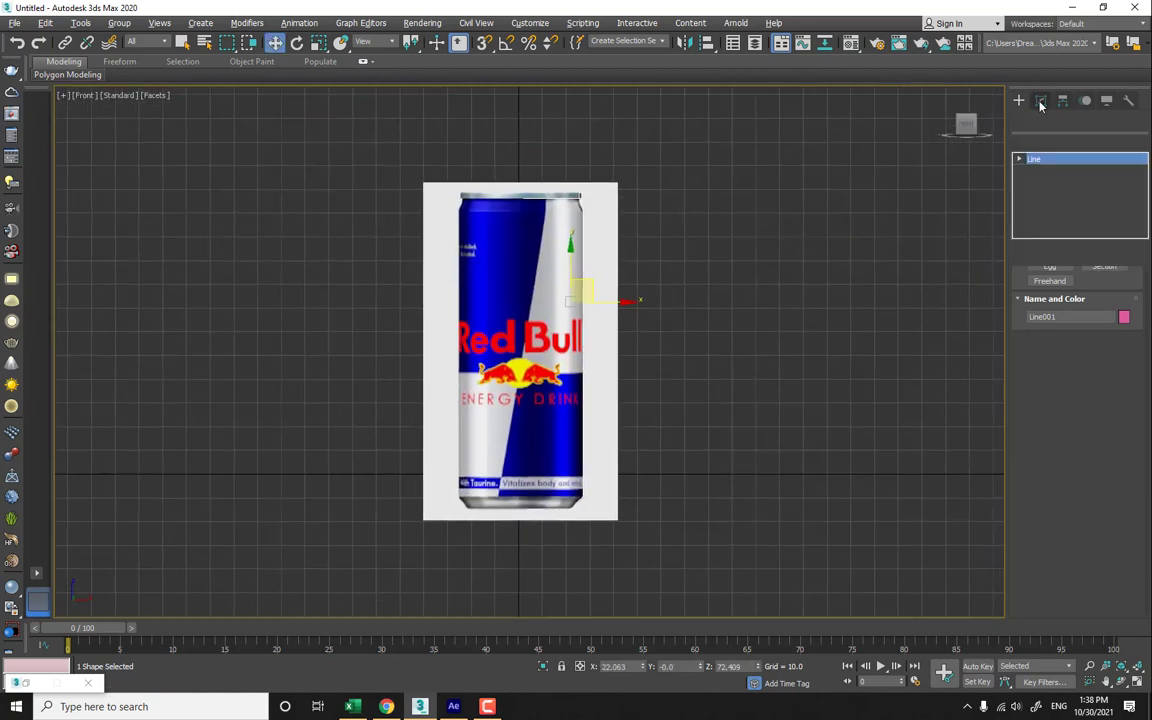
click(1076, 141)
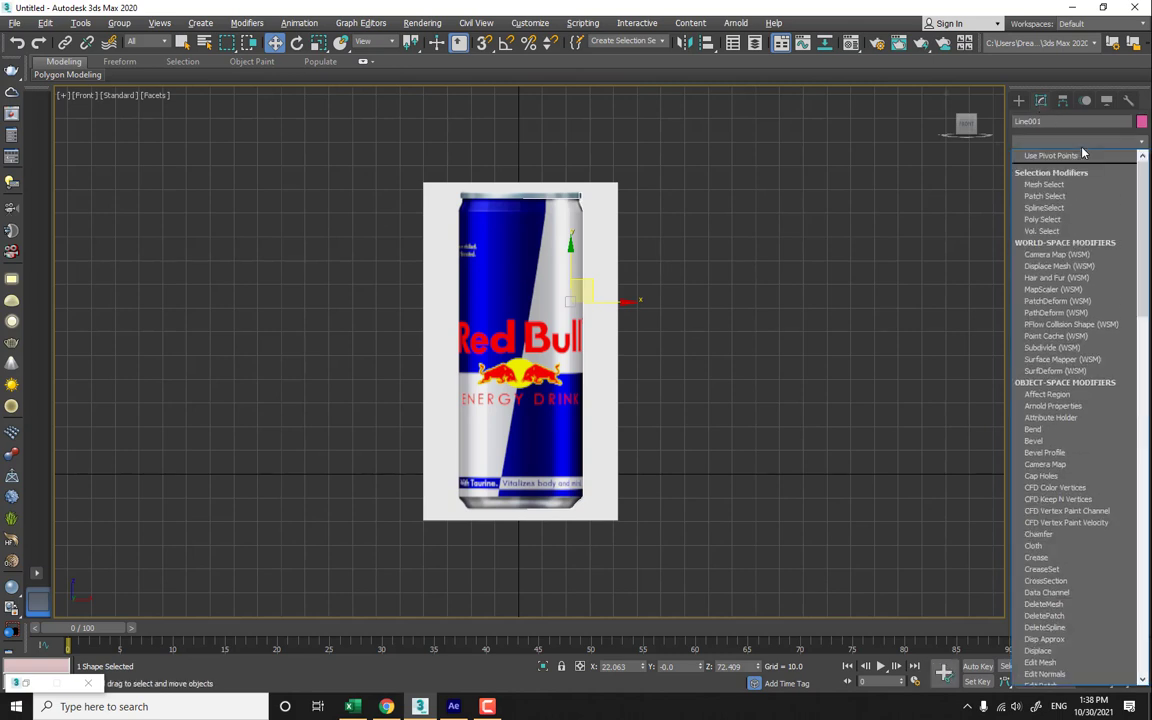
scroll(1068, 300, down, 5)
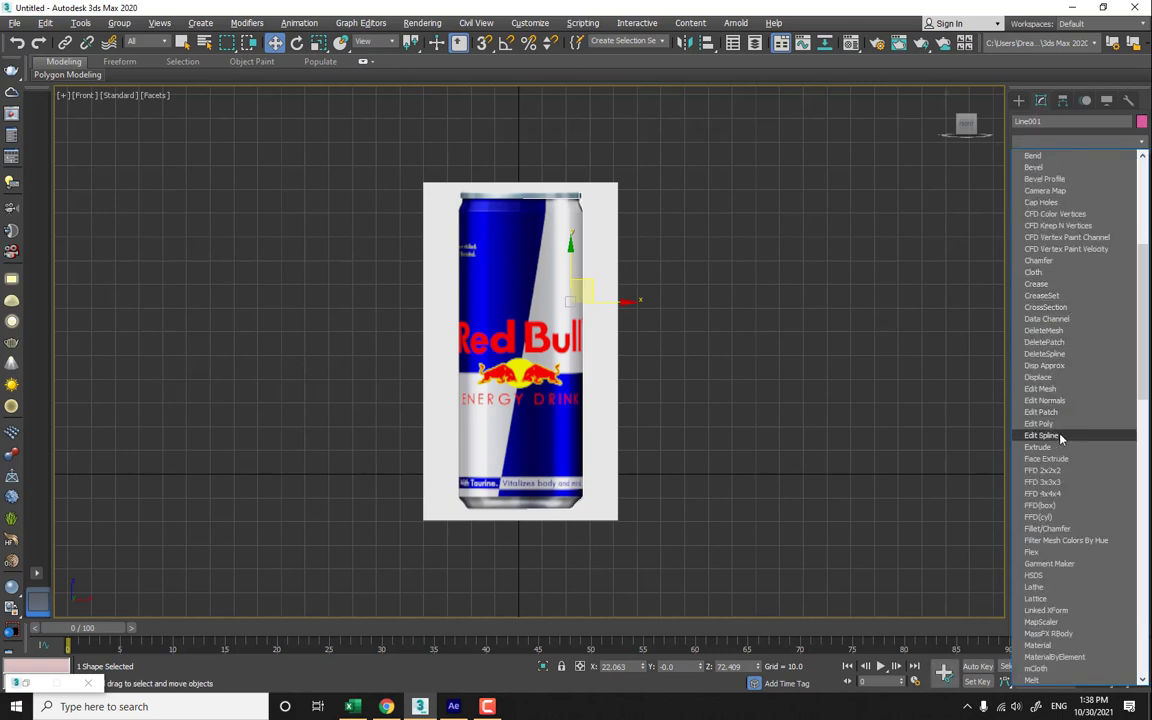
click(1040, 587)
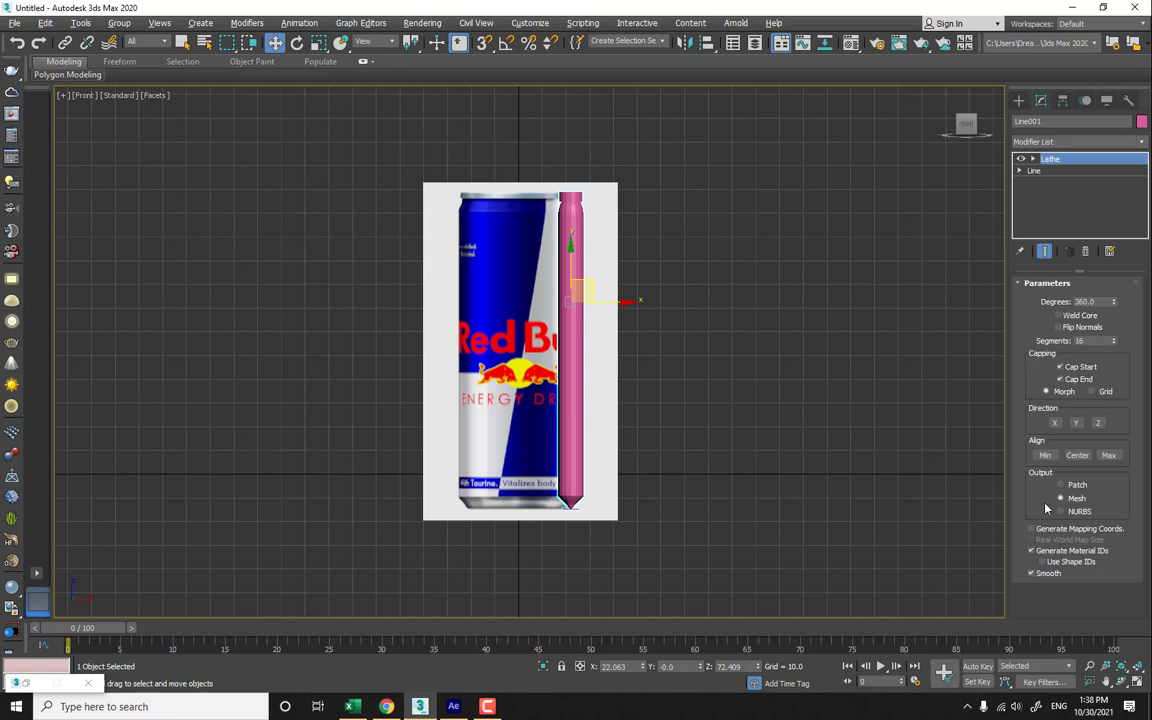
click(1108, 456)
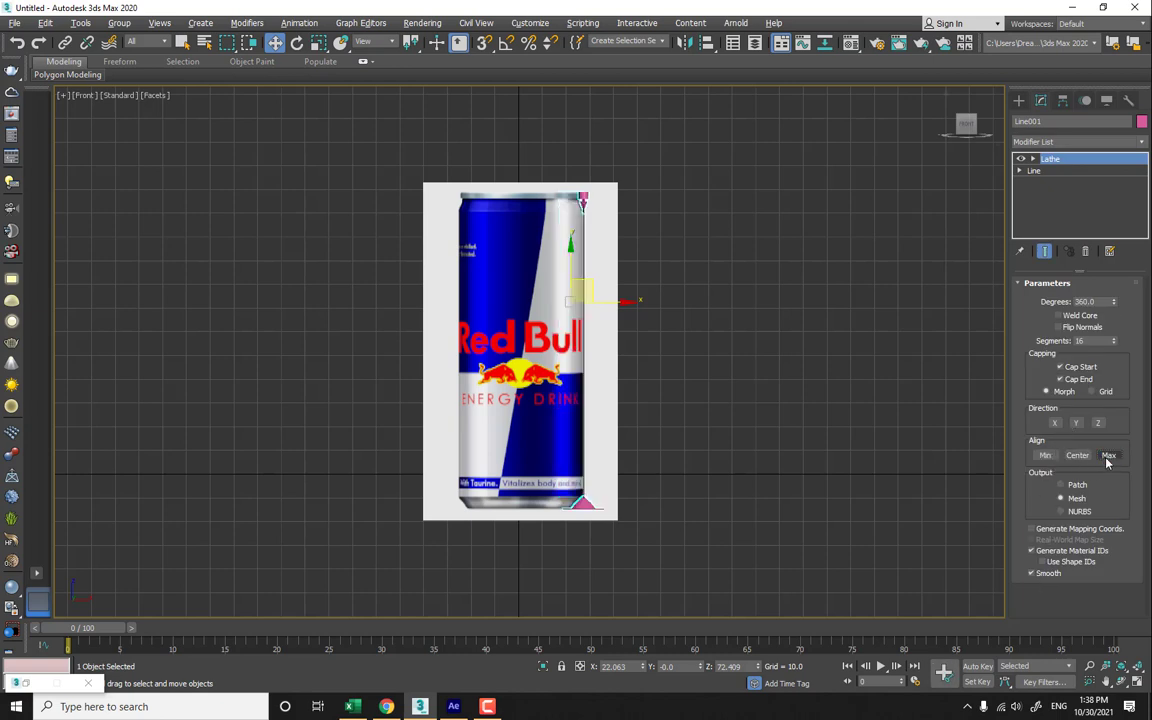
click(1044, 456)
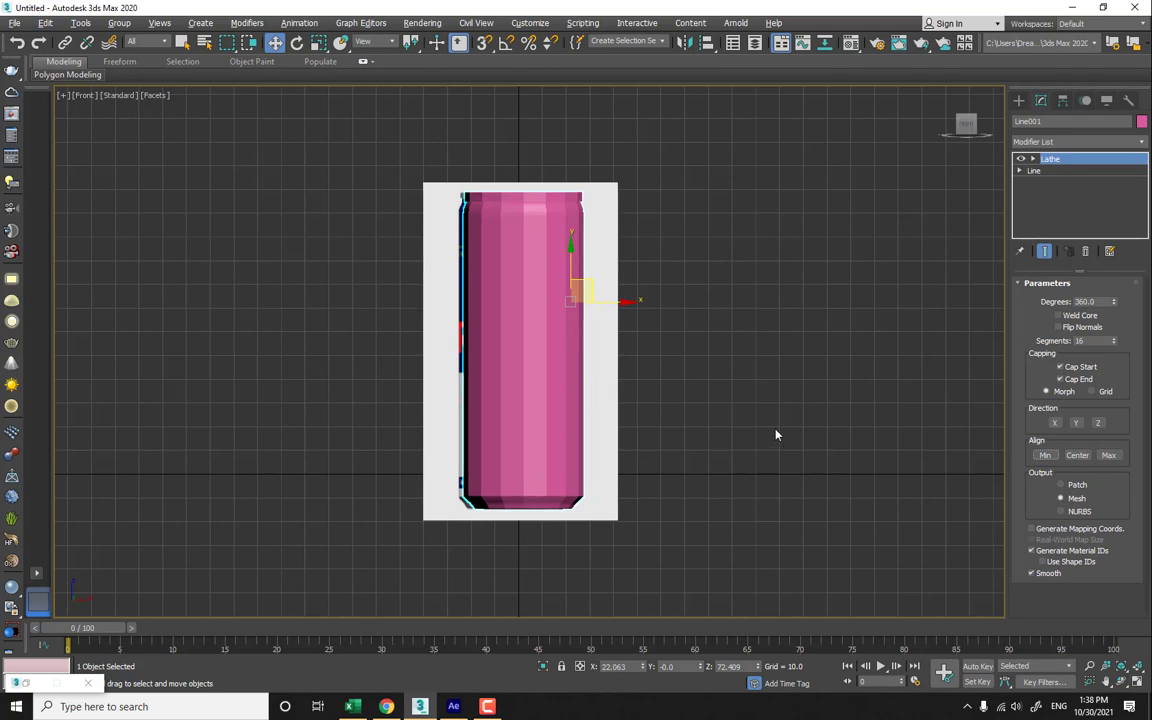
- Display the lathed can in a maximized Perspective view, seen from above with the whole body in frame
key(alt+w)
click(735, 432)
key(alt+w)
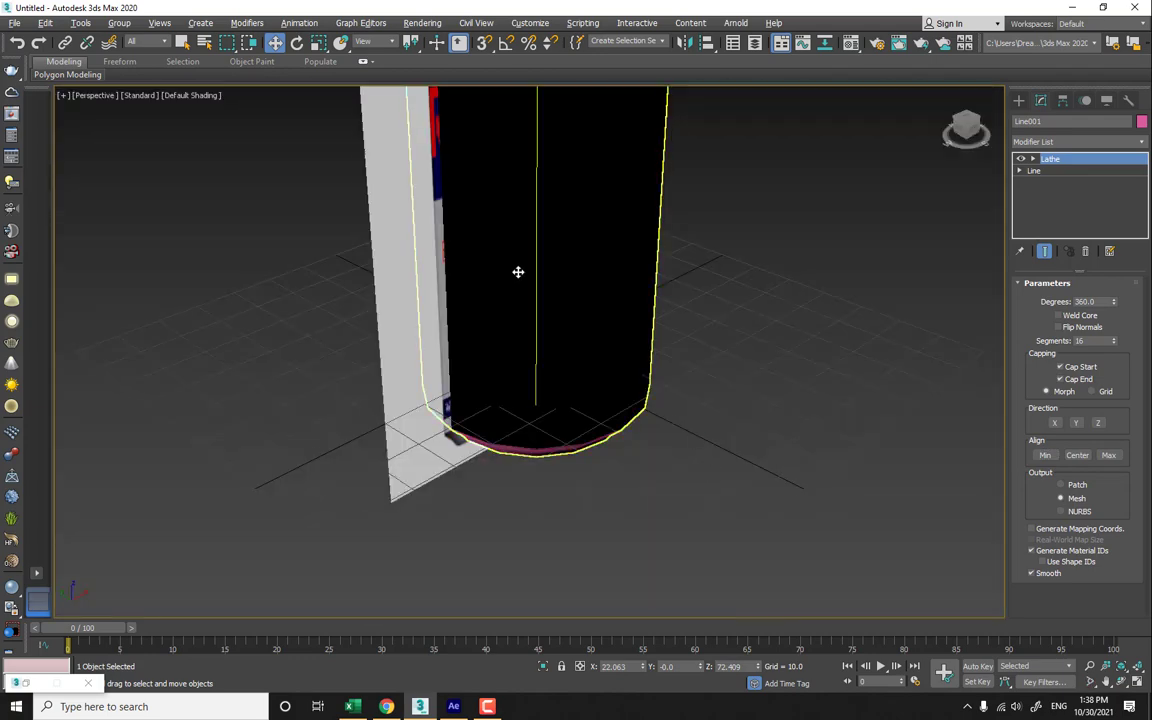
alt+middle_drag(517, 270, 624, 374)
scroll(604, 370, down, 5)
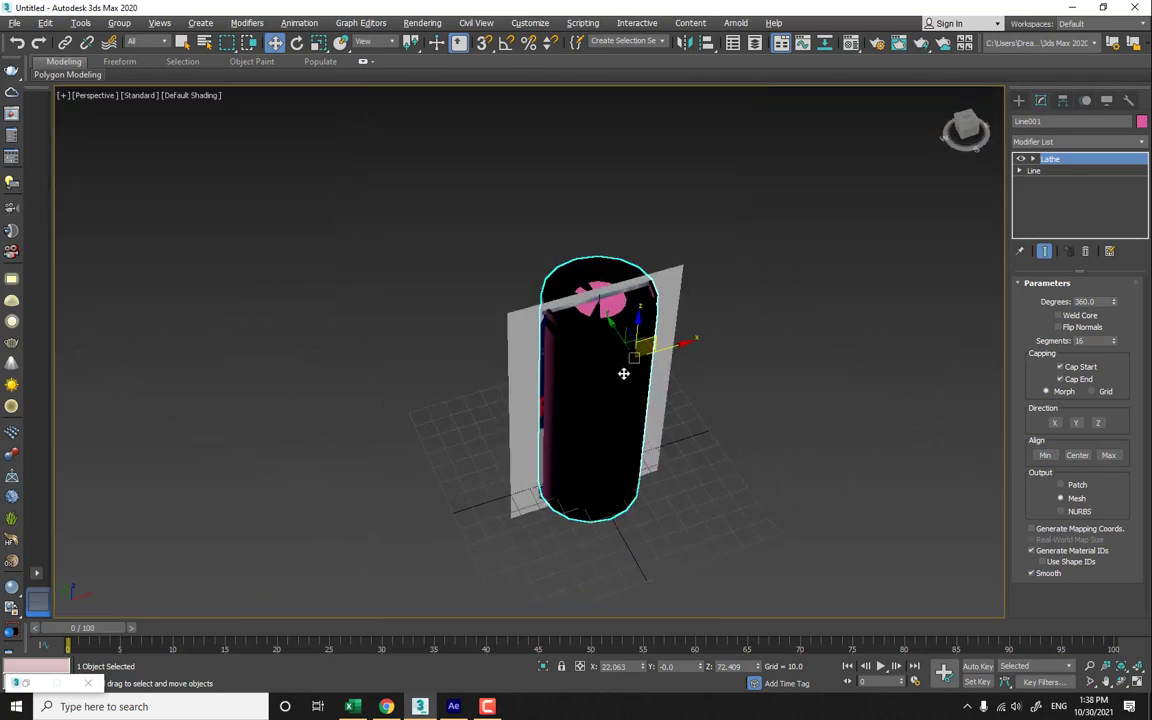
- With the lathed end result shown, move the profile's lid-centre vertex along X to about 2.55 to close the lid's middle
click(1020, 171)
click(1042, 183)
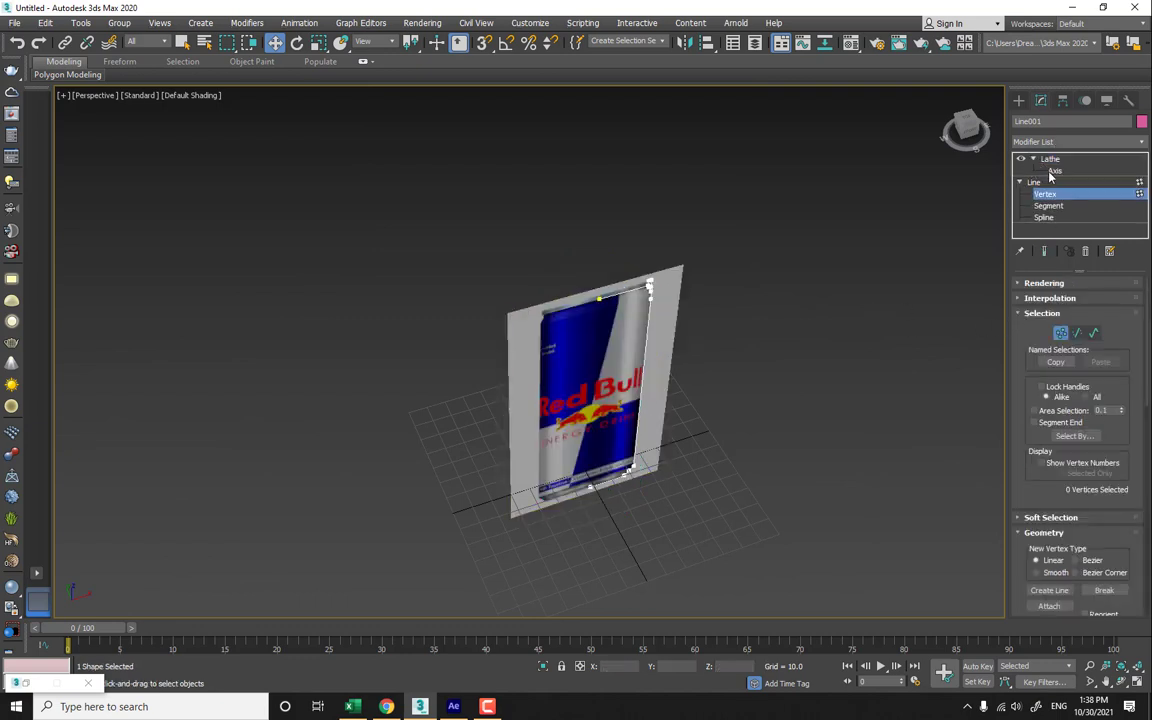
click(1053, 171)
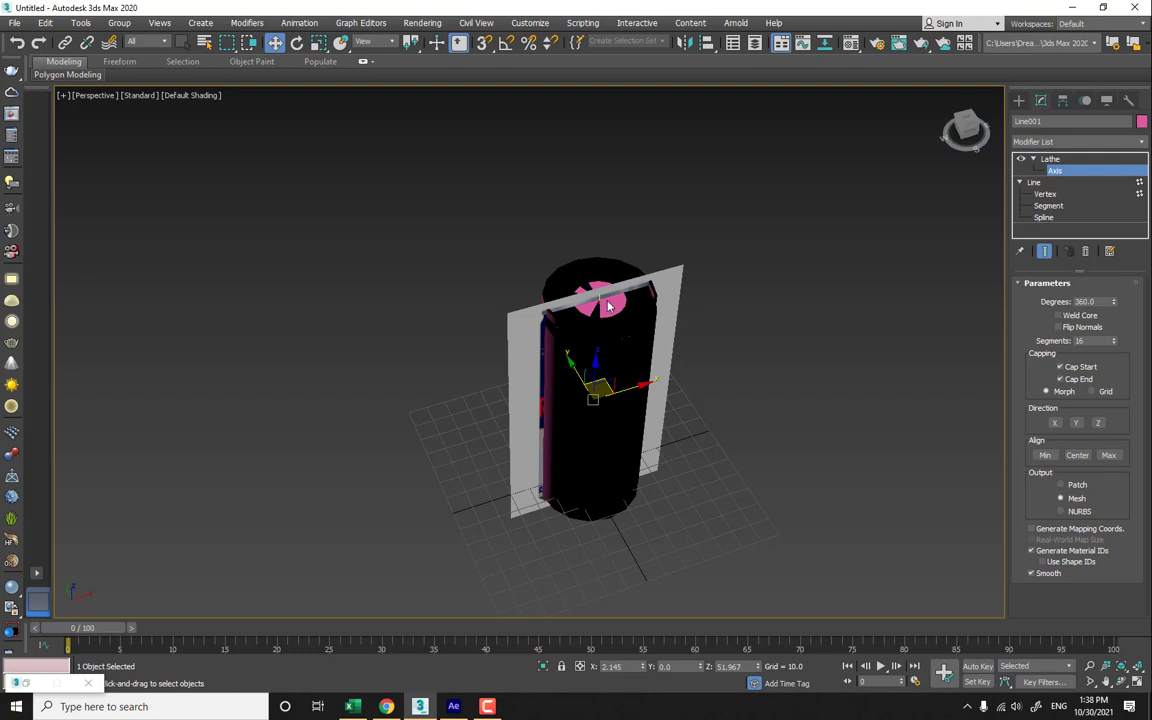
scroll(608, 306, up, 6)
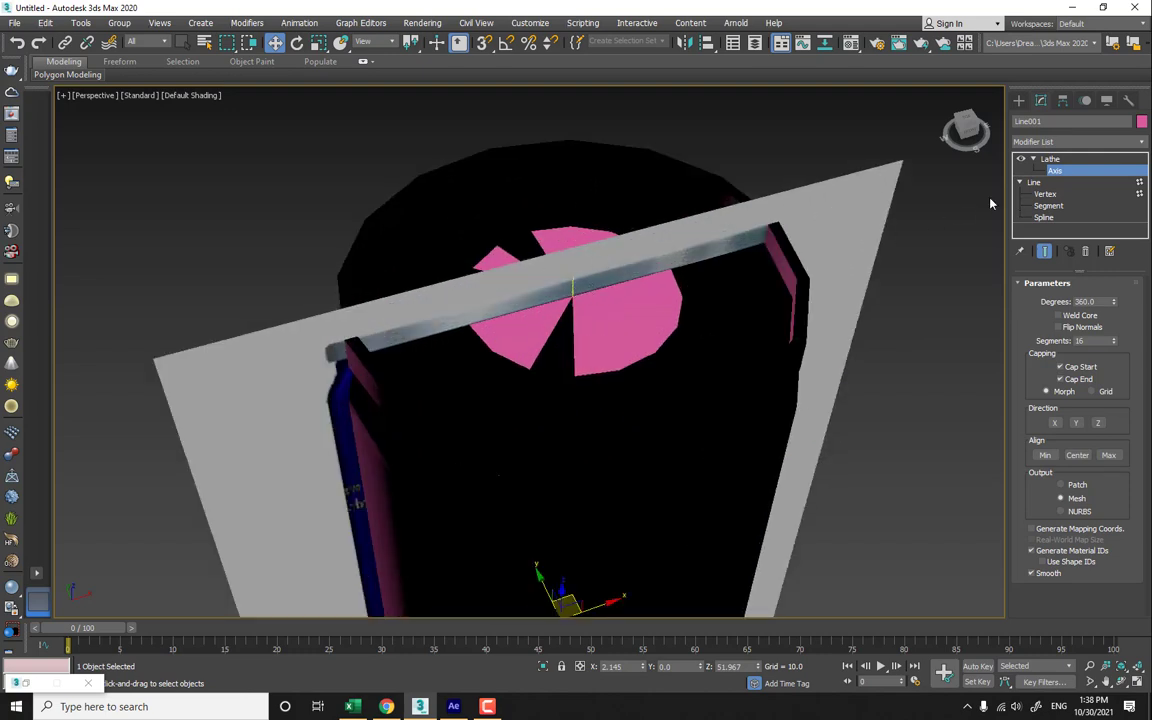
click(1034, 182)
click(1044, 193)
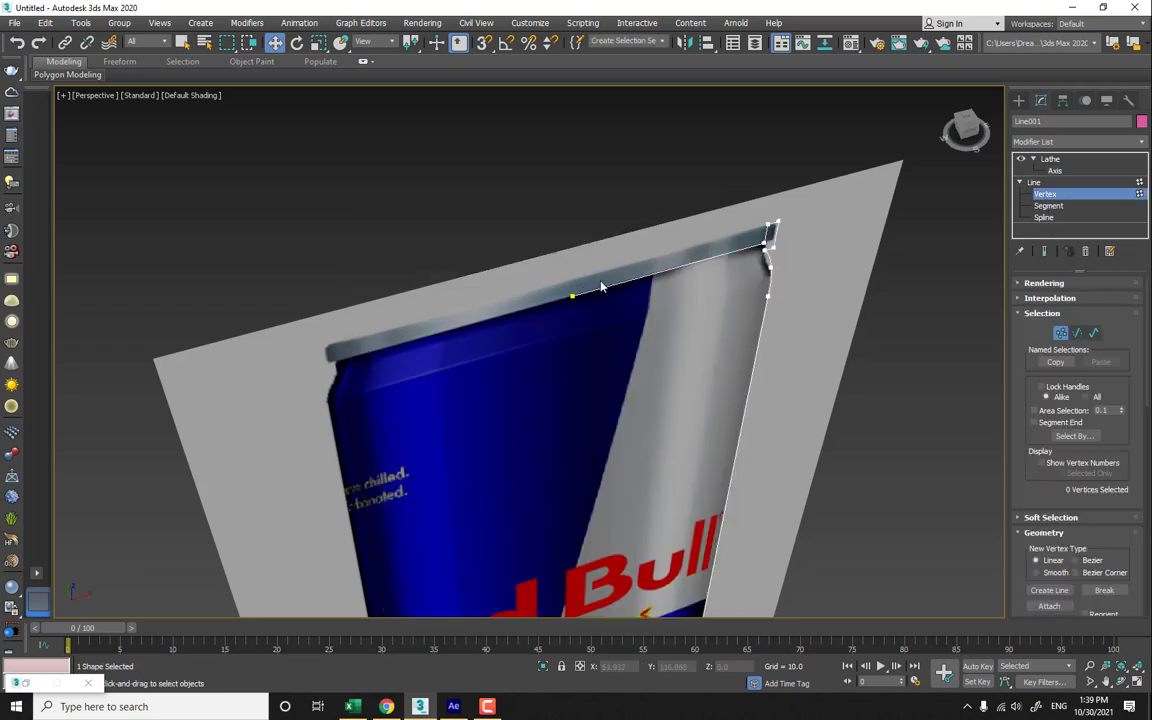
click(1045, 251)
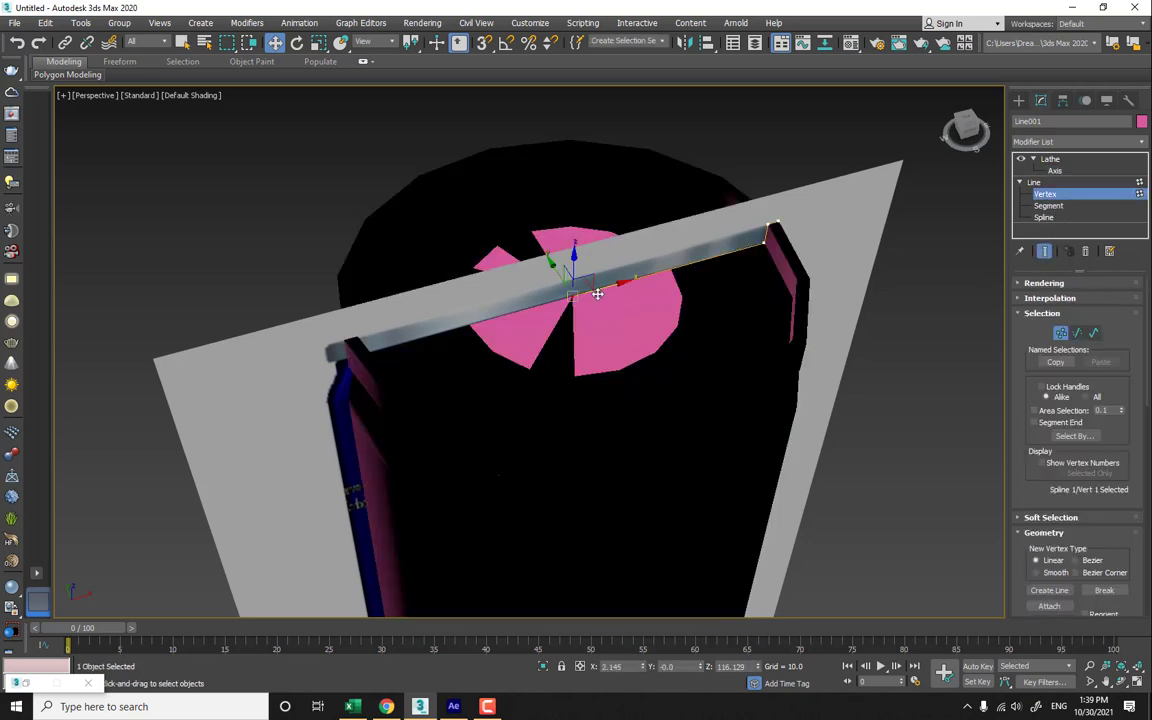
drag(605, 289, 618, 315)
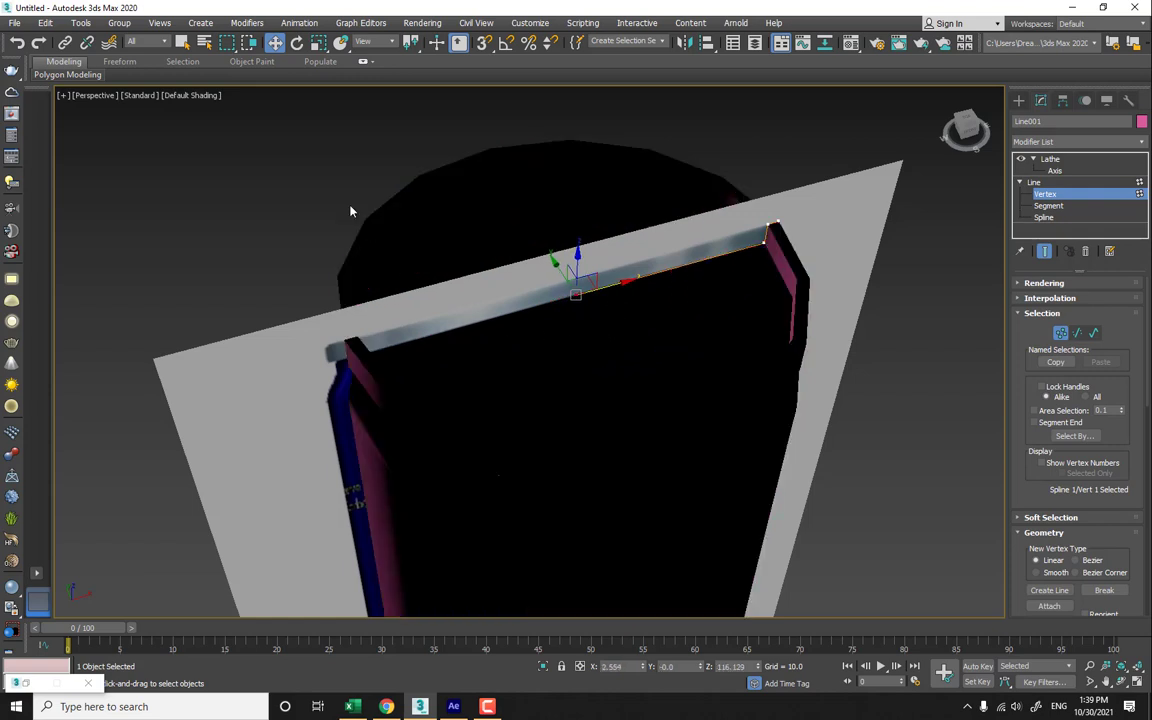
- Set the Perspective view to Facets shading and nudge the lid-centre vertex back along X to about 2.24
click(201, 96)
click(213, 123)
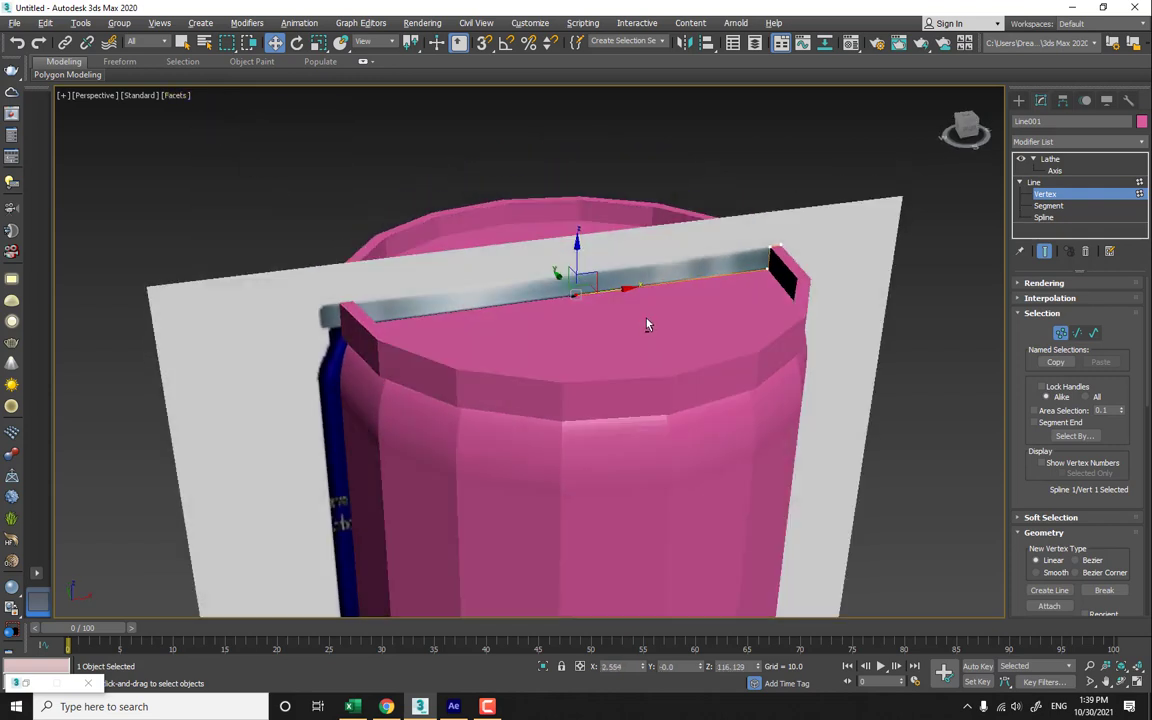
alt+middle_drag(646, 325, 620, 302)
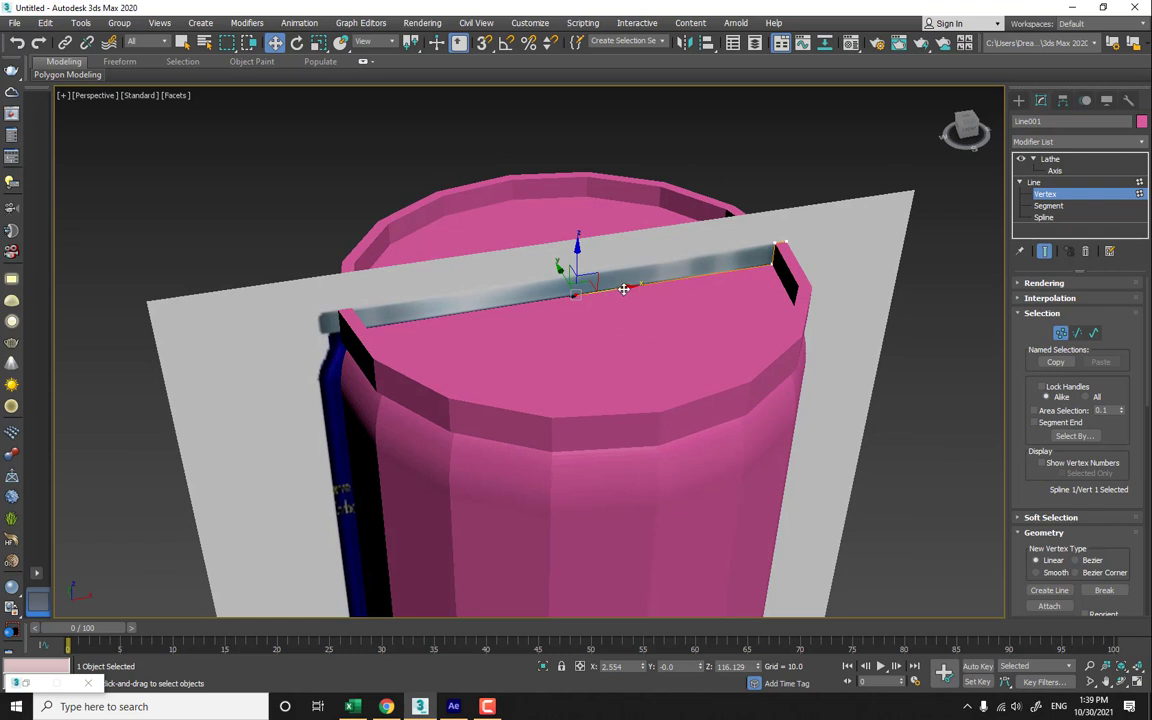
drag(623, 289, 620, 289)
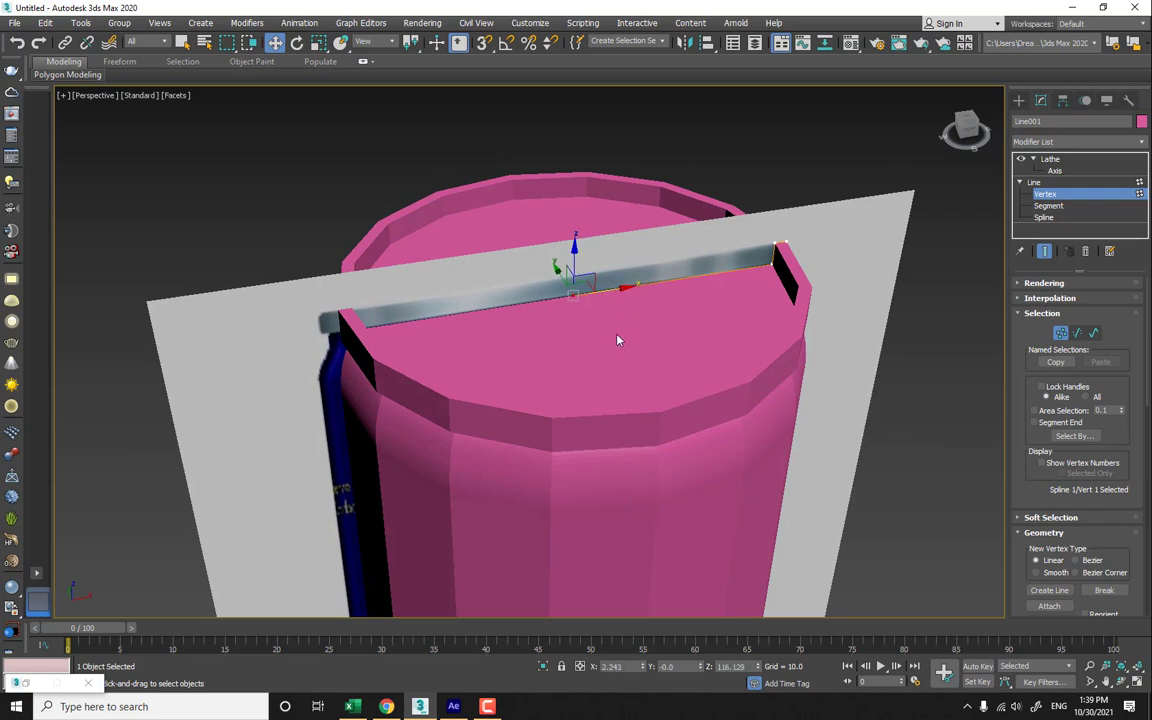
- Select the profile's end vertex at the base centre, examine the can's underside and top, and leave vertex editing
scroll(618, 340, down, 6)
alt+middle_drag(625, 405, 575, 220)
scroll(599, 347, up, 8)
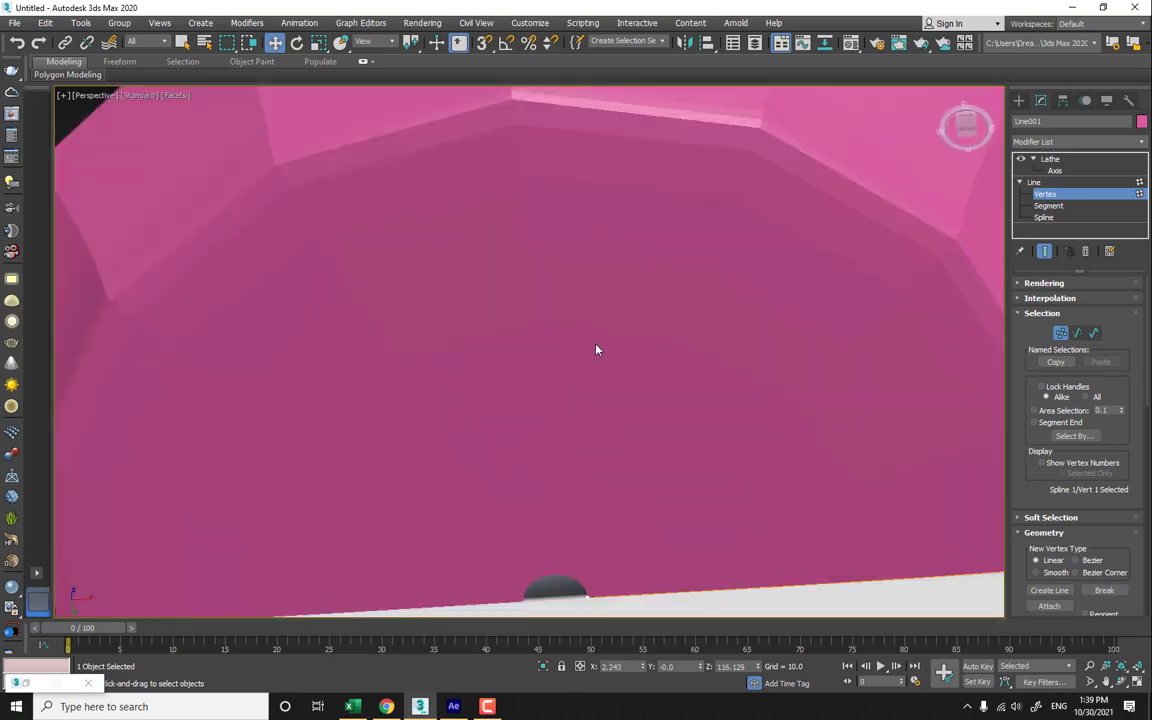
scroll(599, 342, down, 5)
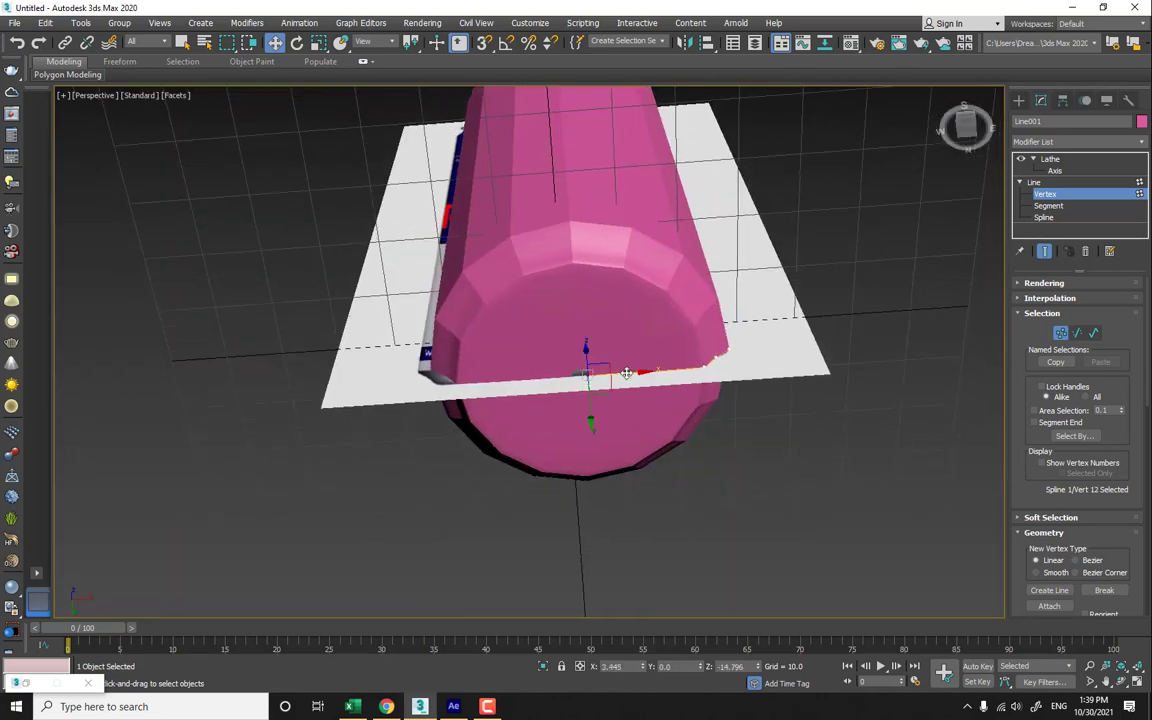
scroll(620, 373, down, 5)
alt+middle_drag(664, 254, 653, 375)
scroll(653, 375, up, 4)
click(1060, 333)
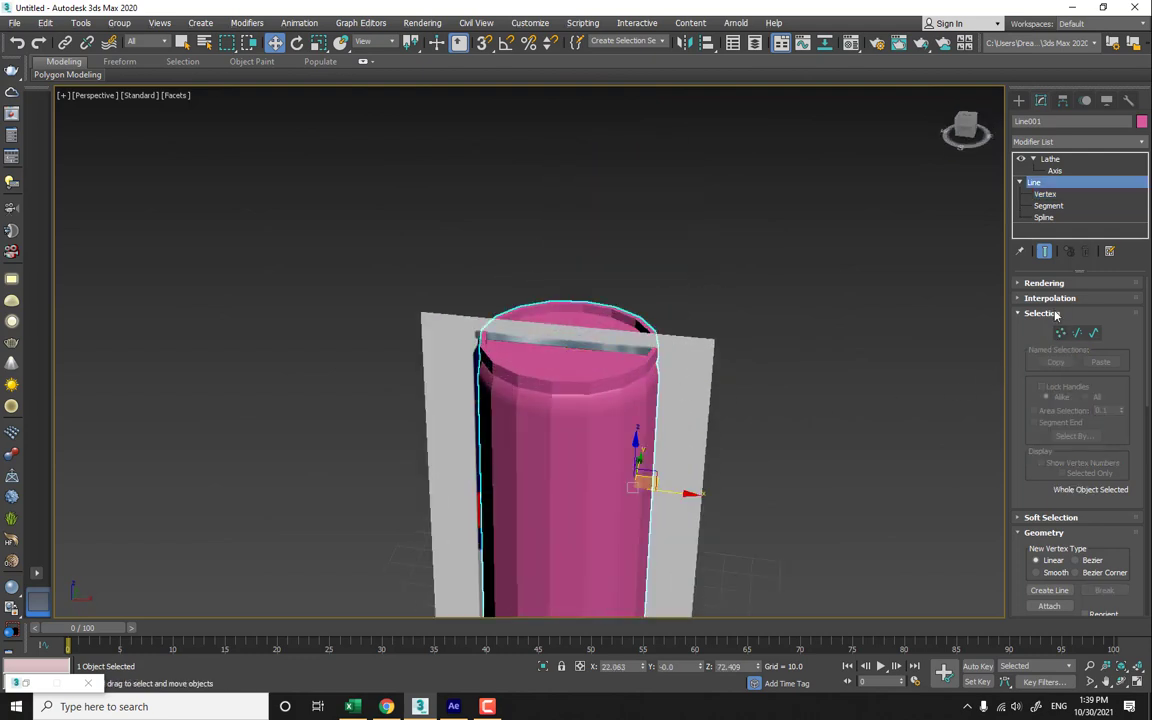
- Raise the Lathe modifier's segments to 97 to smooth the can's roundness
click(1052, 159)
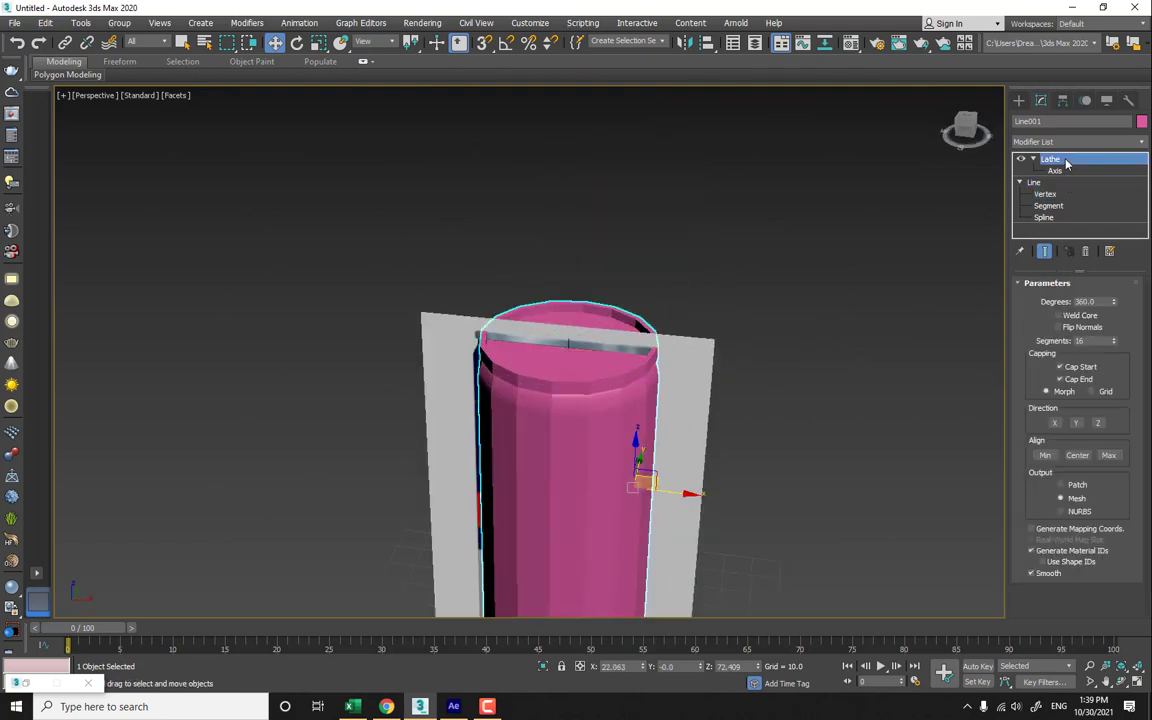
drag(1113, 341, 1116, 305)
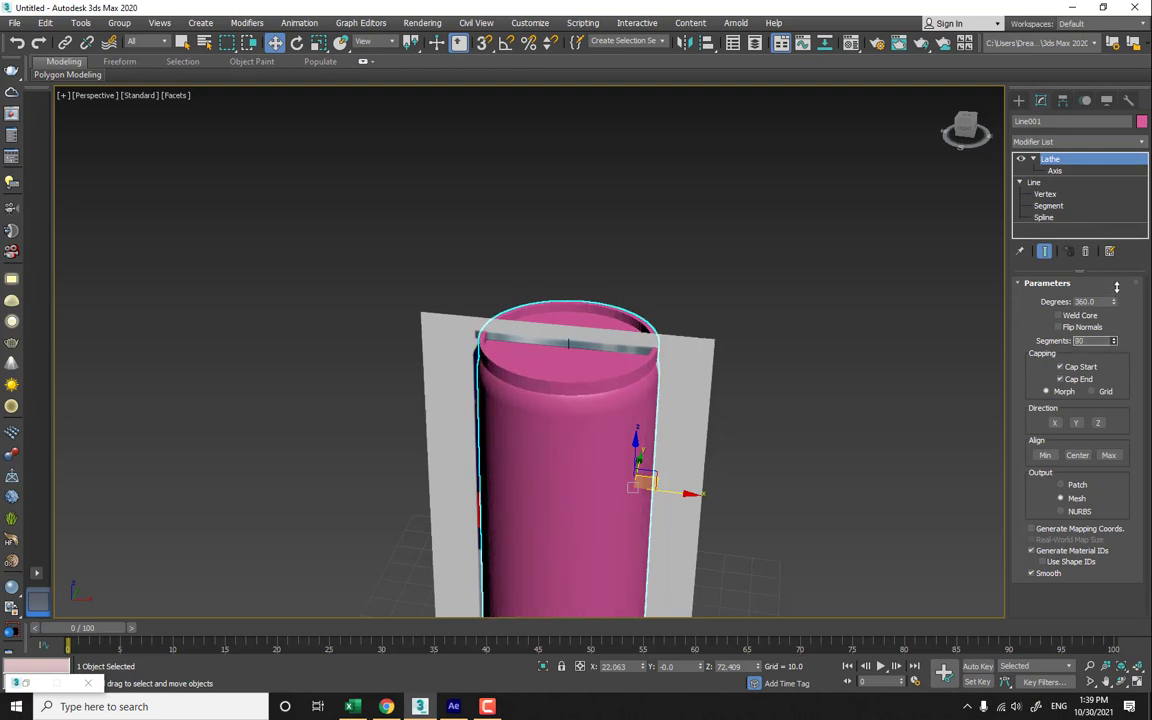
drag(1113, 279, 1114, 289)
- Delete the reference image plane and frame the can alone in the Perspective view
click(697, 368)
key(Delete)
middle_drag(625, 408, 578, 263)
scroll(600, 270, down, 3)
key(z)
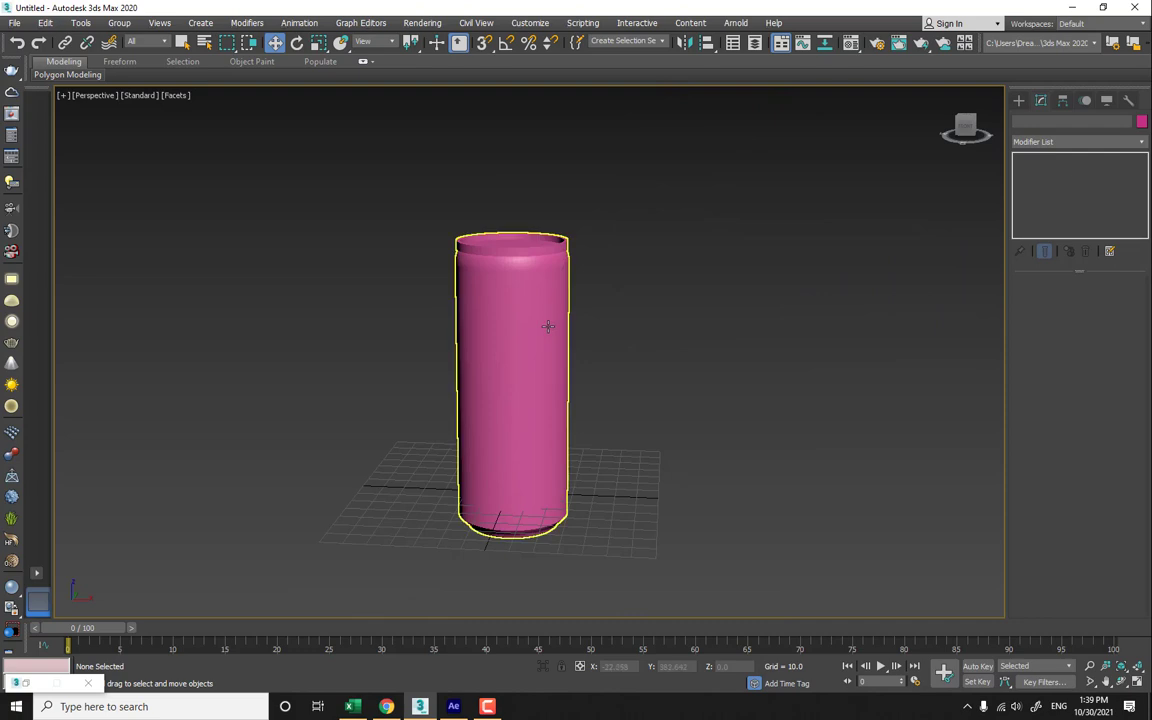
- Select the can and increase its Lathe segments to 172
click(550, 328)
alt+middle_drag(555, 307, 543, 393)
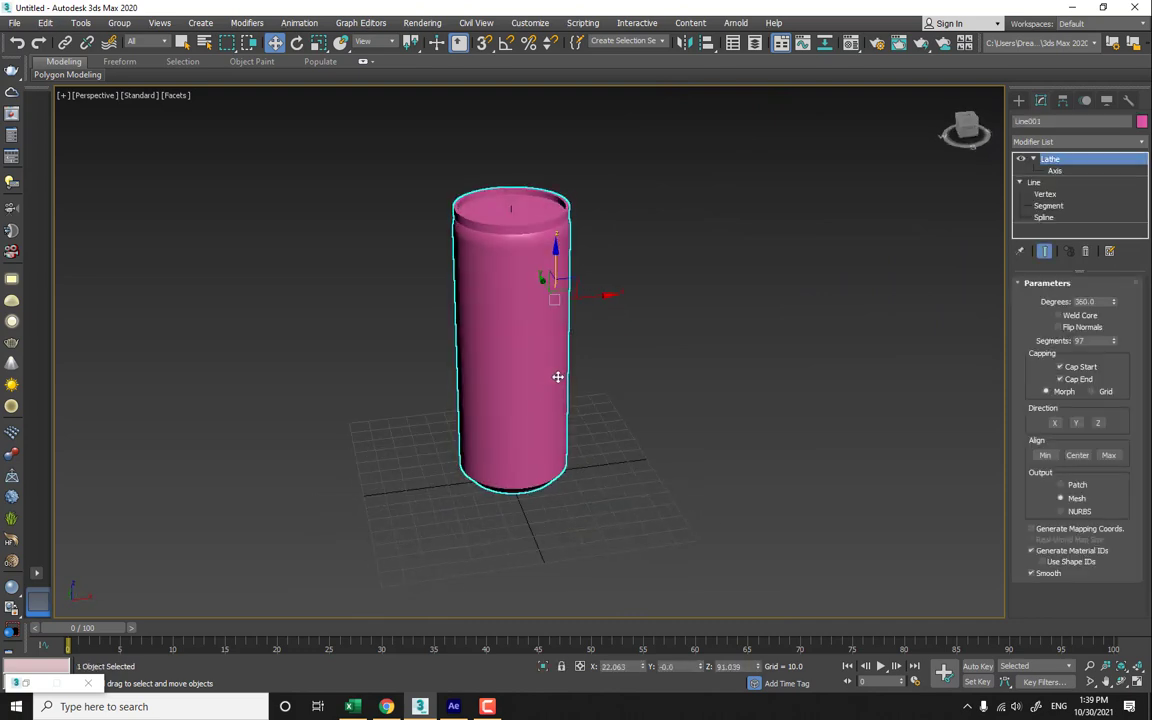
alt+middle_drag(477, 380, 513, 374)
scroll(513, 374, up, 3)
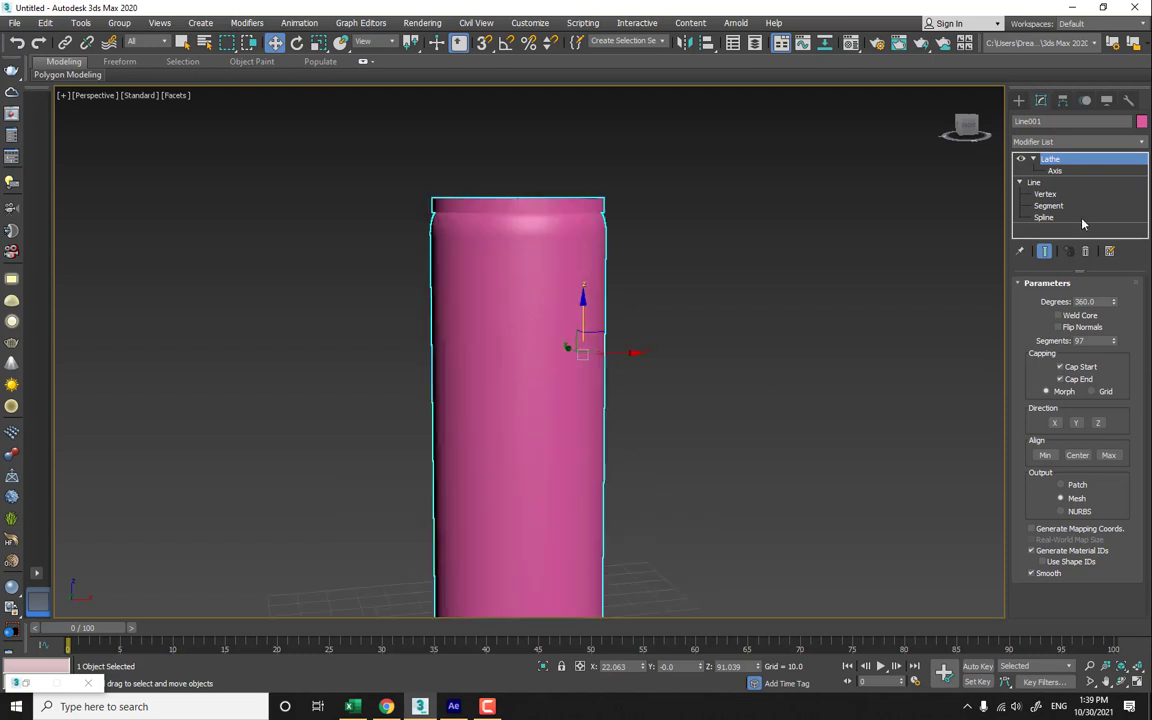
drag(1114, 343, 1109, 314)
click(1075, 141)
scroll(1008, 513, down, 5)
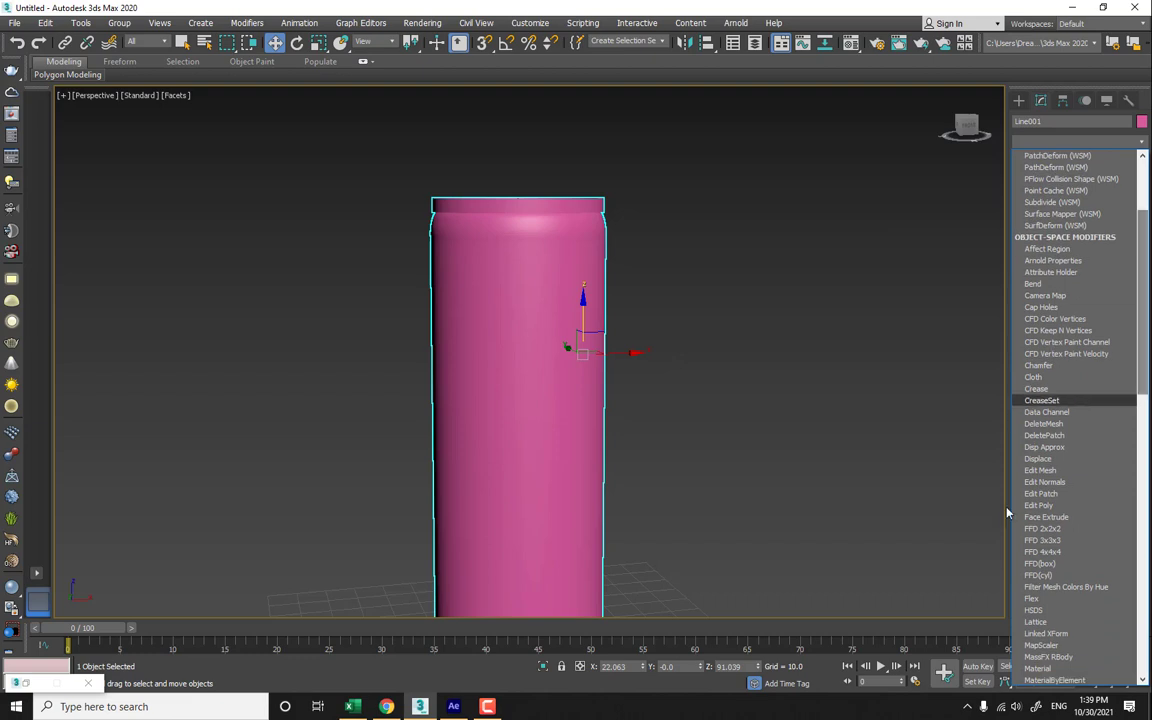
click(1062, 506)
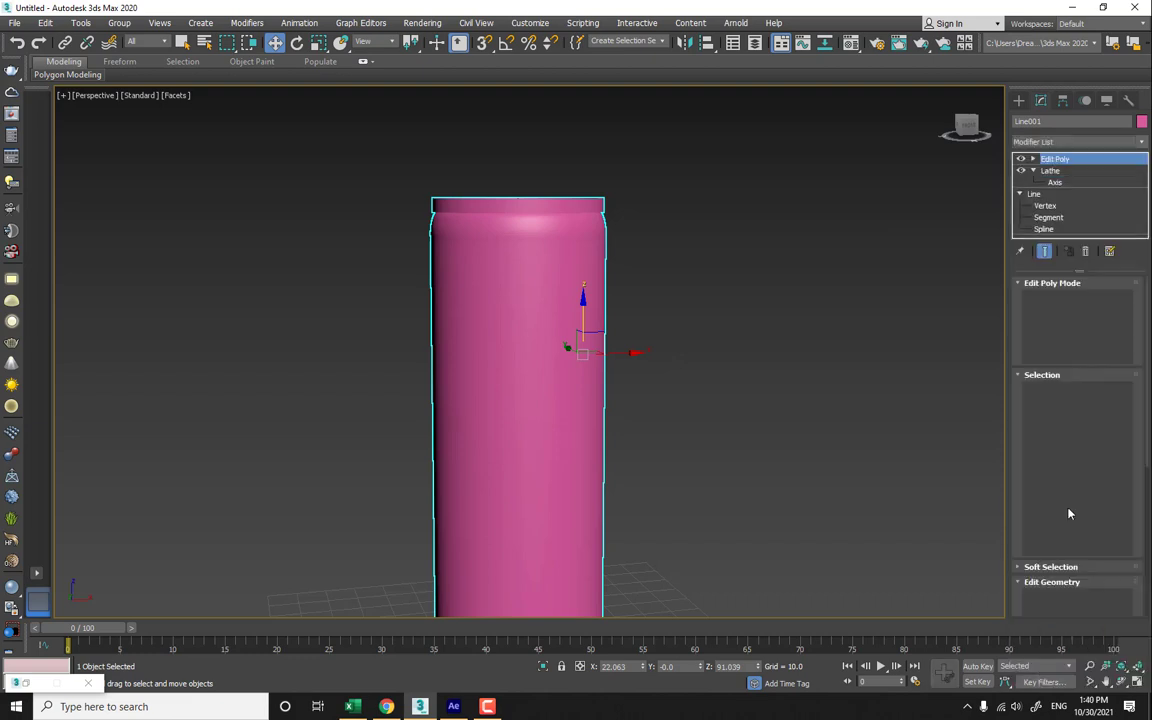
click(1086, 251)
- Convert the lathed can to an Editable Poly
right_click(549, 325)
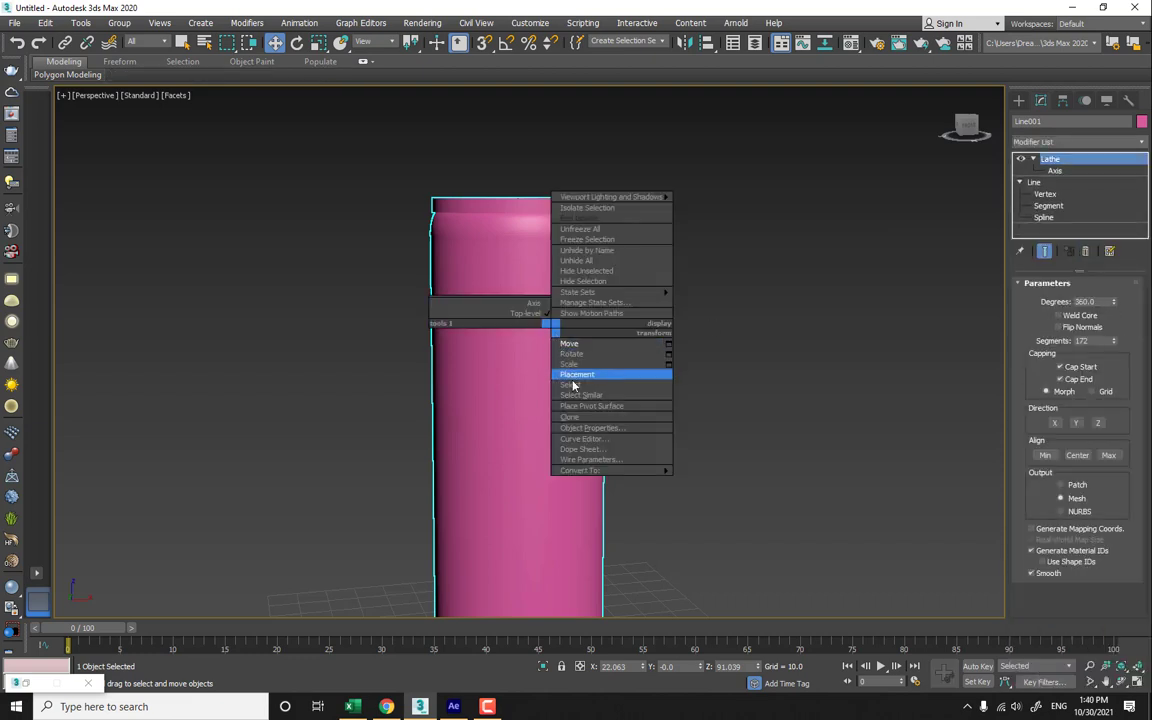
mouse_move(615, 482)
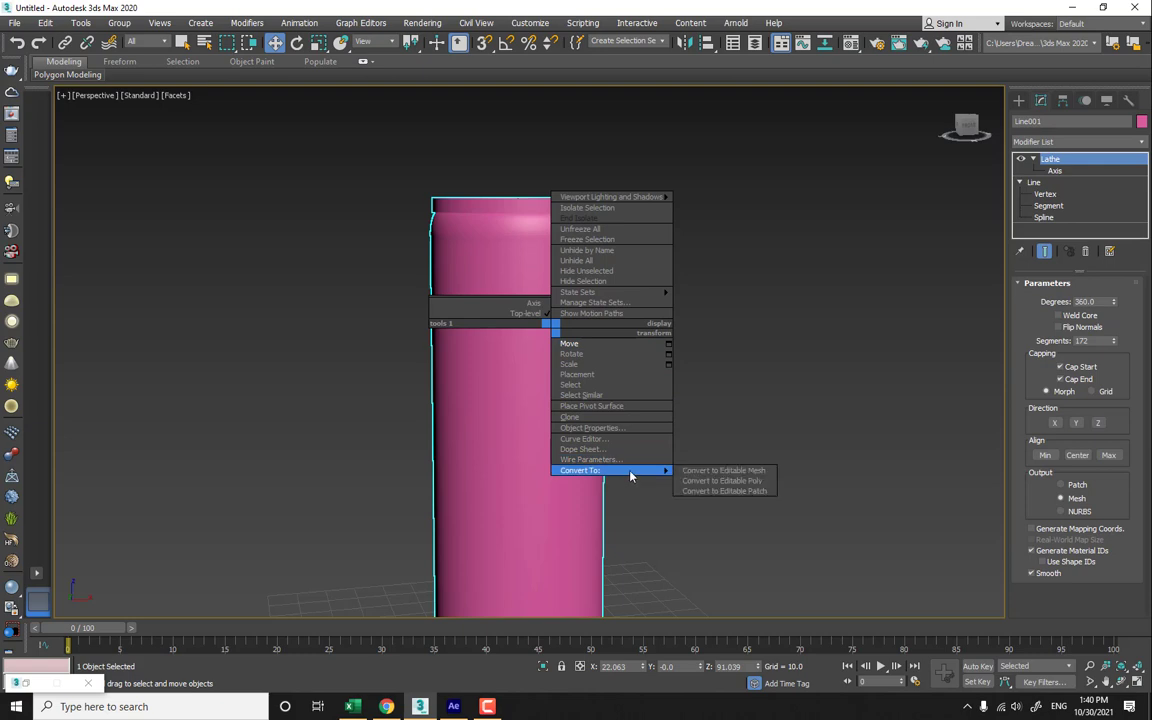
click(705, 481)
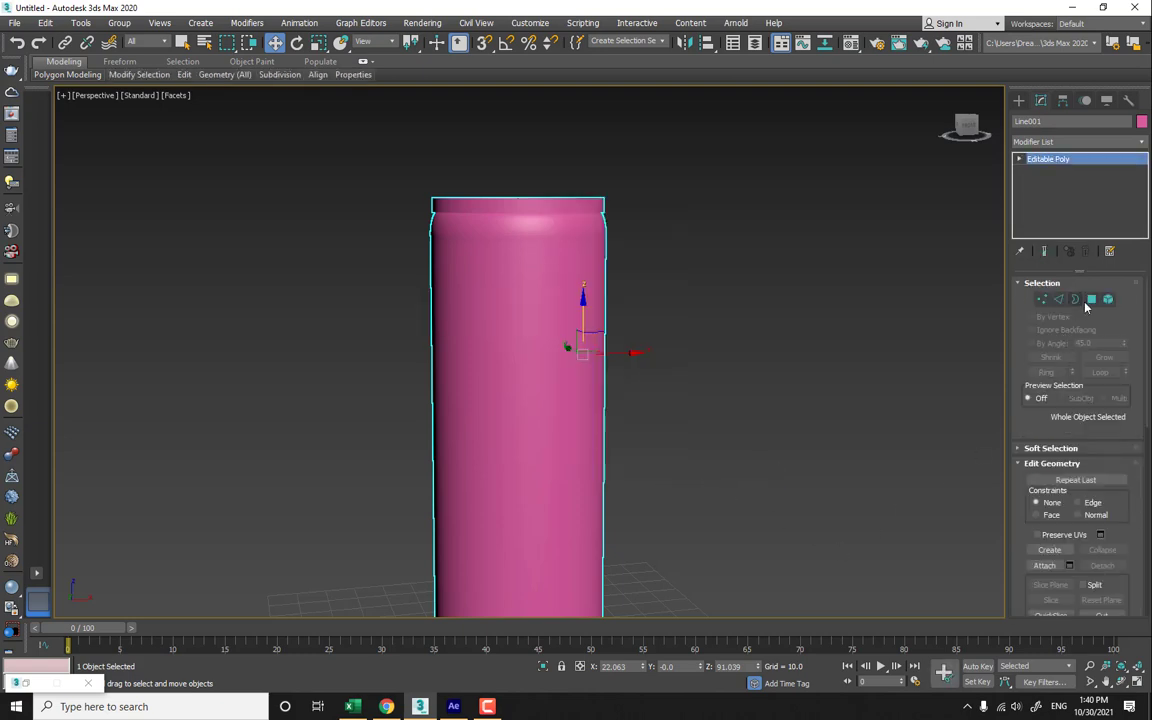
- Select the polygons around the can's cylindrical wall, leaving out the rim and base
click(1091, 300)
scroll(645, 399, down, 5)
drag(648, 244, 364, 432)
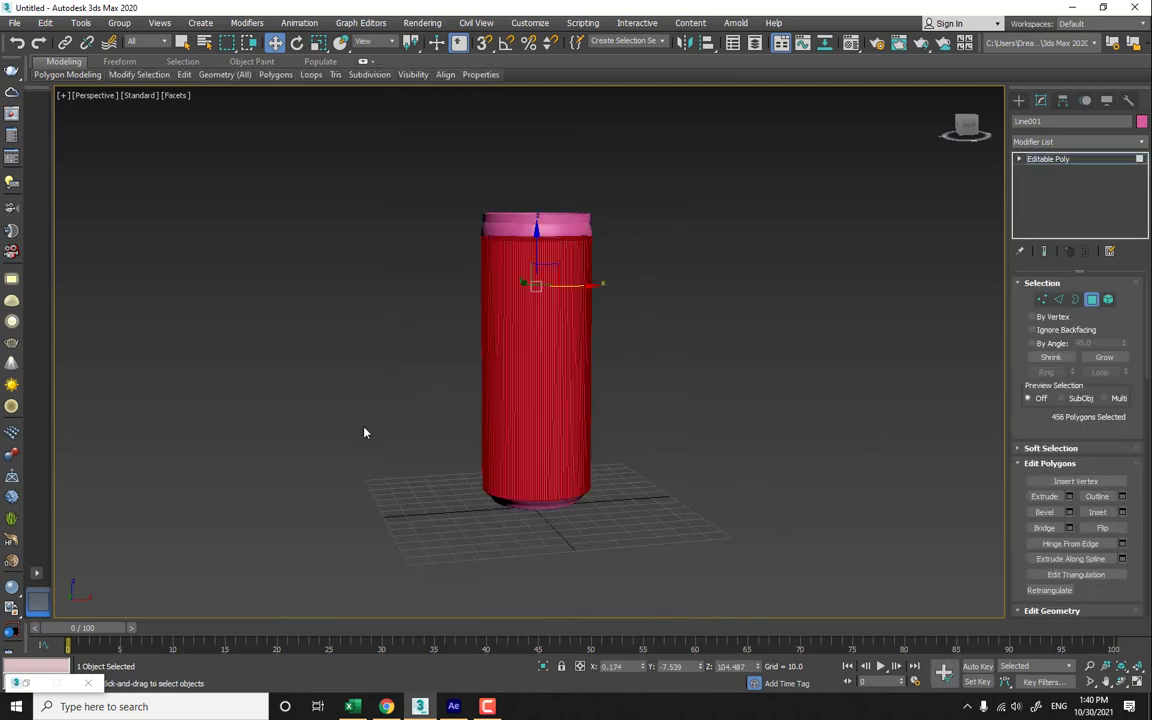
alt+middle_drag(560, 415, 537, 626)
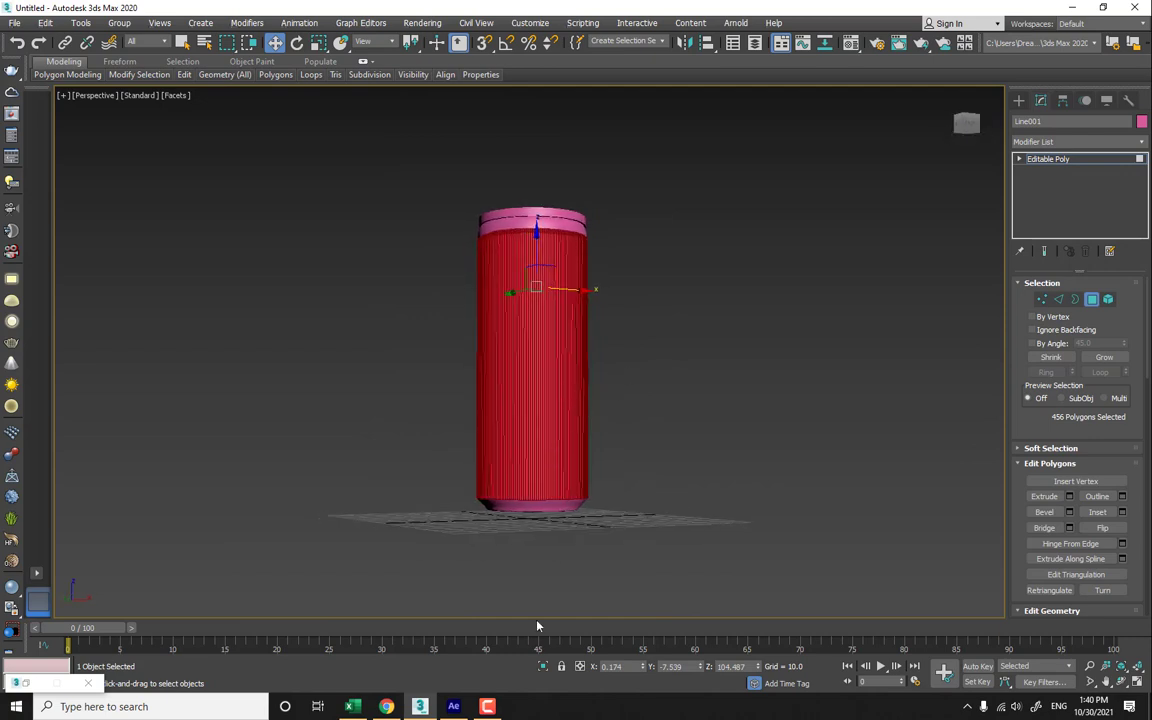
- Open 1.jpg from the desktop's Materials folder, examine the can's label area, and switch back to 3ds Max
click(420, 706)
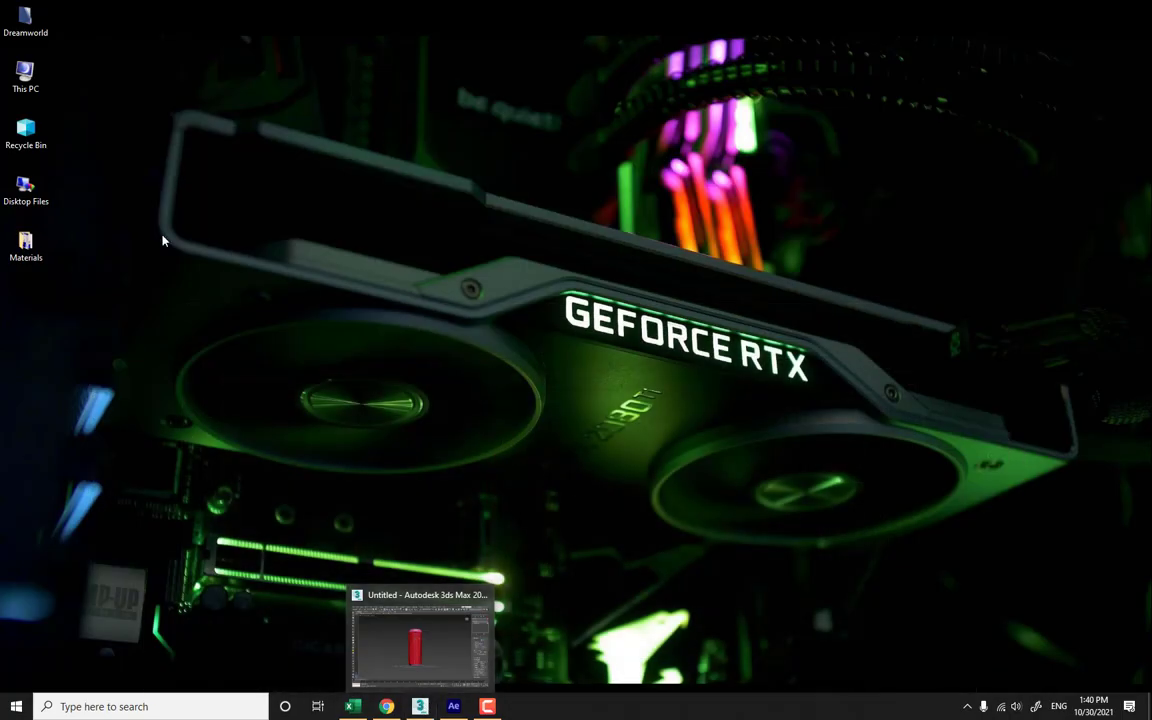
double_click(26, 247)
double_click(160, 485)
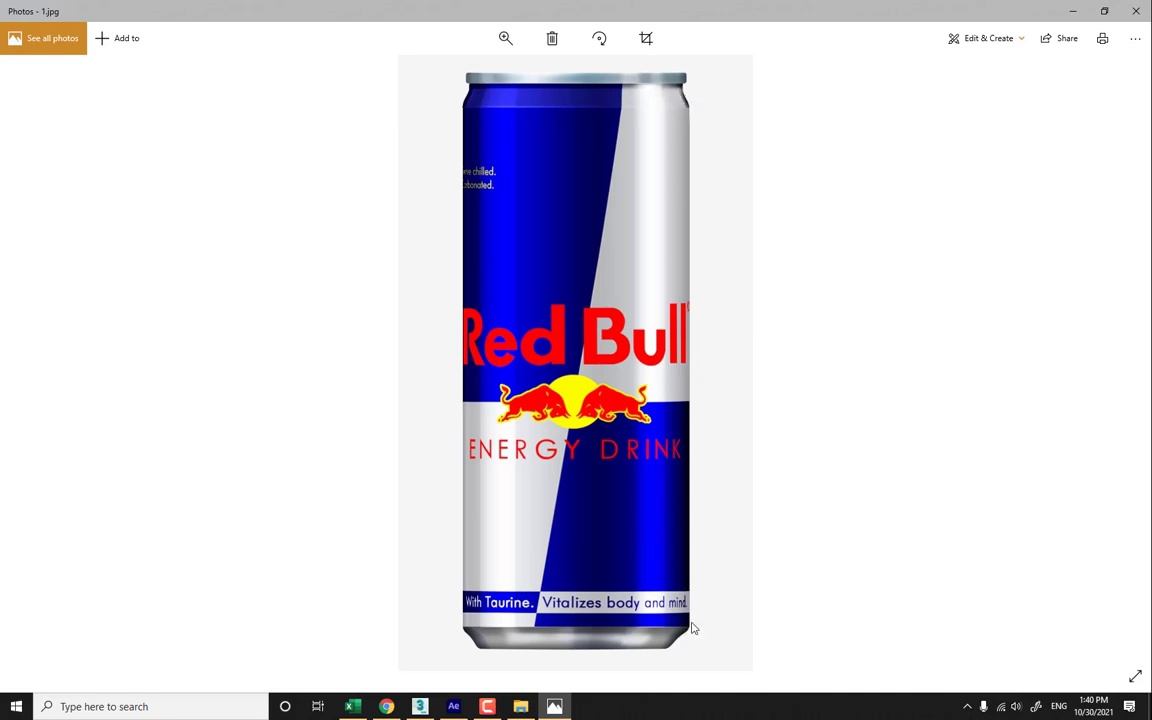
click(1073, 11)
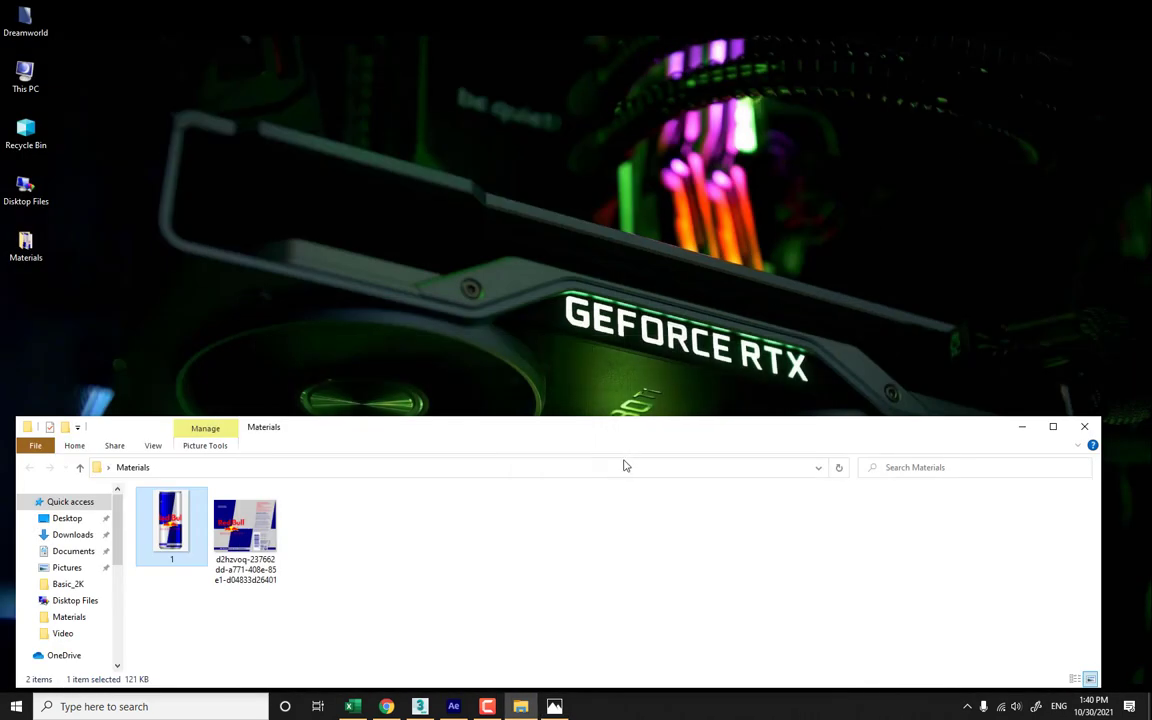
click(420, 706)
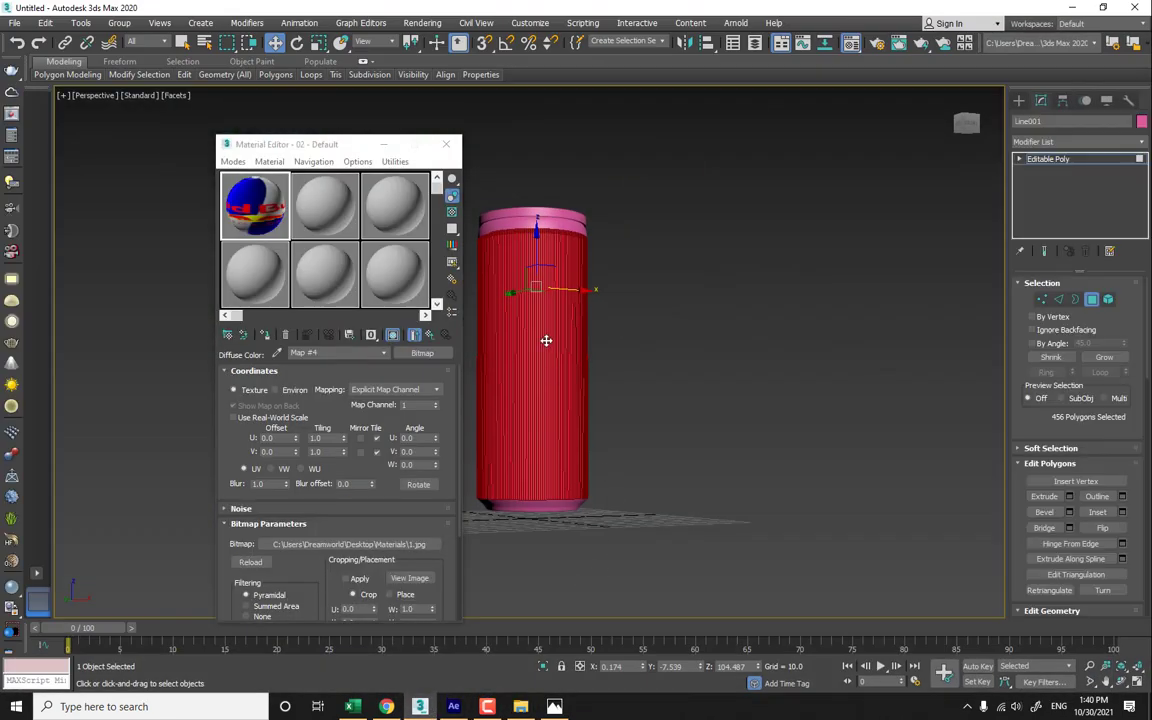
- Leave polygon editing, set the second material's ambient and diffuse colour to near-white 247, and assign it to the whole can
click(1092, 300)
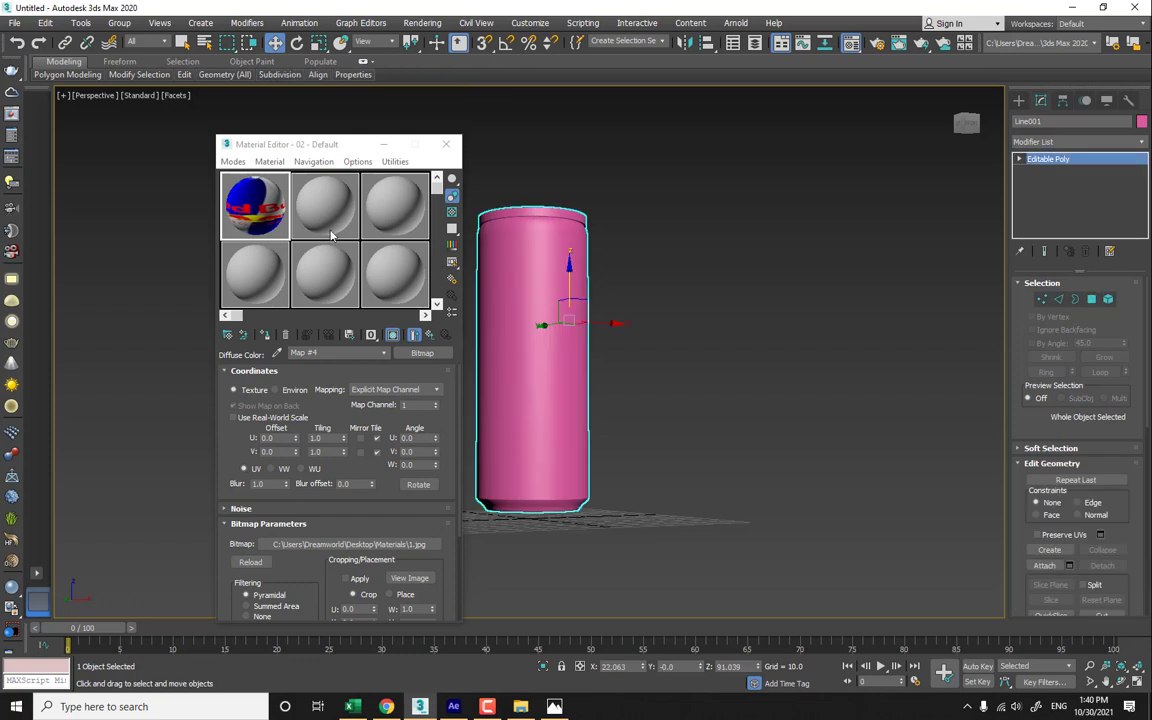
click(333, 234)
click(303, 442)
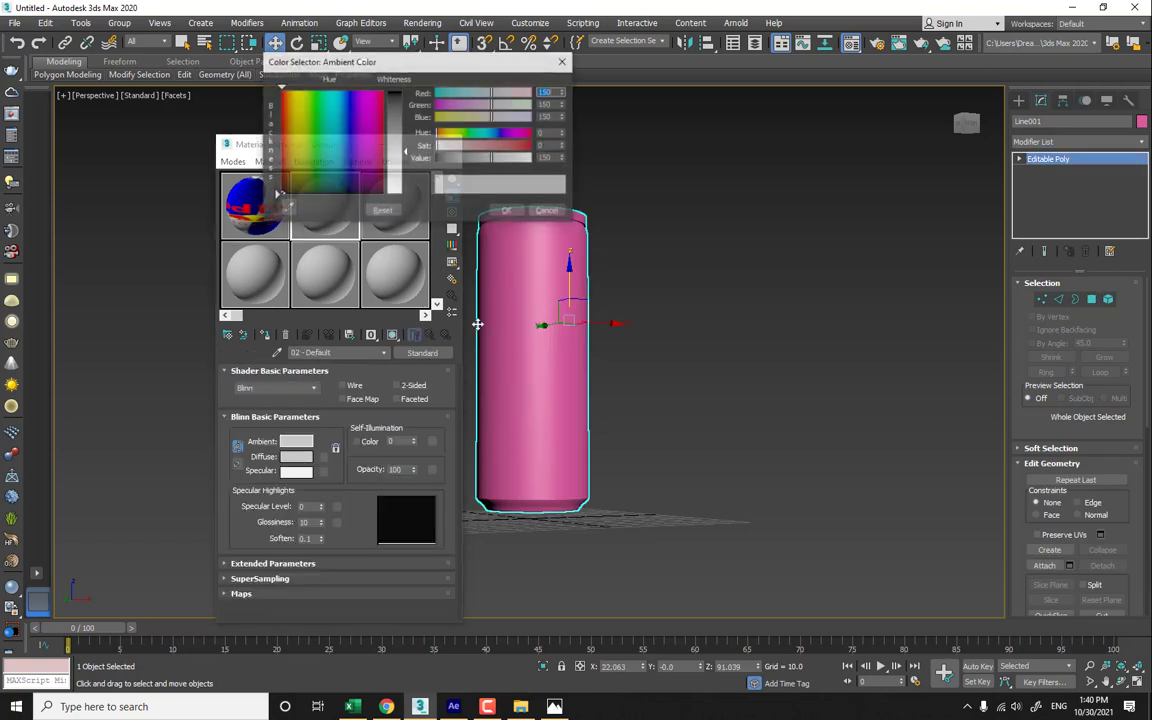
drag(397, 153, 400, 192)
click(506, 211)
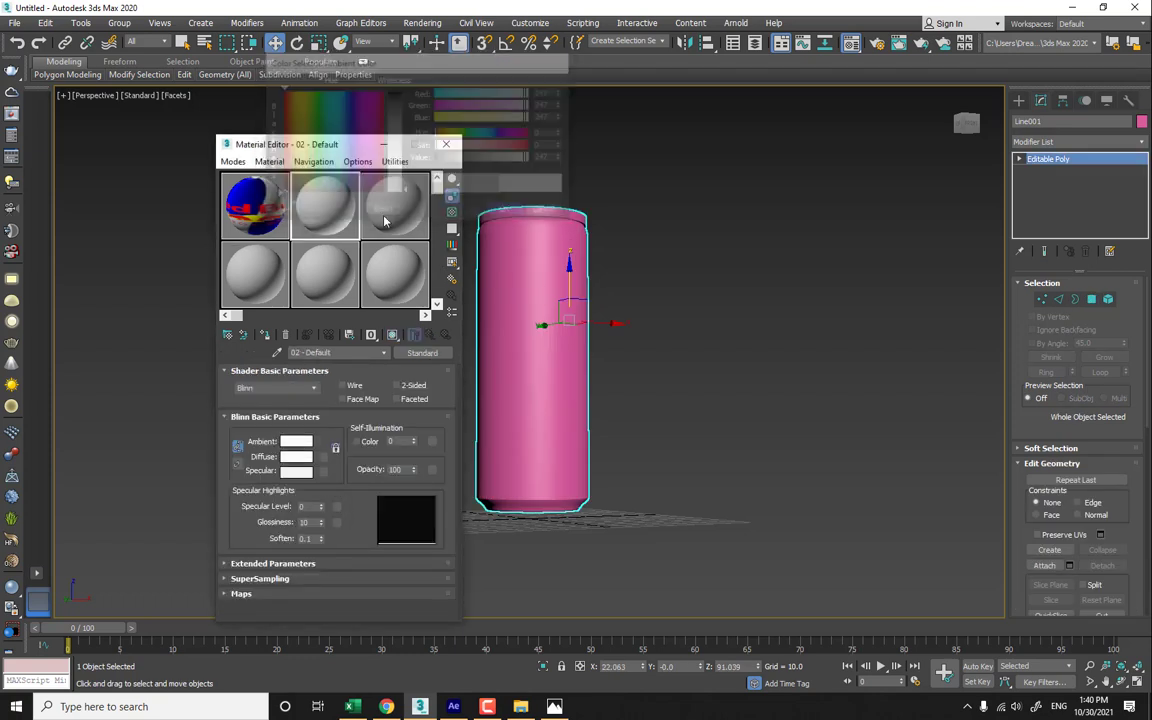
drag(325, 203, 490, 332)
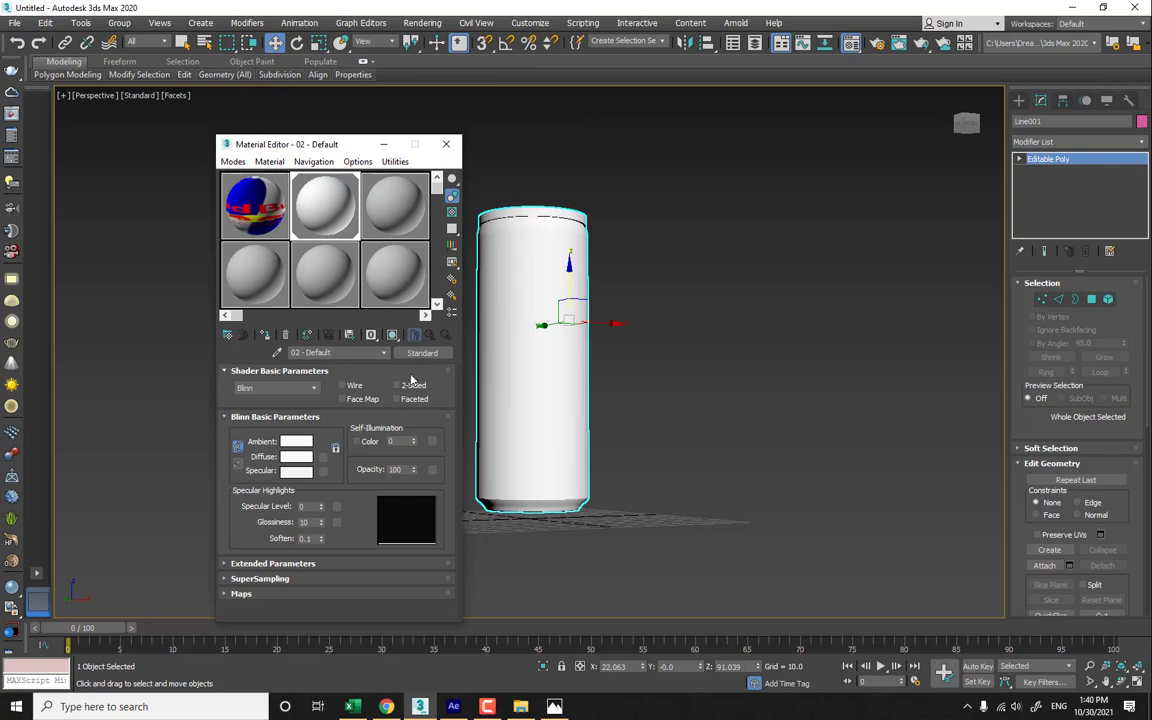
mouse_move(546, 350)
alt+middle_down()
mouse_move(553, 371)
mouse_move(541, 364)
alt+middle_up()
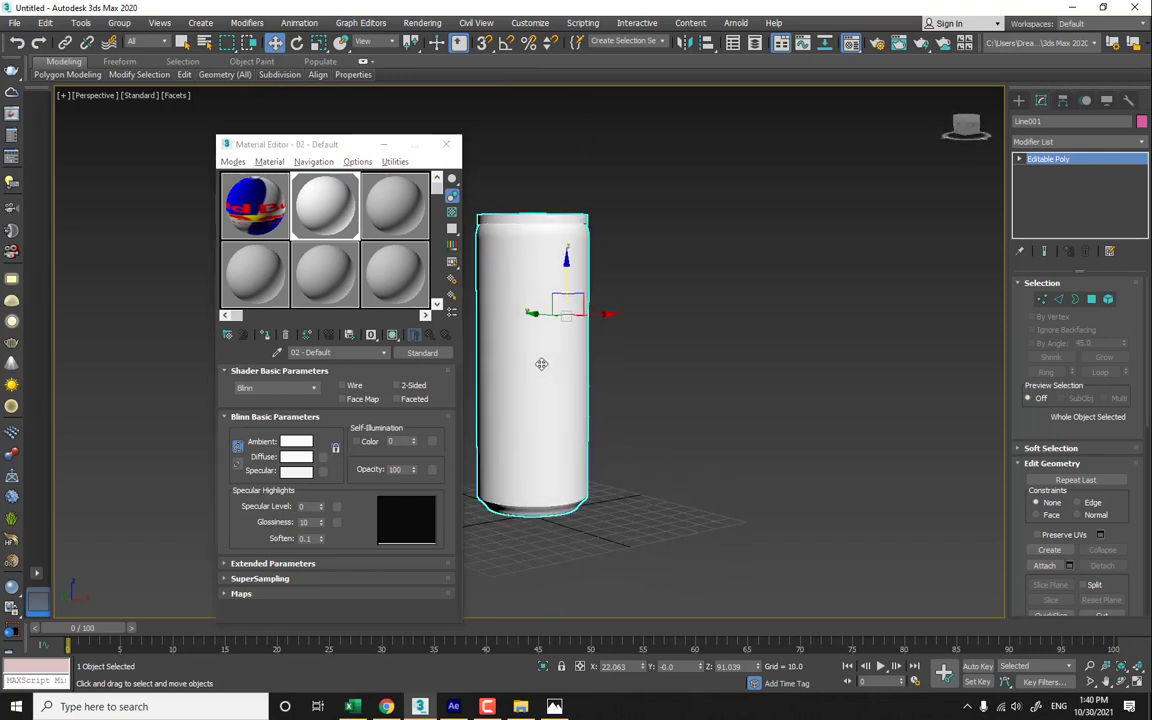
- Load the label image d2hzvoq-237662dd-a771-408e-85e1-d04833d26401.png as the third material's diffuse bitmap
click(388, 205)
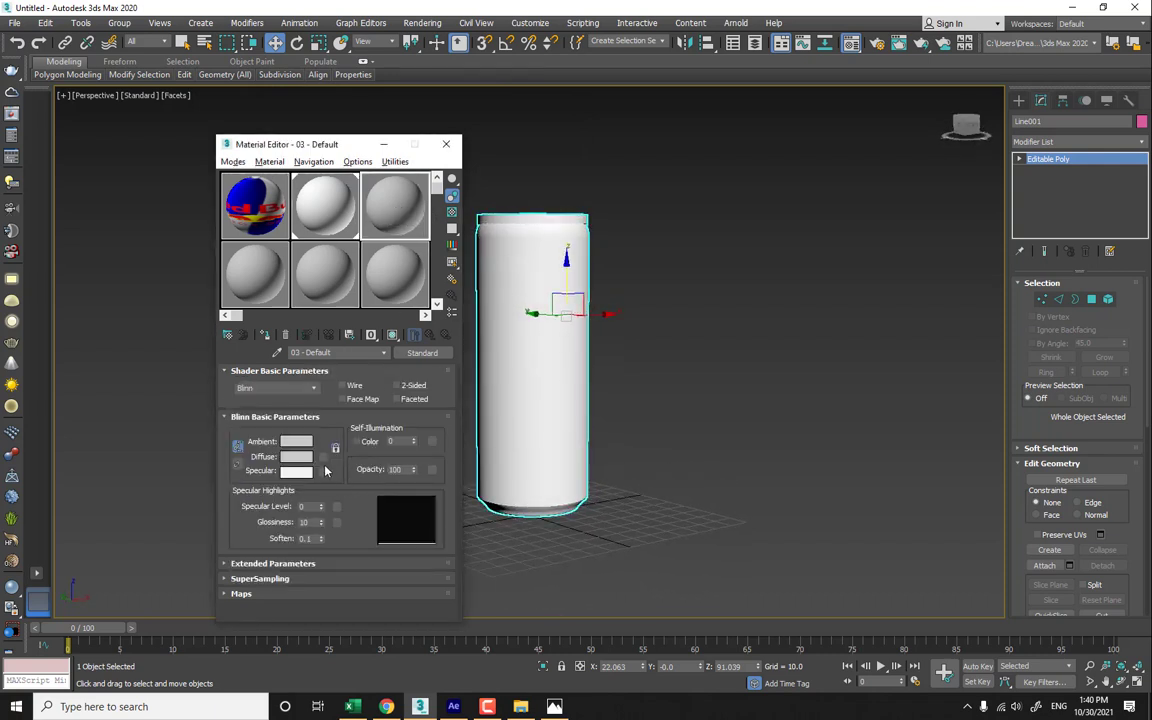
click(322, 457)
double_click(469, 224)
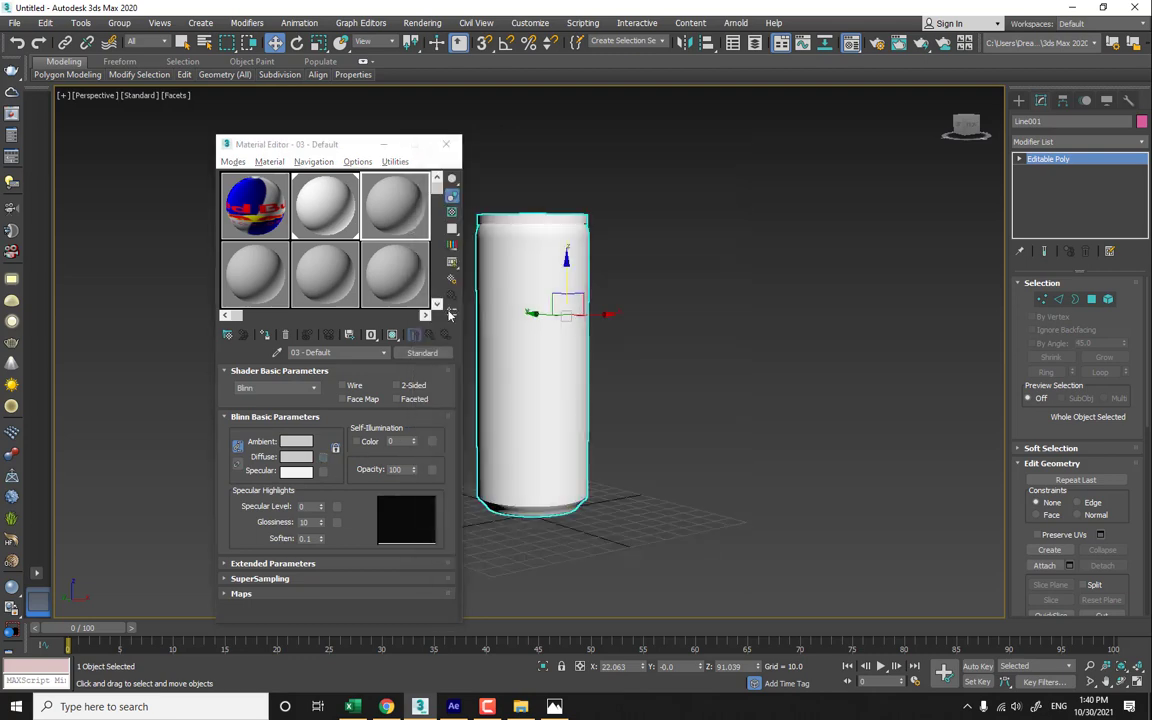
double_click(188, 129)
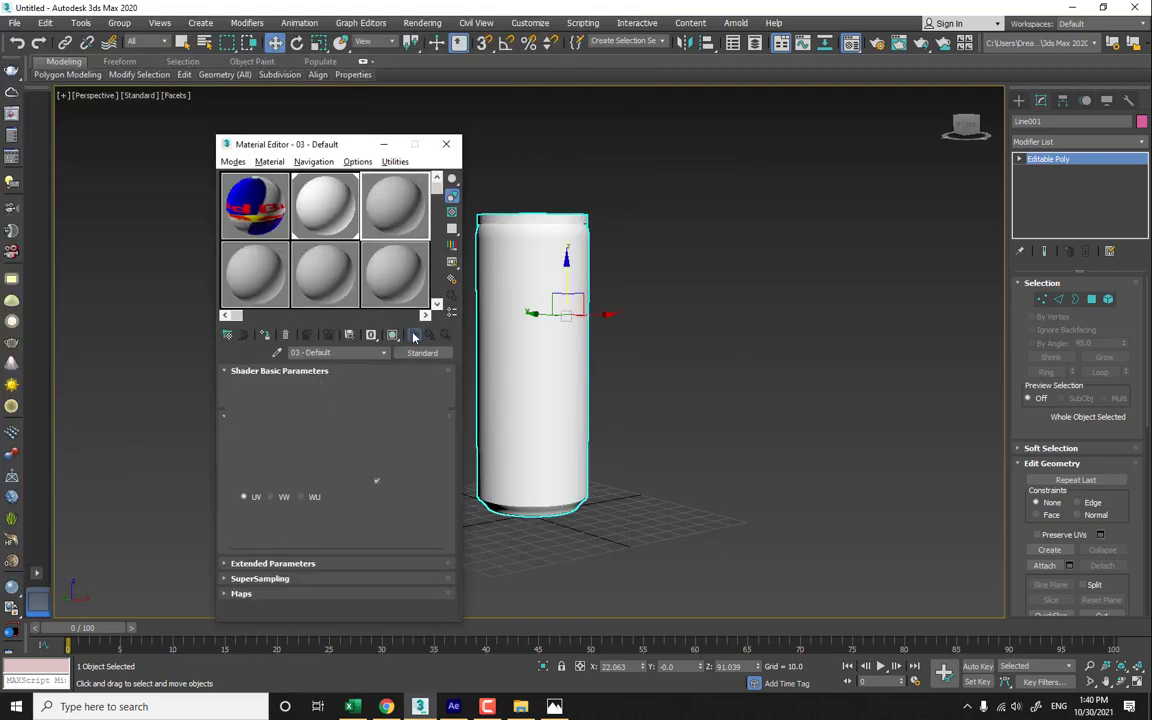
- In the Front view, extend the polygon selection to include the can's shoulder up to just below the top rim
key(4)
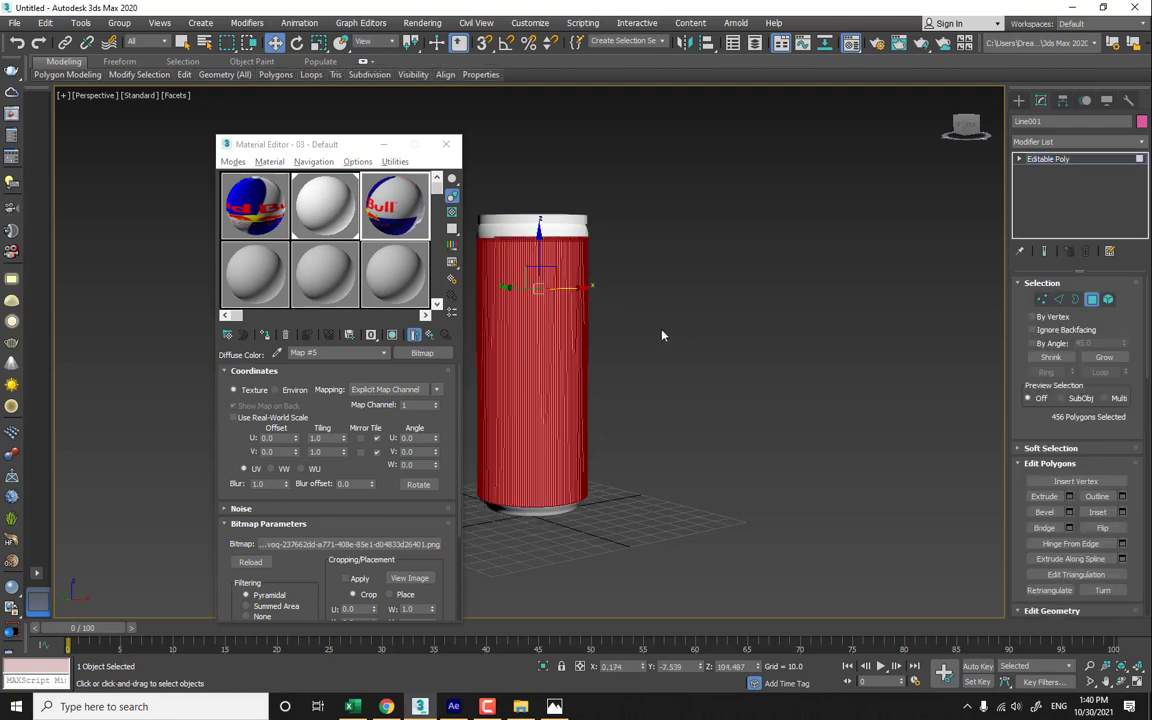
key(alt+w)
right_click(787, 230)
key(alt+w)
middle_drag(694, 244, 814, 371)
scroll(666, 381, up, 2)
middle_drag(666, 381, 740, 253)
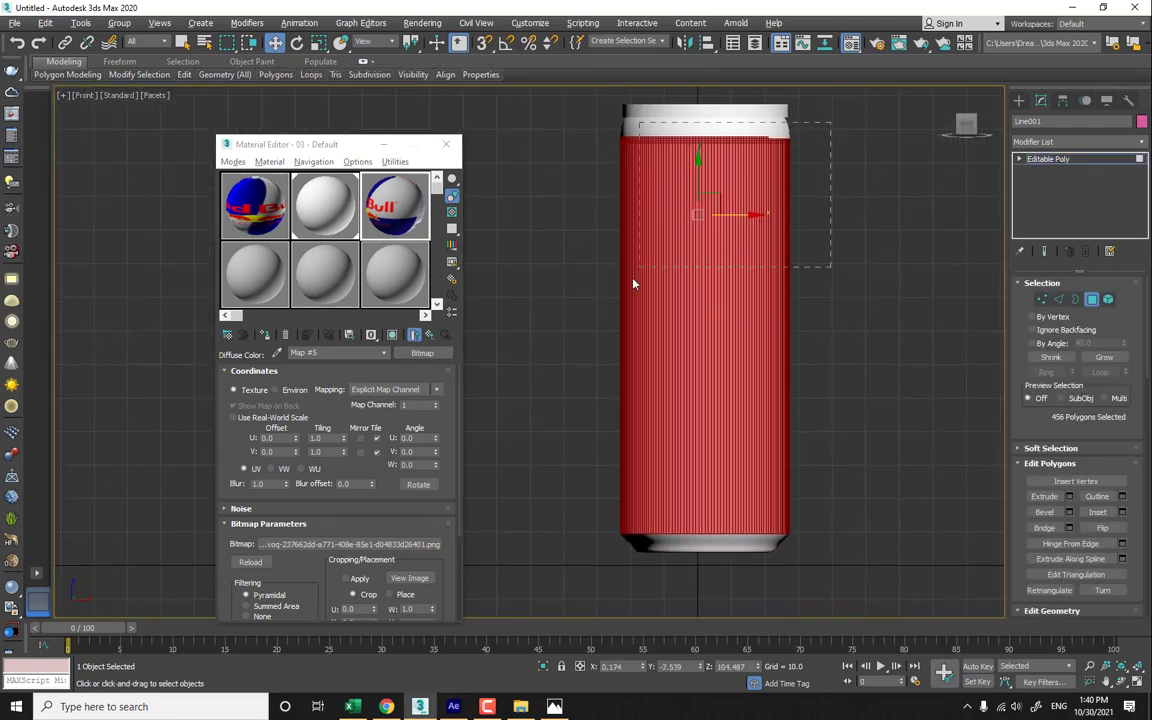
drag(560, 453, 533, 516)
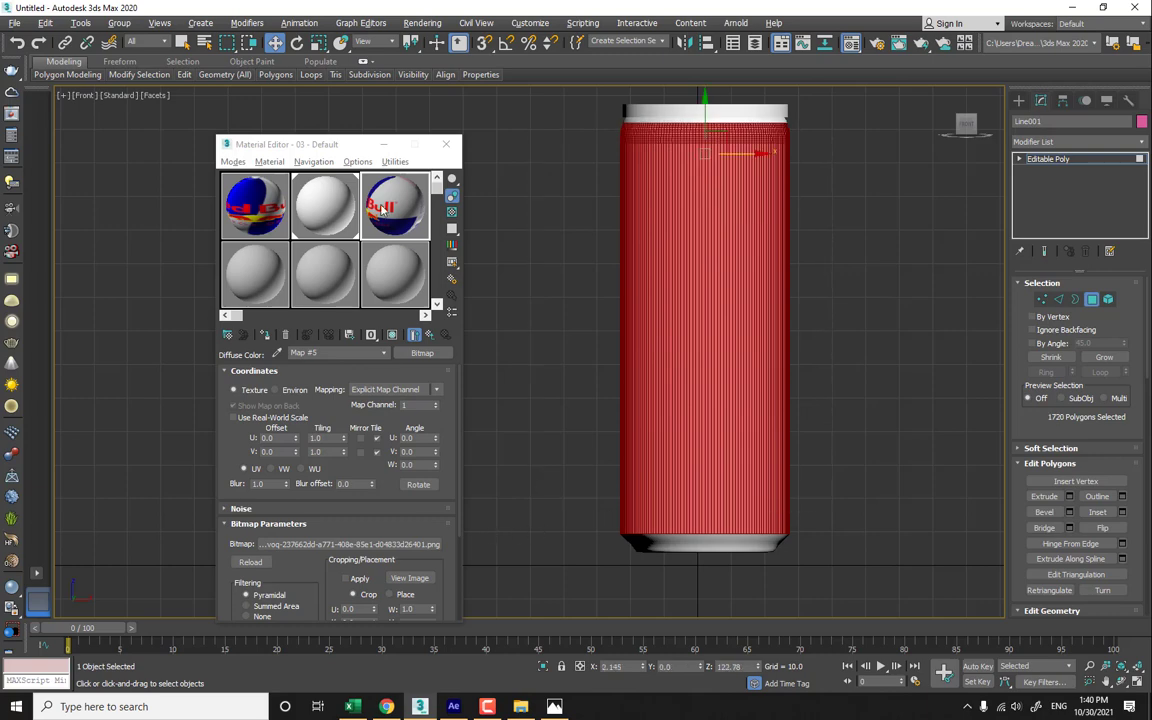
- Assign the label material to the selected polygons, leave polygon editing, and show its map shaded in the Perspective view
drag(382, 210, 665, 229)
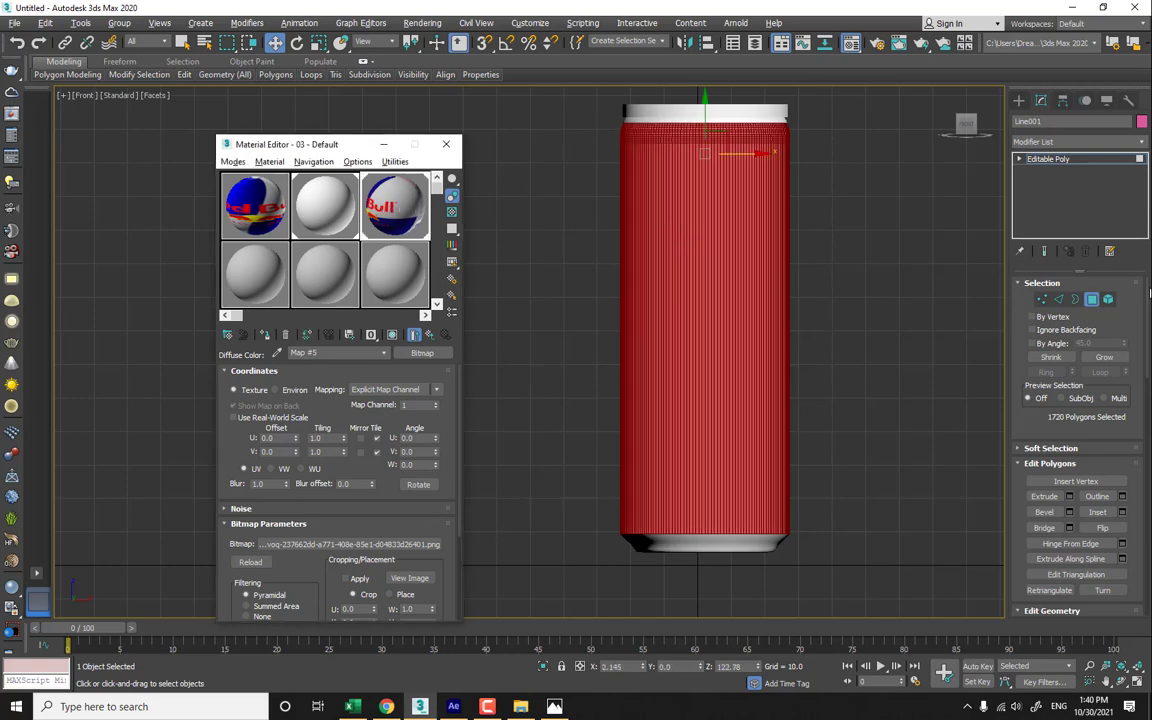
click(1093, 301)
key(p)
alt+middle_drag(598, 345, 598, 385)
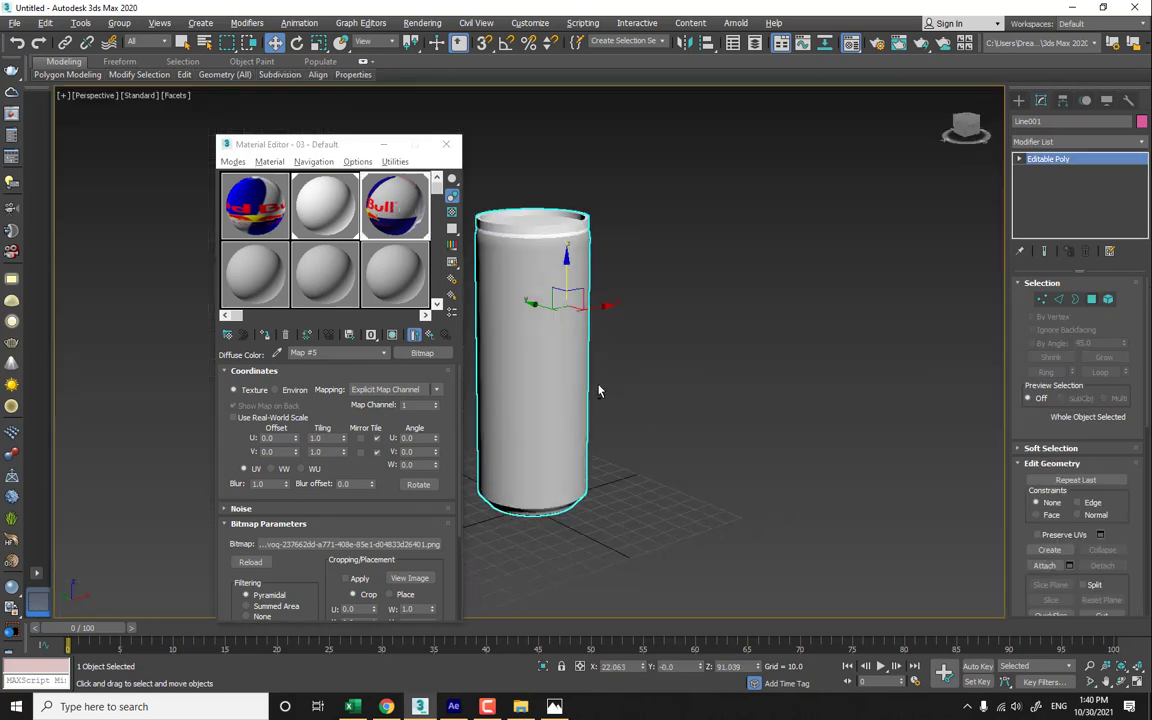
click(394, 336)
alt+middle_drag(528, 358, 577, 310)
middle_drag(577, 310, 632, 350)
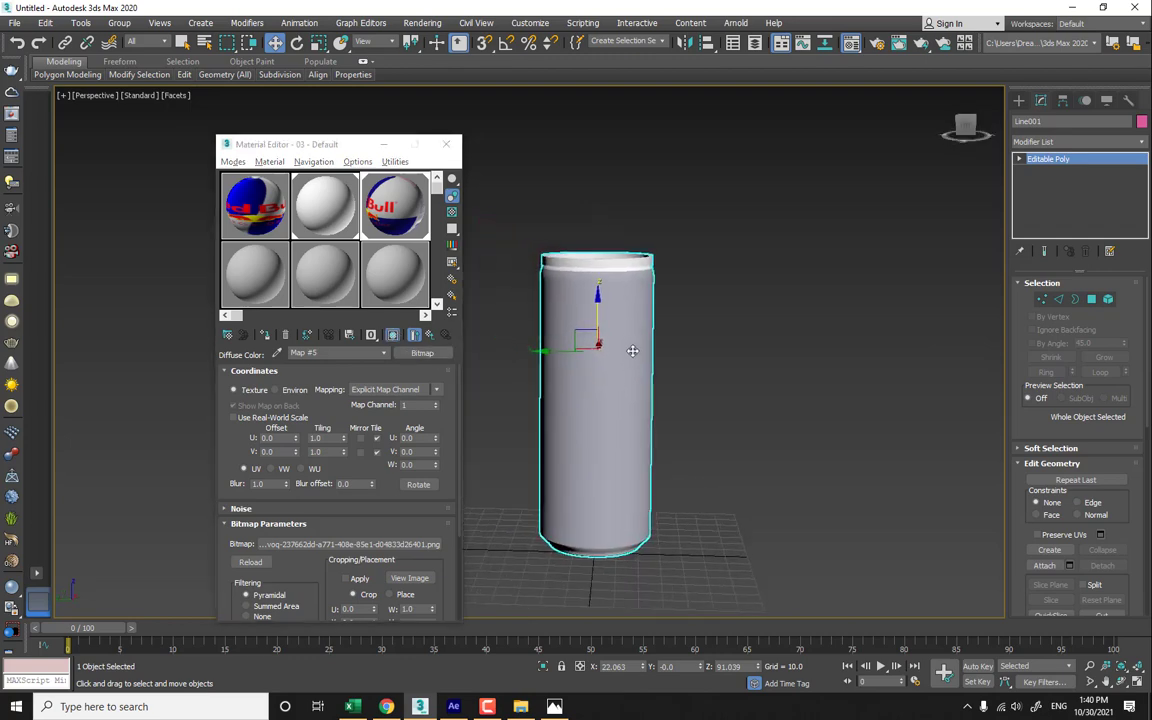
- Add a UVW Map modifier to the can with Cylindrical mapping
click(1136, 148)
scroll(1045, 515, down, 20)
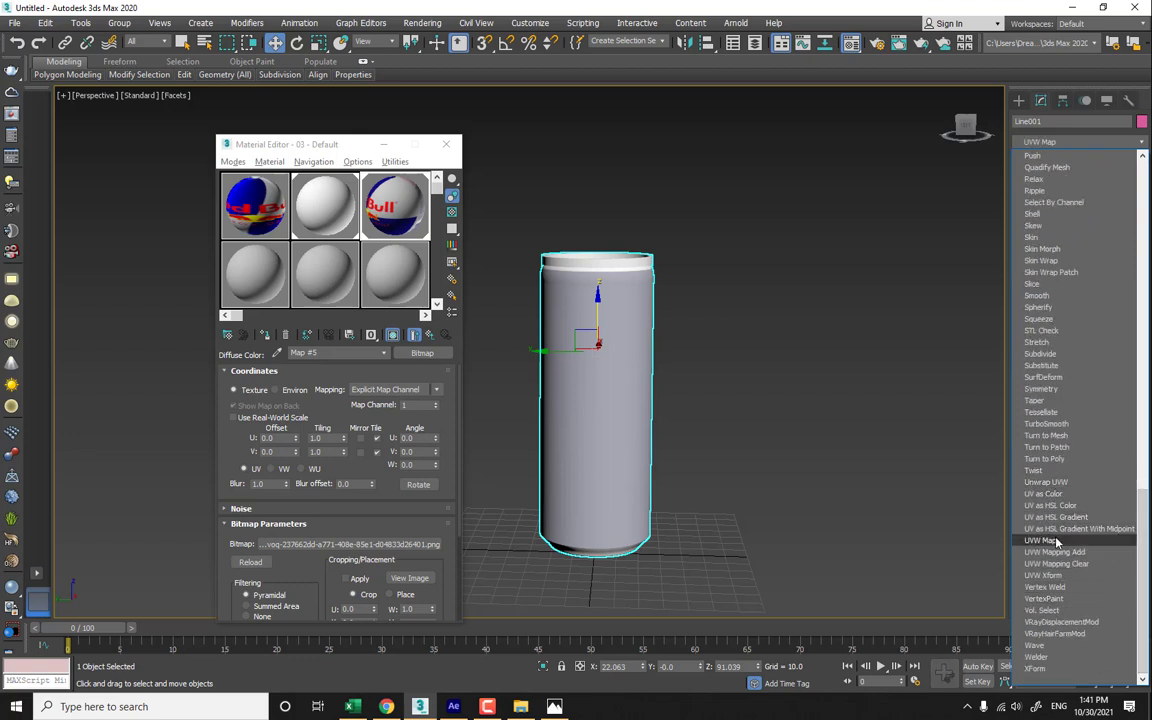
click(1050, 540)
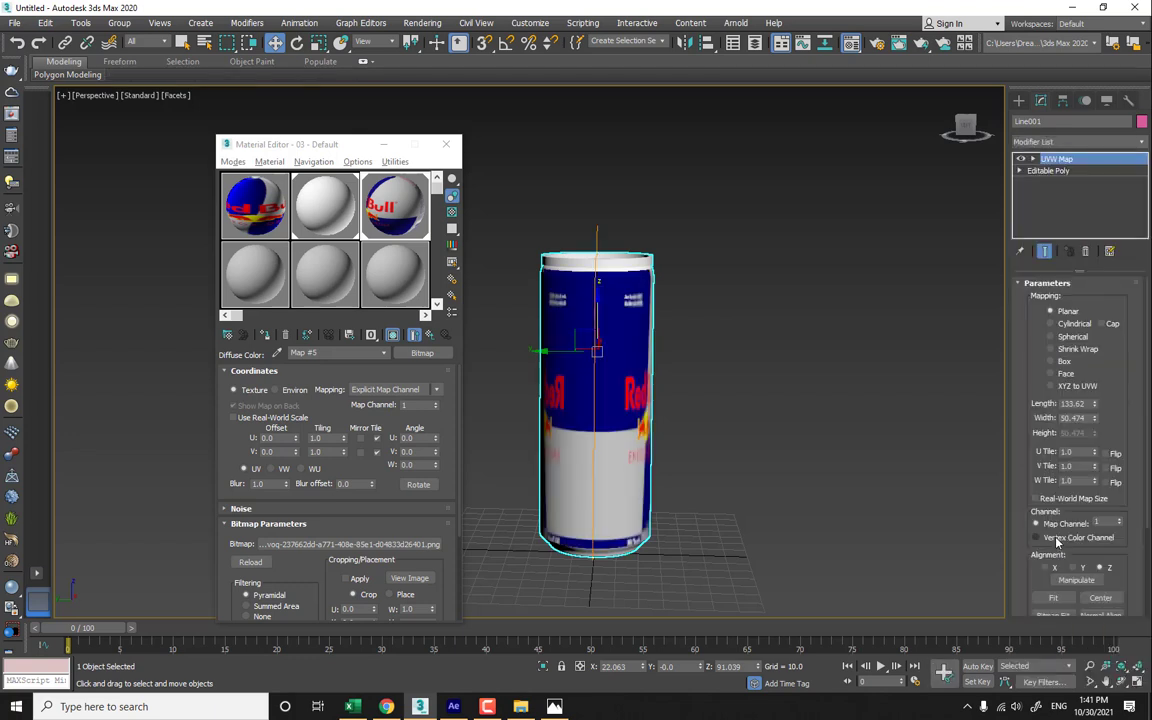
click(1050, 323)
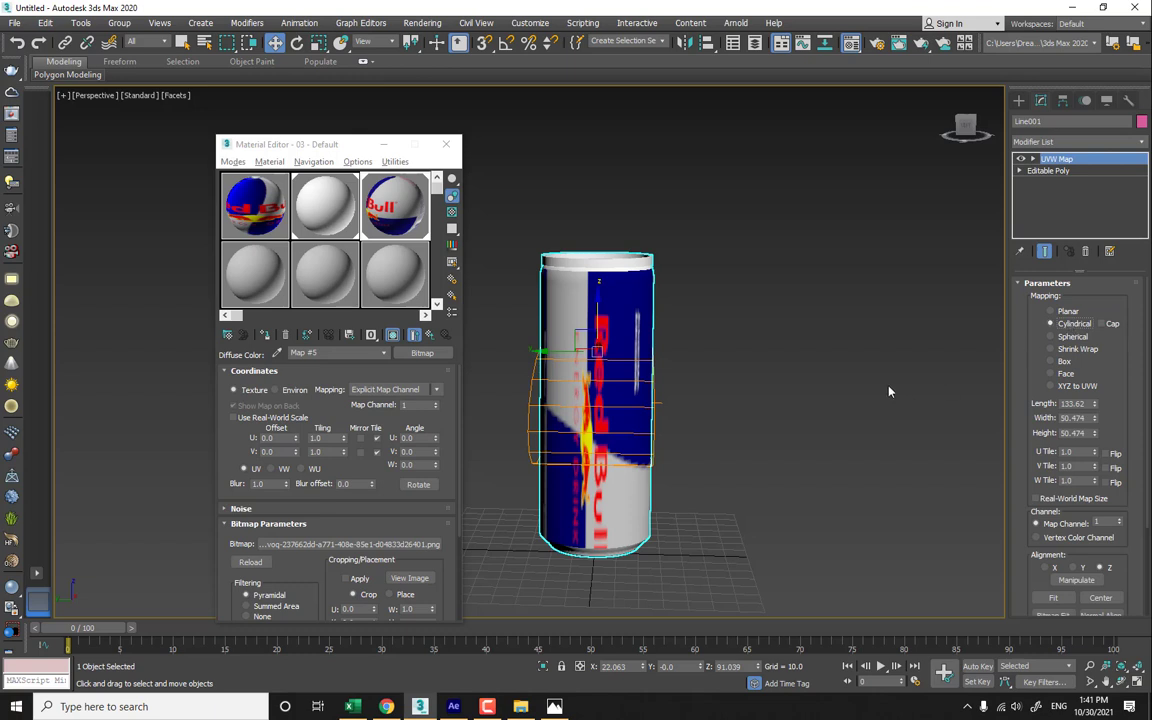
- Rotate the UVW Map gizmo upright with angle snap and enlarge it around the can so the label reads correctly
click(1032, 159)
click(1057, 171)
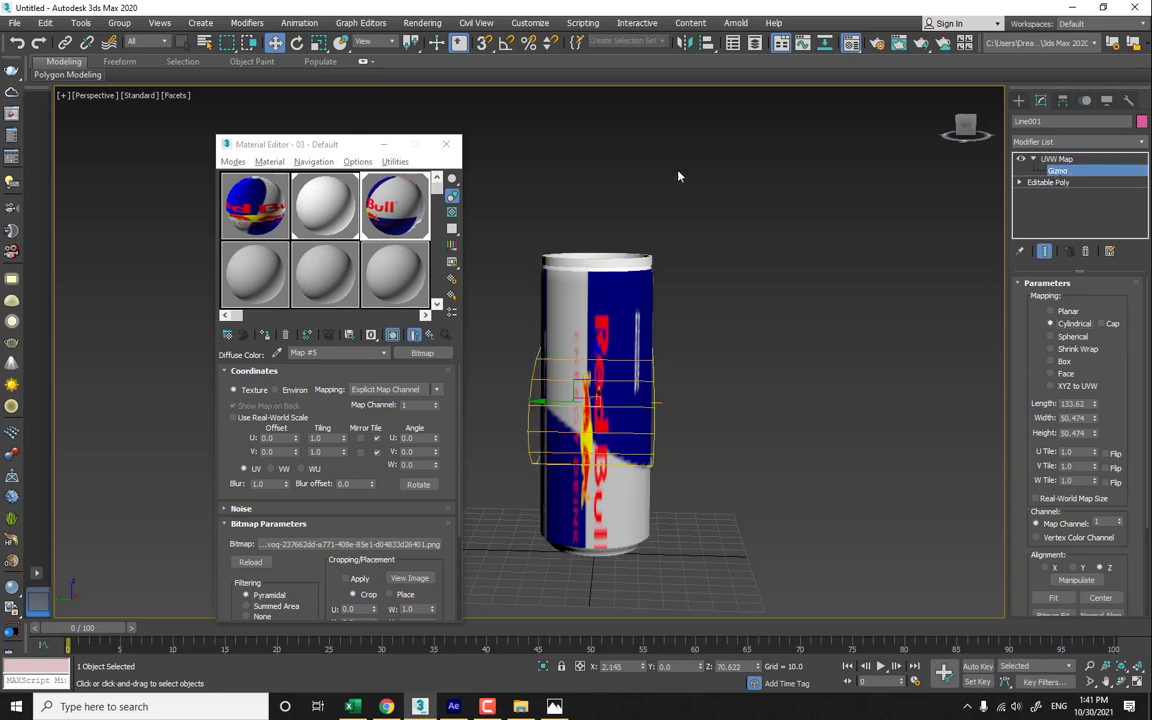
key(a)
key(e)
drag(622, 359, 630, 255)
key(r)
alt+middle_drag(609, 347, 682, 394)
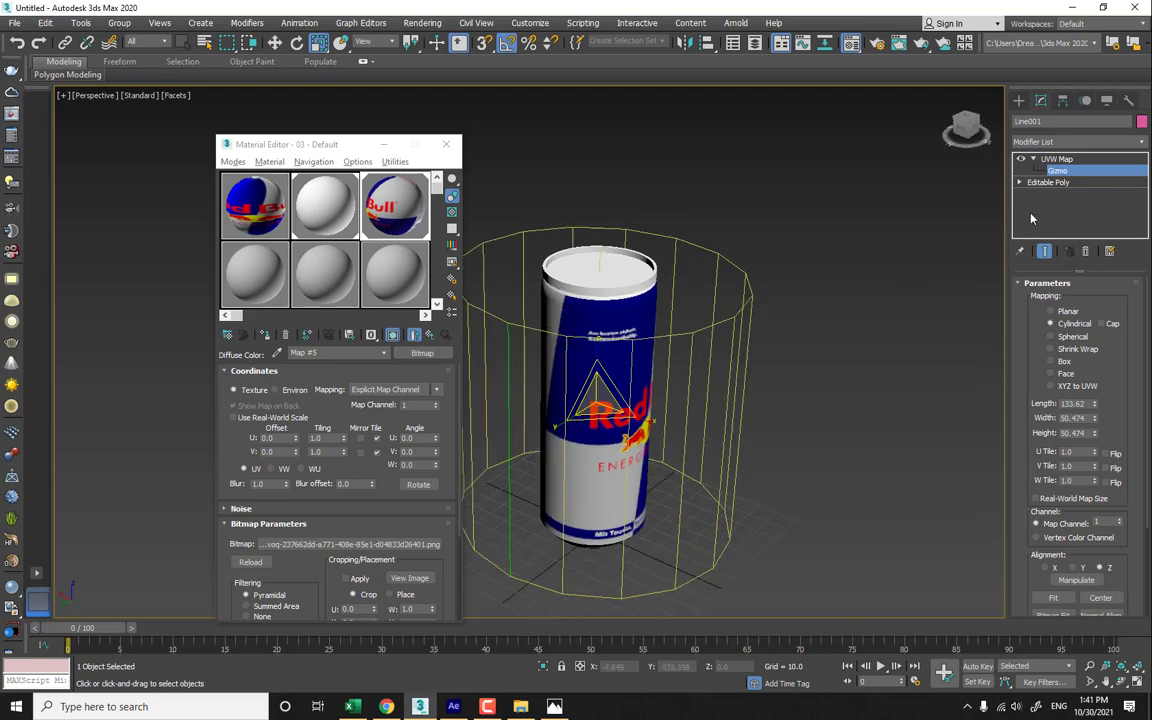
click(1068, 160)
- Collapse the UVW Map entry in the modifier stack, deselect the can, and close the Material Editor
alt+middle_drag(936, 165, 786, 447)
click(786, 447)
click(549, 361)
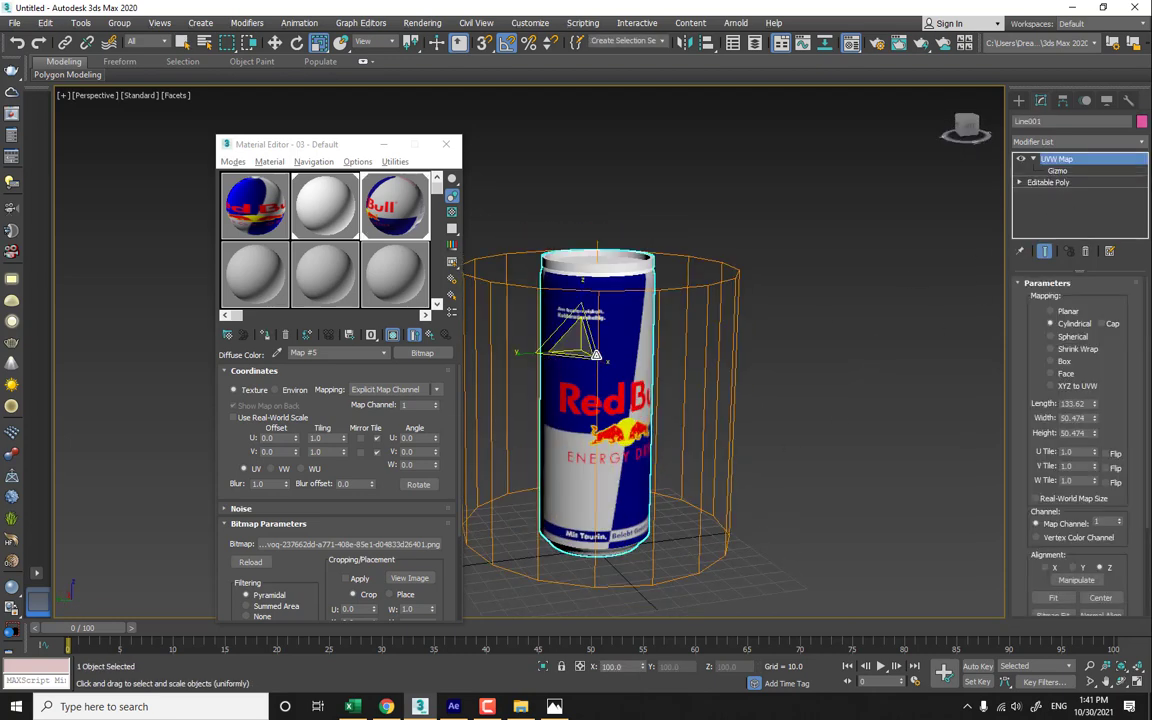
click(1033, 161)
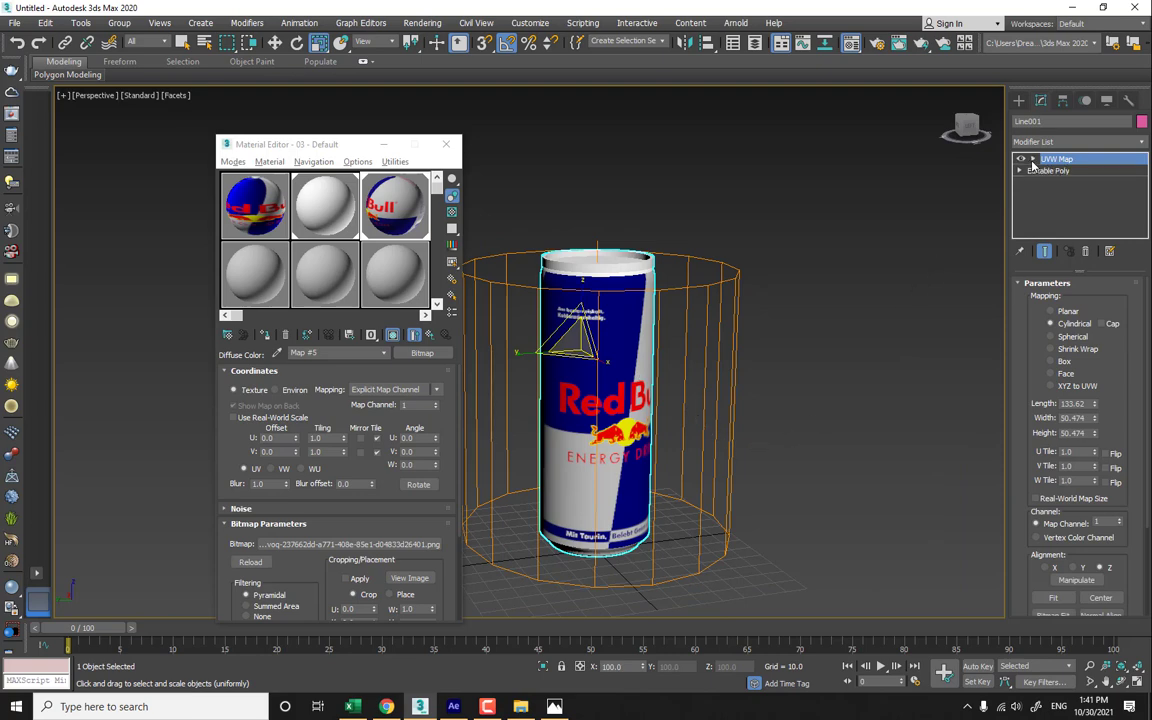
click(871, 357)
click(446, 144)
middle_drag(491, 234, 320, 275)
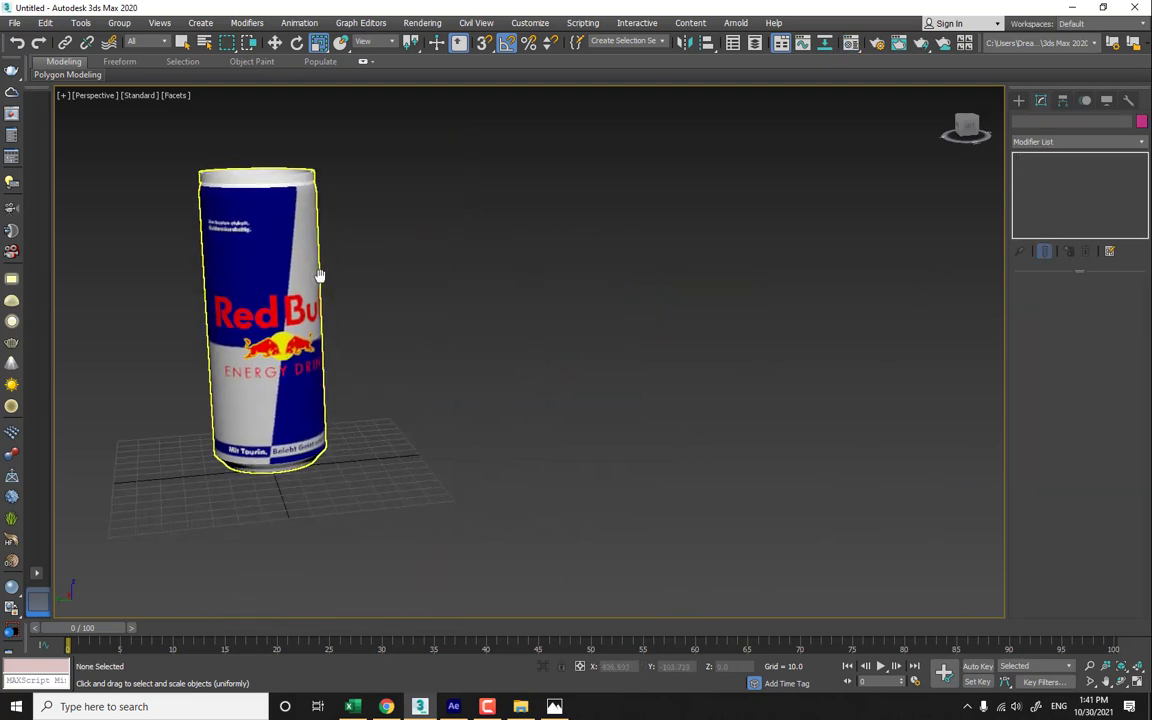
key(w)
middle_drag(324, 355, 408, 413)
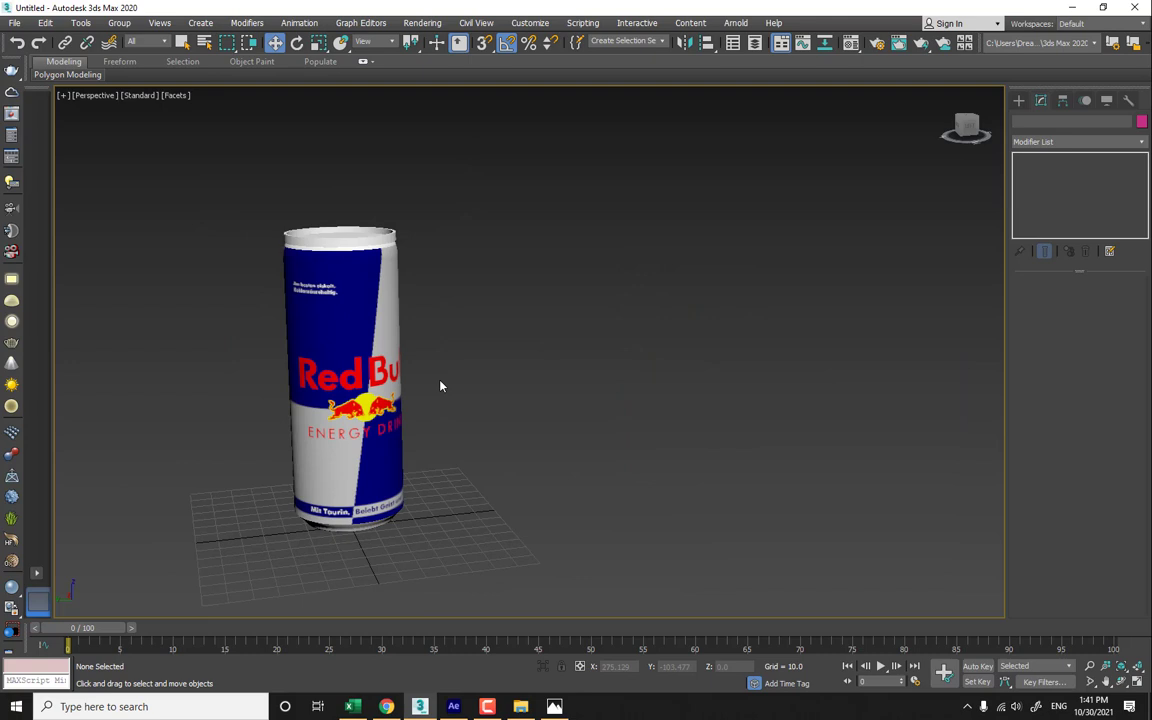
- Create a small sphere with a radius of about 3.9 on the grid beside the can
click(1020, 100)
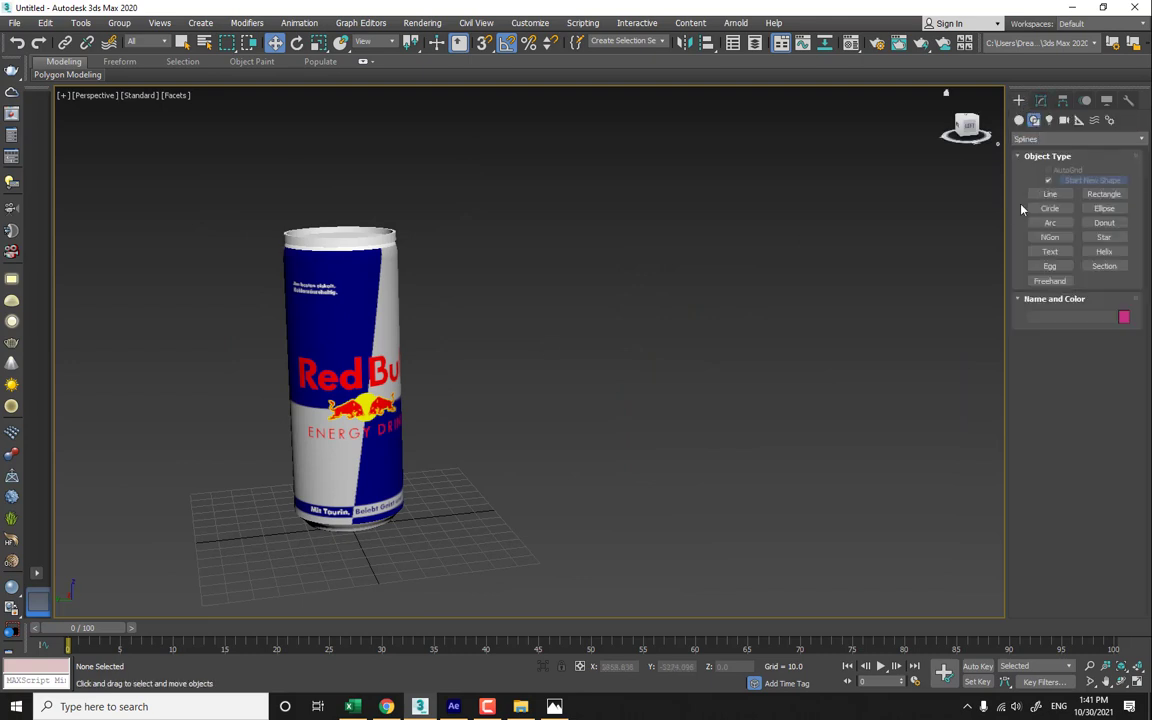
click(1019, 120)
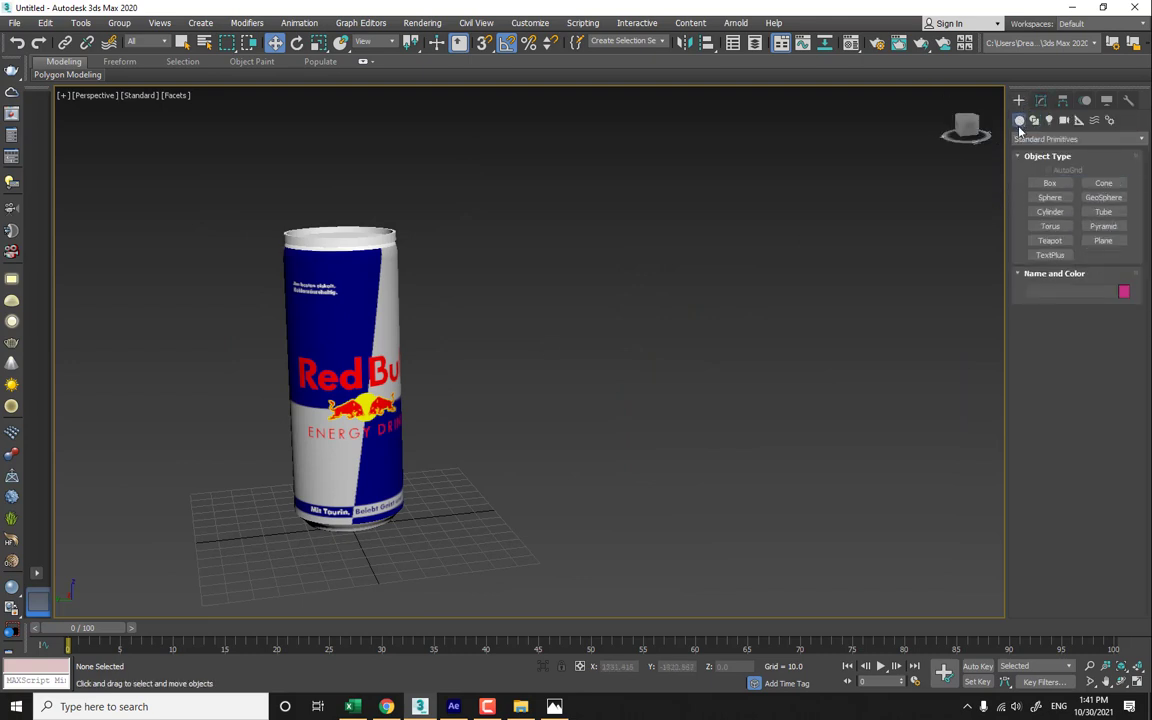
click(1050, 197)
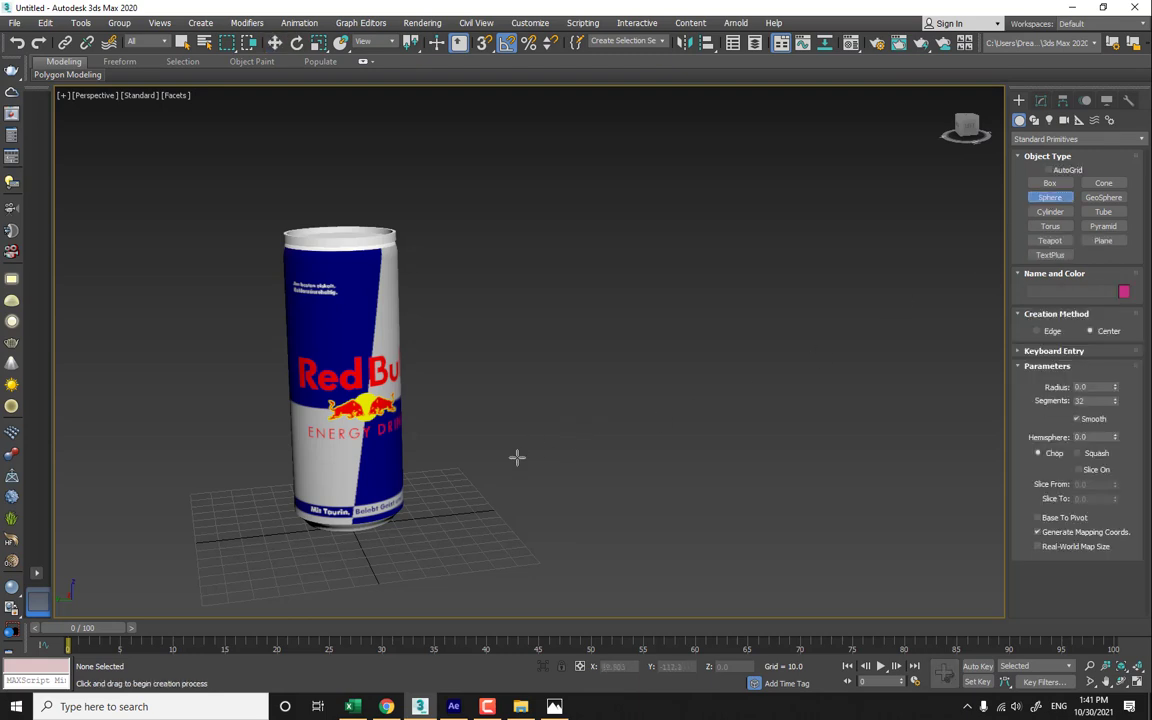
alt+middle_drag(399, 476, 437, 398)
scroll(498, 416, up, 5)
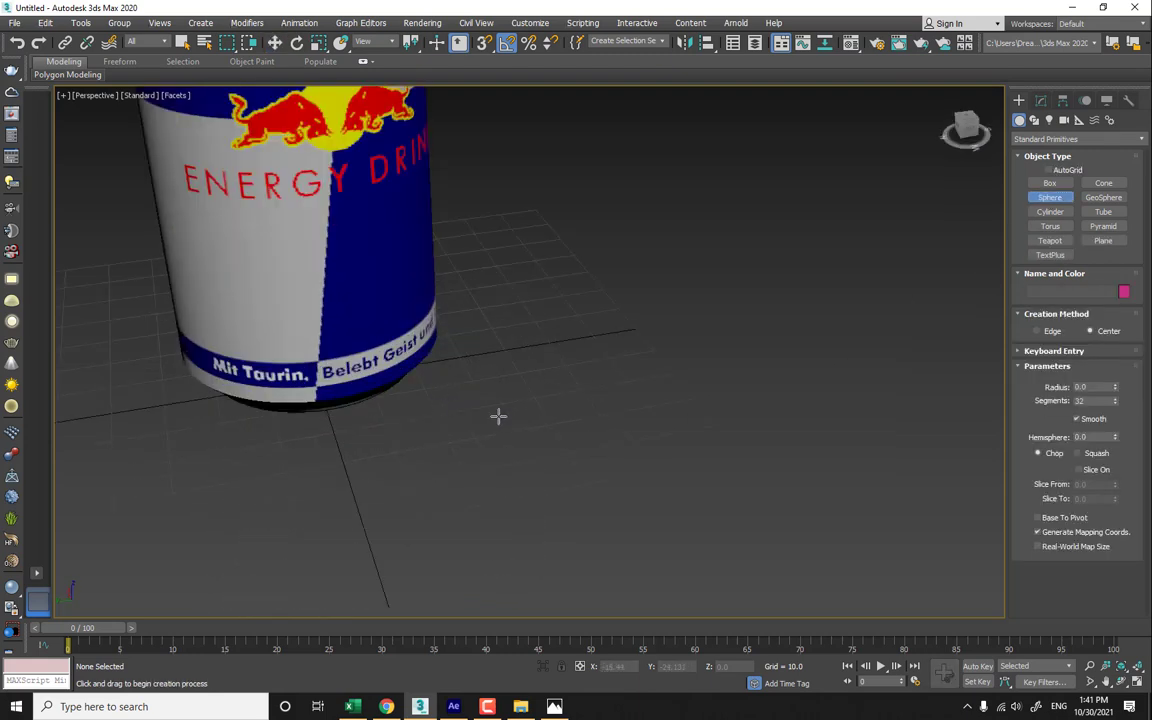
drag(590, 430, 600, 440)
key(w)
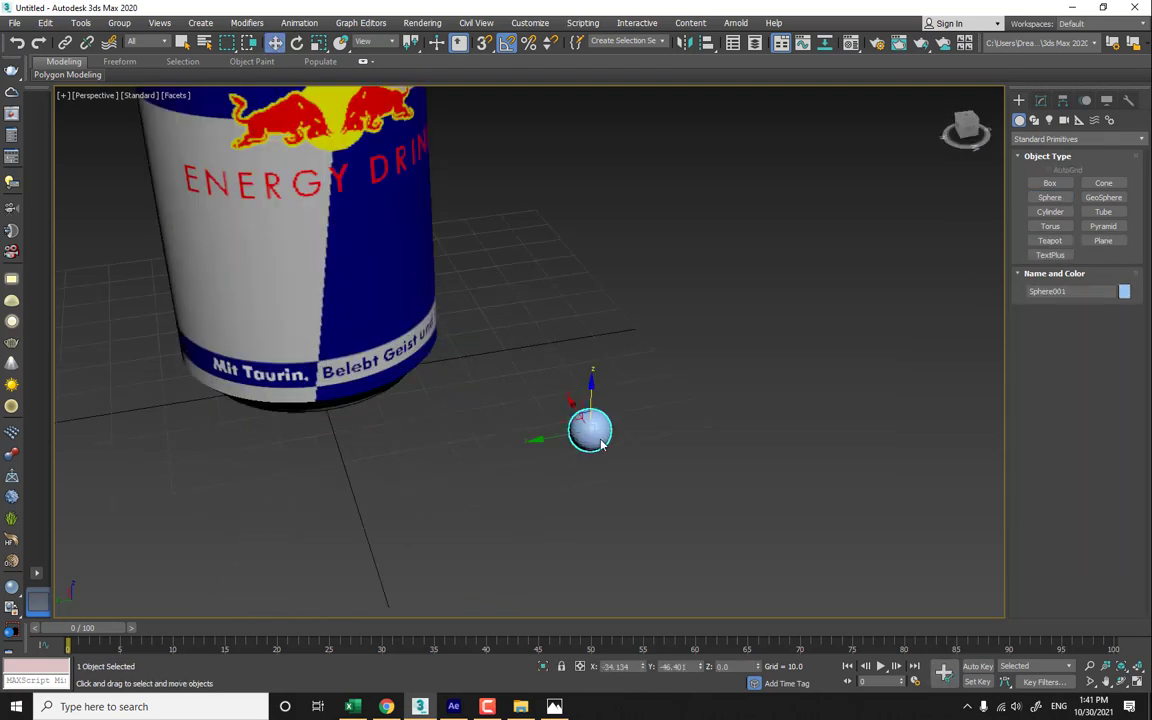
- Set the sphere's Hemisphere value to 0.5 and stretch it along X to about 191%
click(1041, 100)
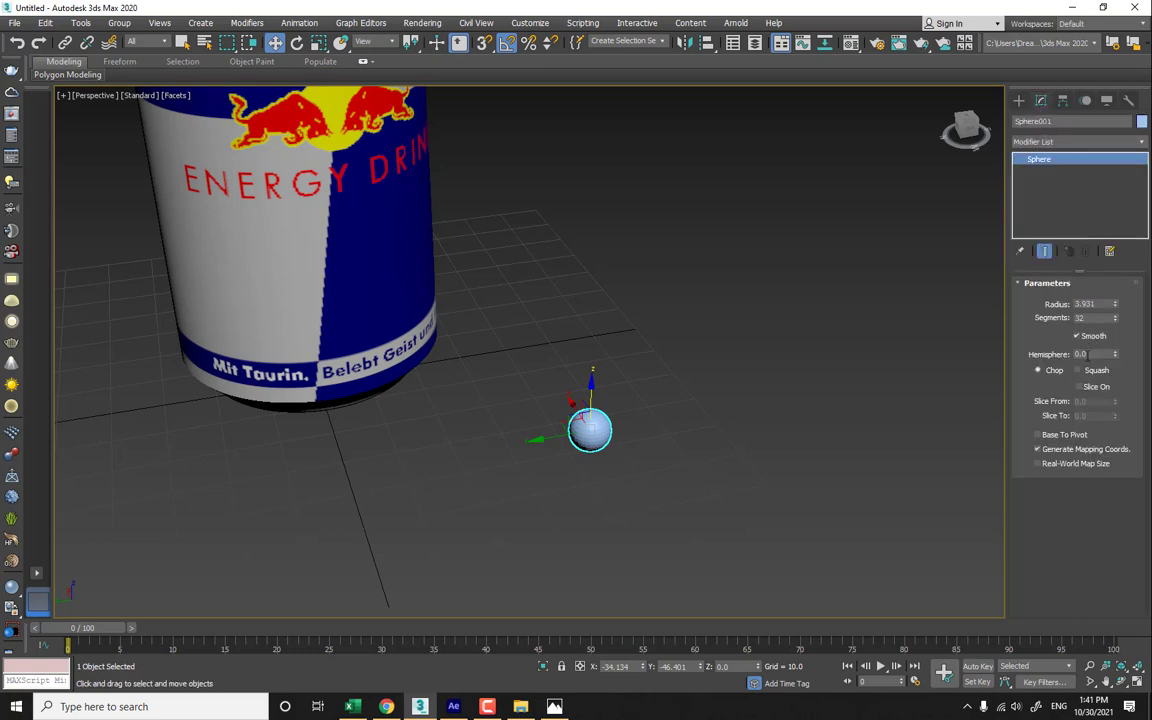
drag(1103, 355, 1053, 358)
text(0.5)
key(Return)
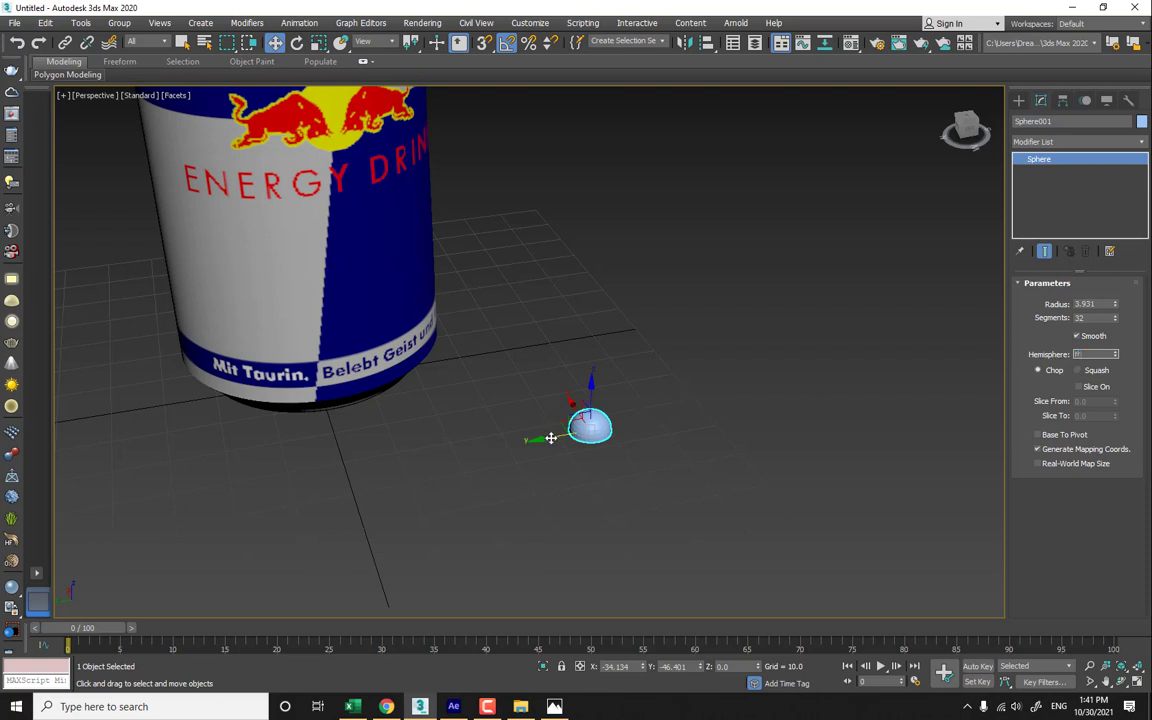
key(r)
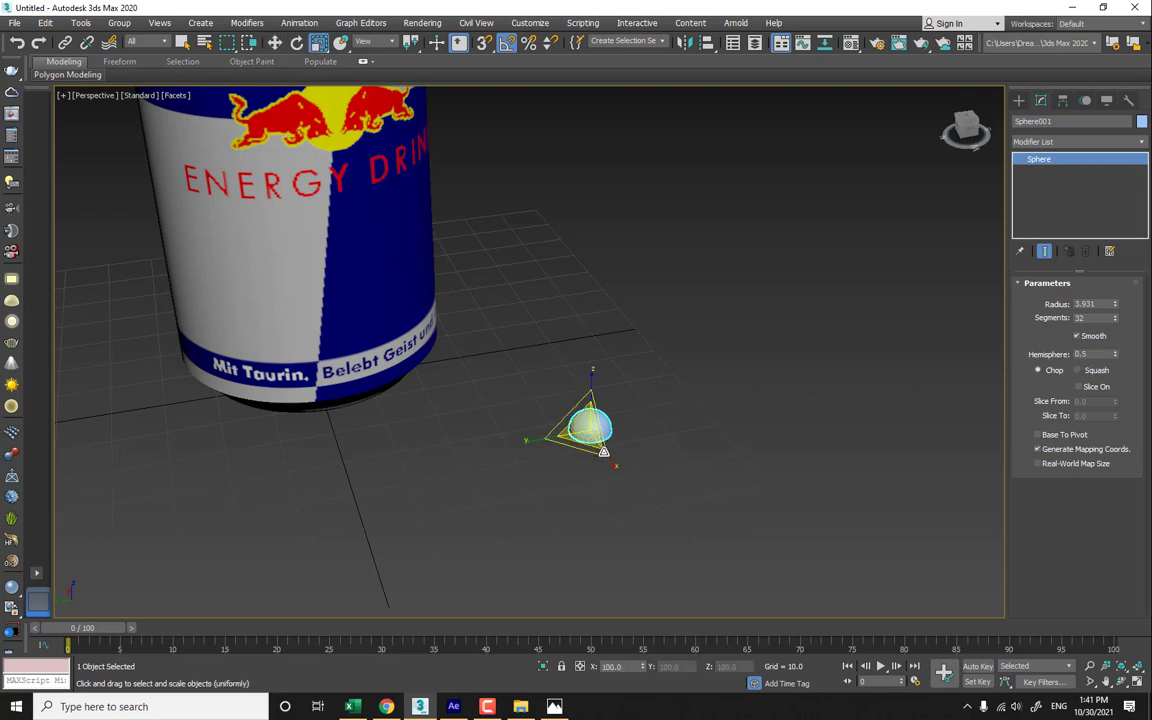
drag(612, 460, 634, 485)
- Add a Taper modifier to the hemisphere with X as primary axis and an amount of -0.69 to form a droplet
alt+middle_drag(608, 443, 624, 396)
click(1140, 142)
scroll(1122, 478, down, 15)
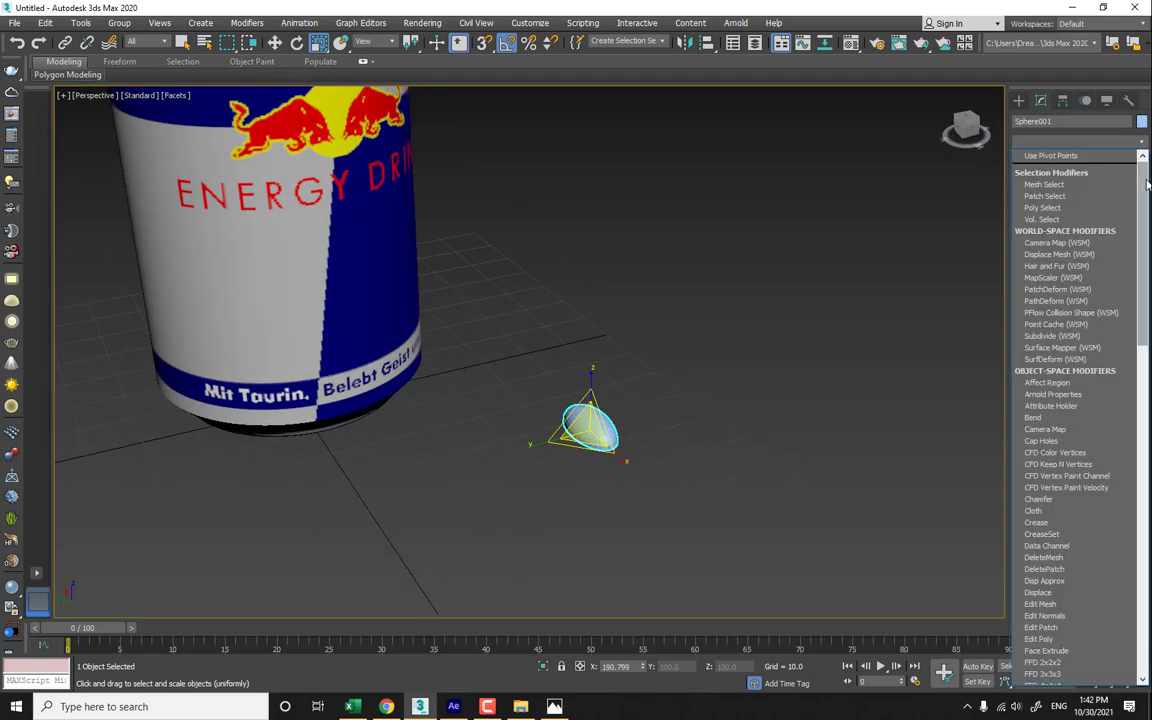
scroll(1121, 476, down, 4)
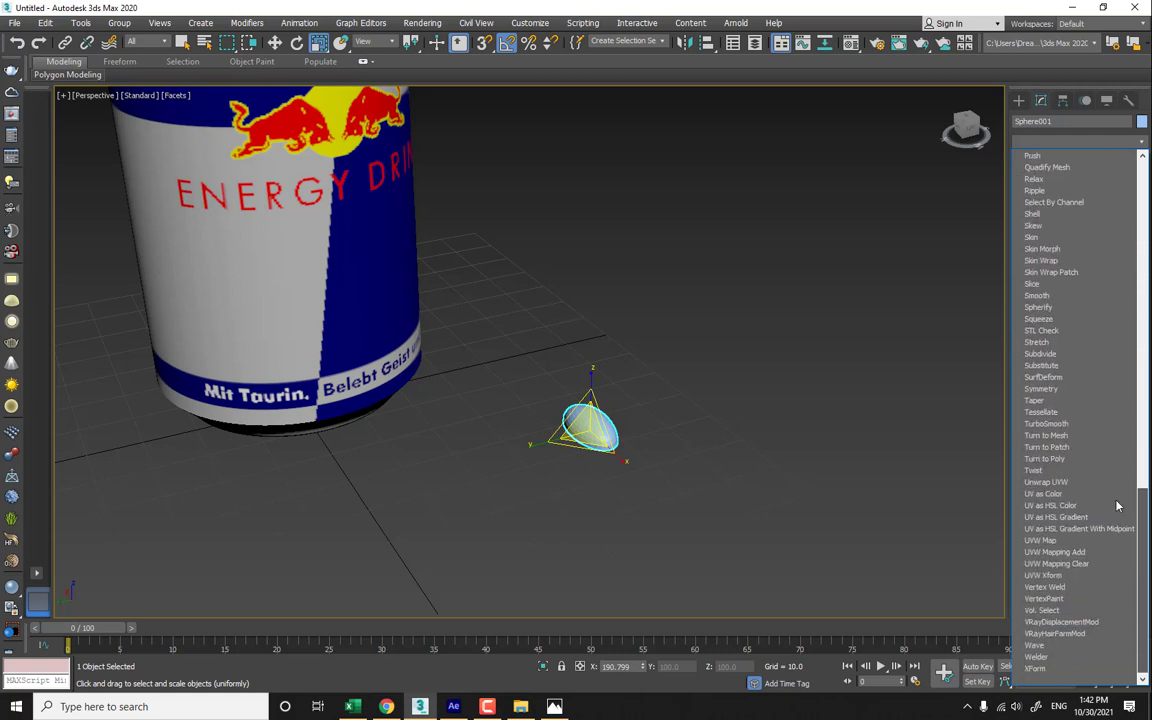
click(1045, 401)
drag(1110, 311, 1122, 326)
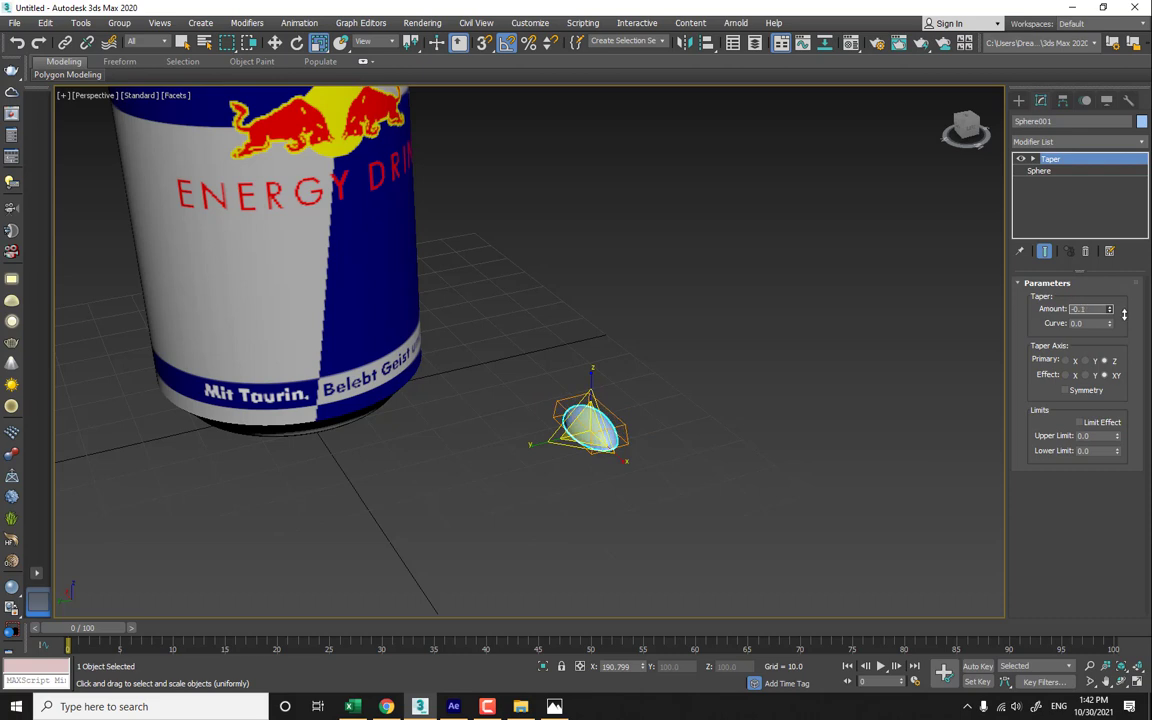
click(1070, 362)
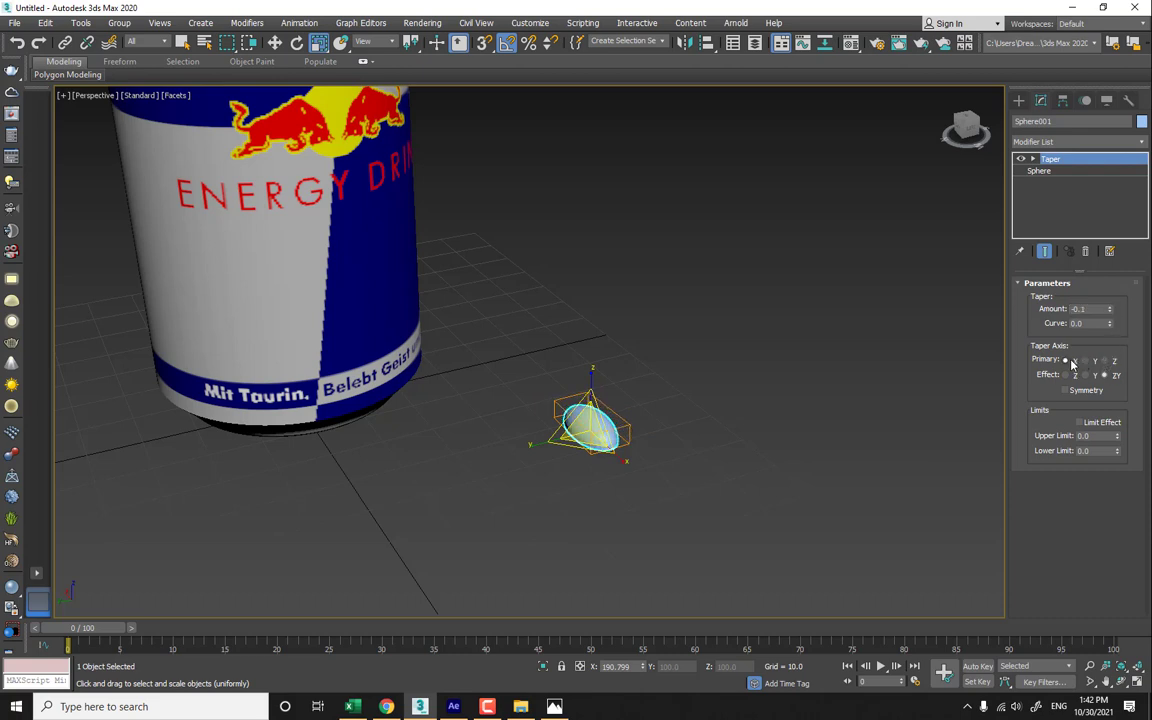
drag(1108, 311, 1110, 352)
alt+middle_drag(588, 428, 619, 408)
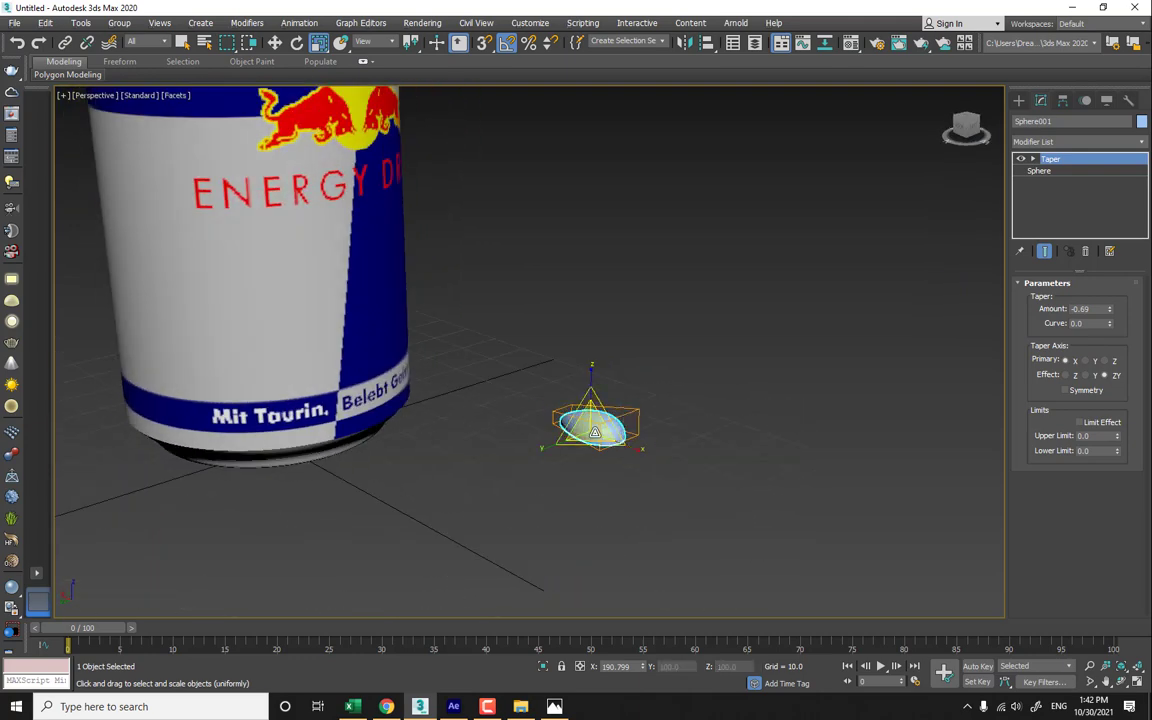
- Convert the tapered droplet to an Editable Poly
right_click(592, 419)
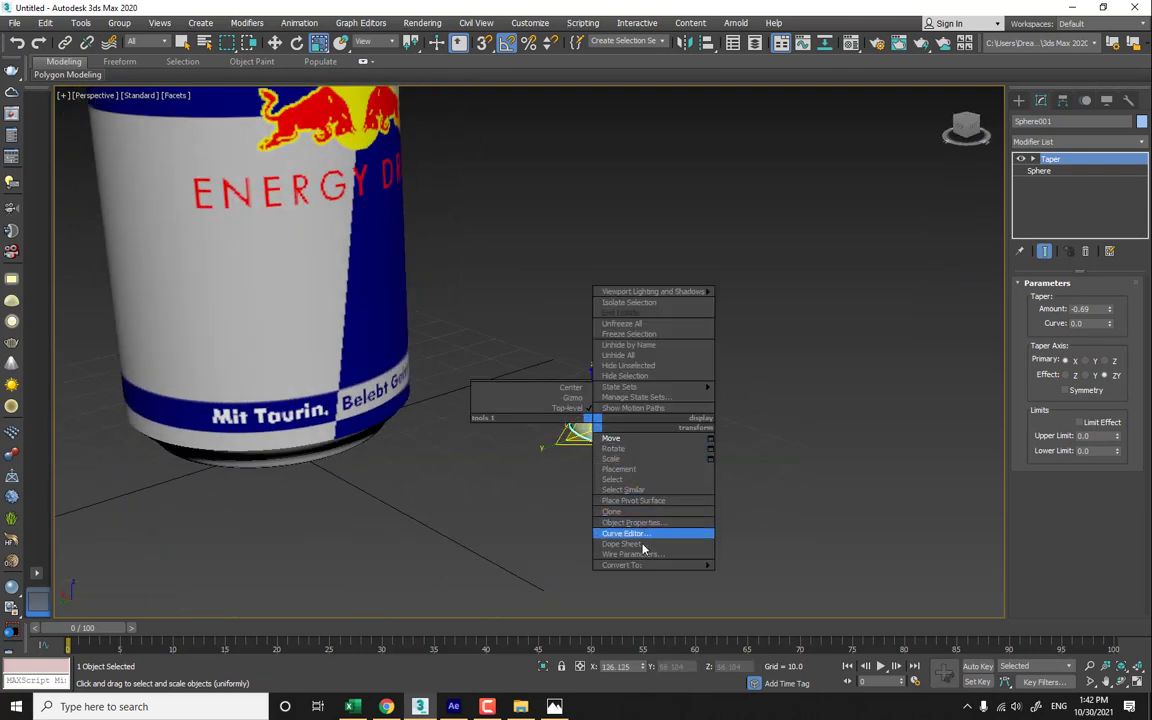
mouse_move(643, 566)
click(763, 575)
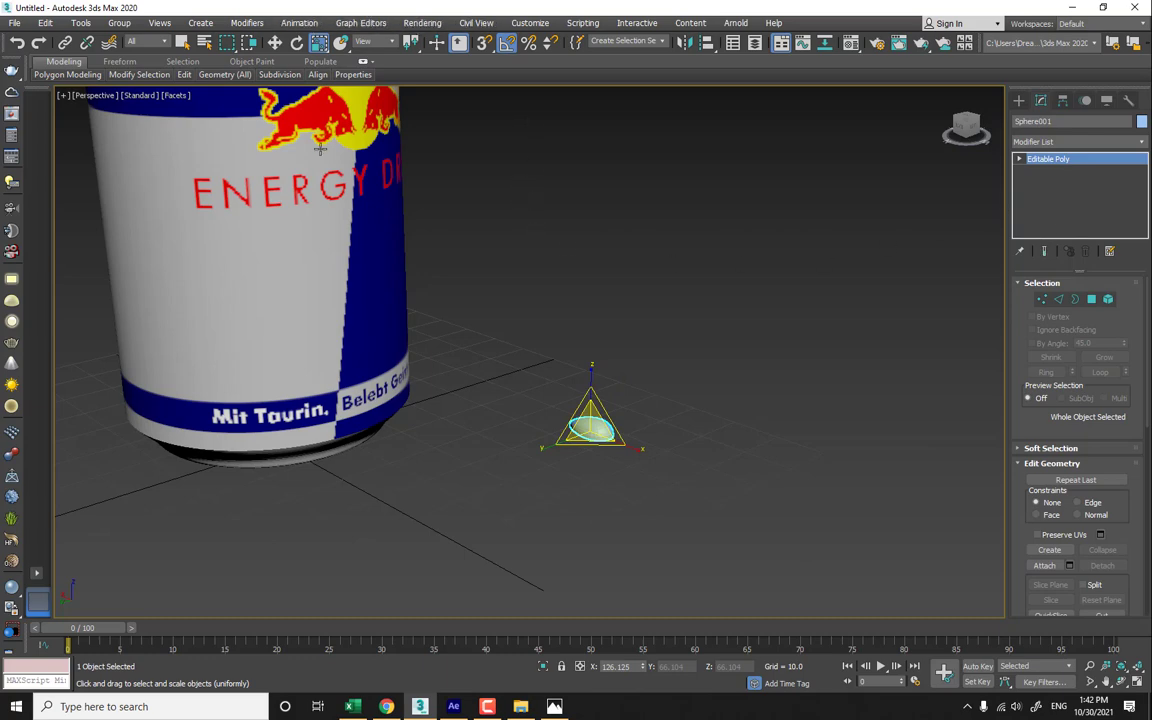
- Open Particle View, create a Standard Flow particle system, and arrange its source and event nodes close together
middle_drag(320, 149, 401, 404)
scroll(401, 404, down, 3)
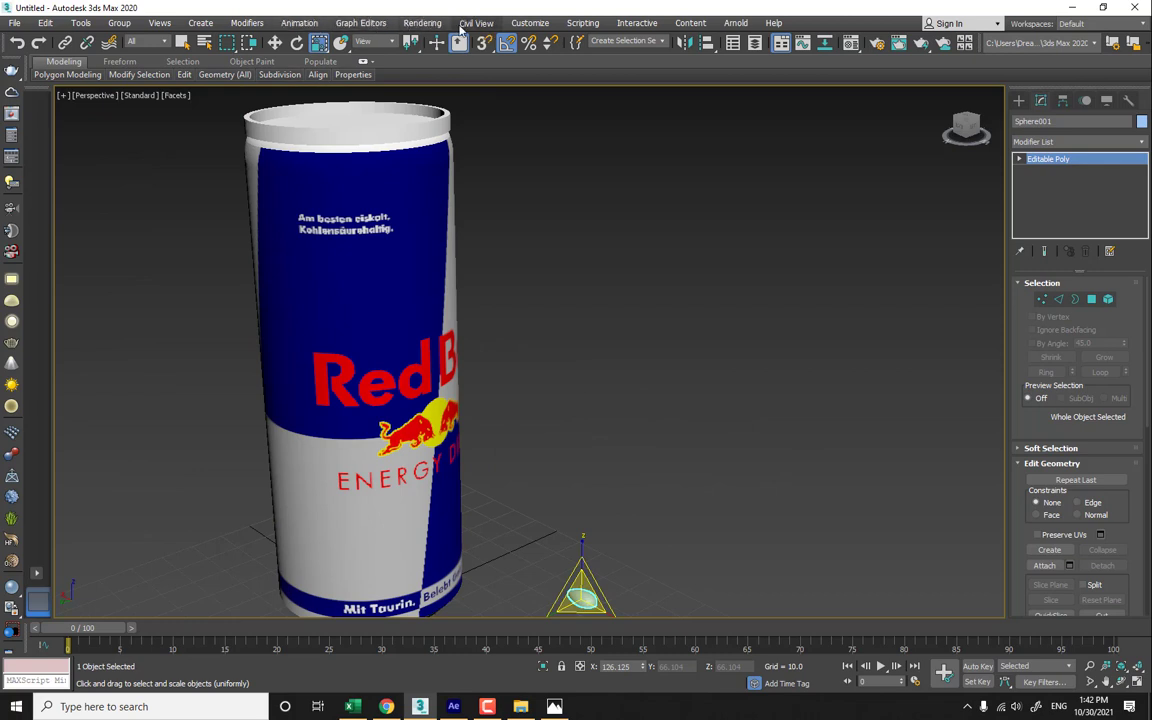
click(423, 23)
mouse_move(365, 22)
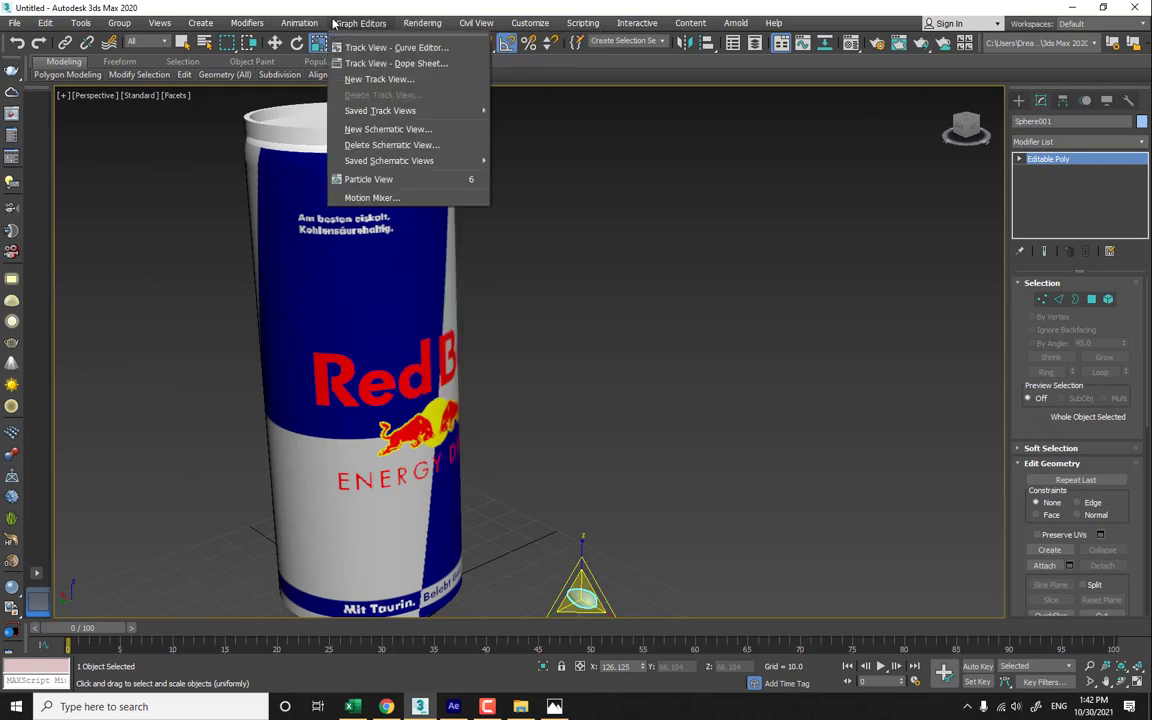
click(462, 183)
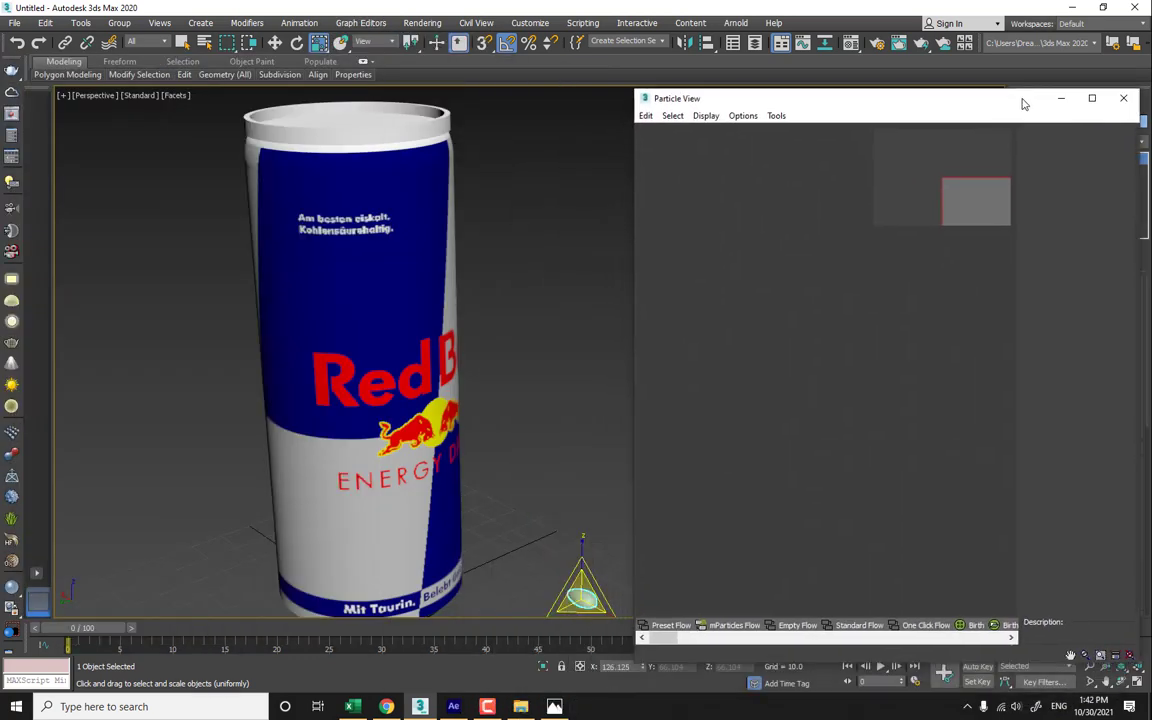
right_click(863, 251)
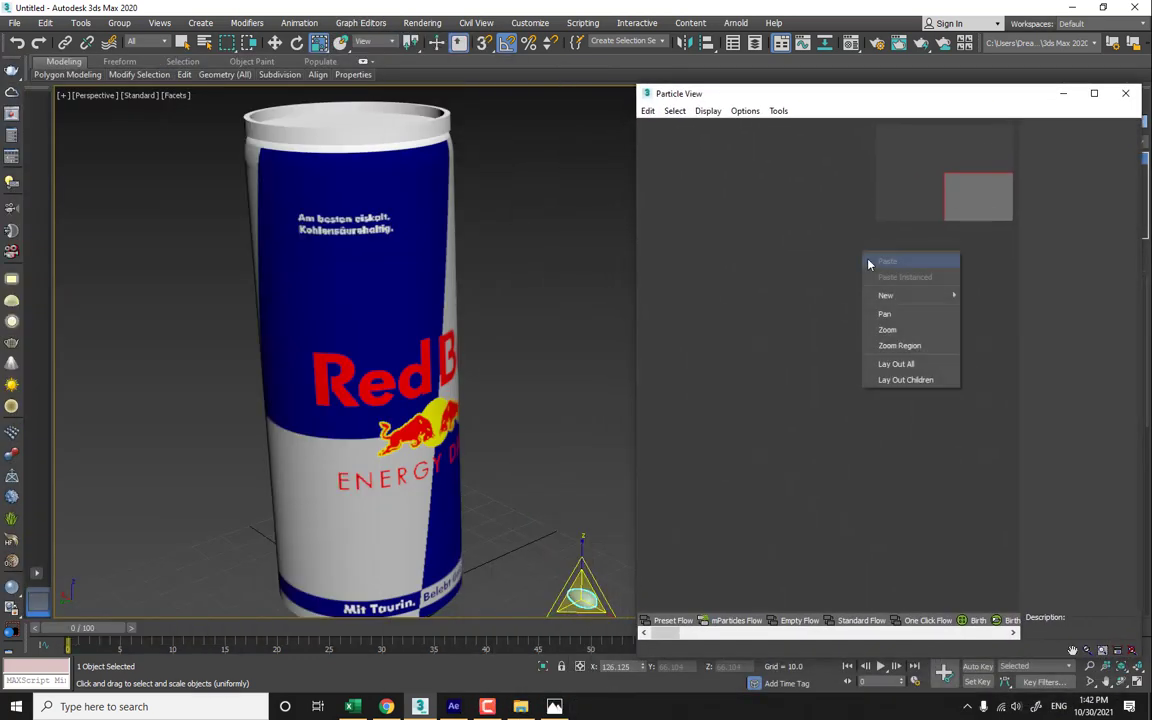
mouse_move(907, 296)
mouse_move(1020, 296)
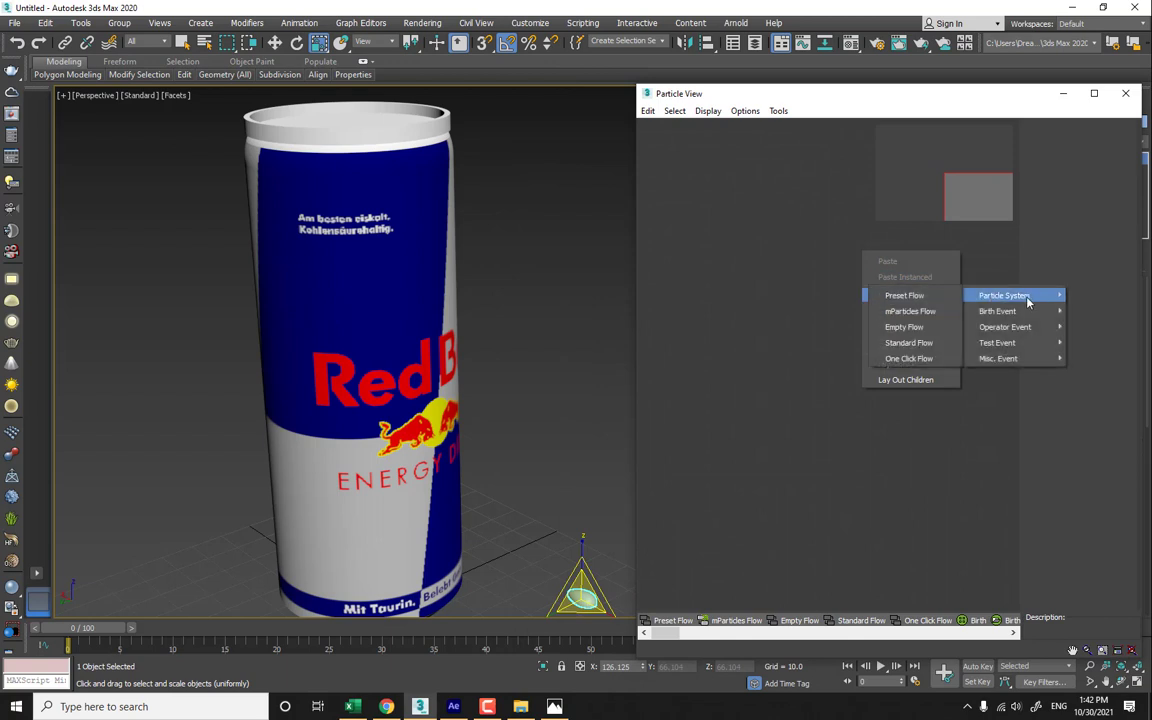
click(924, 343)
drag(899, 271, 735, 175)
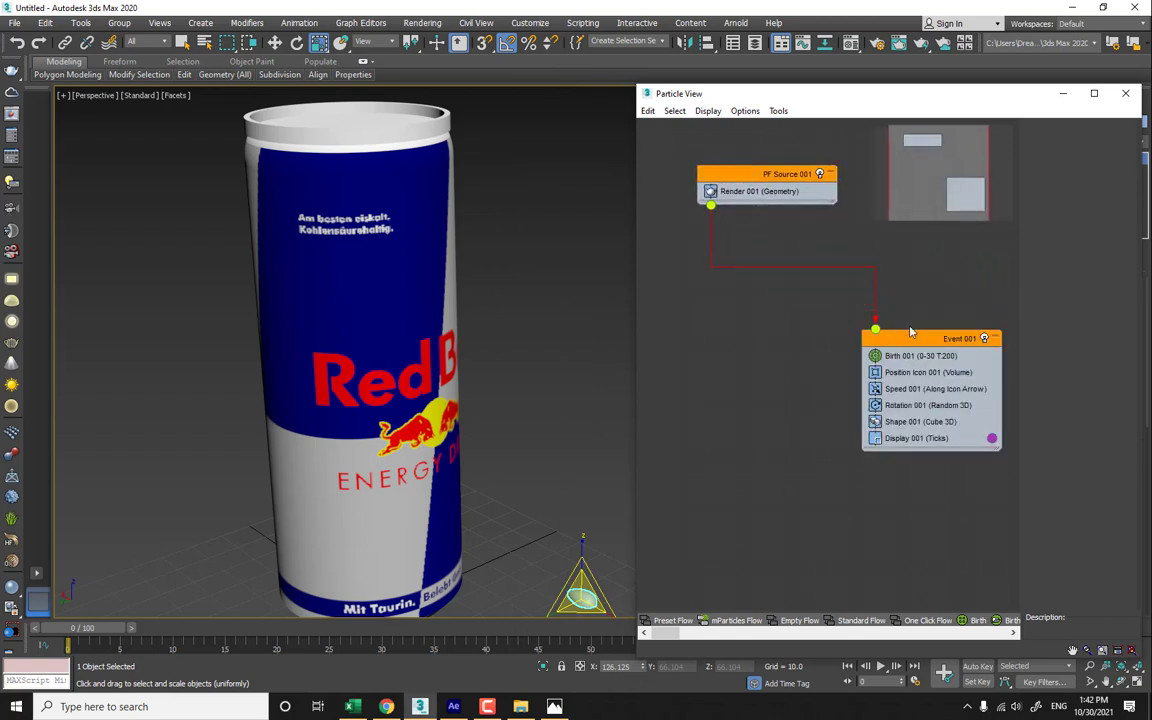
drag(911, 336, 787, 269)
- Set the Birth operator's Emit Stop to 0 and replace the Position Icon operator with Position Object
click(798, 289)
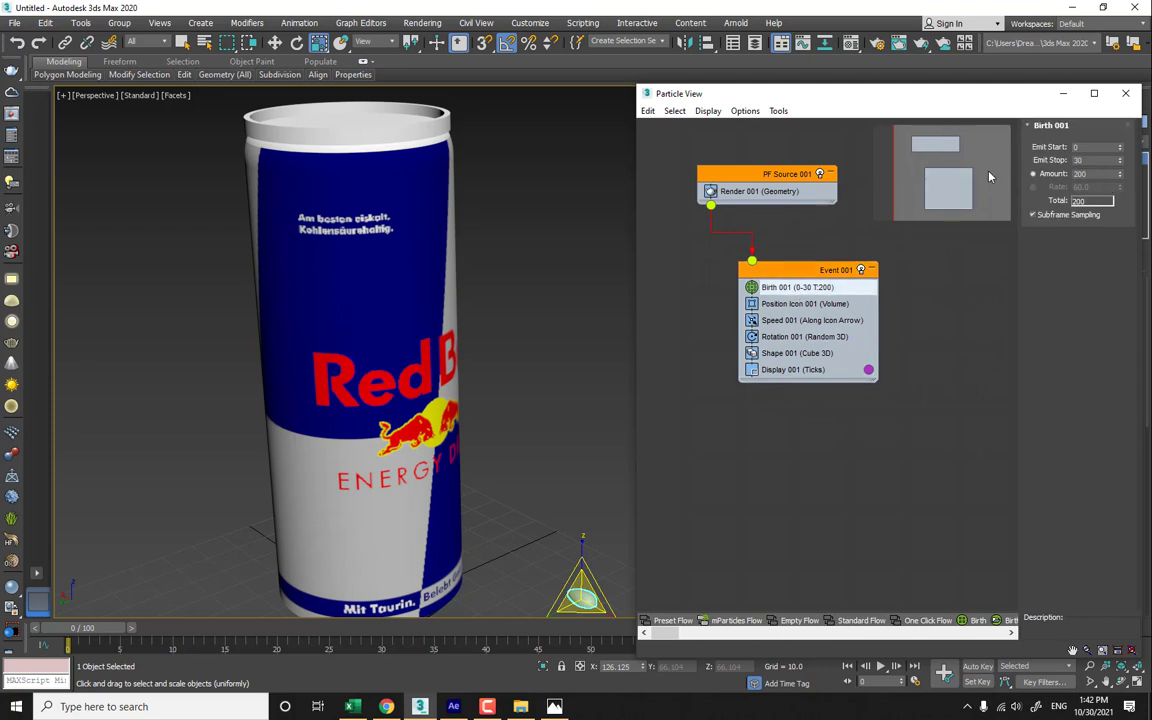
click(1107, 160)
click(798, 304)
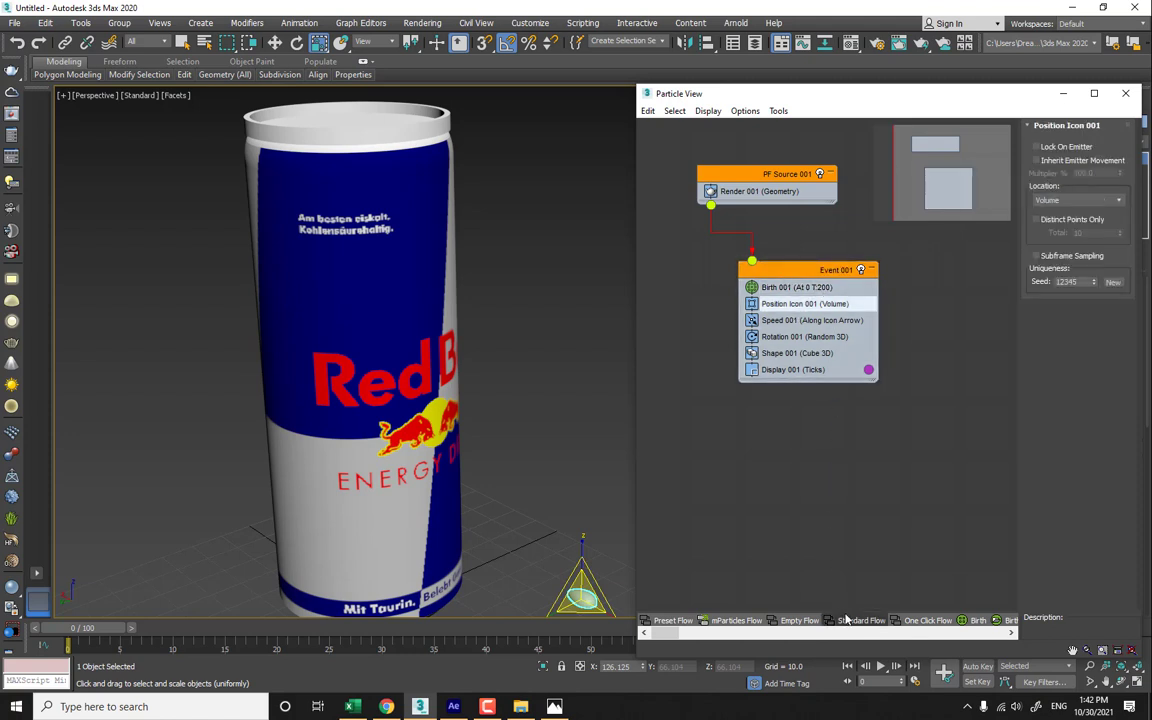
drag(849, 611, 866, 482)
drag(897, 532, 828, 304)
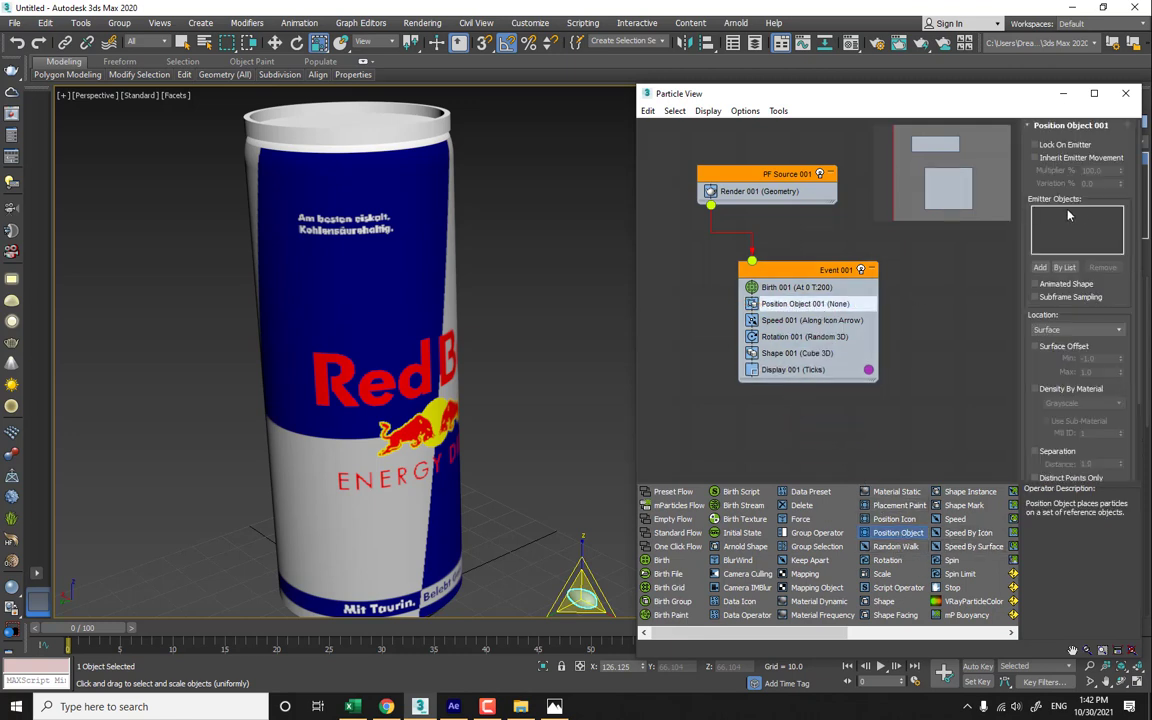
- Add the can as the Position Object emitter and set its Location to Selected Faces
click(1040, 267)
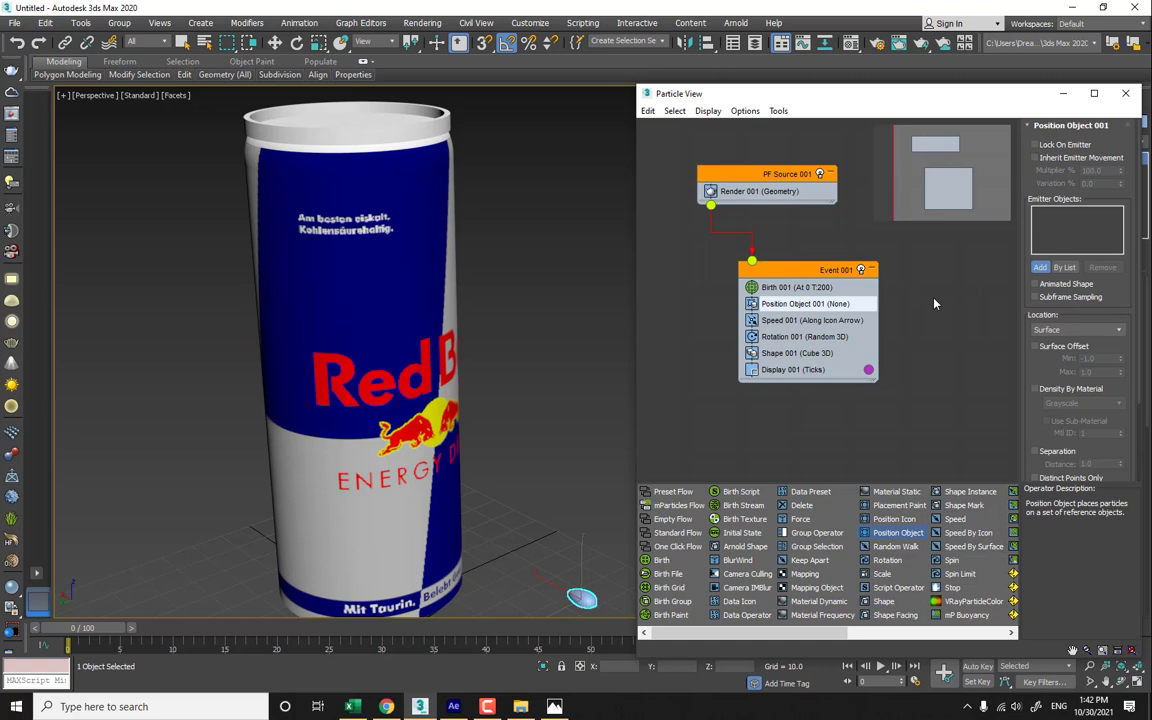
click(411, 316)
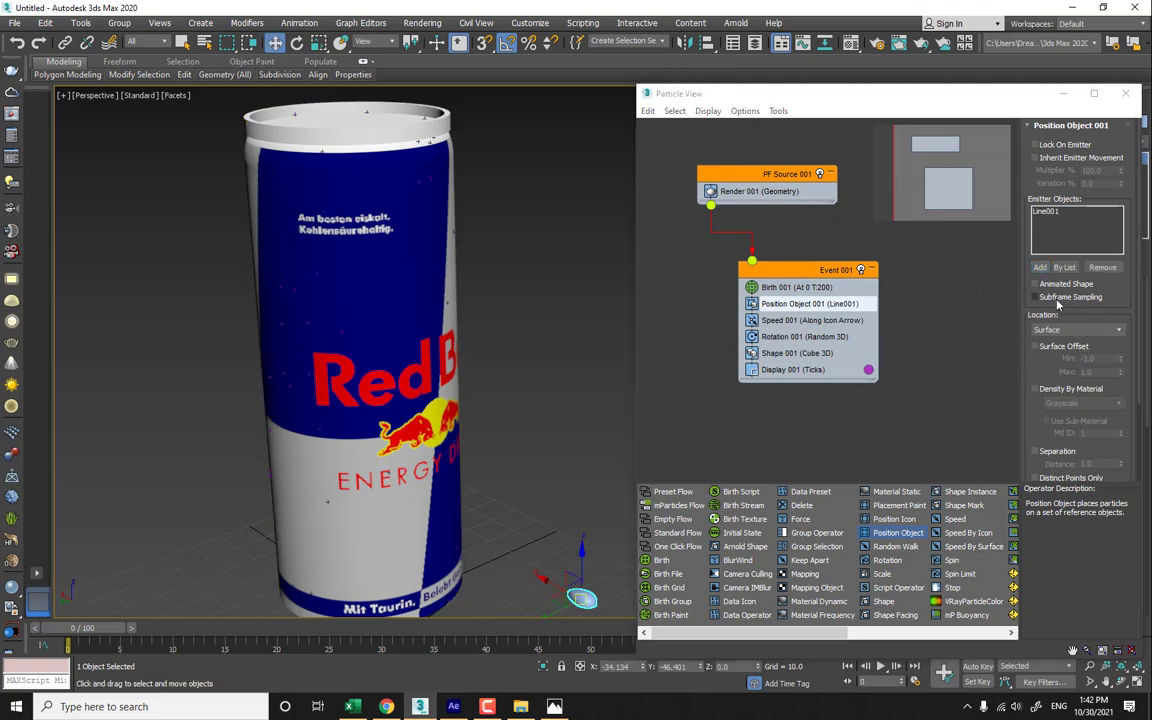
click(1069, 331)
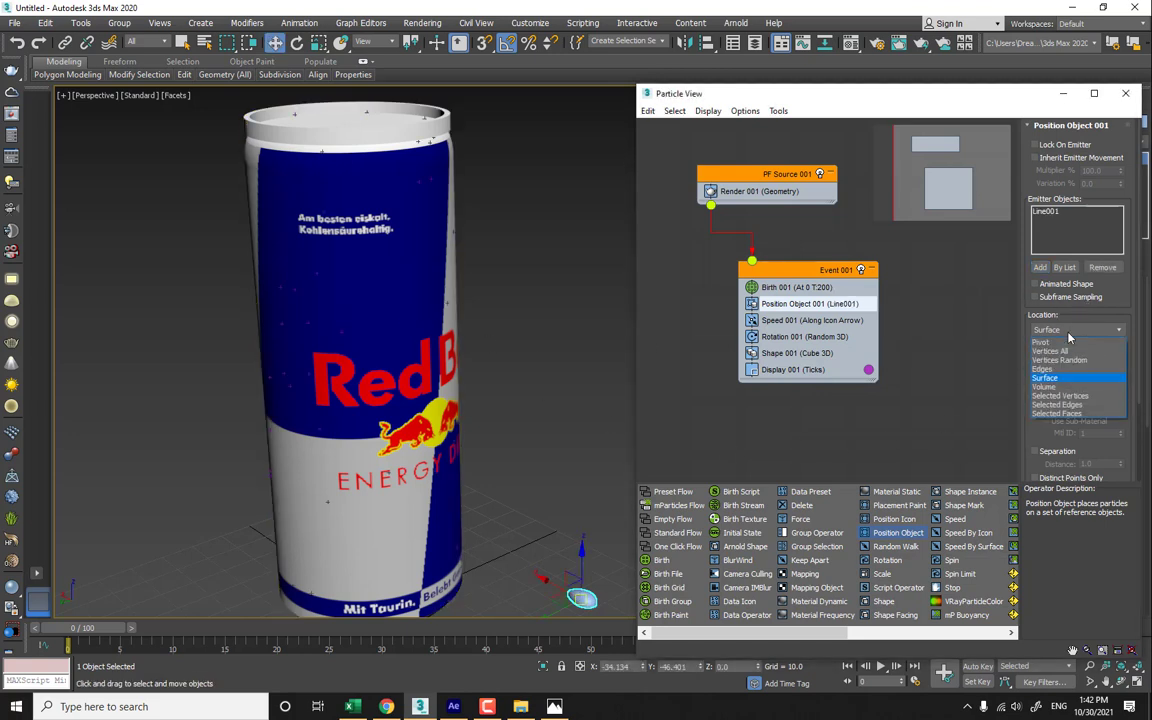
click(1058, 414)
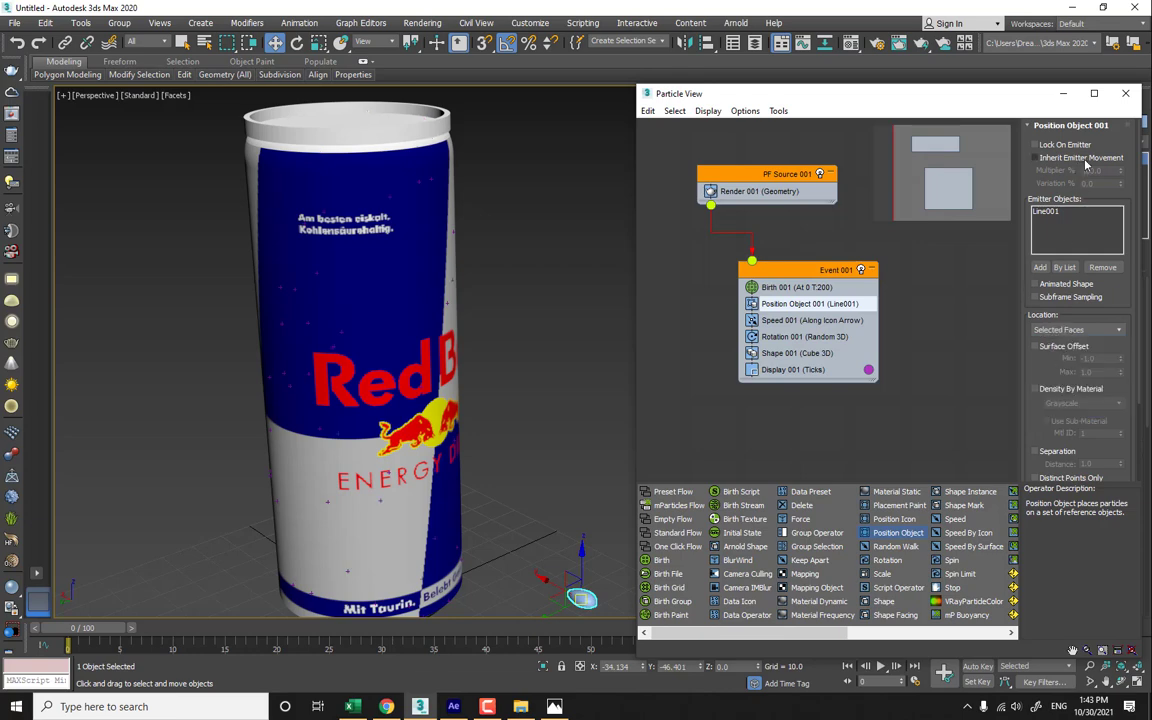
- Check the can's polygon selection beneath its UVW Map modifier, then go back to Particle View
click(1064, 94)
click(398, 249)
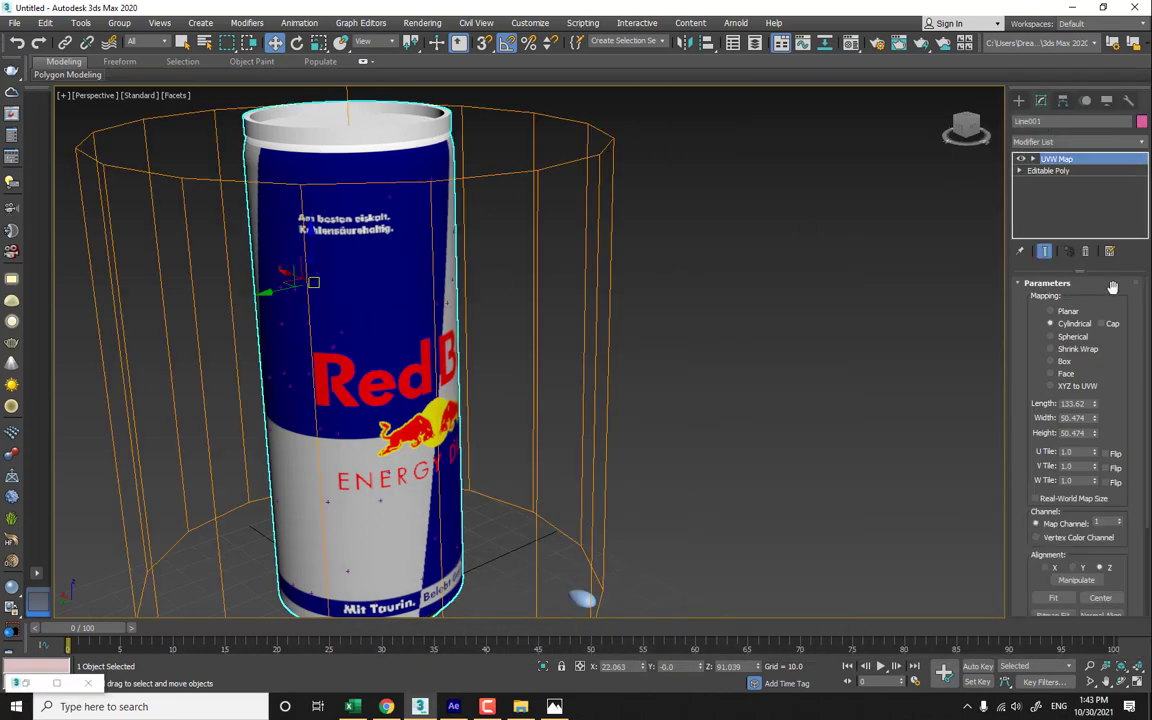
click(1060, 172)
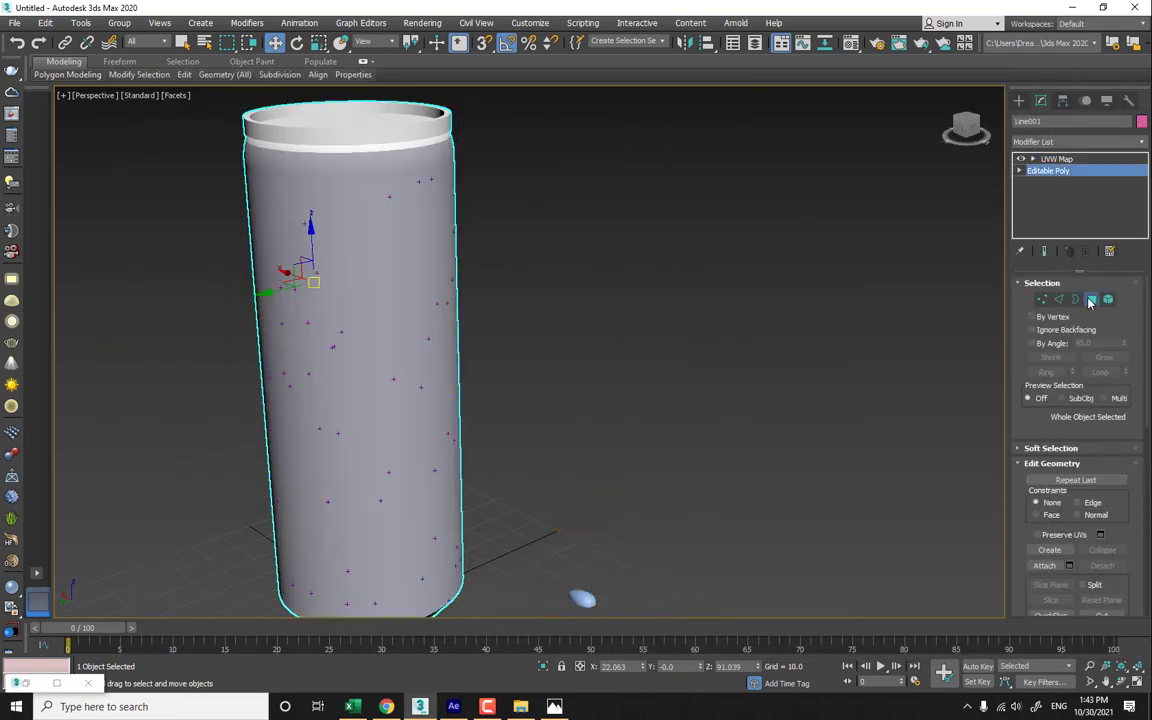
key(4)
click(1092, 299)
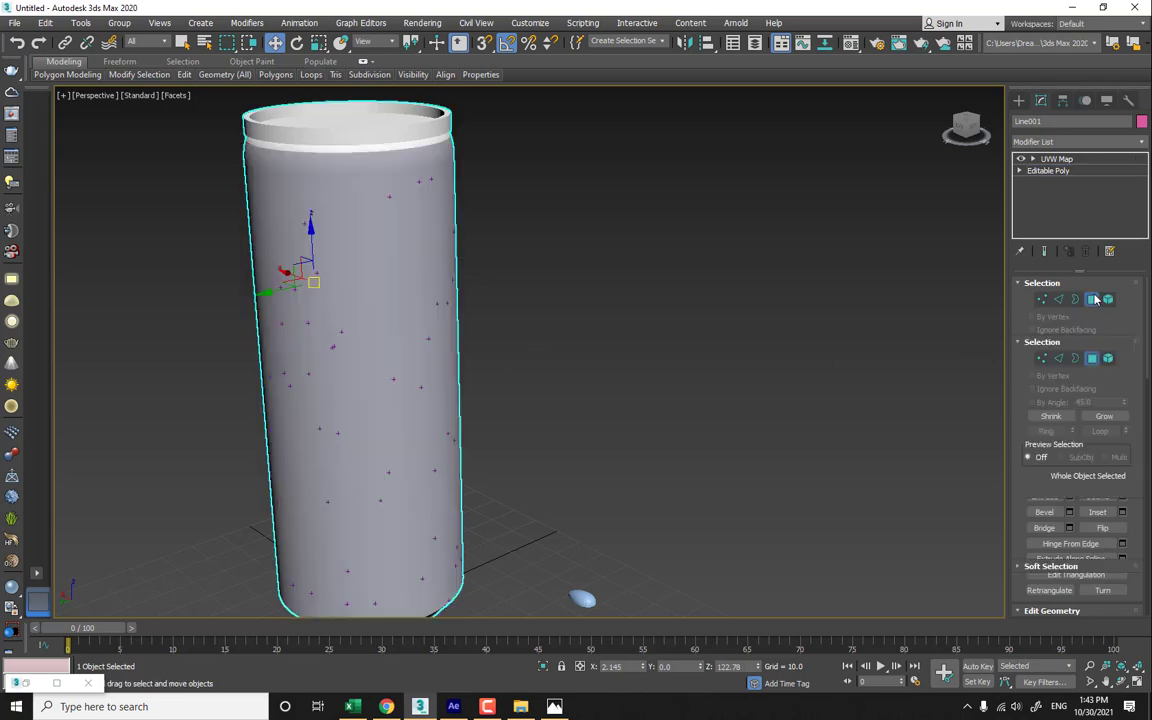
click(1056, 159)
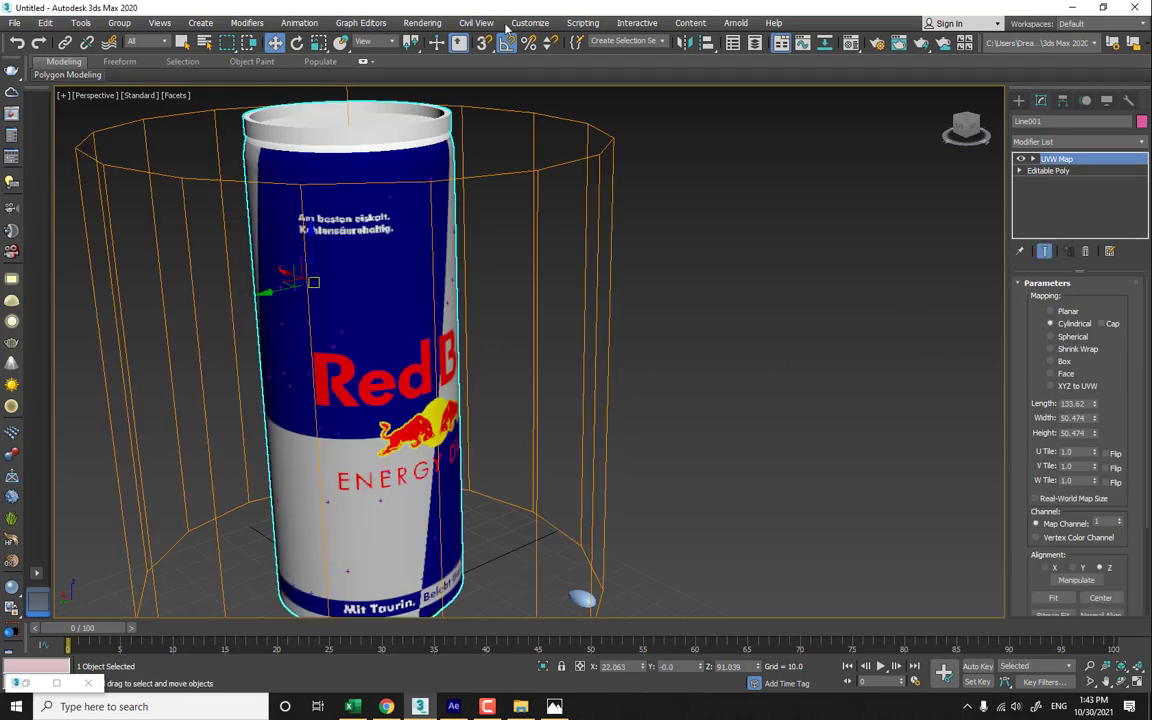
click(27, 683)
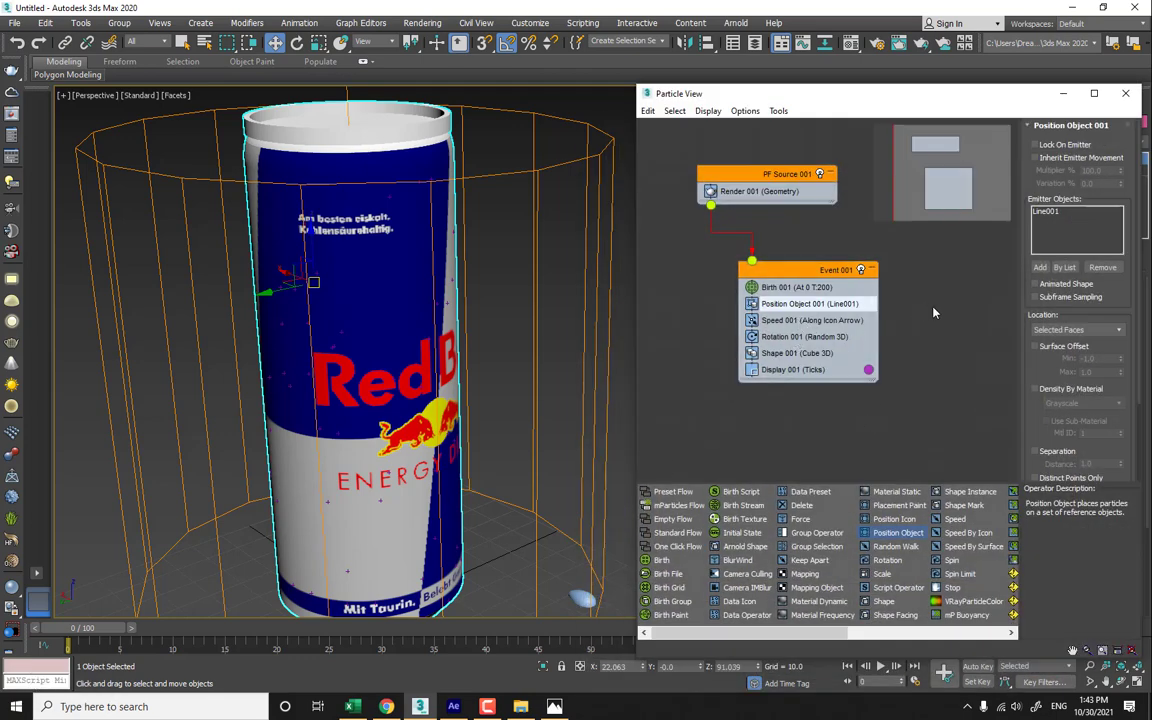
- Replace the Shape operator with a Shape Instance operator that uses the droplet sphere as its particle geometry
click(794, 357)
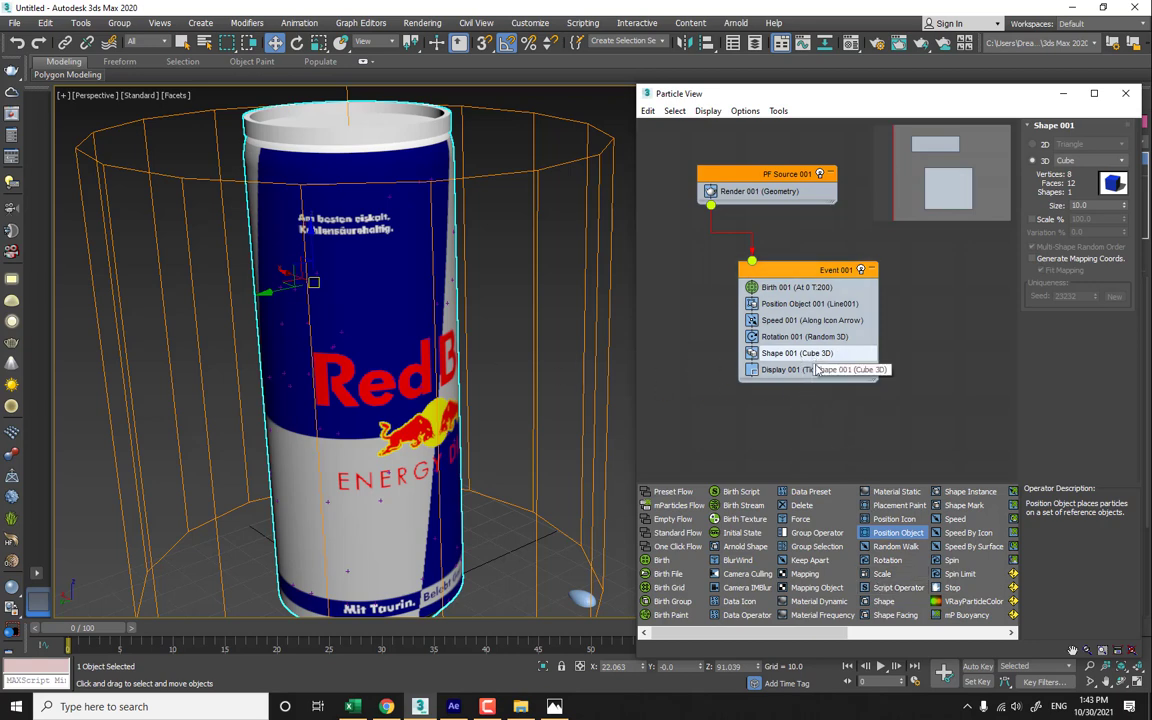
middle_drag(613, 582, 529, 477)
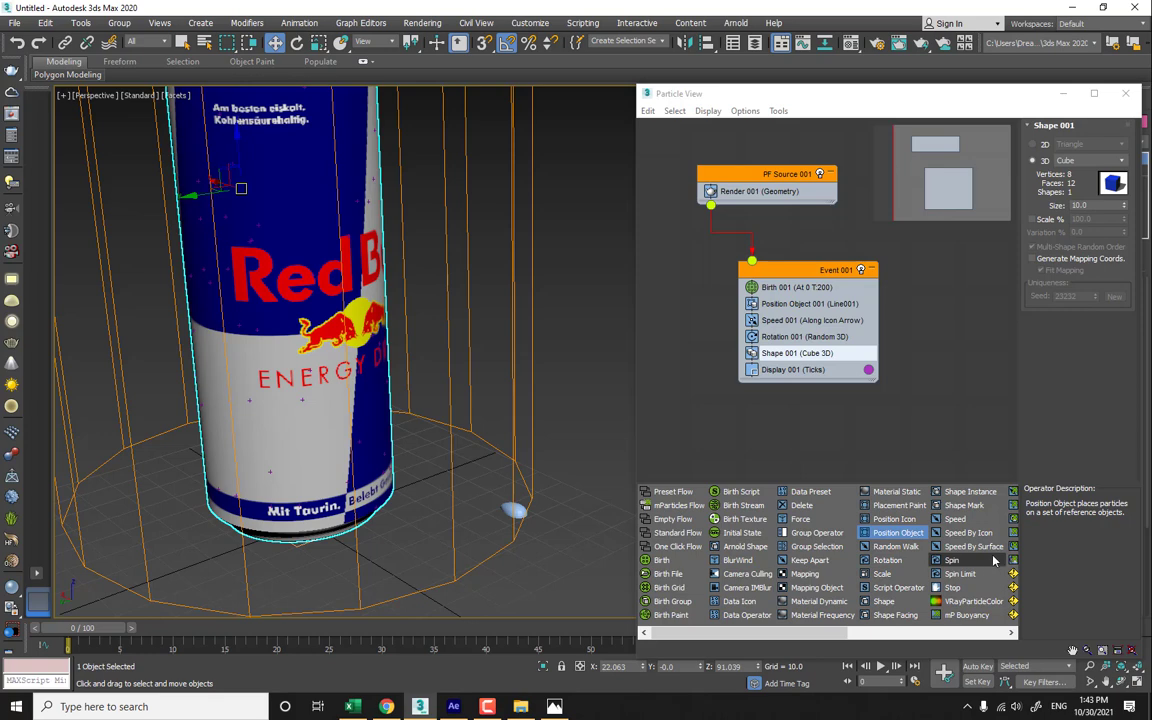
drag(968, 491, 830, 353)
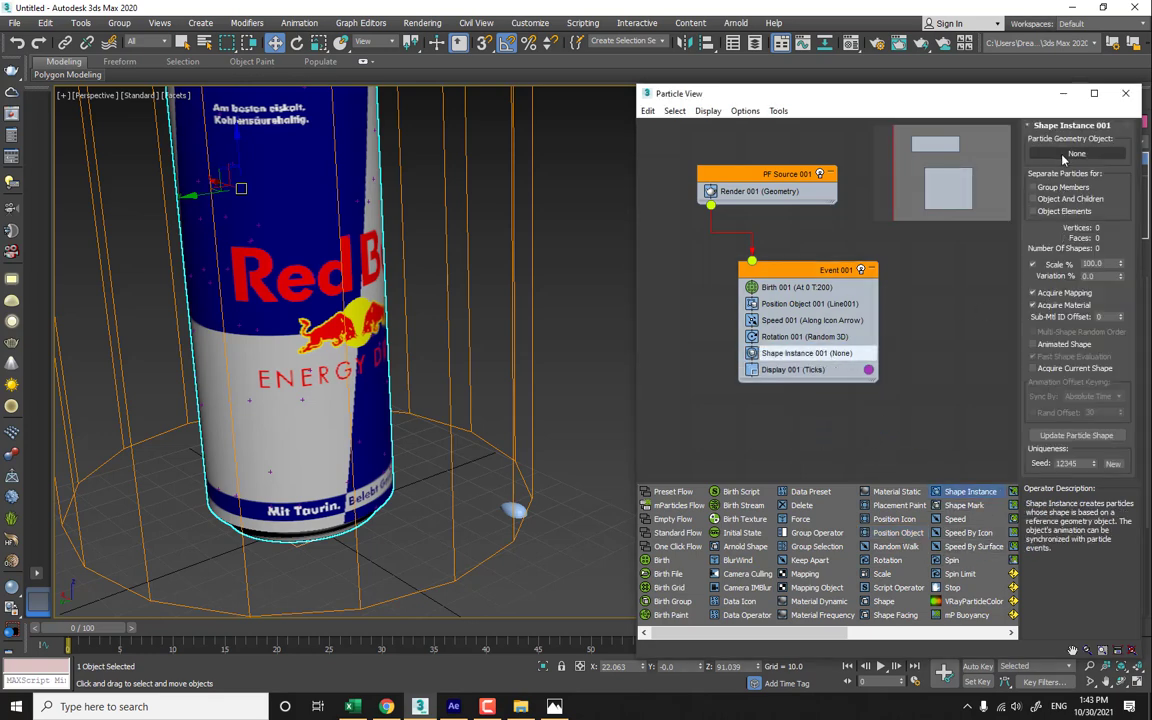
click(1063, 155)
click(513, 510)
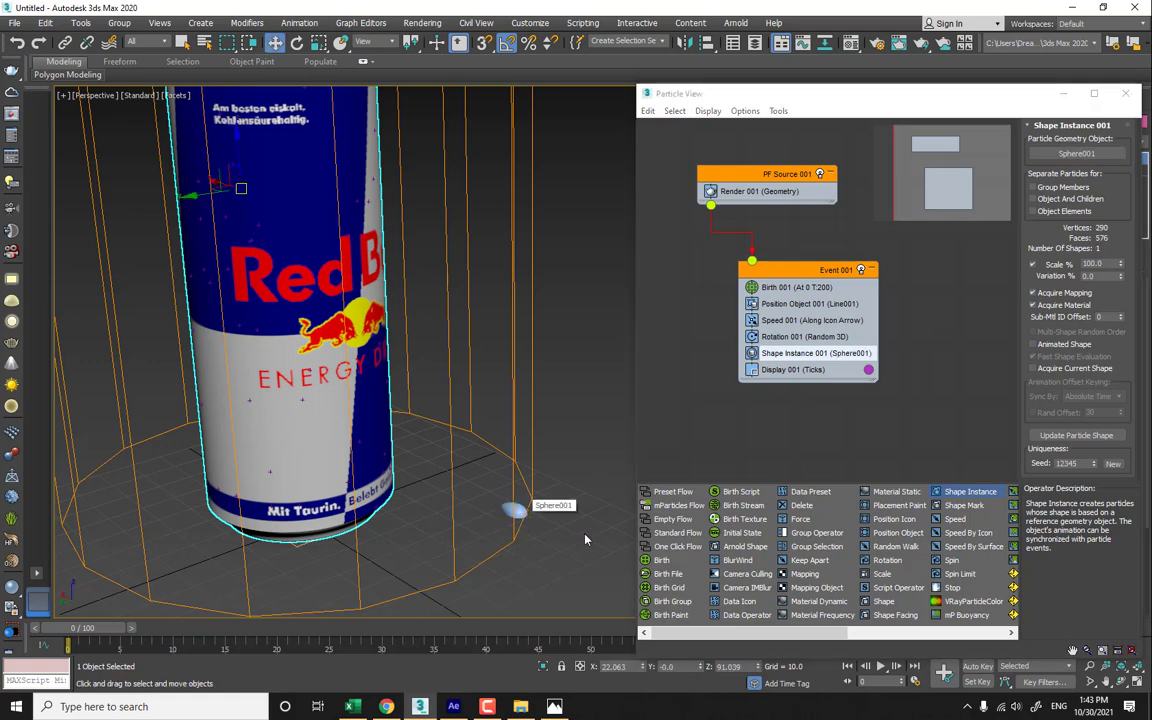
- Set the Display operator's type to Geometry
click(795, 369)
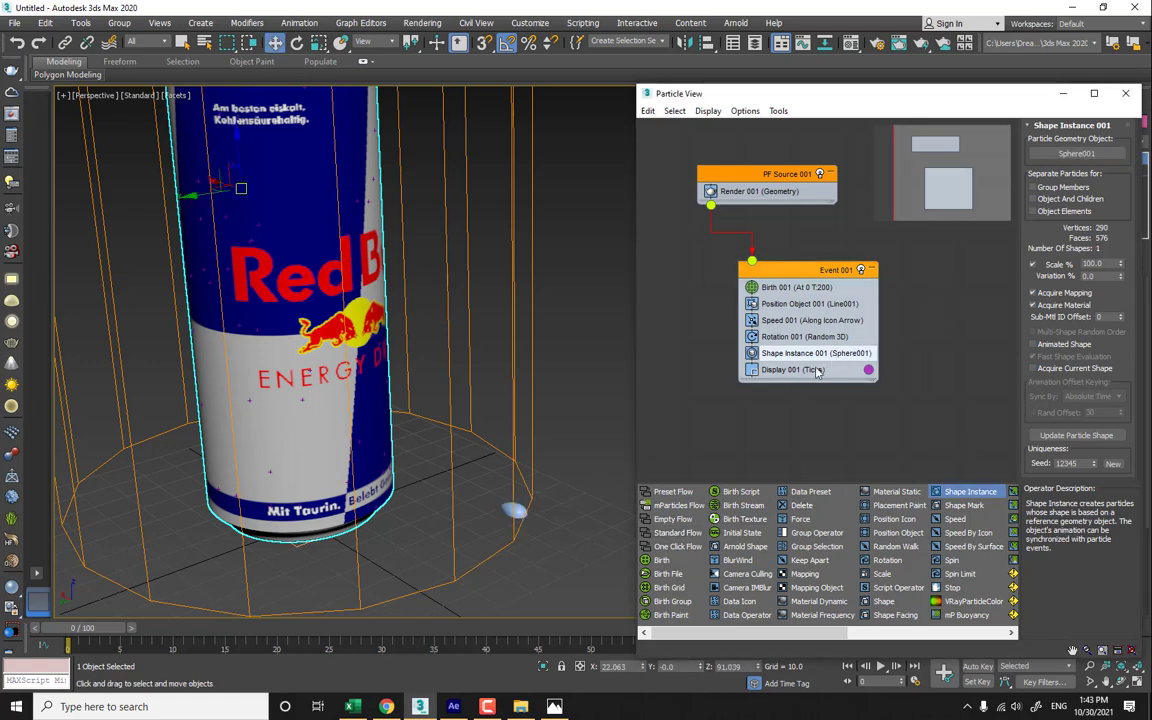
click(1117, 146)
click(1115, 149)
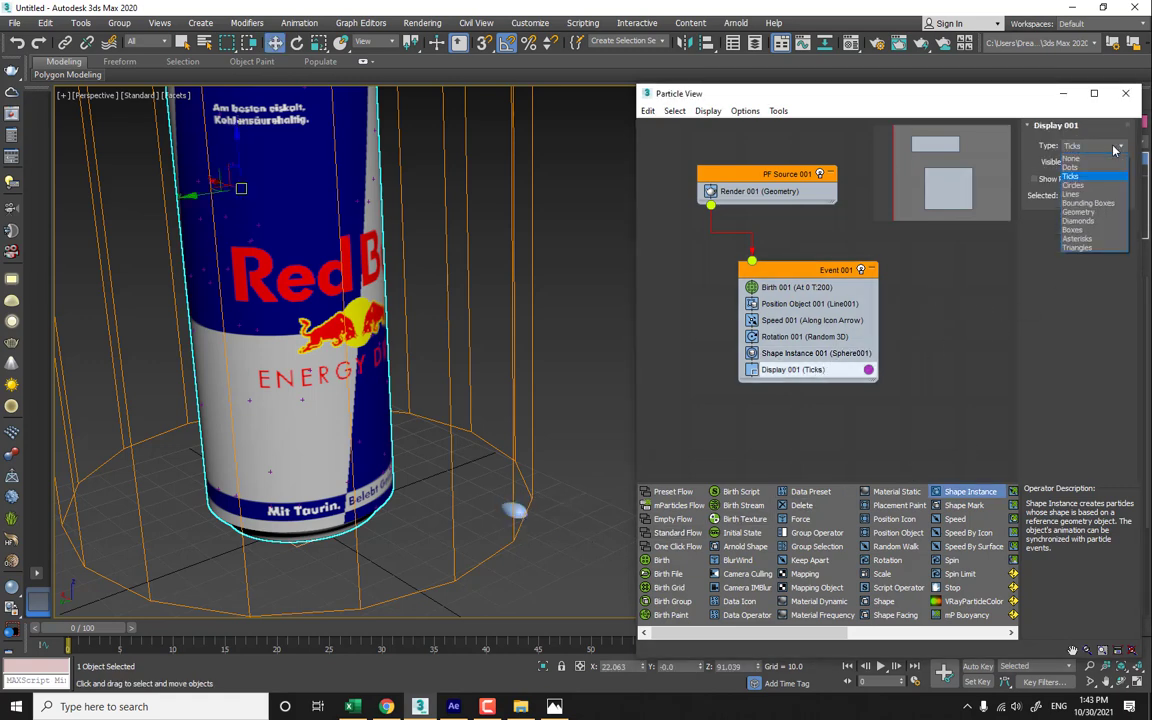
click(1088, 213)
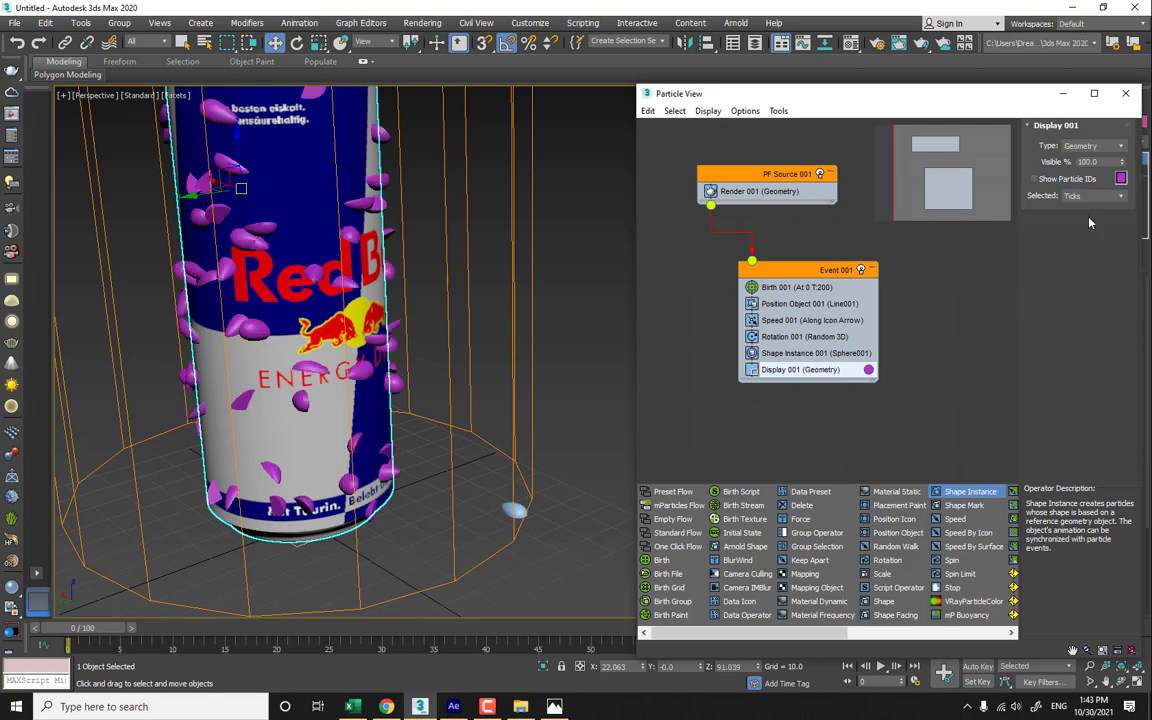
- Try the Rotation operator's Random Horizontal, World Space, Speed Space, Speed Space Follow and Random 3D orientations on the droplets
click(800, 336)
click(1100, 155)
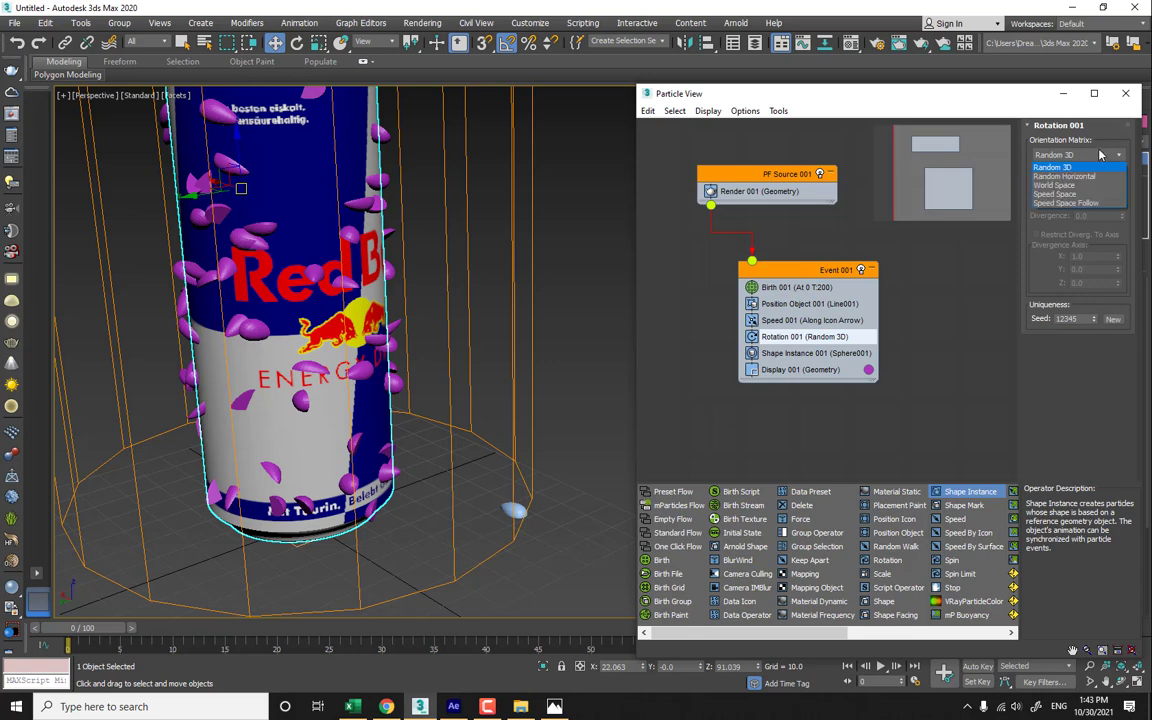
click(1084, 177)
click(1085, 155)
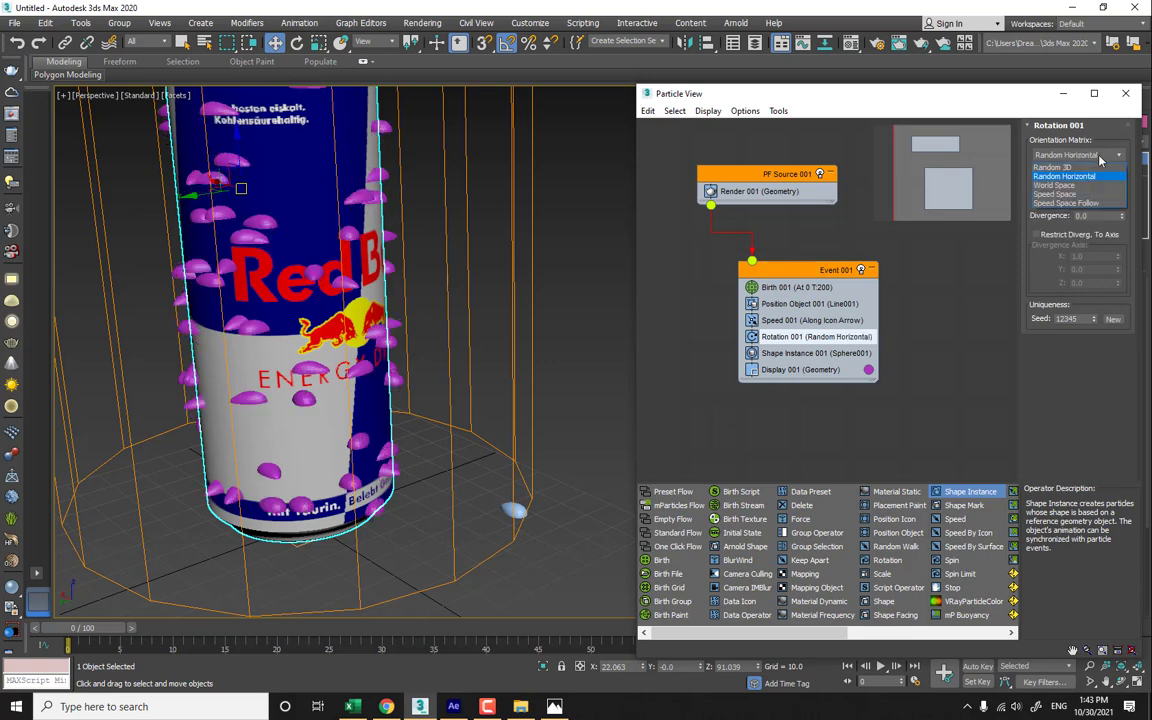
click(1084, 187)
click(1085, 155)
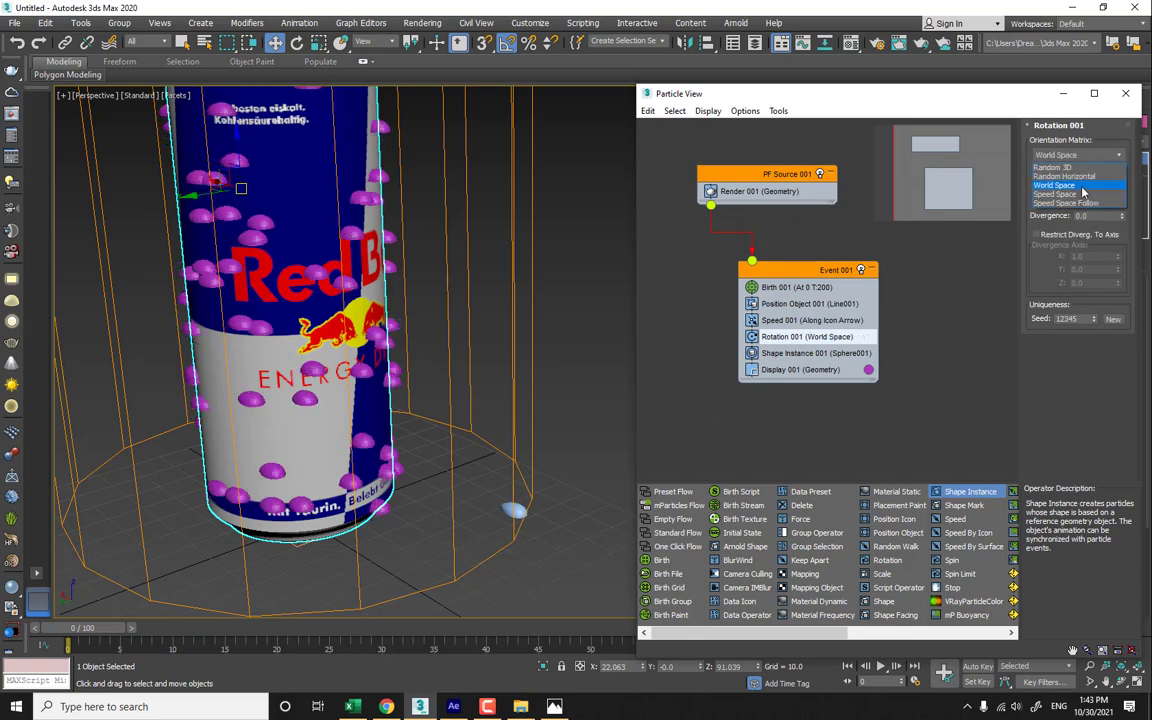
click(1081, 194)
click(1085, 155)
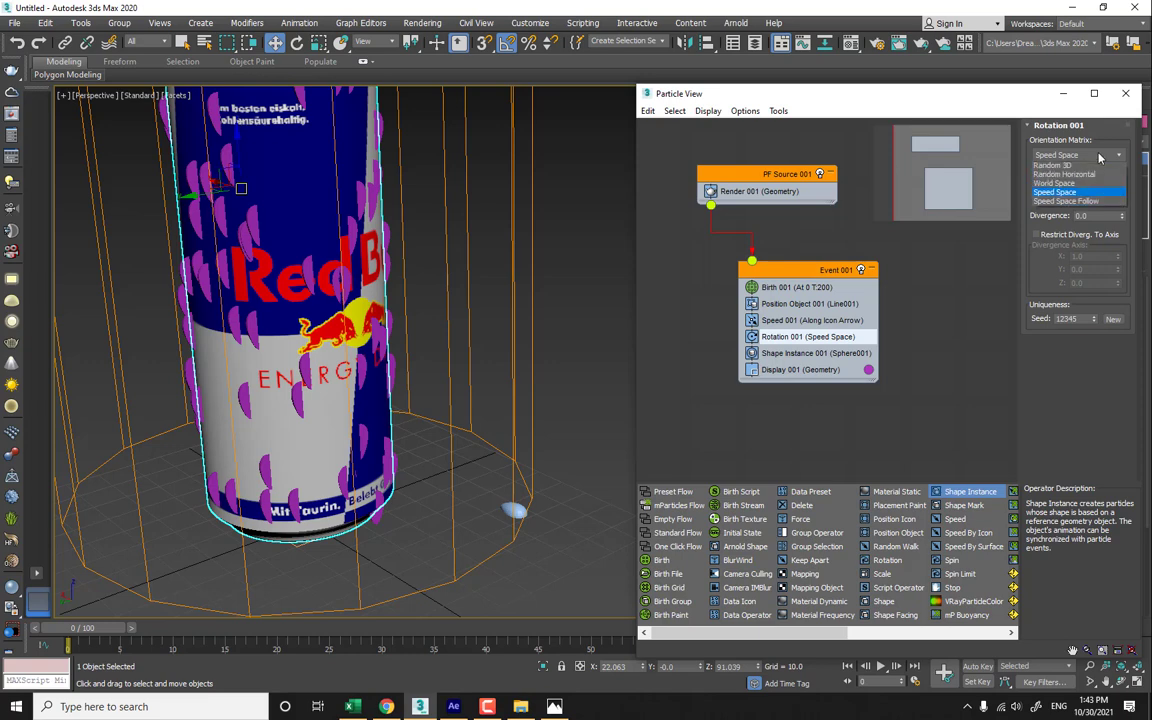
click(1079, 204)
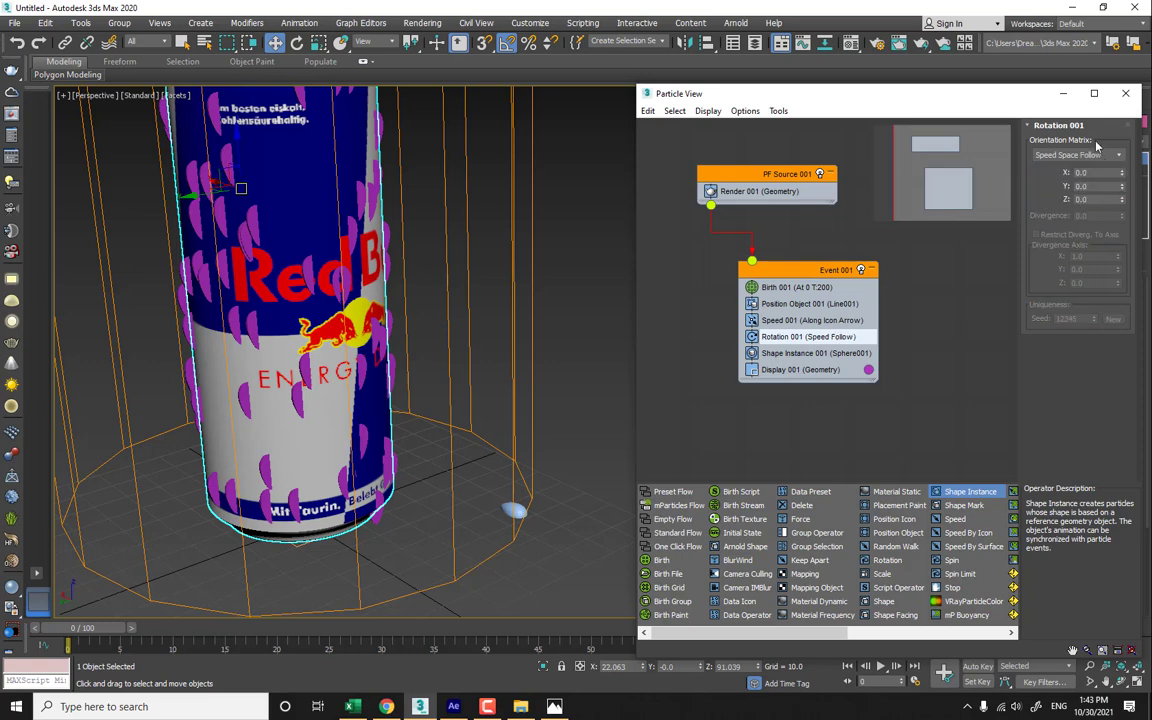
click(1085, 155)
click(1084, 167)
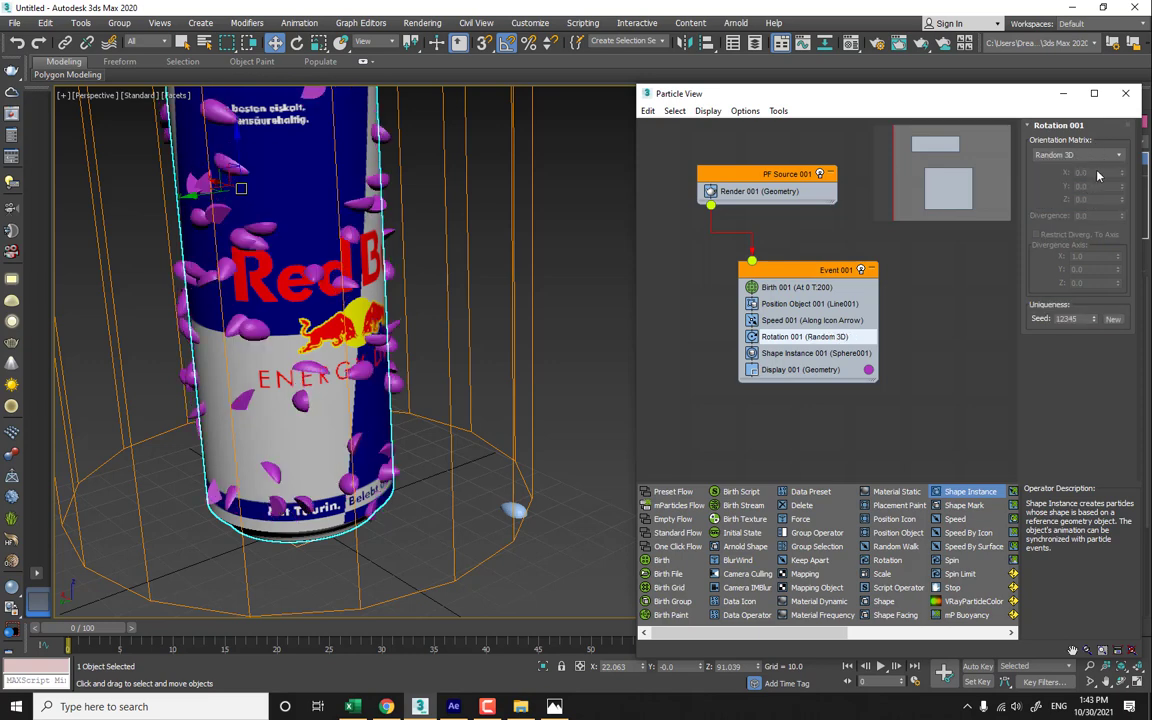
- Set the Rotation operator to Random Horizontal and try a divergence of up to 180
click(1088, 155)
click(1086, 177)
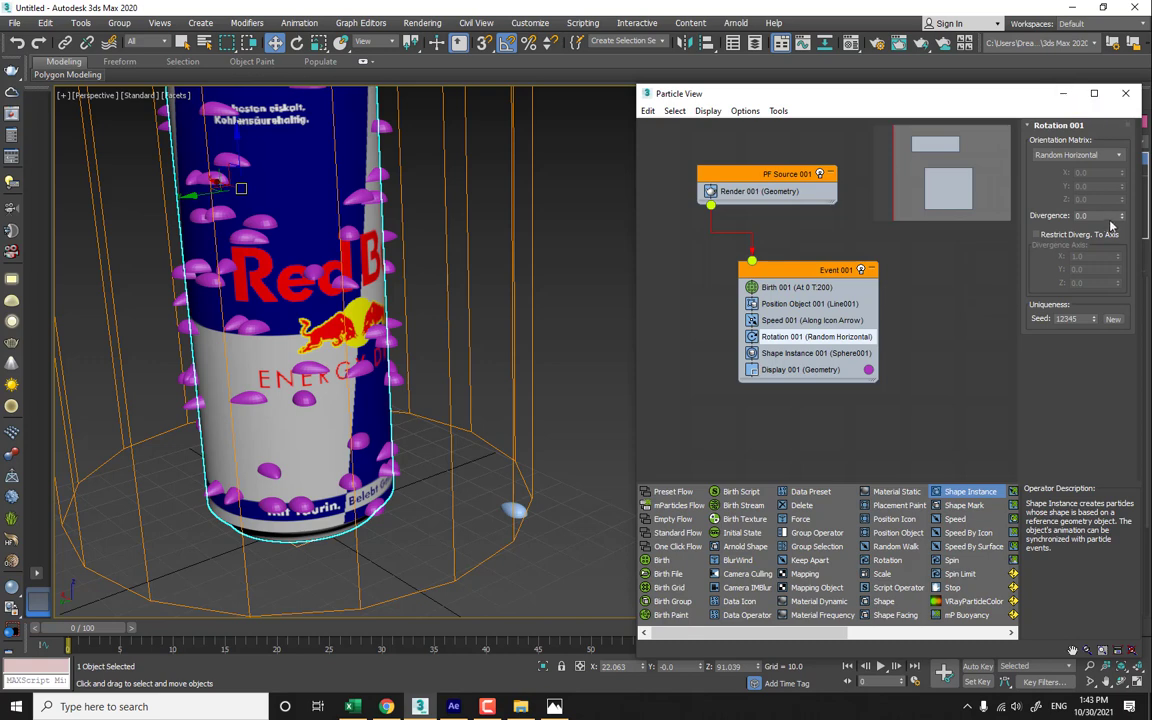
drag(1124, 219, 1124, 160)
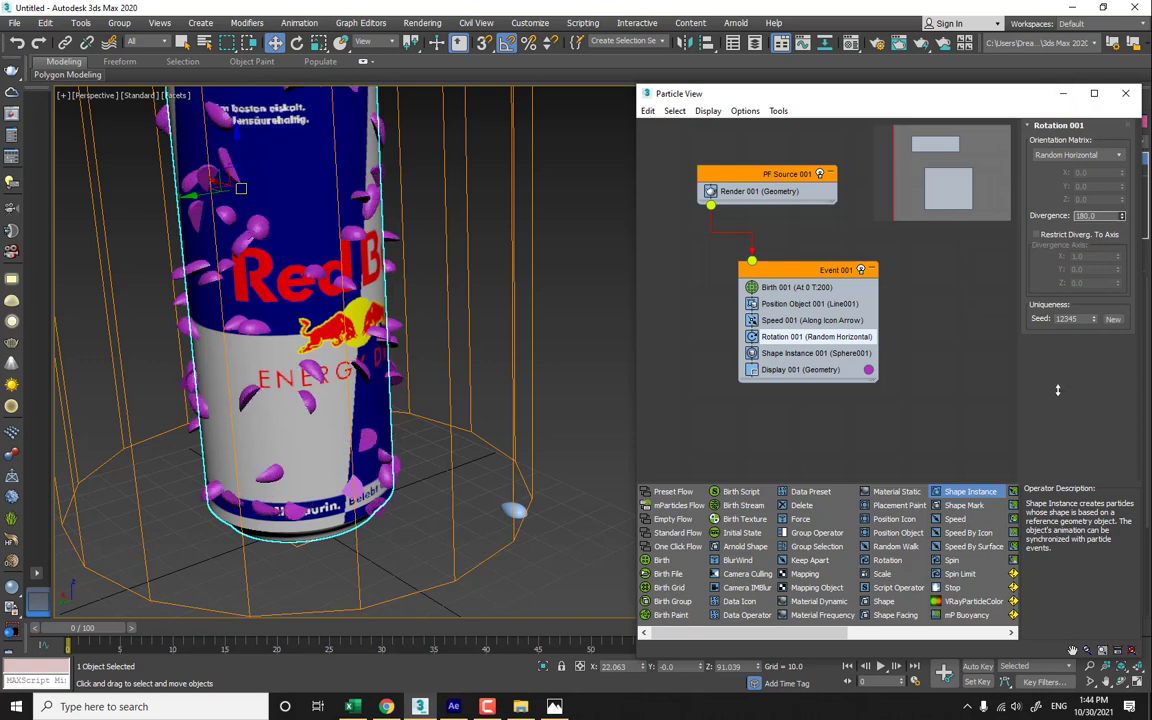
drag(1122, 217, 1074, 522)
- Minimize Particle View, select the droplet sphere beside the can and enable Affect Pivot Only for it
click(1064, 93)
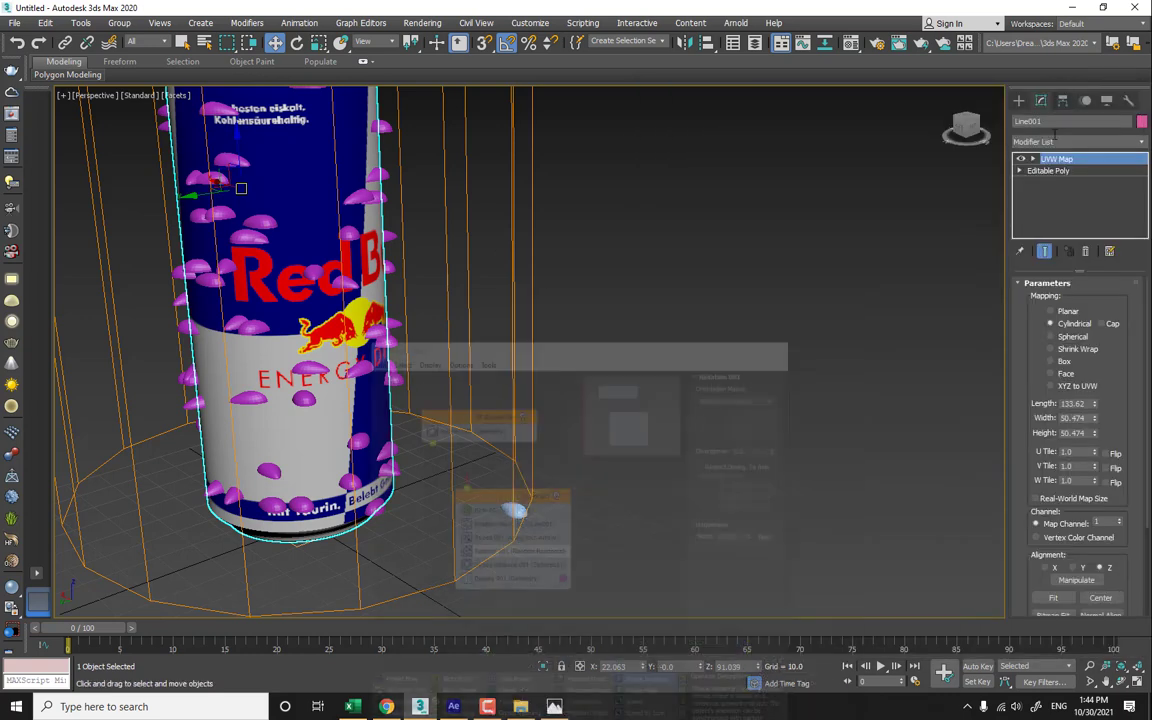
click(1019, 101)
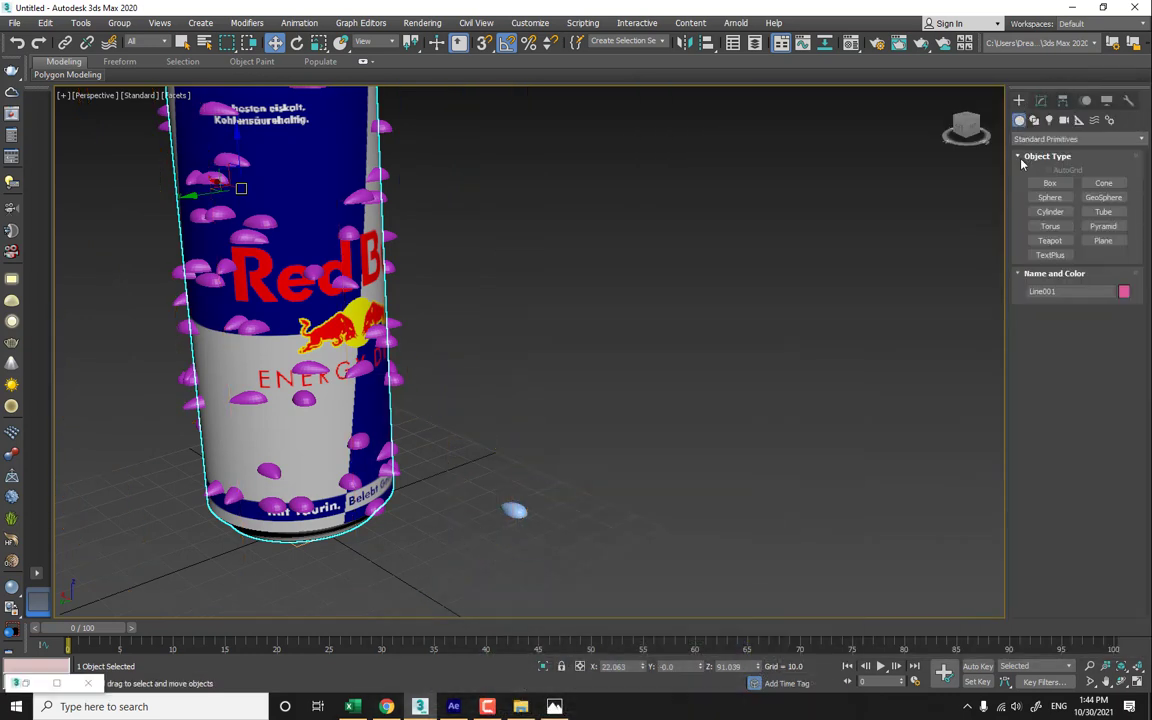
click(513, 510)
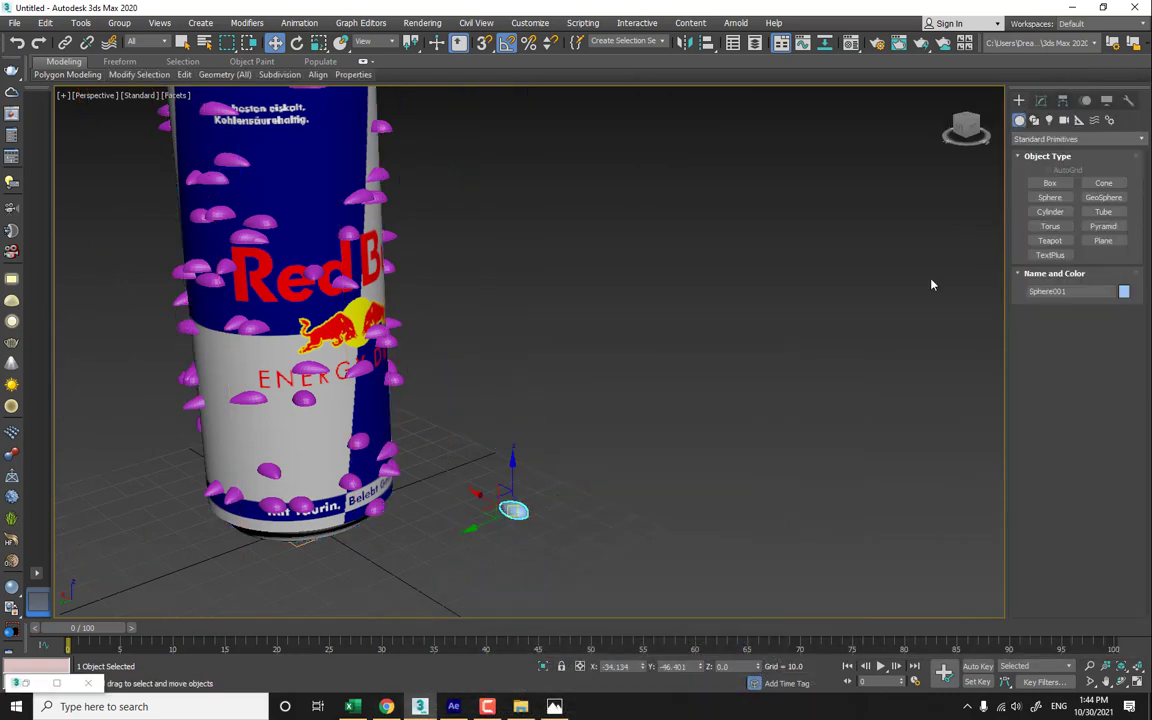
click(1062, 100)
click(1077, 195)
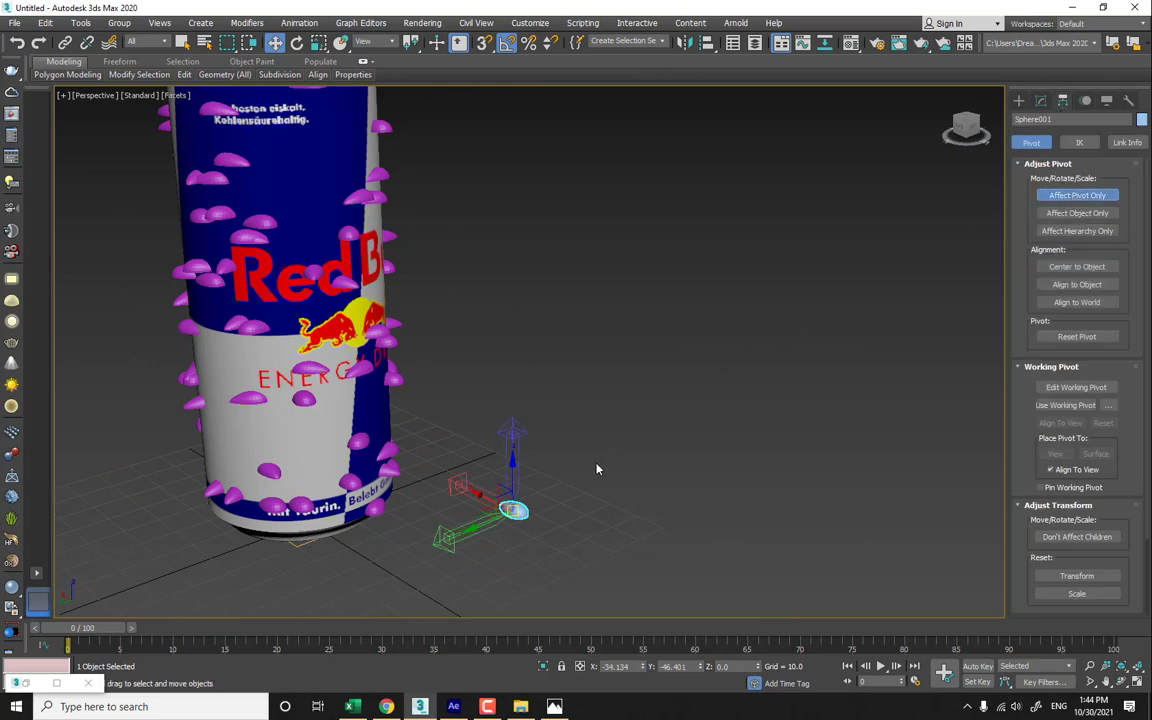
- Rotate the droplet's pivot 90 degrees to stand the particles upright on the can, and tilt it another 15 degrees
key(e)
scroll(525, 510, up, 4)
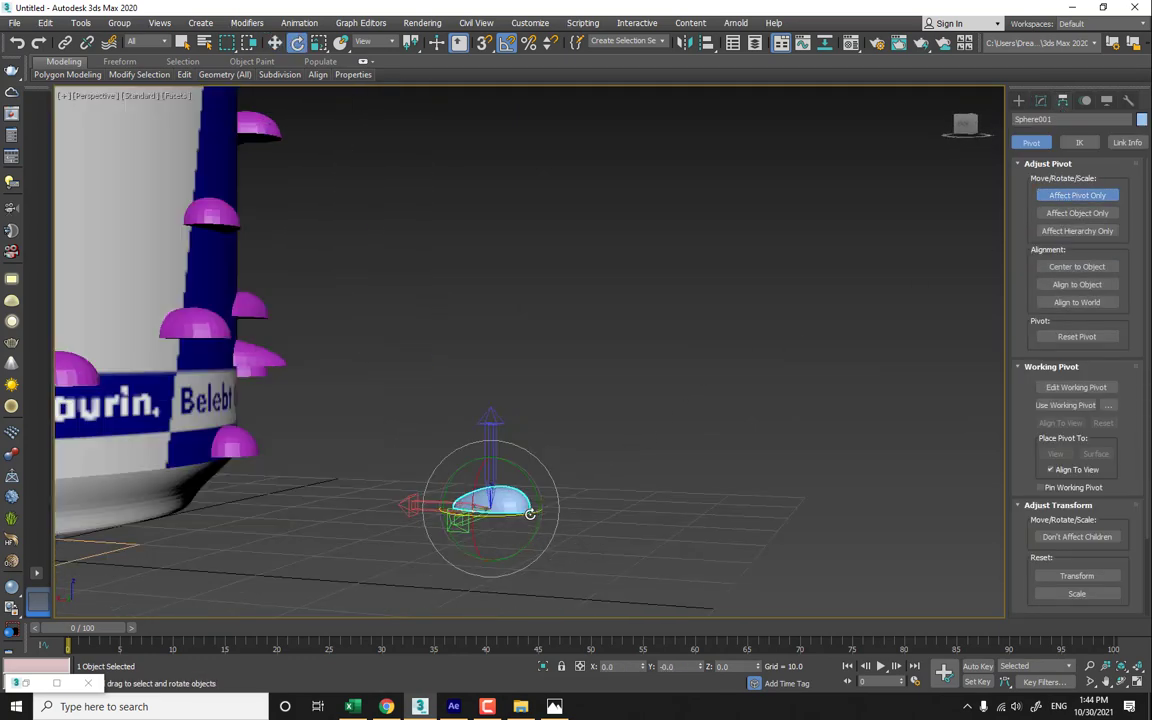
middle_drag(530, 481, 634, 550)
drag(627, 541, 574, 508)
alt+middle_drag(644, 491, 532, 513)
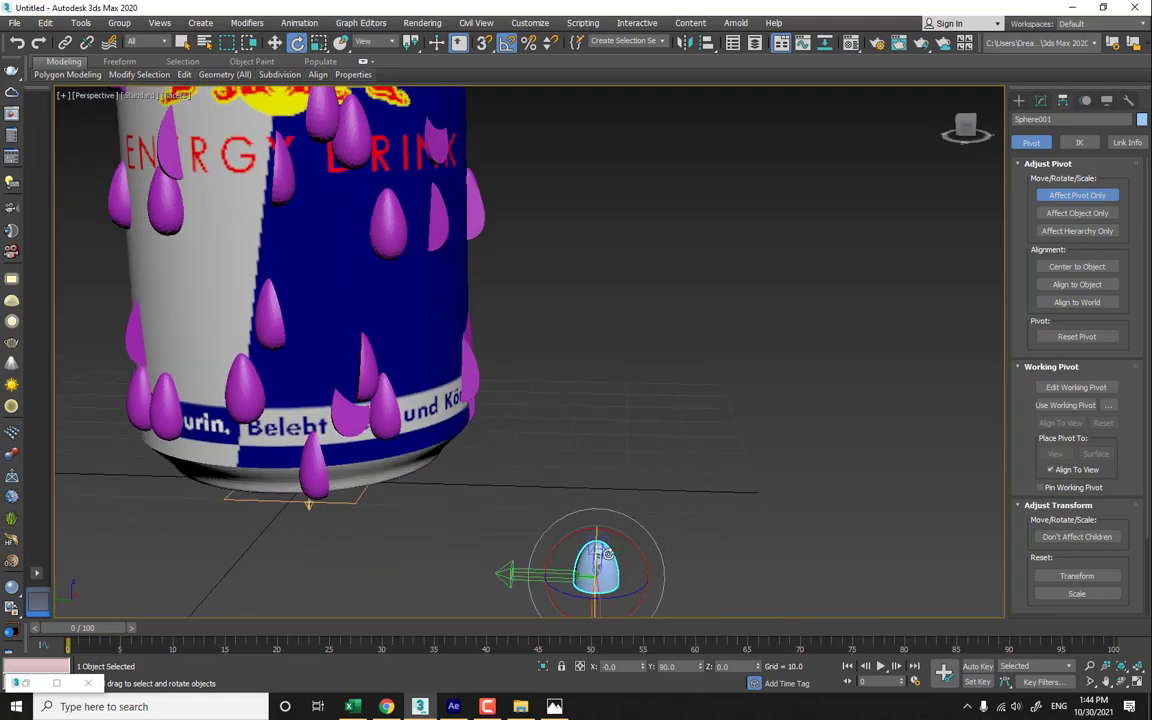
drag(562, 536, 618, 550)
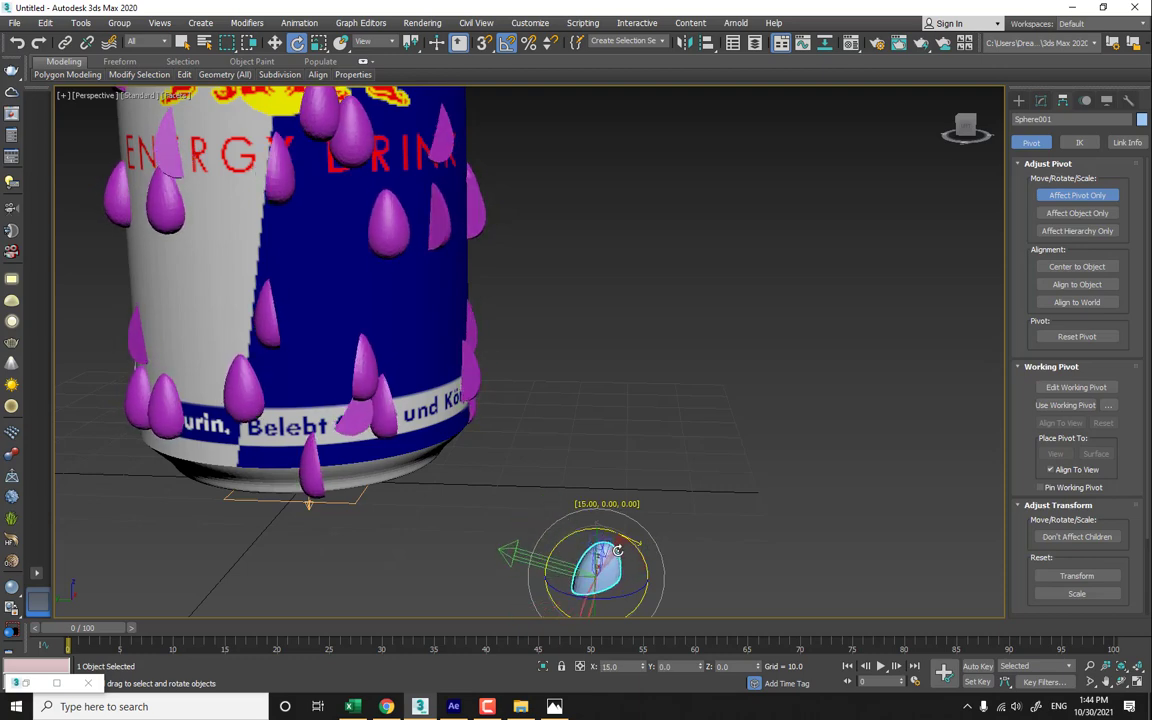
scroll(470, 428, down, 5)
alt+middle_drag(472, 430, 544, 403)
middle_drag(544, 403, 564, 437)
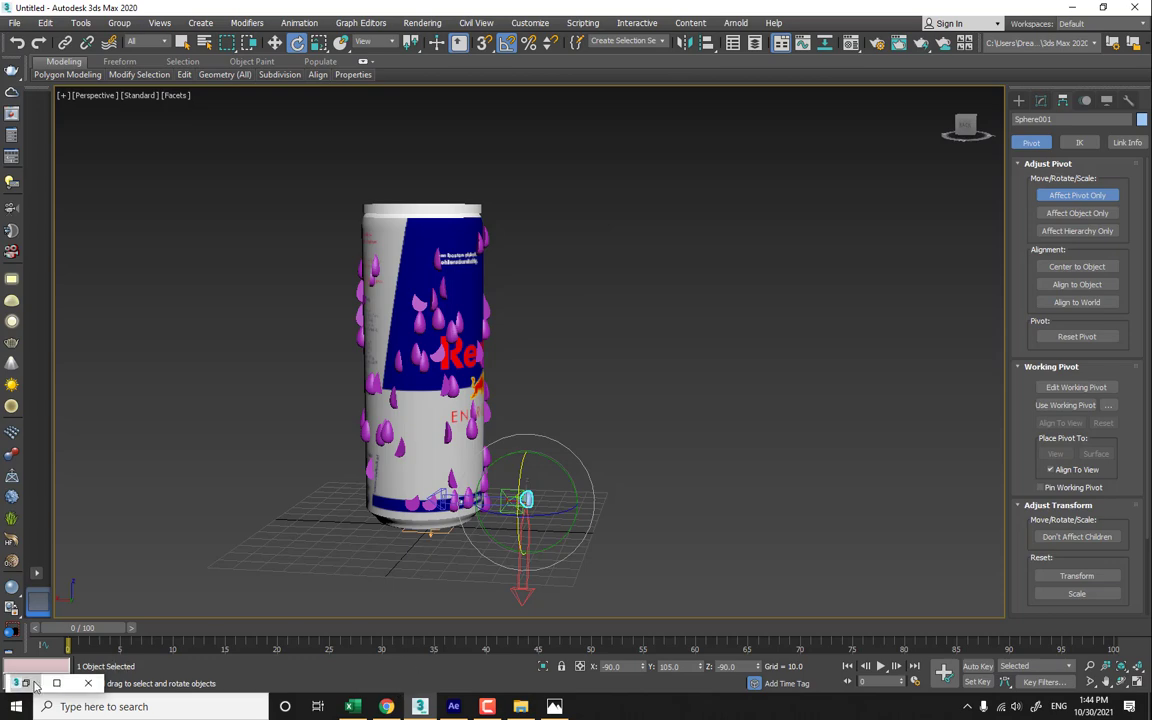
- Reopen Particle View, look over the Position Object settings and adjust the Speed operator's speed value
key(6)
click(789, 304)
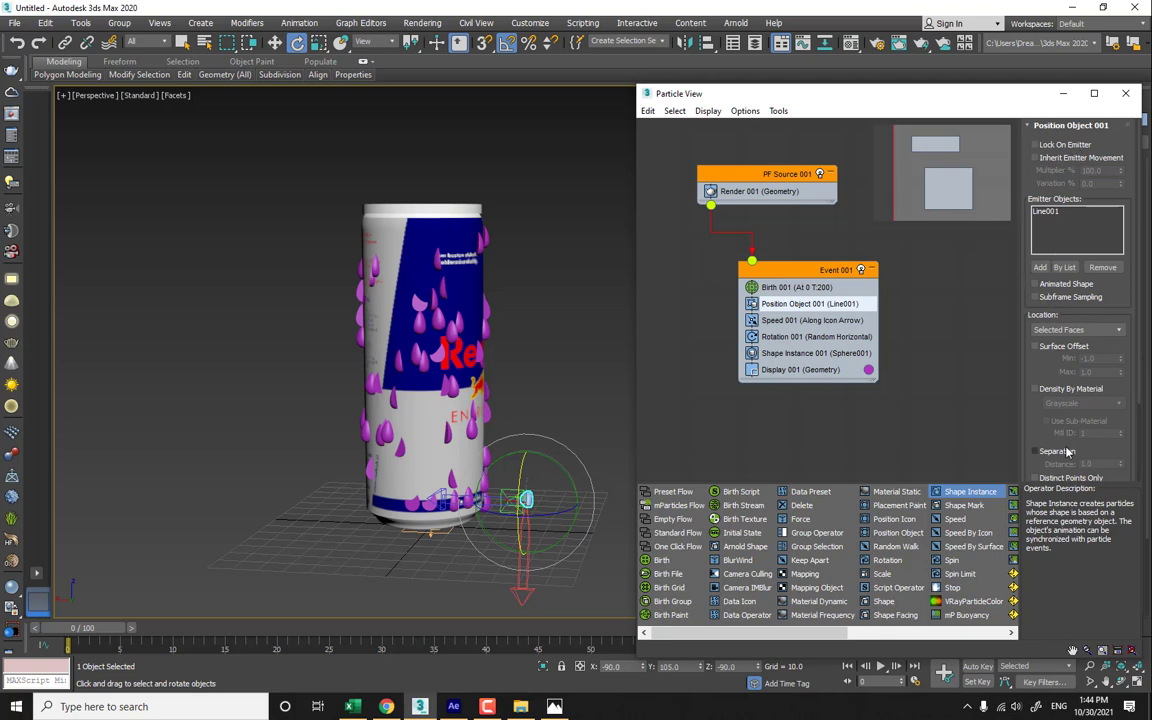
click(827, 322)
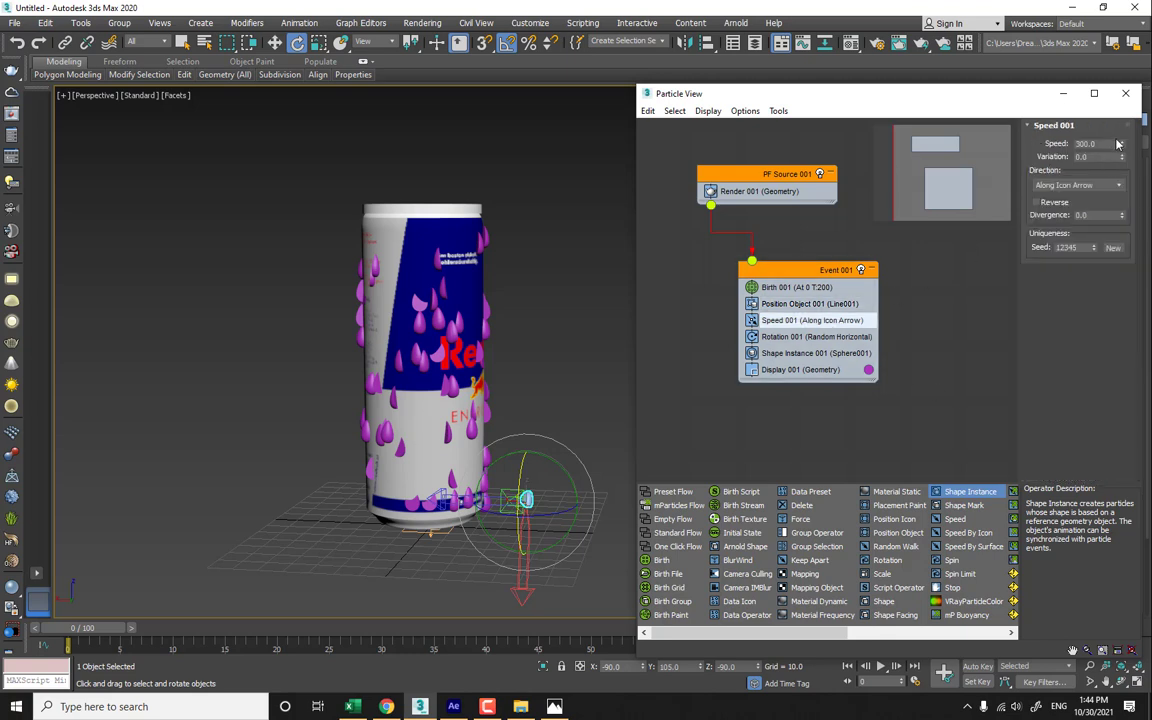
mouse_move(1122, 148)
mouse_down()
mouse_move(1124, 166)
mouse_move(1122, 154)
mouse_up()
- Set the Rotation operator's orientation to World Space and reduce the Birth operator's amount to 60
click(785, 337)
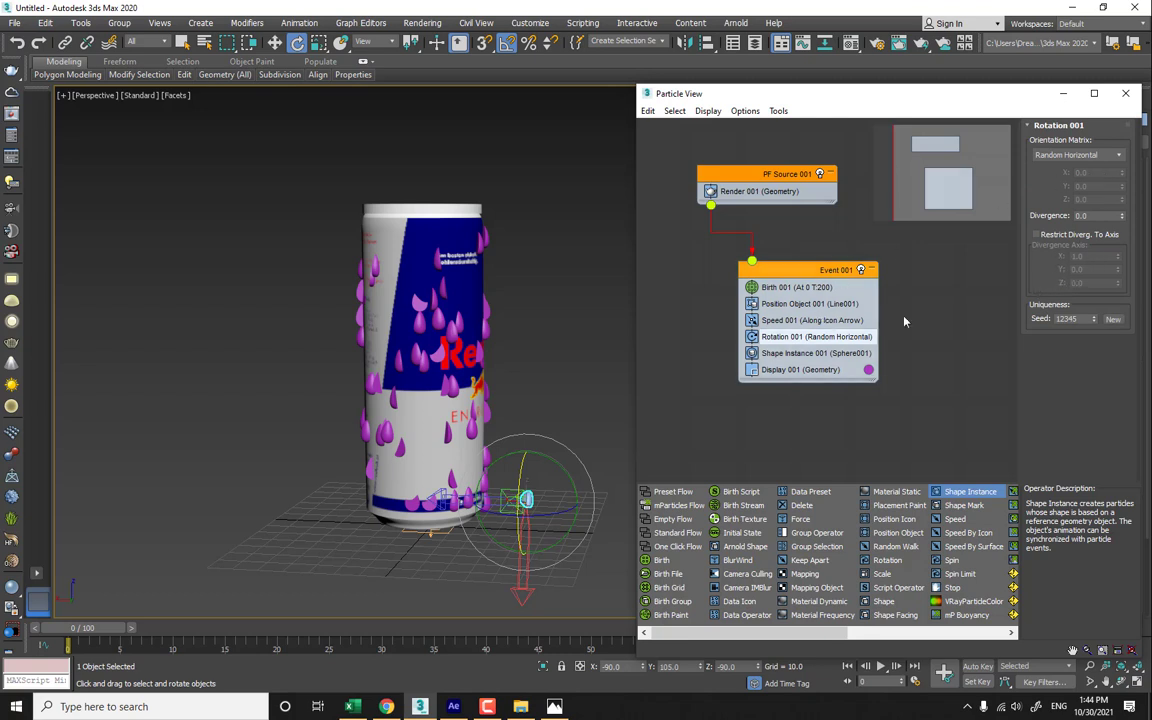
click(820, 353)
click(815, 338)
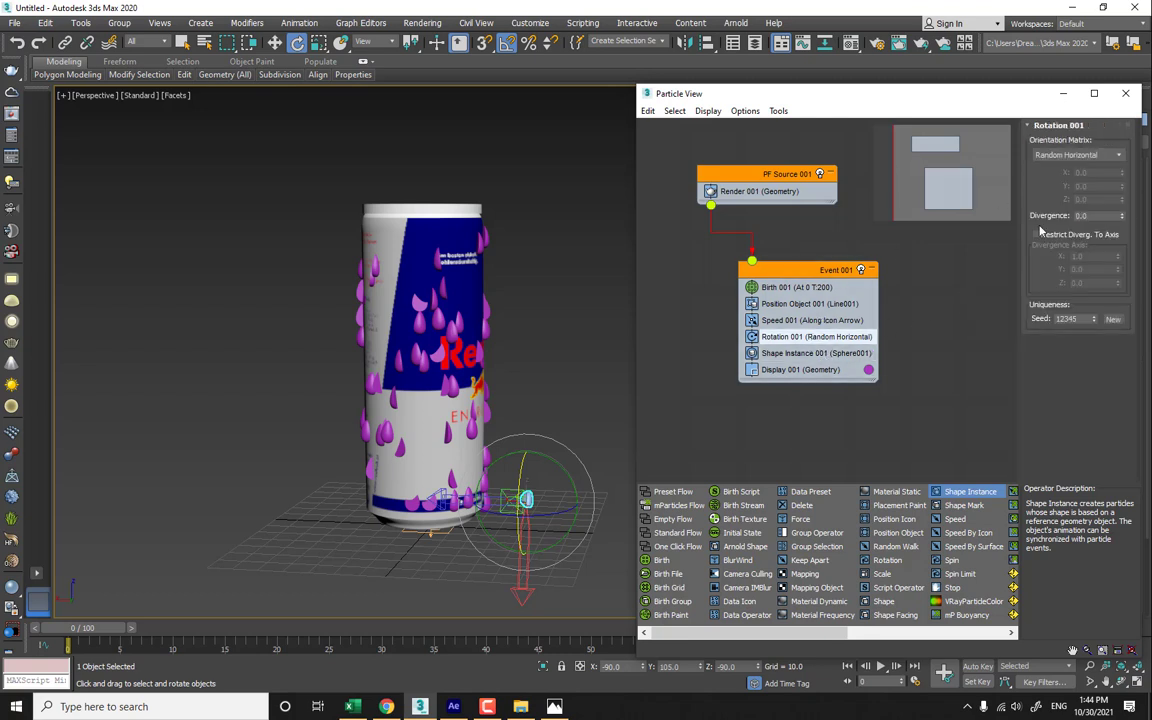
click(1104, 156)
click(1076, 187)
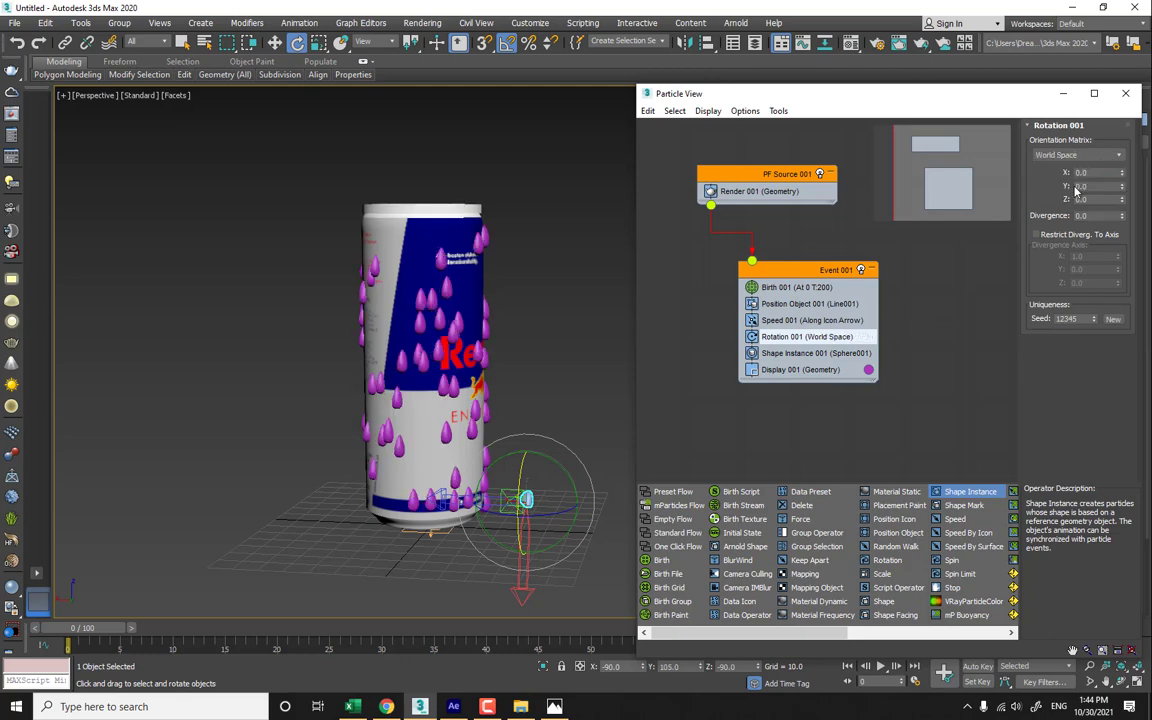
alt+middle_drag(514, 386, 560, 390)
click(787, 290)
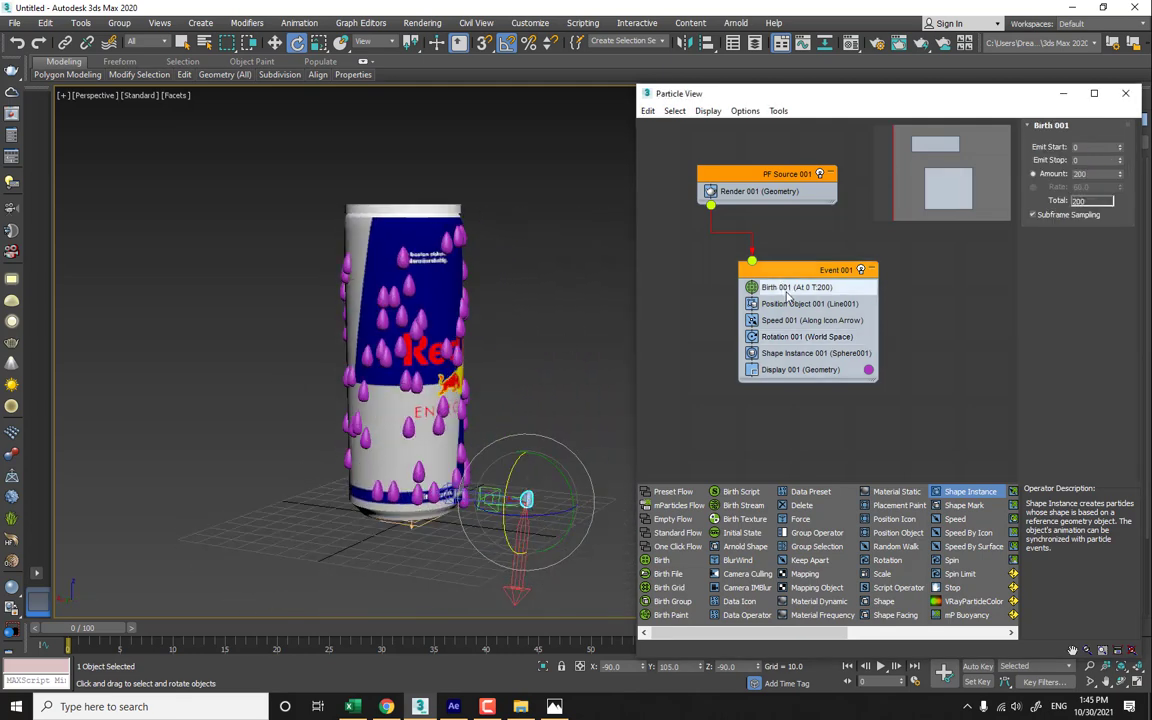
drag(1119, 176, 1106, 268)
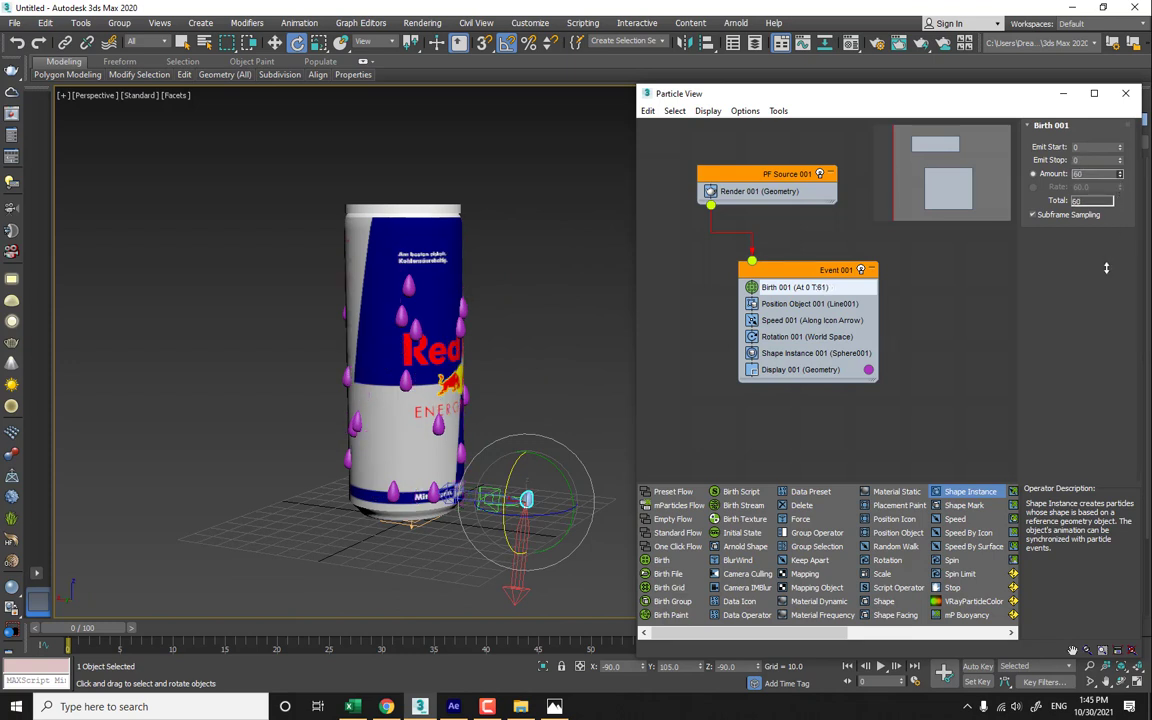
- Set the Shape Instance operator's scale to 44% and its variation to 99% for small, uneven droplets
click(800, 353)
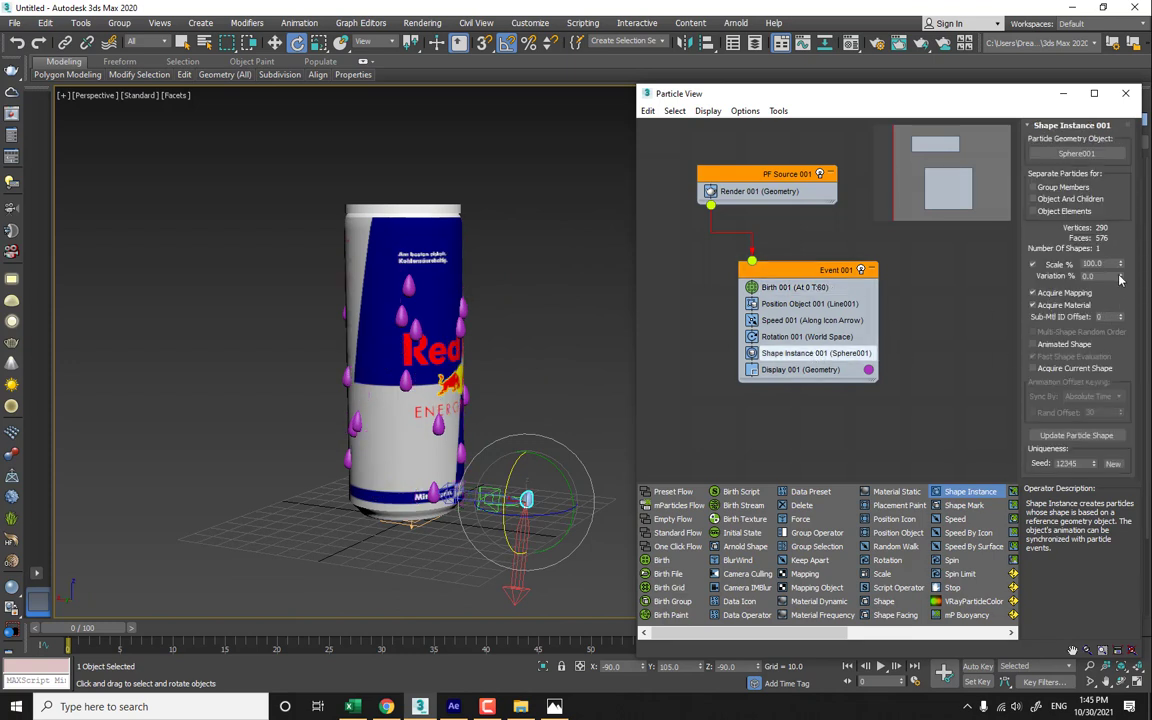
drag(1121, 277, 1107, 214)
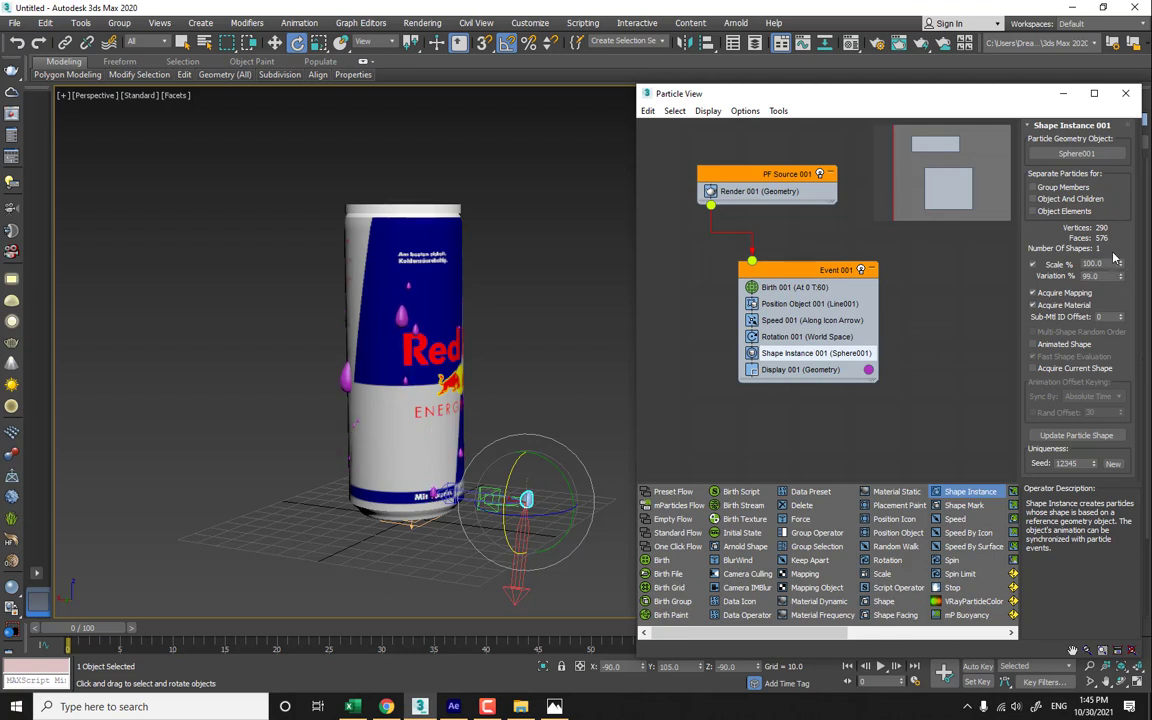
drag(1121, 265, 1112, 300)
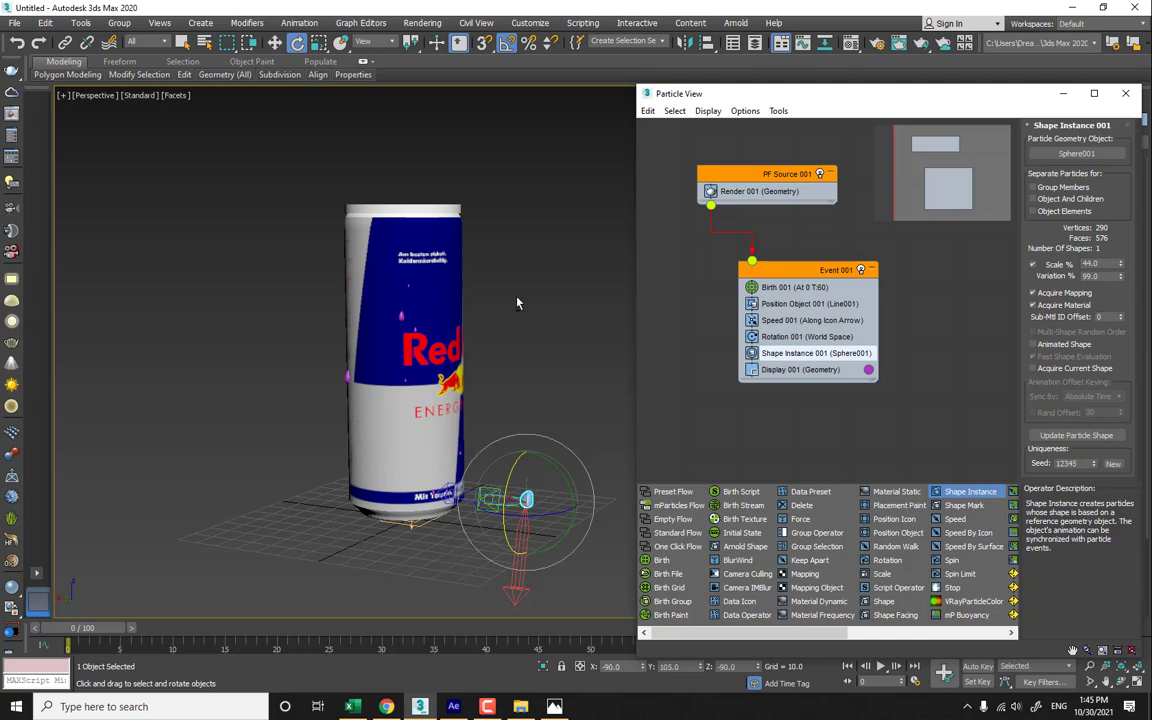
alt+middle_drag(516, 298, 545, 303)
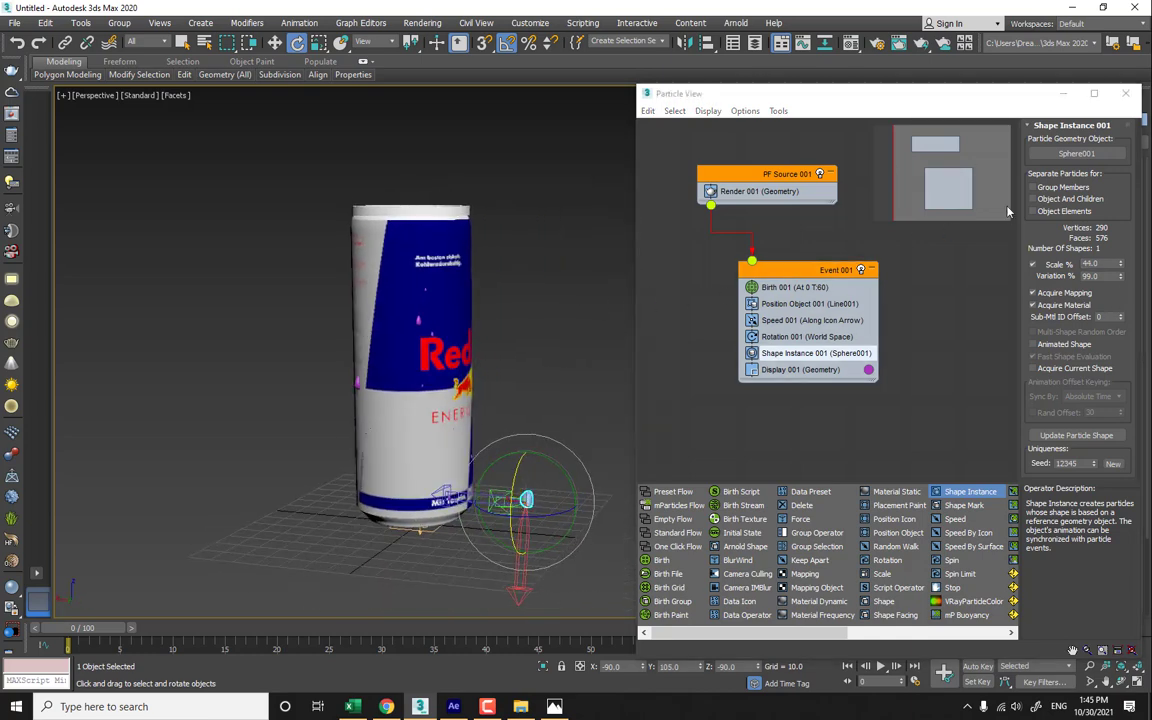
- Raise the Birth operator's amount to 182, check the droplets on the can and close Particle View
click(810, 287)
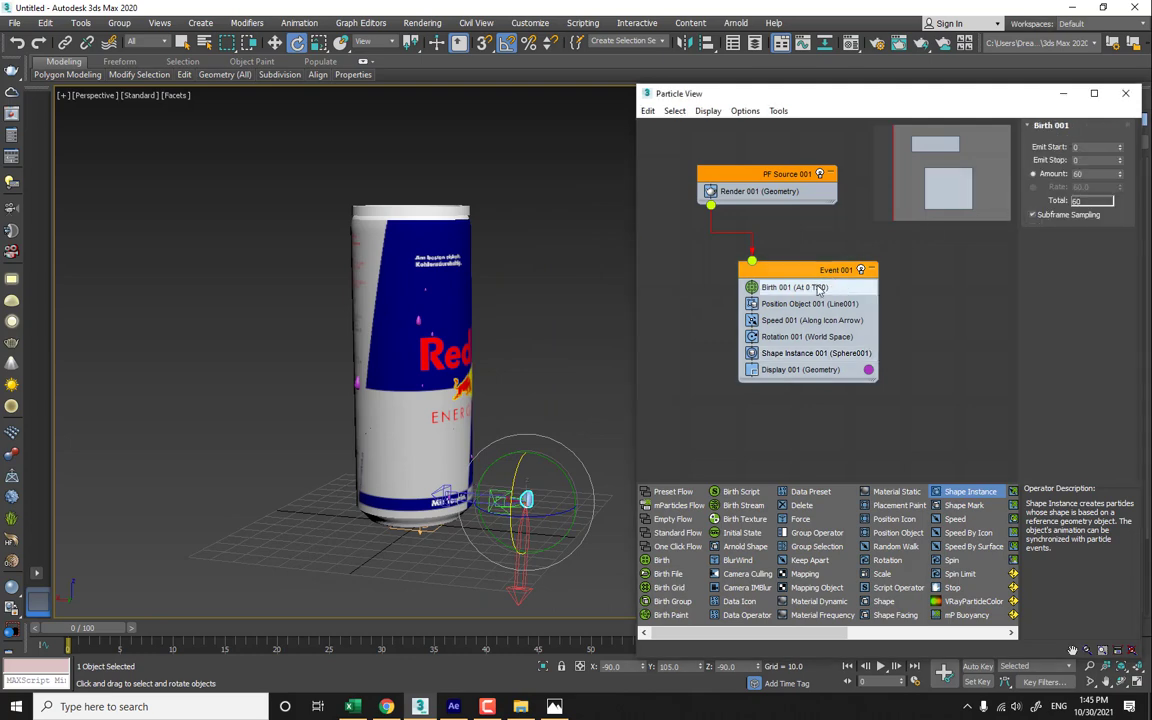
drag(1121, 170, 1116, 90)
alt+middle_drag(430, 272, 337, 289)
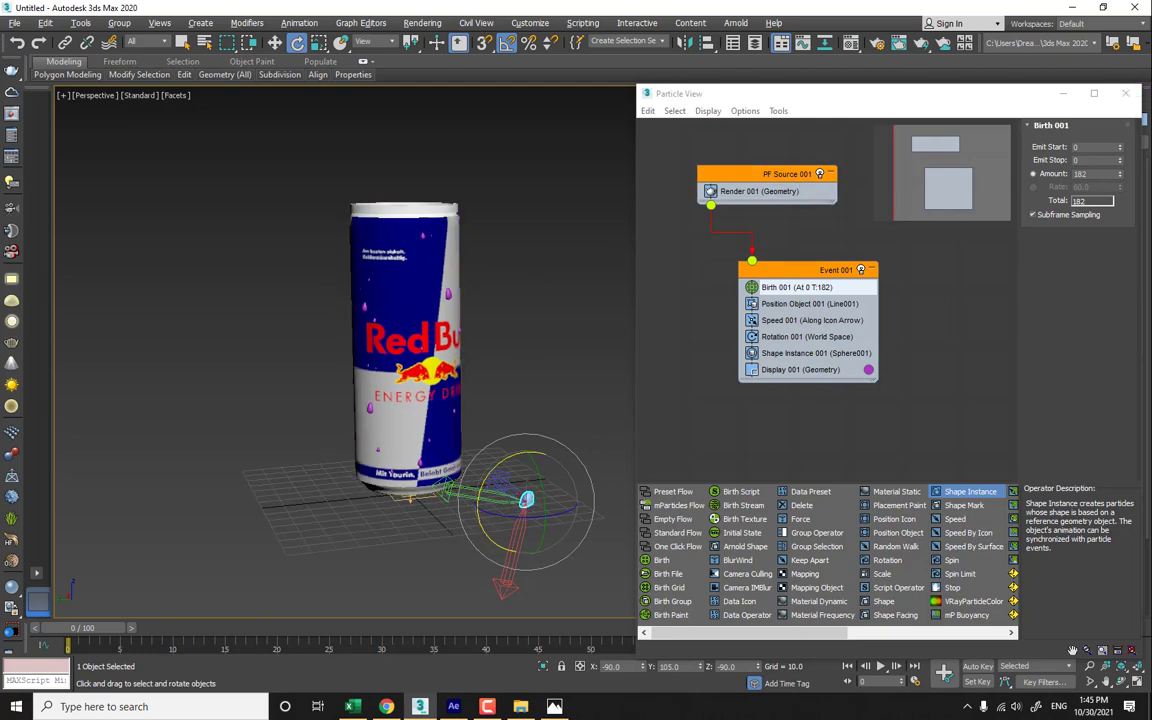
click(1125, 92)
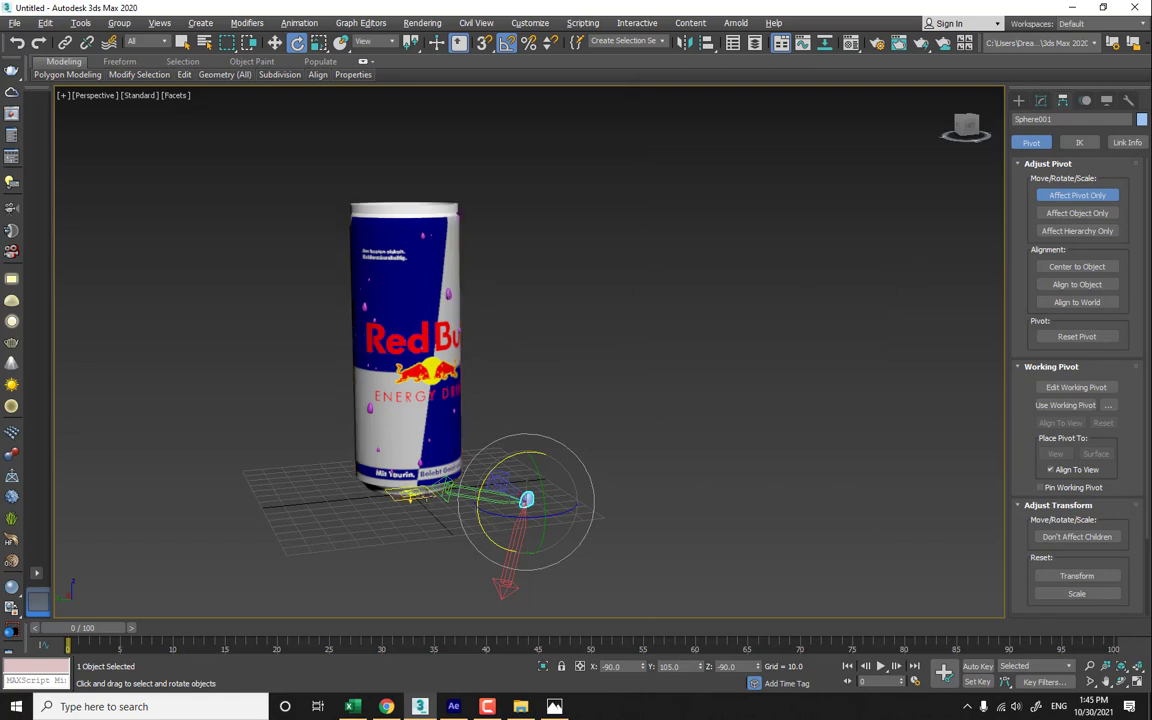
click(390, 455)
click(1019, 100)
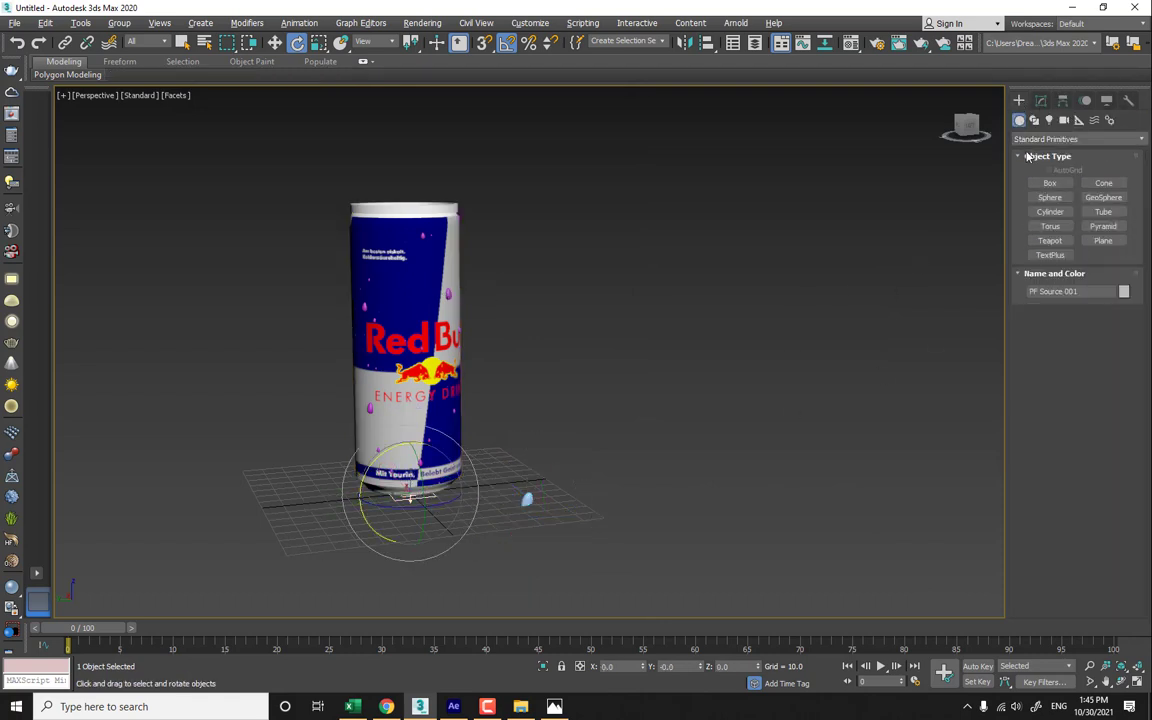
click(1042, 140)
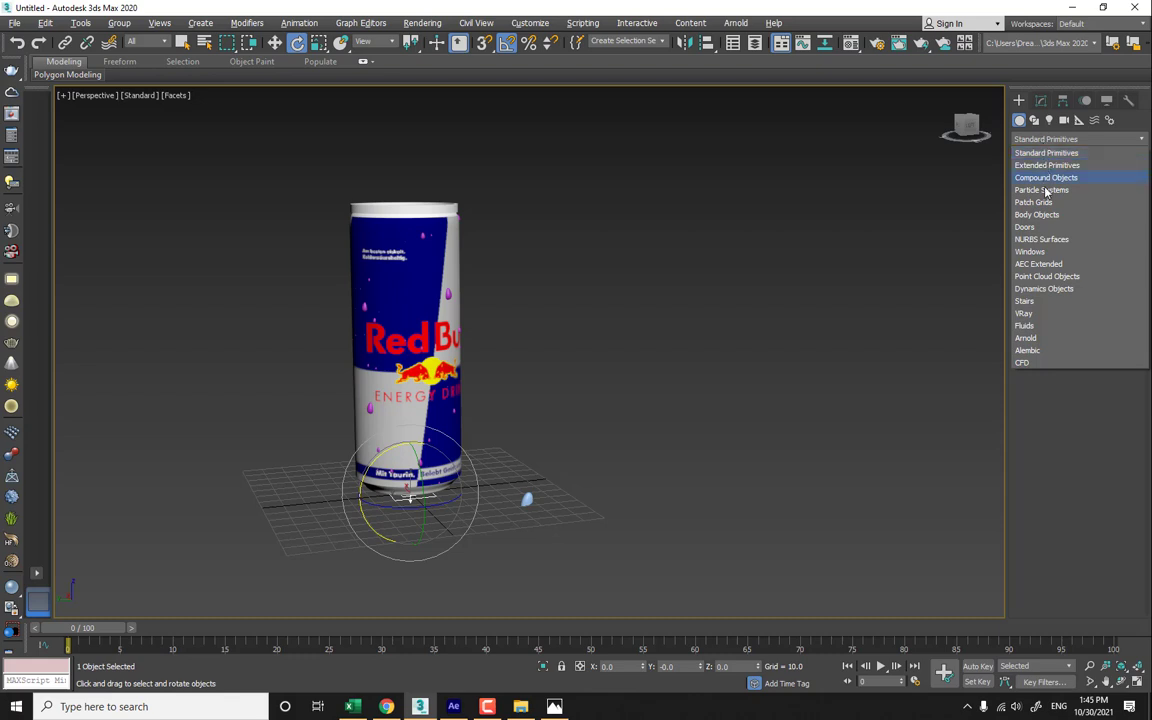
click(1048, 192)
click(1060, 140)
click(1046, 178)
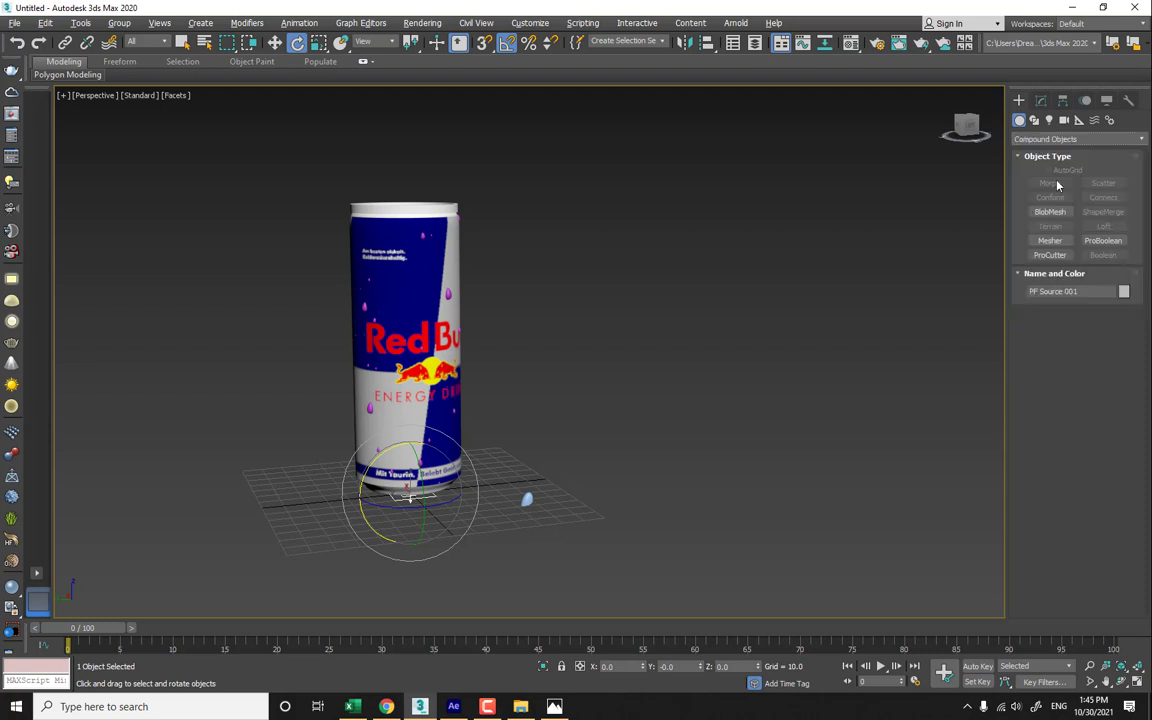
click(1045, 140)
click(1047, 153)
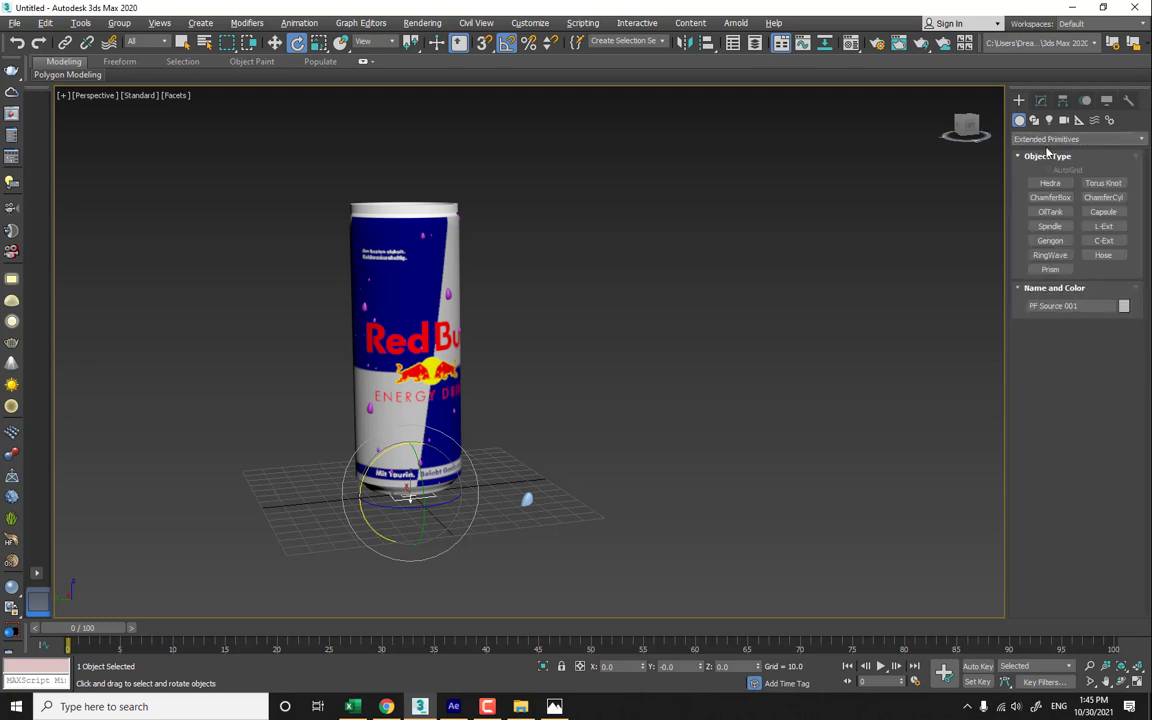
click(1050, 140)
click(1053, 187)
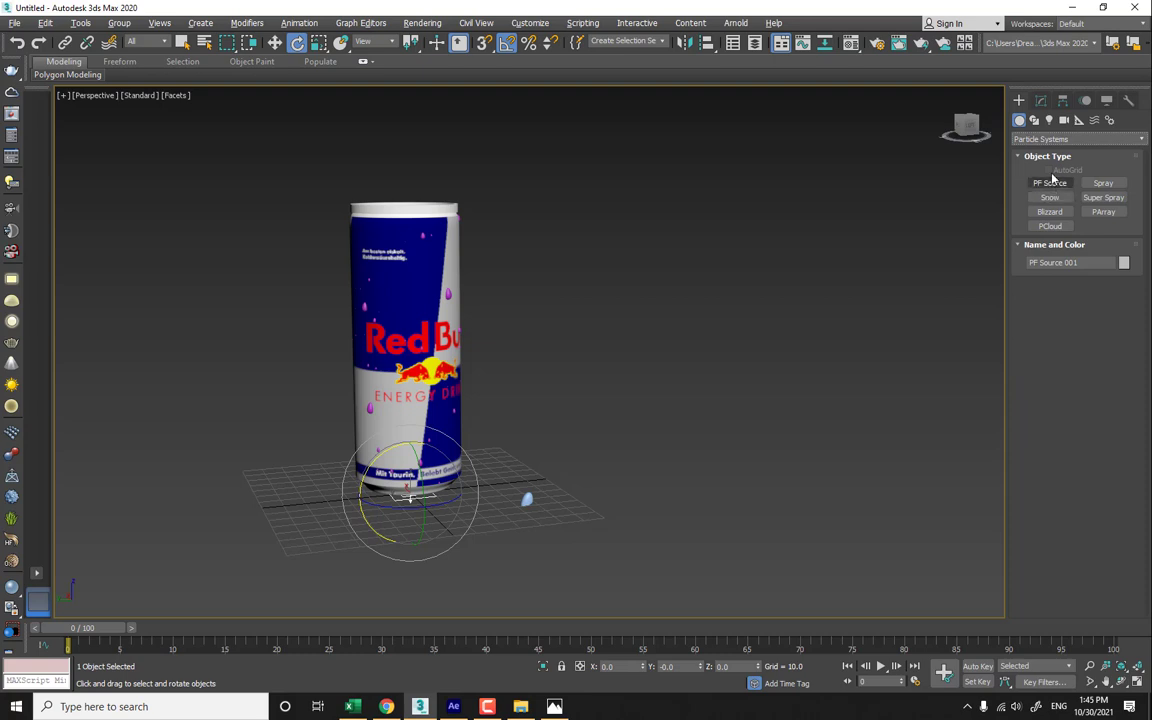
click(1054, 140)
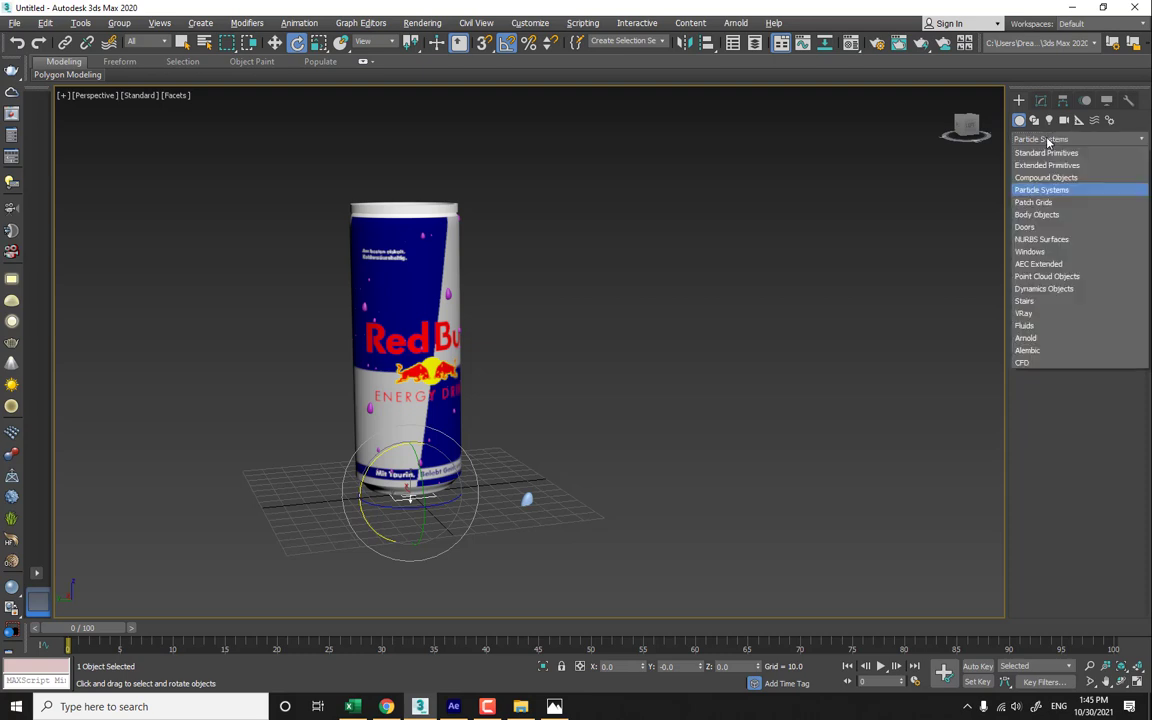
click(1044, 240)
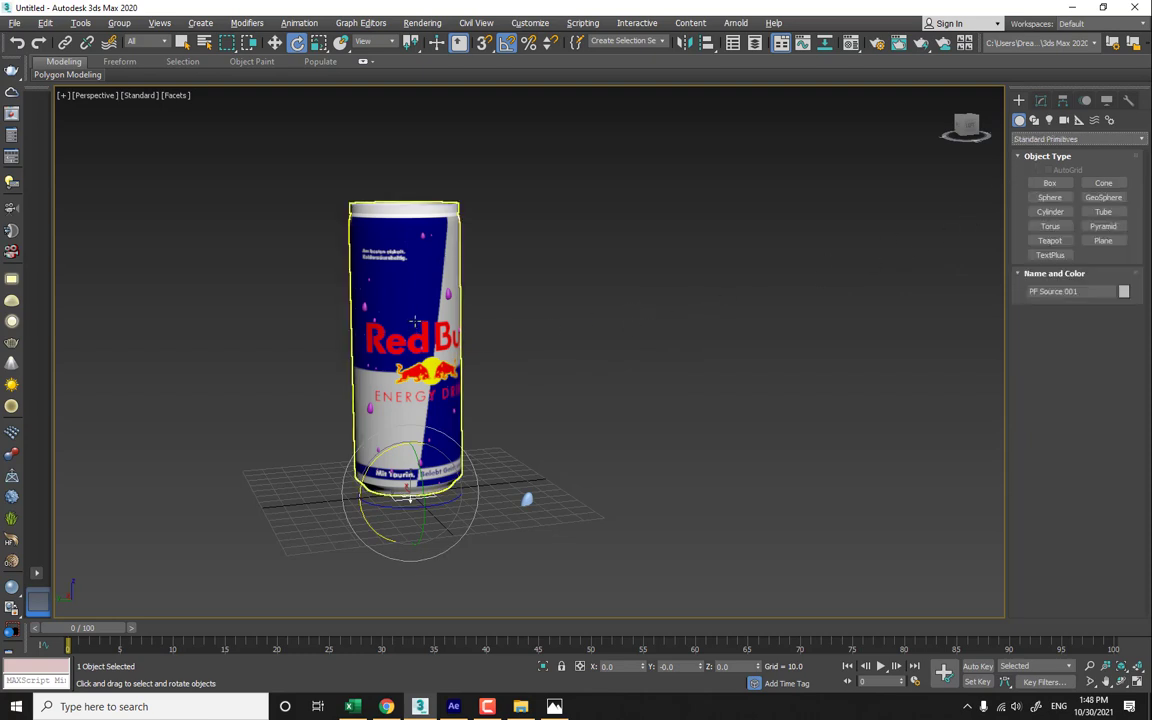
- Create a Mesher compound object in the empty area beside the can and open its parameters for editing
click(582, 469)
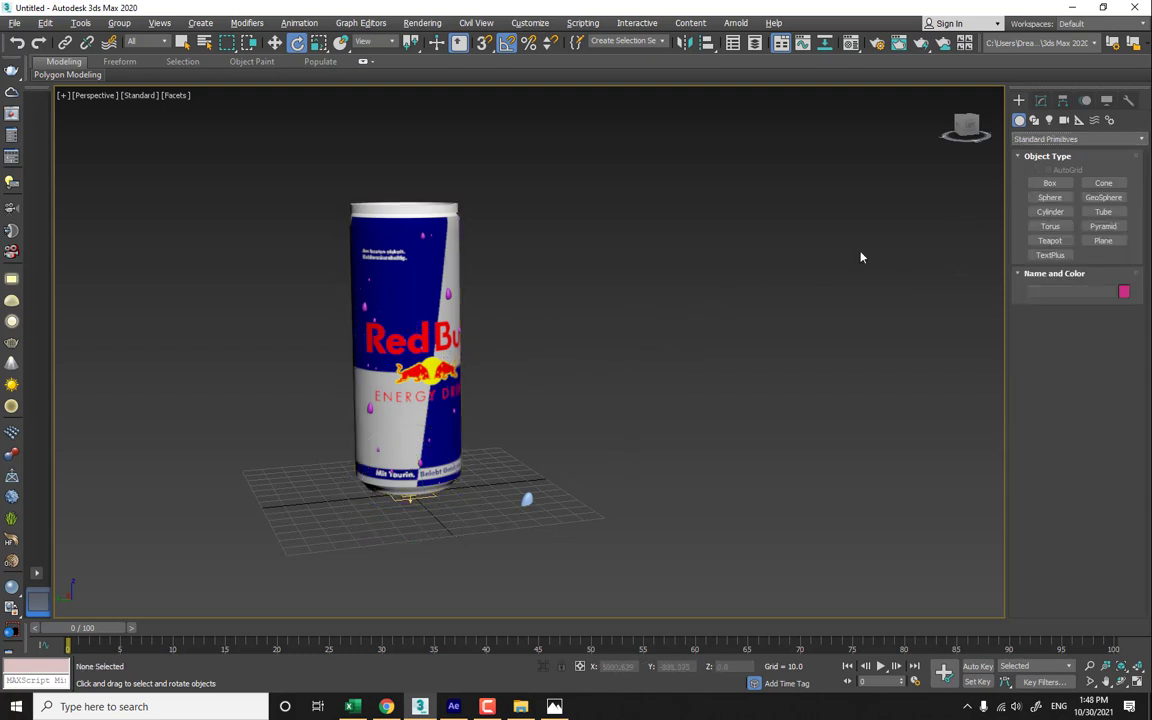
click(1045, 140)
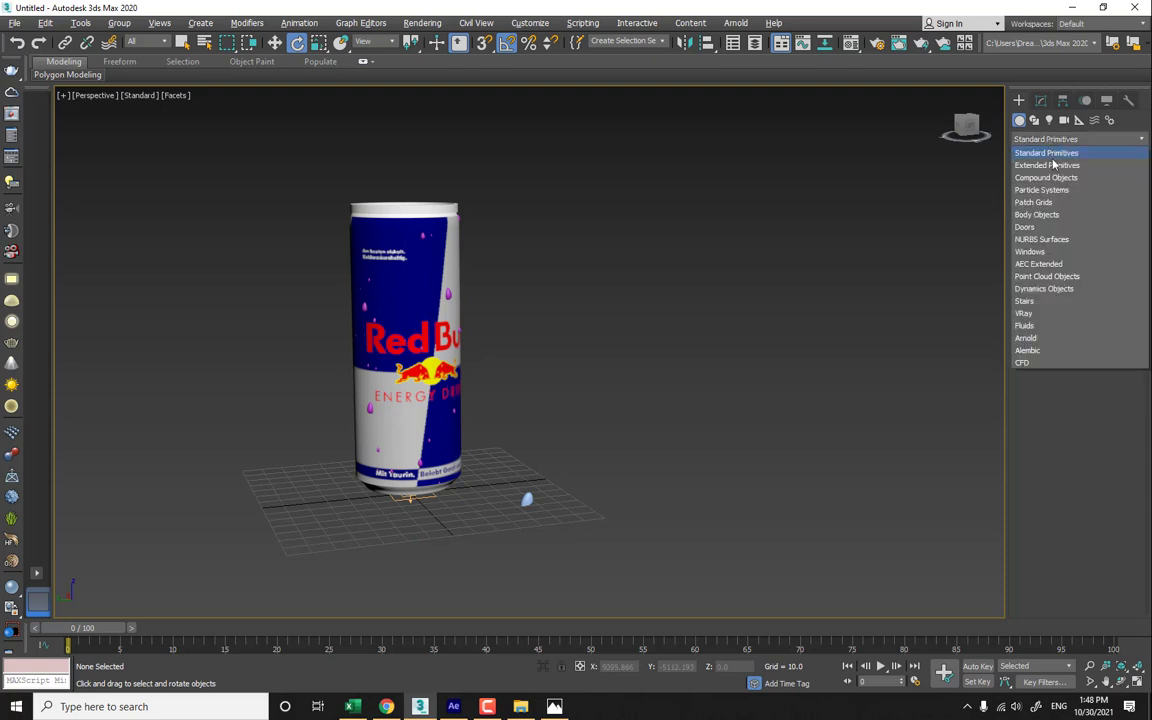
click(1058, 178)
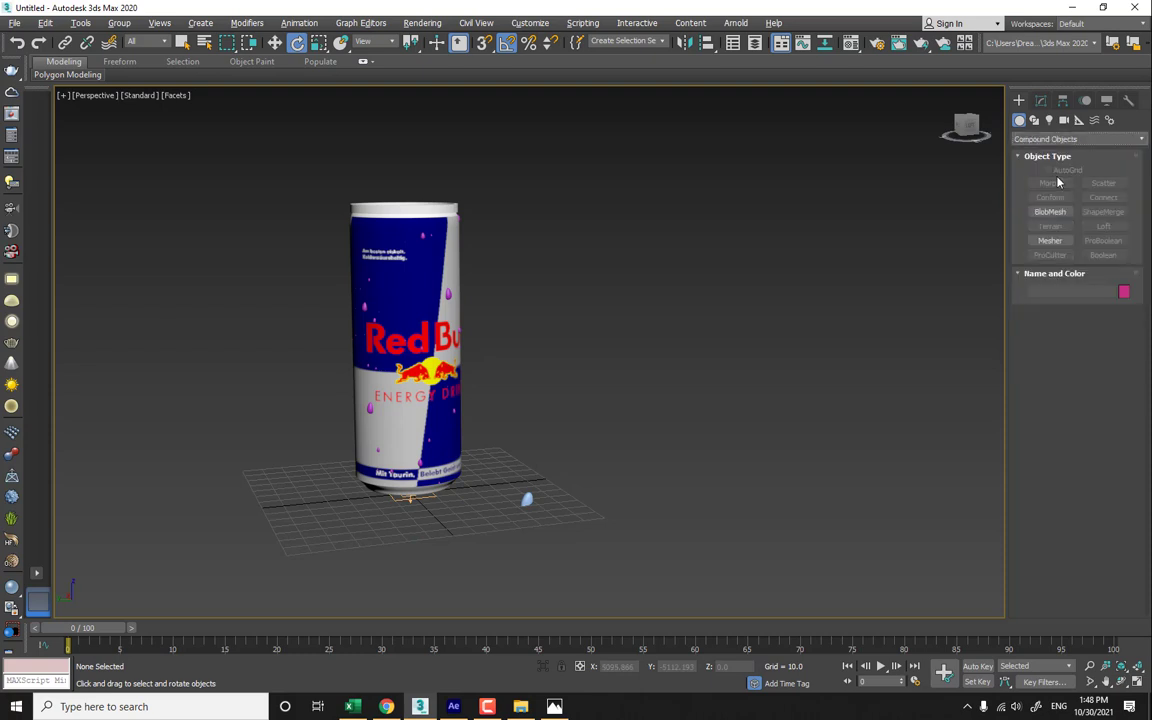
click(1049, 240)
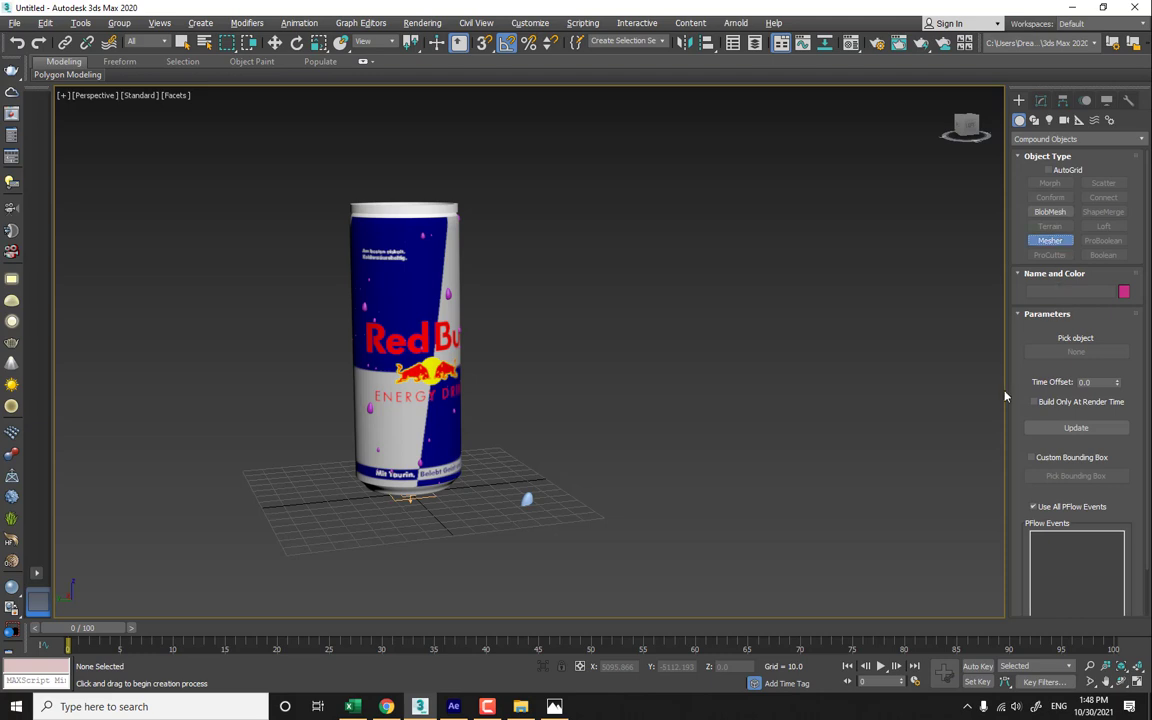
drag(920, 442, 930, 468)
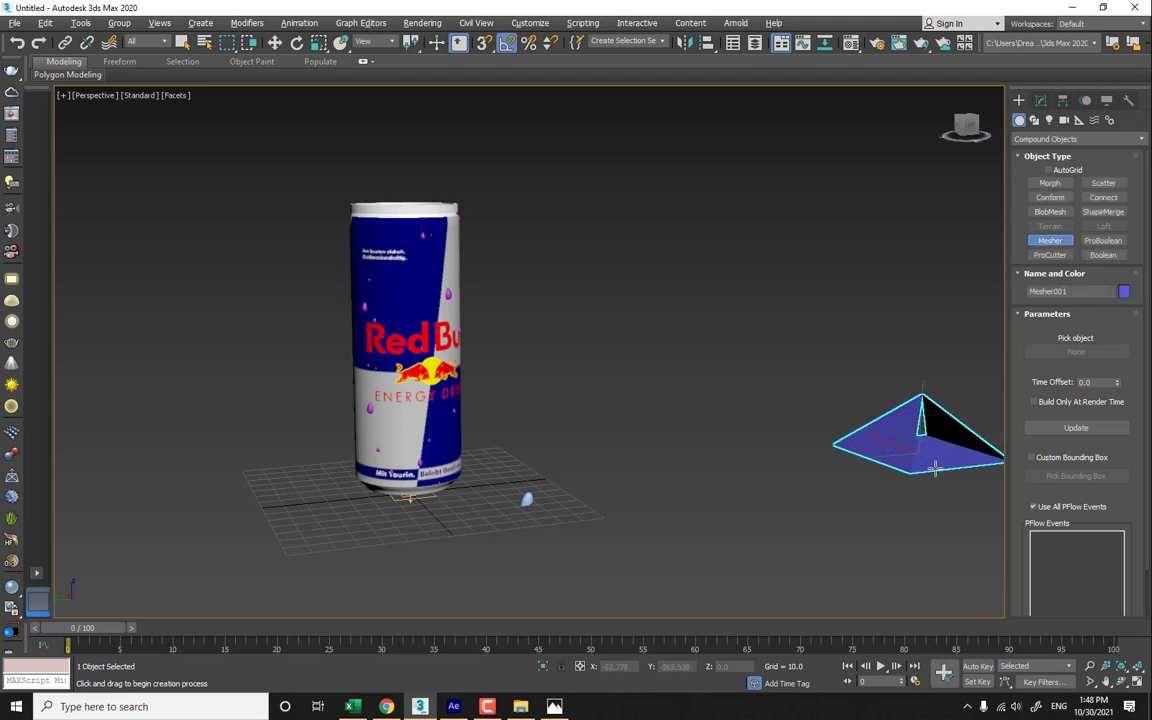
click(1041, 101)
click(1088, 321)
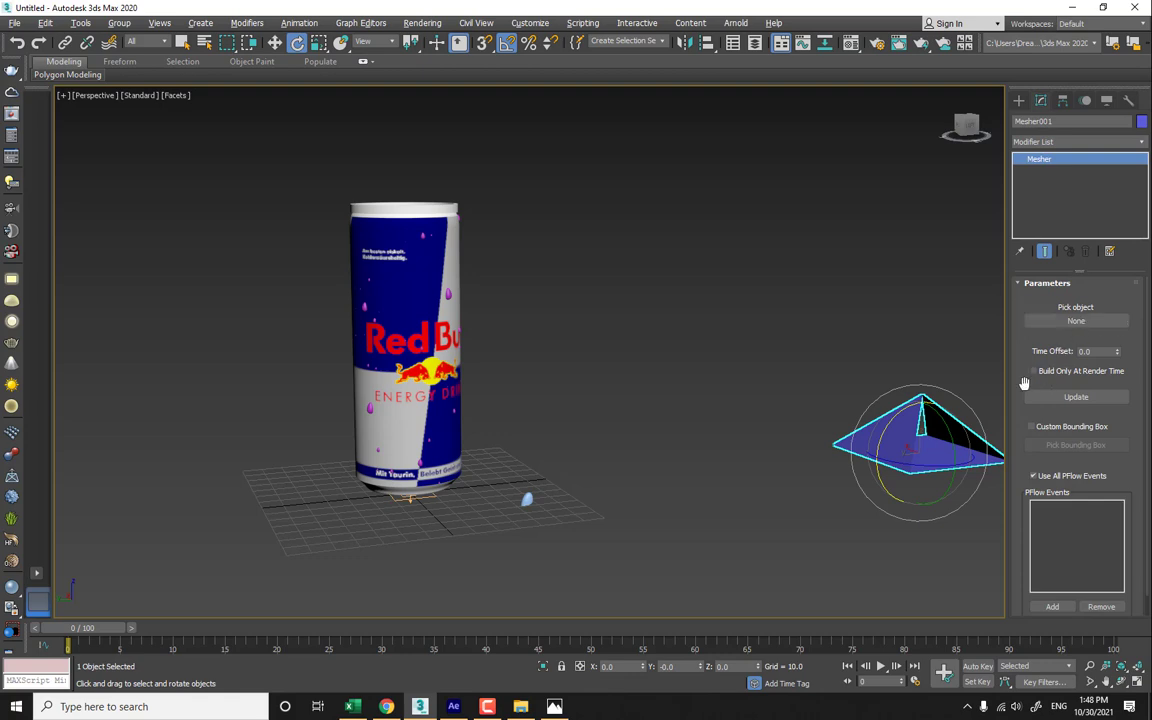
scroll(1022, 290, down, 1)
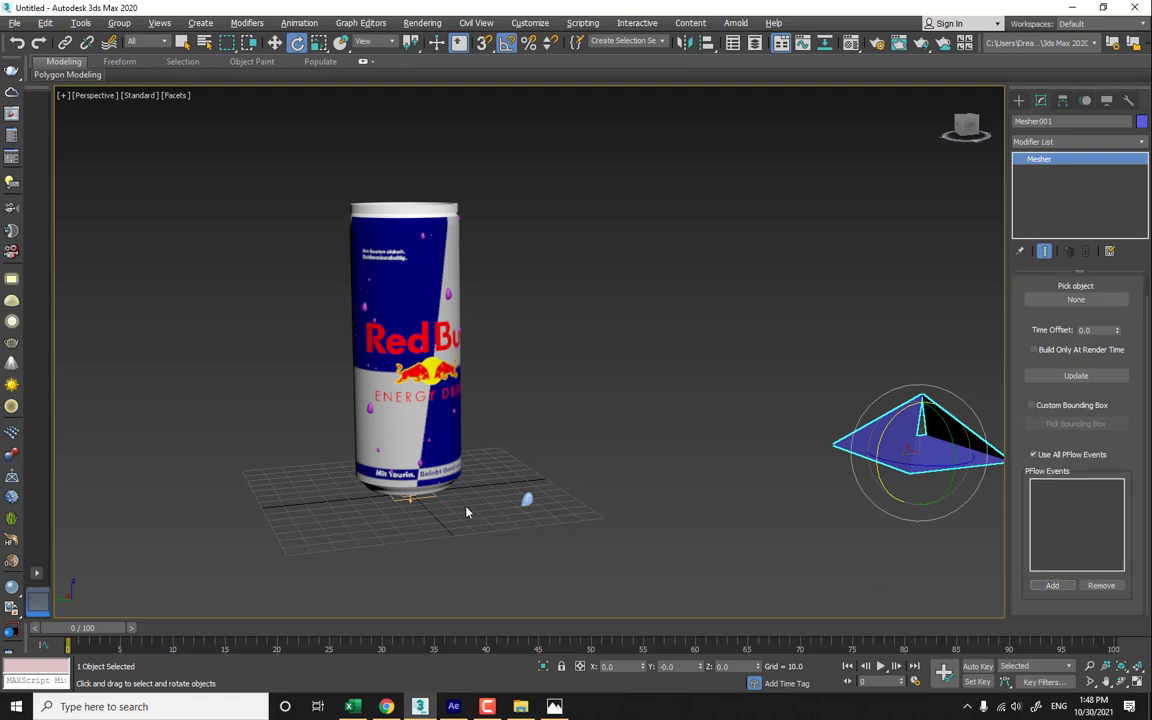
click(406, 496)
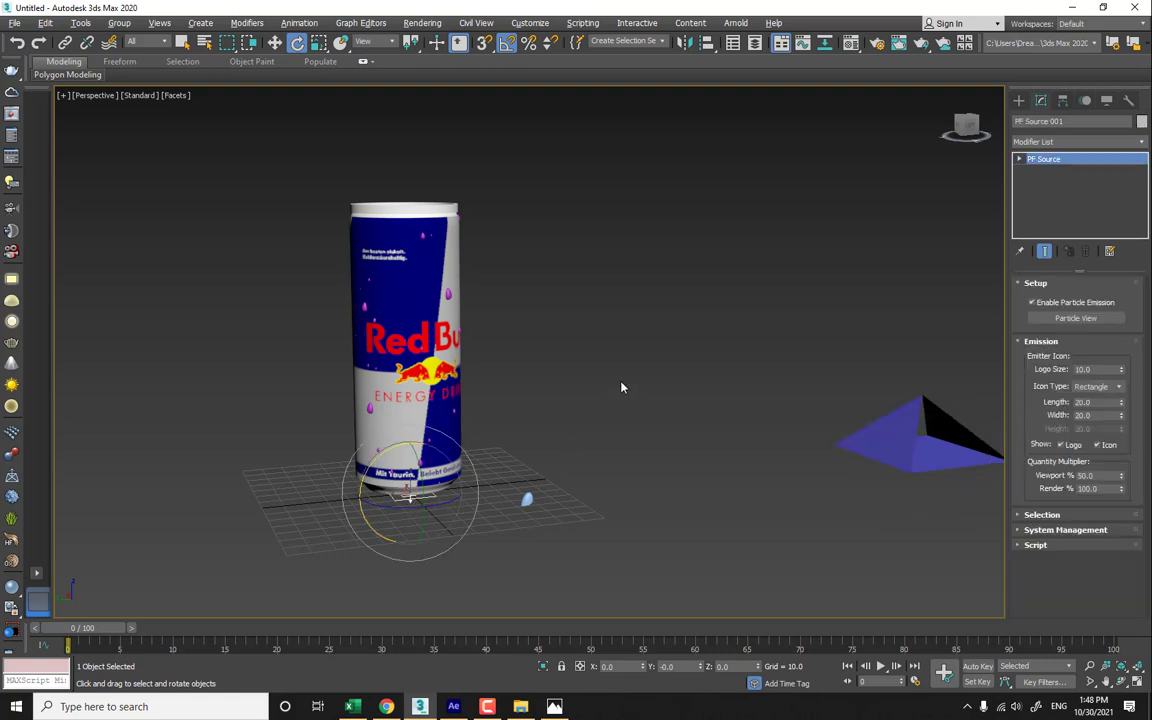
click(898, 419)
drag(1035, 457, 1017, 423)
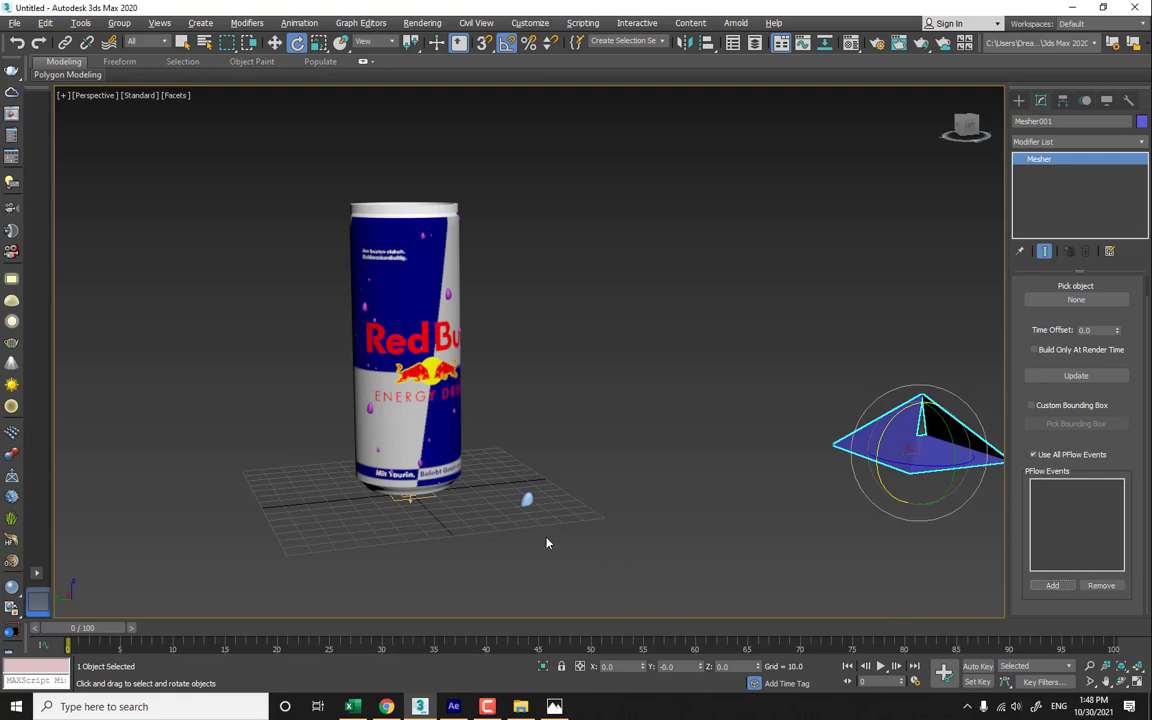
- Pick PF Source 001 as the Mesher's object so it generates a mesh of the droplets
click(1076, 299)
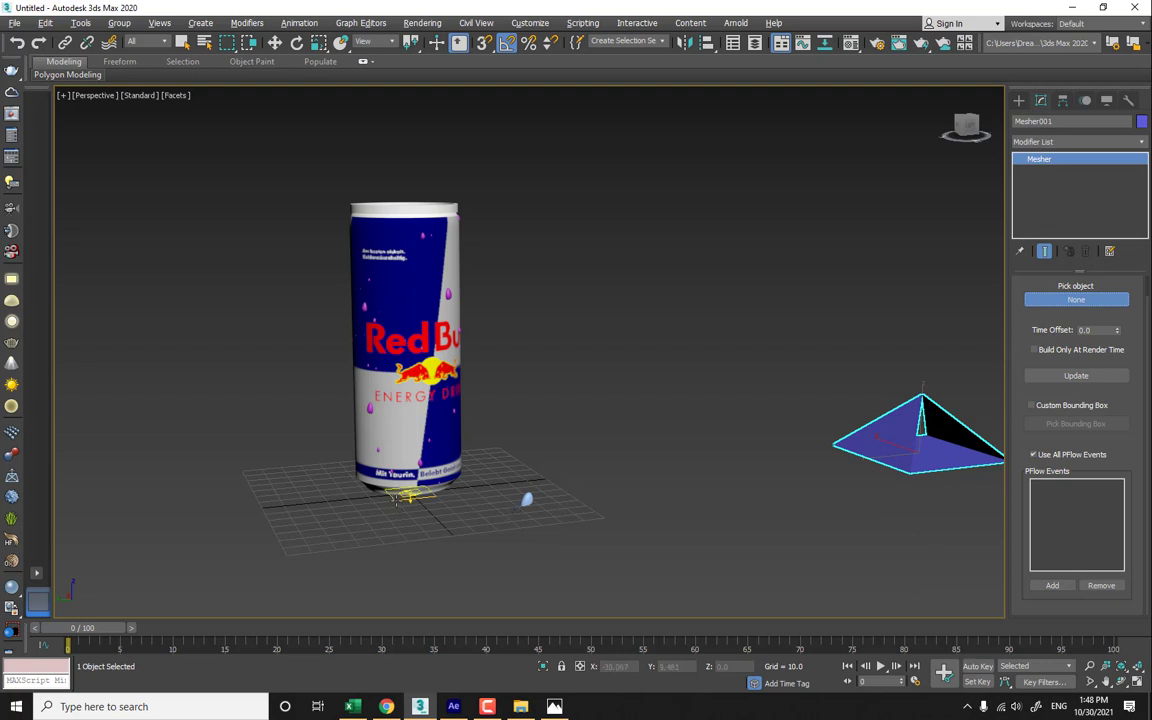
click(404, 498)
click(845, 418)
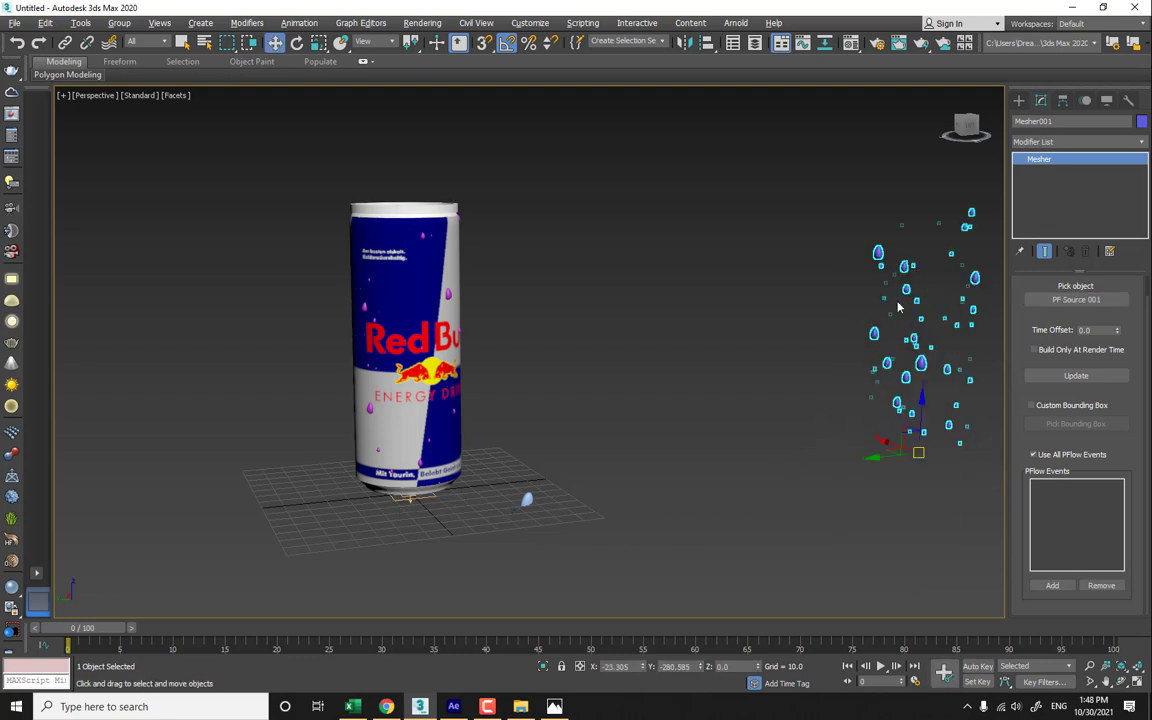
- Convert the Mesher to an Editable Poly and delete the original PF Source from the can
right_click(1018, 265)
mouse_move(930, 406)
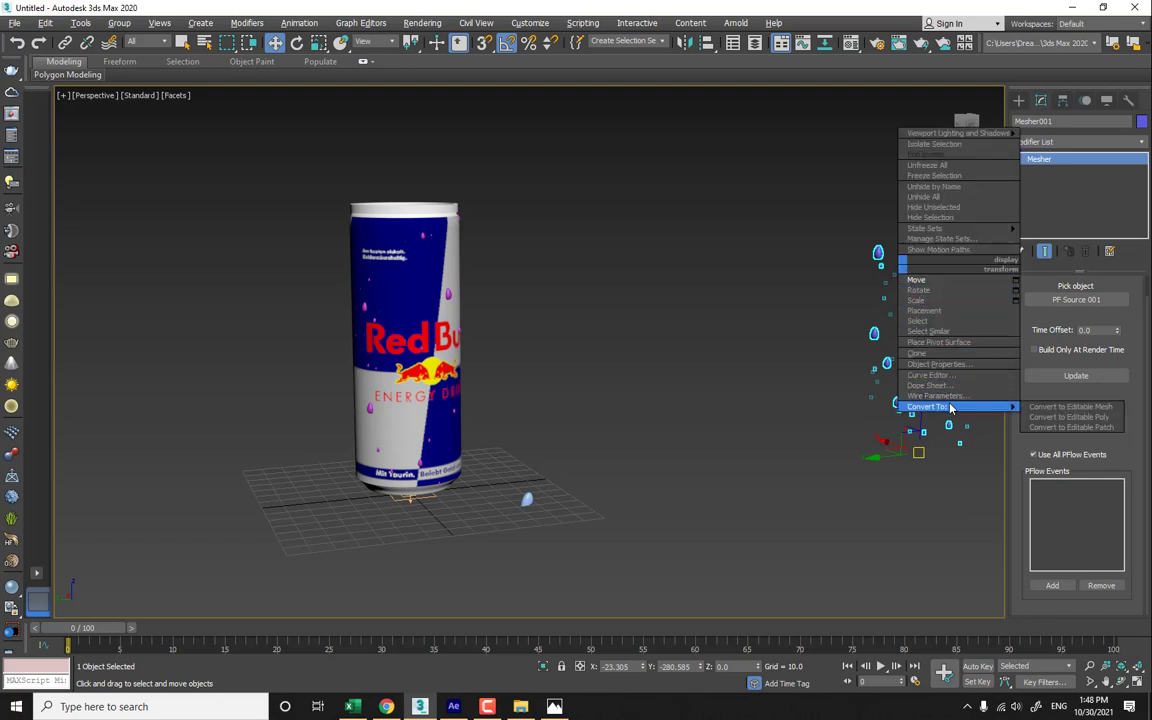
click(1068, 417)
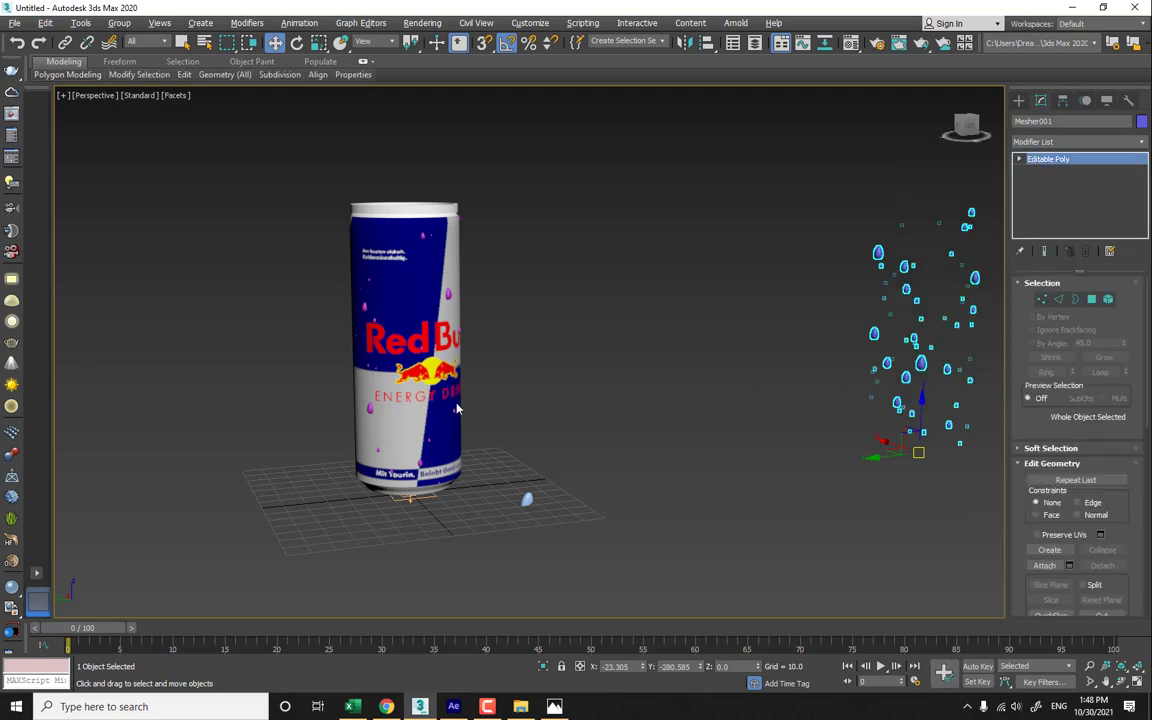
click(408, 500)
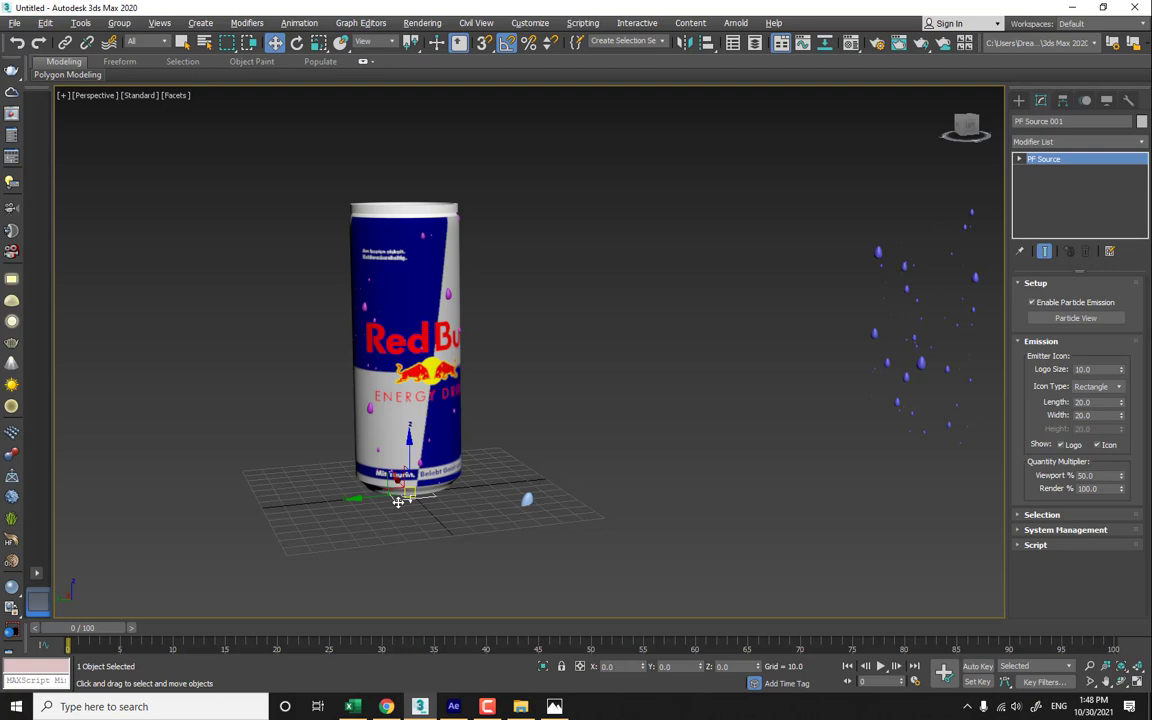
click(397, 501)
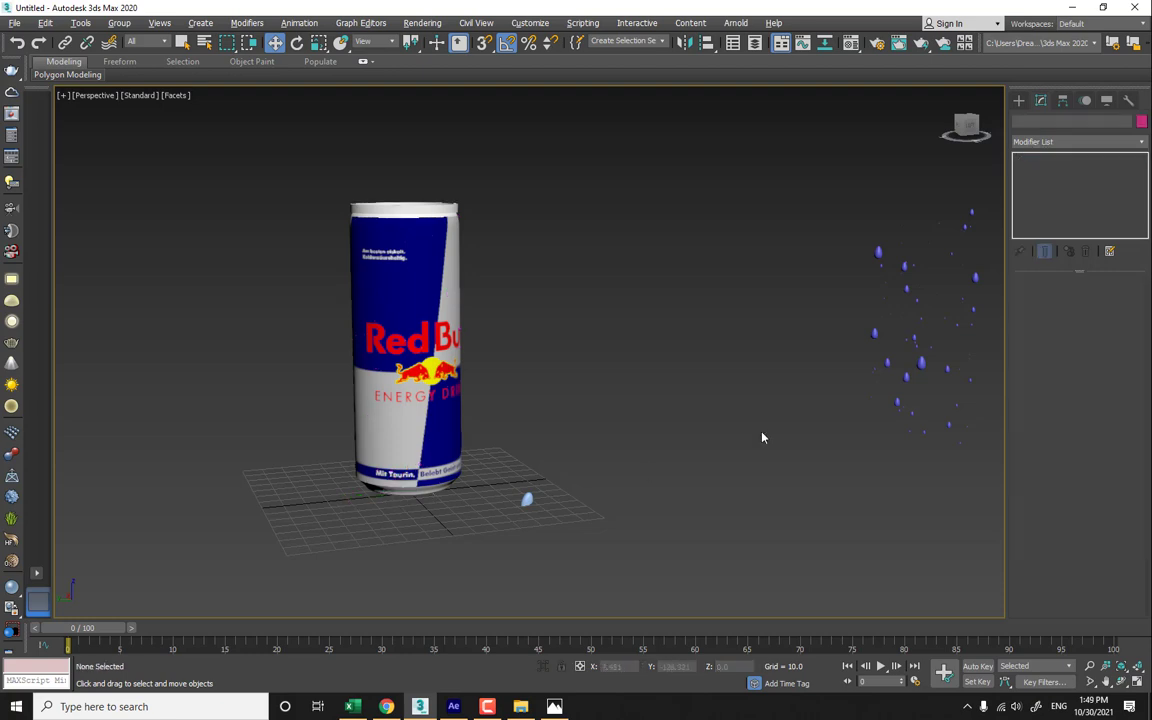
- Align the droplet mesh to the can on X, Y and Z, matching center to center
click(918, 276)
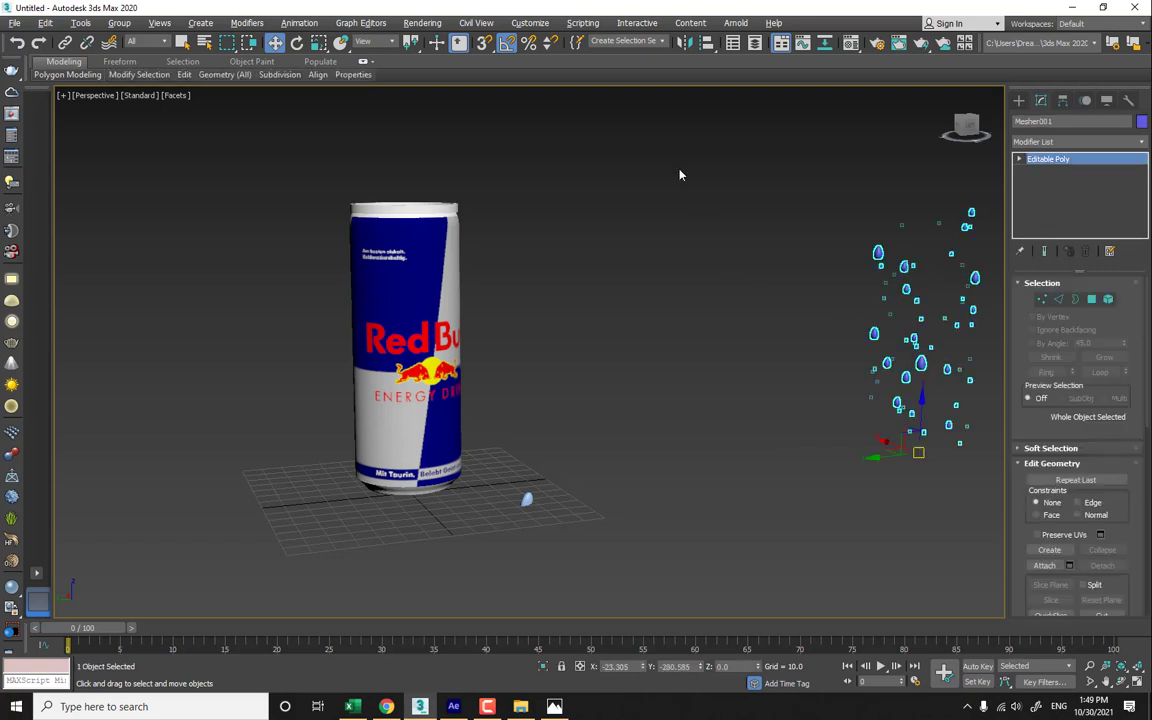
click(697, 45)
click(458, 257)
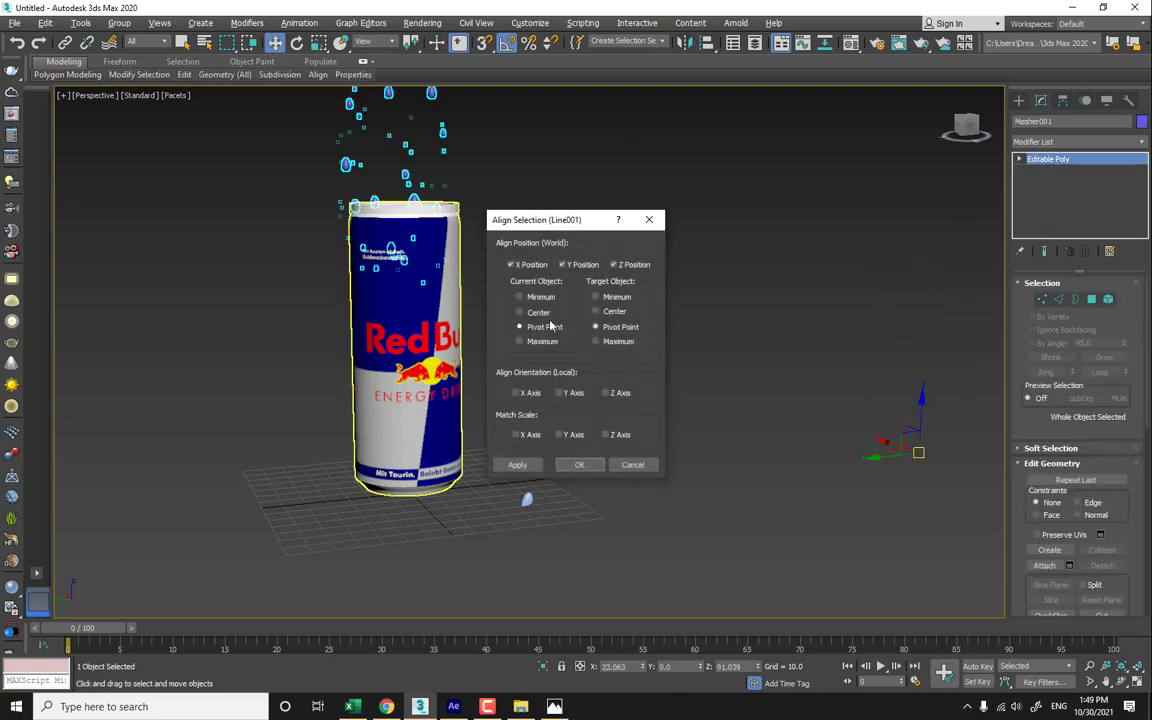
click(594, 326)
click(614, 312)
click(578, 465)
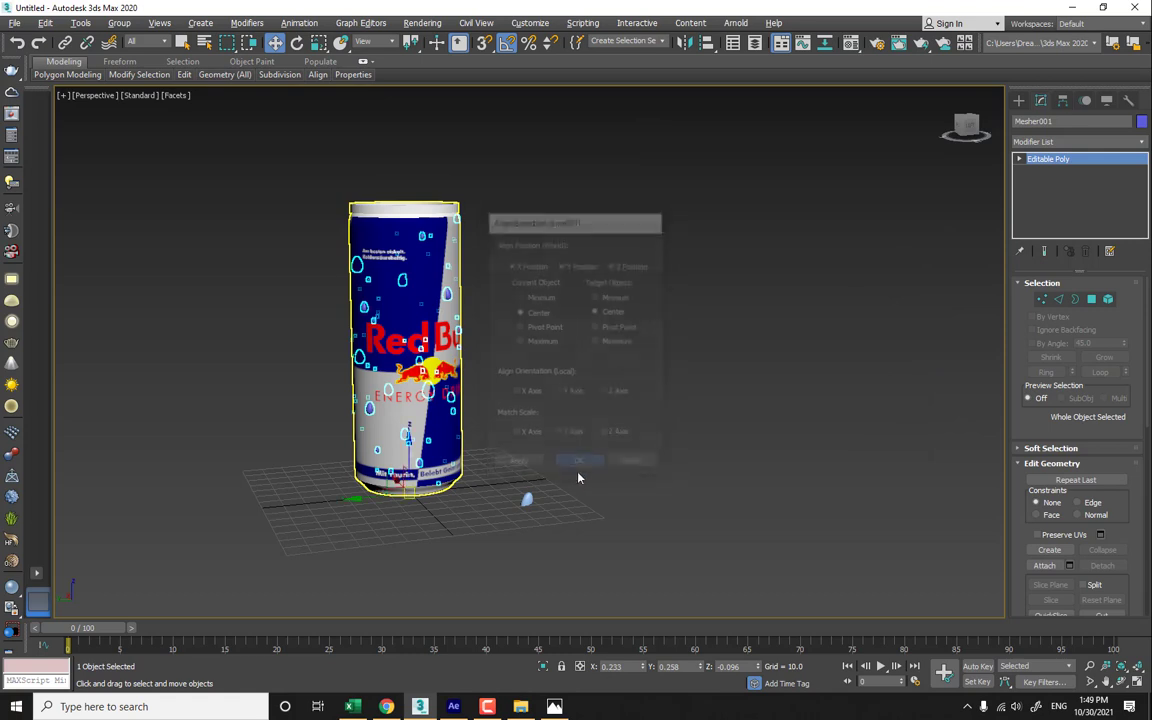
- Delete the single source droplet standing beside the can
key(Delete)
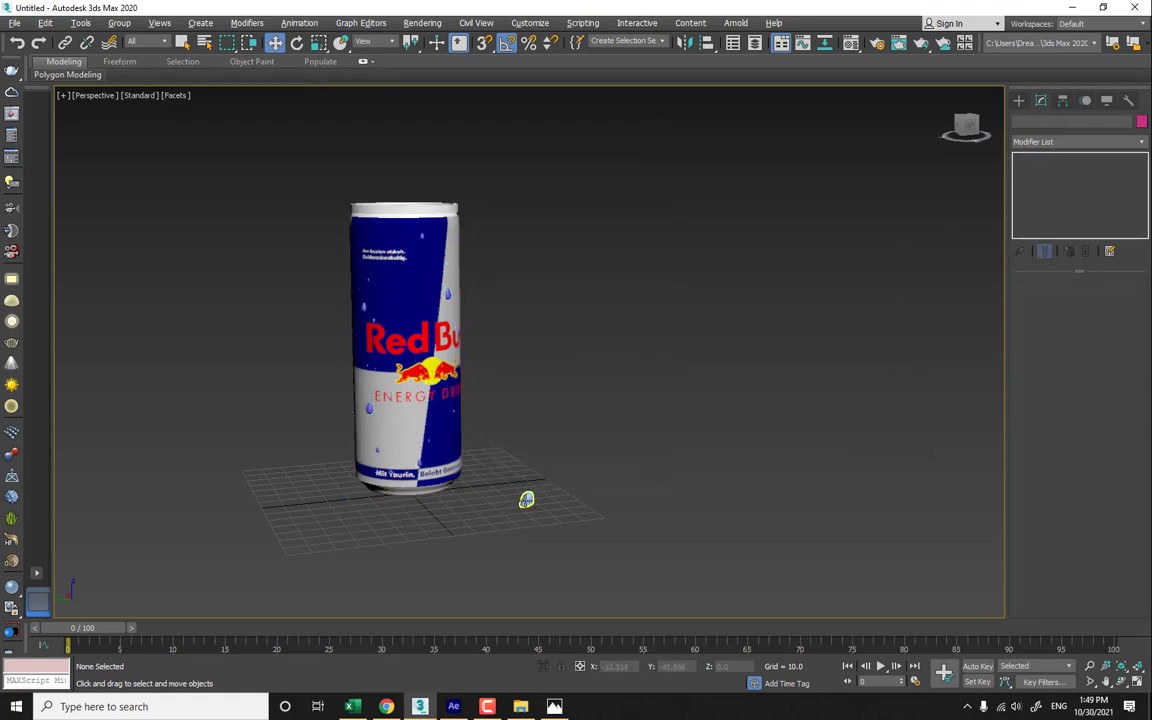
click(527, 499)
key(Delete)
- Select the can and droplet mesh and start exporting them to the Desktop as an OBJ file named TVC
key(ctrl+a)
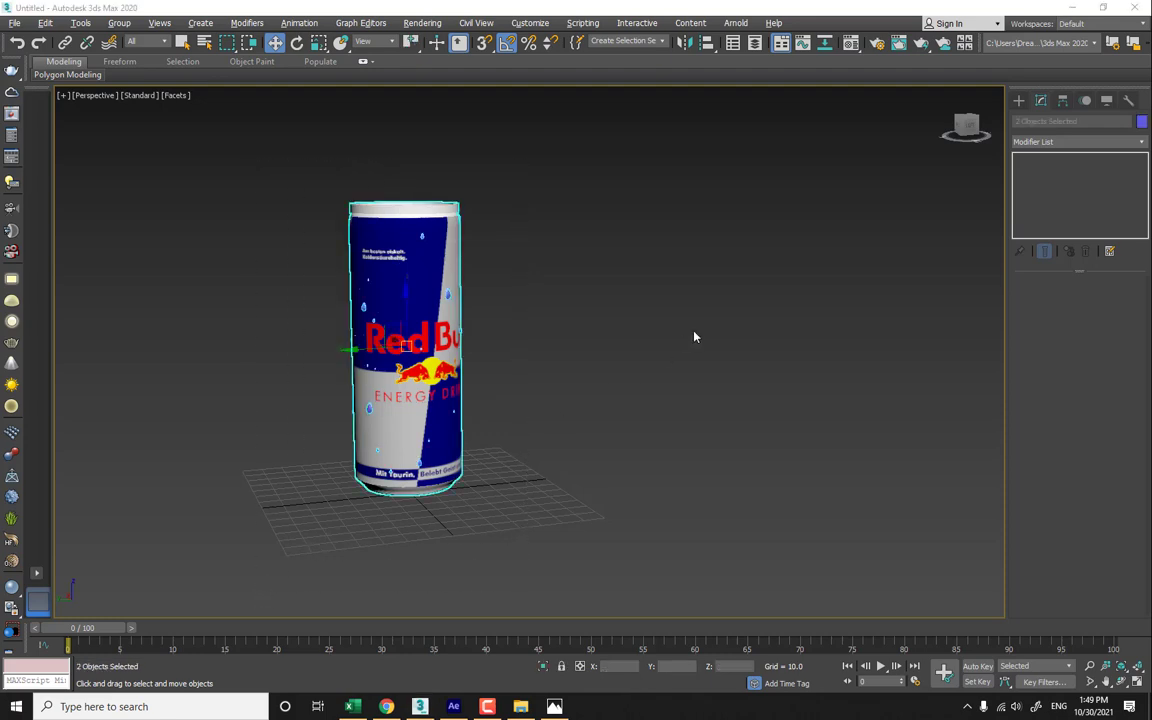
drag(594, 154, 246, 582)
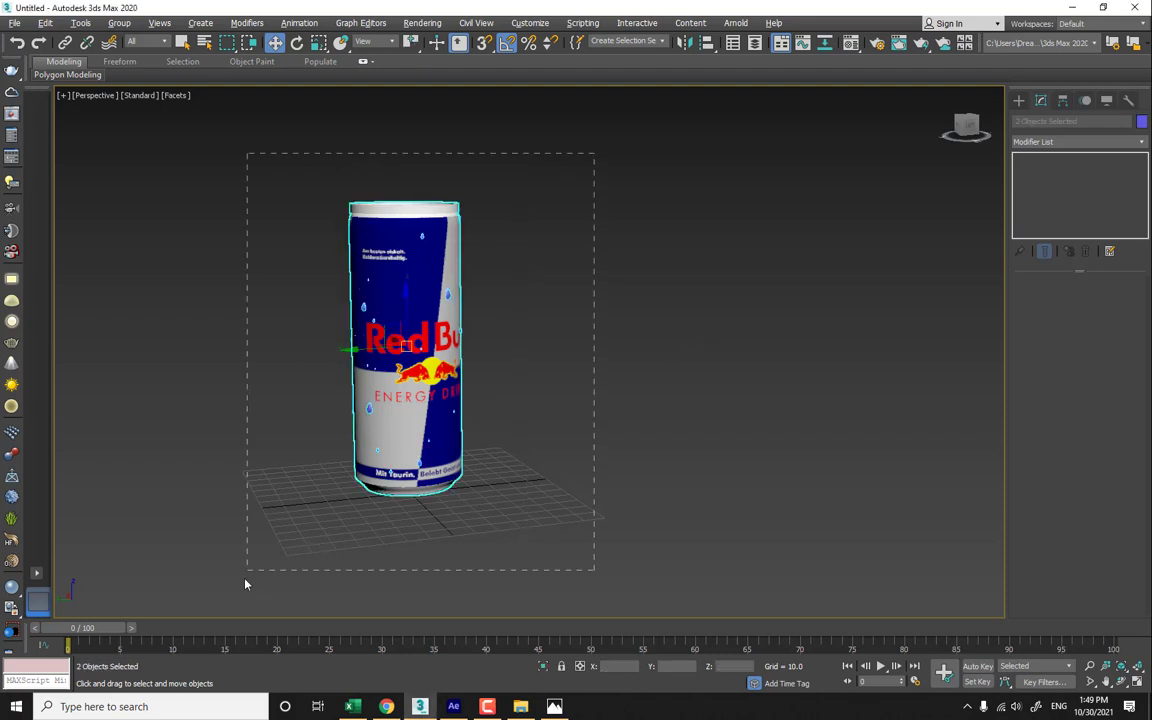
click(14, 22)
mouse_move(82, 230)
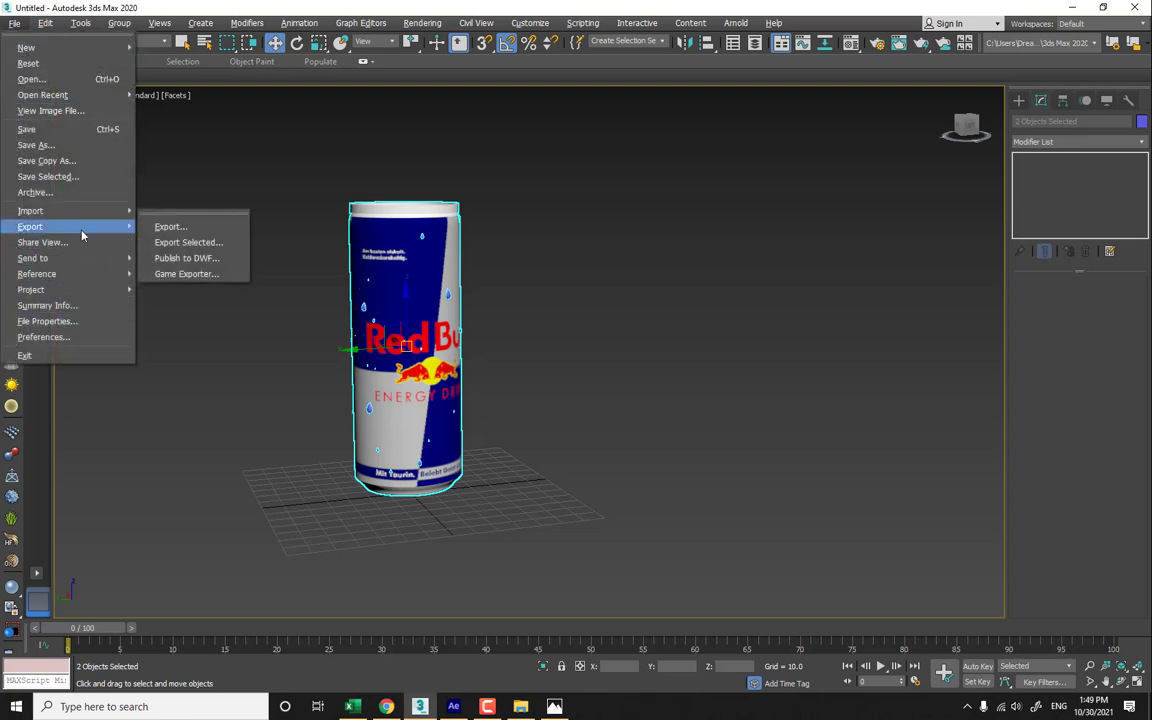
click(189, 231)
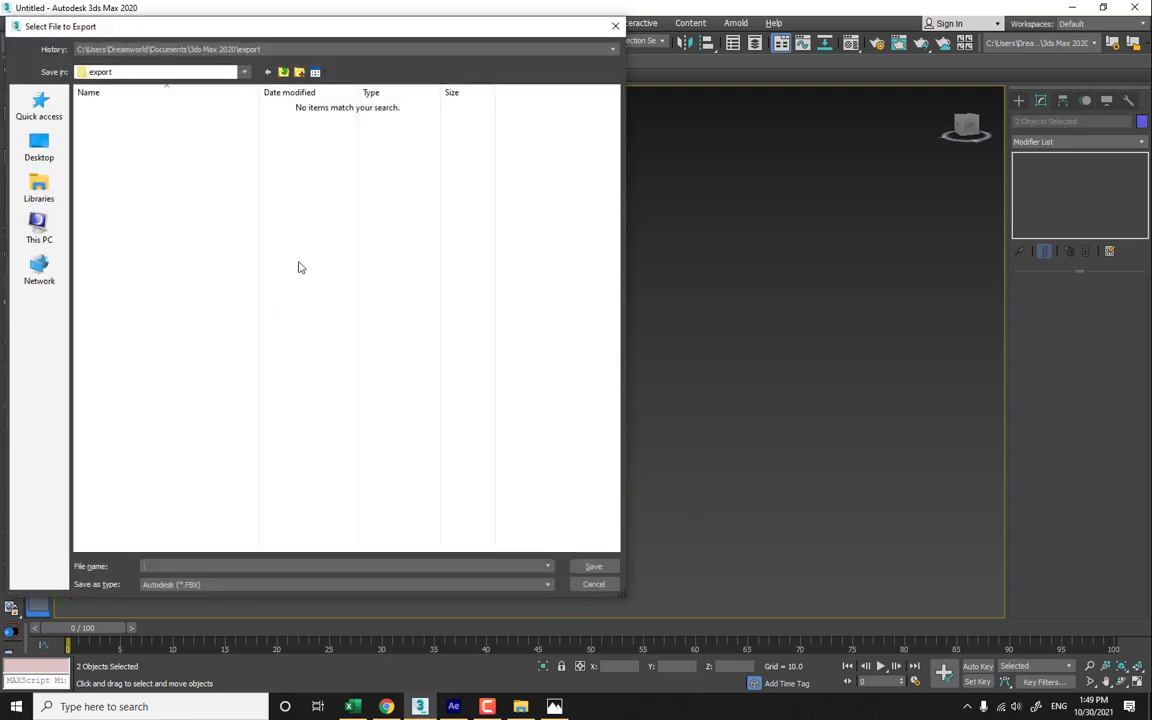
click(187, 584)
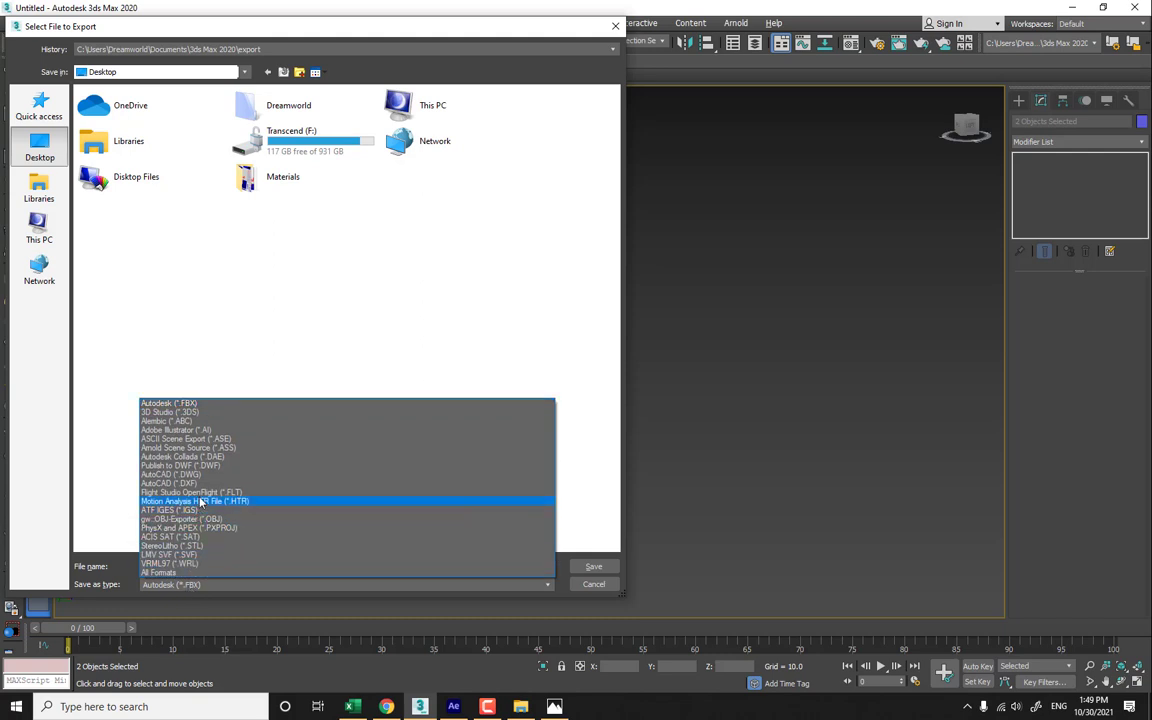
click(201, 520)
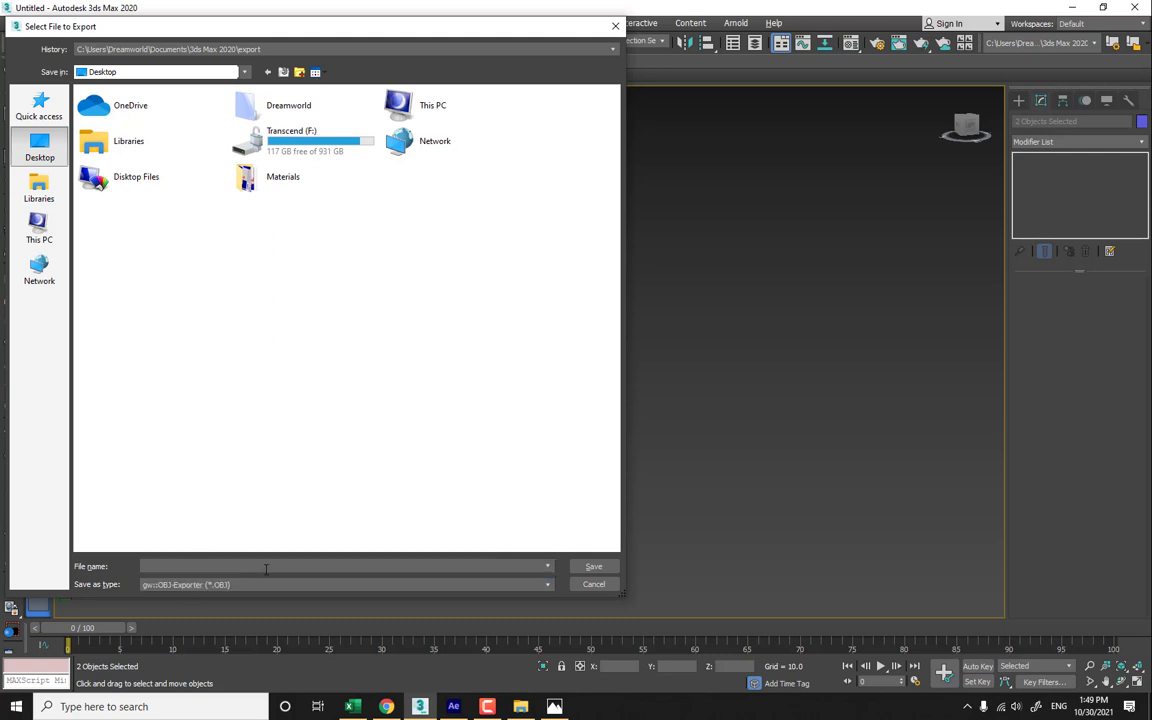
text(FFG)
key(Return)
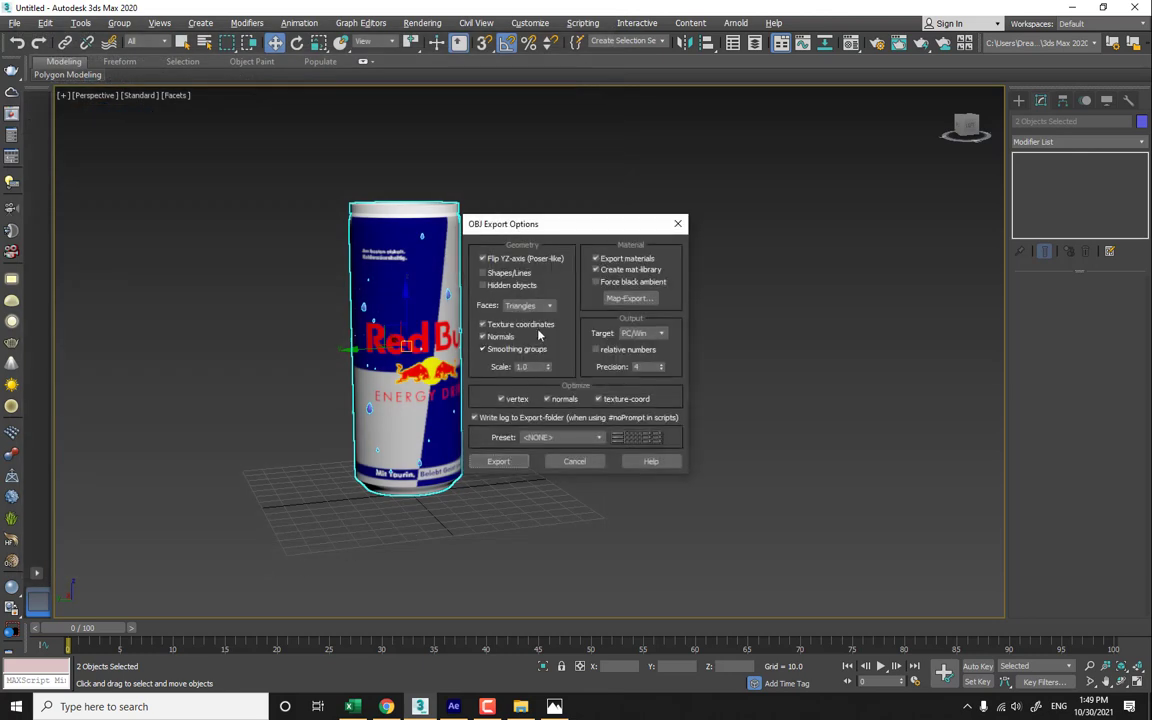
- Set the OBJ export's face type to Triangles, run the export and close its progress report
click(540, 305)
click(545, 314)
click(503, 462)
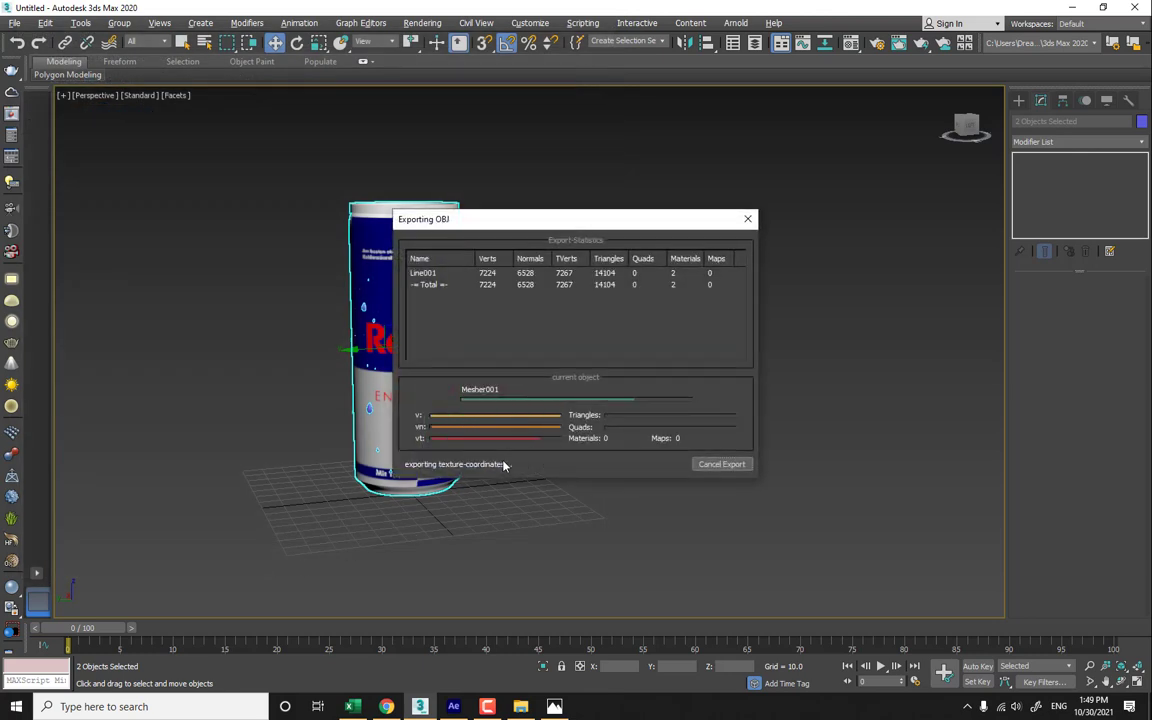
click(720, 466)
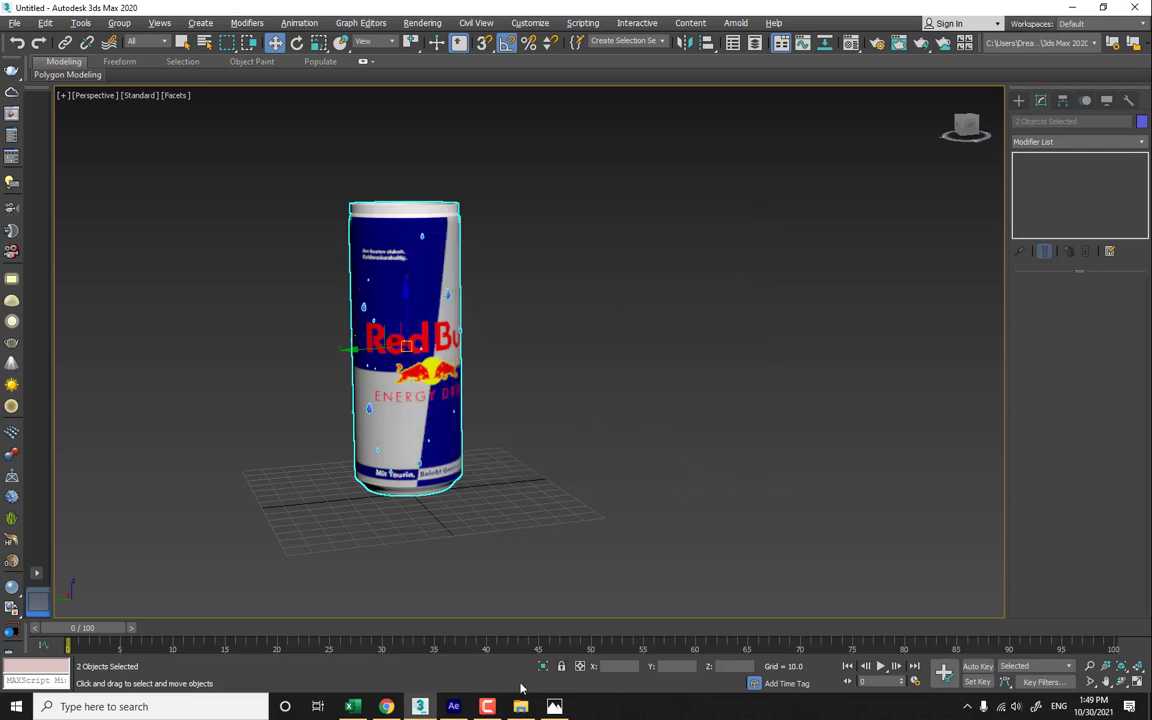
- Switch to After Effects and create a 7-second HDV/HDTV 720 29.97 composition of 1280 x 720 px, named Tvc
click(453, 706)
click(565, 316)
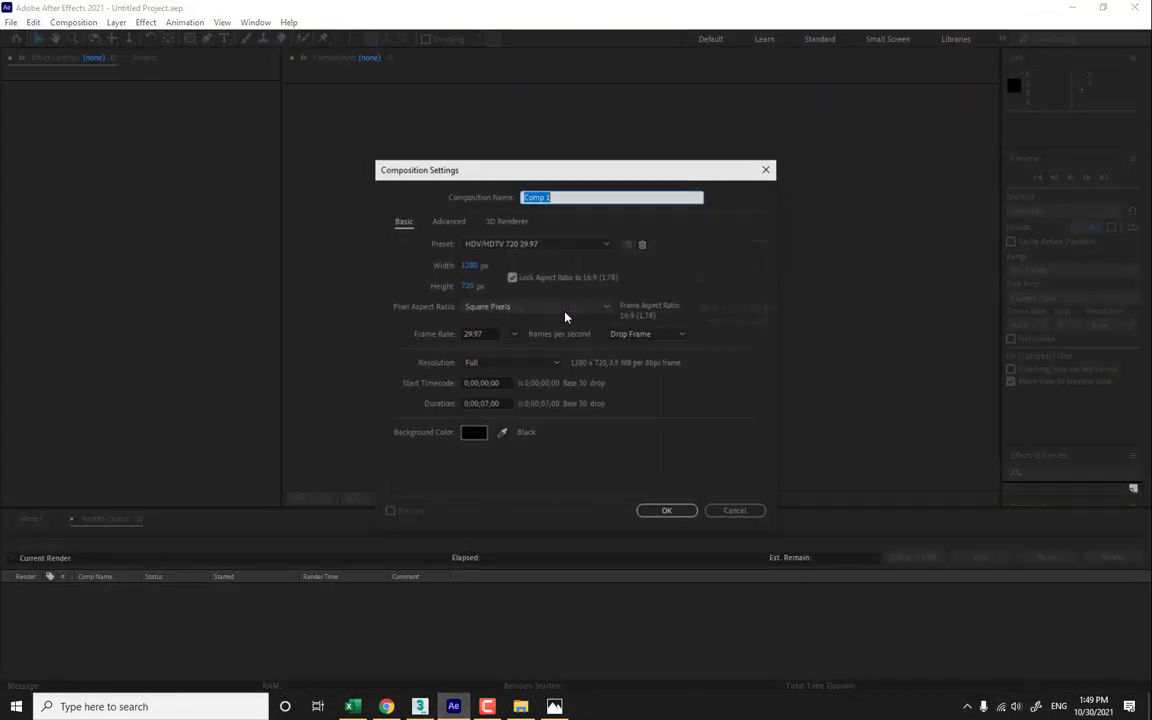
text(Tvfc)
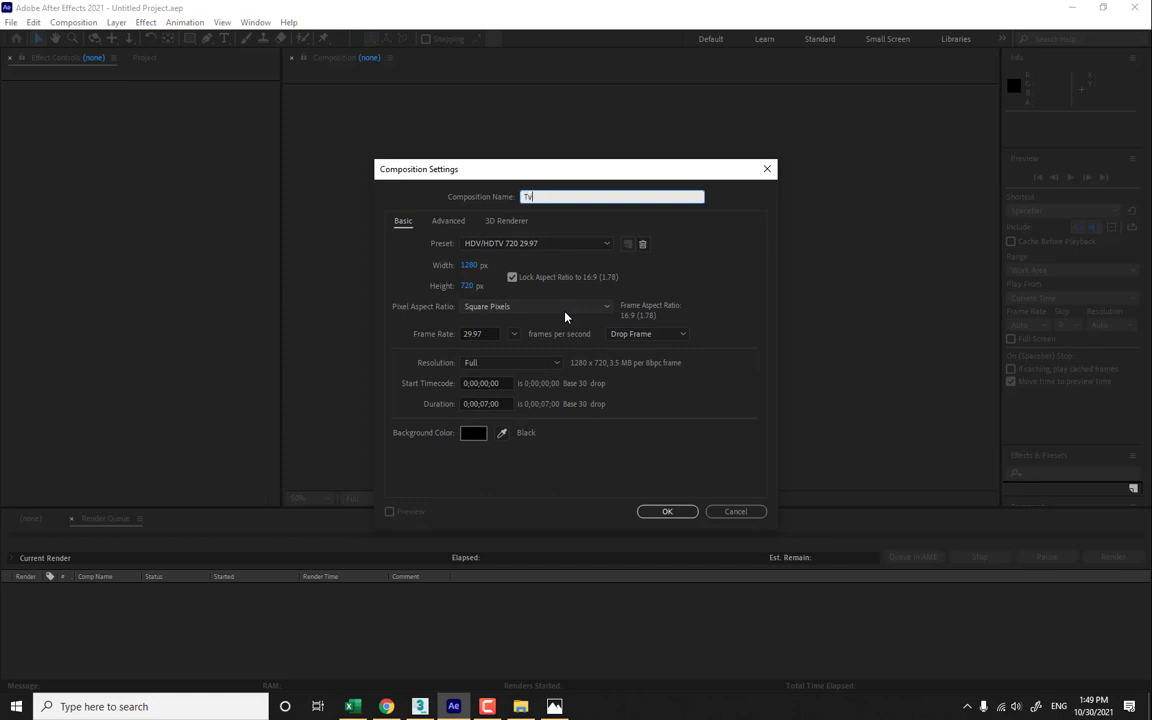
key(Return)
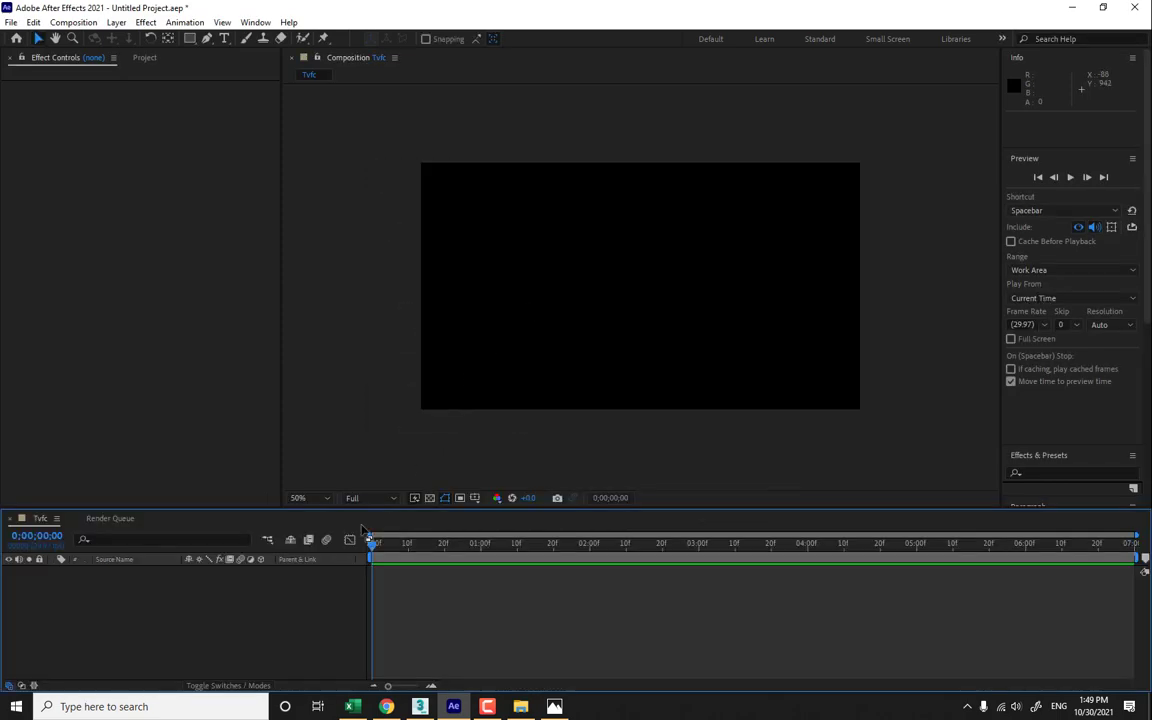
key(ctrl+k)
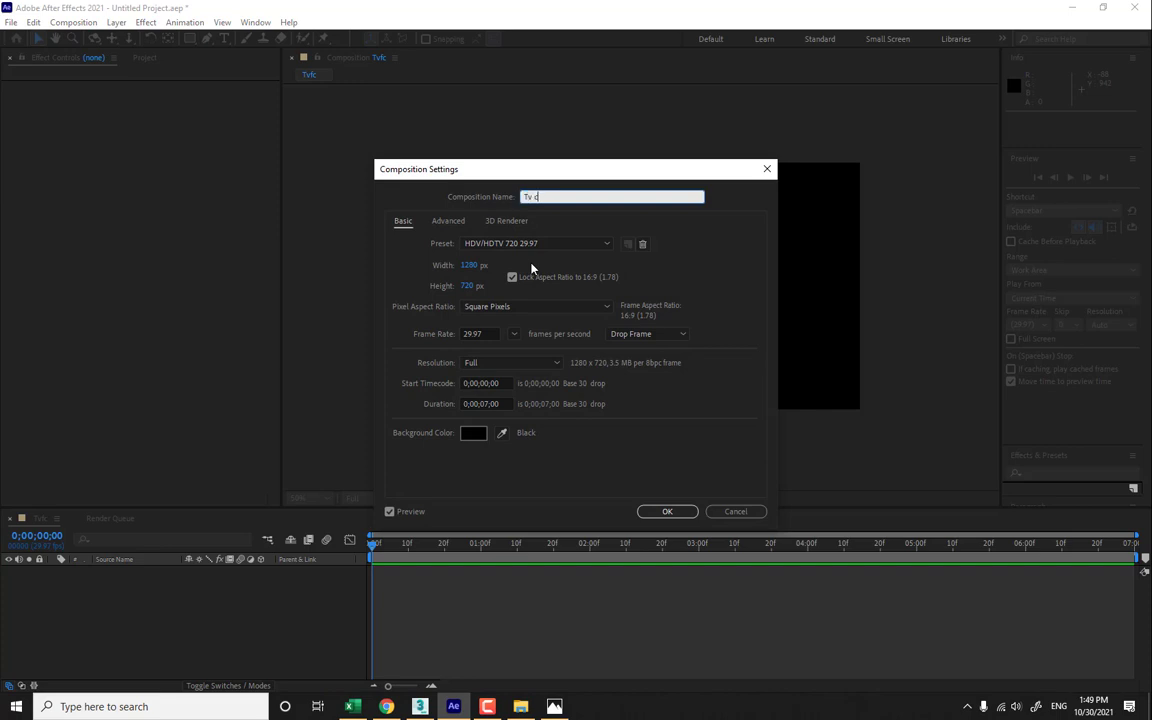
text(Tvc)
key(Return)
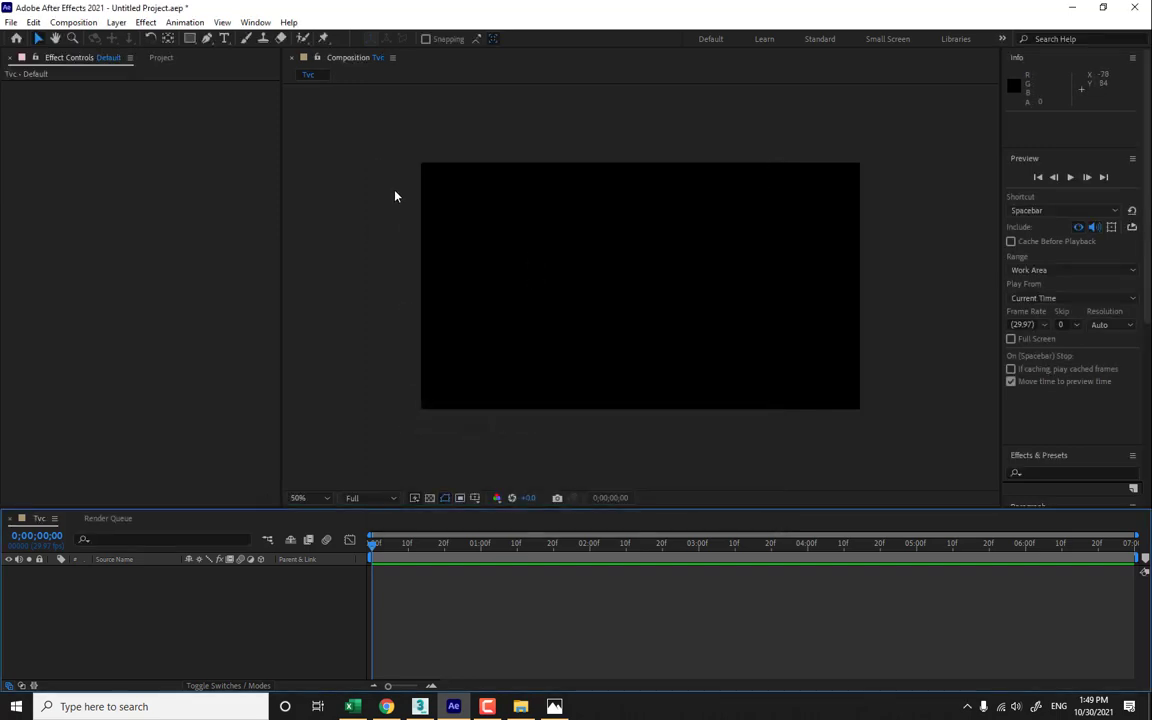
- Add a composition-size black solid and apply the Video Copilot Element effect to it
key(ctrl+y)
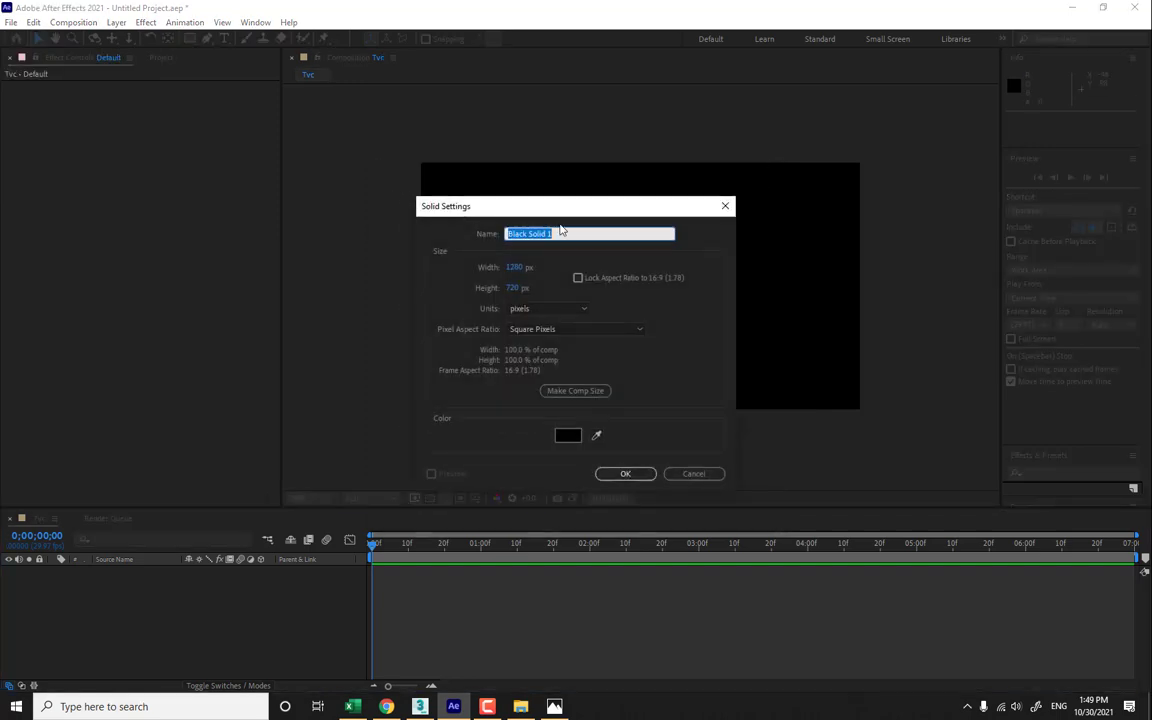
key(Return)
click(146, 22)
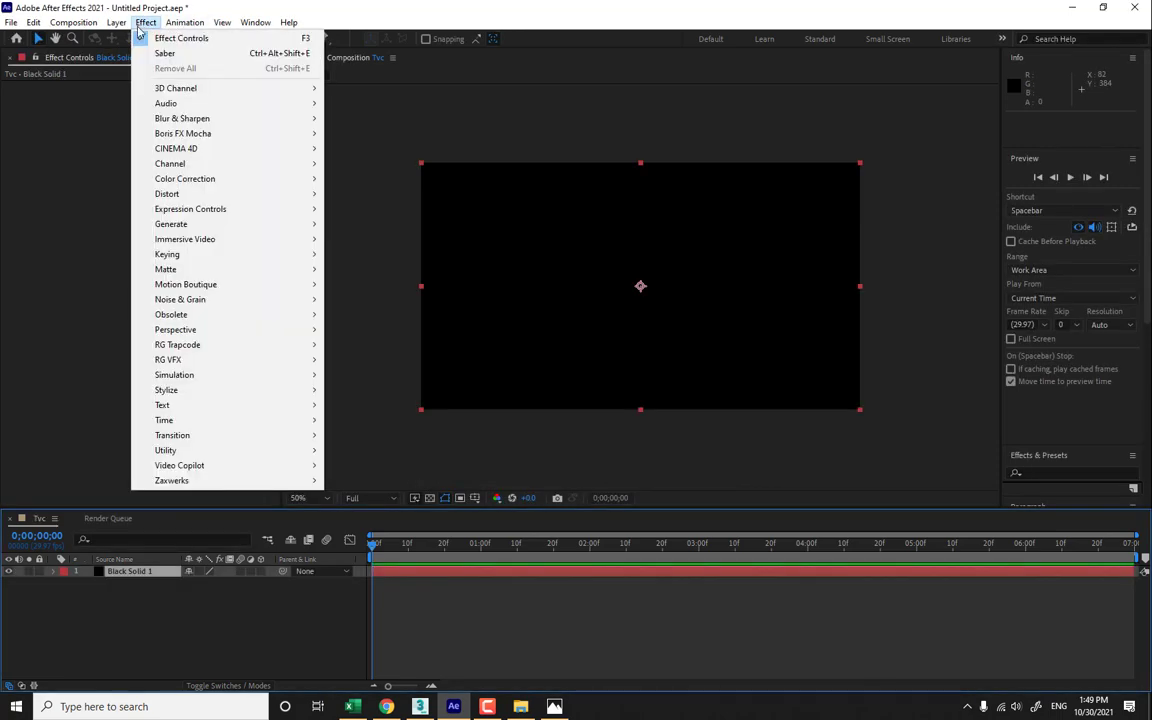
mouse_move(231, 466)
click(365, 466)
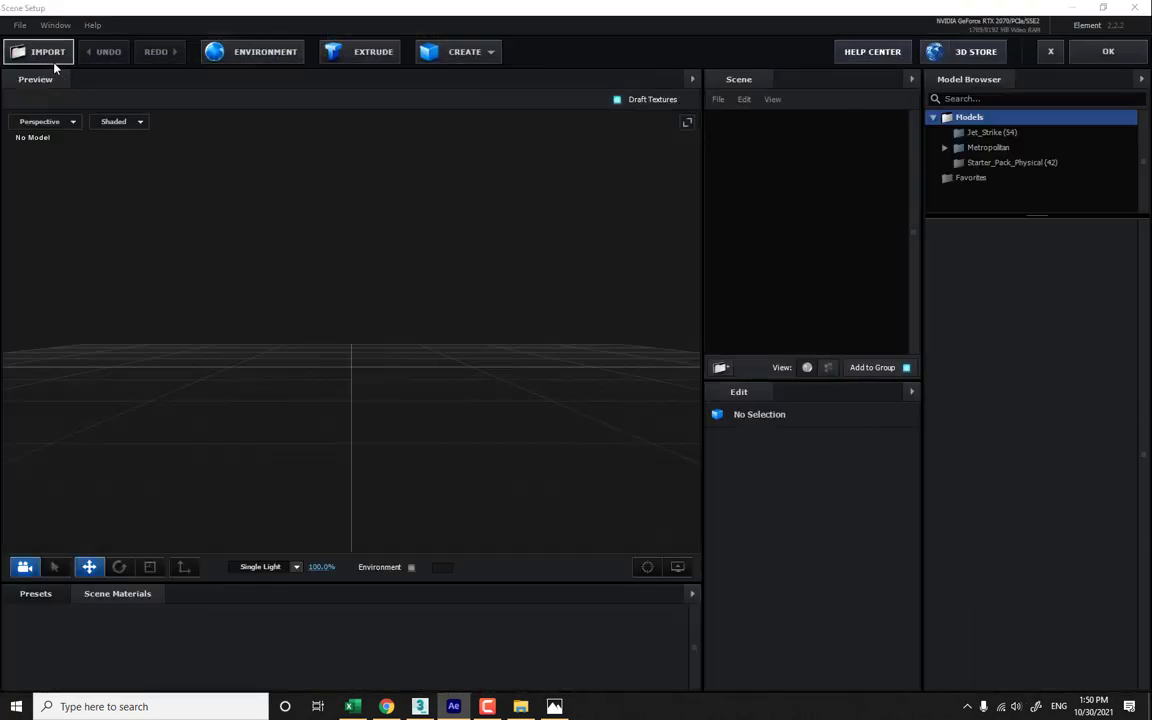
- Import TVC.obj into Element's Scene Setup with the Physical Shader and Model Center alignment, and inspect the can
click(54, 67)
double_click(311, 145)
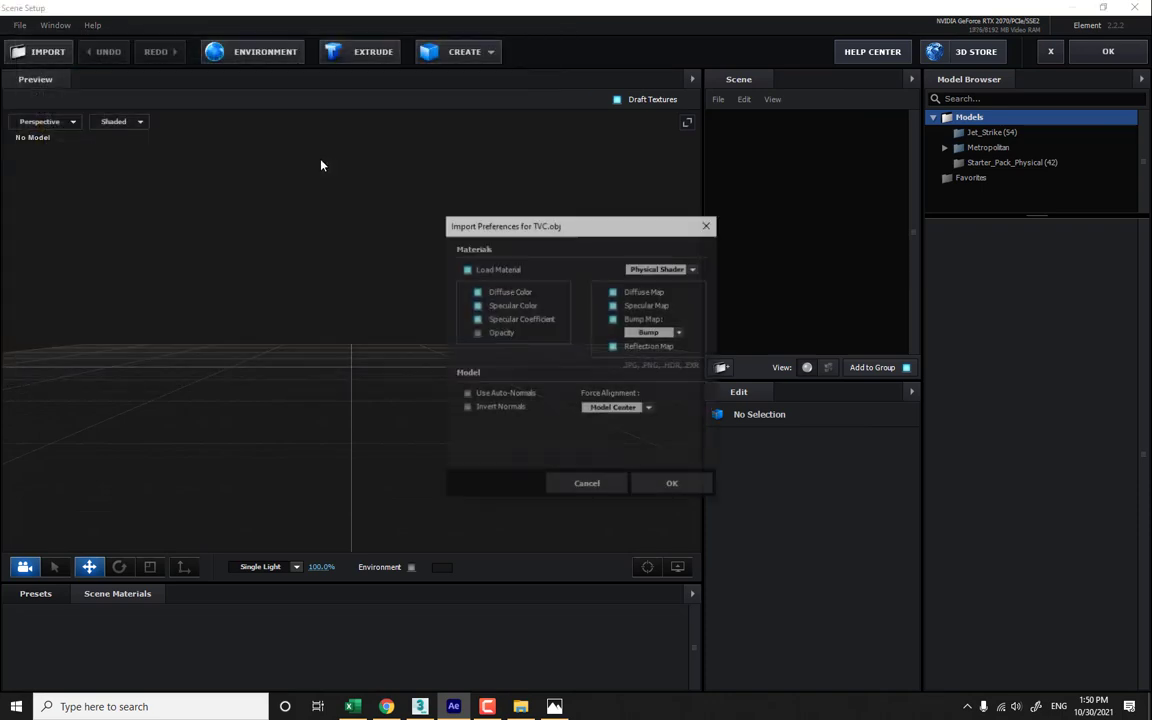
click(672, 483)
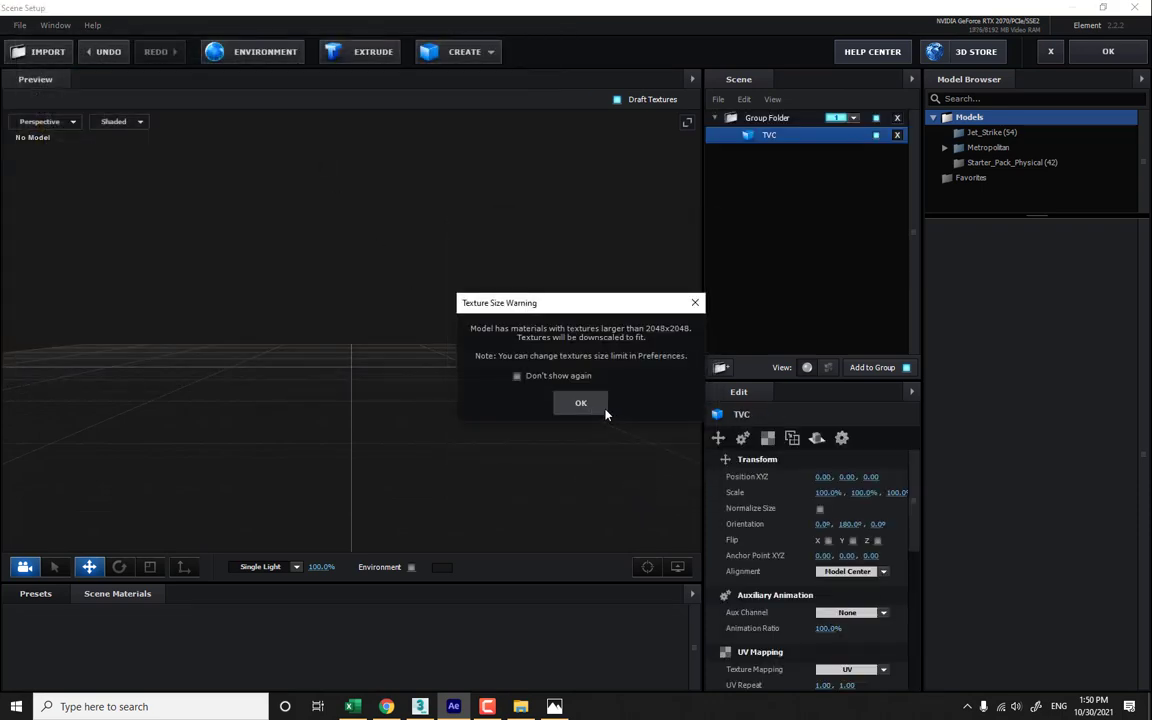
click(581, 403)
drag(530, 401, 450, 430)
- Switch to 3ds Max and convert the can with its UVW Map to an Editable Poly
click(420, 706)
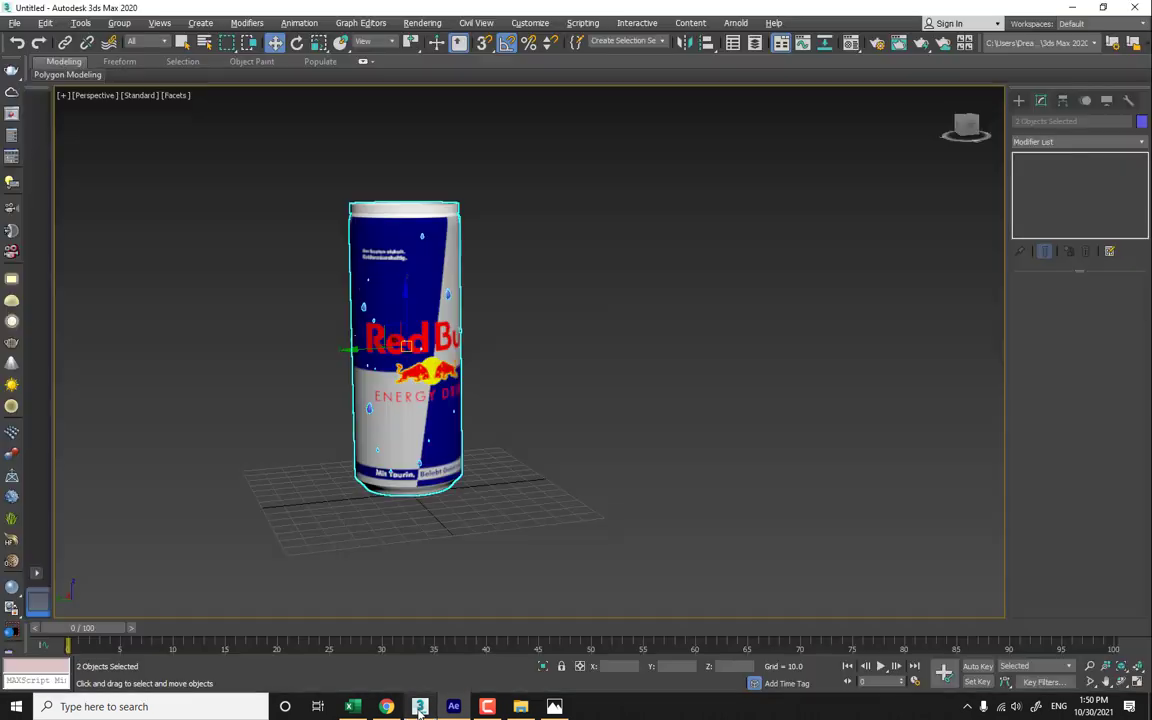
click(453, 256)
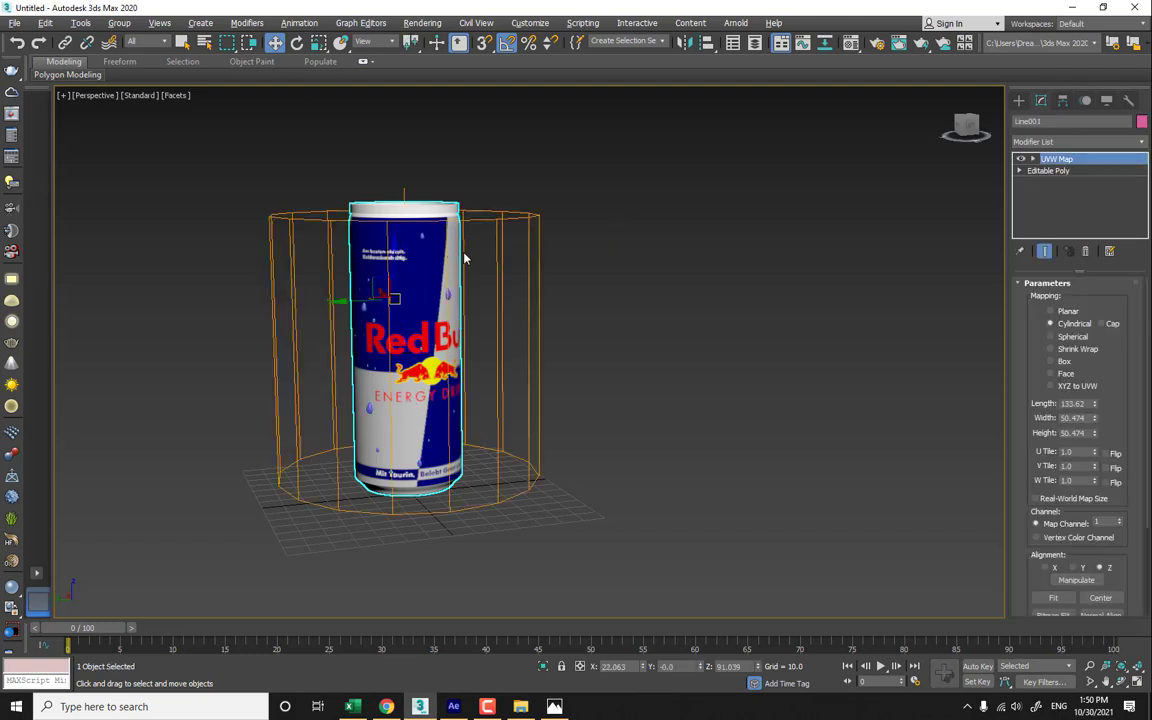
right_click(456, 246)
mouse_move(500, 391)
click(630, 401)
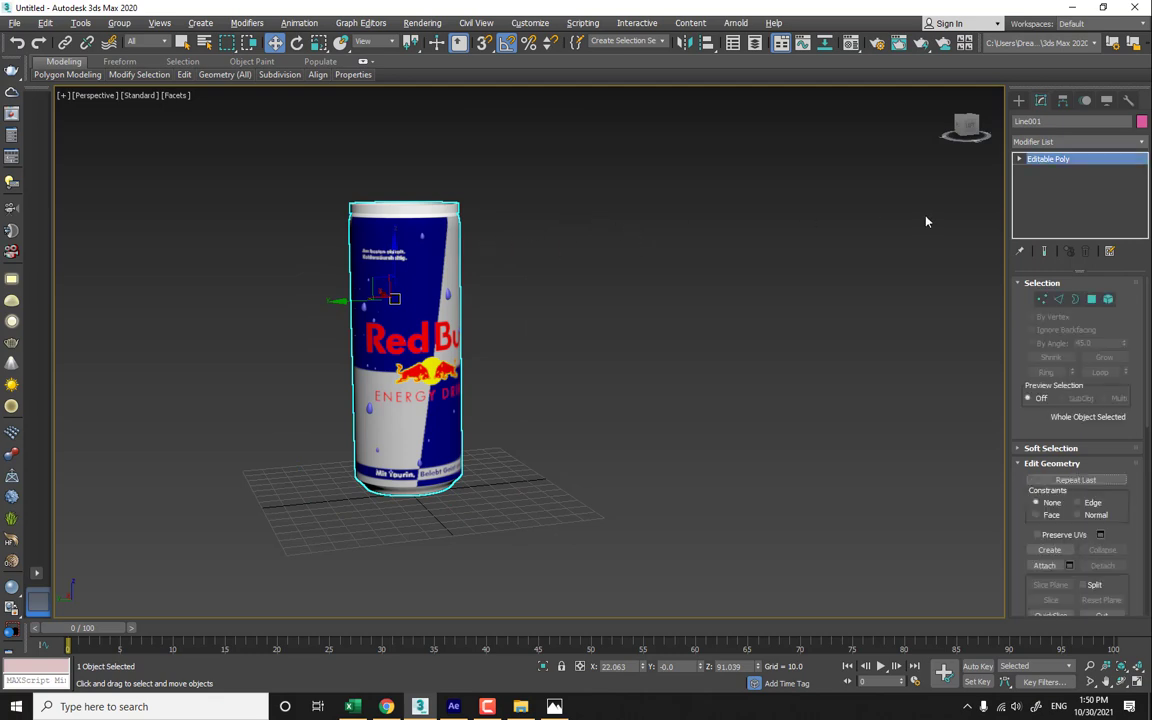
- Add a Shell modifier with an outer amount of 0.2 to the can and collapse it to an Editable Poly
click(1040, 143)
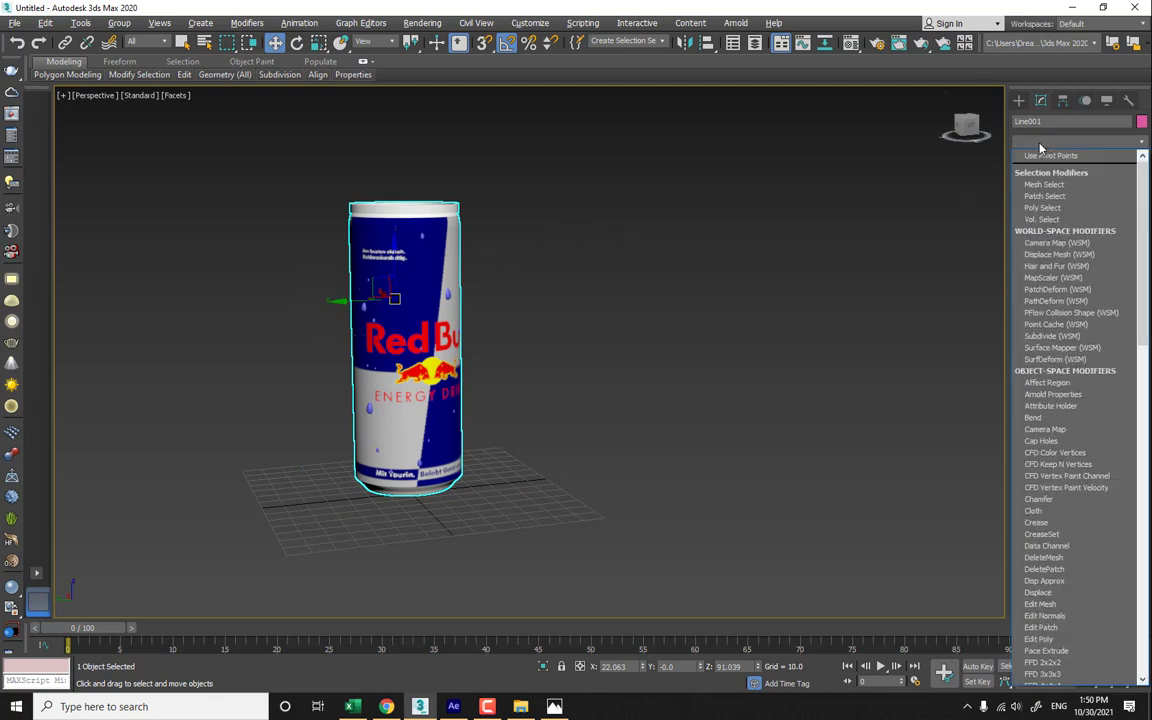
key(s)
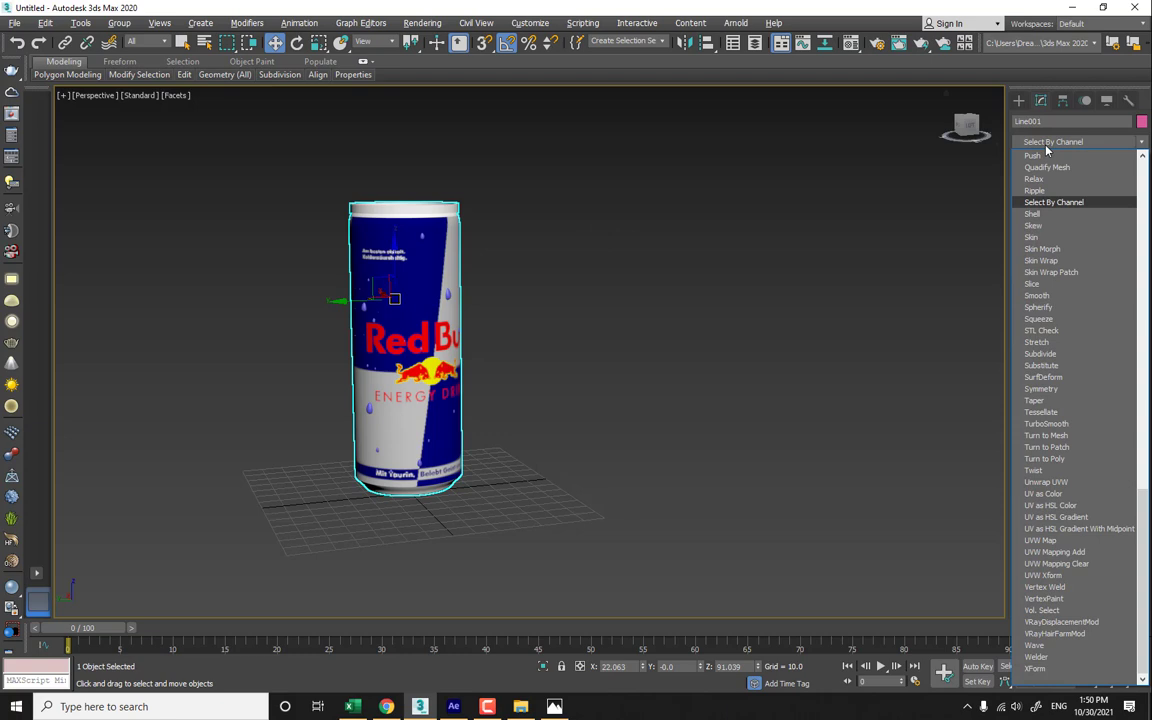
click(1052, 215)
drag(1104, 318, 1042, 316)
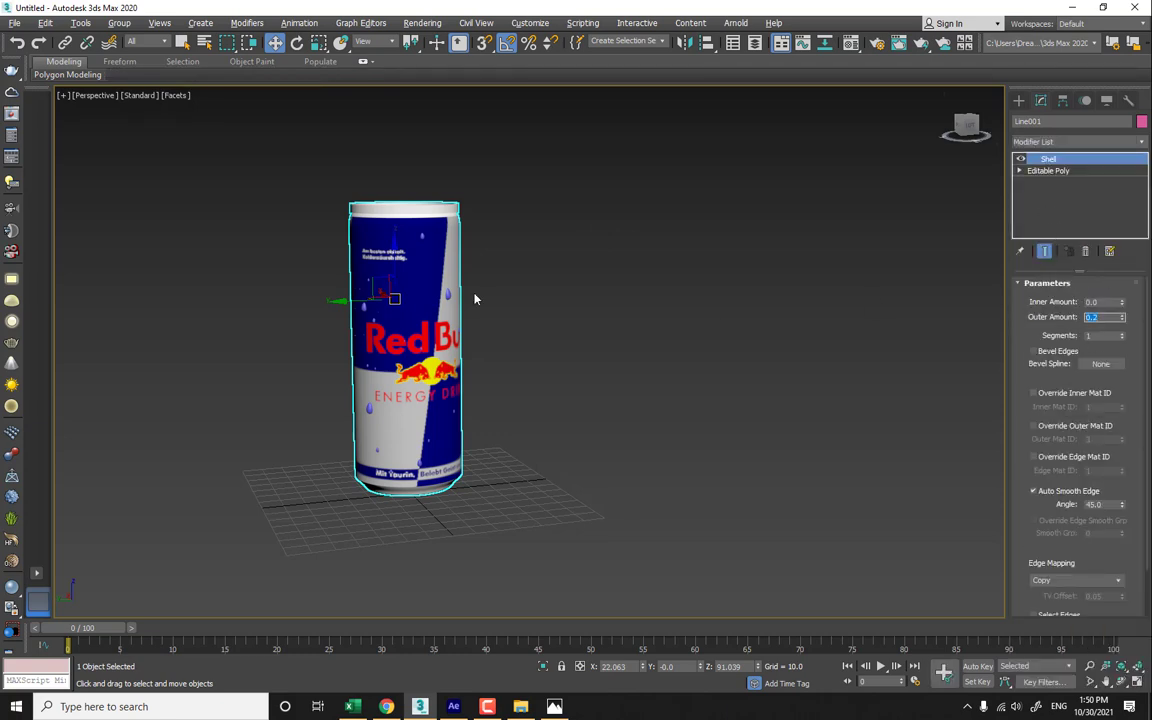
right_click(430, 263)
mouse_move(485, 405)
click(598, 415)
- Select the can and droplets and re-export them as OBJ with Triangles faces, replacing TVC.obj on the Desktop
drag(214, 628, 213, 628)
click(14, 23)
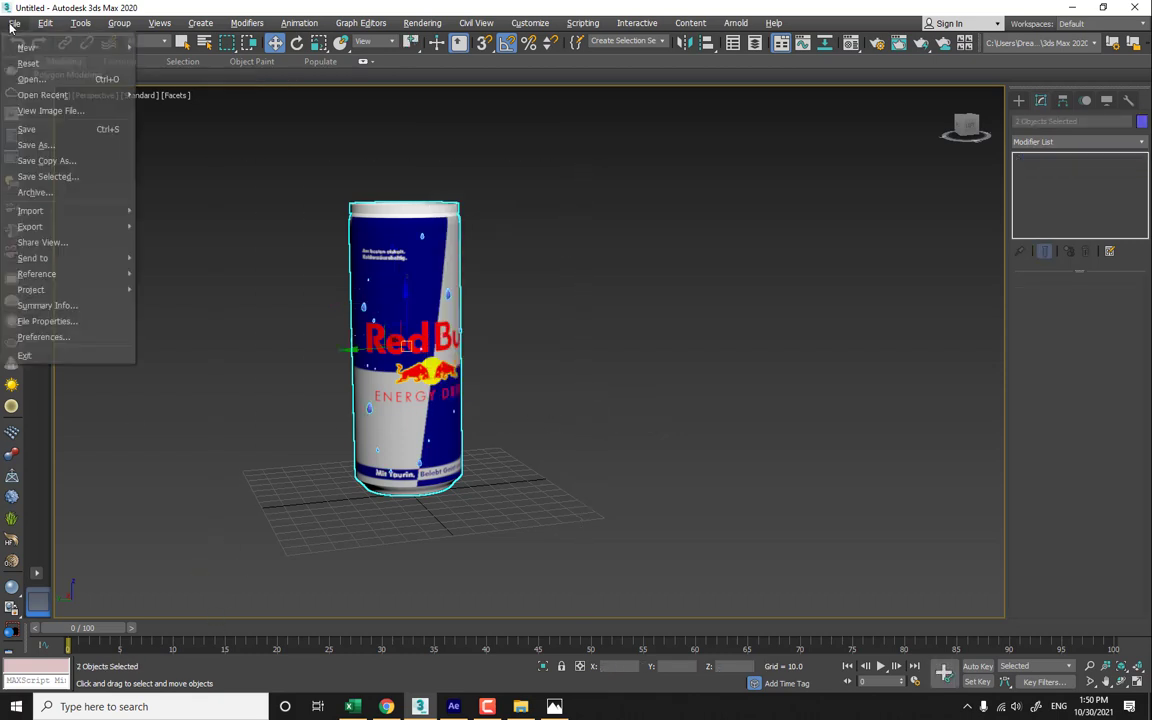
mouse_move(65, 220)
click(172, 226)
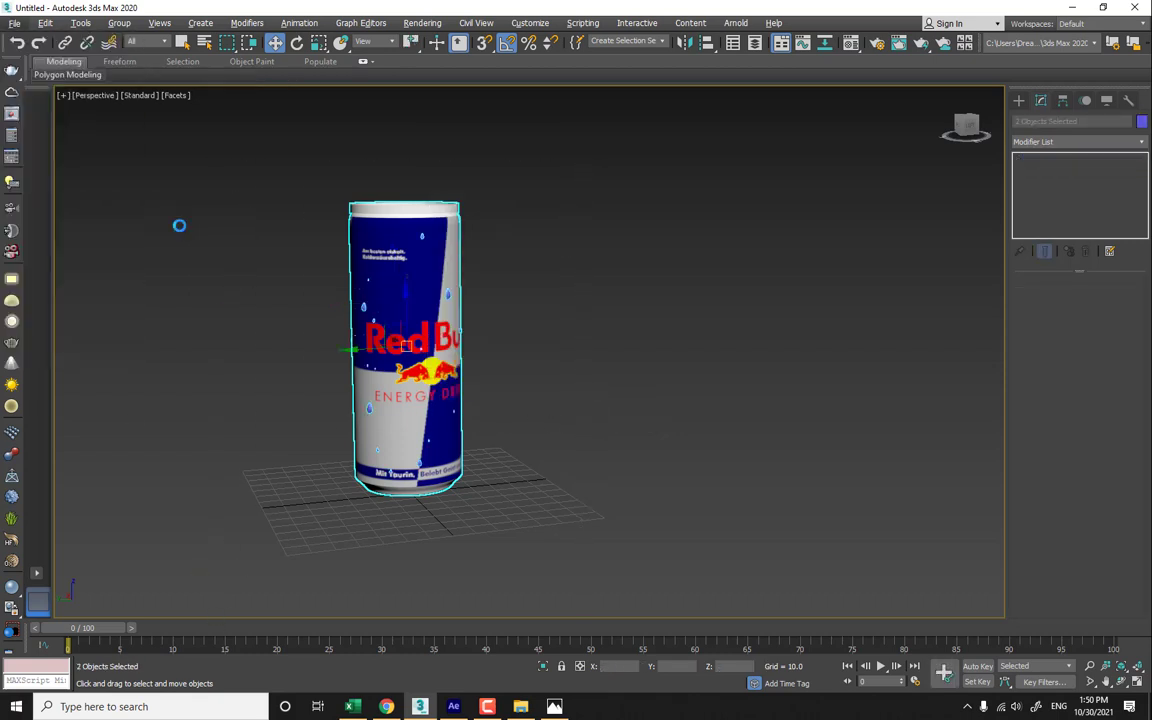
double_click(258, 140)
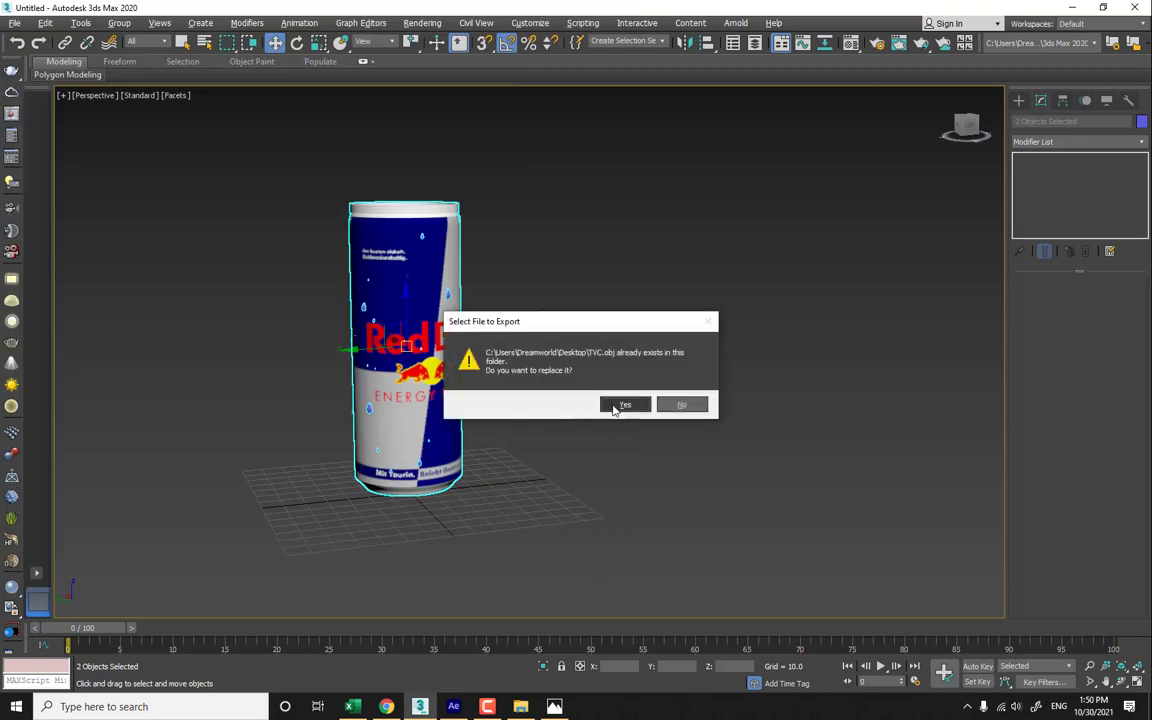
click(622, 404)
click(546, 306)
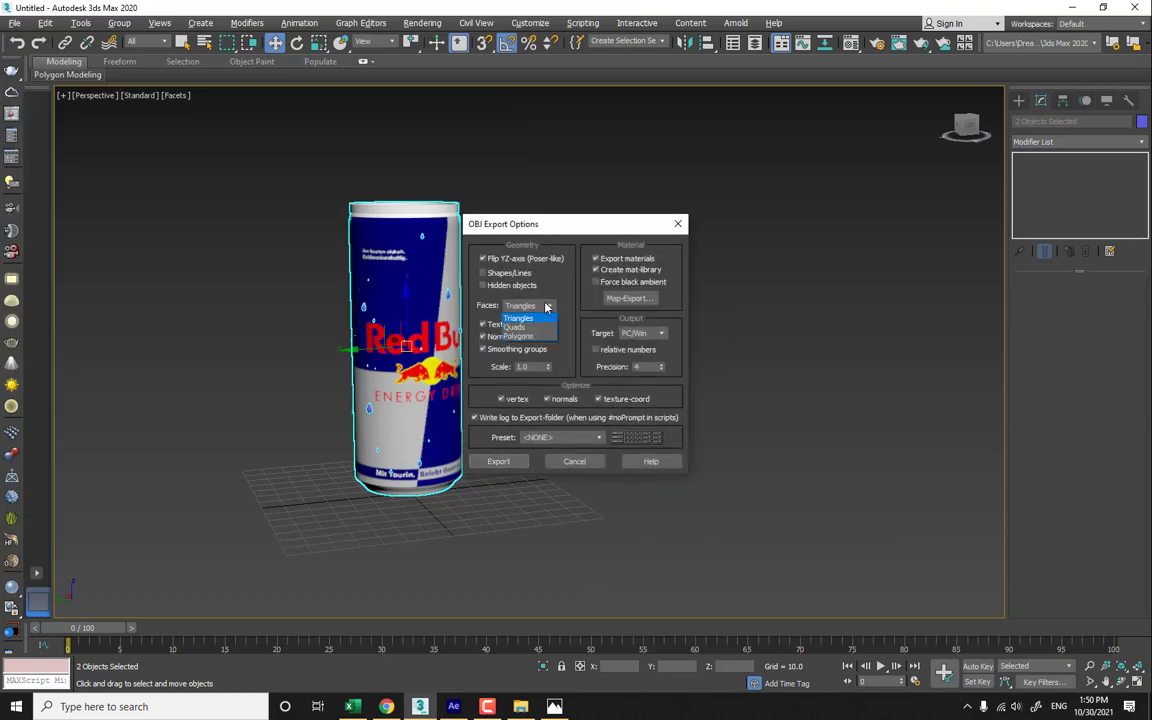
click(535, 337)
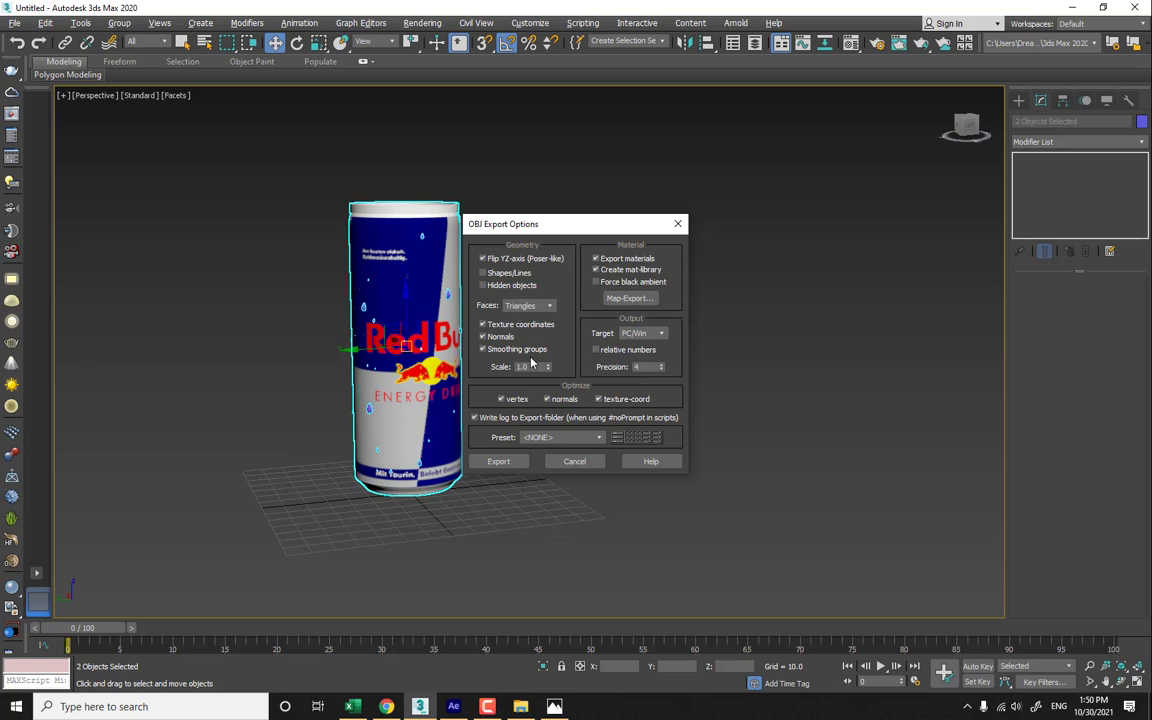
click(498, 461)
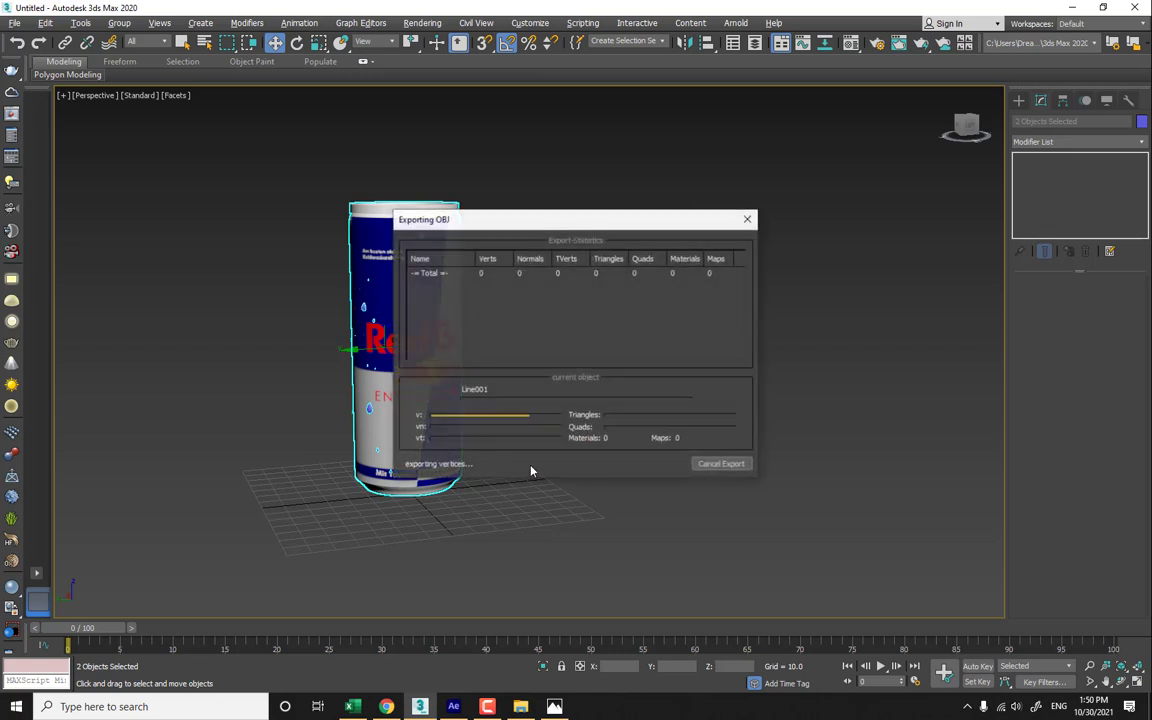
click(721, 464)
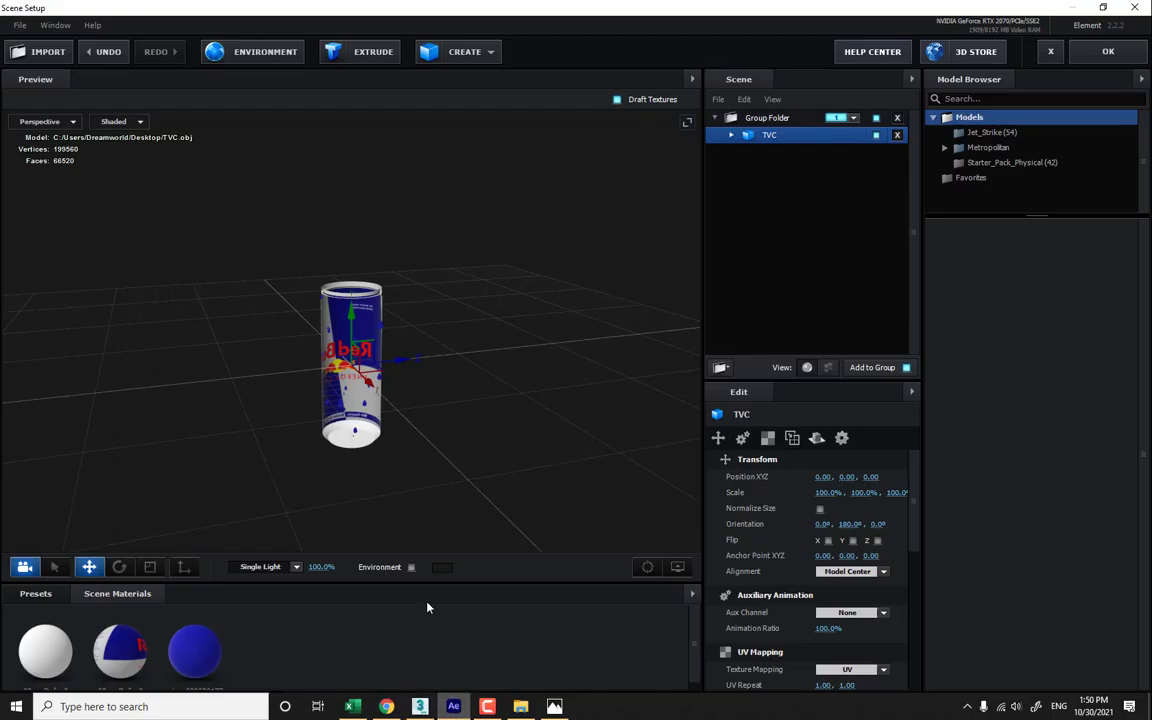
- Return to Element's Scene Setup in After Effects and raise the updated TVC model to a Y position of 0.66
drag(411, 425, 352, 244)
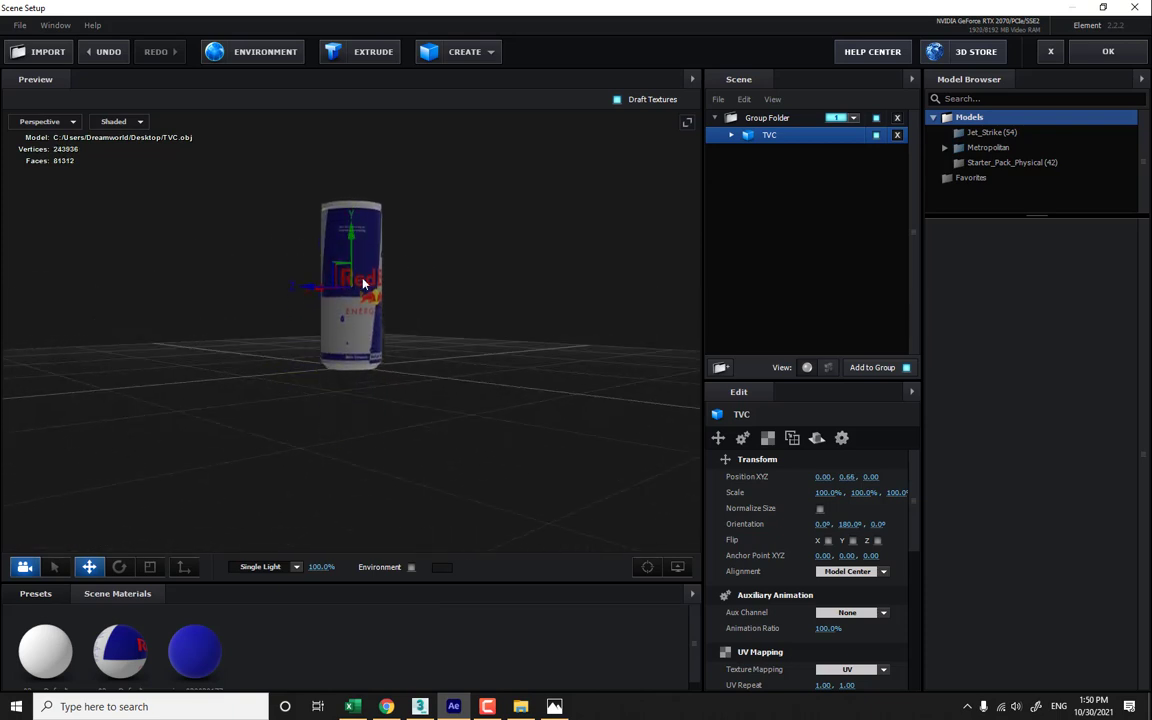
scroll(368, 279, up, 5)
middle_drag(373, 275, 380, 355)
drag(380, 355, 474, 404)
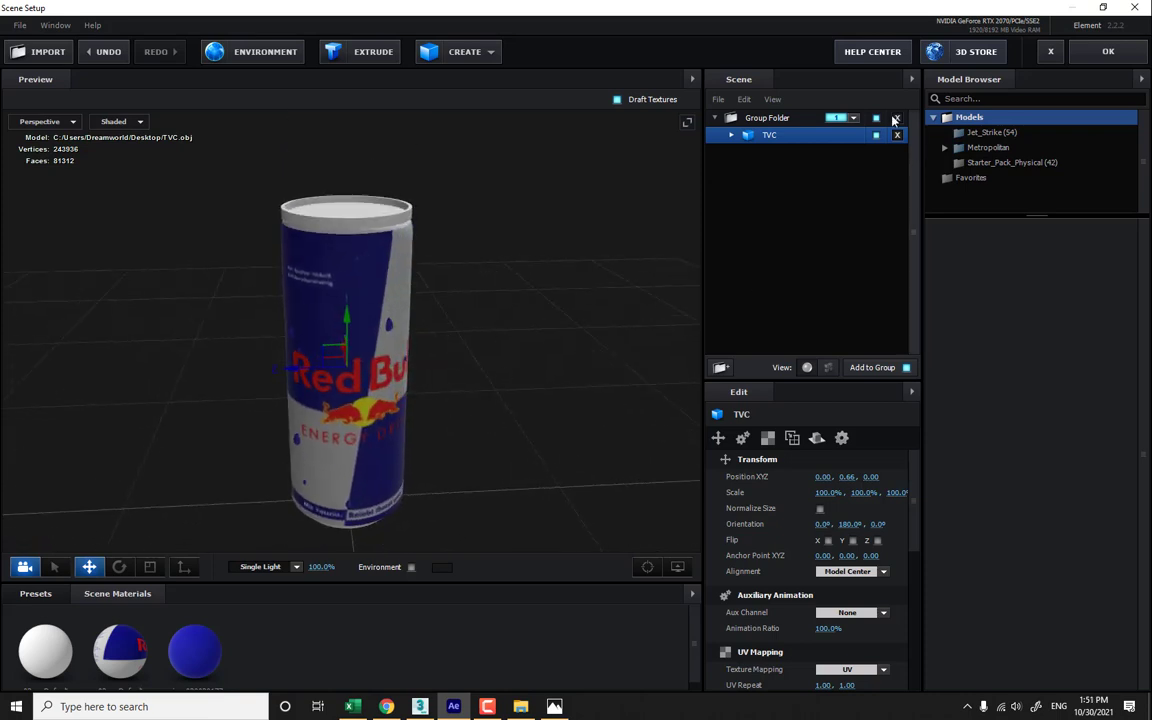
drag(652, 229, 654, 188)
- Select the TVC model's 02___Default material and bring up the material presets
click(731, 136)
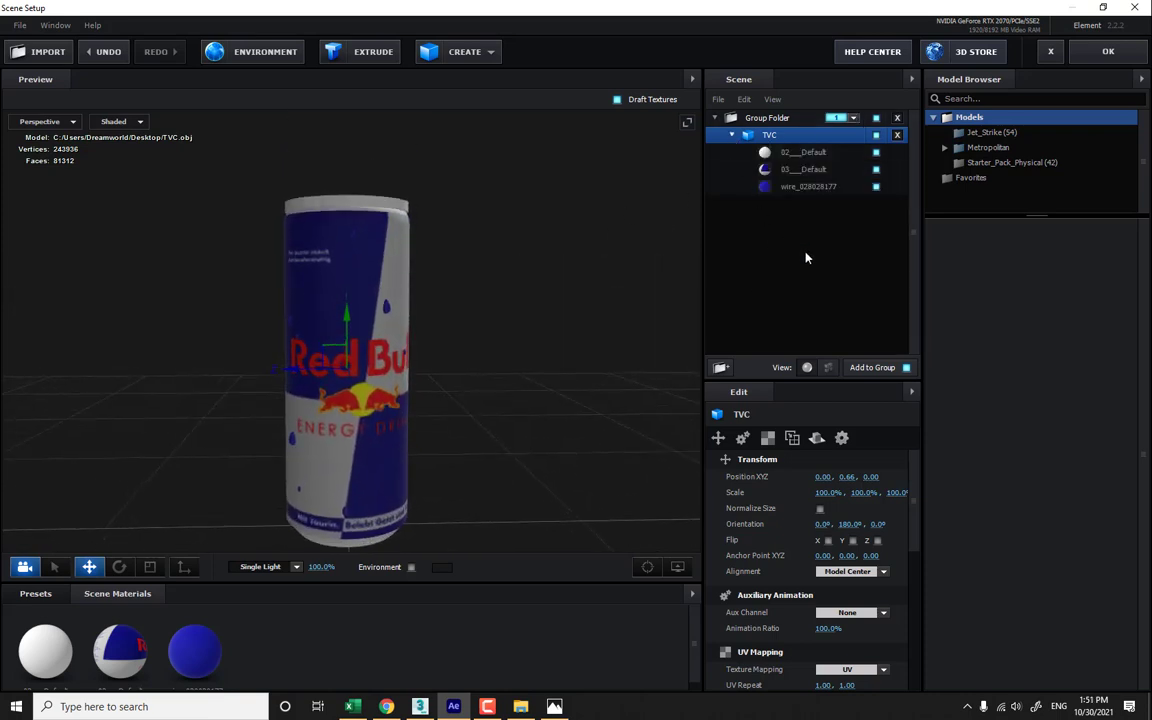
click(797, 154)
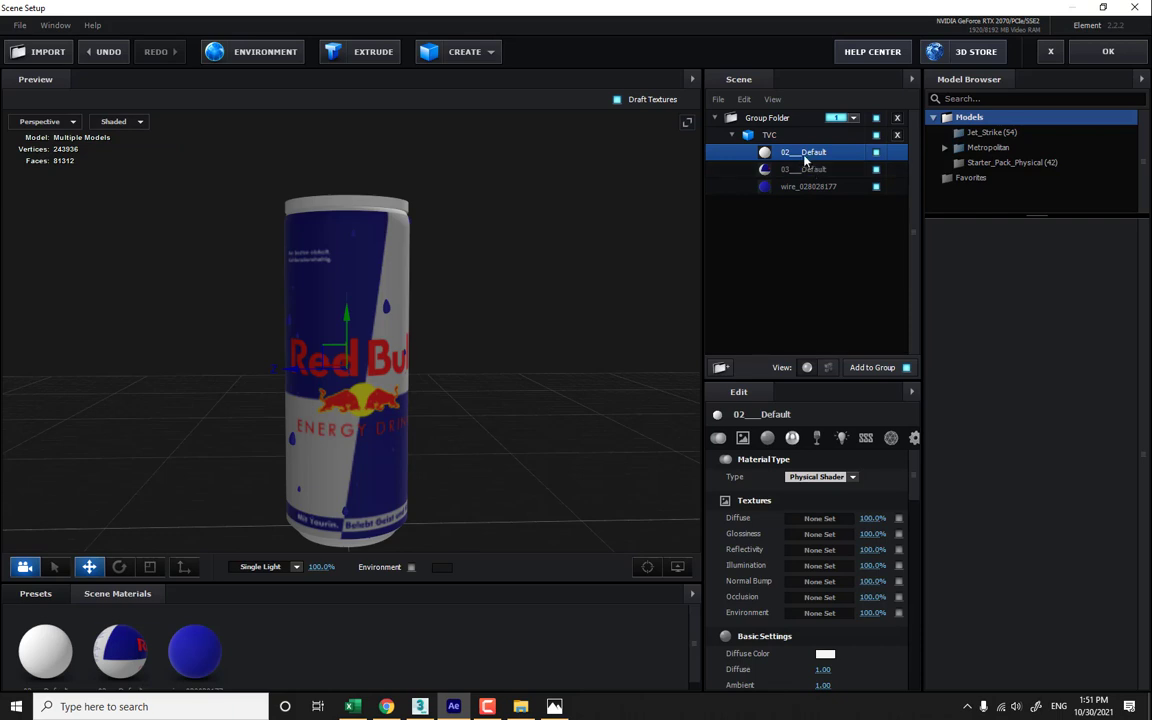
click(37, 593)
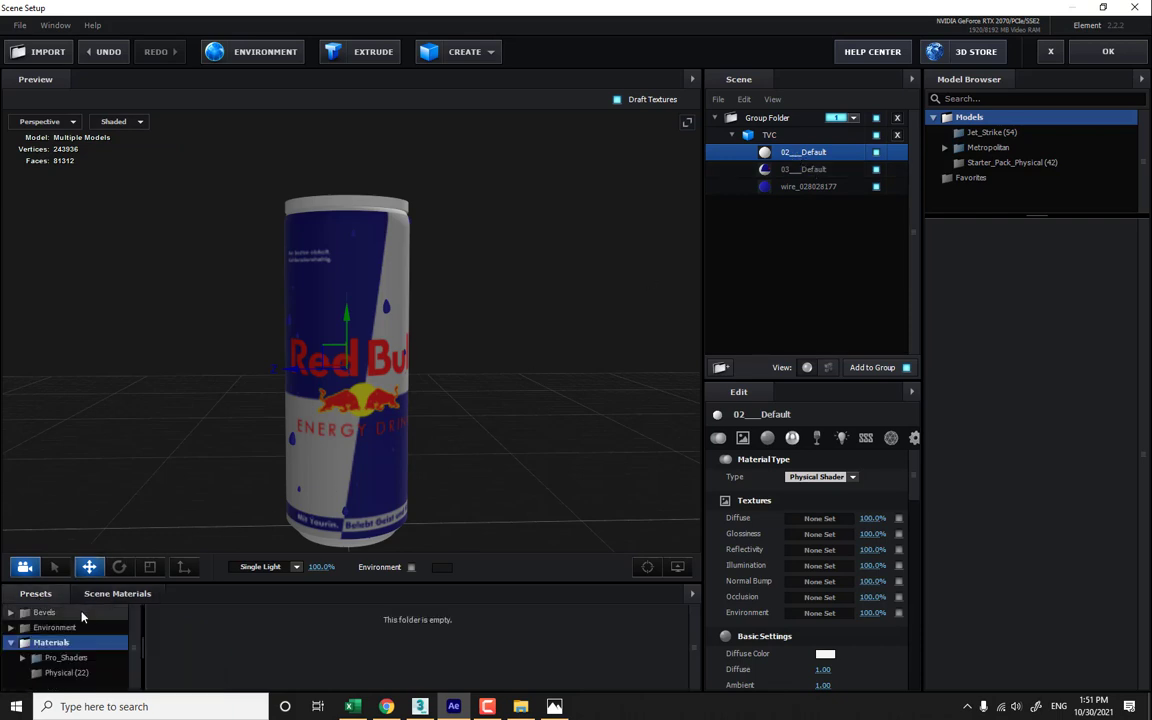
- Apply the Physical presets Chrome to the 02___Default material and Black_Gloss to the 03___Default material of the TVC model
click(66, 672)
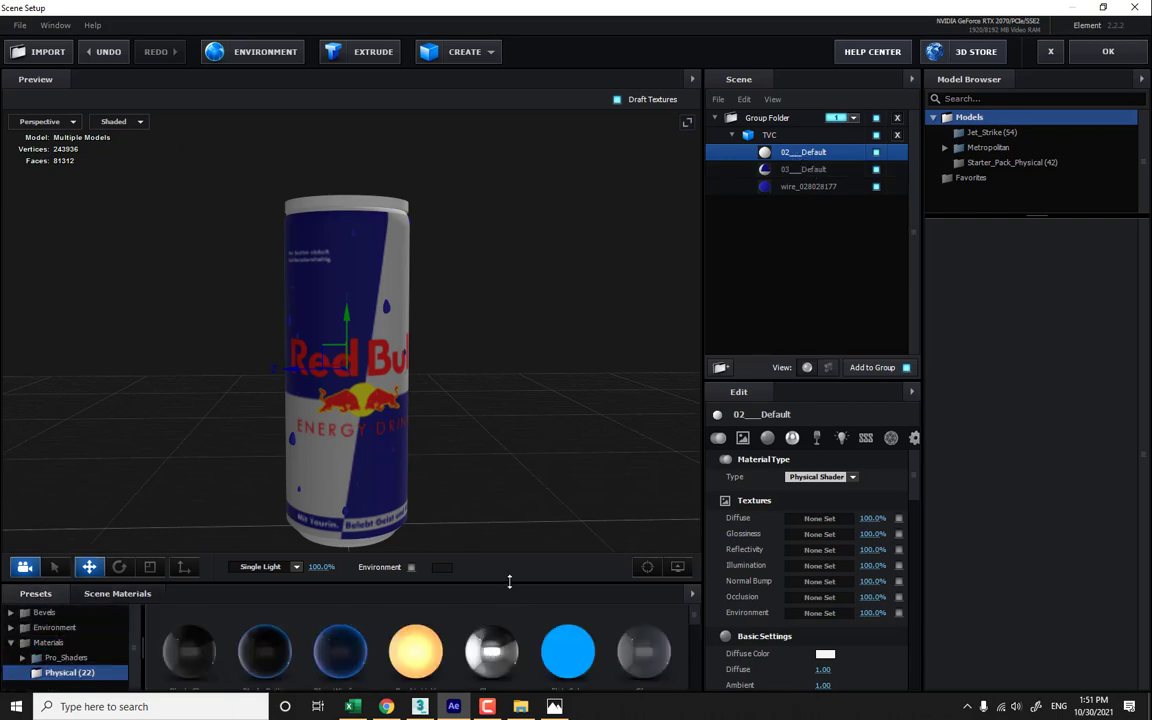
drag(510, 581, 522, 537)
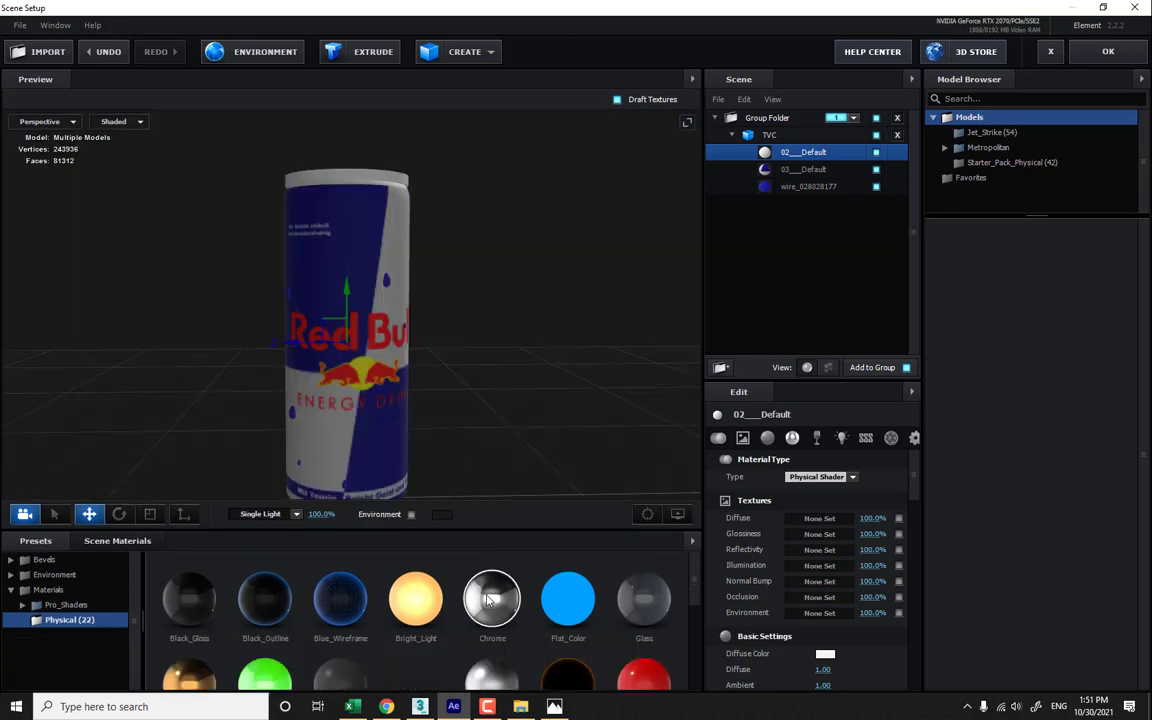
drag(489, 598, 795, 152)
drag(560, 290, 611, 291)
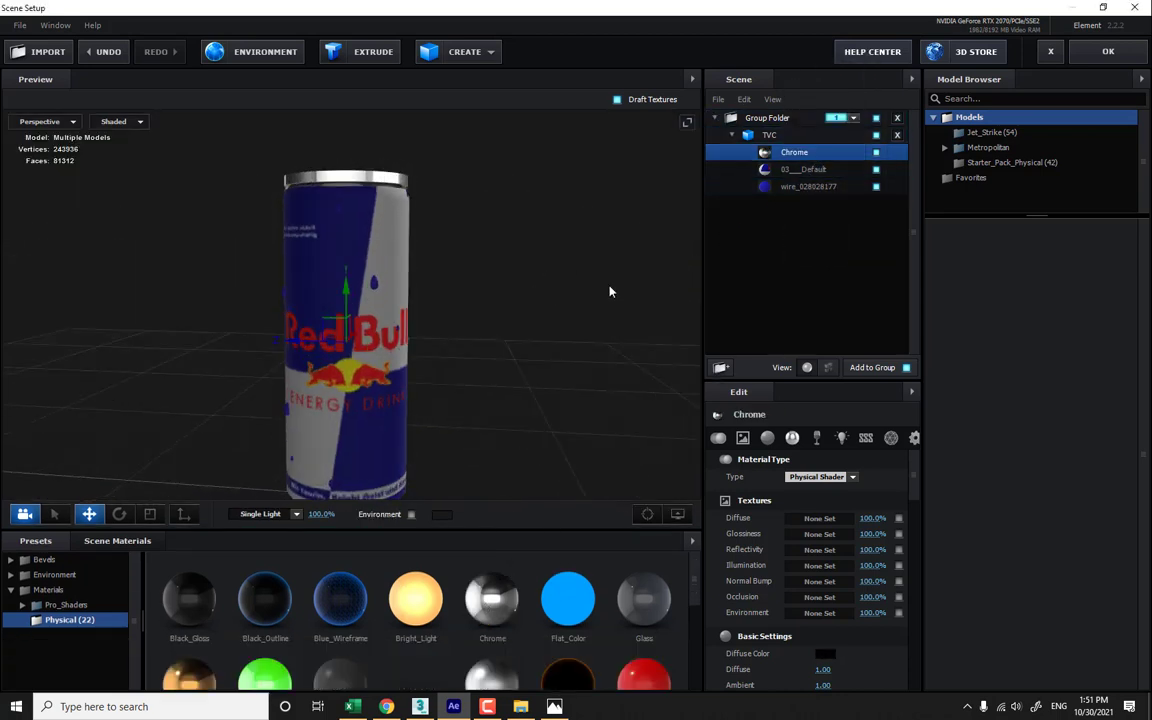
click(816, 172)
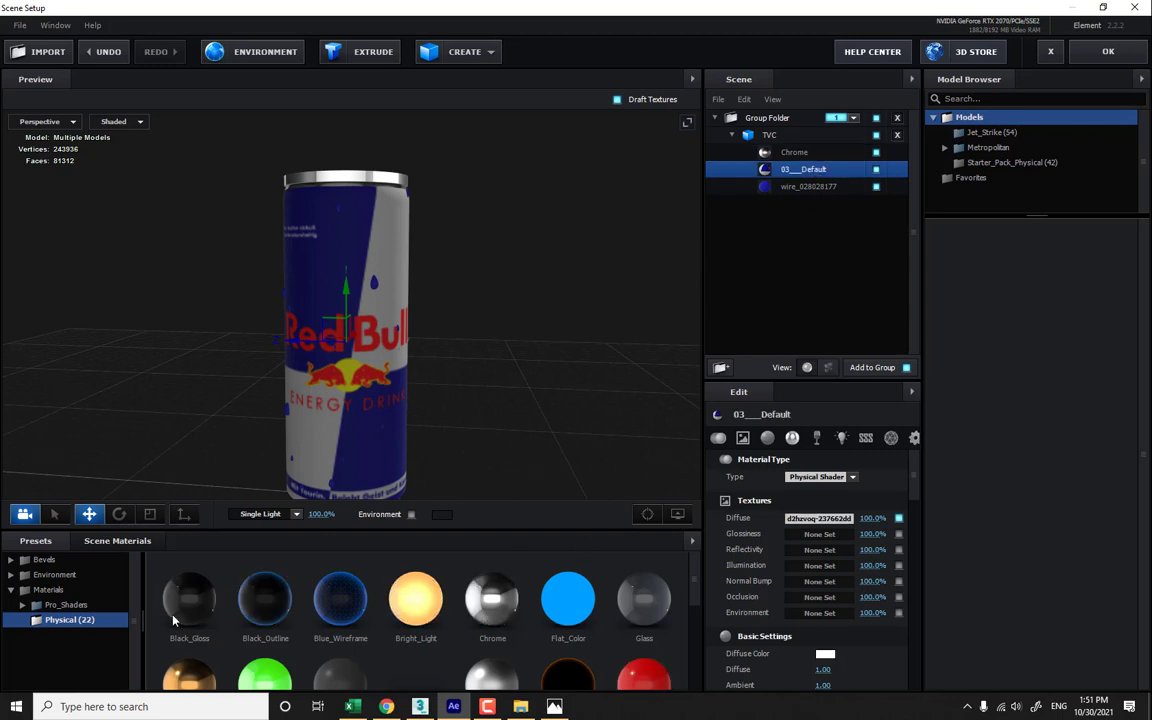
drag(180, 603, 810, 172)
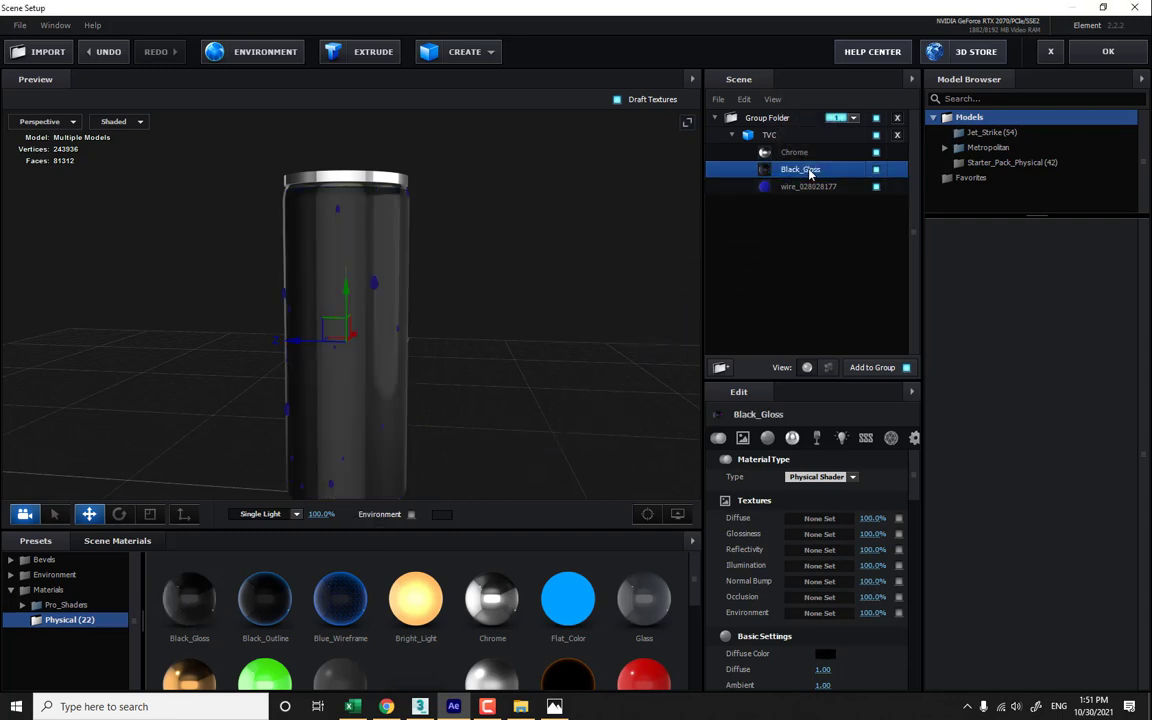
- Load the Red Bull label image from the desktop's Materials folder as the Black_Gloss material's diffuse texture
click(742, 438)
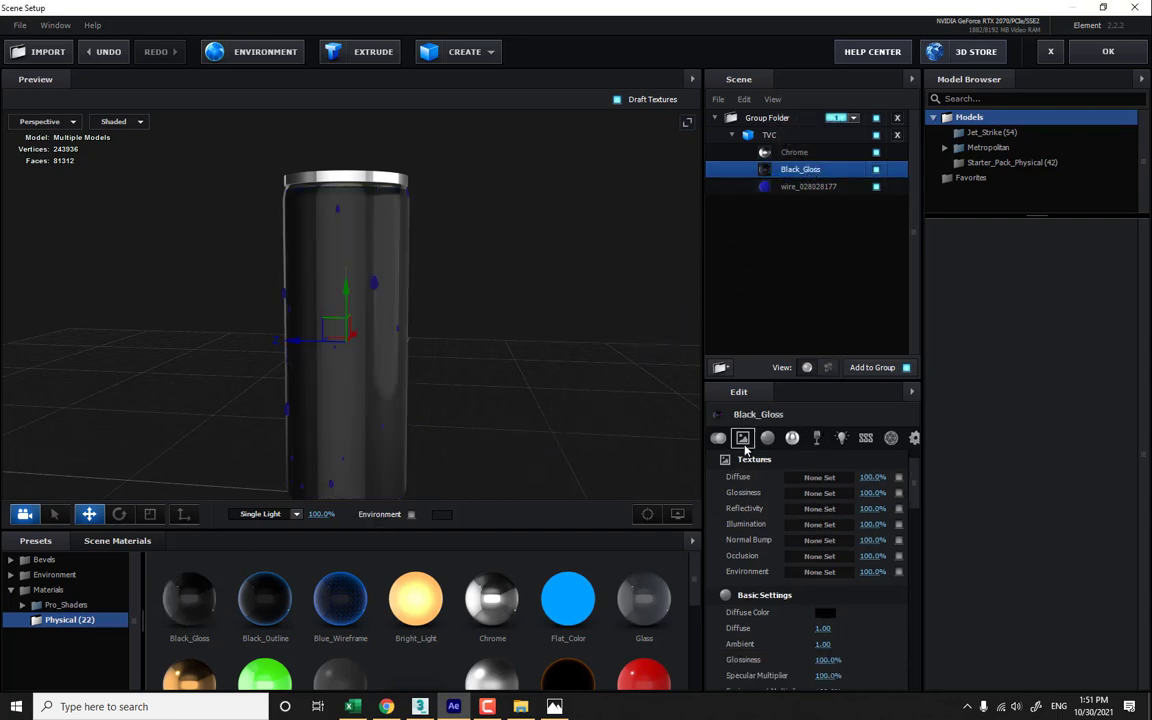
click(818, 477)
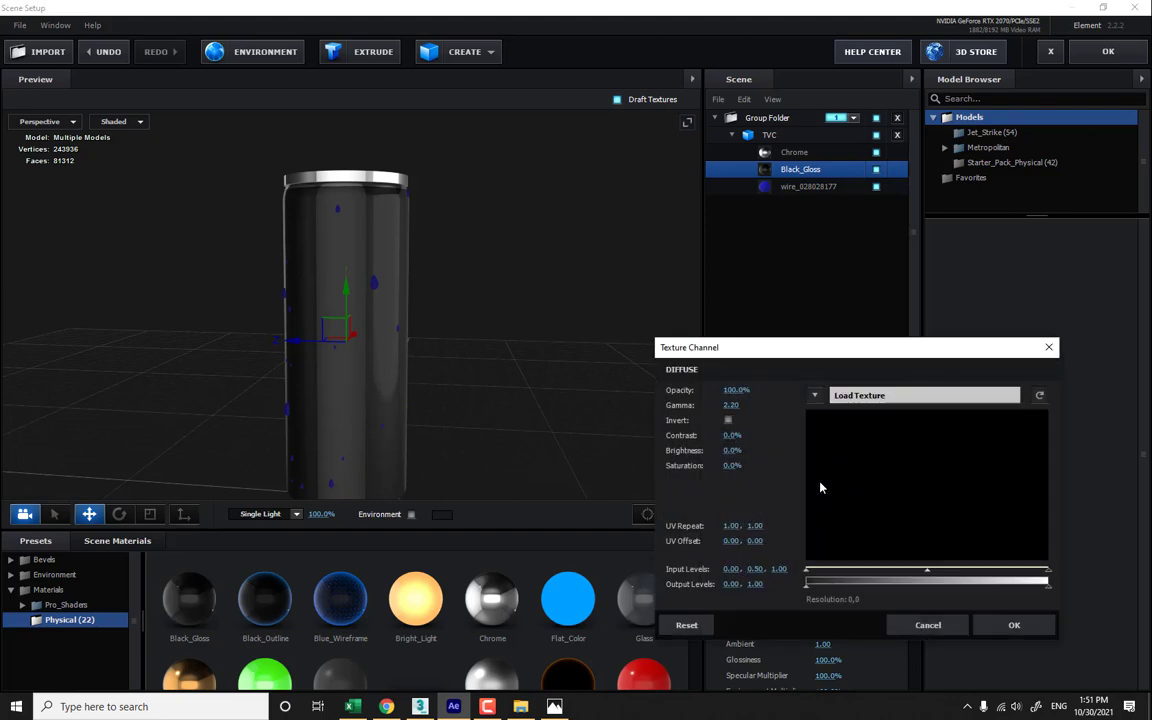
click(884, 396)
click(632, 412)
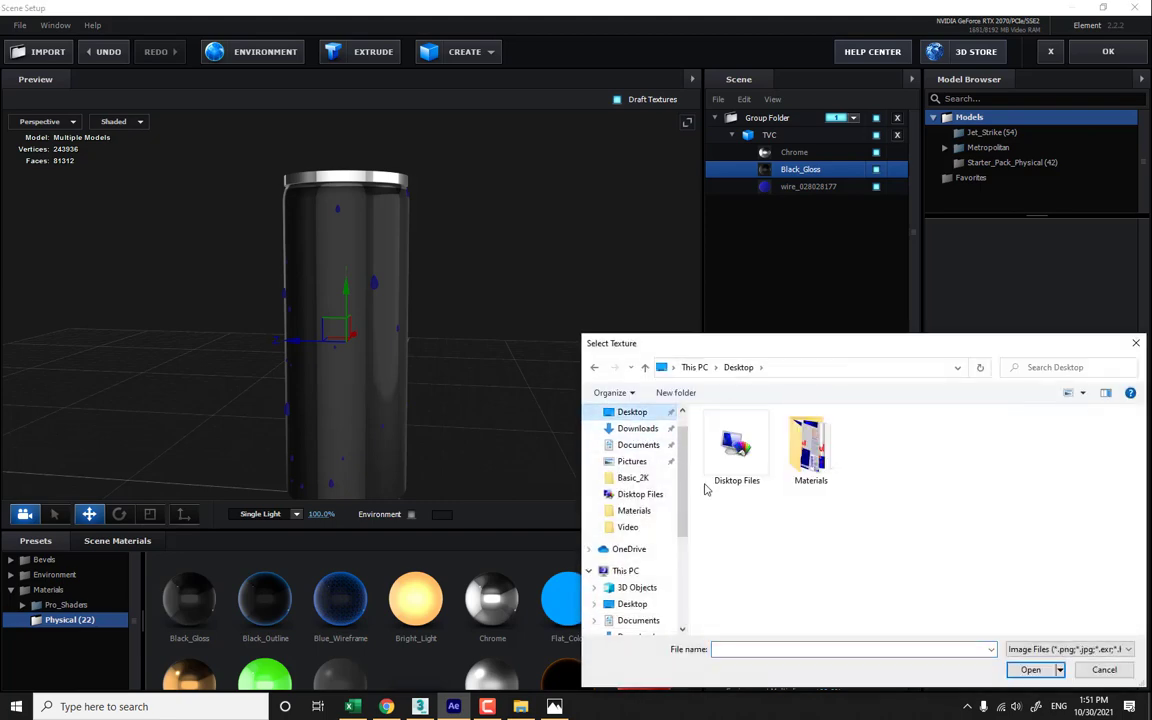
double_click(810, 445)
click(820, 458)
double_click(820, 458)
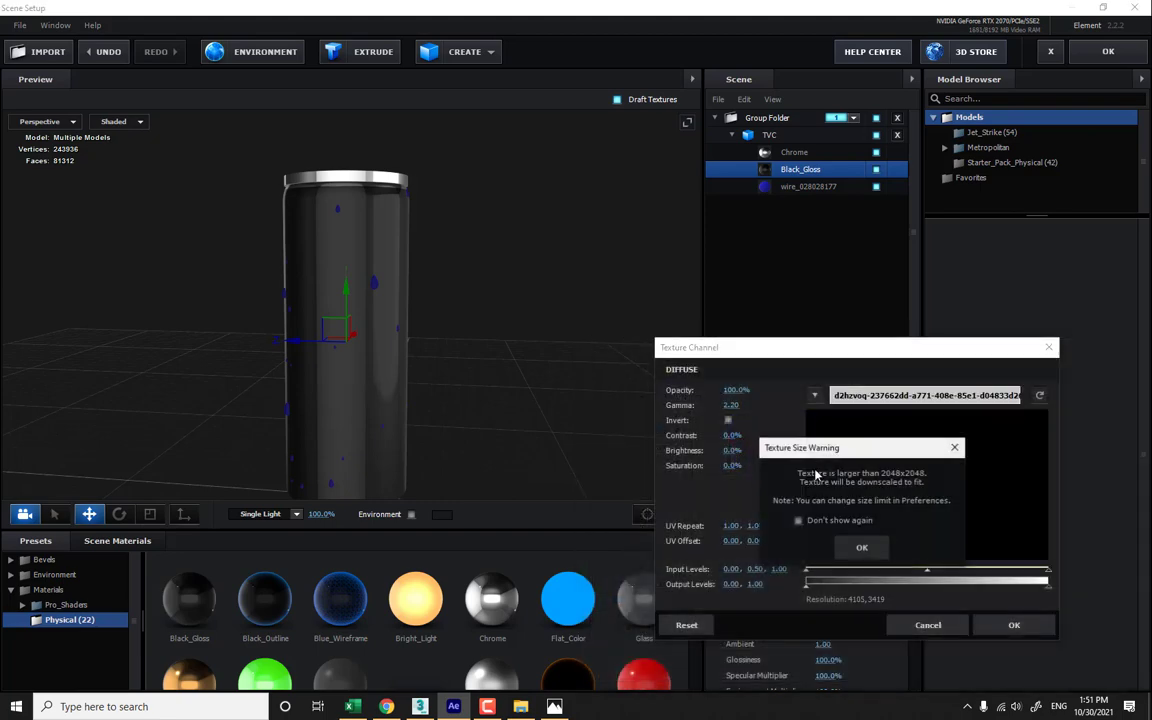
click(864, 547)
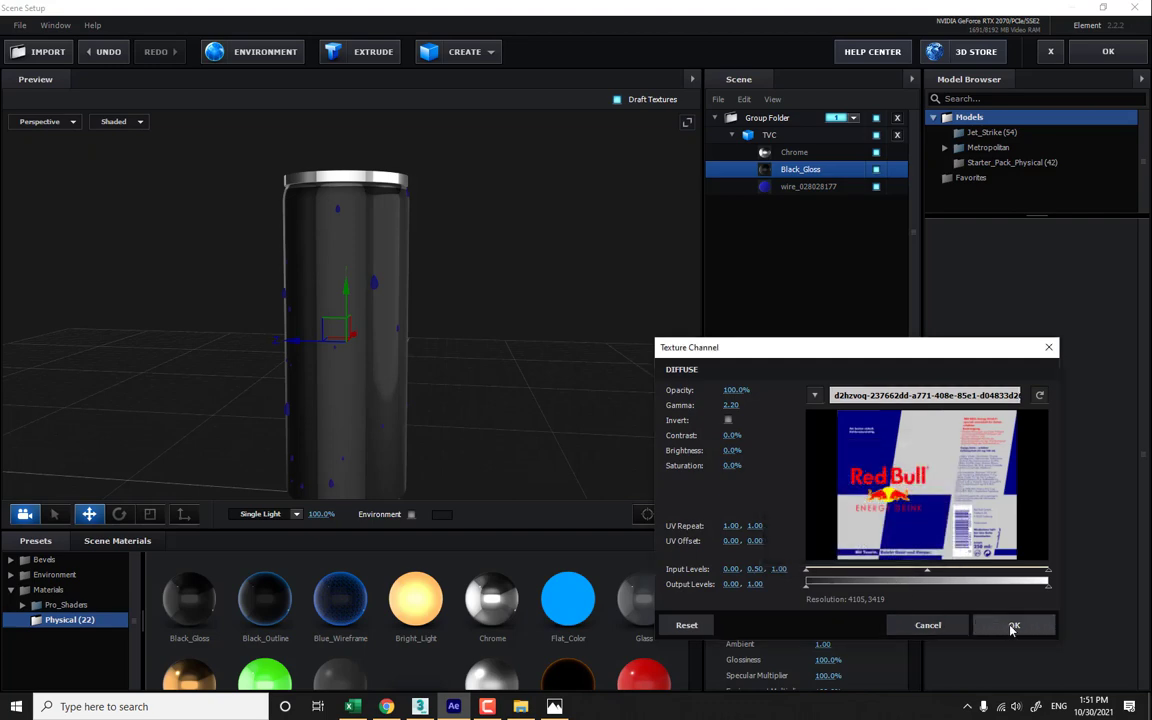
click(1013, 628)
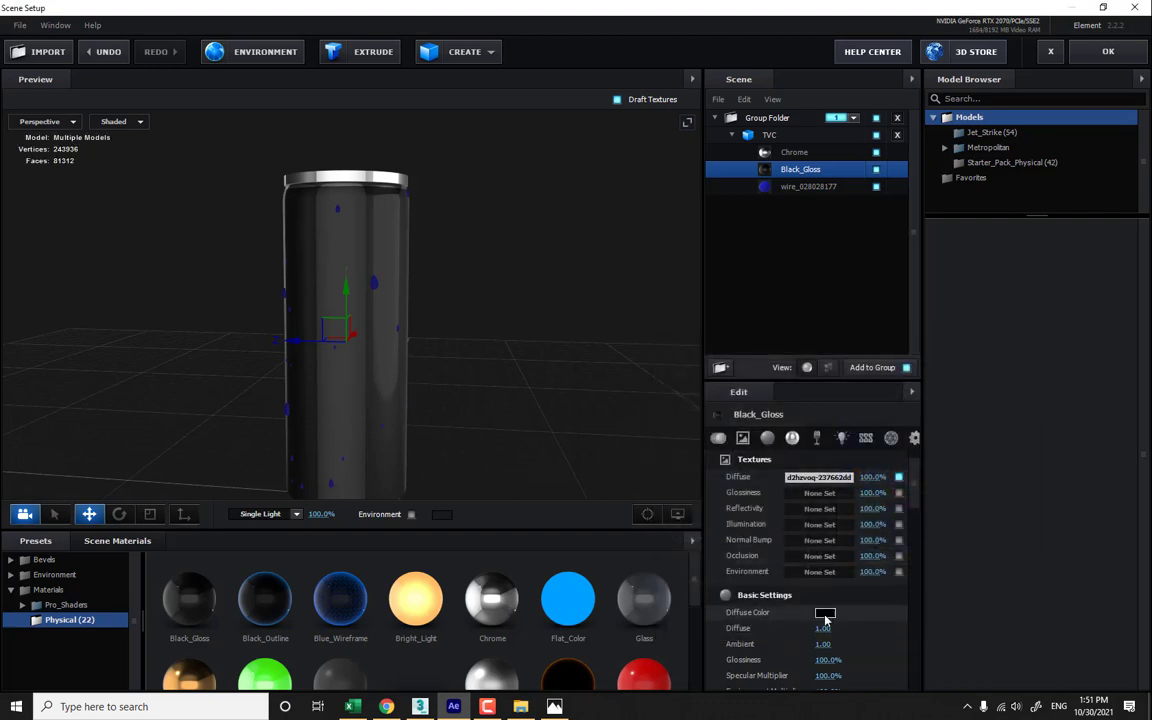
- Change the Black_Gloss material's diffuse color to white and raise its Diffuse value to 2.09
click(821, 614)
mouse_move(777, 566)
mouse_down()
mouse_move(710, 508)
mouse_move(753, 553)
mouse_move(688, 470)
mouse_up()
click(932, 671)
mouse_move(489, 437)
mouse_down()
mouse_move(566, 429)
mouse_move(506, 404)
mouse_move(441, 443)
mouse_move(478, 445)
mouse_up()
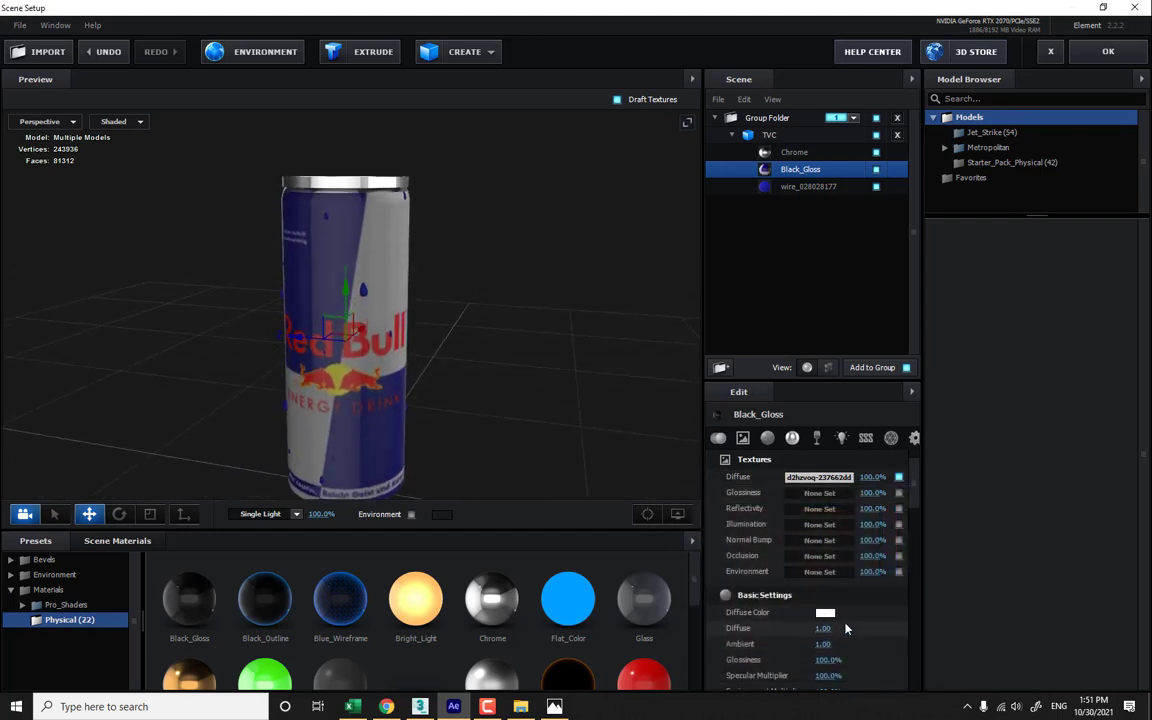
drag(832, 626, 907, 630)
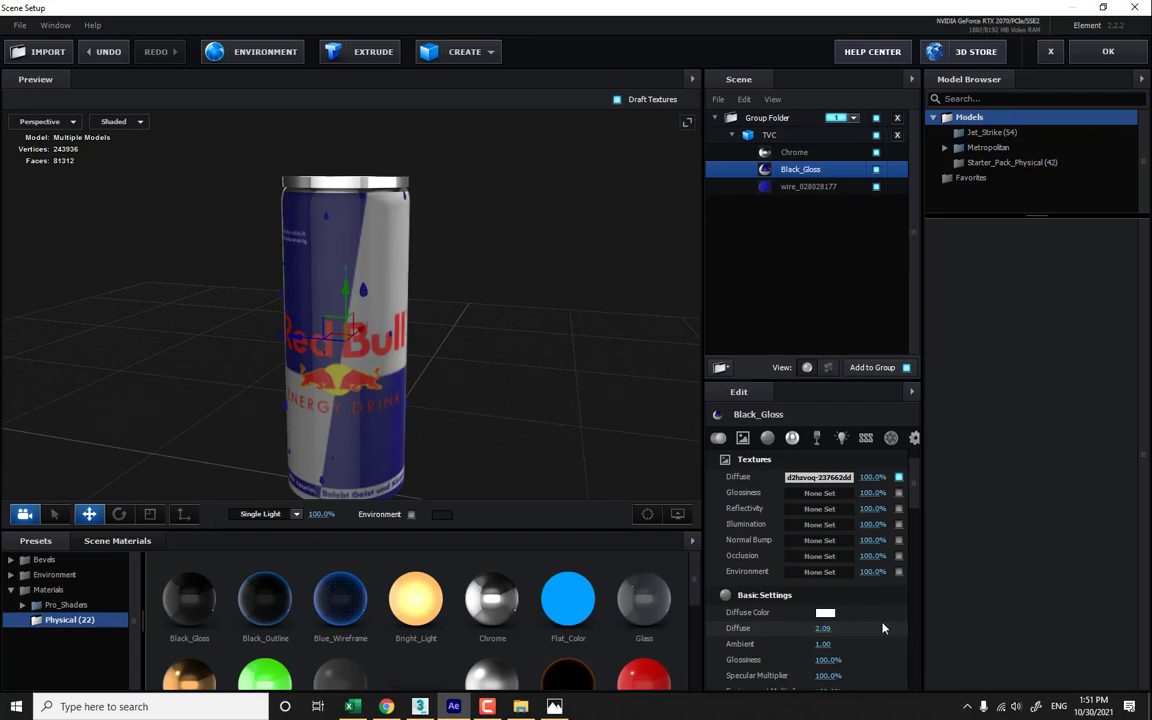
- Load Basic_2K_14.jpg as the scene's environment map
click(257, 51)
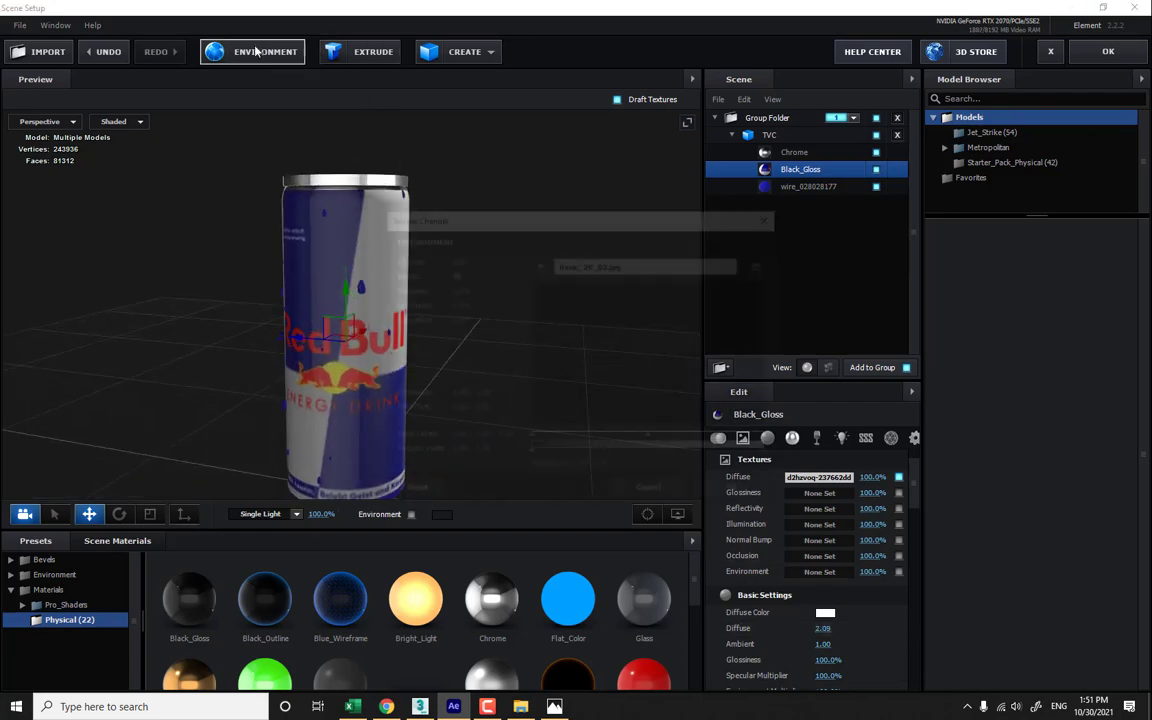
click(600, 260)
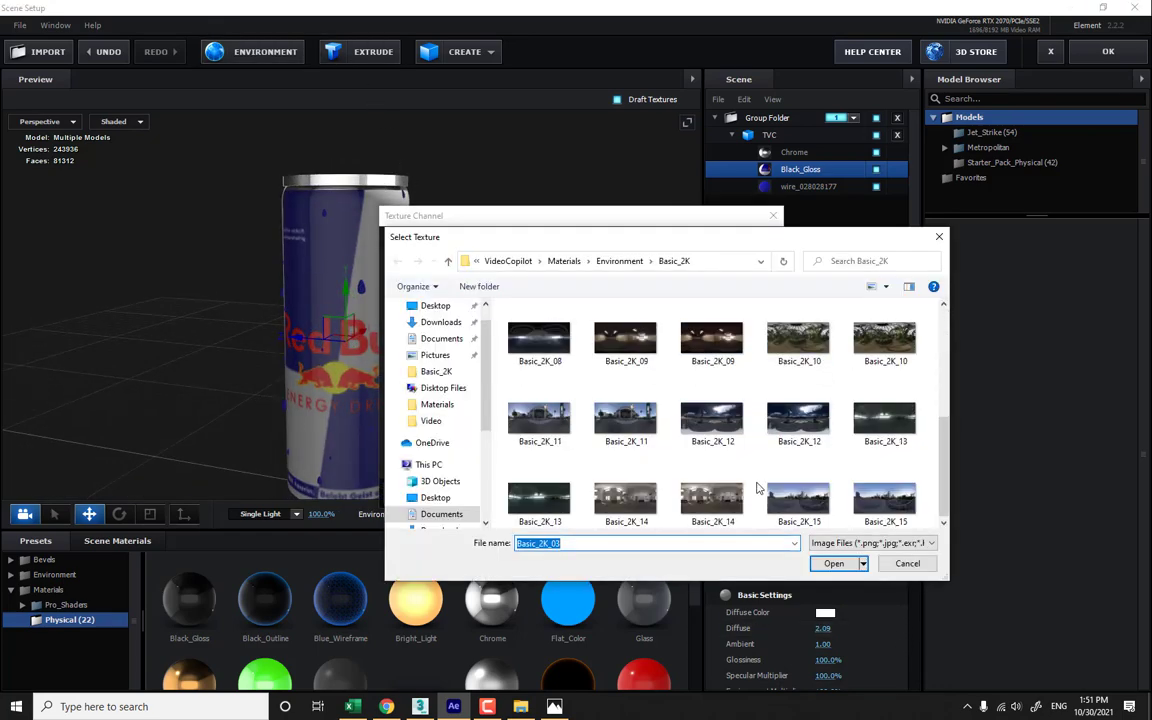
click(713, 500)
click(833, 563)
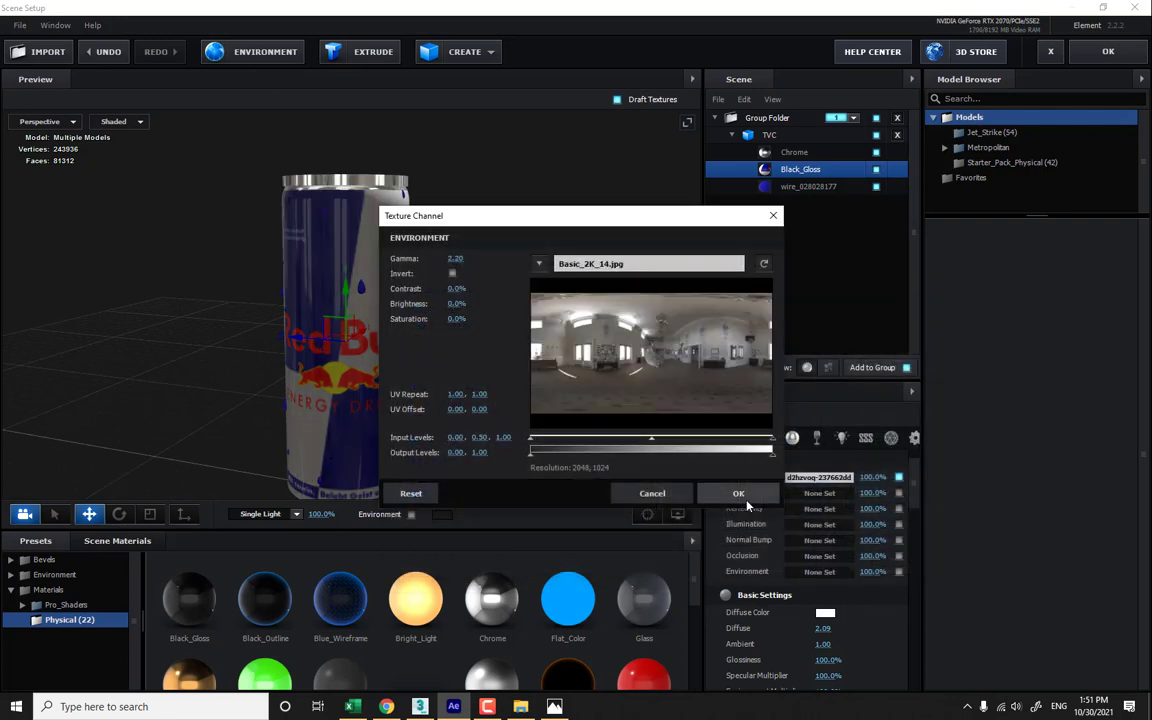
click(746, 500)
mouse_move(519, 437)
mouse_down()
mouse_move(597, 419)
mouse_move(494, 437)
mouse_move(545, 450)
mouse_move(514, 445)
mouse_move(494, 342)
mouse_move(504, 339)
mouse_move(533, 453)
mouse_up()
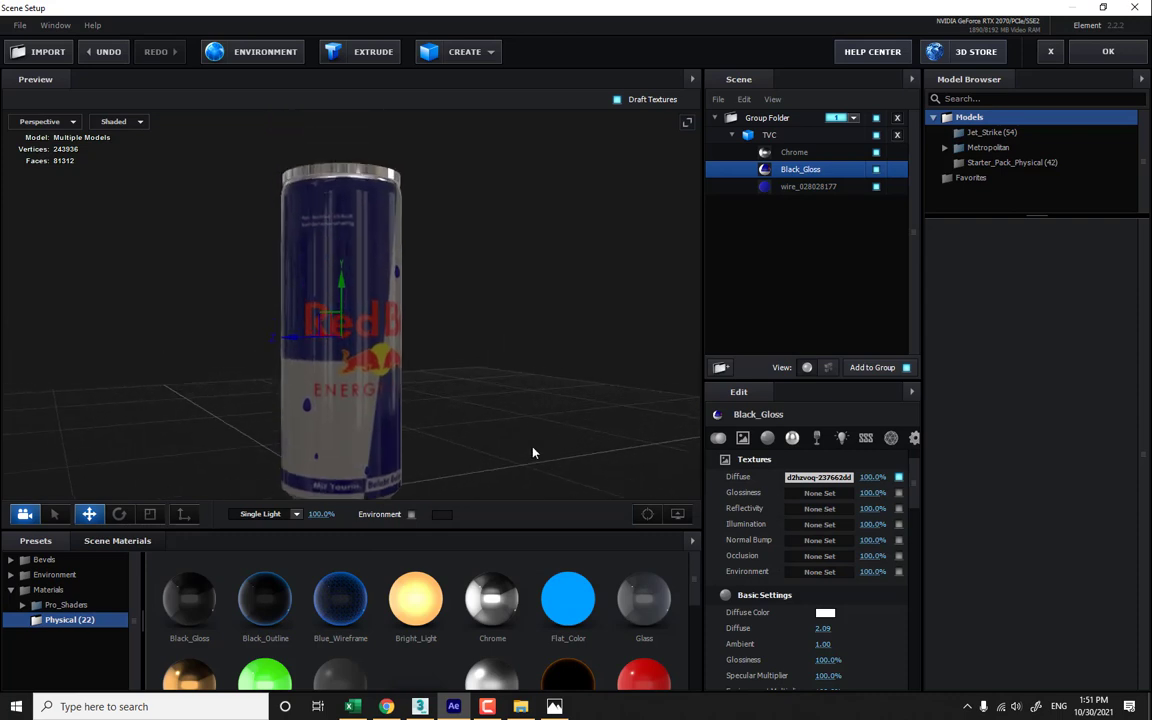
- Apply the Physical preset Glass to the wire_028028177 material of the water droplets
middle_drag(533, 453, 547, 488)
click(810, 190)
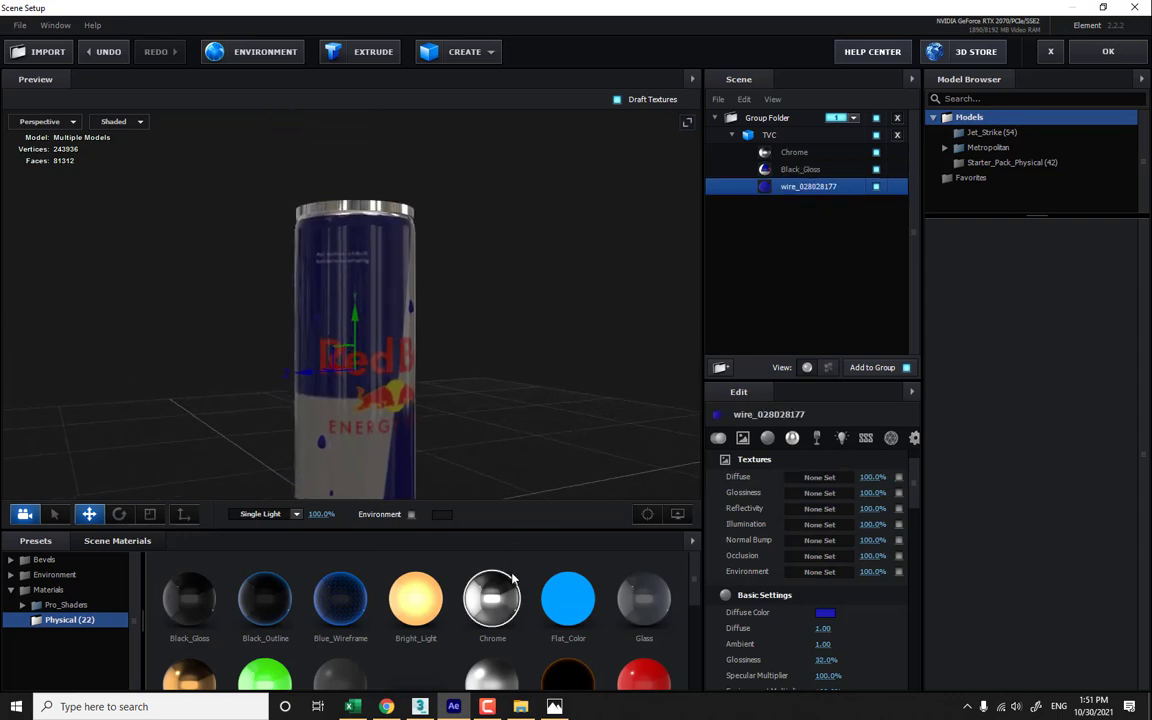
scroll(533, 606, down, 1)
scroll(500, 600, up, 1)
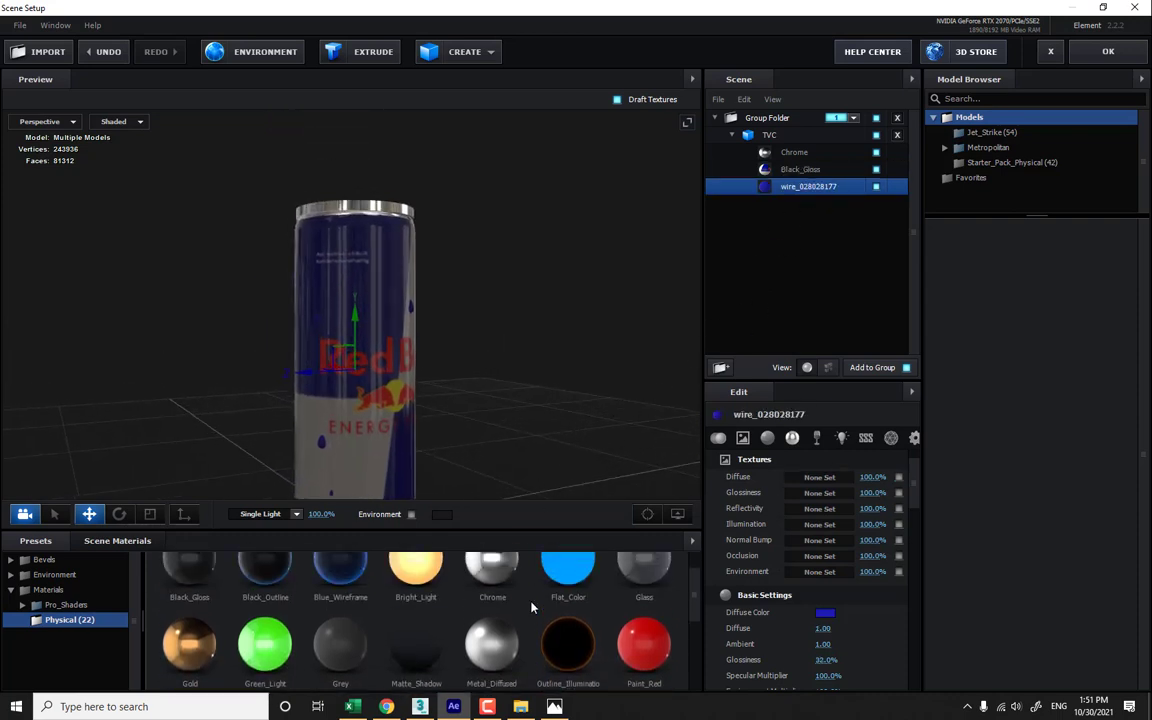
drag(644, 597, 789, 188)
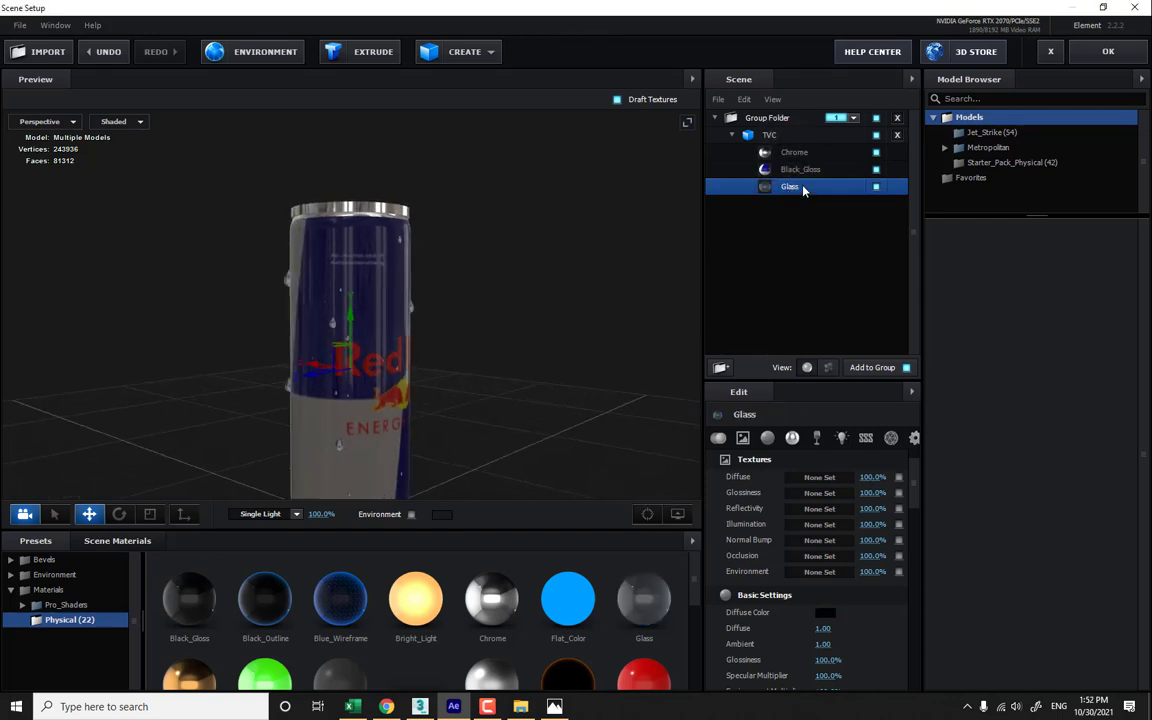
- Set the Glass material's blend mode to Add
click(914, 437)
click(870, 478)
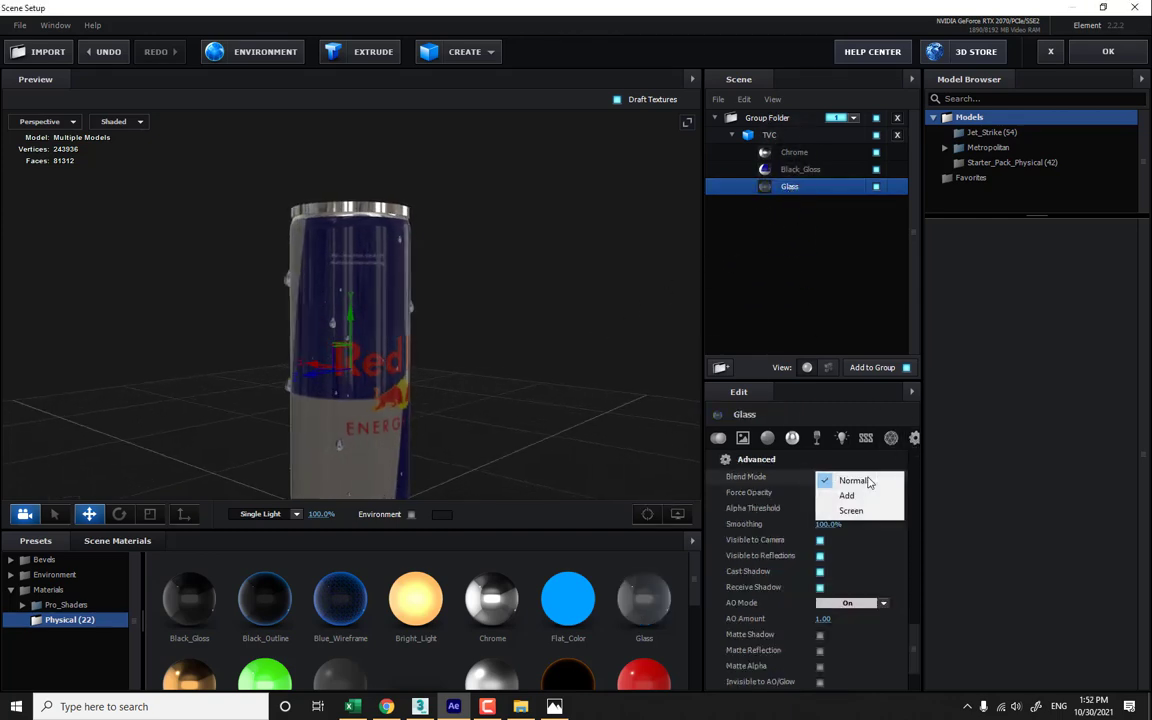
click(849, 496)
drag(640, 392, 520, 351)
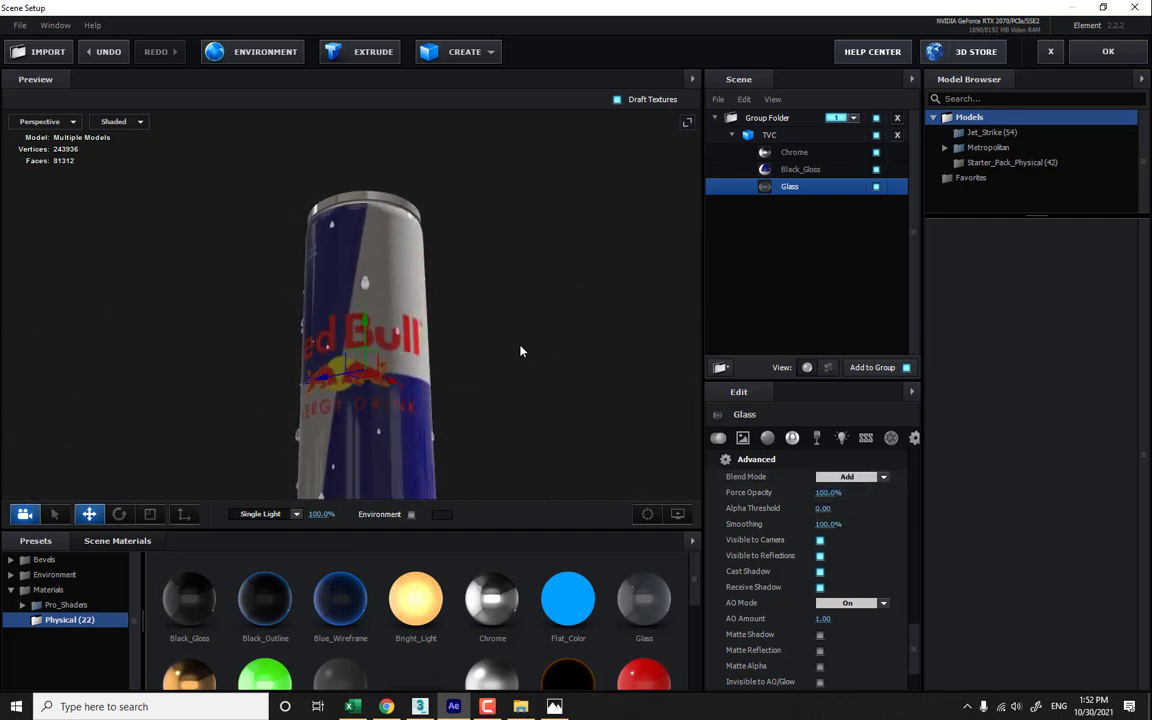
- Try the 360 lighting preset on the can preview
click(295, 515)
click(278, 380)
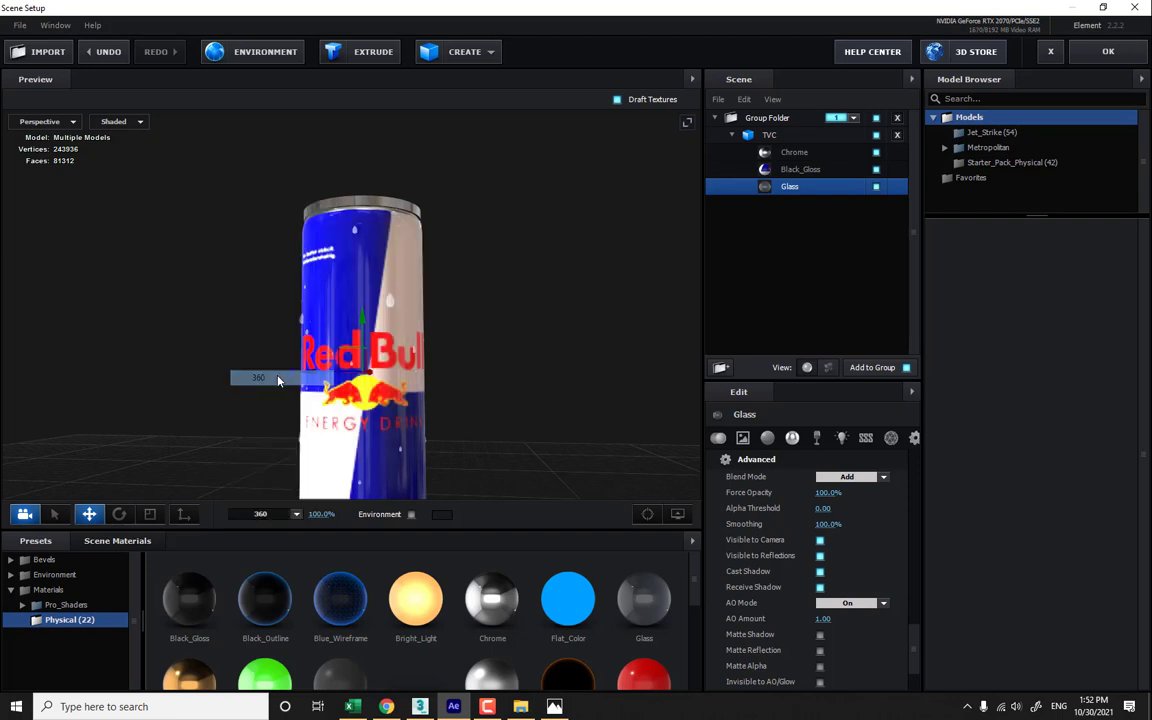
drag(464, 408, 328, 466)
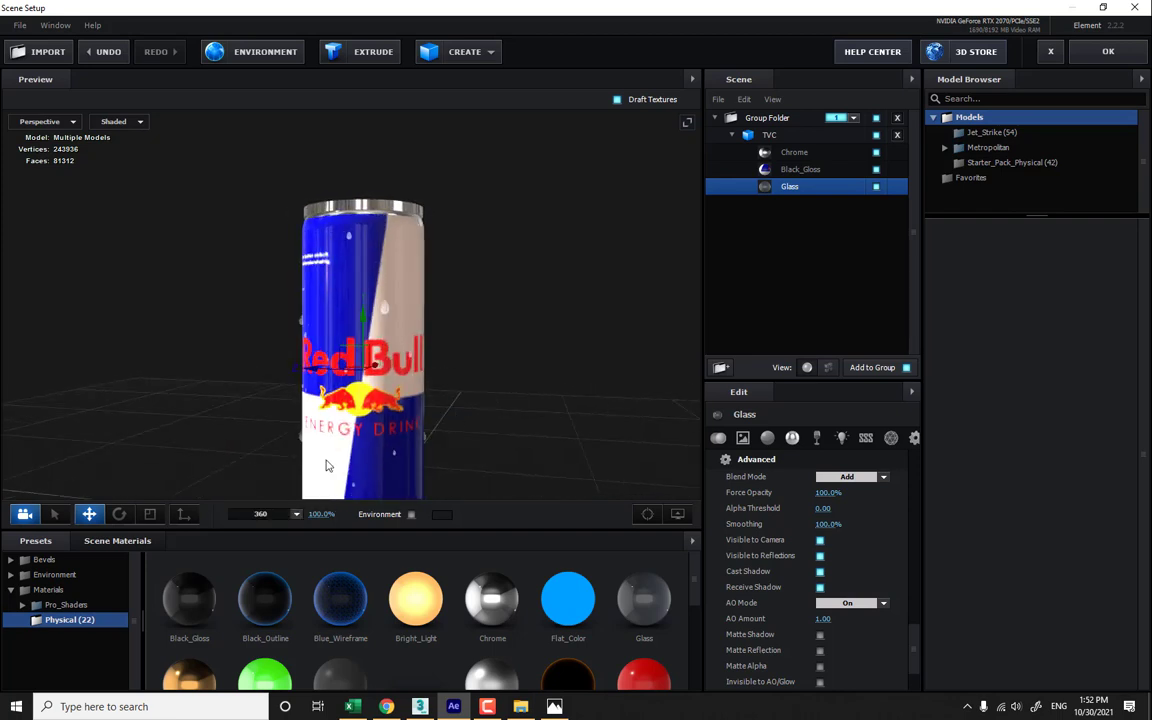
- Set the preview lighting to Cinema and accept the scene setup to return to the composition
click(272, 516)
click(255, 326)
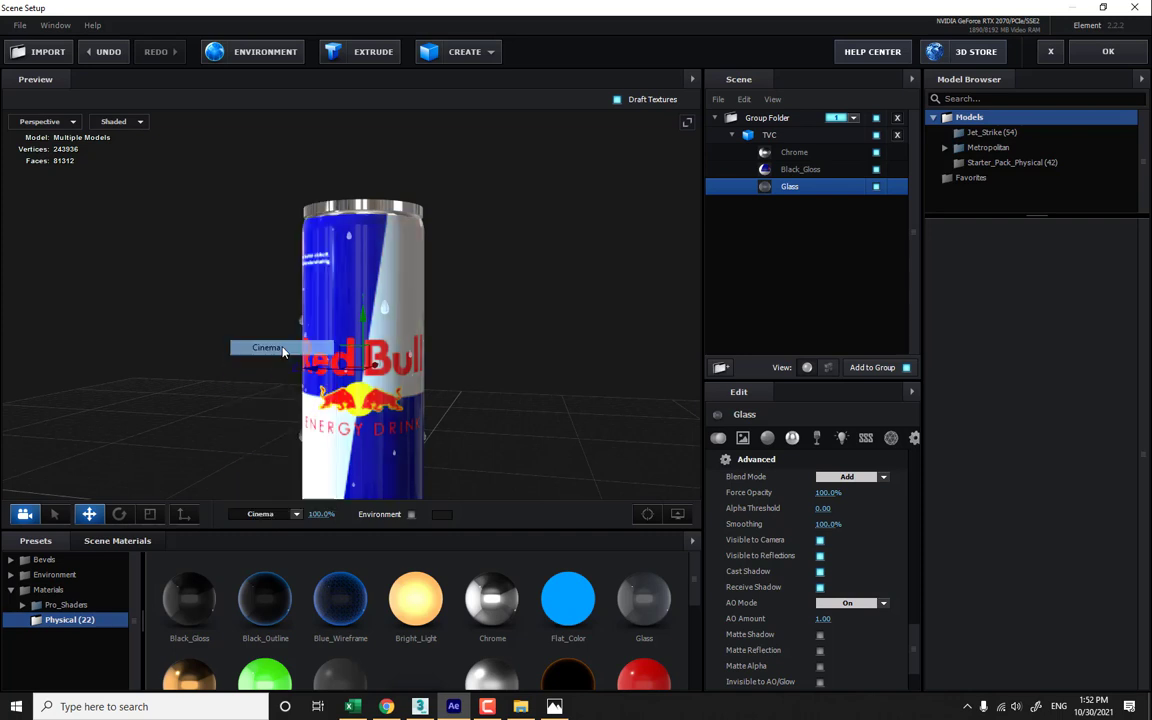
drag(452, 405, 560, 398)
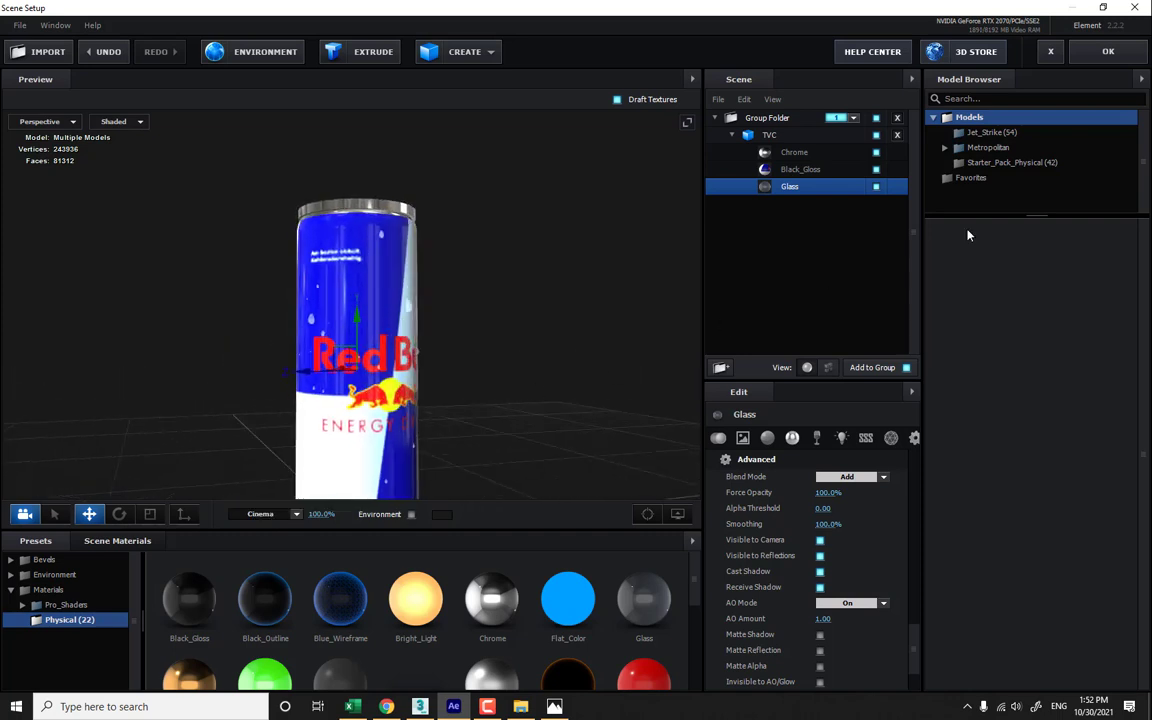
click(1106, 52)
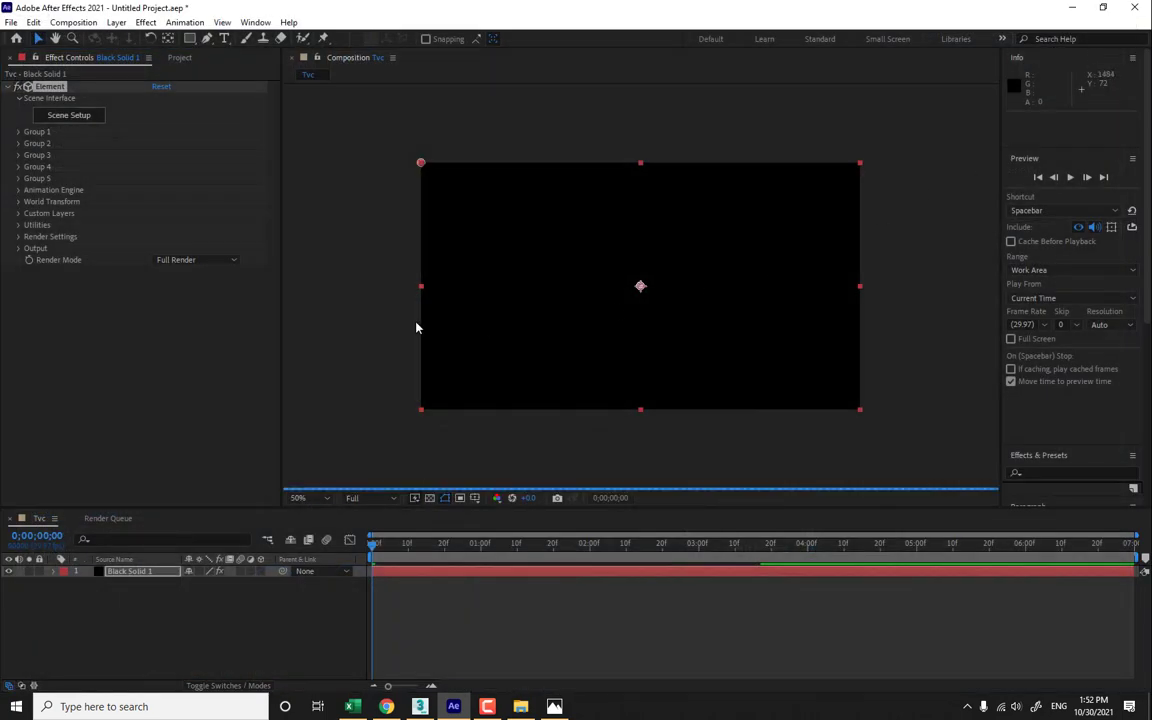
- Reopen the Element scene setup and open the Translucent folder of the Pro_Shaders material presets
click(77, 118)
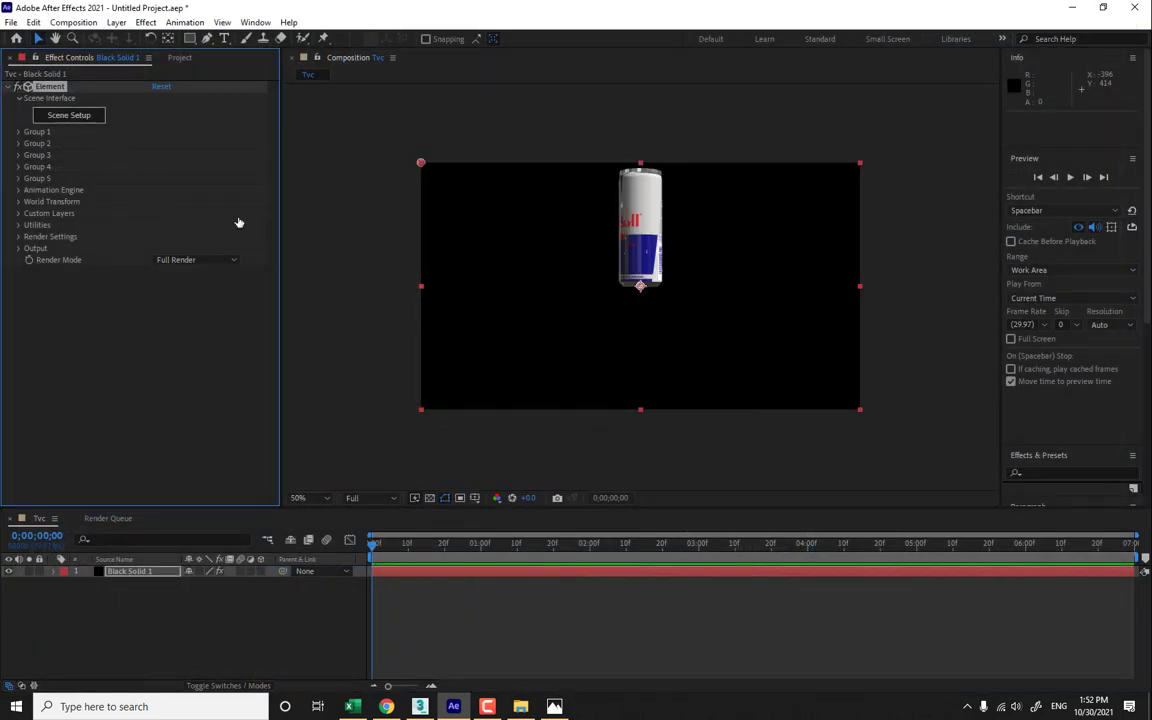
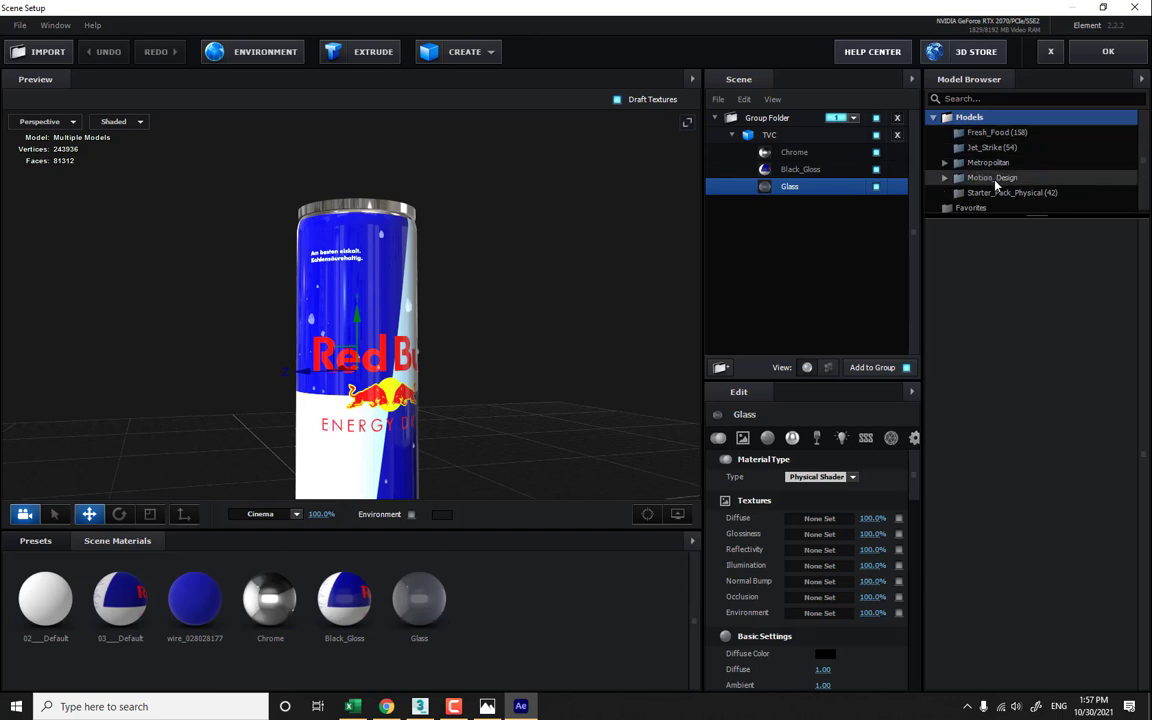
click(35, 540)
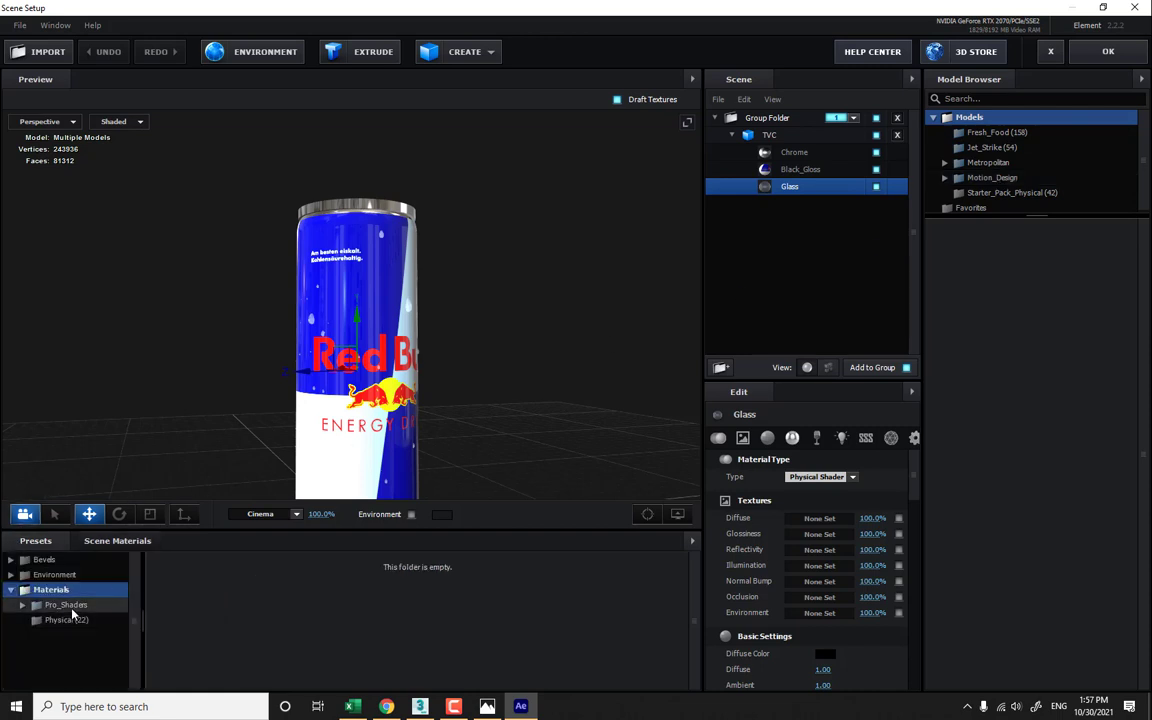
double_click(66, 605)
scroll(134, 594, down, 3)
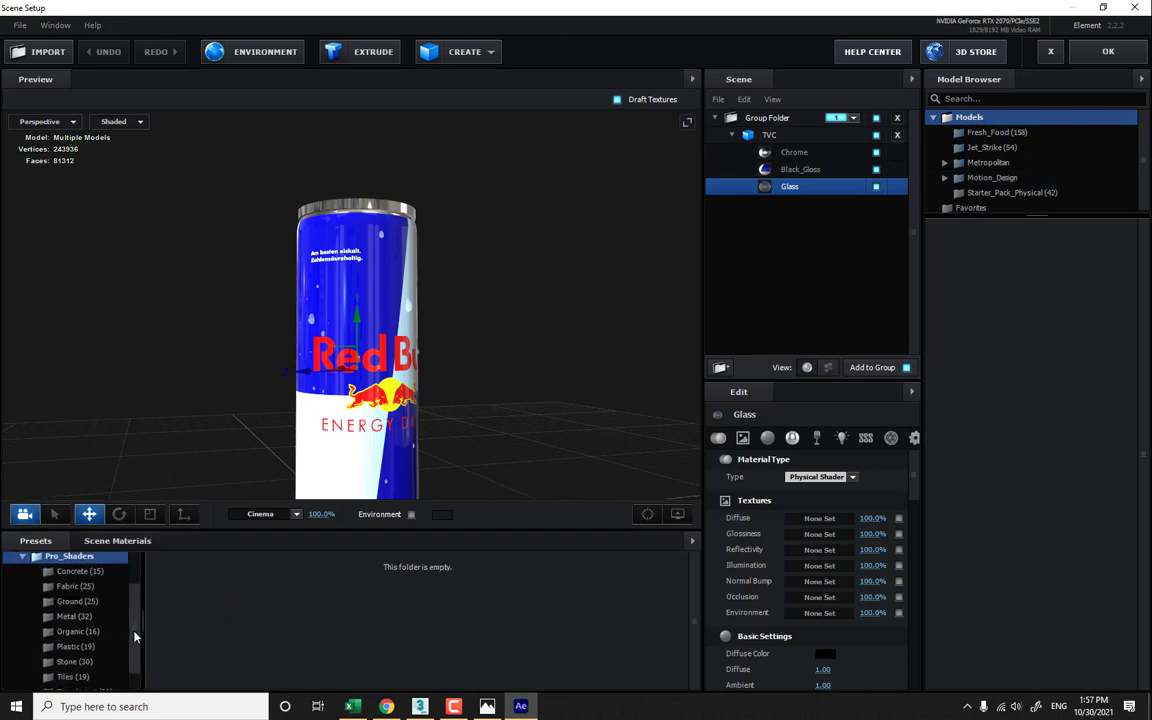
scroll(136, 612, up, 3)
scroll(139, 655, down, 5)
click(82, 608)
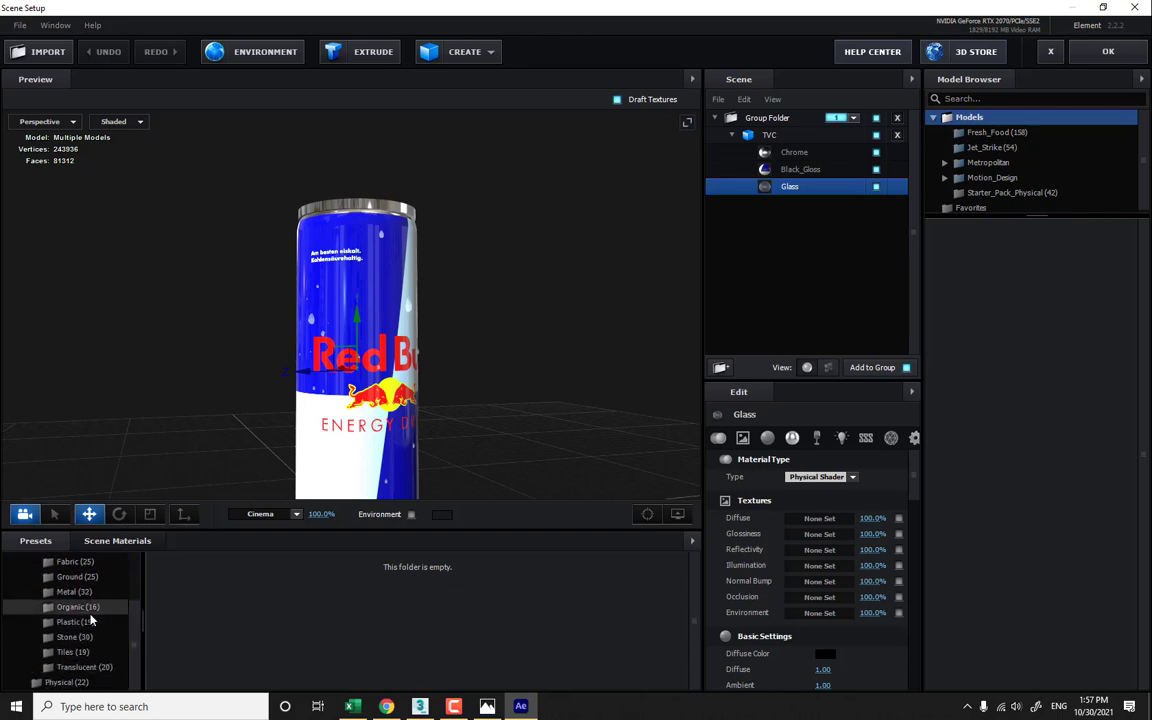
click(72, 637)
click(76, 653)
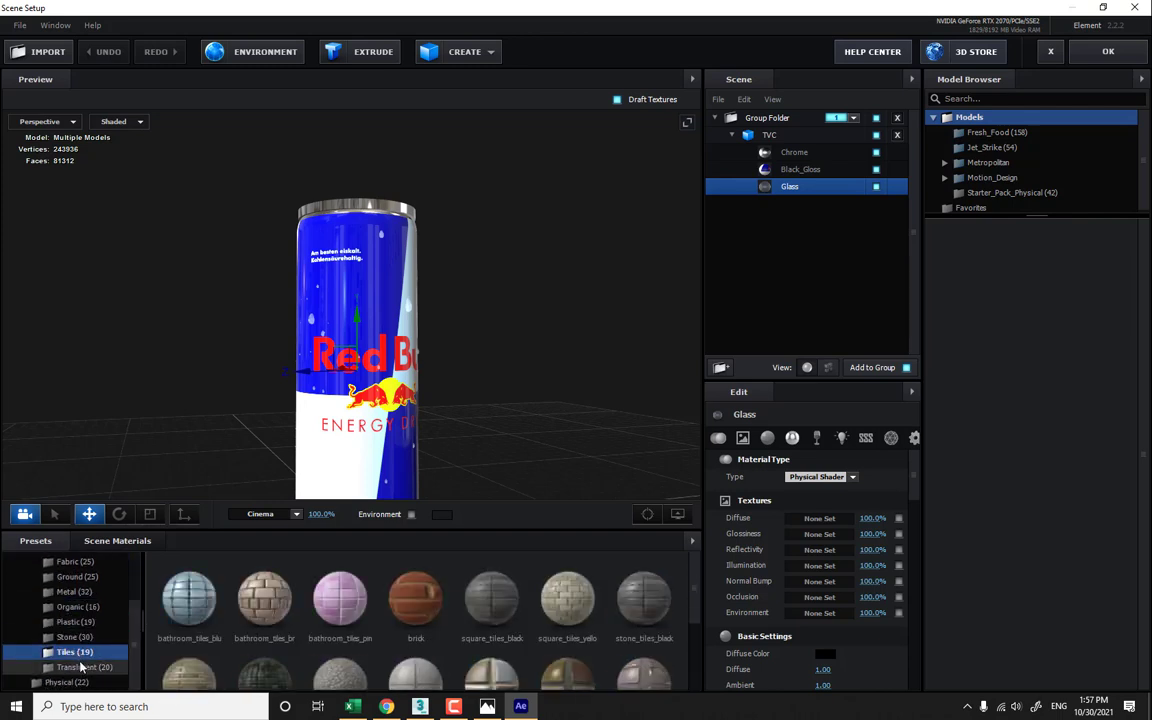
click(83, 667)
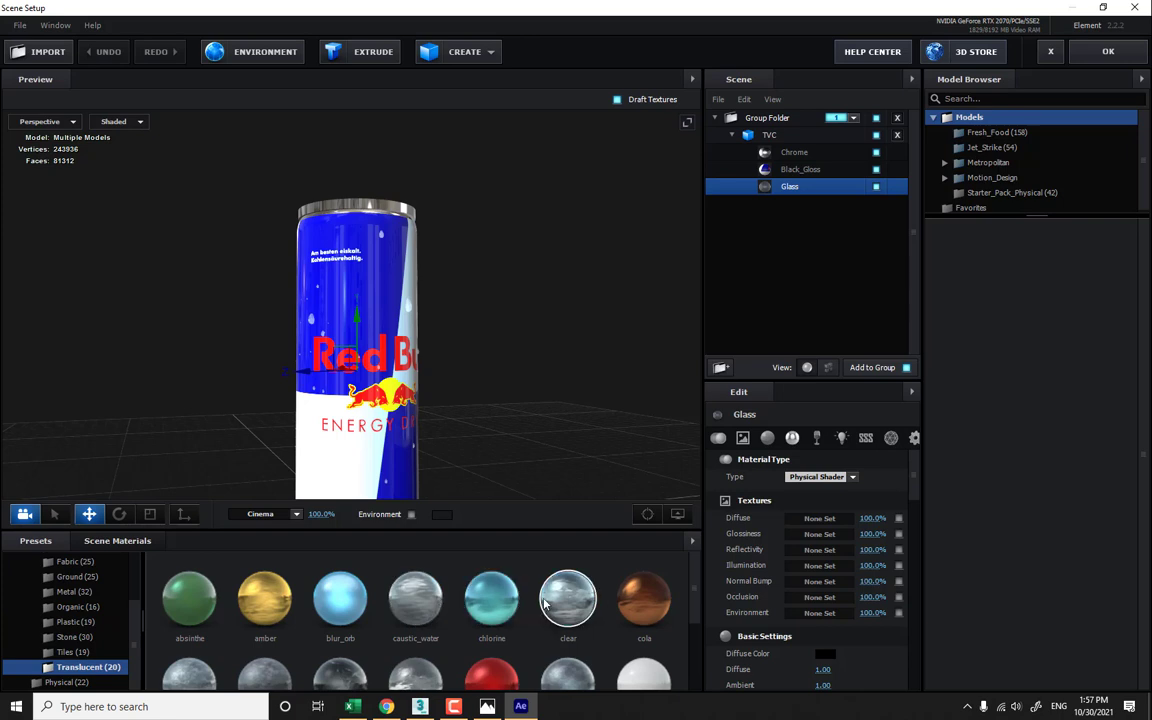
- Examine the Translucent material presets for a shader suited to a liquid splash
scroll(546, 603, down, 1)
scroll(546, 603, down, 1)
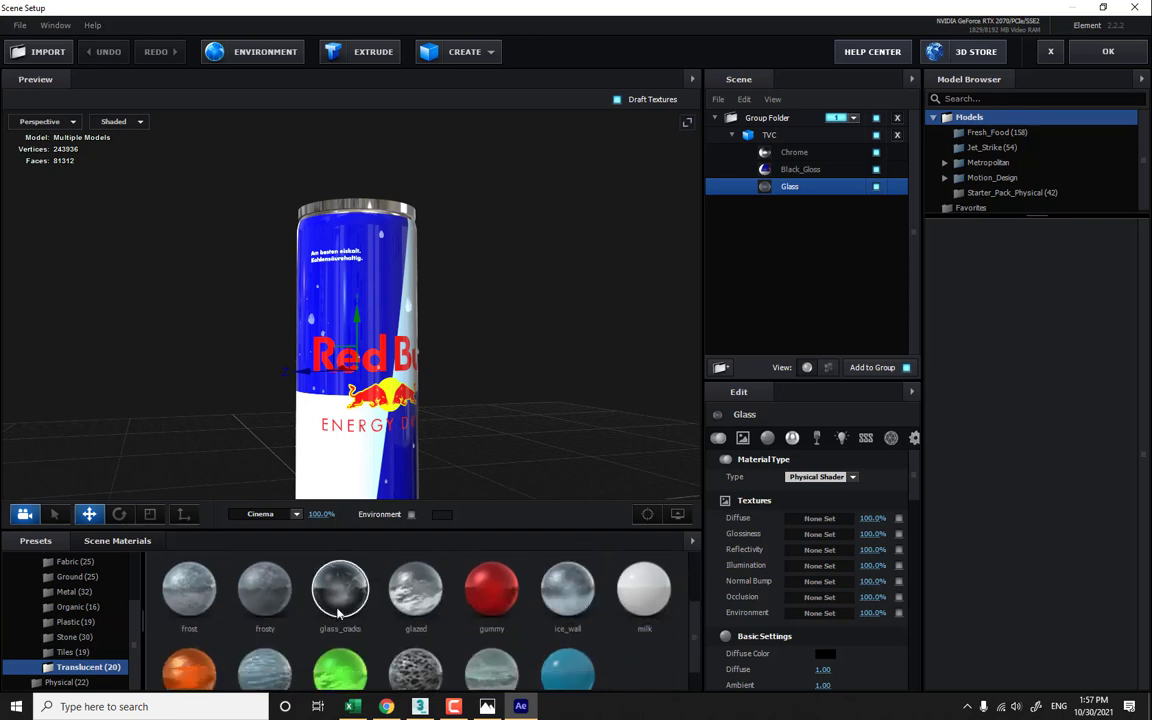
scroll(533, 619, down, 1)
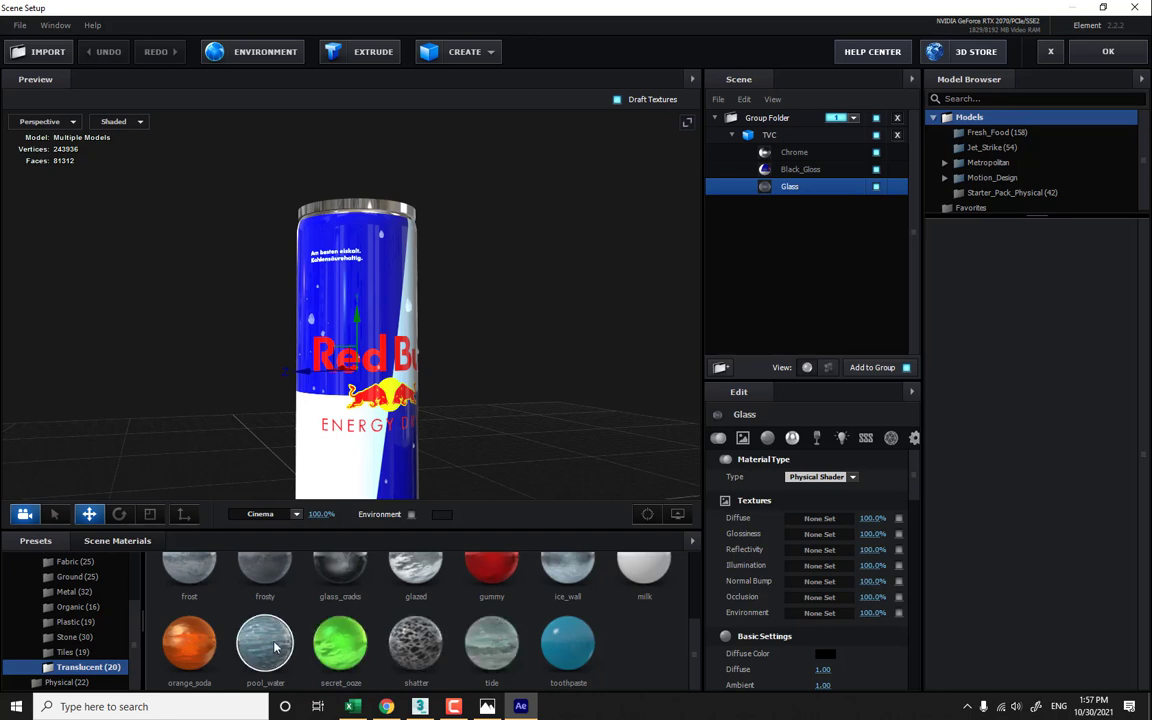
scroll(277, 643, up, 3)
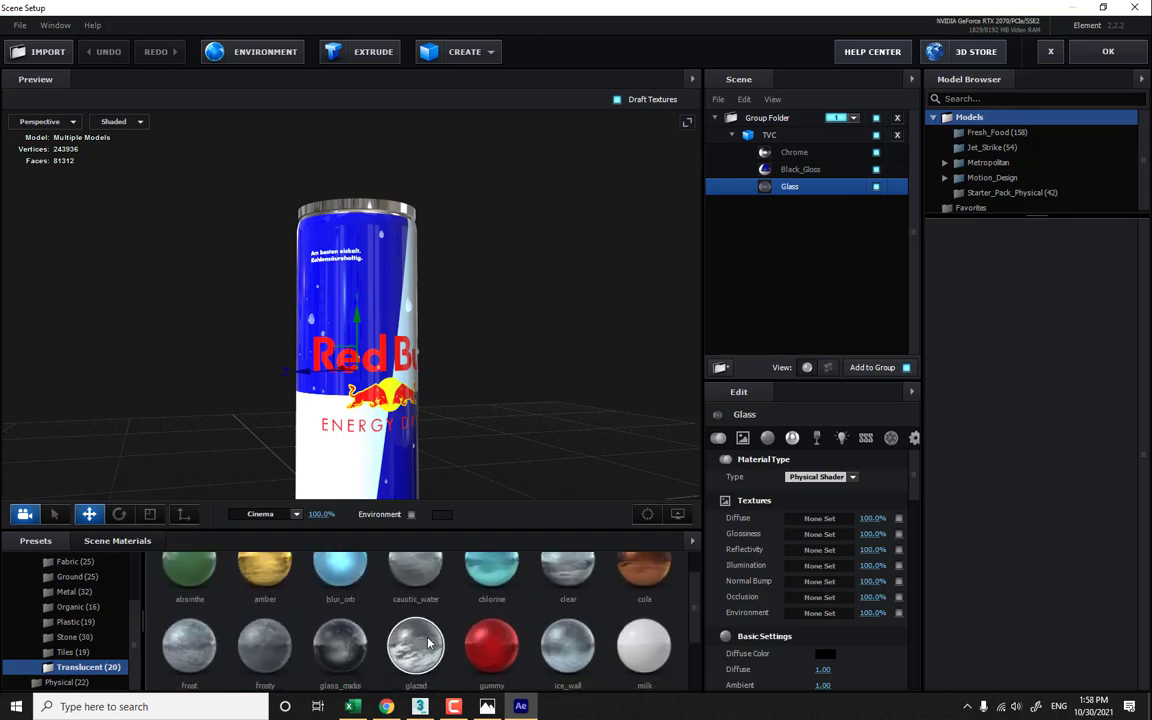
scroll(415, 643, down, 3)
scroll(430, 640, up, 3)
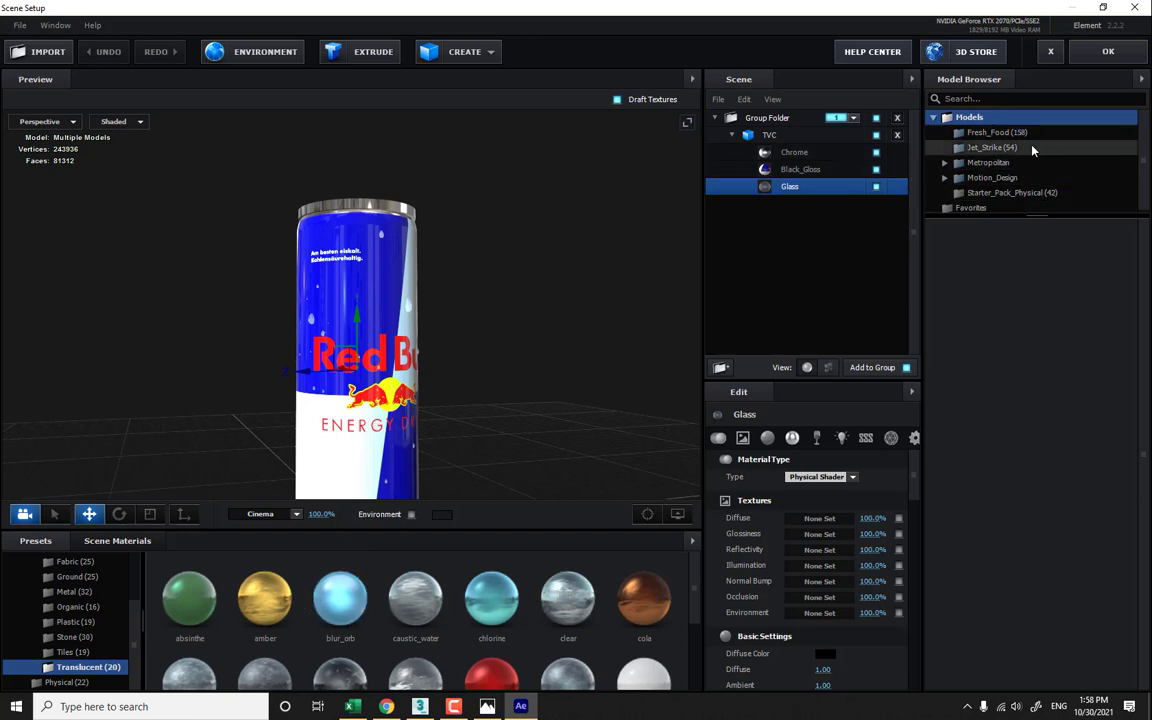
- Add the liquid_15 model from the Motion_Design Liquids collection to the scene
double_click(992, 177)
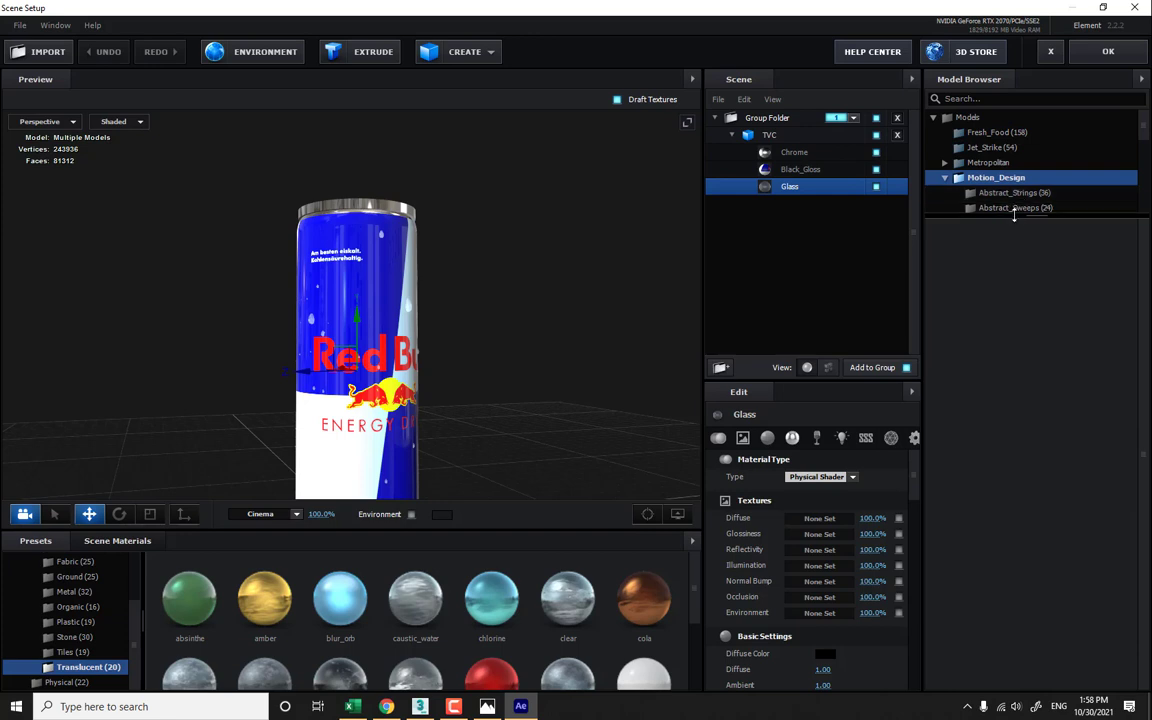
drag(1016, 224, 1021, 335)
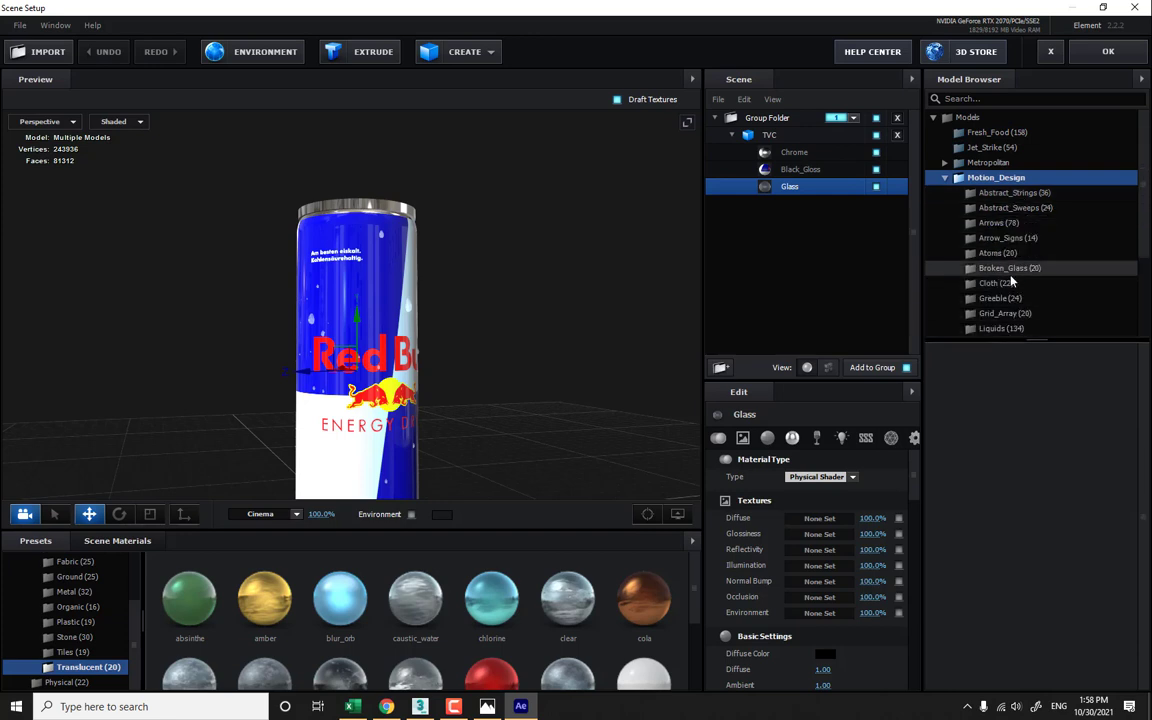
scroll(1012, 280, down, 2)
click(1010, 247)
click(1008, 232)
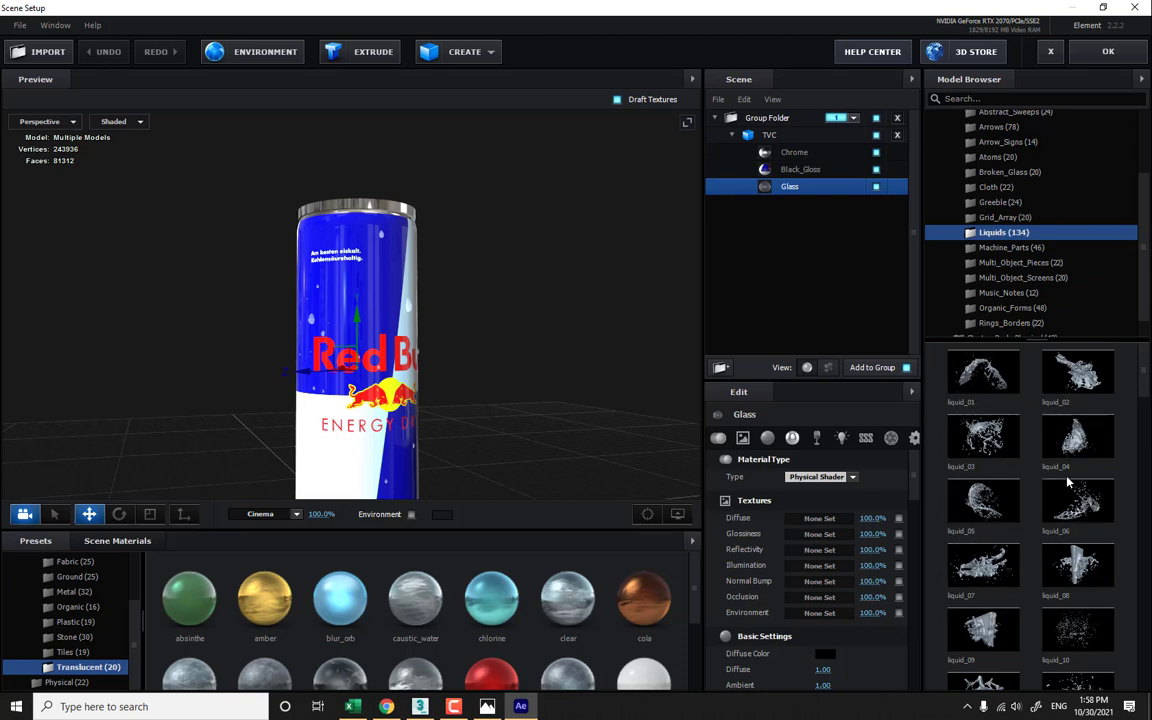
scroll(1068, 483, down, 3)
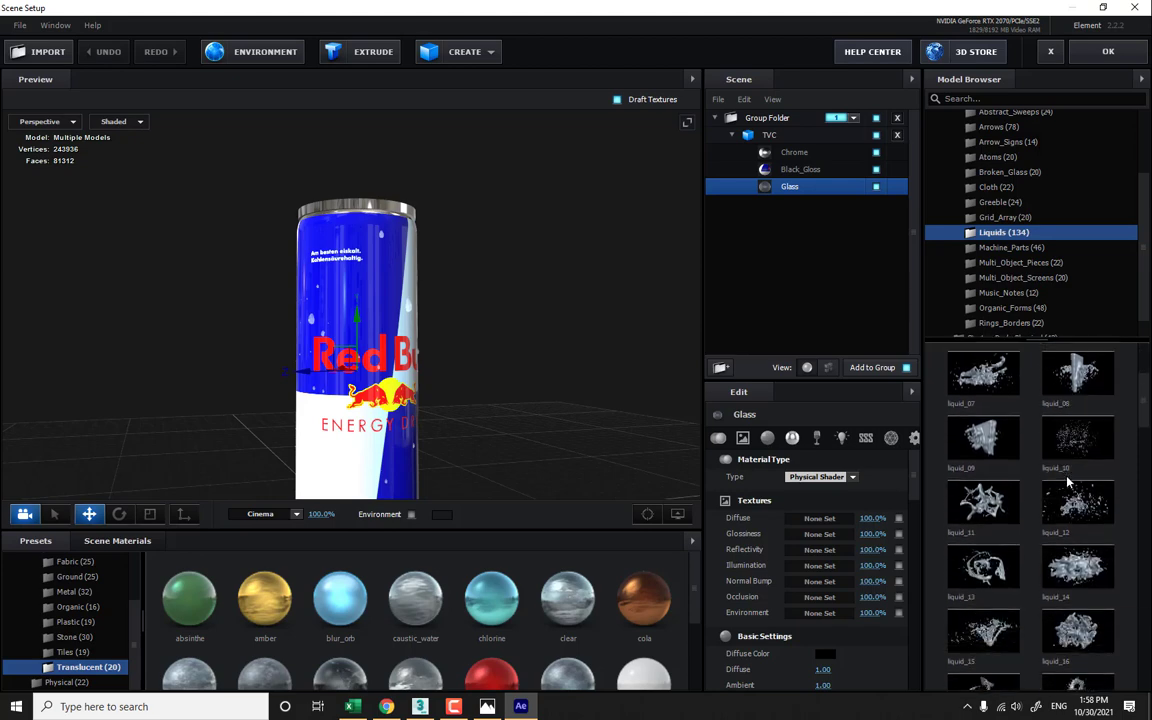
click(993, 627)
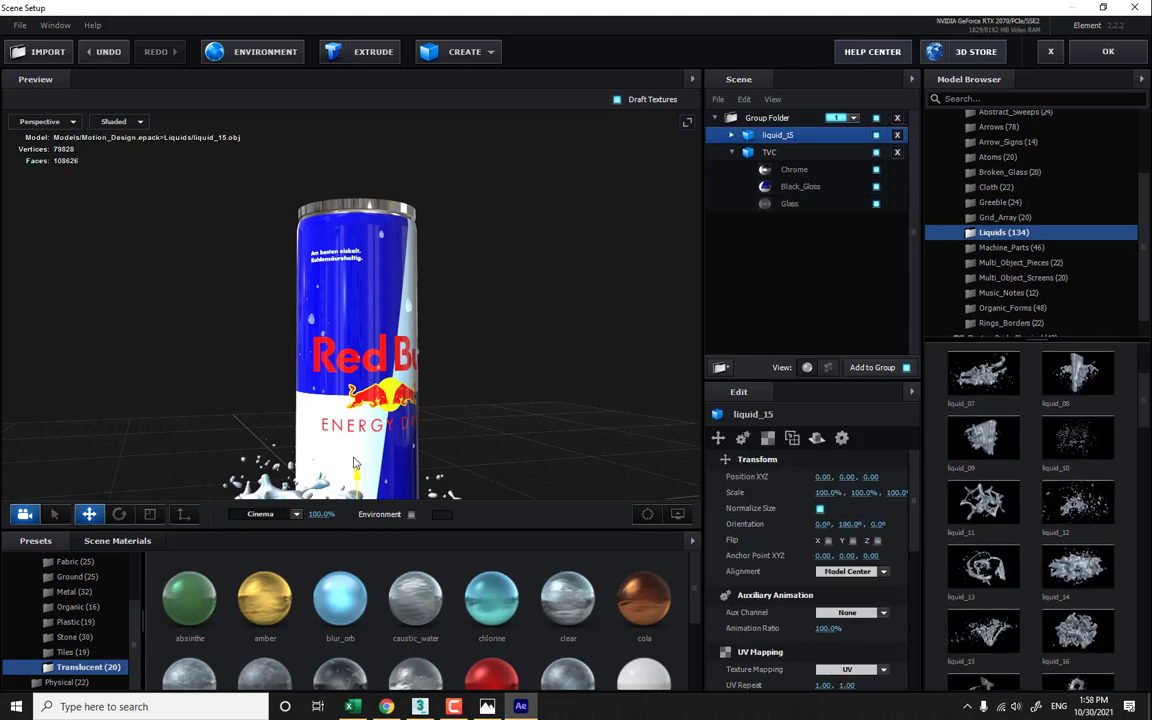
- Move the liquid_15 splash above the can's top, to position 0.30, 1.64, -0.41
drag(360, 476, 362, 112)
middle_drag(489, 230, 526, 362)
drag(526, 362, 450, 420)
drag(372, 281, 404, 241)
drag(448, 350, 528, 336)
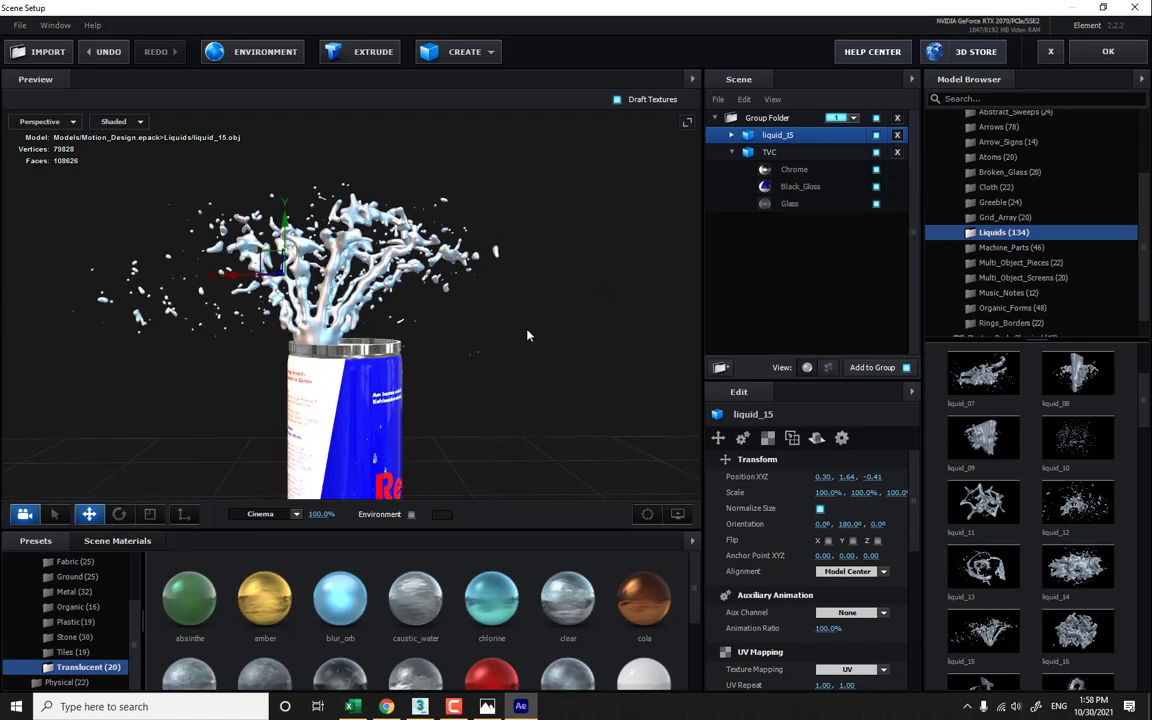
- Rotate the liquid_15 splash to orientation 180.0°, 296.5°, 180.0° and move it over the can's lid at position 0.61, 1.64, -0.01
drag(420, 437, 215, 431)
click(119, 514)
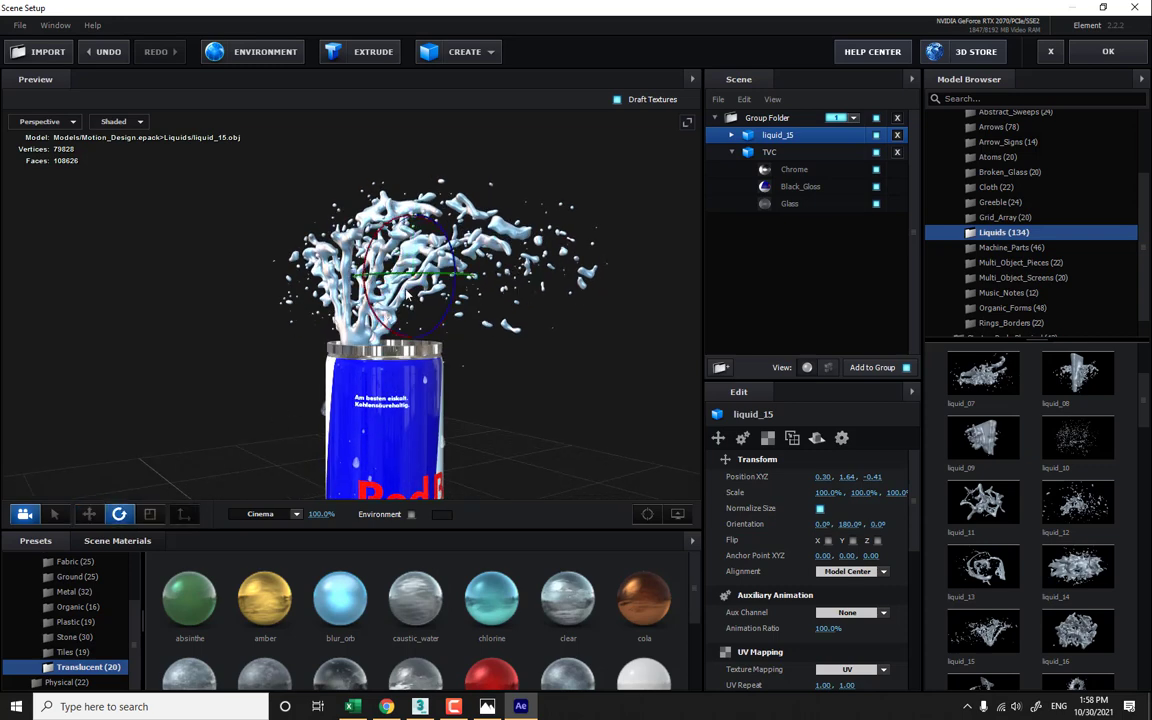
drag(415, 275, 496, 281)
click(89, 514)
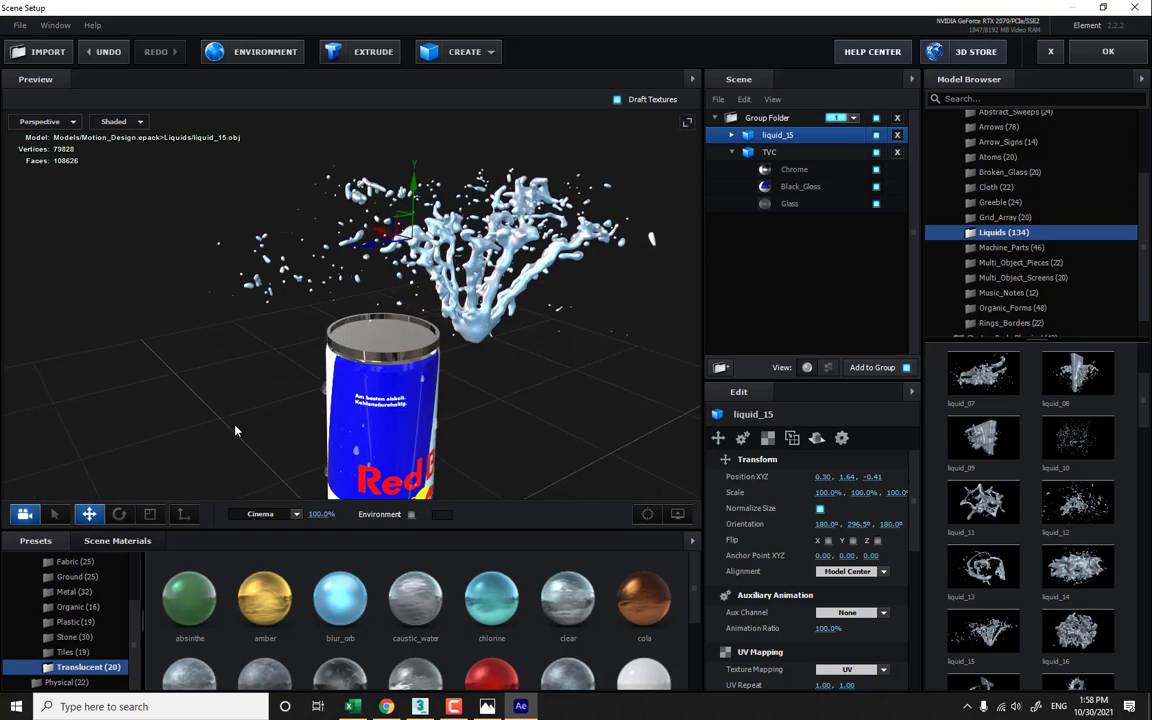
drag(384, 236, 286, 238)
drag(408, 366, 403, 318)
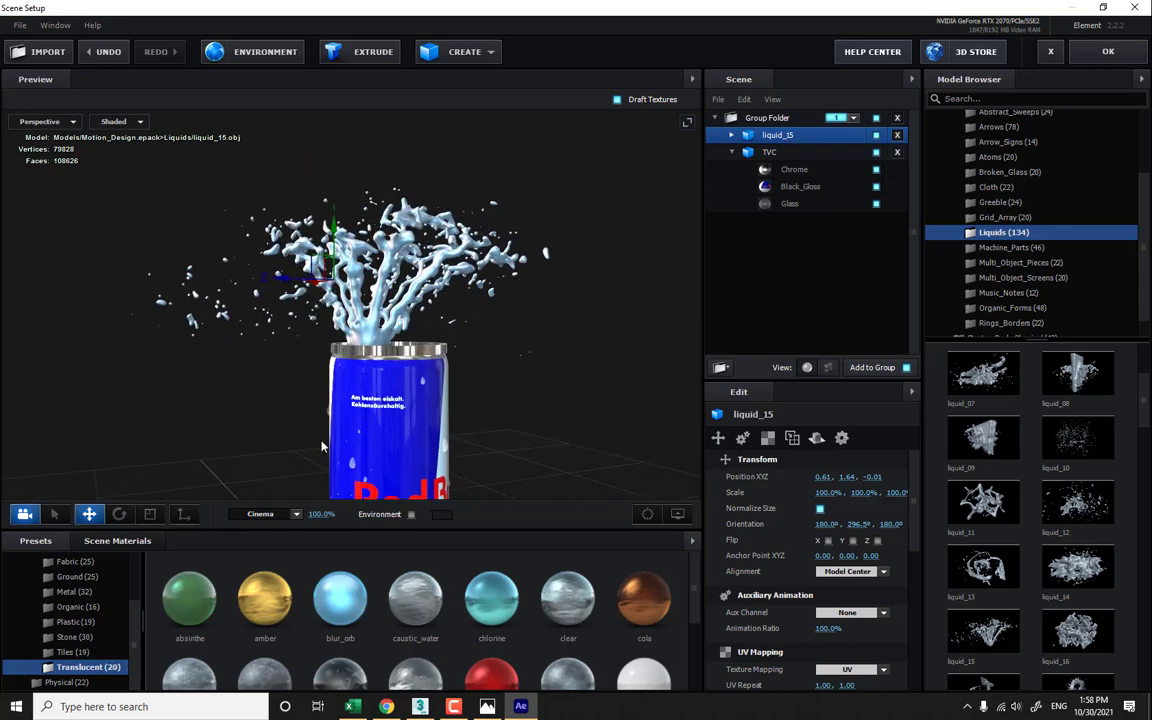
- Try the Translucent orange_soda material on the liquid_15 splash
scroll(455, 614, down, 2)
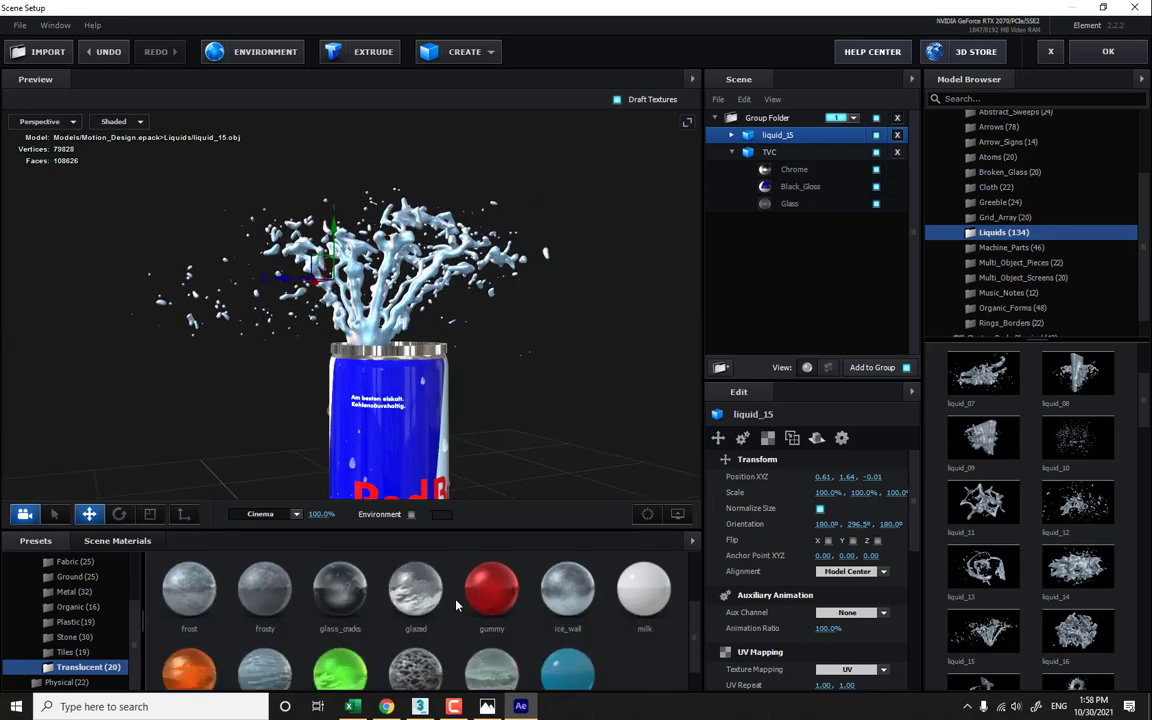
scroll(452, 605, down, 1)
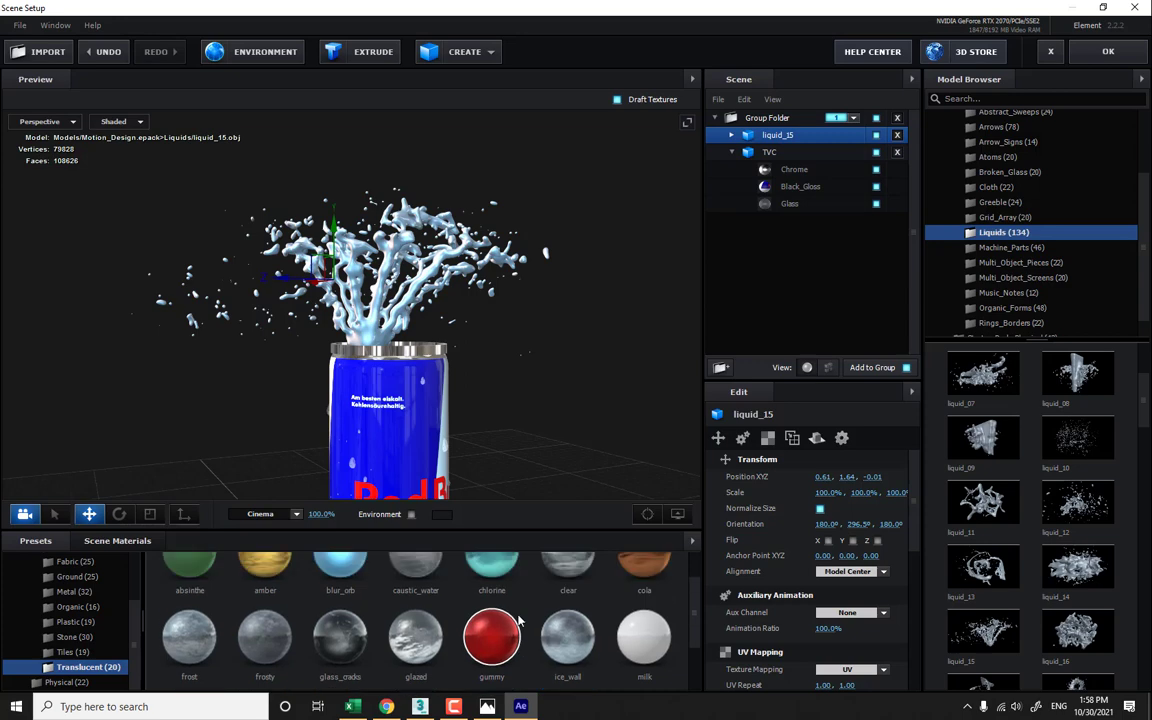
scroll(519, 621, up, 3)
scroll(506, 614, down, 4)
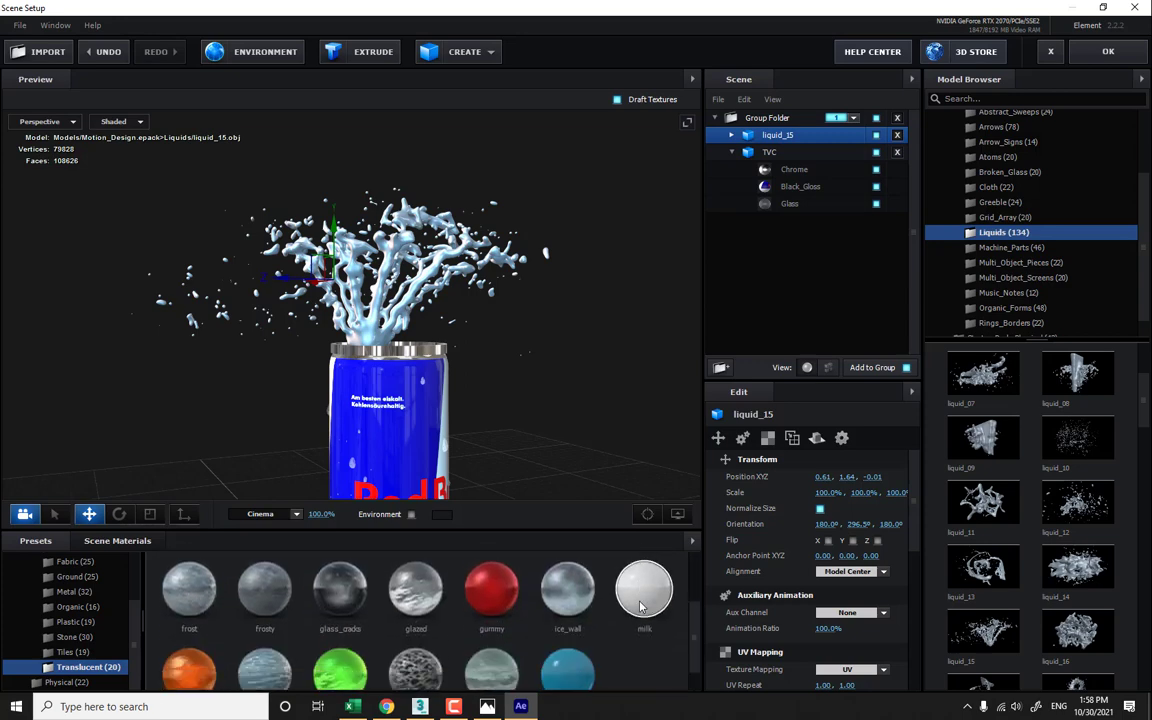
scroll(496, 616, down, 1)
drag(178, 642, 312, 245)
mouse_move(425, 366)
mouse_down()
mouse_move(399, 373)
mouse_move(411, 355)
mouse_up()
- Try the Translucent amber material on the liquid_15 splash
scroll(452, 617, up, 3)
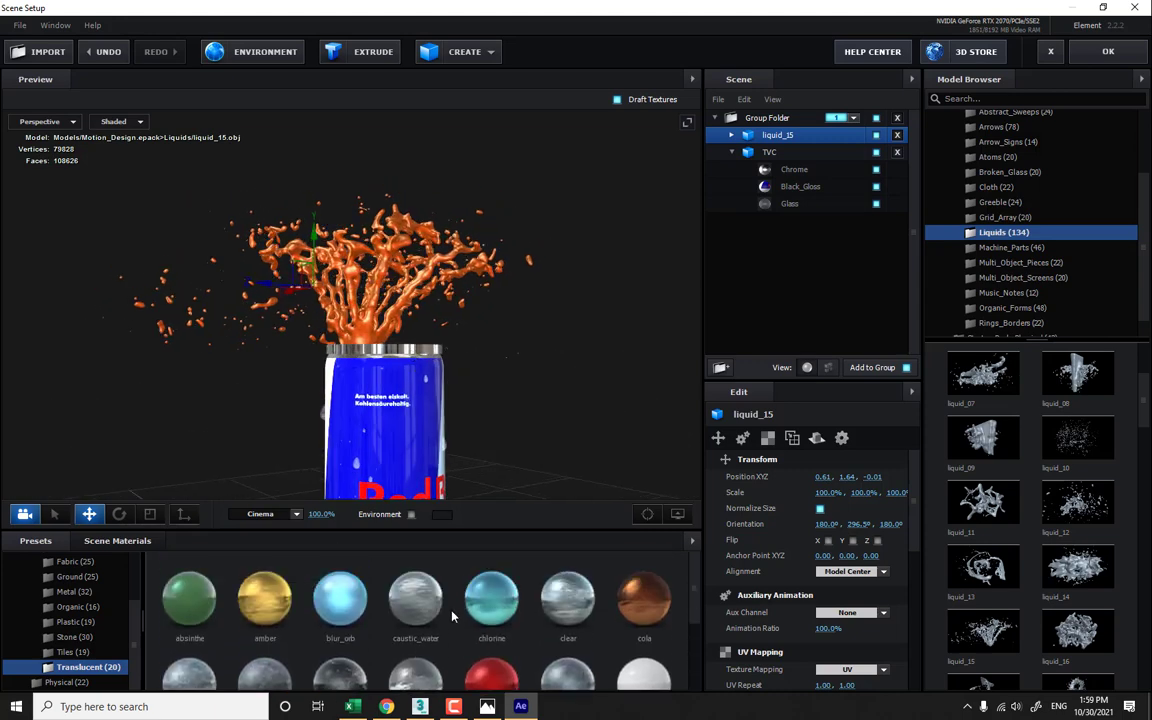
drag(265, 598, 353, 285)
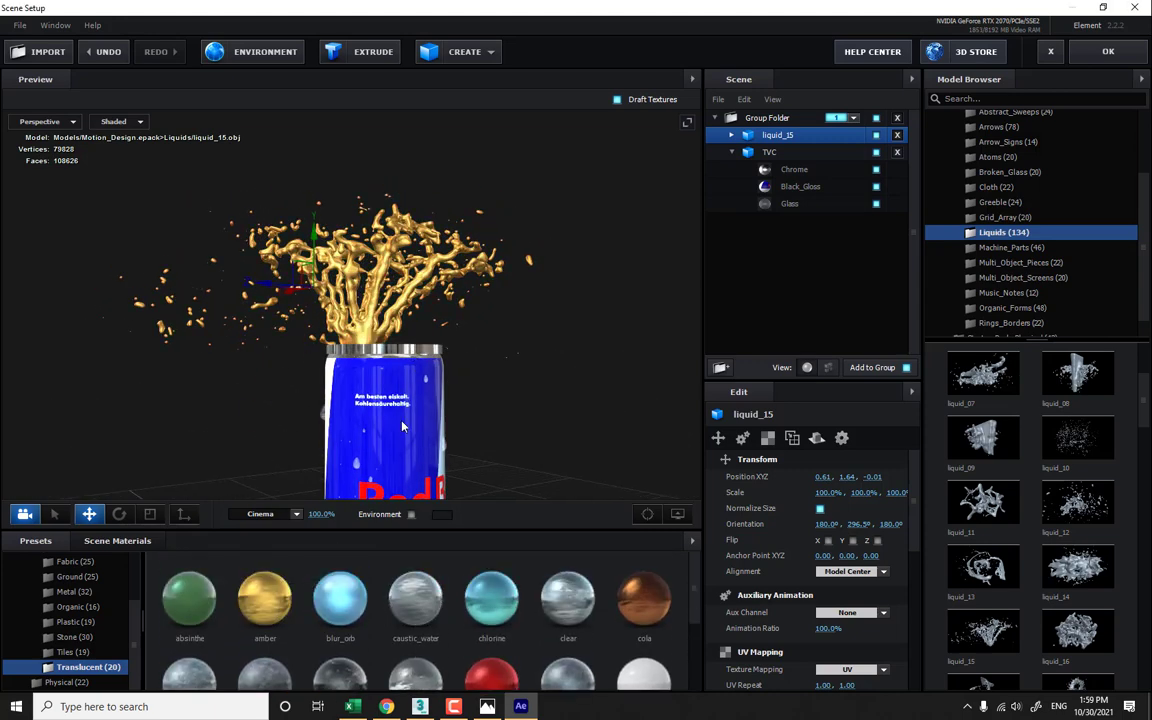
drag(404, 427, 440, 442)
- Apply the Translucent orange_soda material to the liquid_15 splash in place of amber
scroll(394, 596, down, 1)
scroll(394, 596, down, 2)
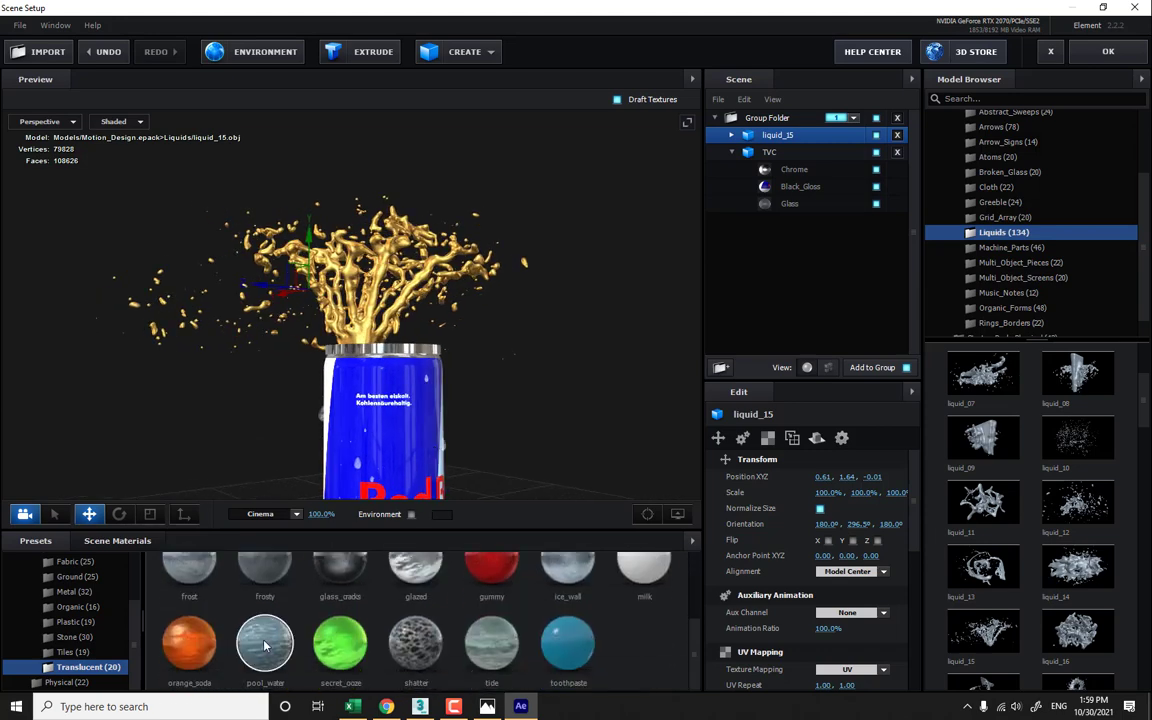
drag(193, 647, 368, 281)
drag(378, 364, 385, 396)
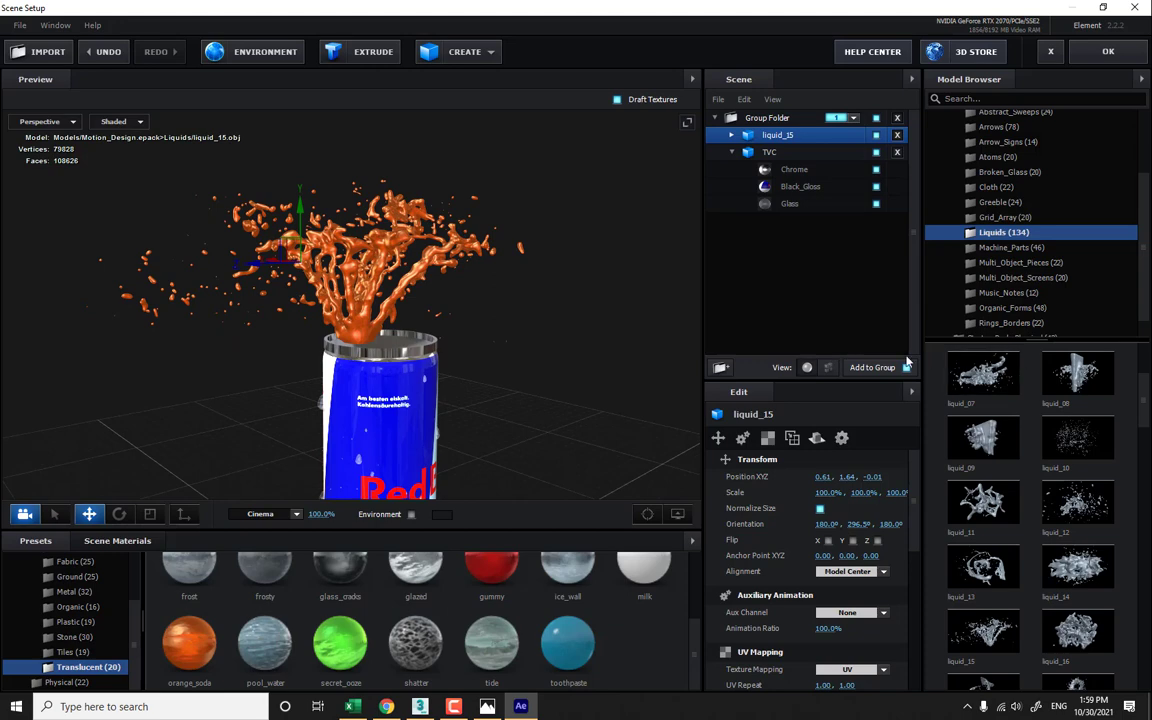
- Add the liquid_05 model from the Liquids collection as a second splash around the can
drag(543, 371, 558, 350)
middle_drag(558, 350, 555, 252)
drag(555, 252, 530, 313)
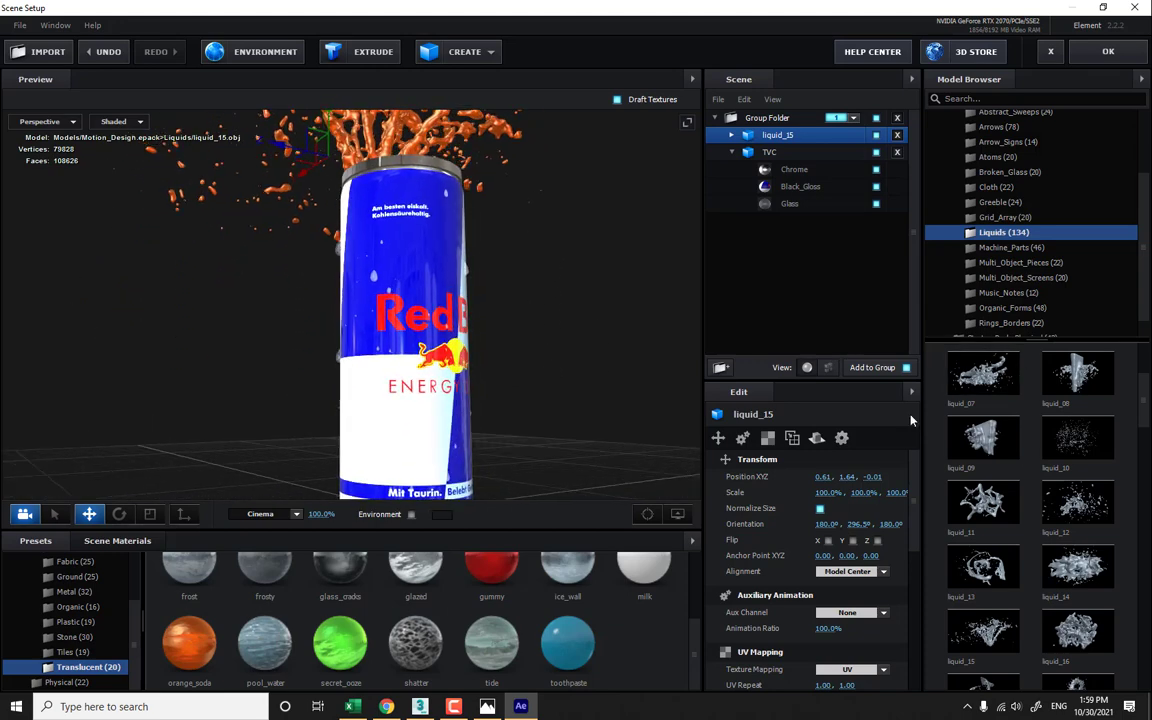
scroll(1050, 556, up, 3)
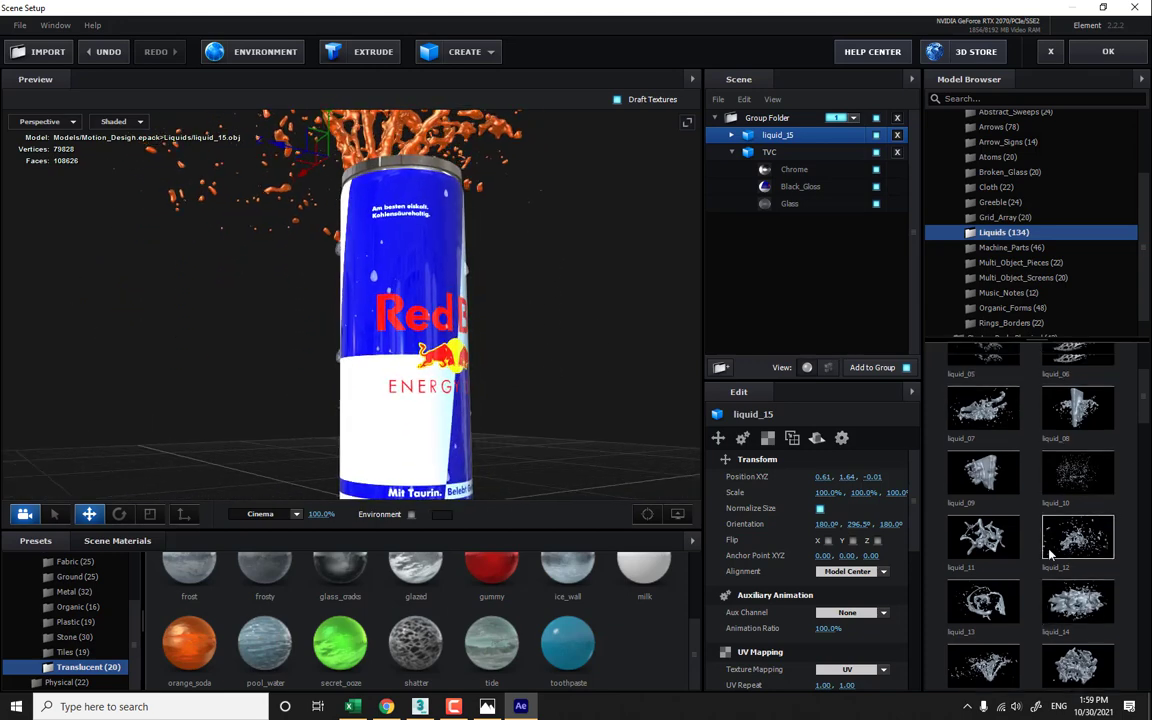
click(980, 500)
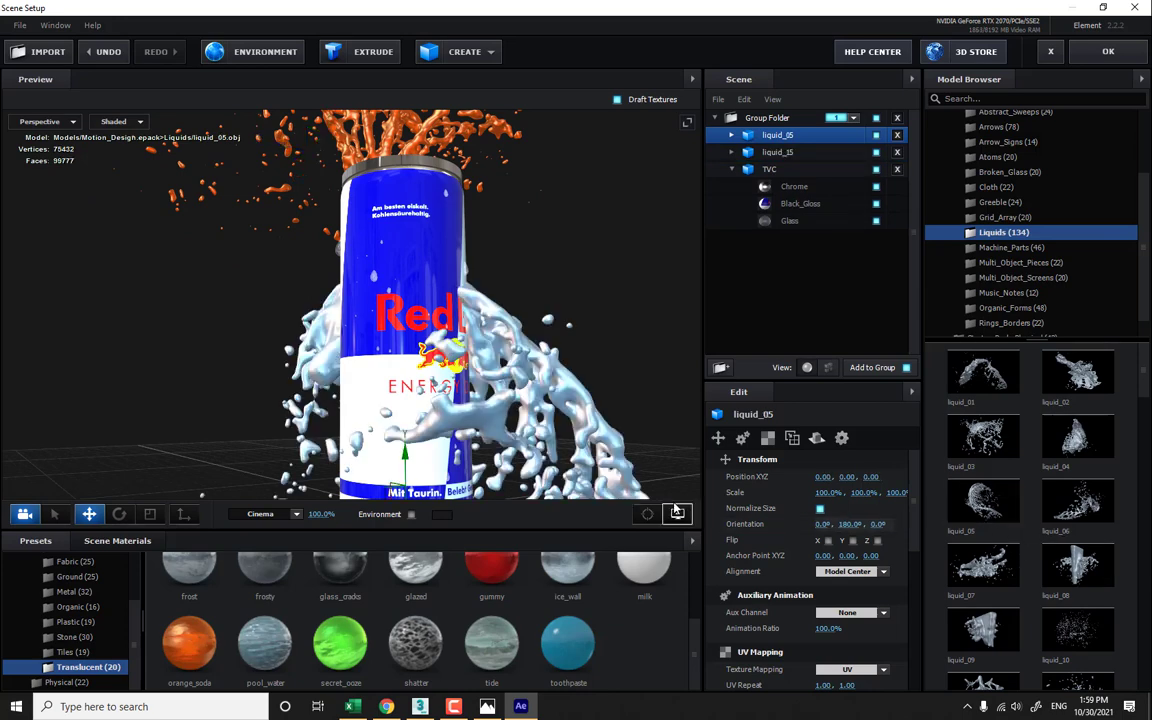
- Move the liquid_05 splash beside and behind the can, to position 0.54, 0.00, -0.64
drag(554, 413, 556, 412)
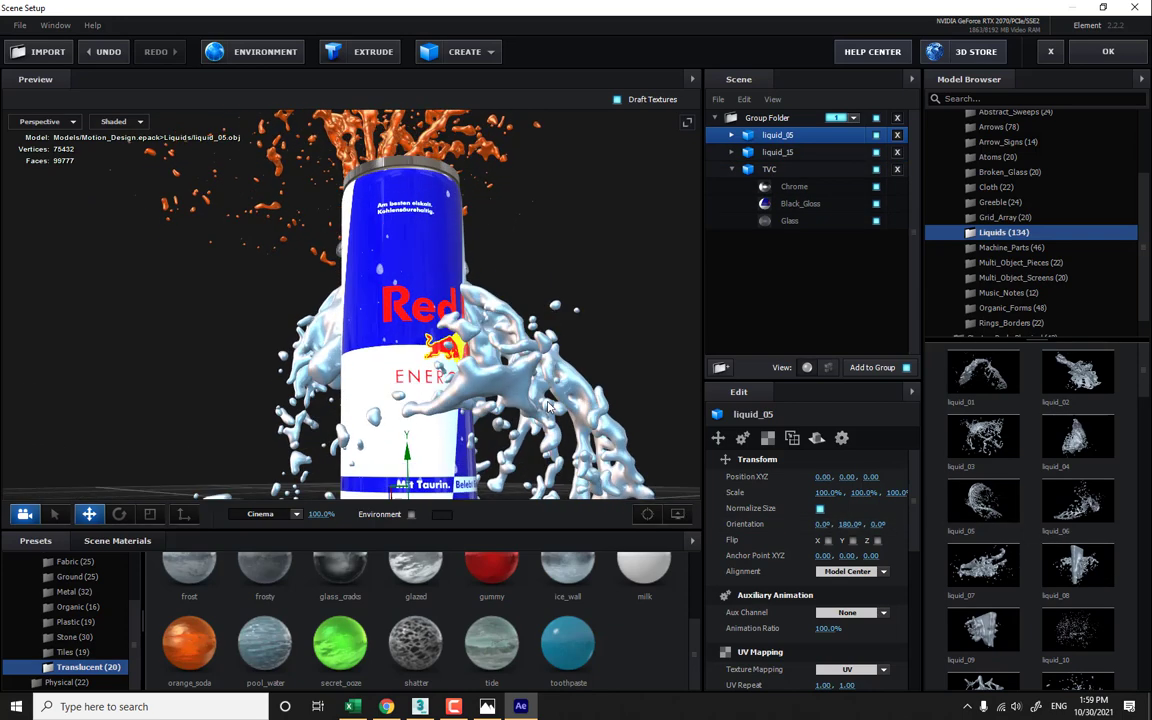
scroll(563, 416, down, 3)
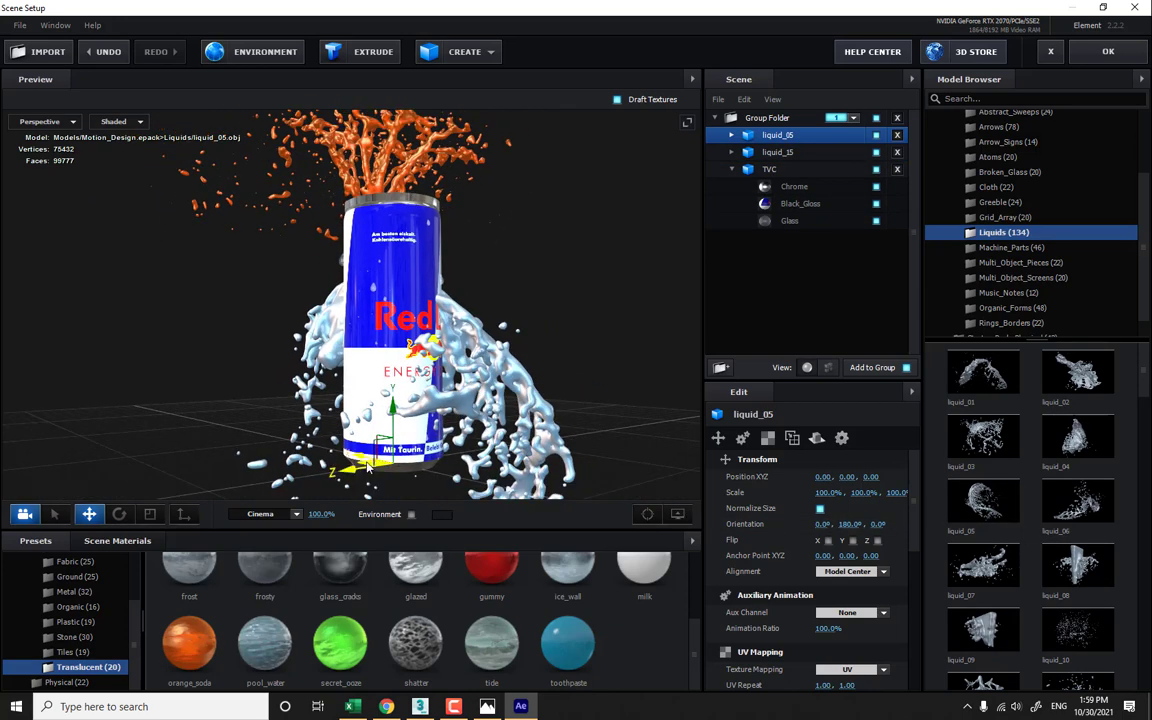
drag(368, 467, 301, 464)
scroll(486, 455, up, 2)
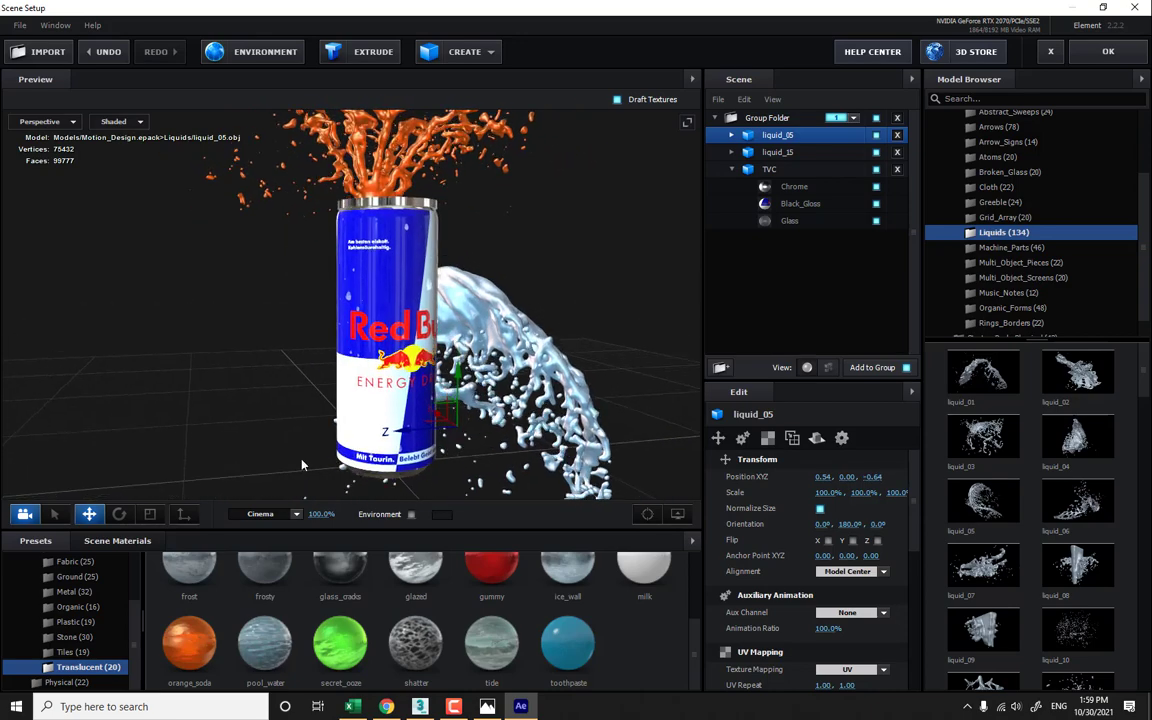
- Rotate the liquid_05 splash to about 90.3°, 354.5°, 267.0° and raise it behind the can to position 0.54, 0.84, -0.15
click(127, 520)
drag(442, 400, 594, 467)
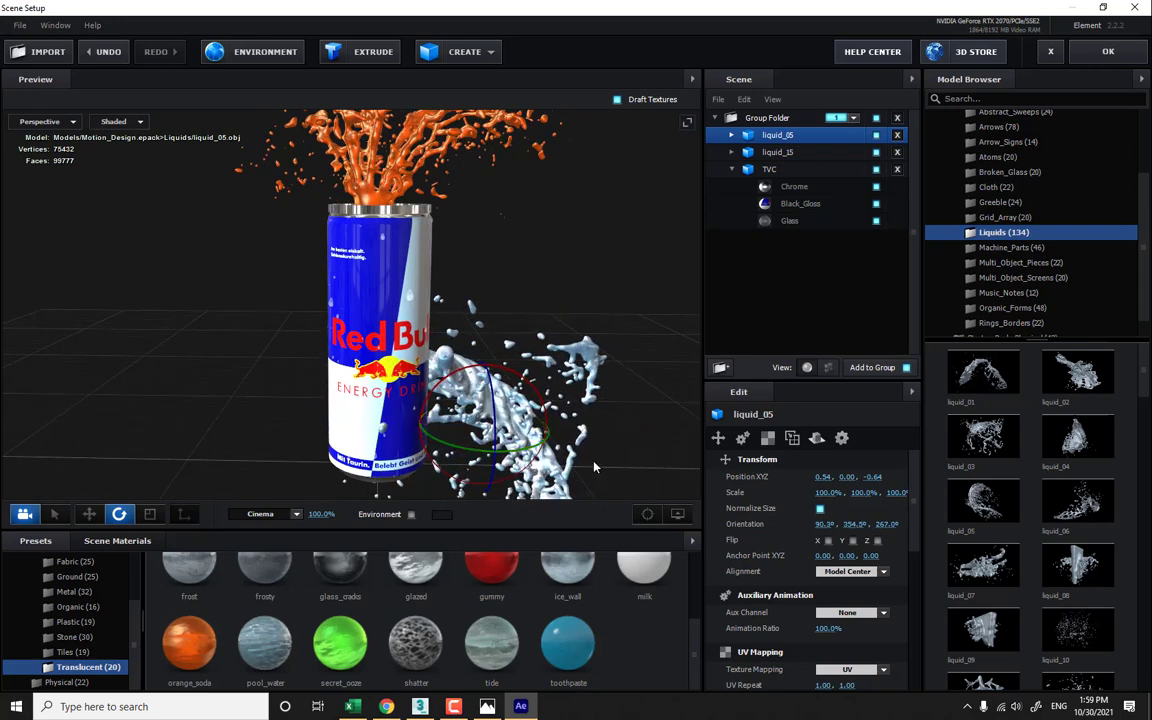
click(89, 514)
drag(463, 410, 385, 266)
click(120, 514)
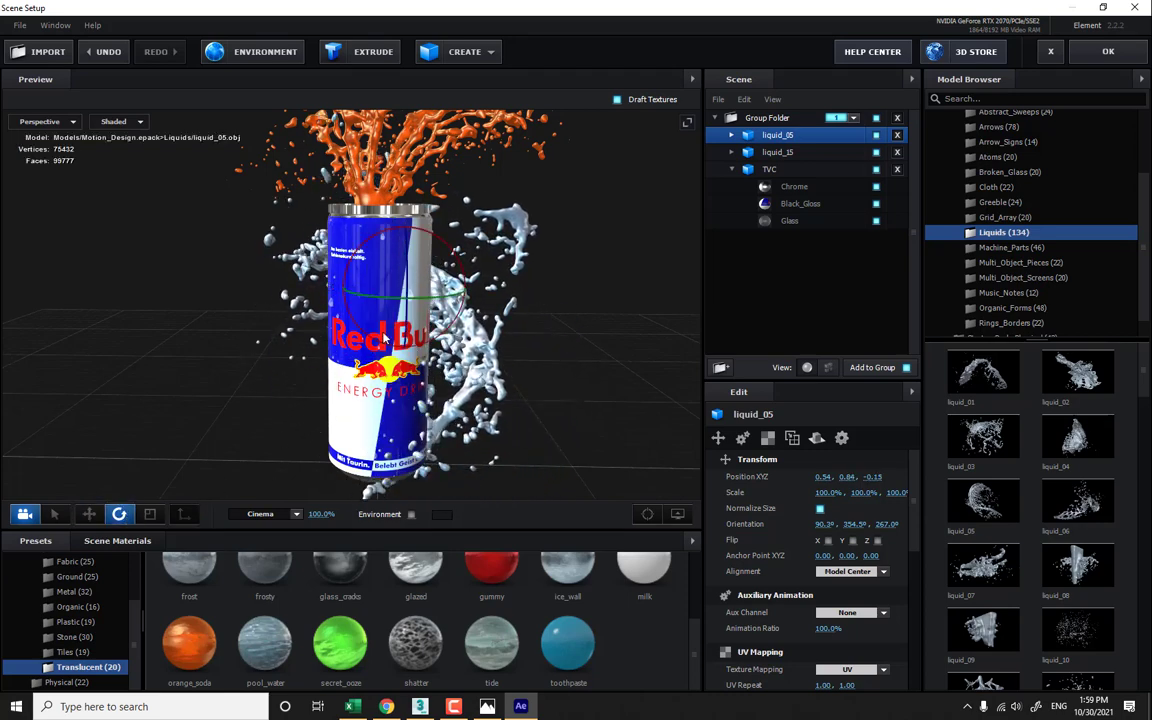
- Scale the liquid_05 splash uniformly to about 124.7% and rotate it around the can to about 93.5°, 355.8°, 230.3°
click(150, 514)
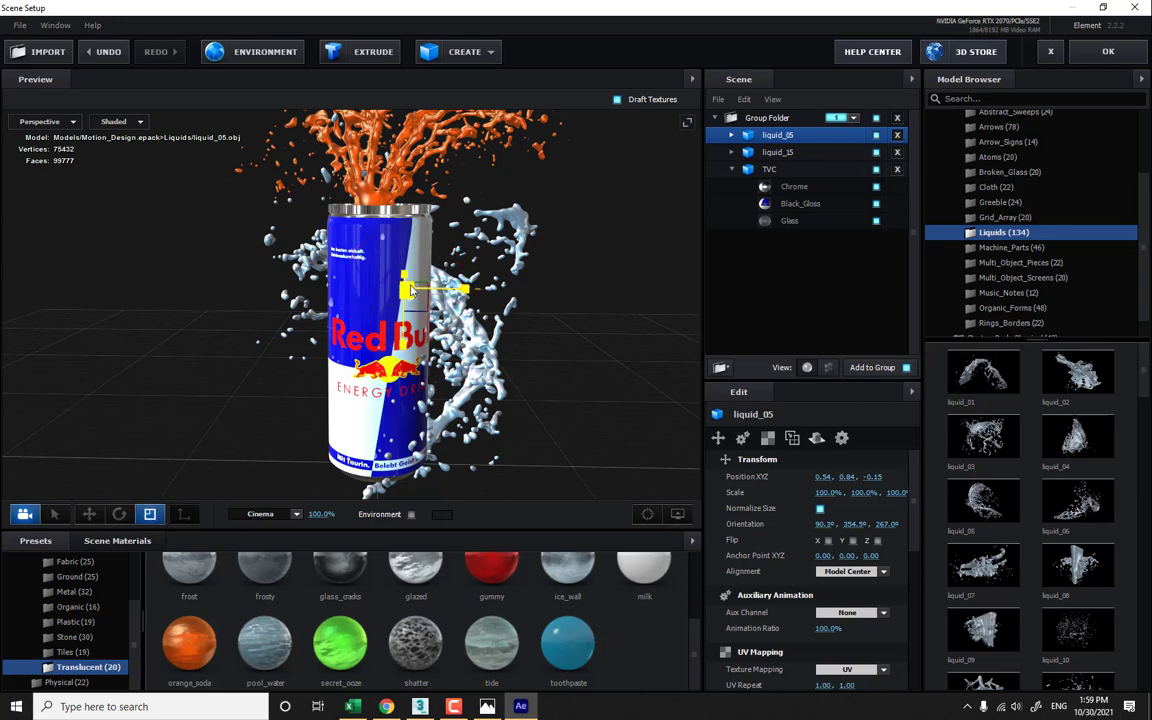
drag(410, 290, 447, 327)
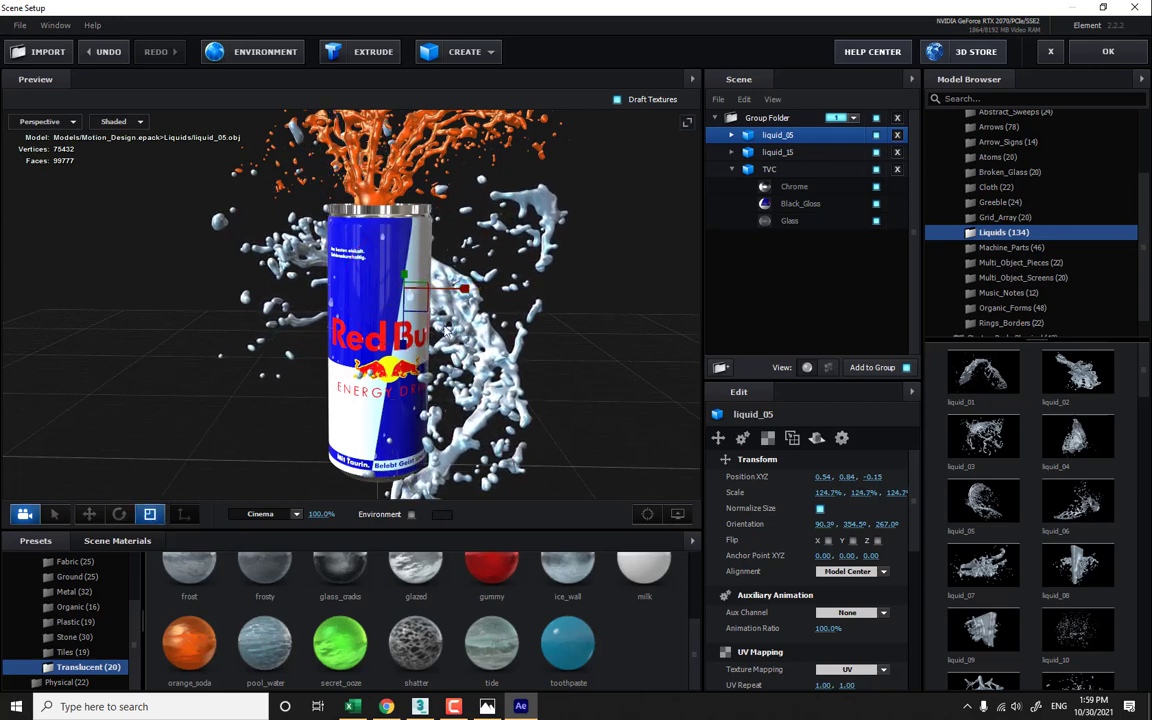
click(119, 514)
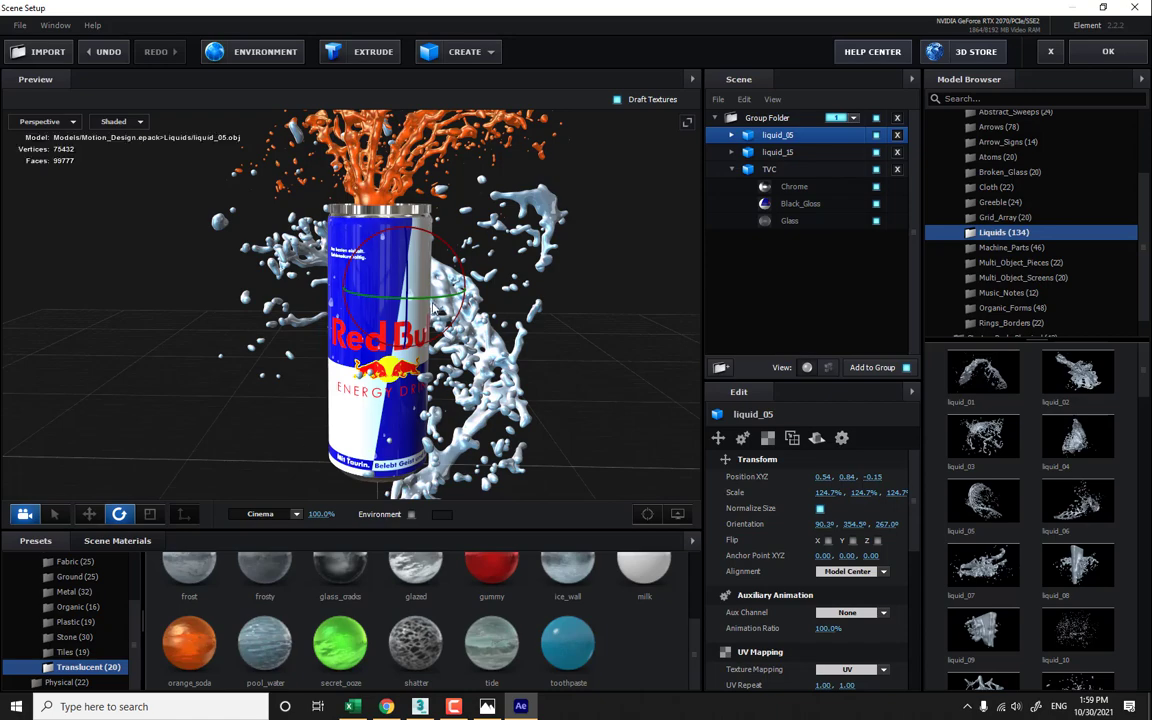
drag(402, 290, 390, 312)
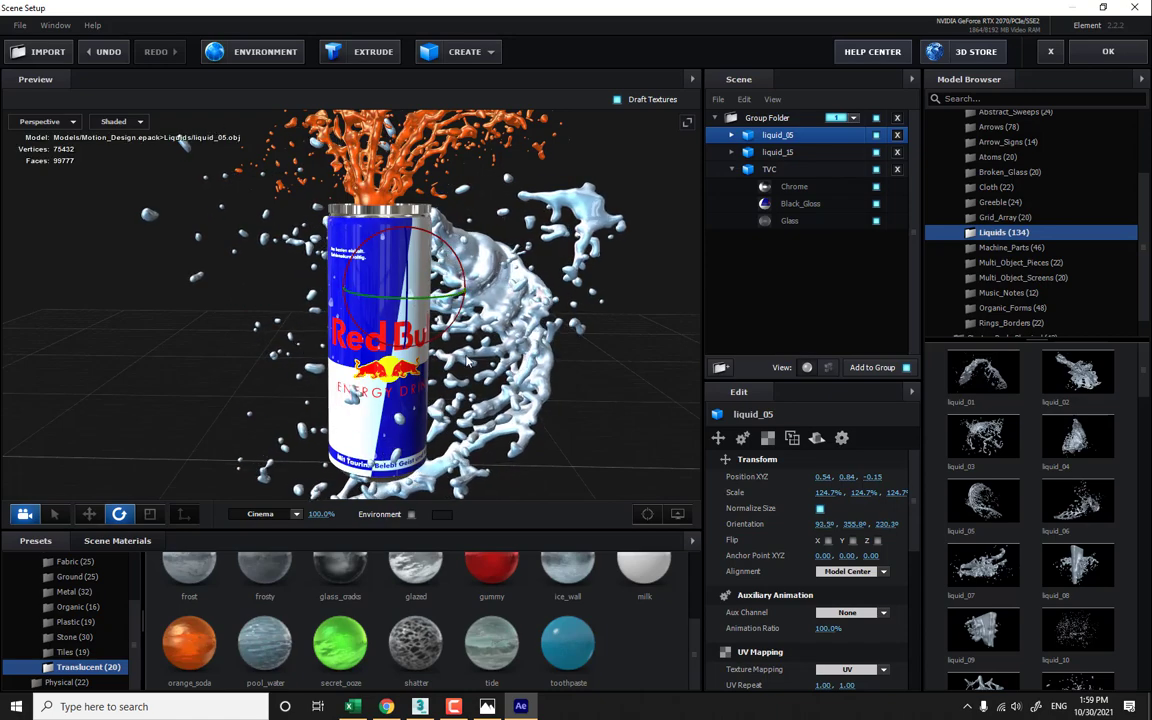
middle_drag(392, 345, 418, 280)
drag(418, 285, 452, 322)
middle_drag(450, 305, 450, 360)
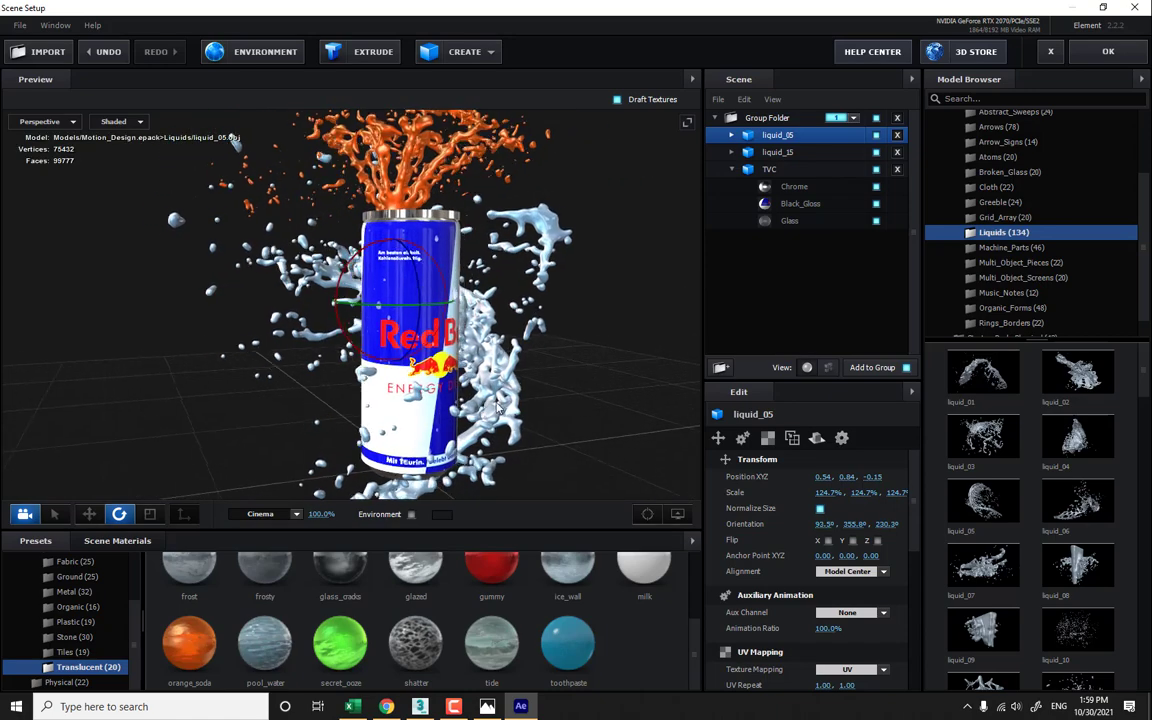
drag(480, 360, 451, 361)
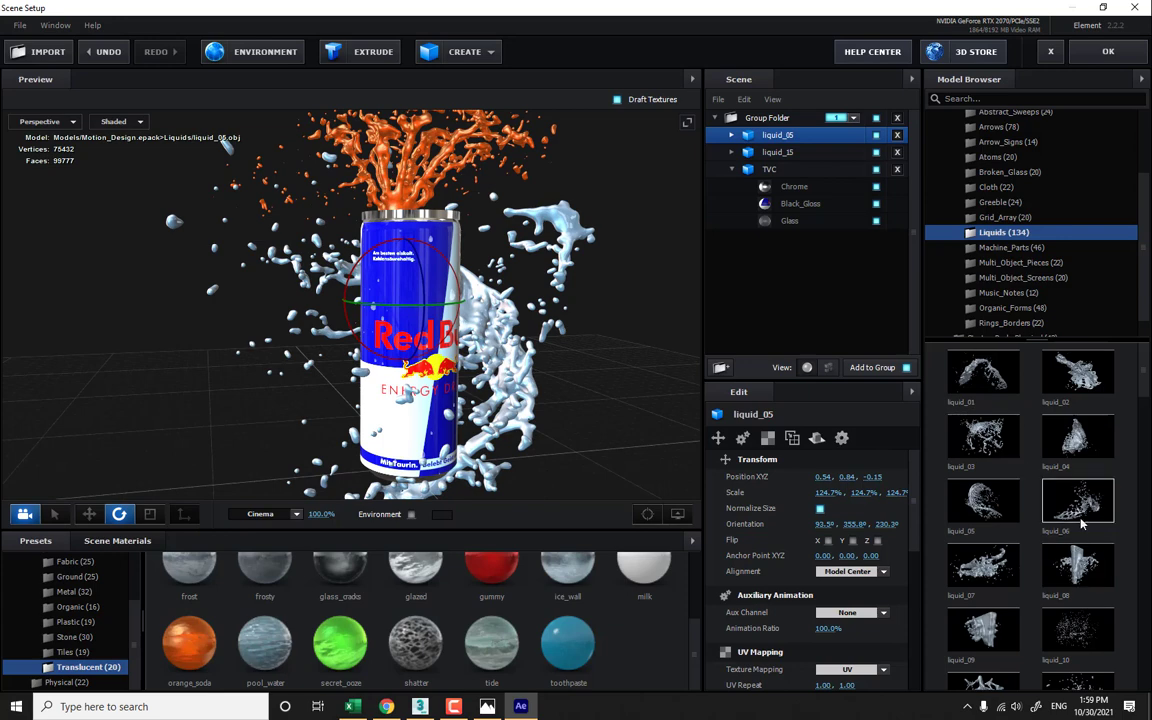
- Add the liquid_06 model as a third splash and rotate it to about 316.4°, 39.3°, 303.6°
click(1089, 485)
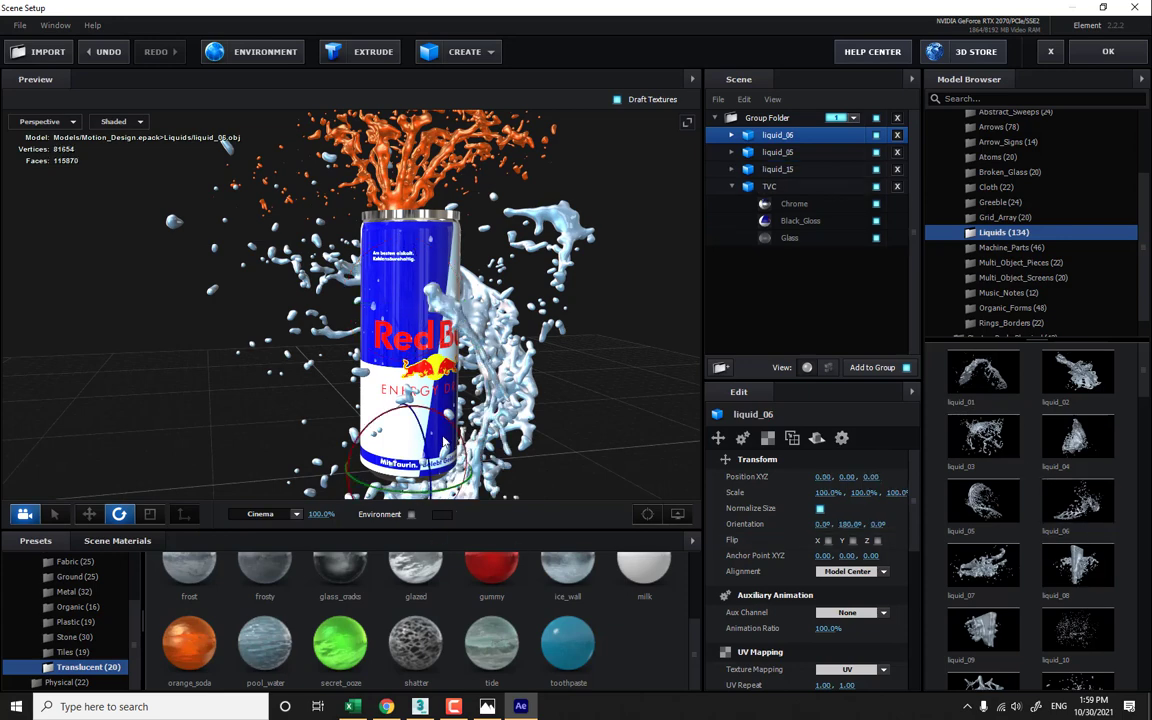
middle_drag(421, 403, 424, 303)
drag(438, 388, 295, 412)
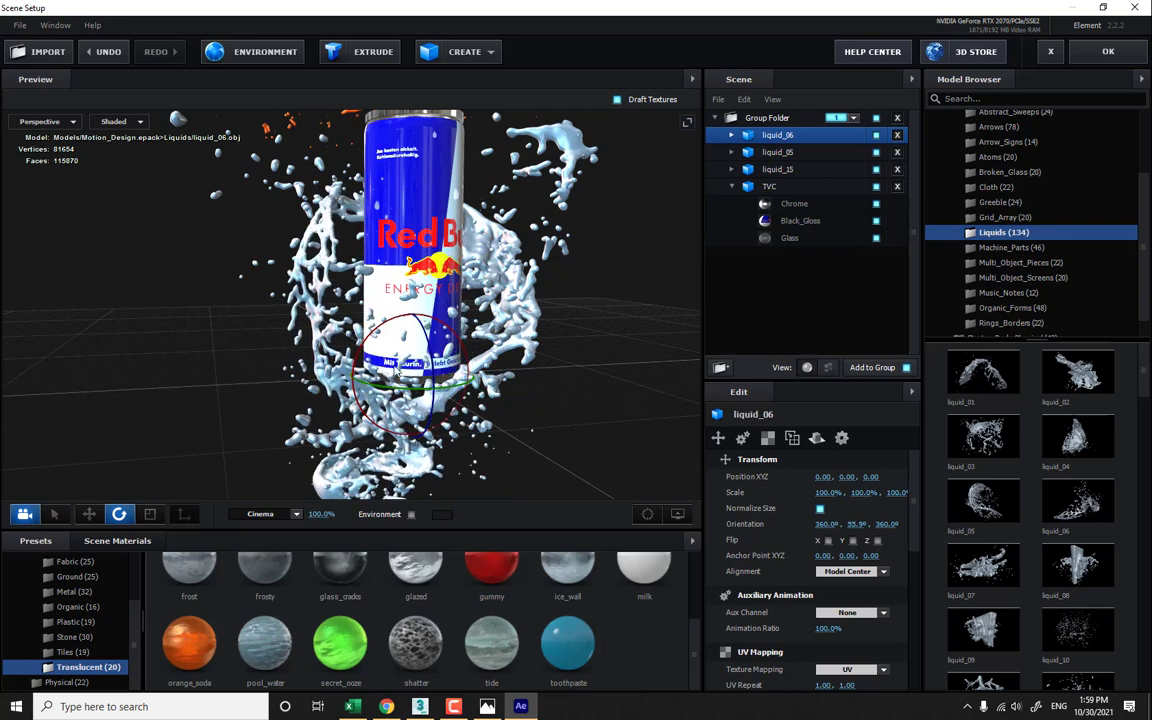
drag(432, 363, 305, 393)
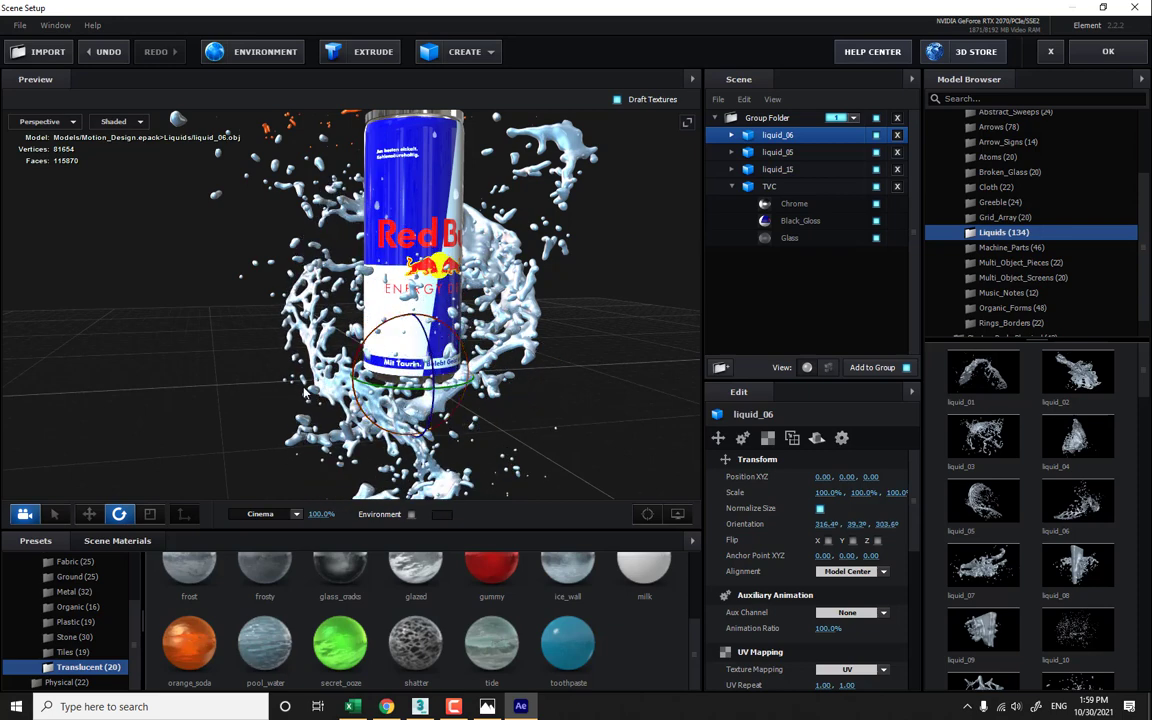
- Move the liquid_06 splash up around the can's front, to about position -0.24, 0.57, 0.02
click(89, 514)
drag(397, 357, 404, 260)
drag(492, 345, 518, 393)
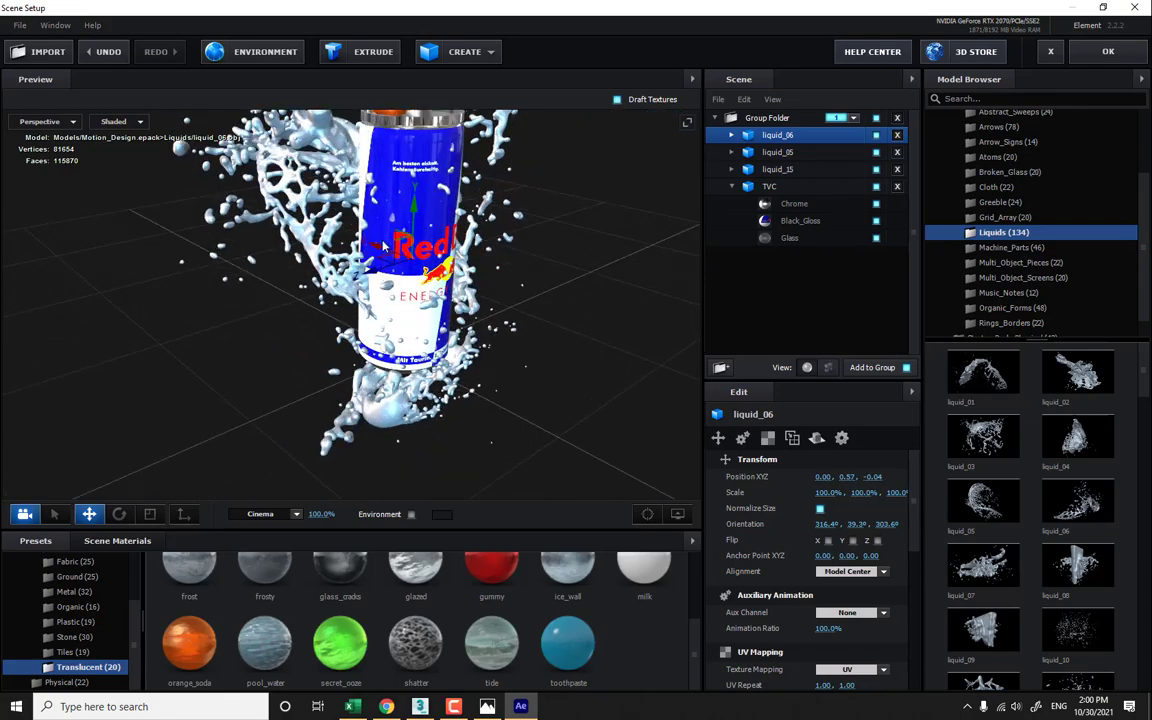
drag(386, 263, 413, 279)
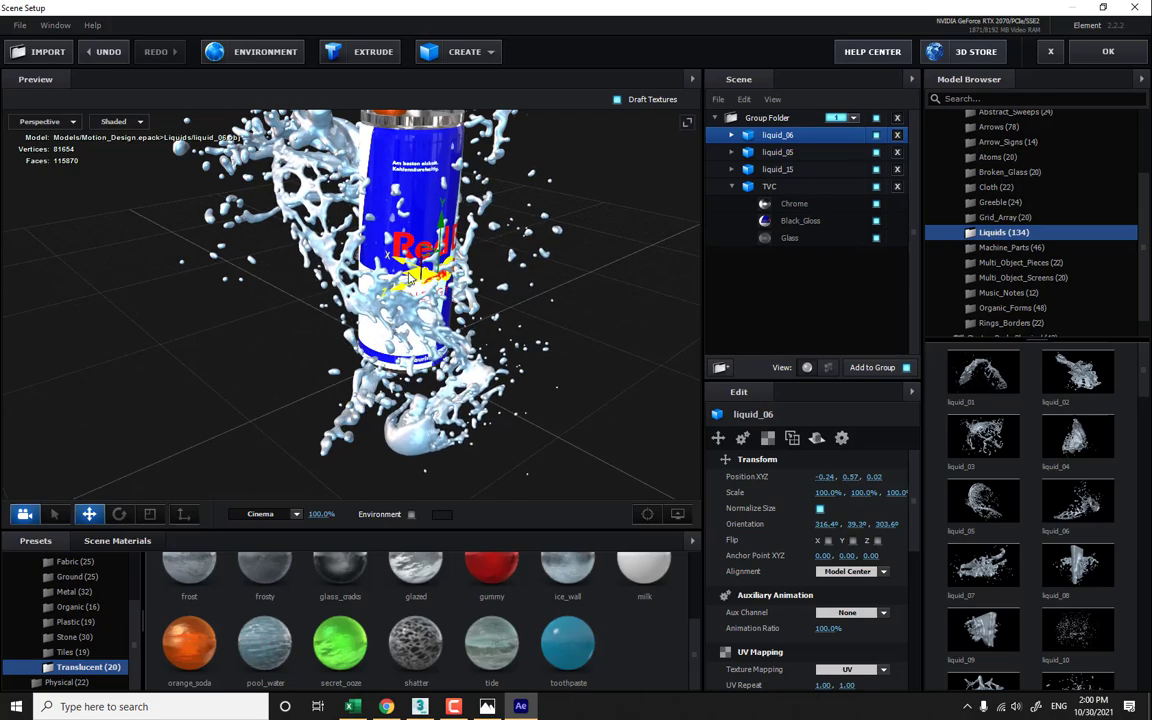
drag(508, 366, 407, 413)
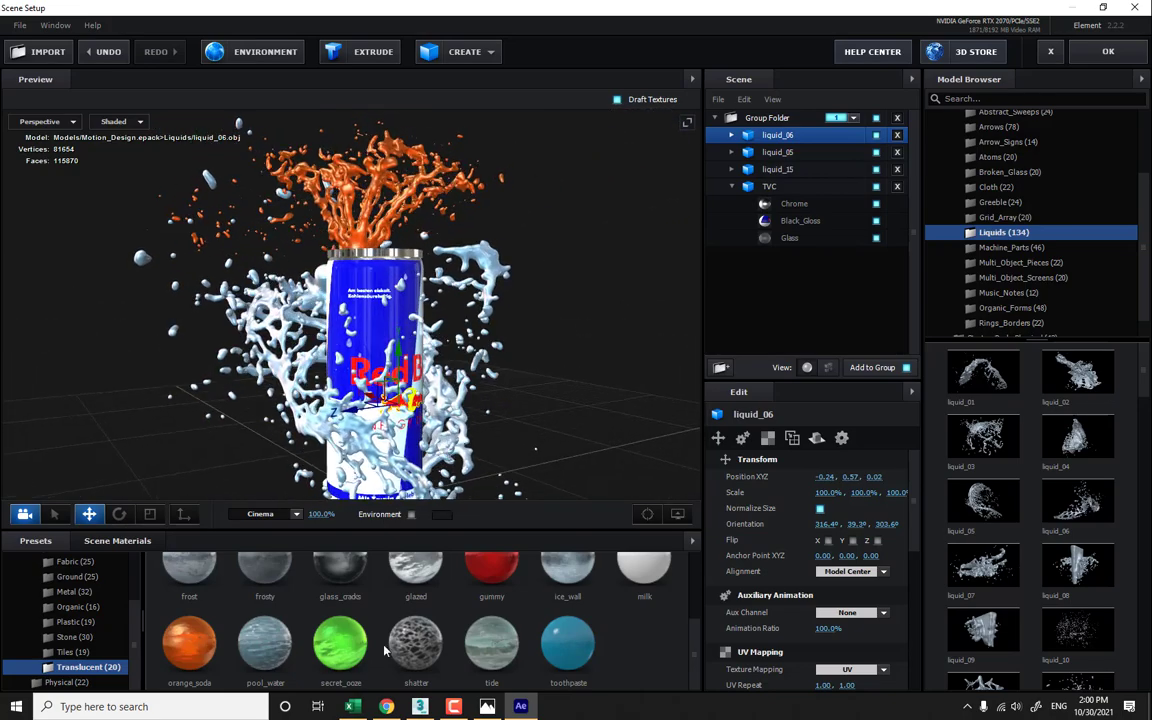
- Apply the Translucent orange_soda material to the liquid_06 and liquid_05 splashes
drag(189, 643, 252, 262)
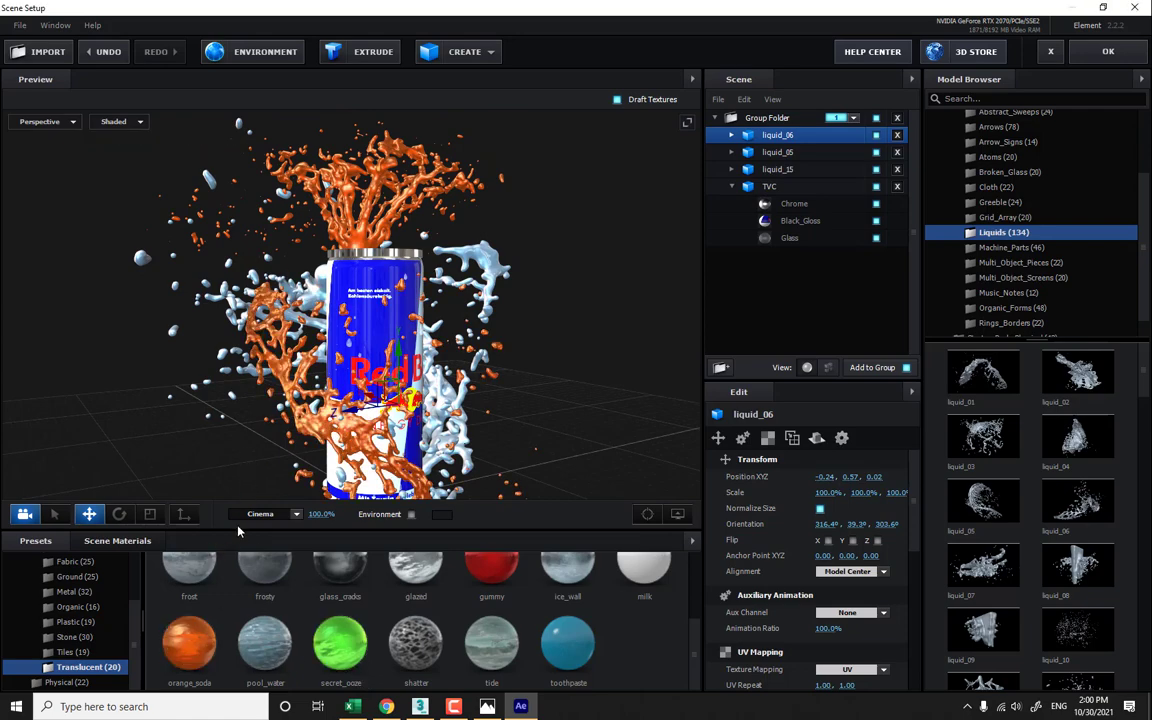
drag(199, 632, 447, 210)
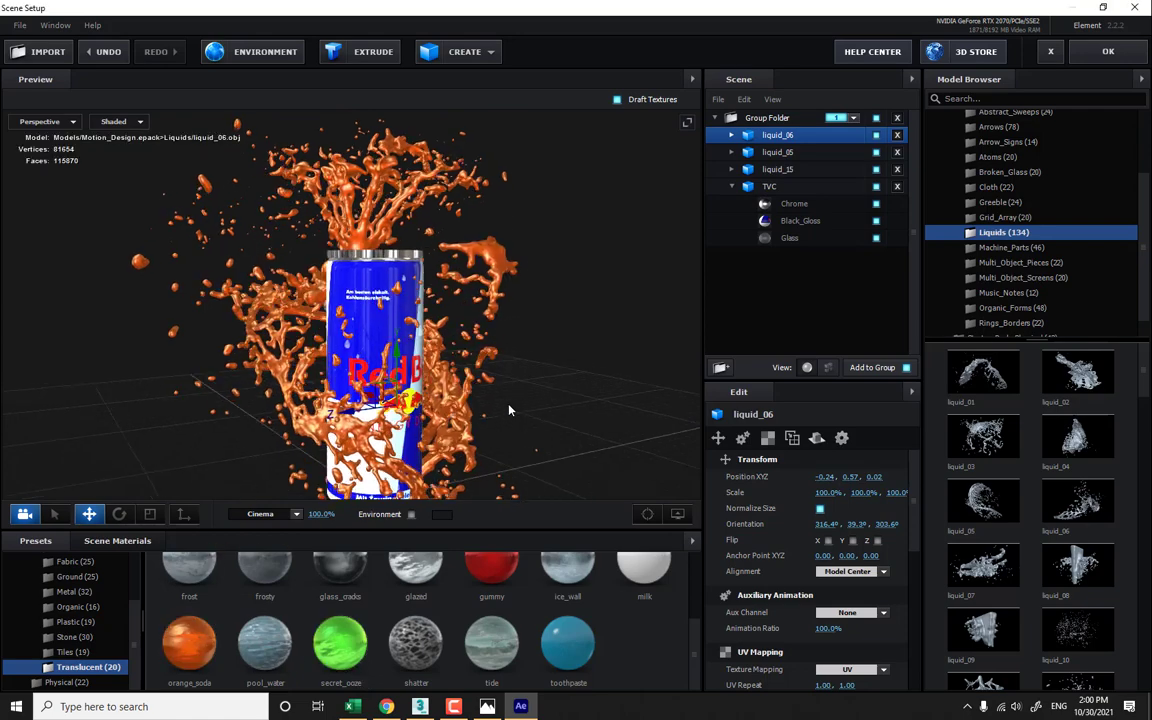
drag(481, 408, 517, 430)
scroll(560, 585, up, 2)
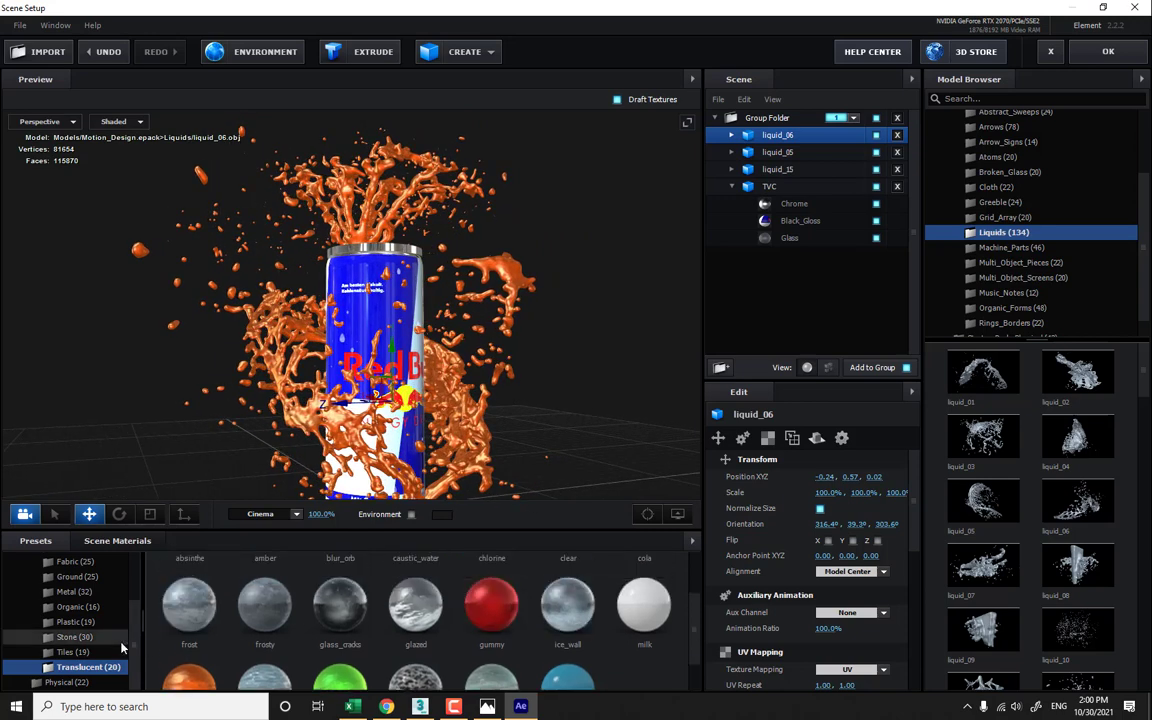
scroll(101, 642, up, 1)
scroll(101, 642, up, 3)
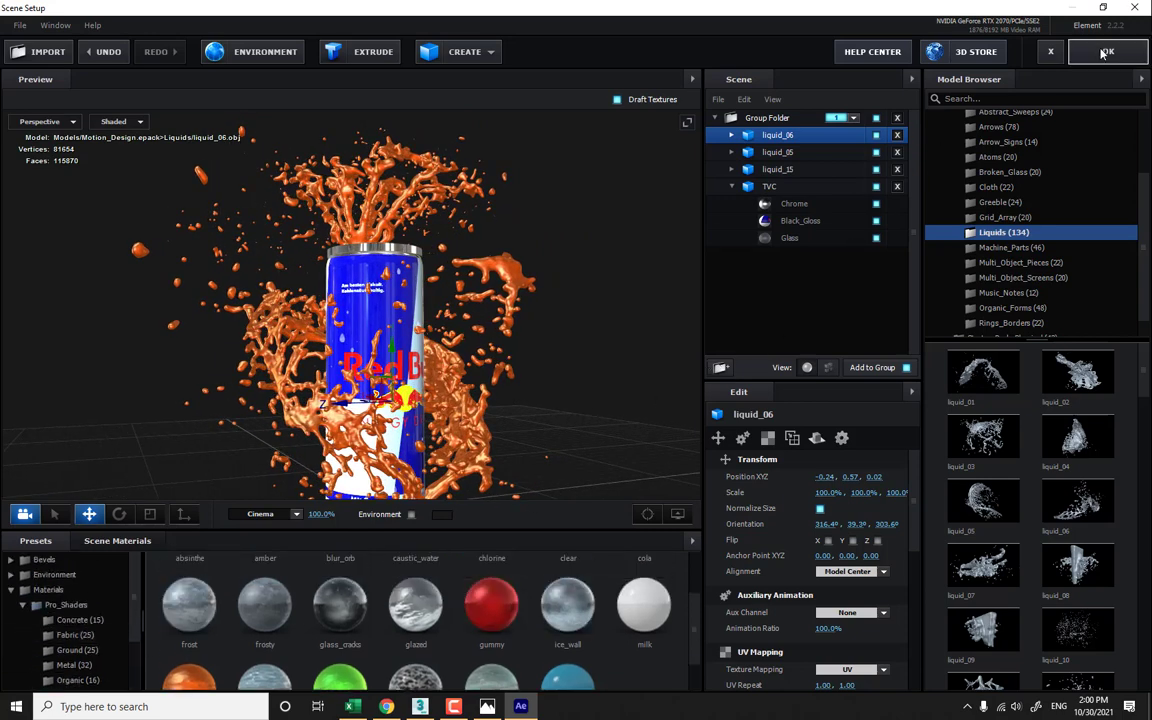
- Collapse the TVC model's materials and add the orange_half_01 model from the Fresh_Food collection
click(731, 186)
click(769, 186)
scroll(1065, 221, up, 5)
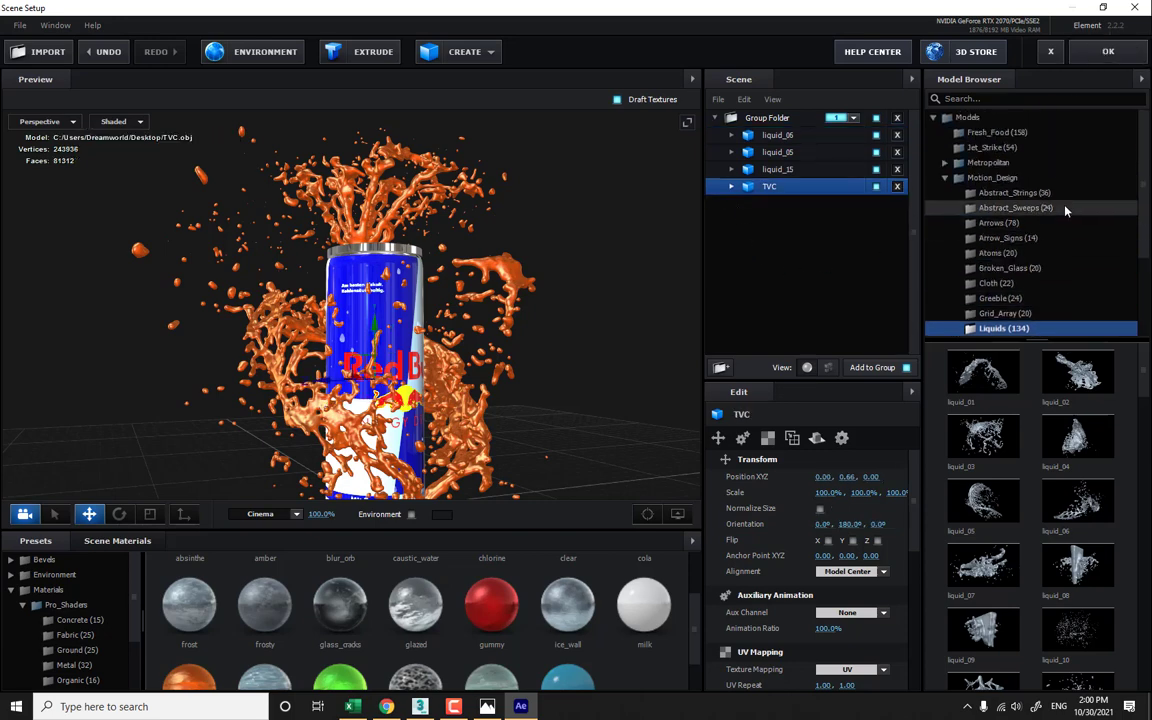
click(1000, 132)
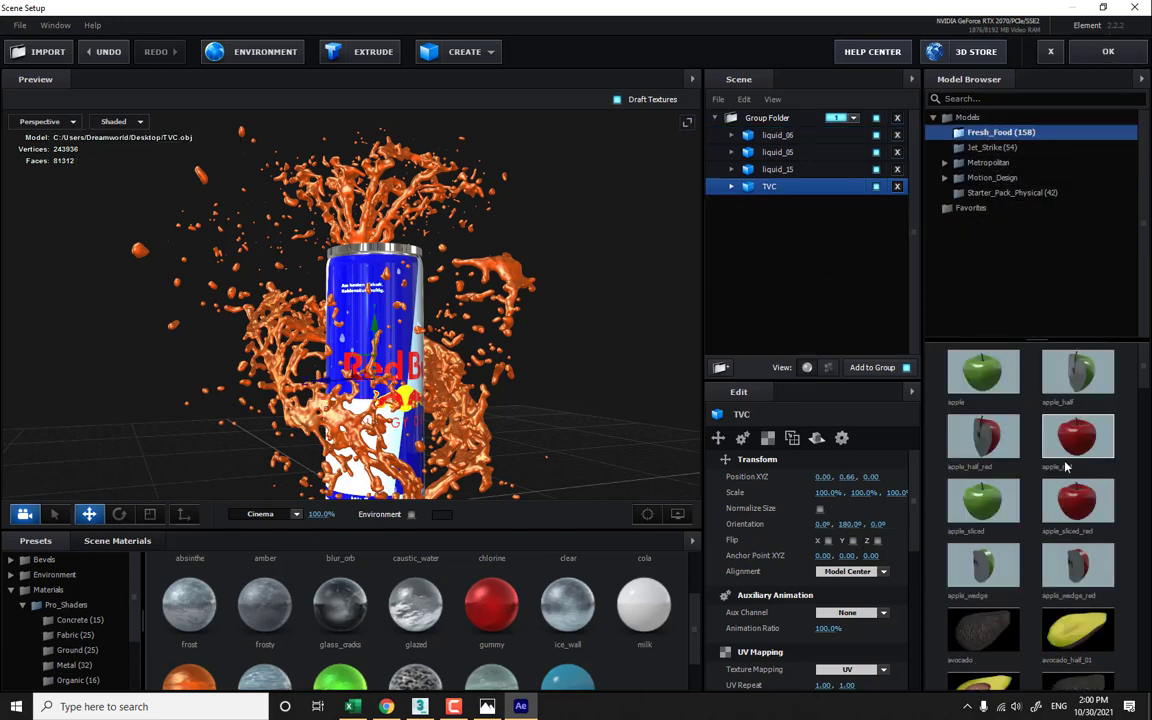
scroll(1068, 489, down, 10)
scroll(1068, 489, down, 10)
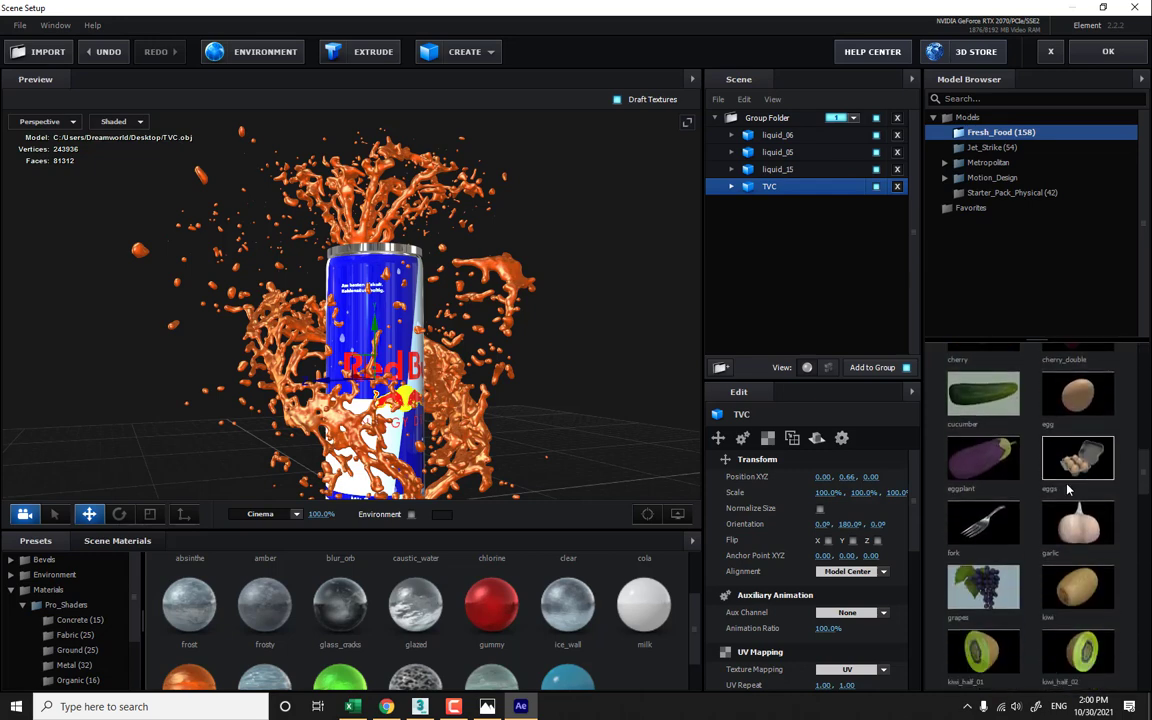
scroll(1068, 489, down, 10)
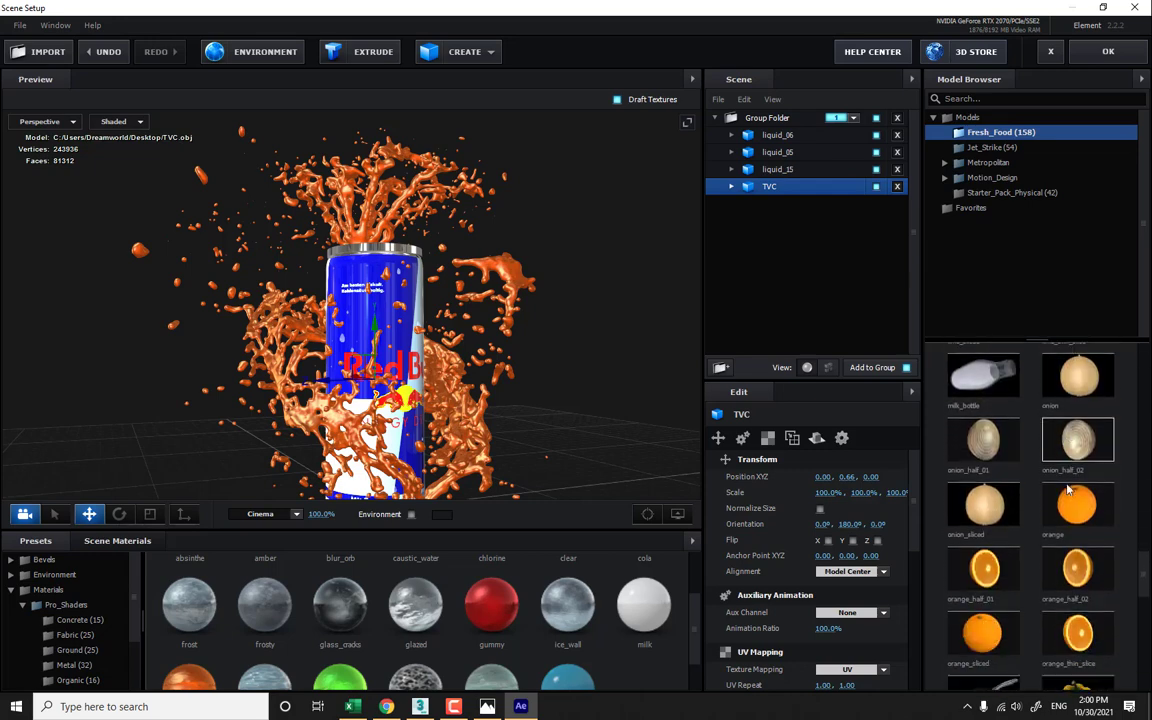
scroll(1068, 489, up, 8)
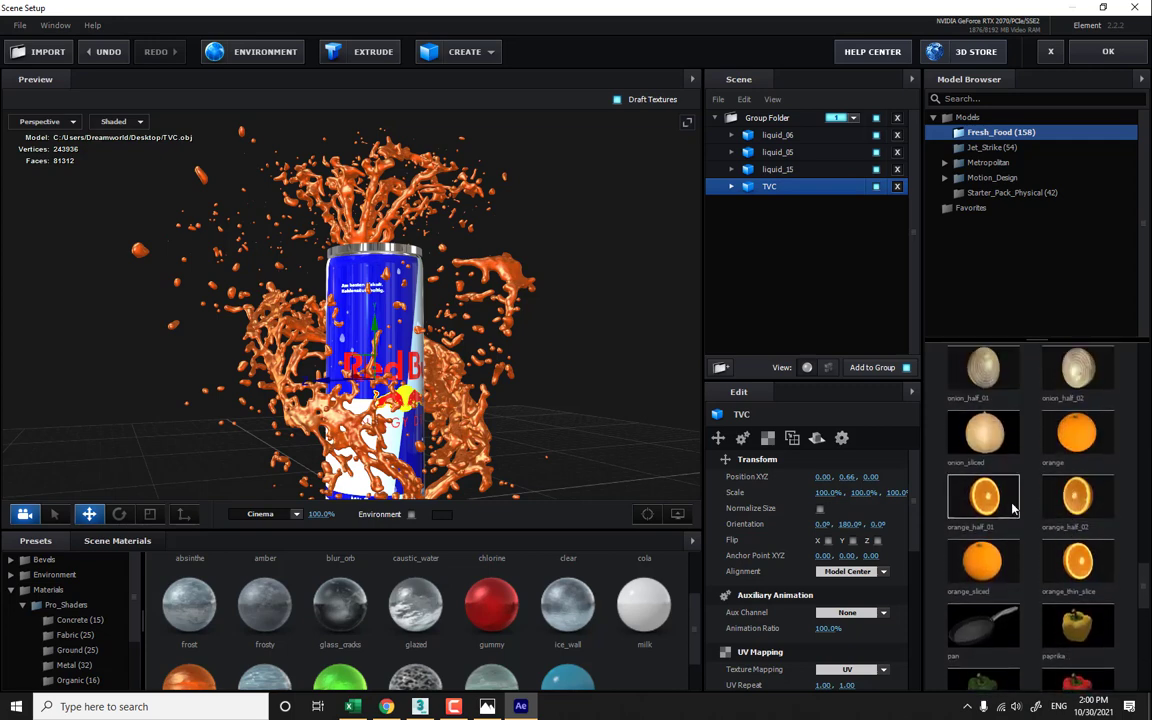
click(998, 500)
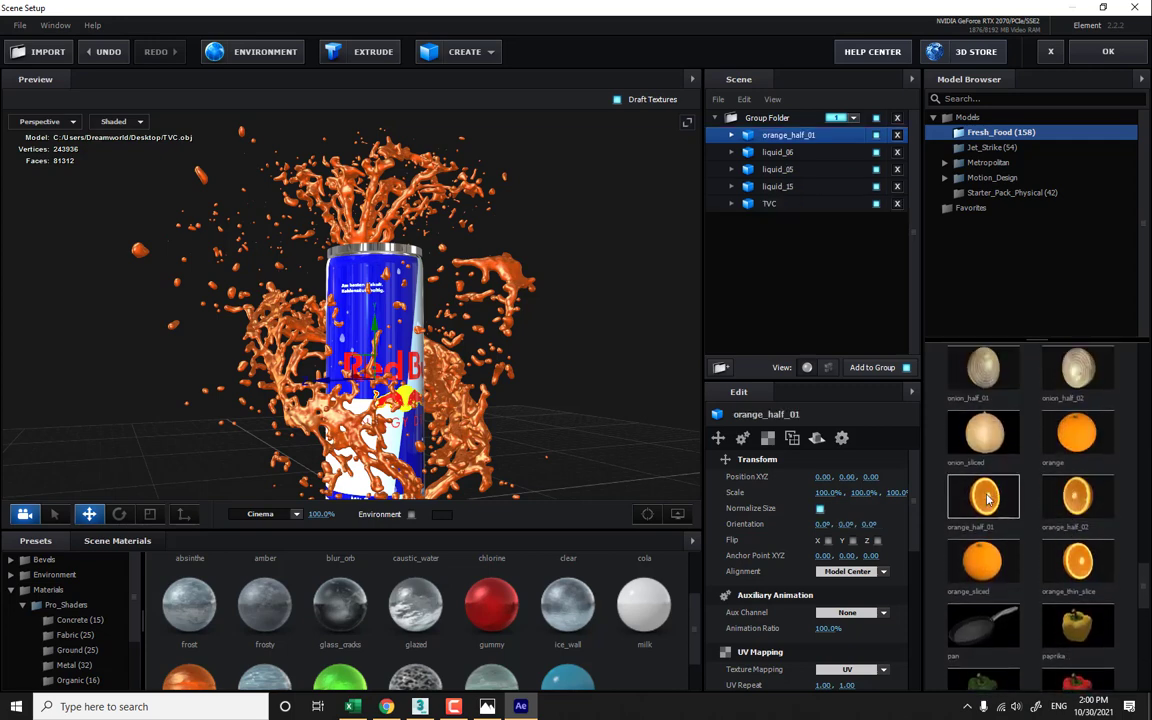
- Scale the orange half down uniformly to about 13.1%
click(149, 517)
middle_drag(448, 462, 454, 398)
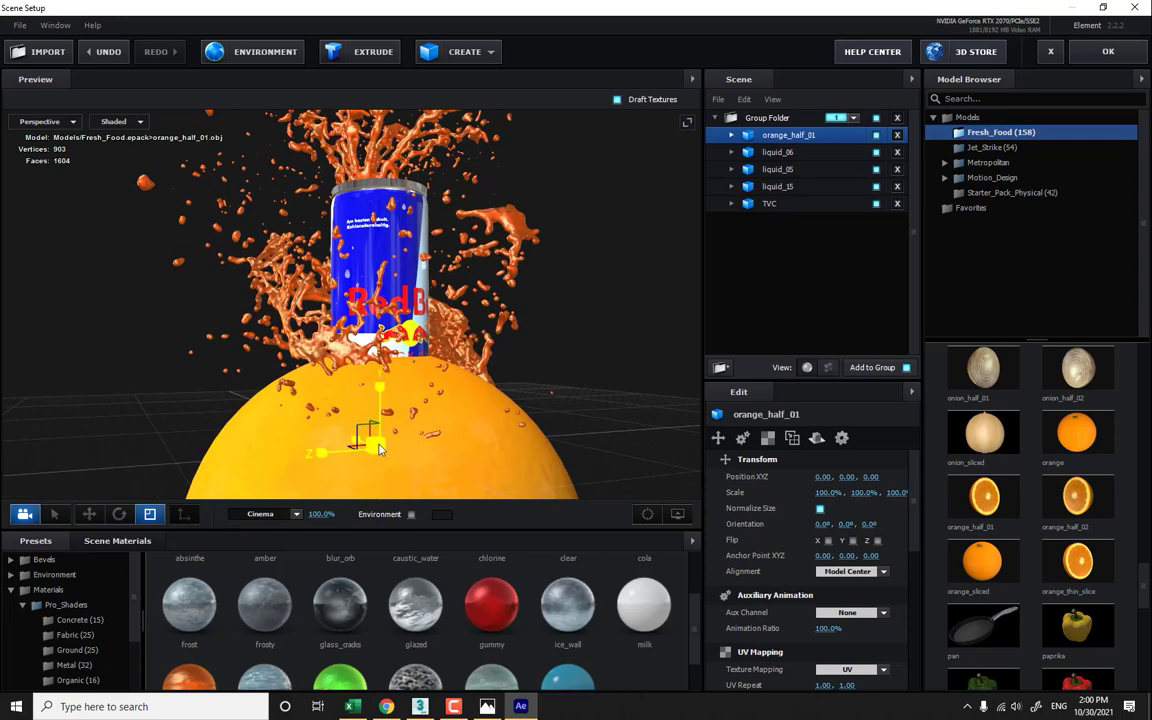
drag(378, 449, 250, 530)
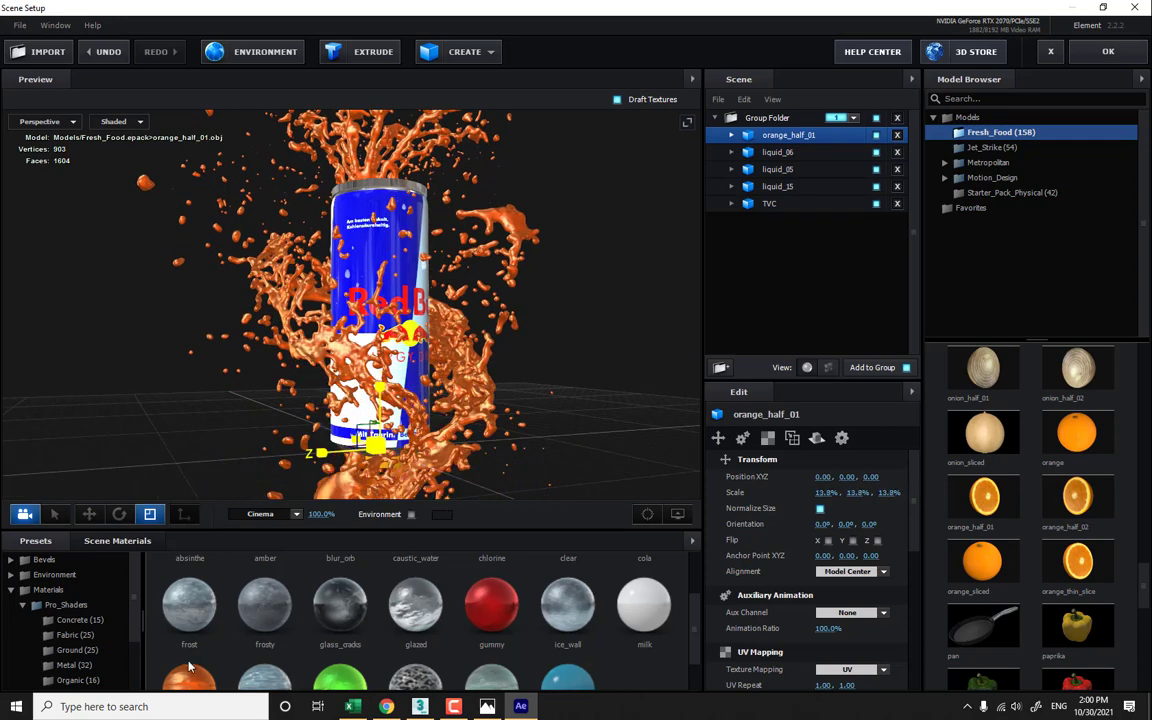
- Move the orange half above the can to about 0.00, 1.90, -0.39 and rotate it about 222° around Z to show its cut face
click(89, 514)
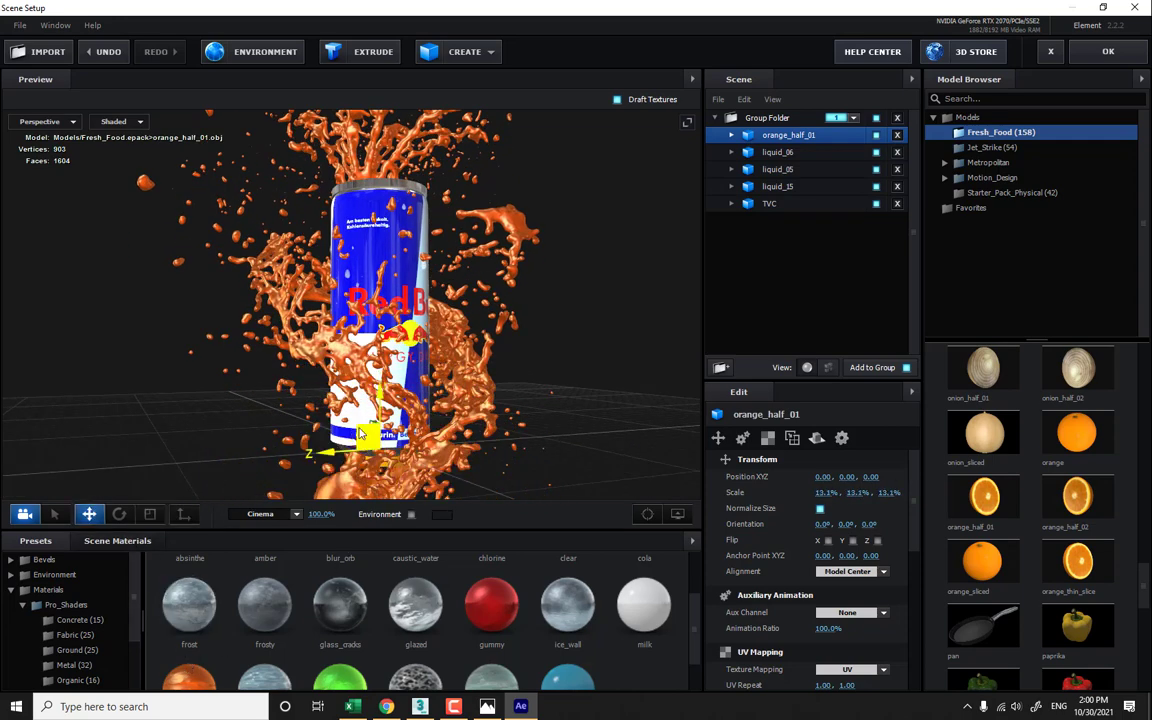
drag(361, 433, 421, 145)
middle_drag(421, 145, 394, 337)
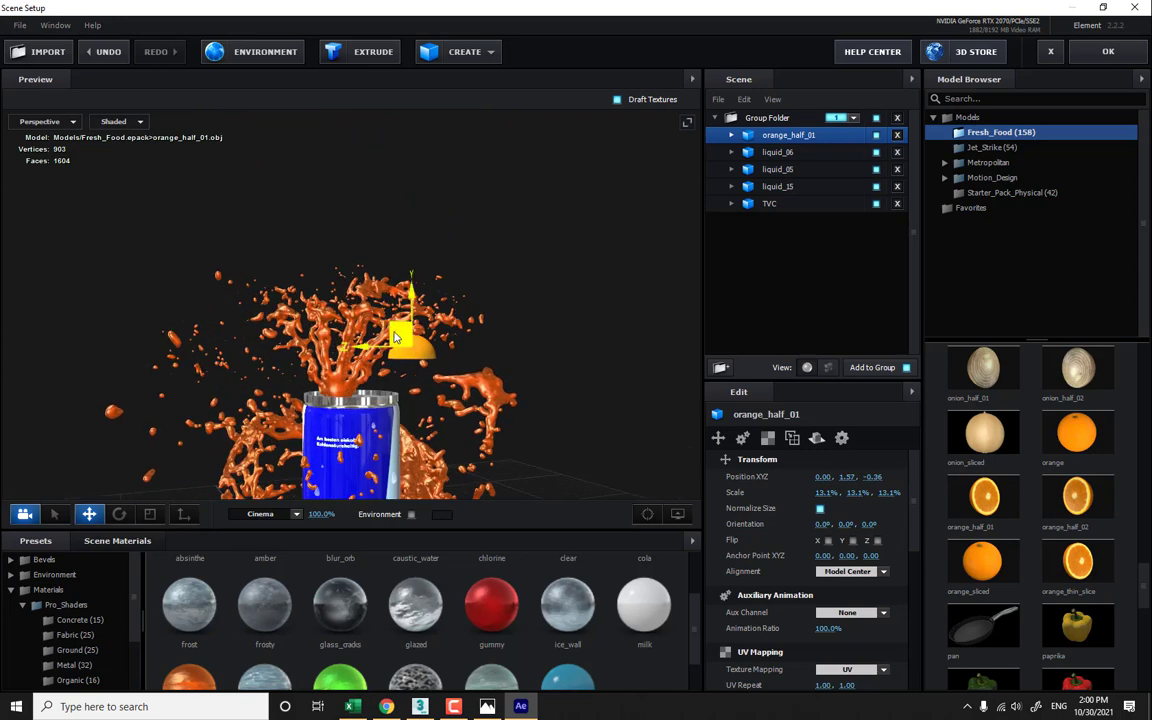
drag(394, 337, 424, 129)
click(127, 515)
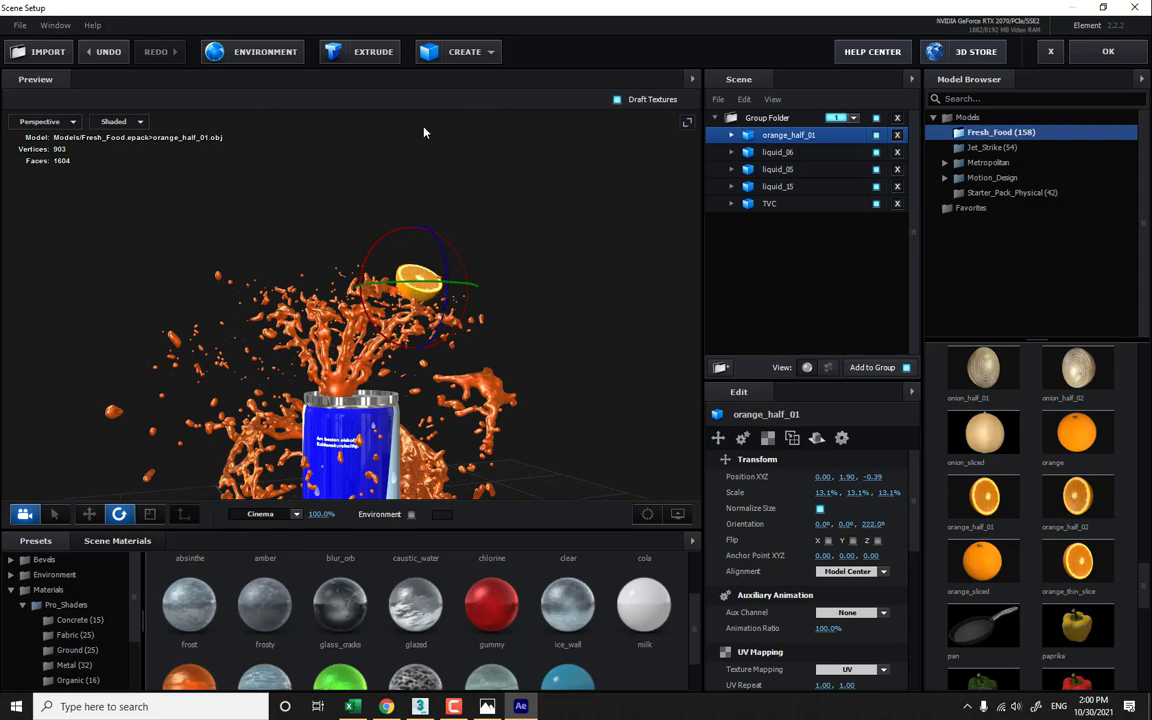
- Add the strawberry model from the Fresh_Food collection to the scene
scroll(1047, 519, down, 10)
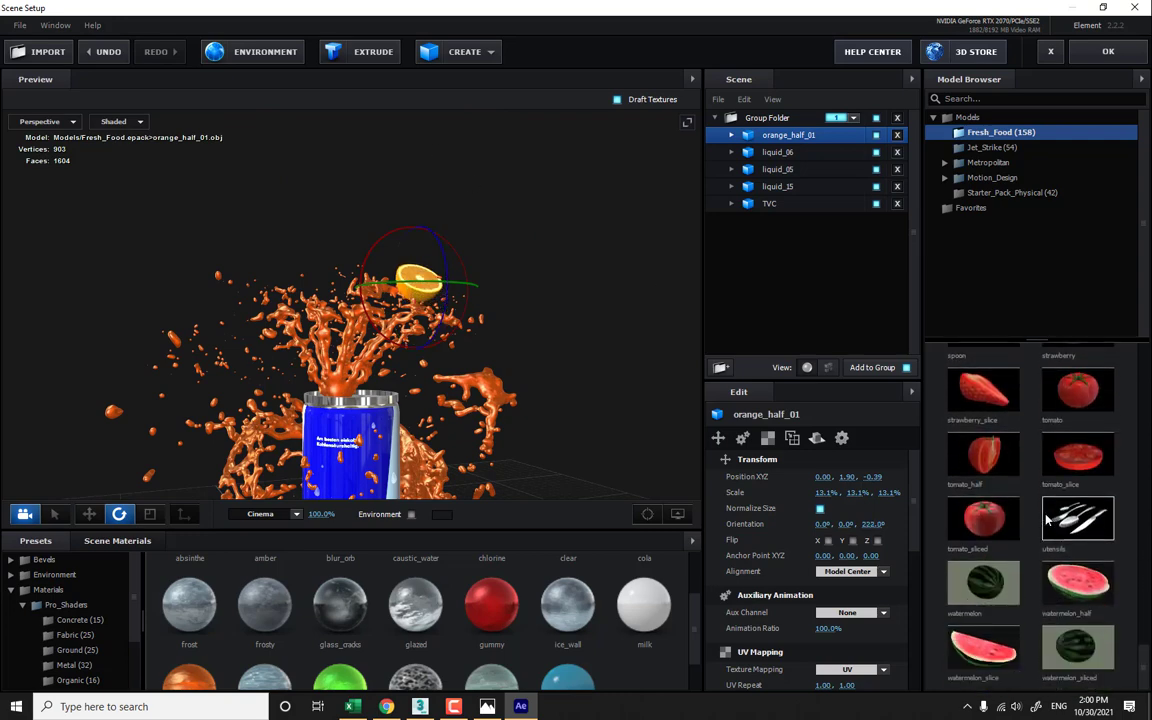
scroll(1047, 519, up, 6)
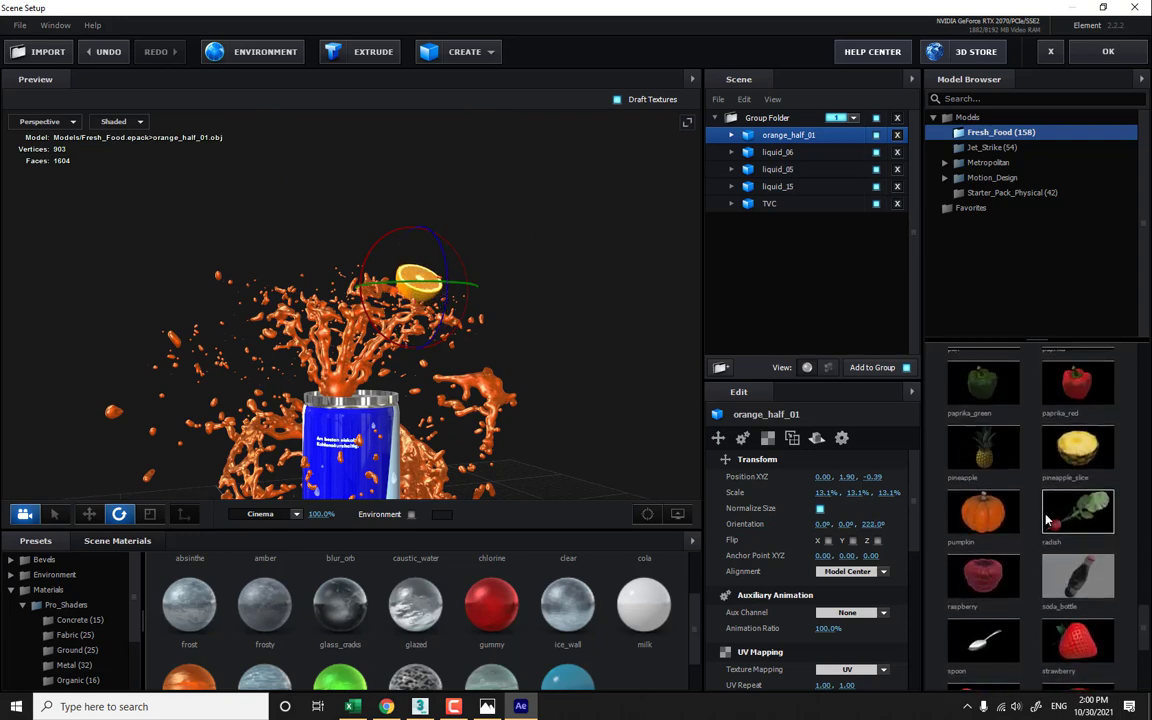
scroll(1047, 519, up, 4)
scroll(1047, 519, down, 3)
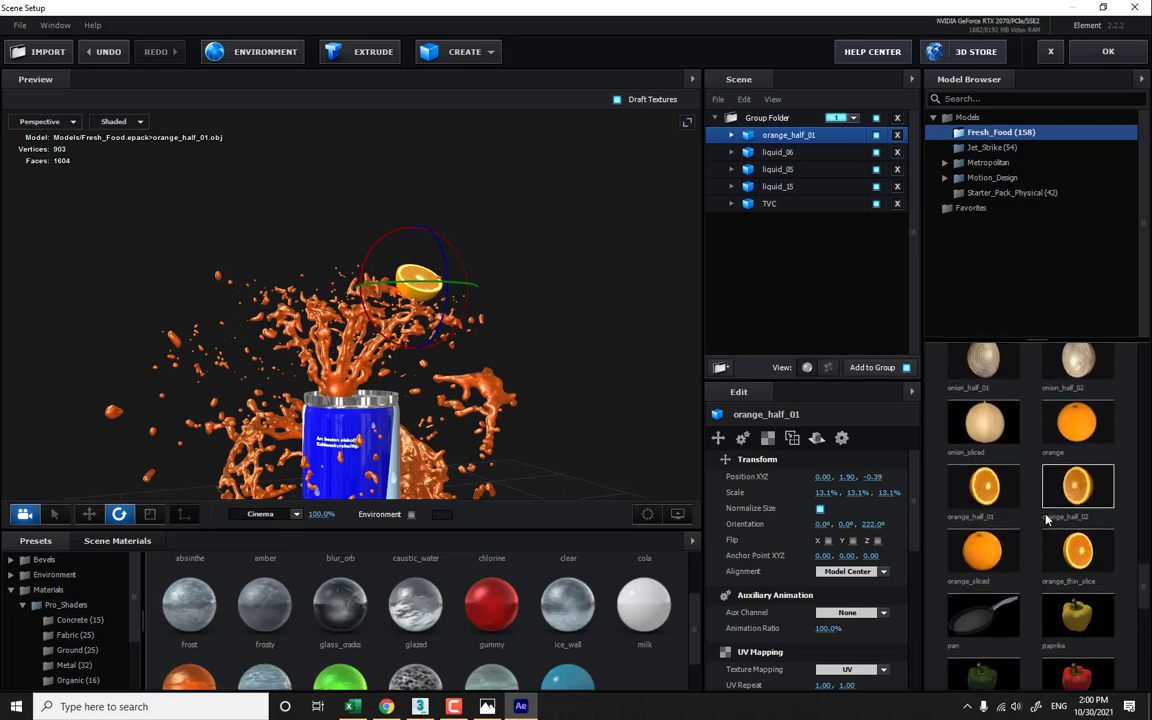
scroll(1046, 520, down, 6)
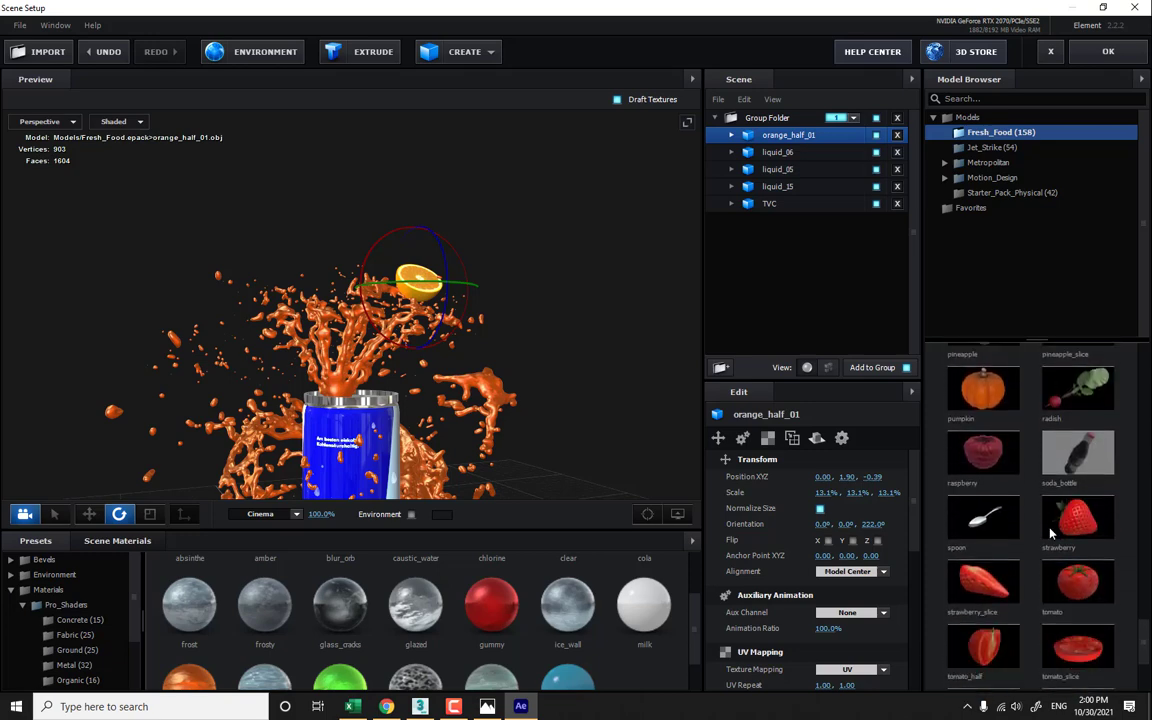
click(1079, 518)
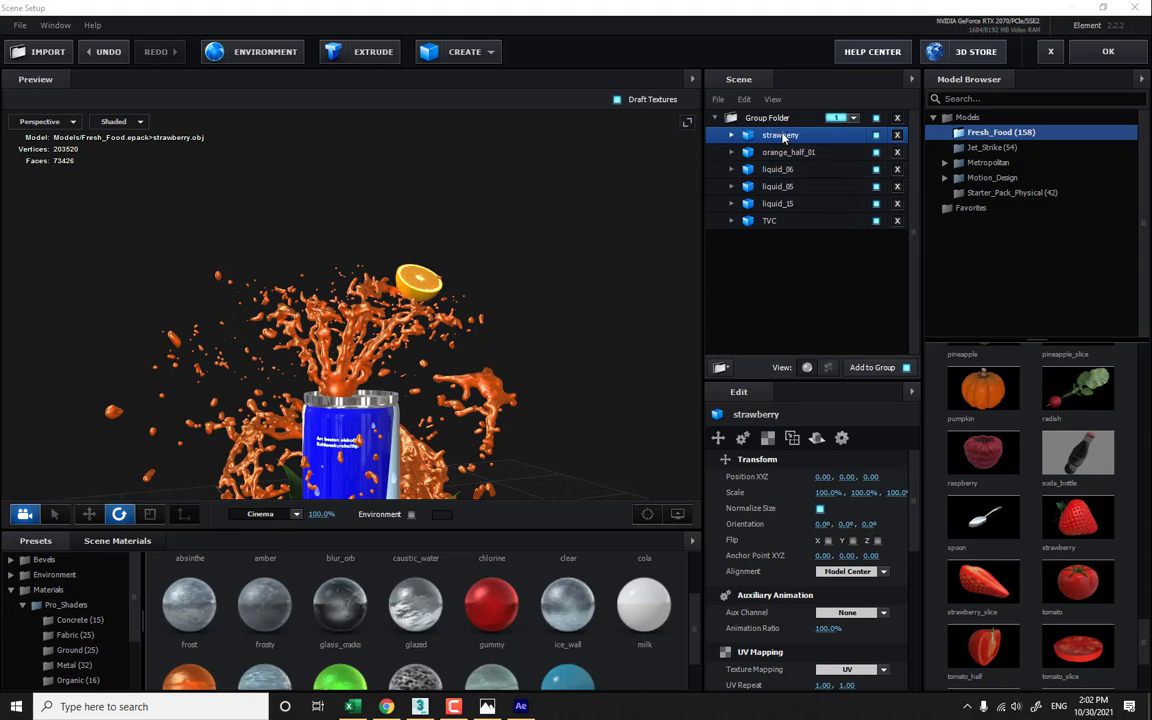
- Assign the whole Group Folder to group channel 3
click(853, 118)
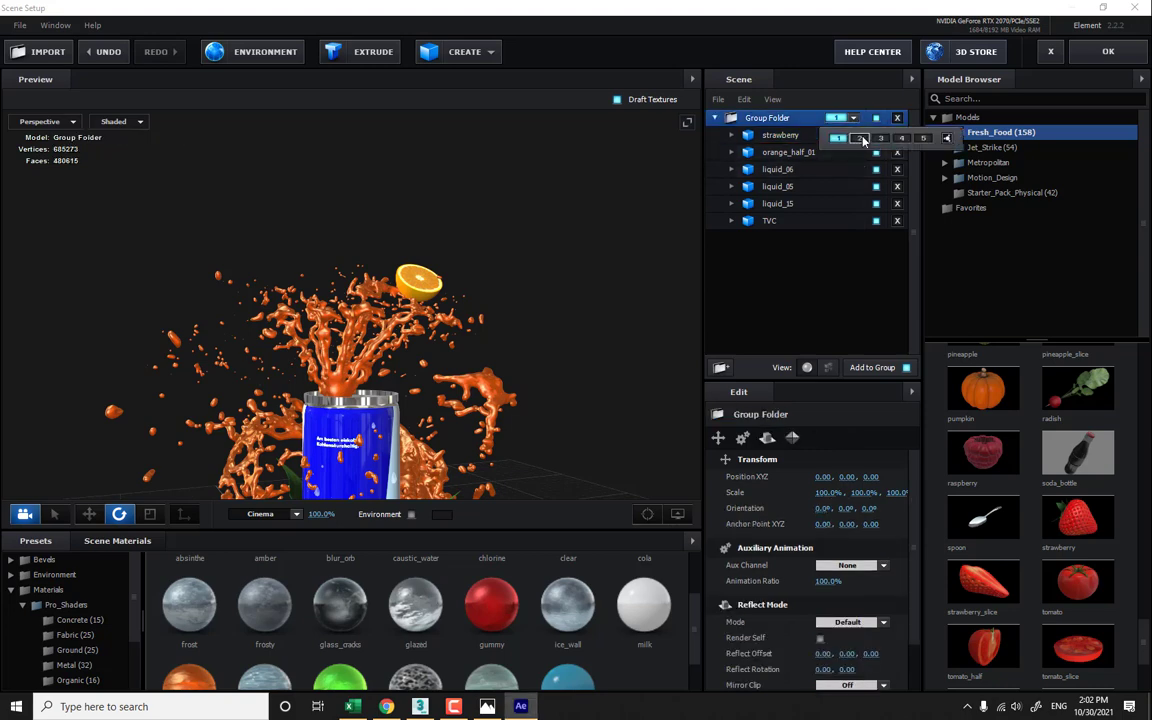
click(860, 138)
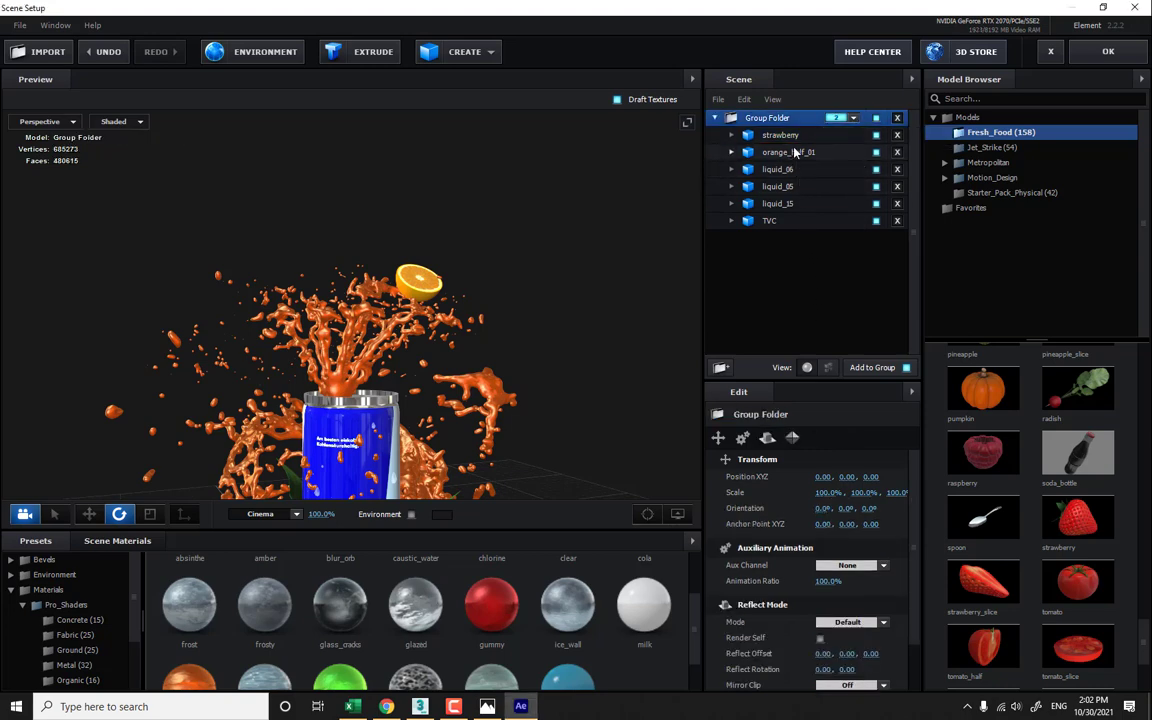
click(790, 152)
click(853, 118)
click(880, 138)
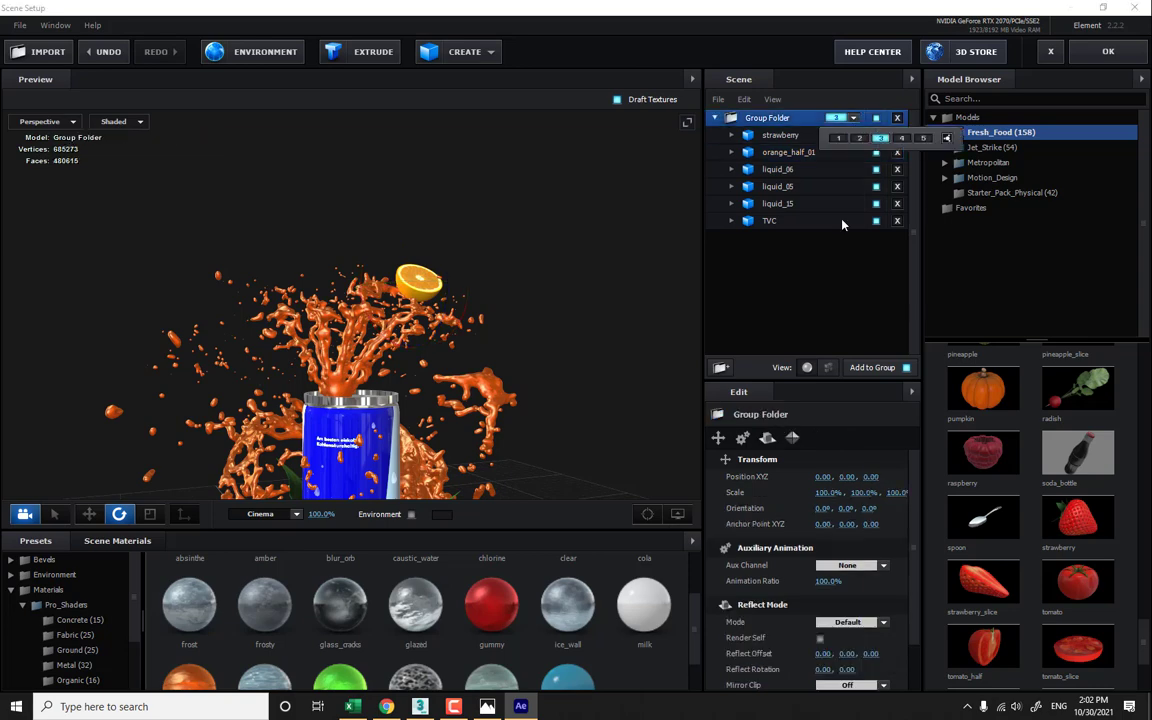
- Scale the whole Group Folder down uniformly to about 89.3%
drag(585, 370, 533, 320)
click(150, 514)
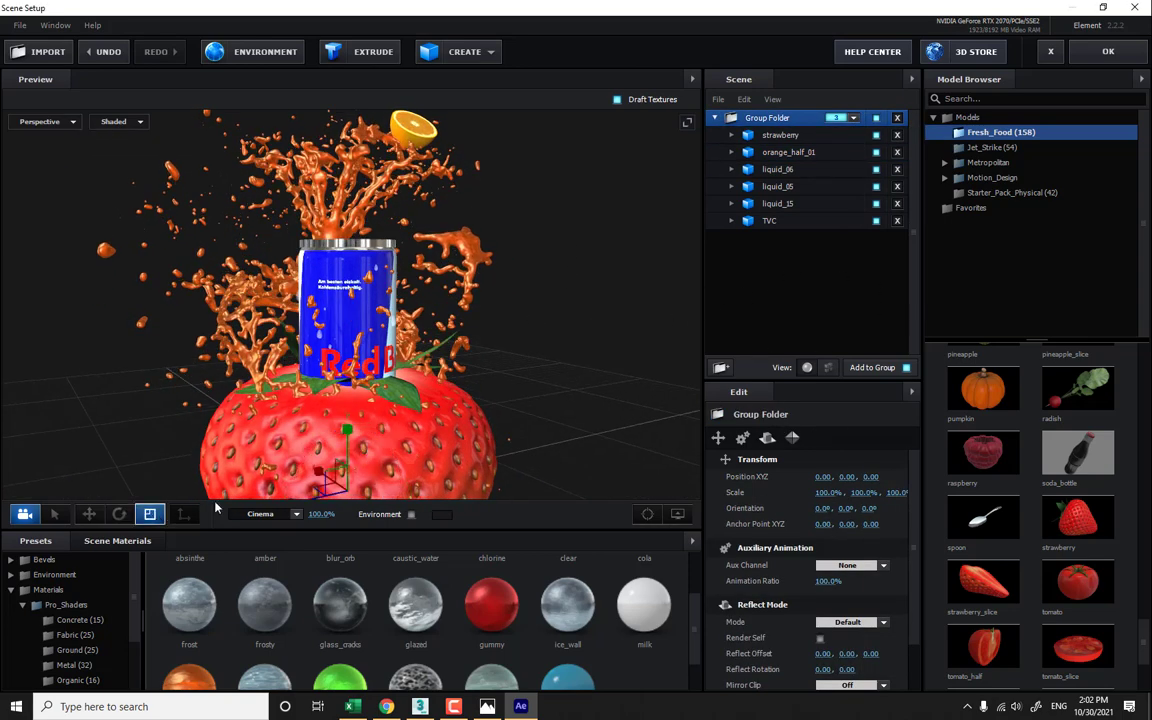
middle_drag(486, 450, 495, 341)
drag(355, 392, 268, 411)
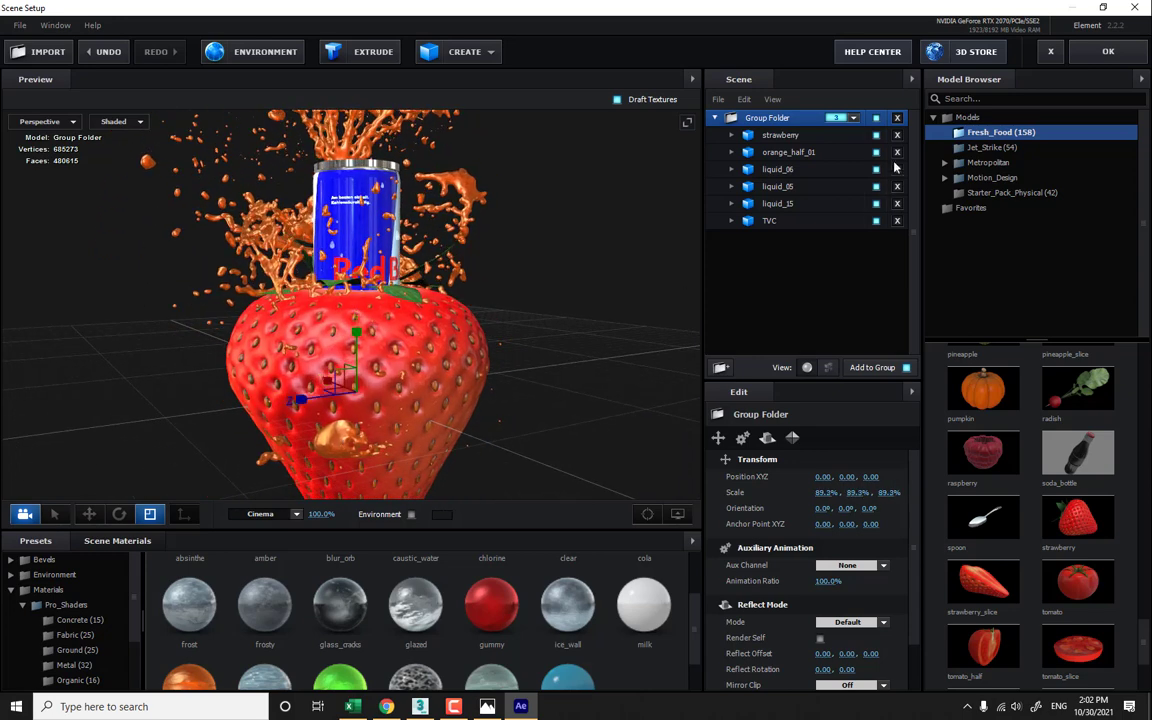
- Scale the strawberry down uniformly to about 8.3%, move it above the can to about 0.00, 1.68, -0.48, and apply the scene
click(790, 135)
drag(322, 352, 204, 479)
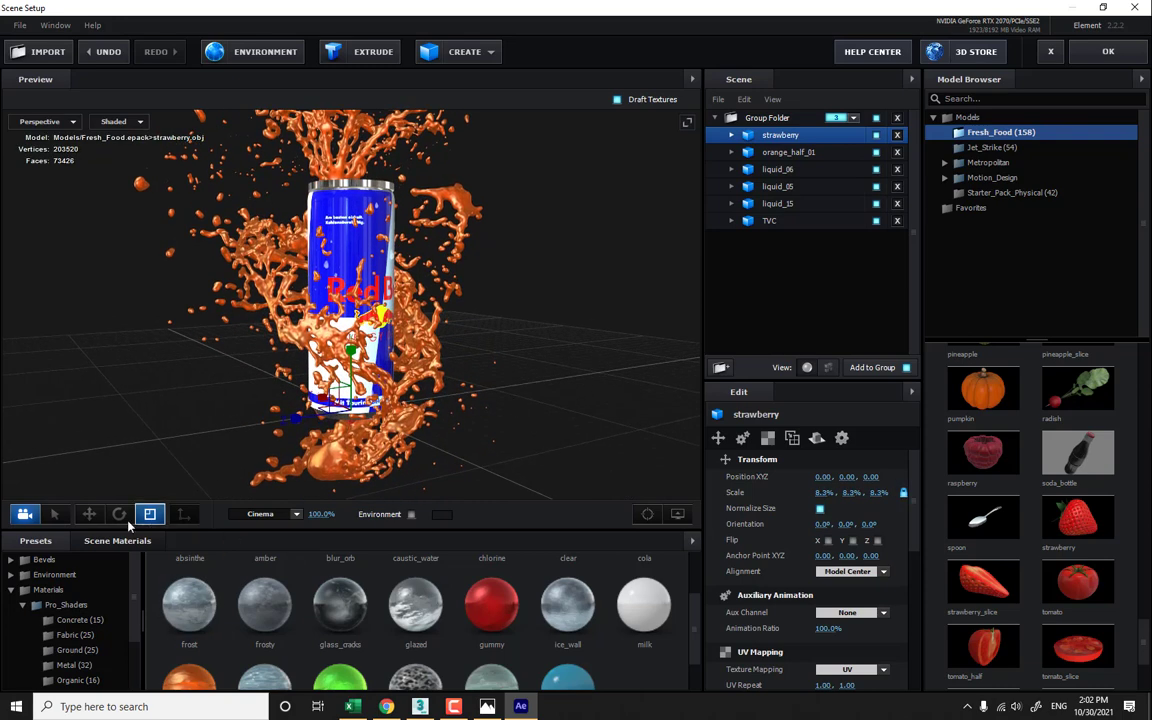
click(89, 514)
drag(333, 391, 400, 127)
middle_drag(424, 148, 380, 348)
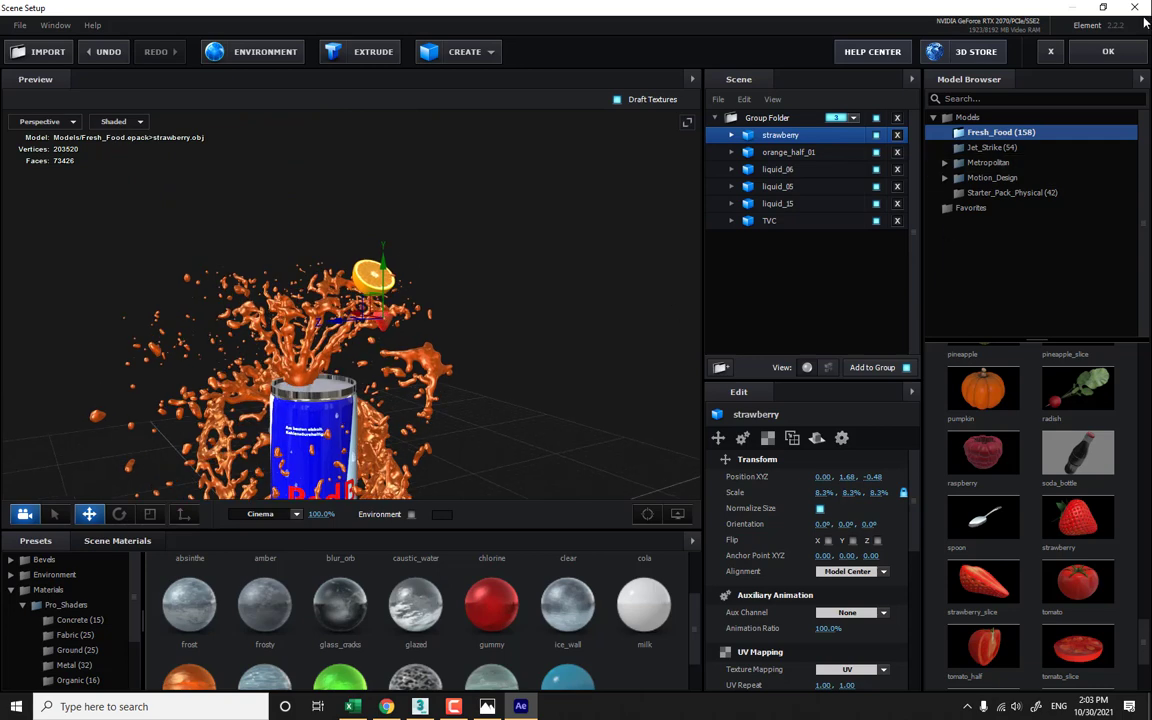
click(1108, 51)
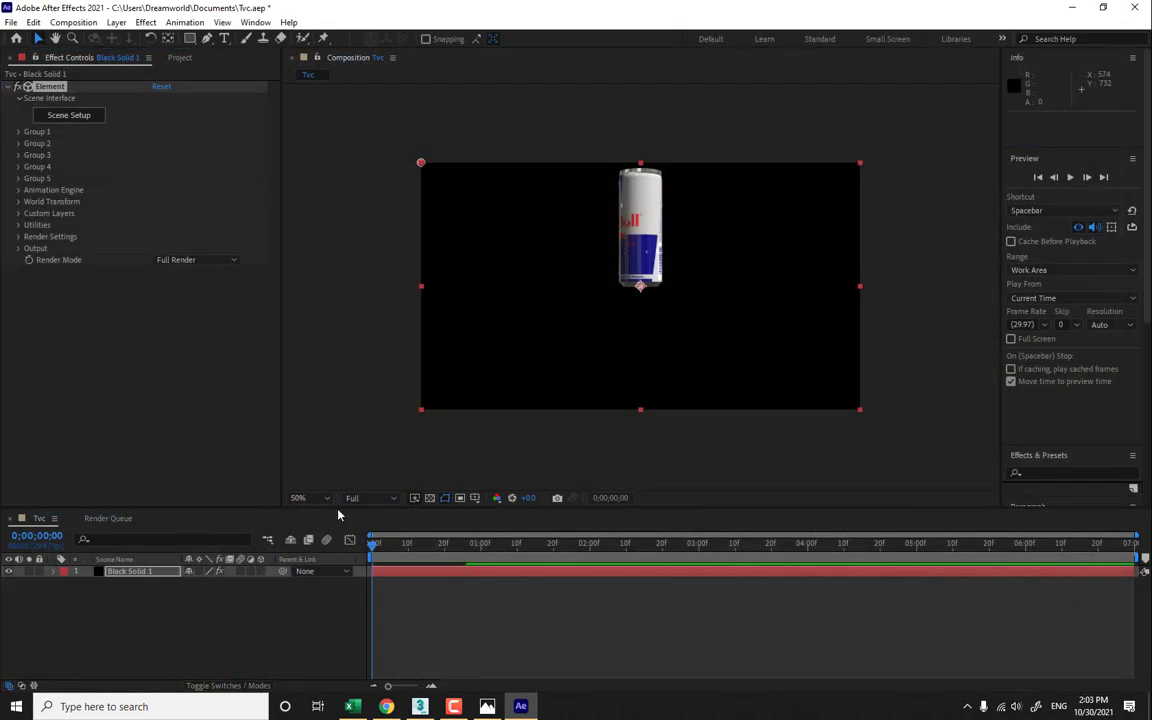
- Create a two-node camera layer with the 24mm preset in the Tvc composition
right_click(190, 630)
mouse_move(275, 467)
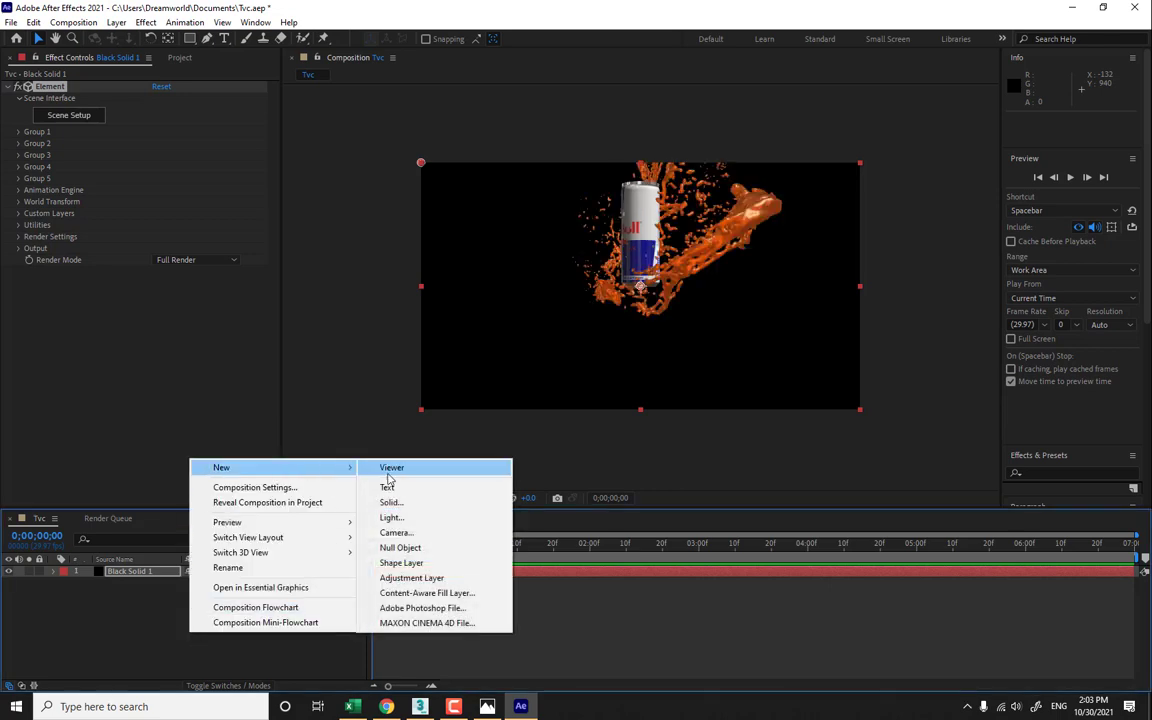
click(447, 532)
click(716, 323)
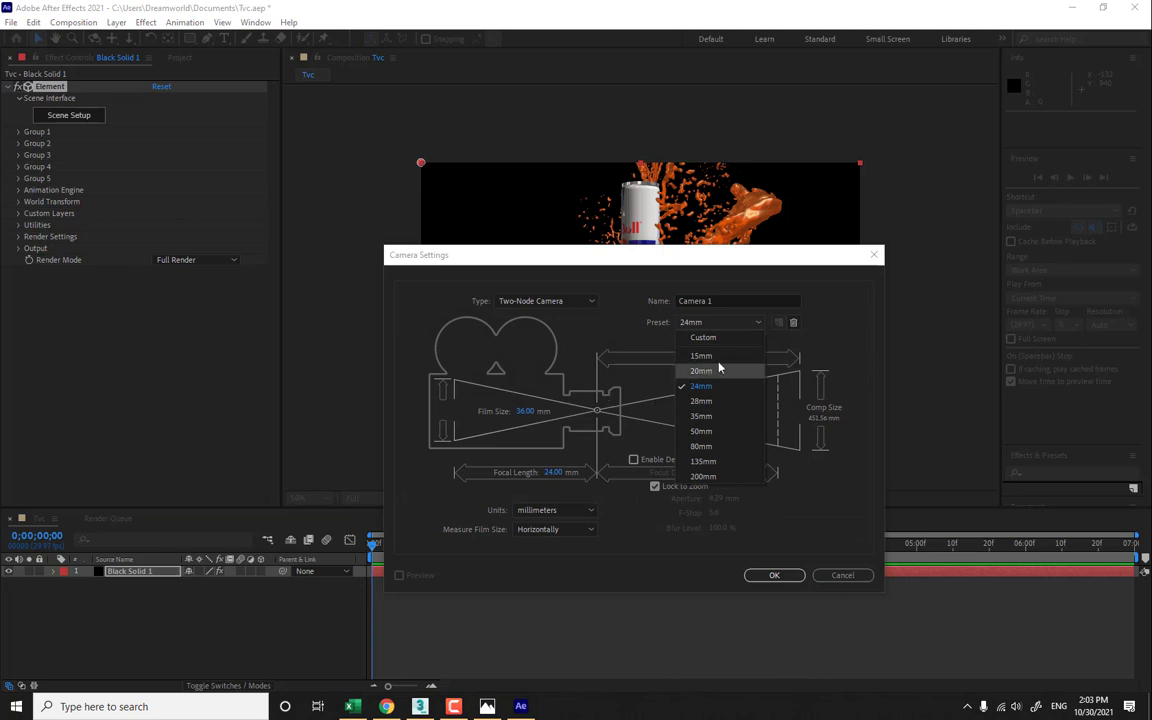
click(728, 387)
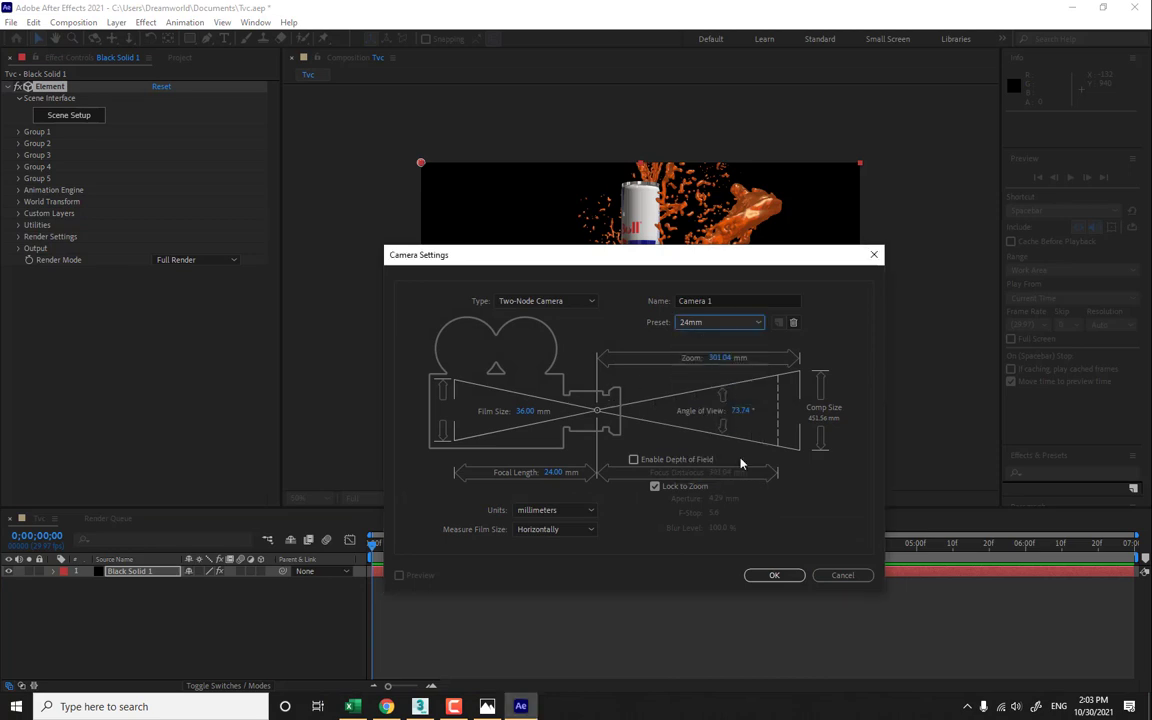
click(772, 575)
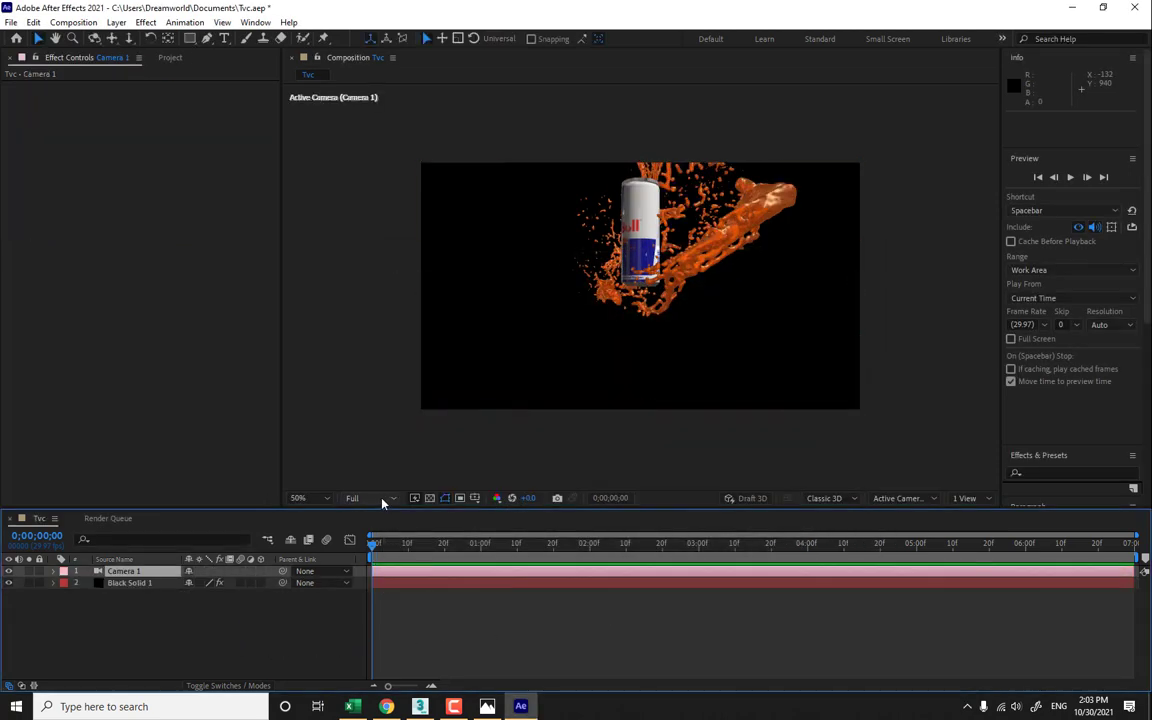
- Fit the composition in the viewer, and orbit and pan Camera 1 to bring the whole splash and the orange half into frame
click(308, 498)
click(300, 229)
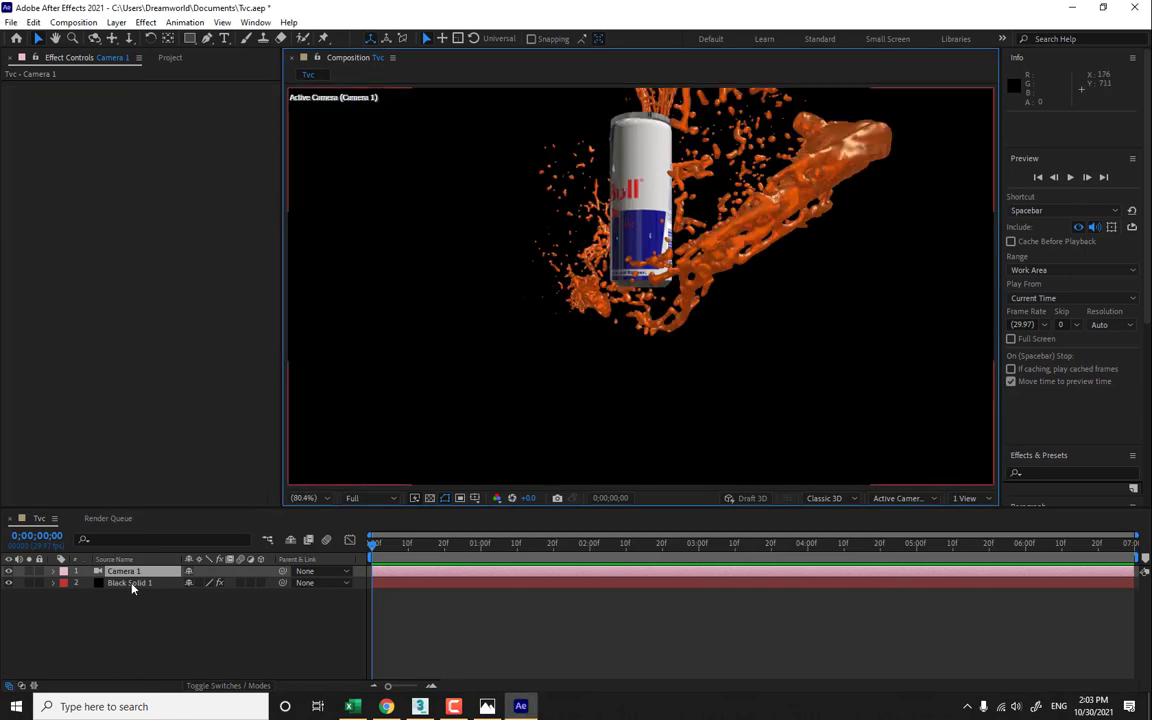
click(169, 57)
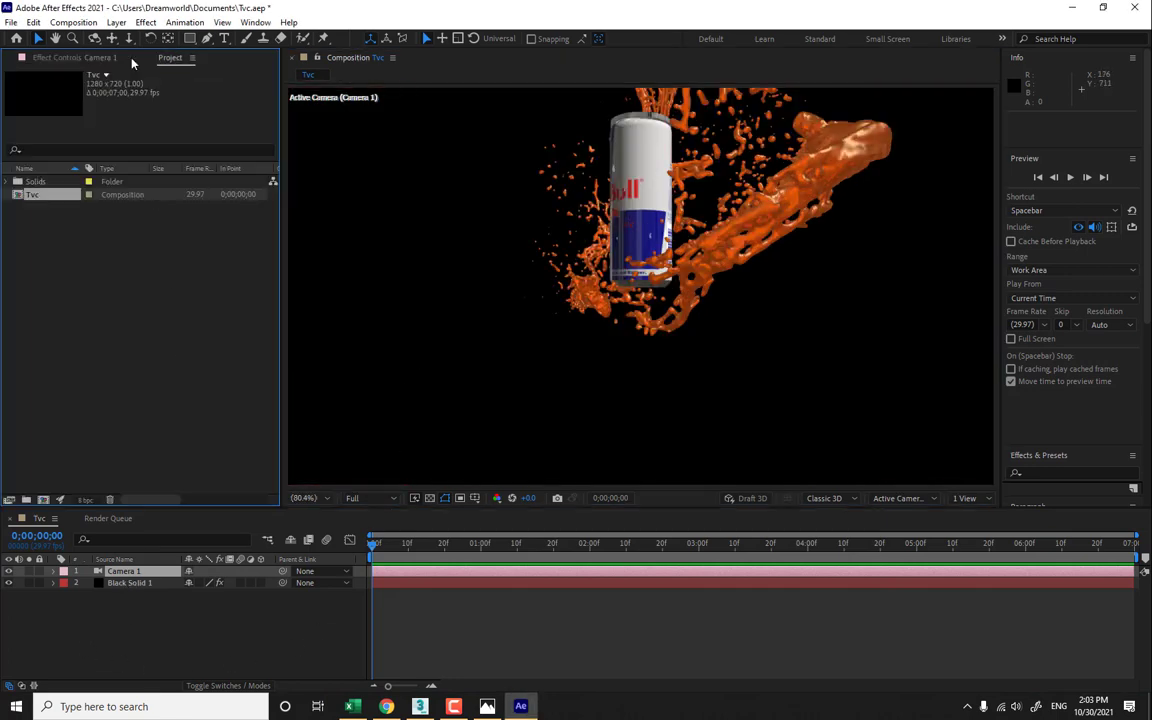
click(108, 57)
click(96, 38)
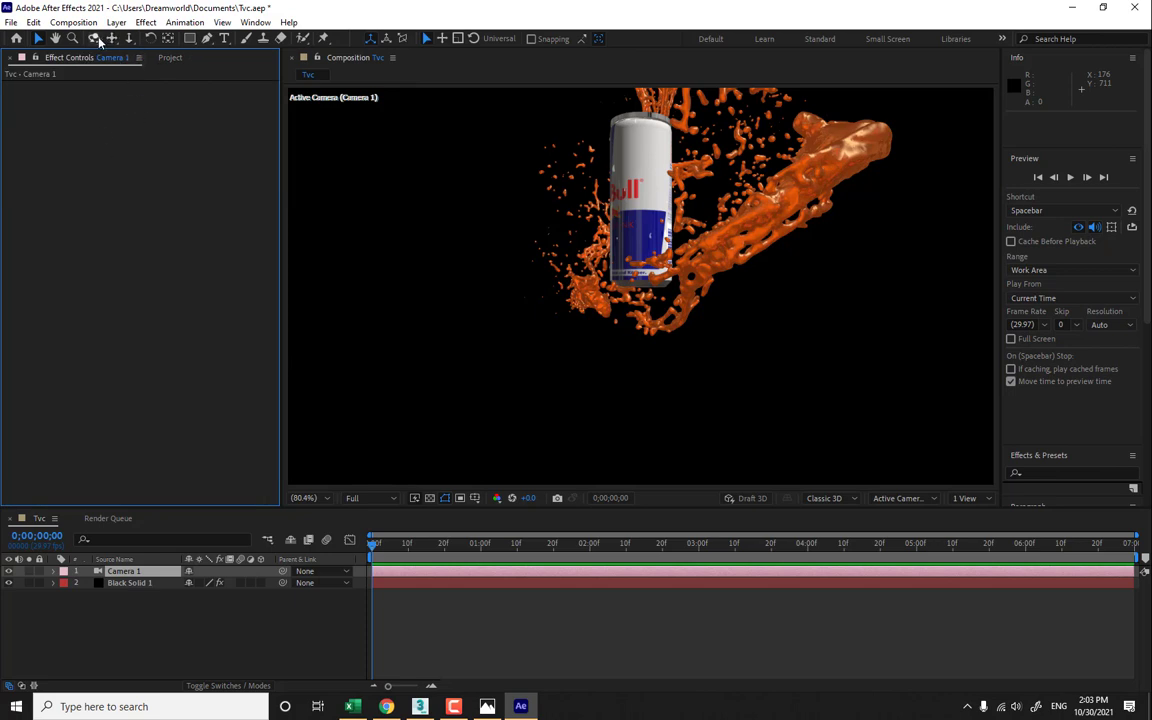
drag(567, 288, 505, 288)
click(112, 38)
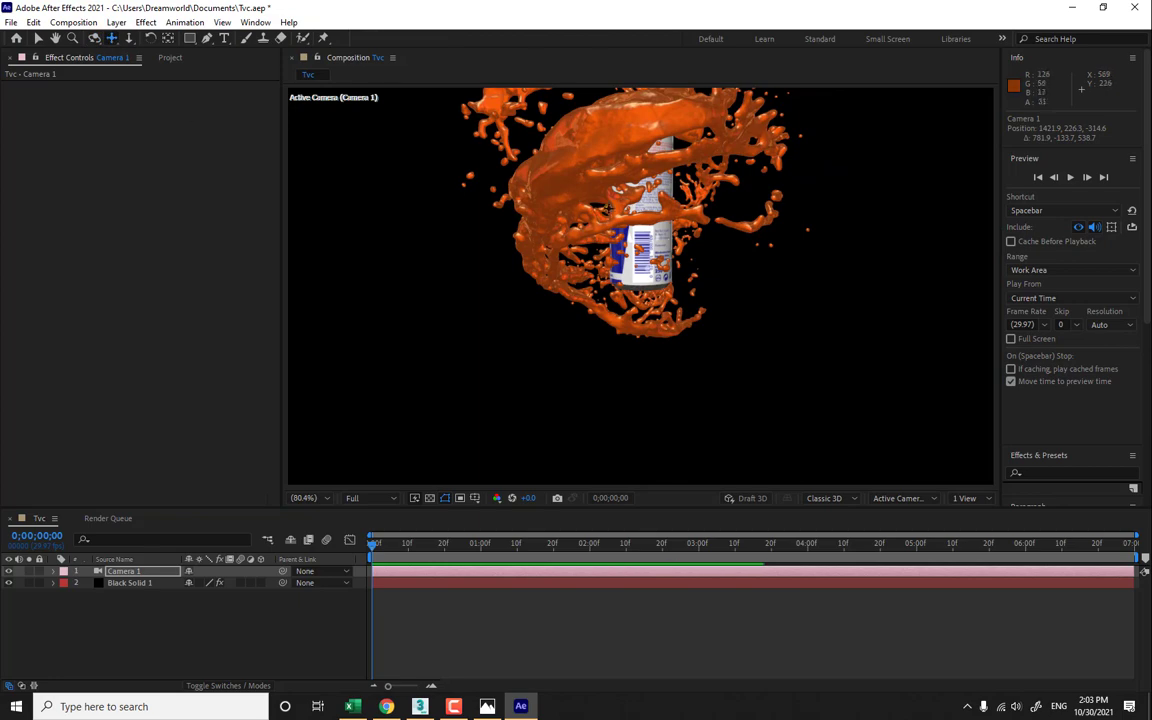
drag(616, 204, 648, 349)
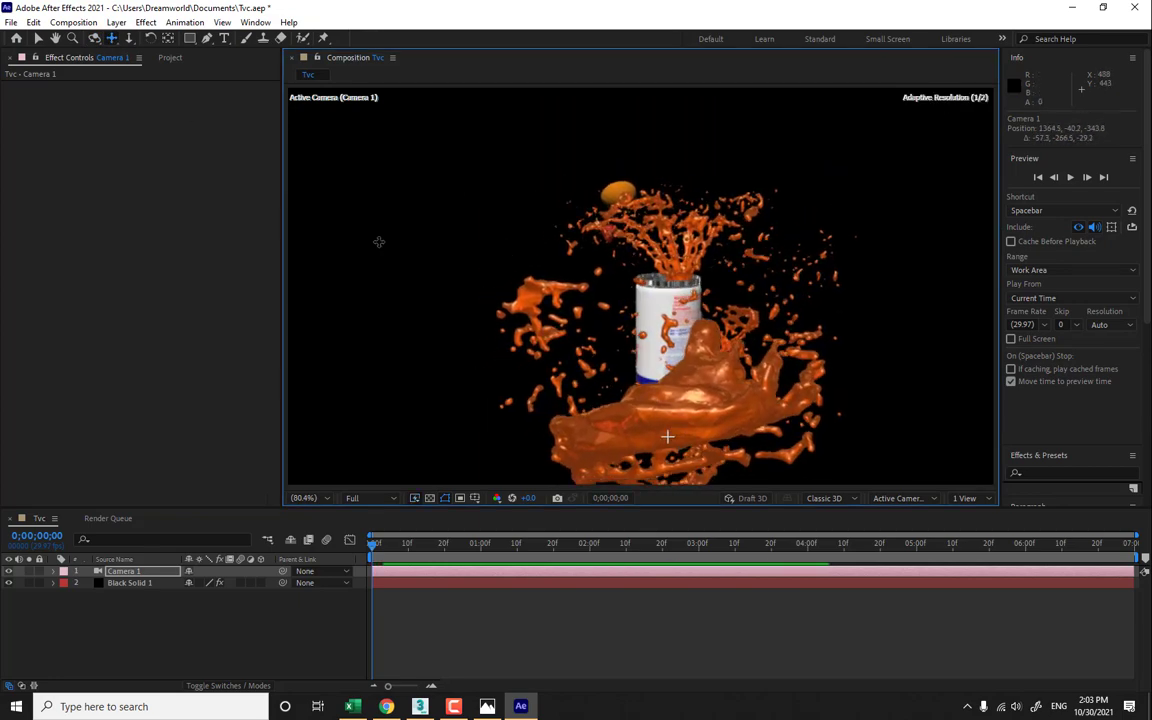
- Orbit Camera 1 to the can's Red Bull logo side and pan it to place the can right of the frame's centre
click(95, 38)
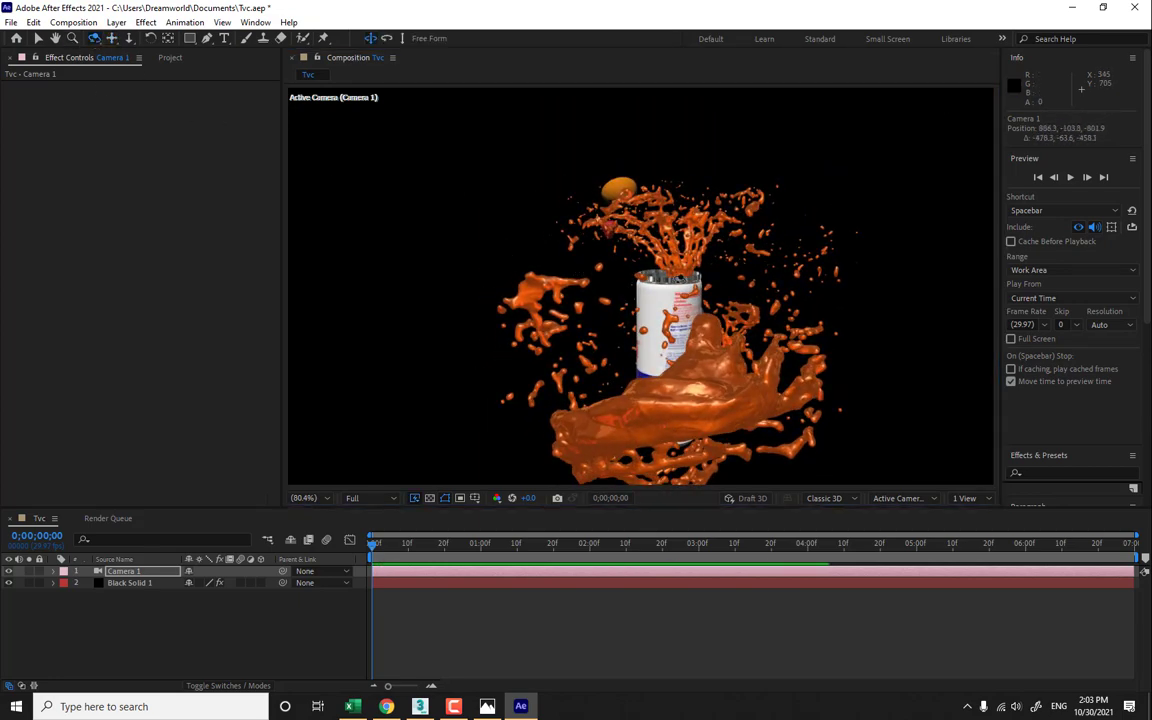
drag(577, 270, 805, 272)
drag(640, 286, 815, 266)
click(112, 39)
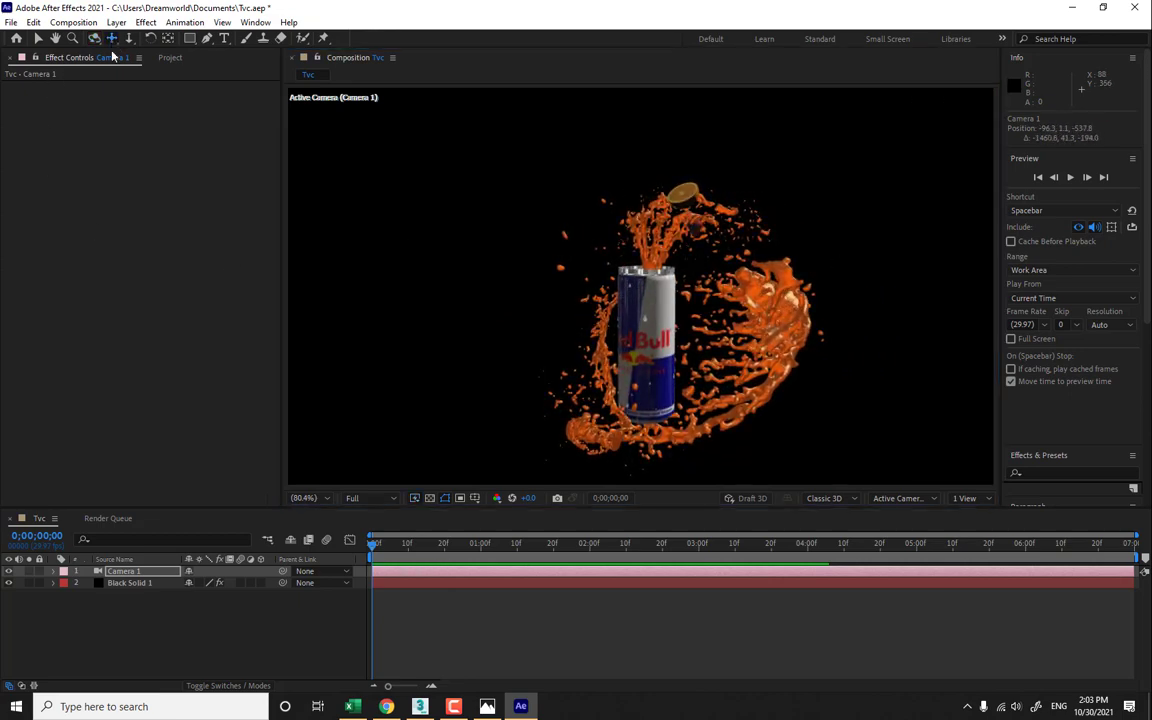
drag(656, 339, 748, 318)
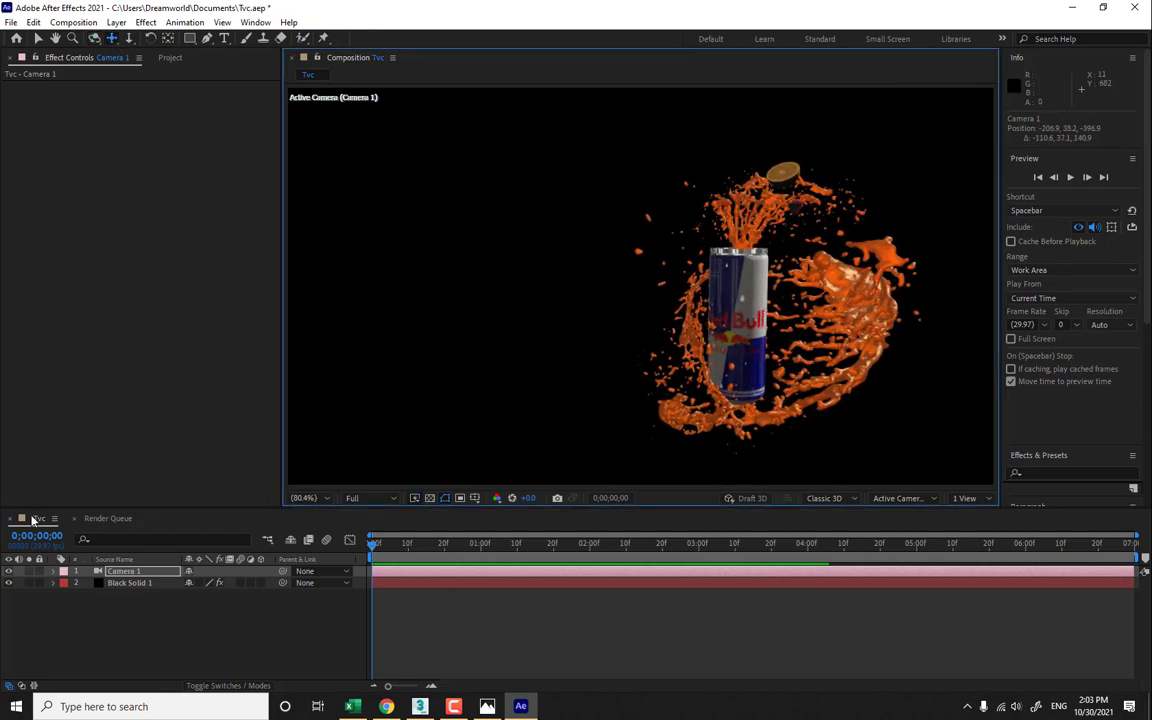
- Add Cinema lighting in the render settings of the Element effect on Black Solid 1
click(129, 583)
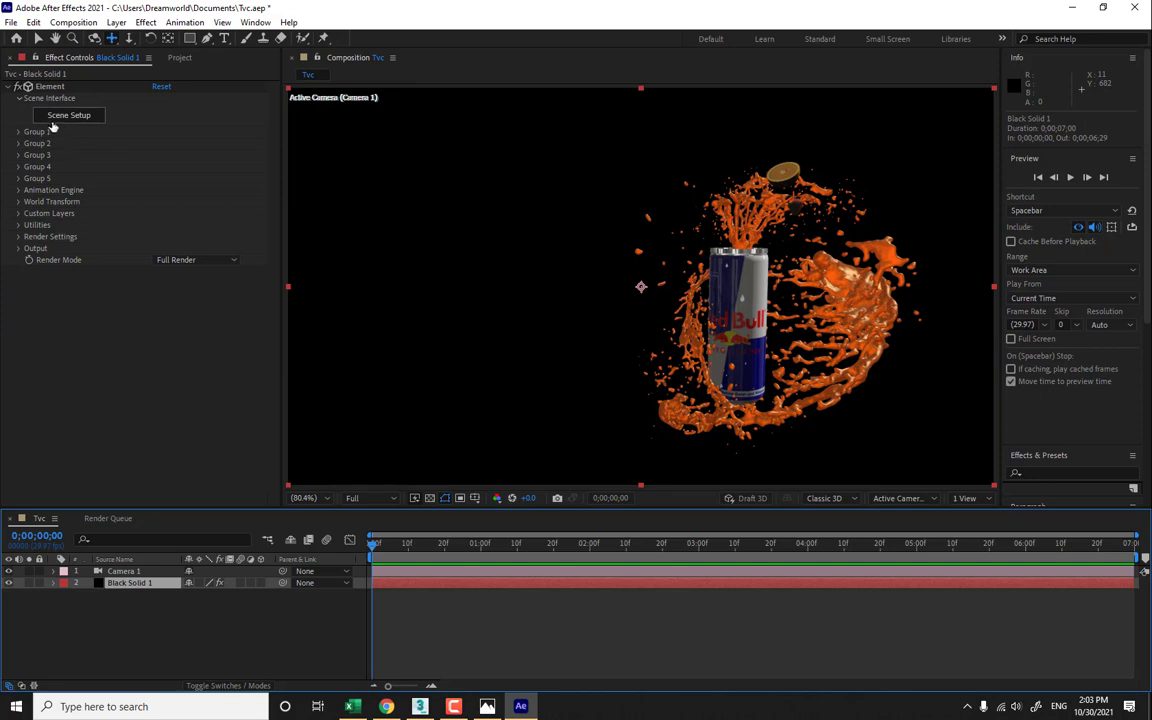
click(19, 237)
click(30, 260)
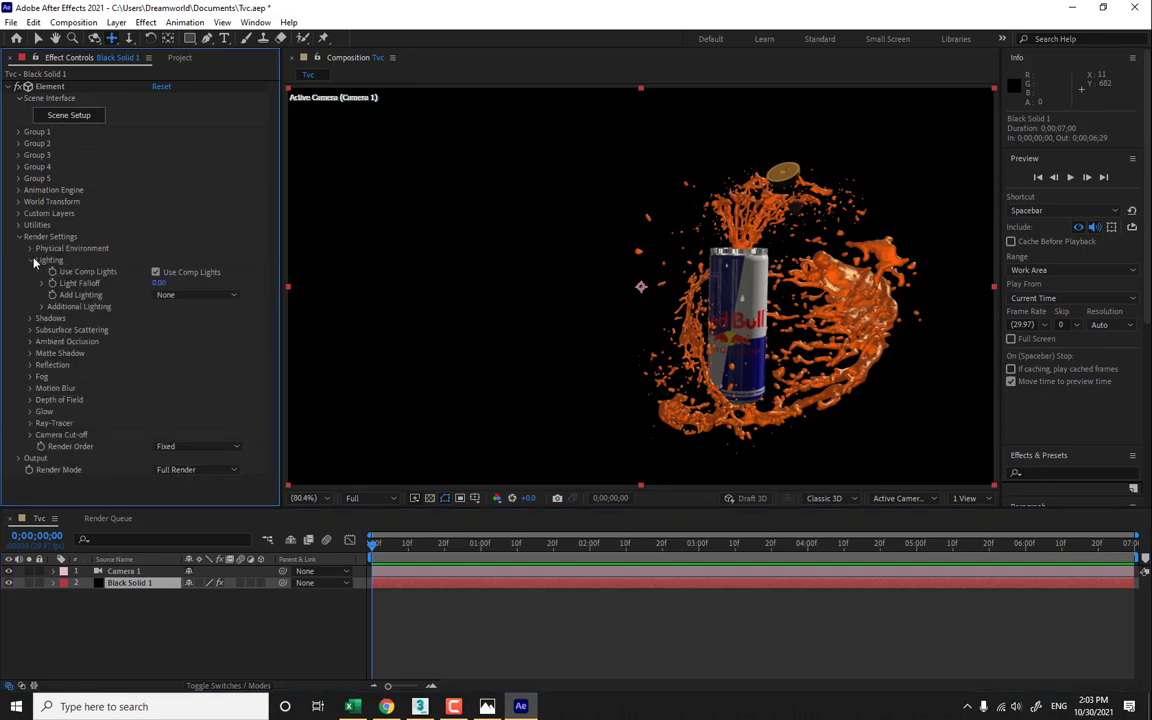
click(170, 295)
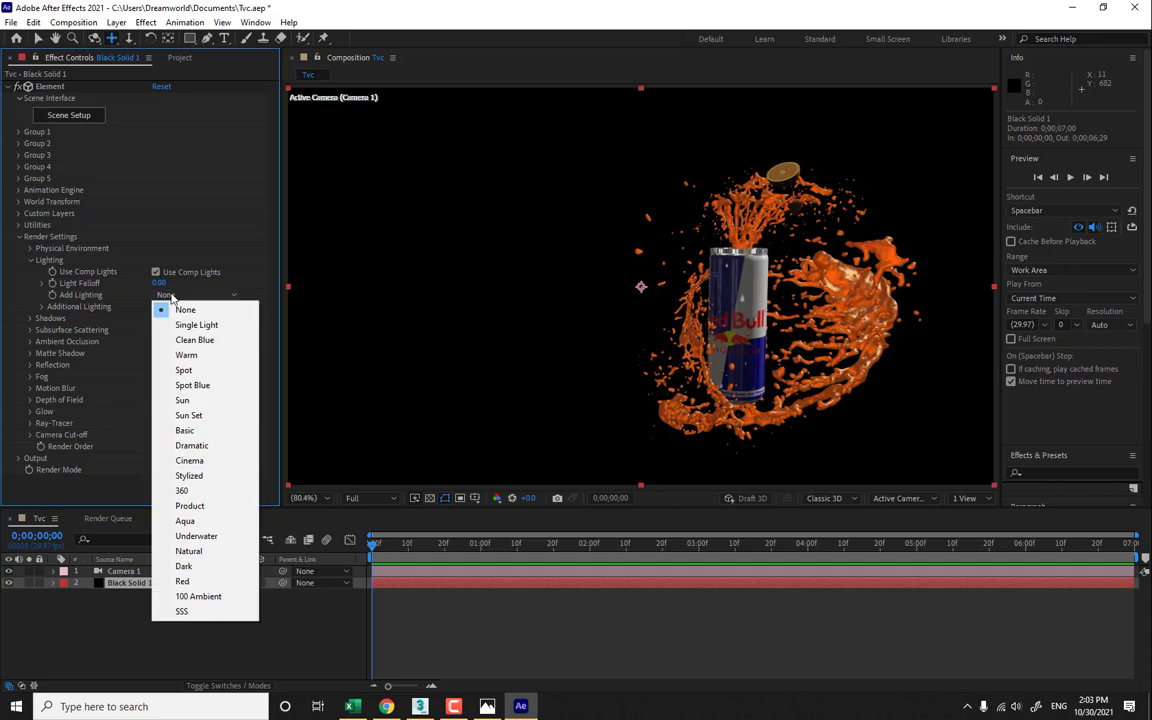
click(204, 462)
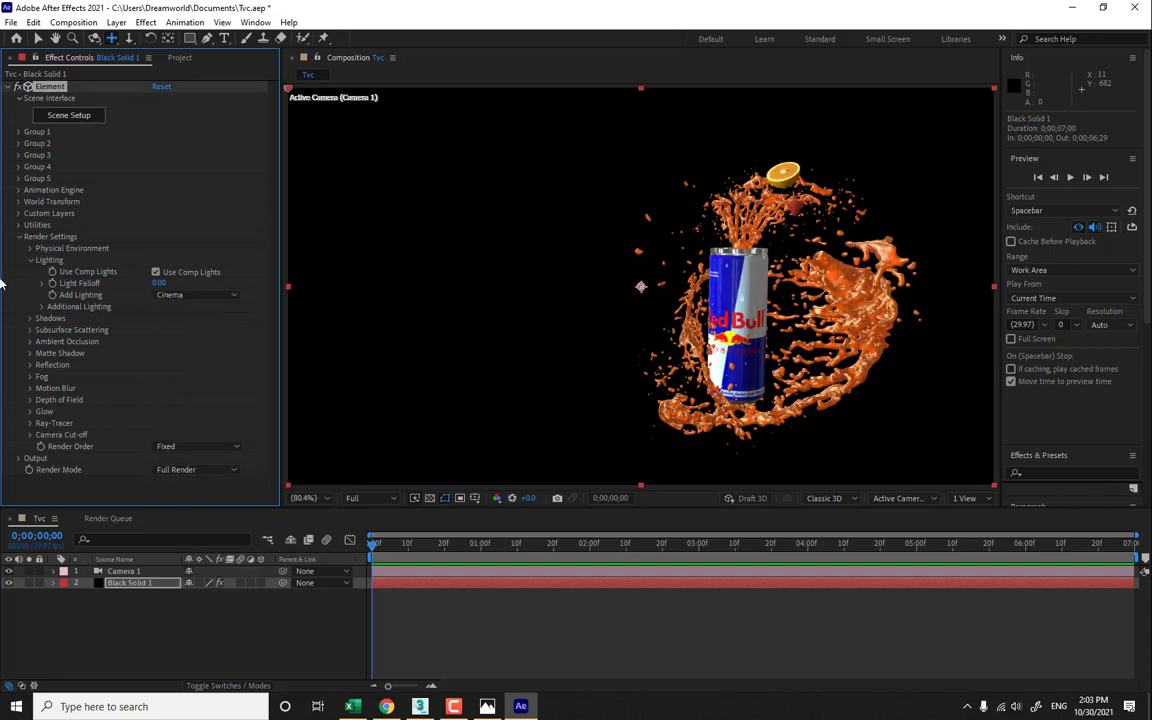
- Set the Replicator Shape of Group 1's Particle Replicator to Sphere
click(18, 132)
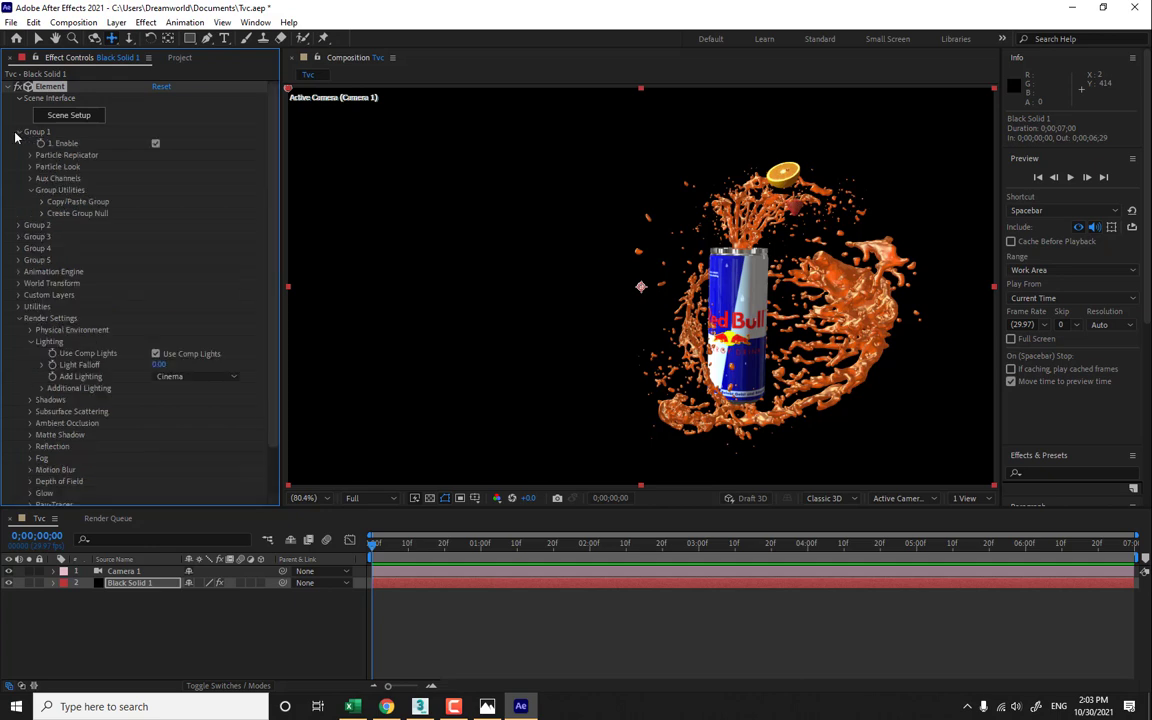
click(18, 225)
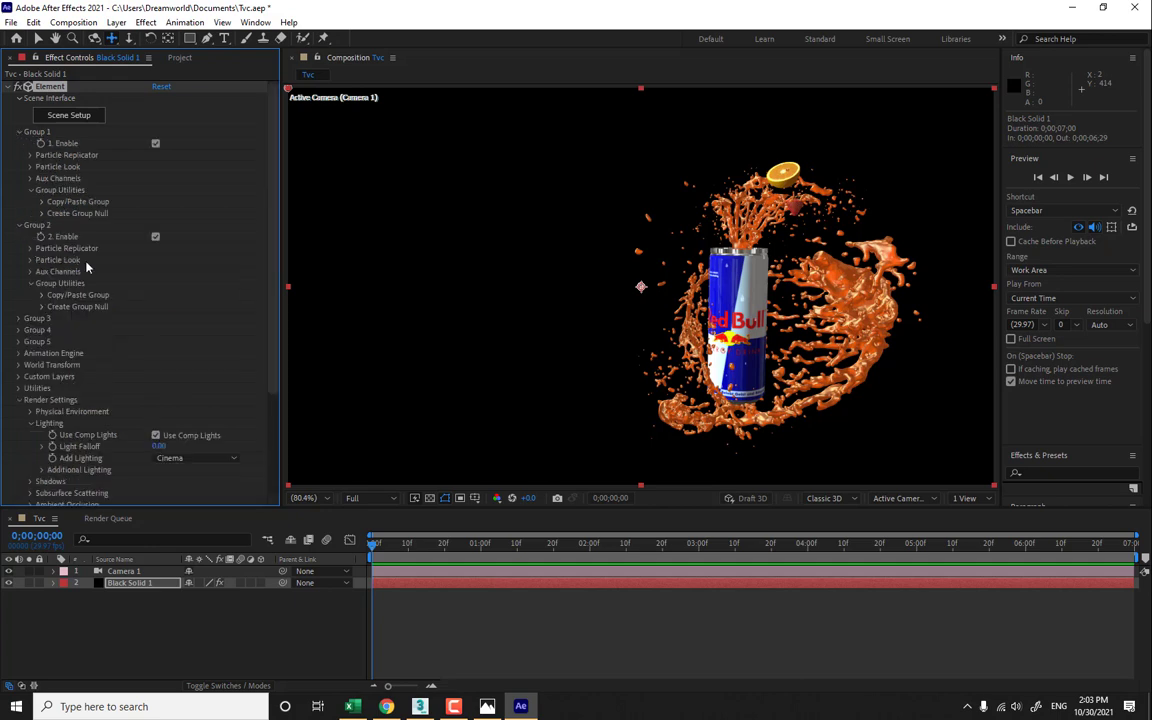
click(31, 156)
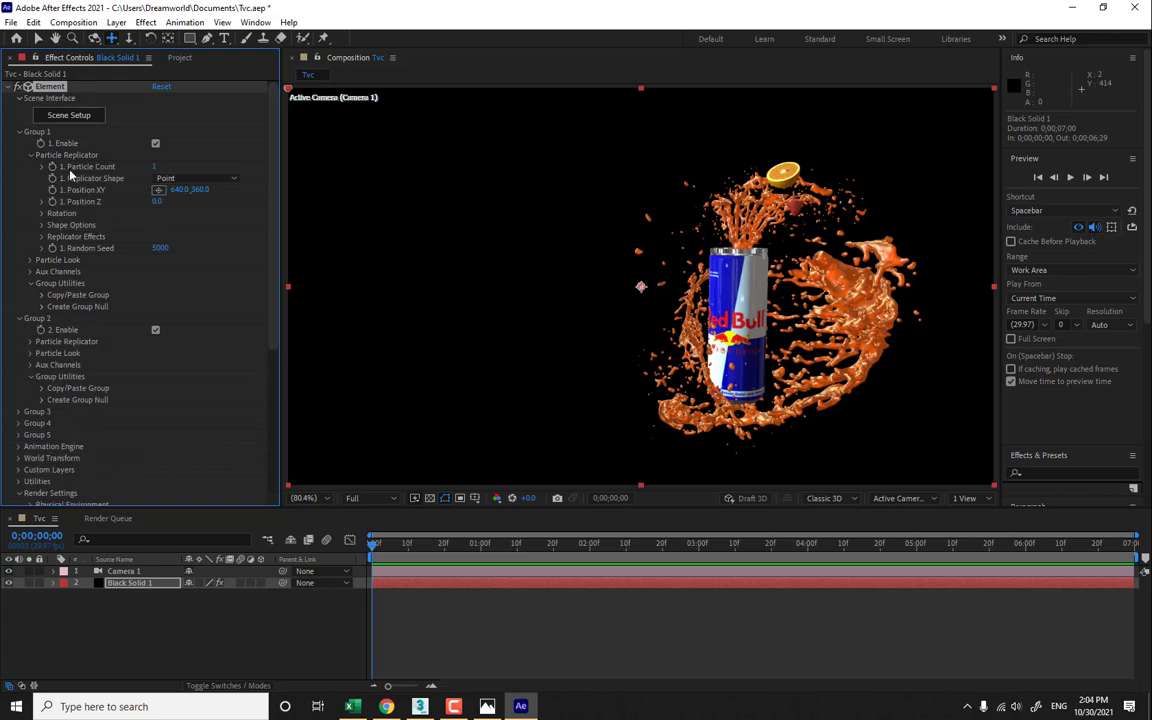
click(188, 180)
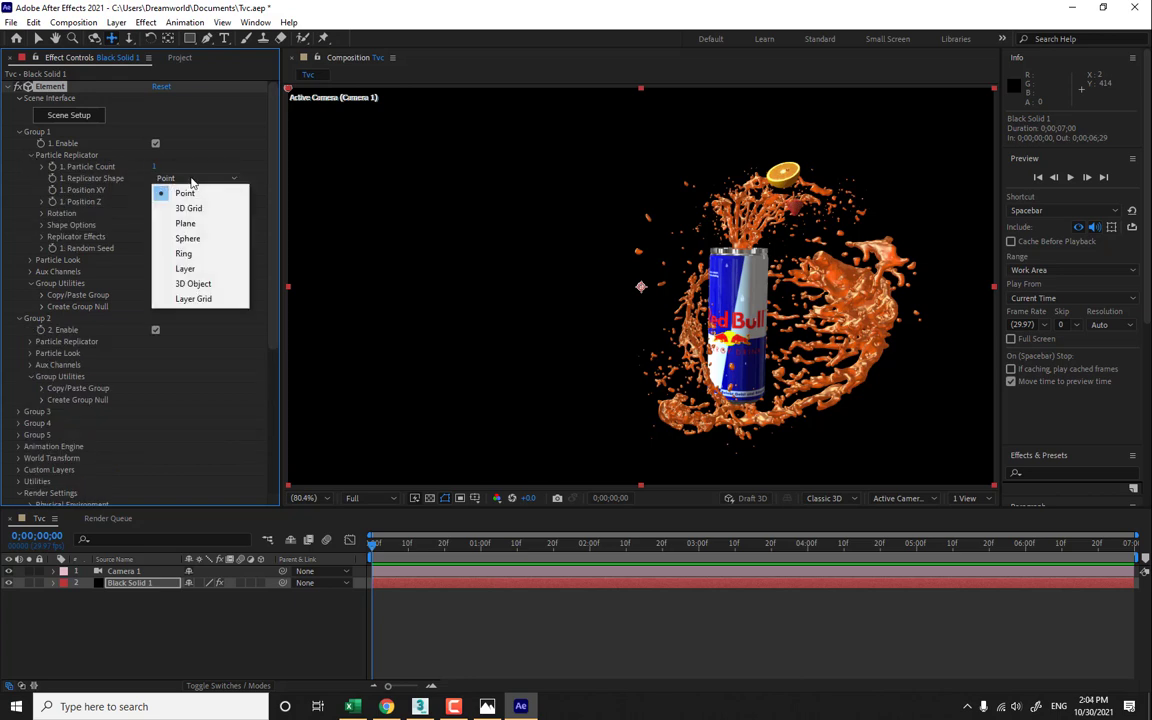
click(190, 236)
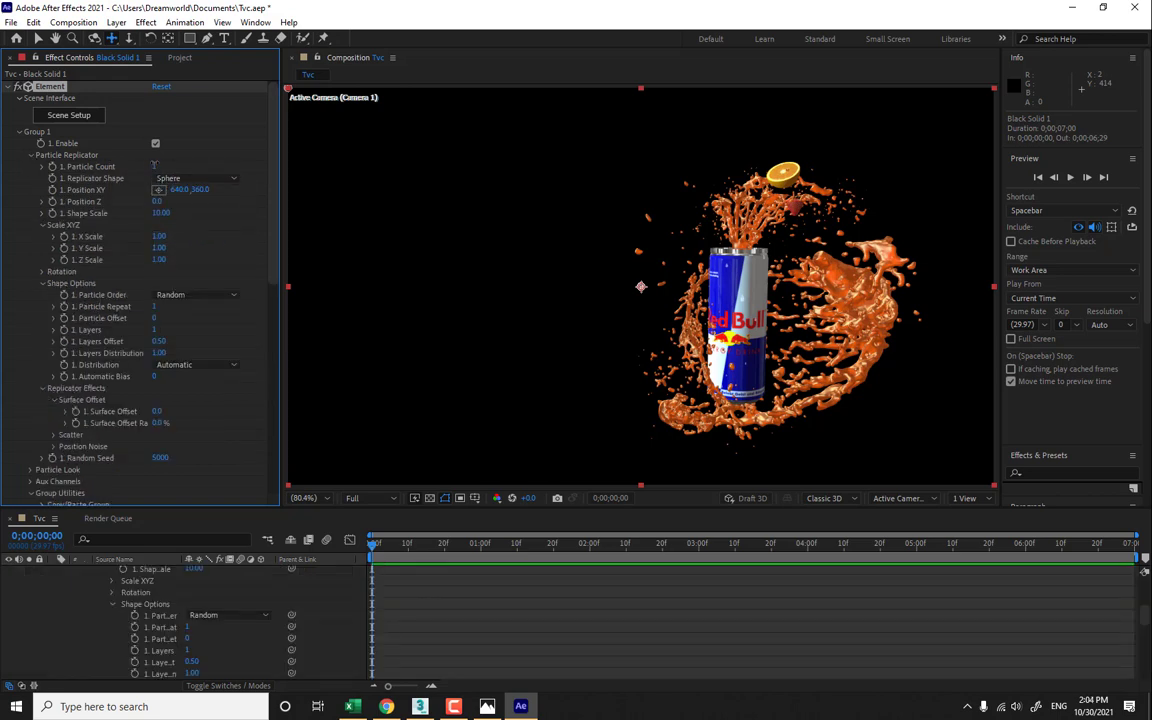
- Set the Particle Size in Group 1's Particle Look to 11.00
drag(157, 165, 159, 165)
drag(171, 194, 172, 194)
click(31, 470)
scroll(79, 494, down, 3)
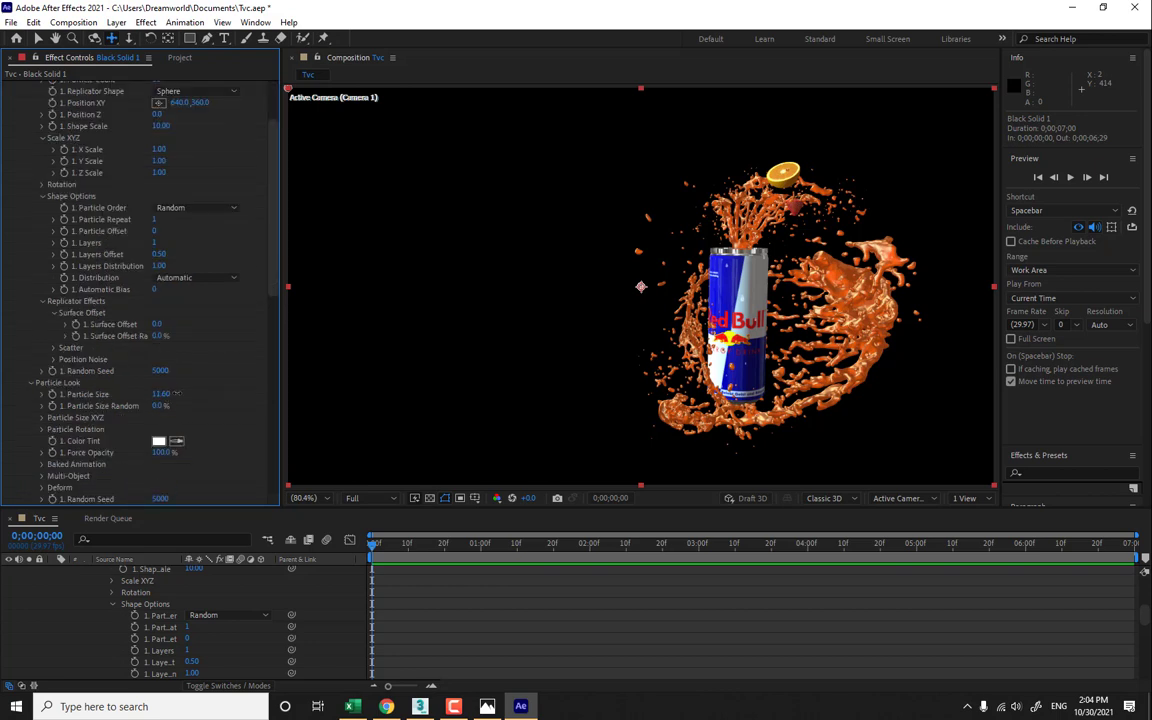
drag(176, 393, 189, 393)
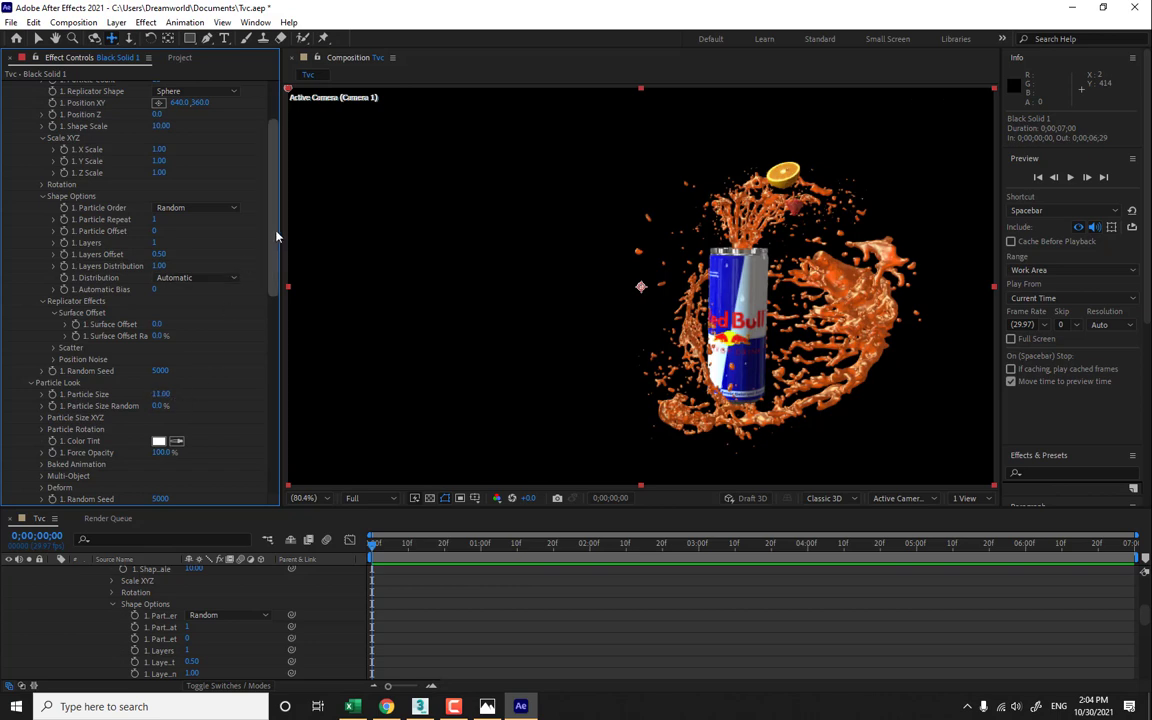
- Return to the Element scene setup and reassign the Group Folder to group channel 2
scroll(278, 172, up, 3)
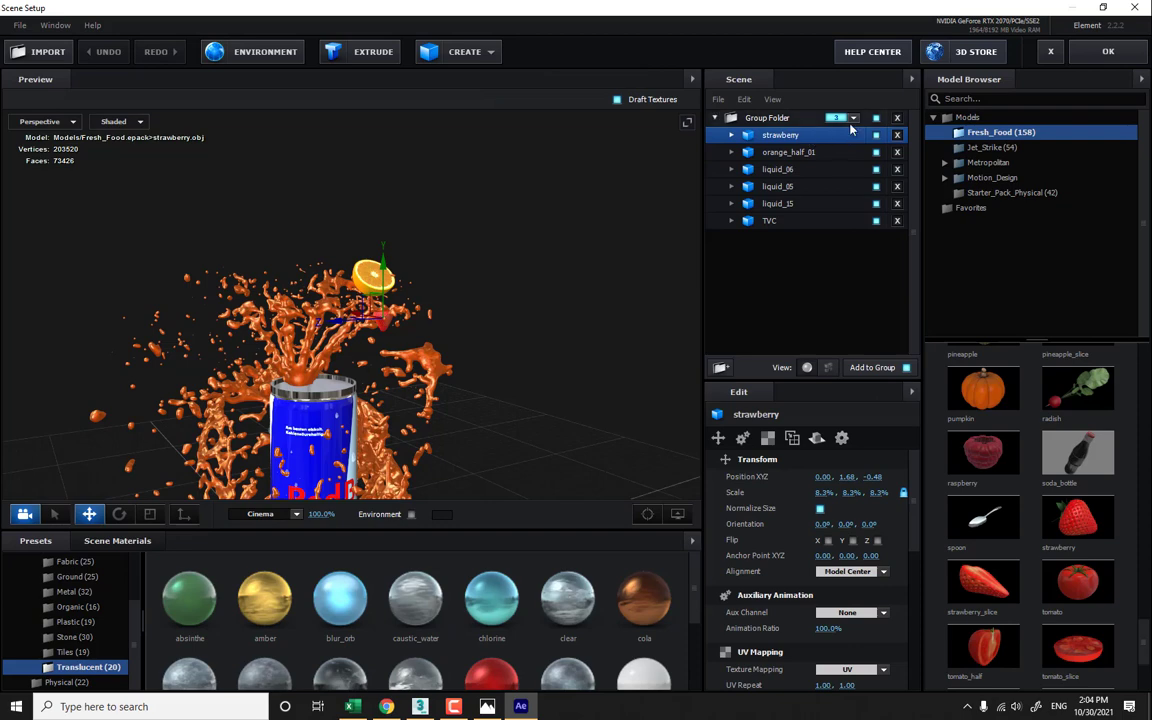
click(790, 153)
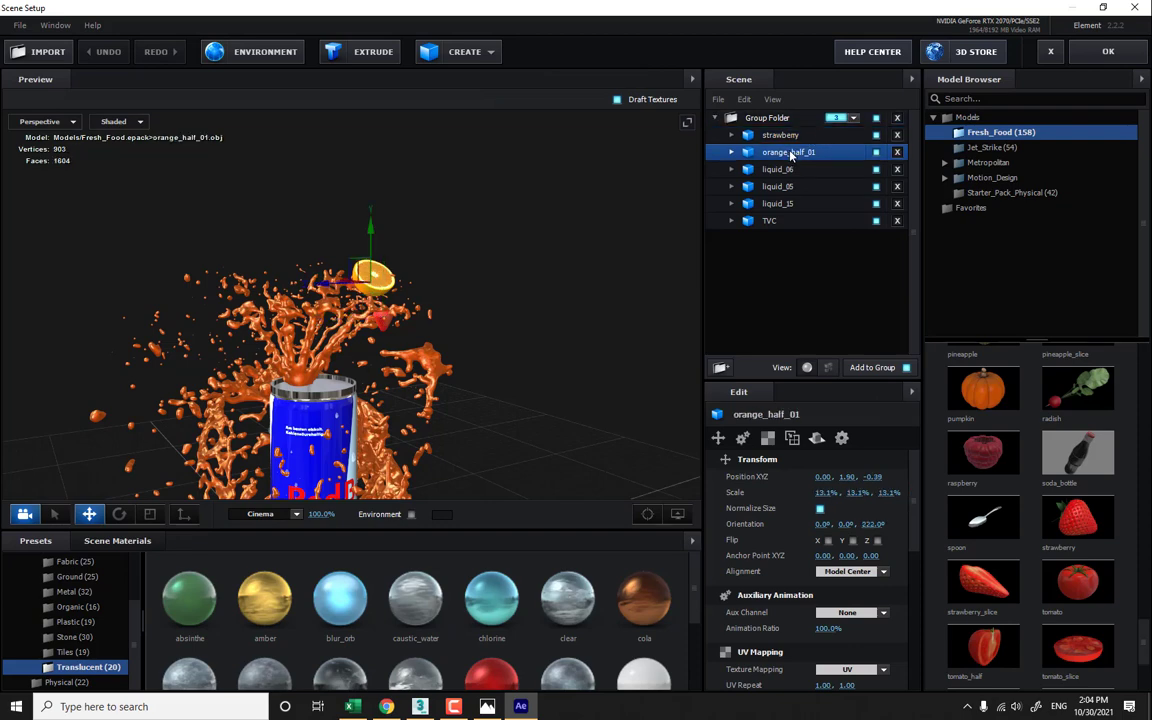
click(853, 118)
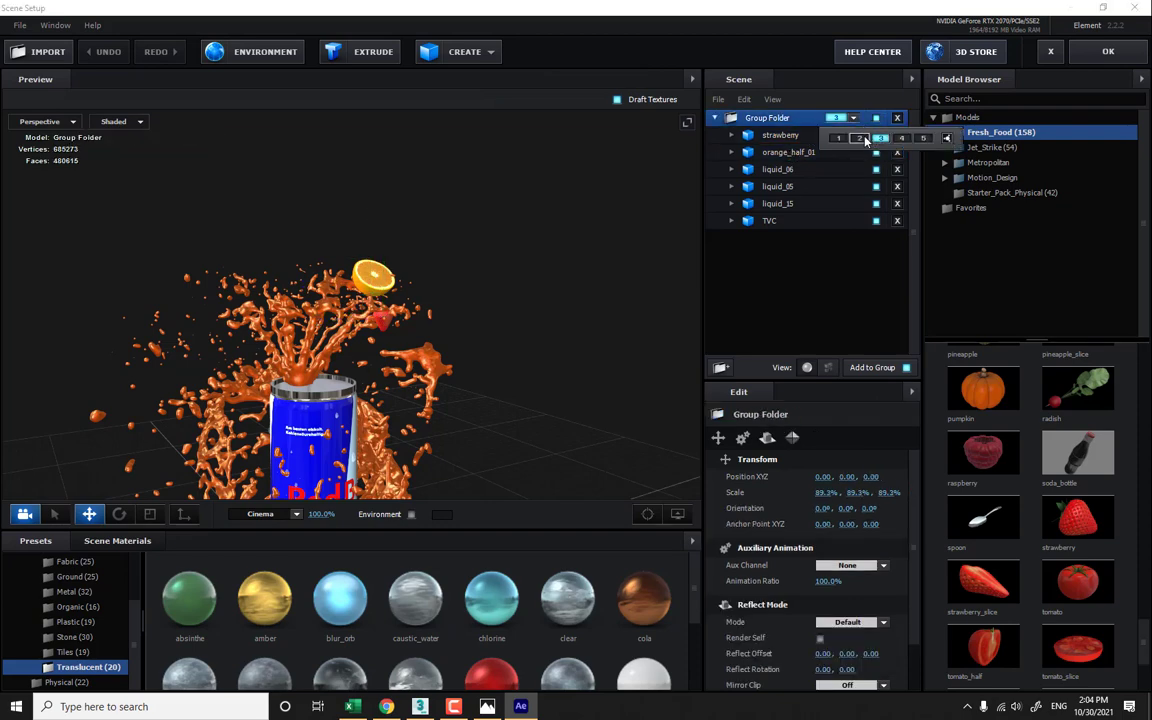
click(859, 138)
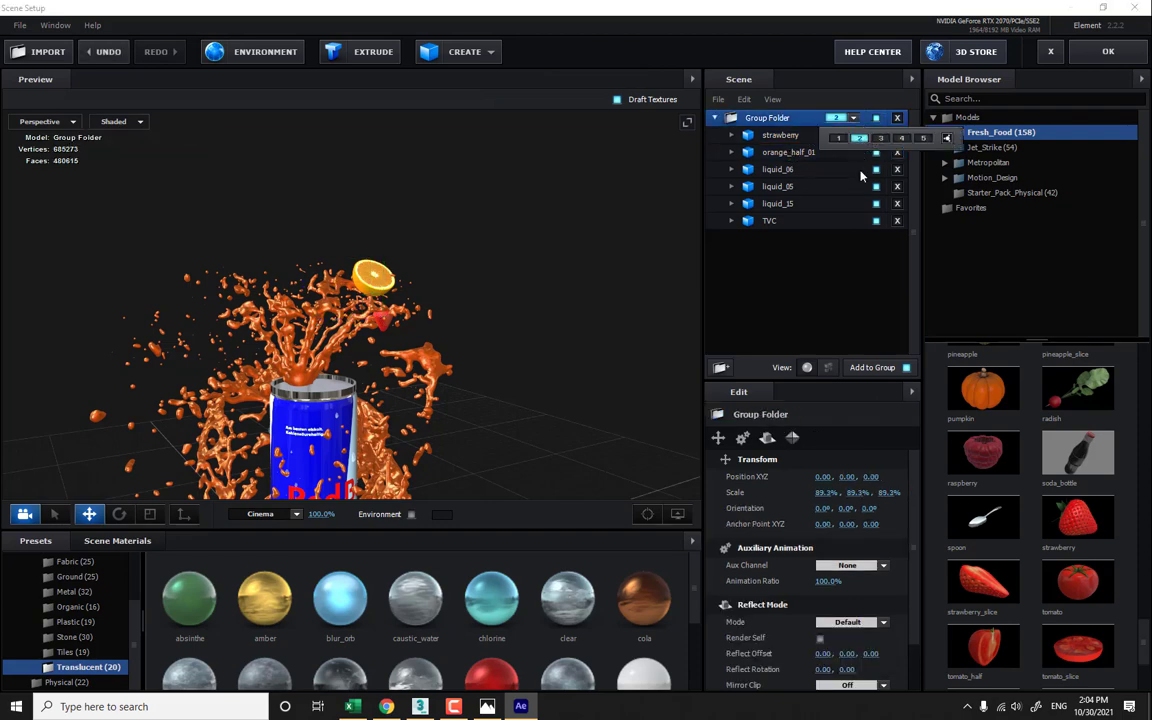
- Move the orange_half_01 and strawberry models out of the Group Folder to the scene's top level
click(811, 139)
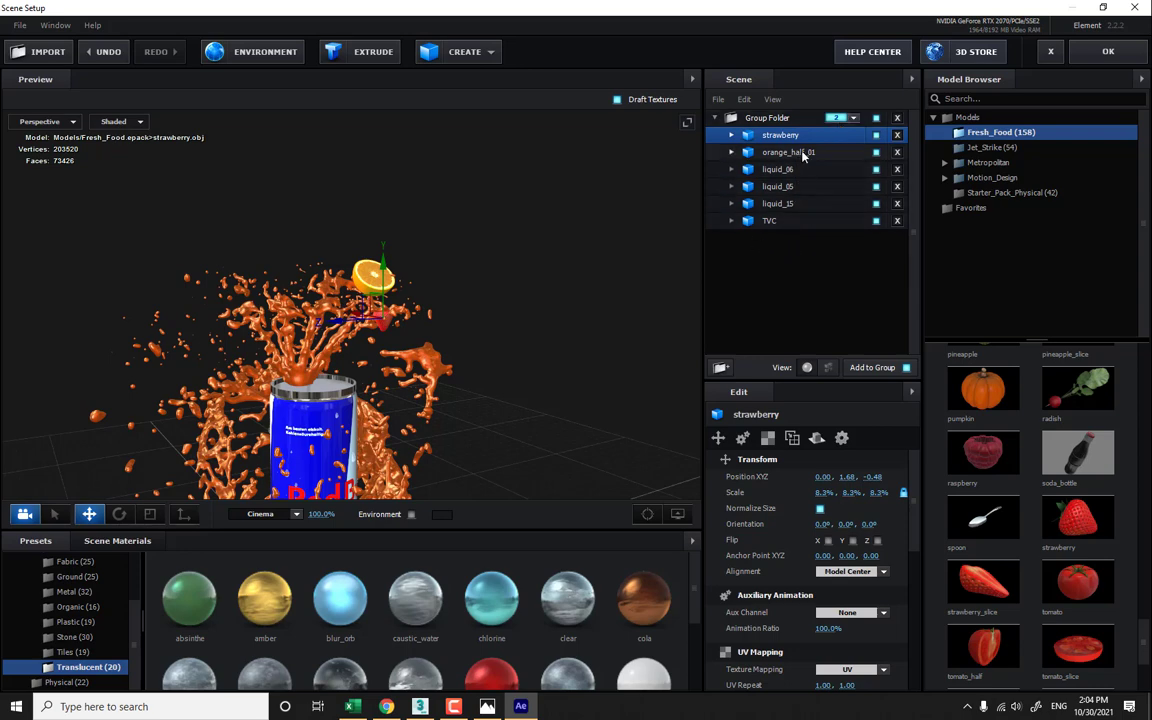
drag(803, 155, 800, 238)
drag(797, 141, 813, 268)
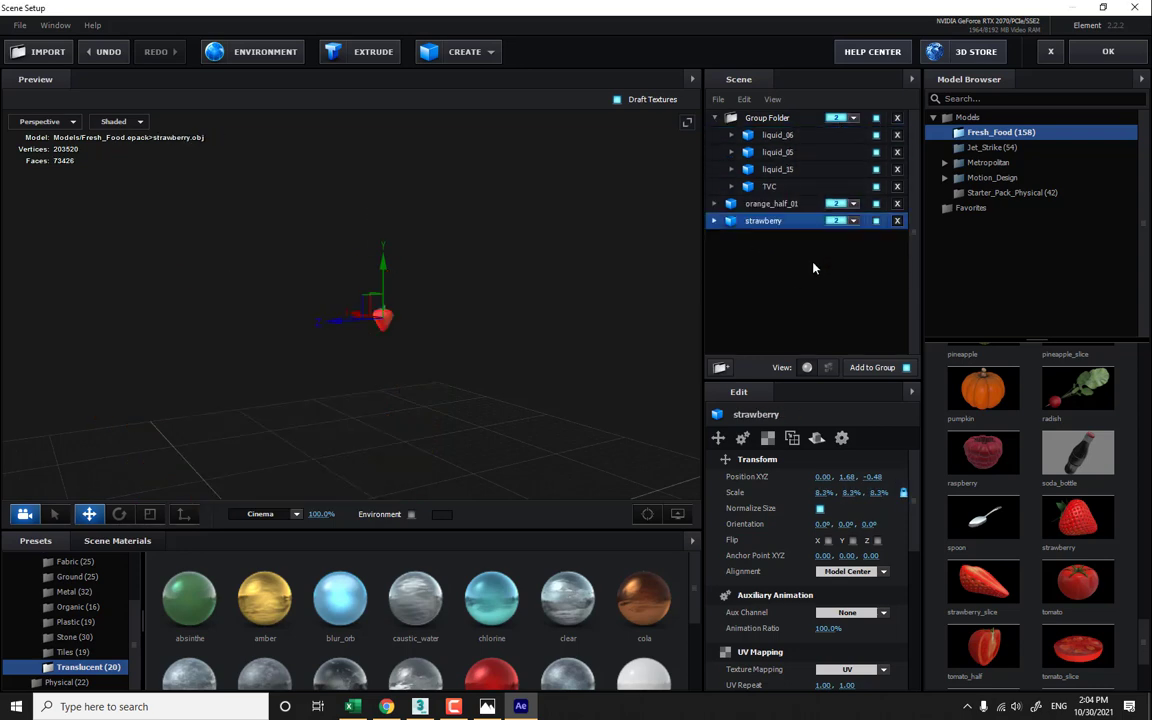
- Assign orange_half_01 to group channel 2 and strawberry to group channel 3
click(784, 204)
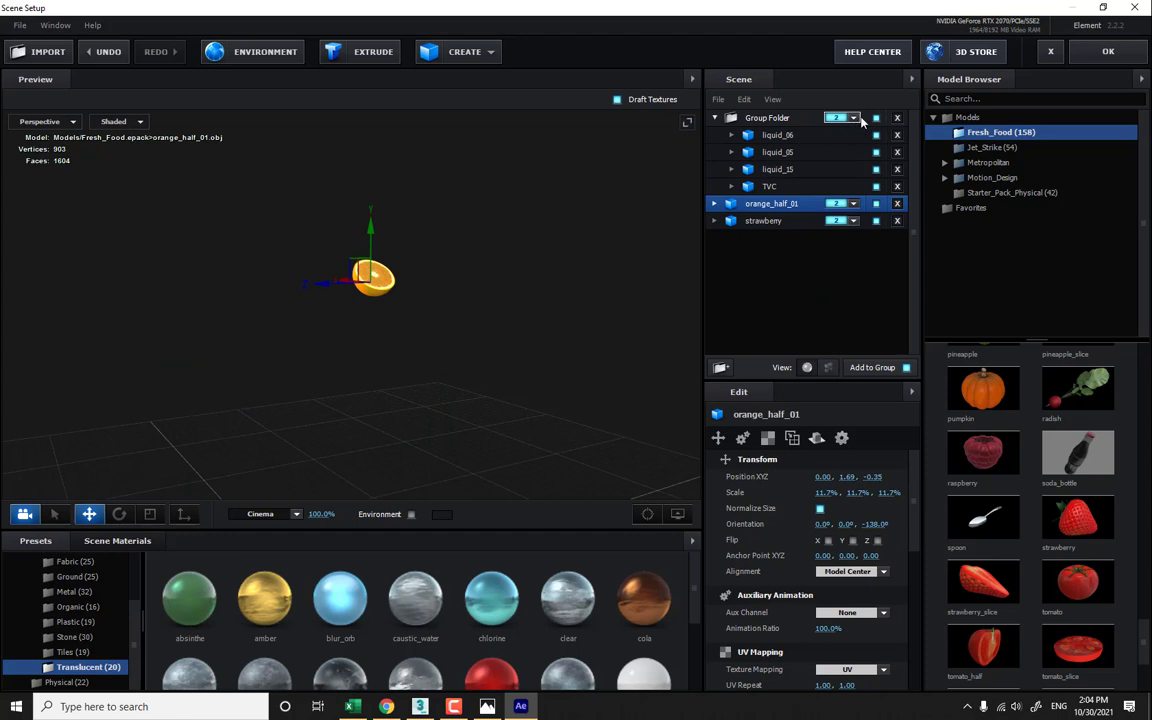
click(853, 203)
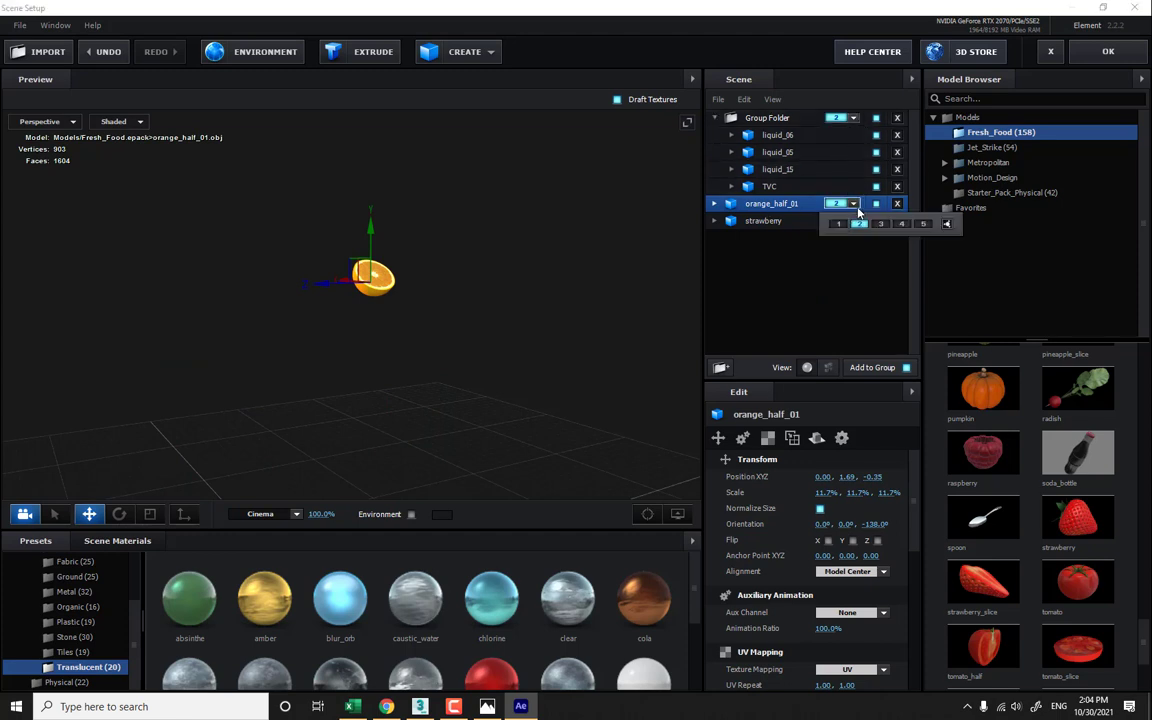
click(843, 226)
click(853, 204)
click(860, 223)
click(777, 223)
click(855, 221)
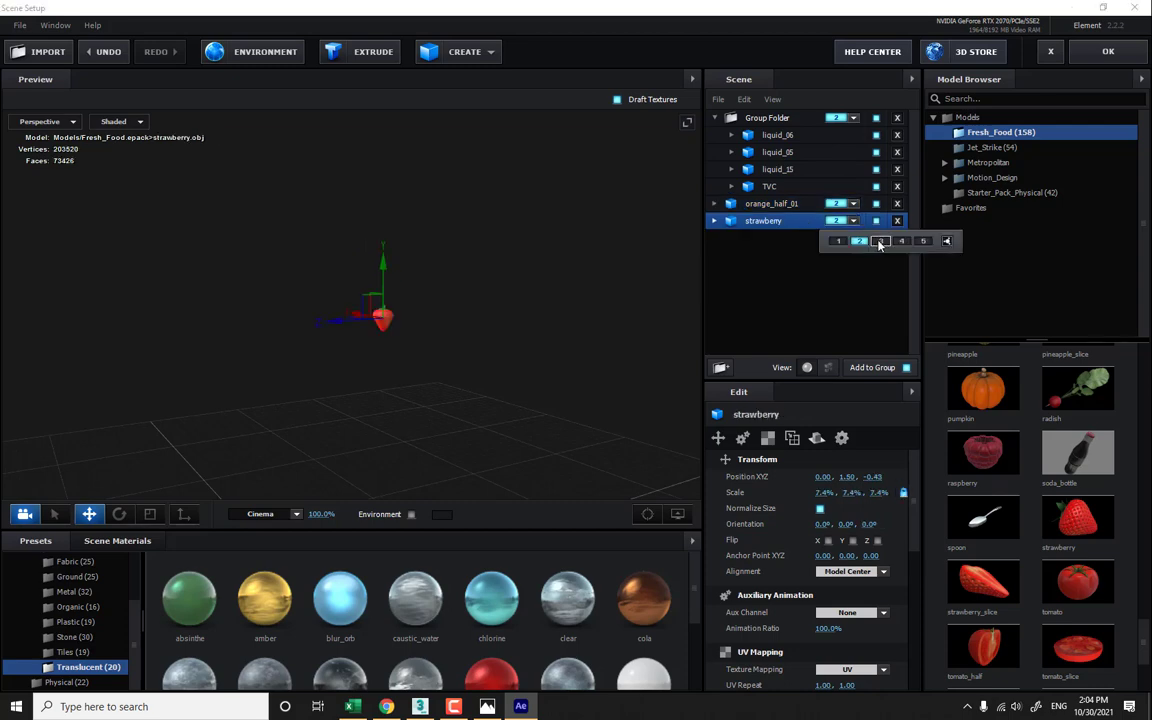
click(877, 240)
- Assign the Group Folder with the liquids and can to group channel 1 and apply the scene setup
click(778, 135)
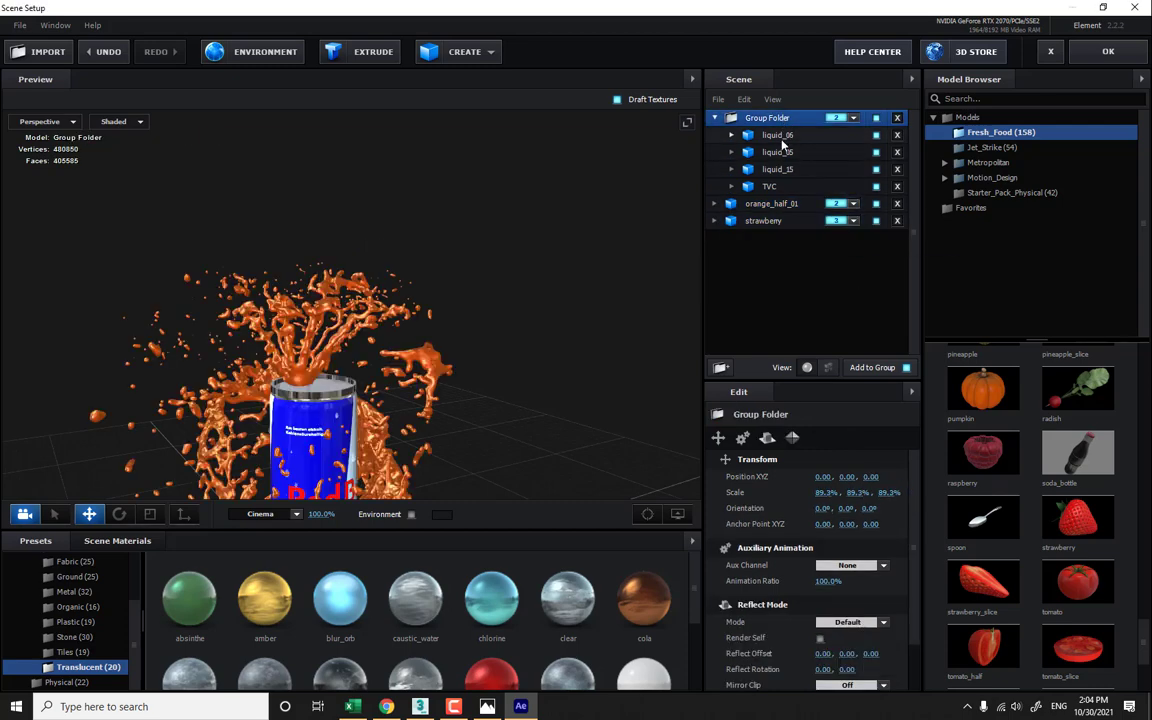
click(779, 135)
click(780, 170)
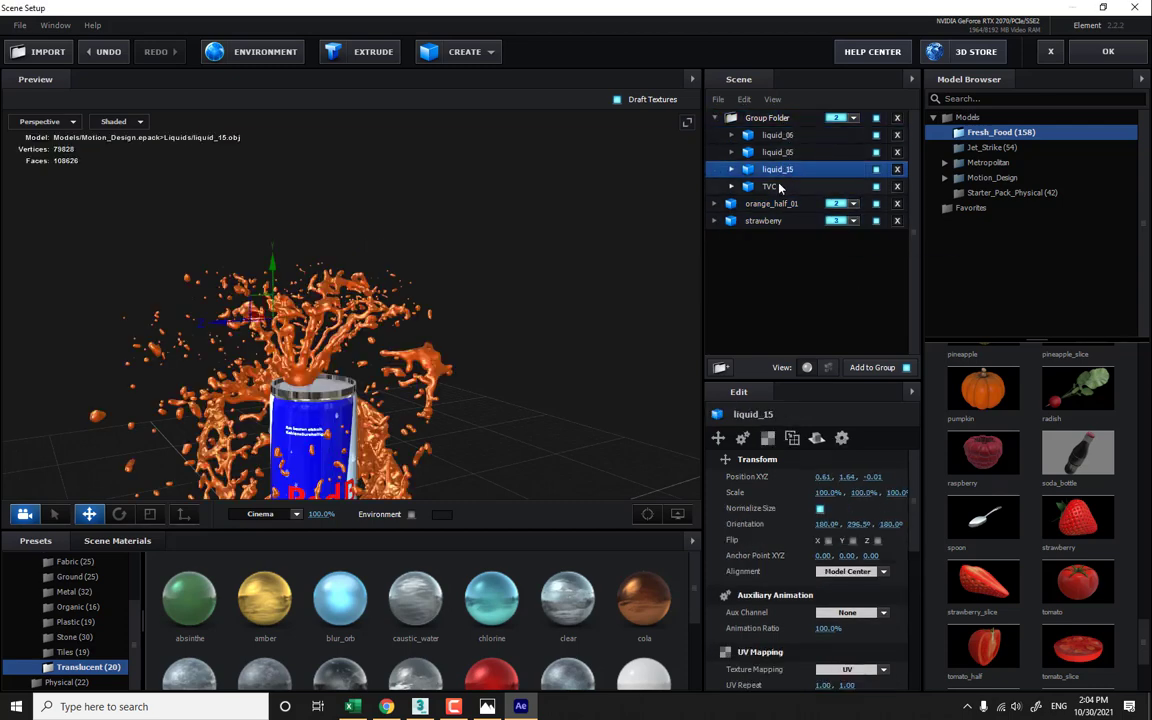
click(853, 118)
click(845, 140)
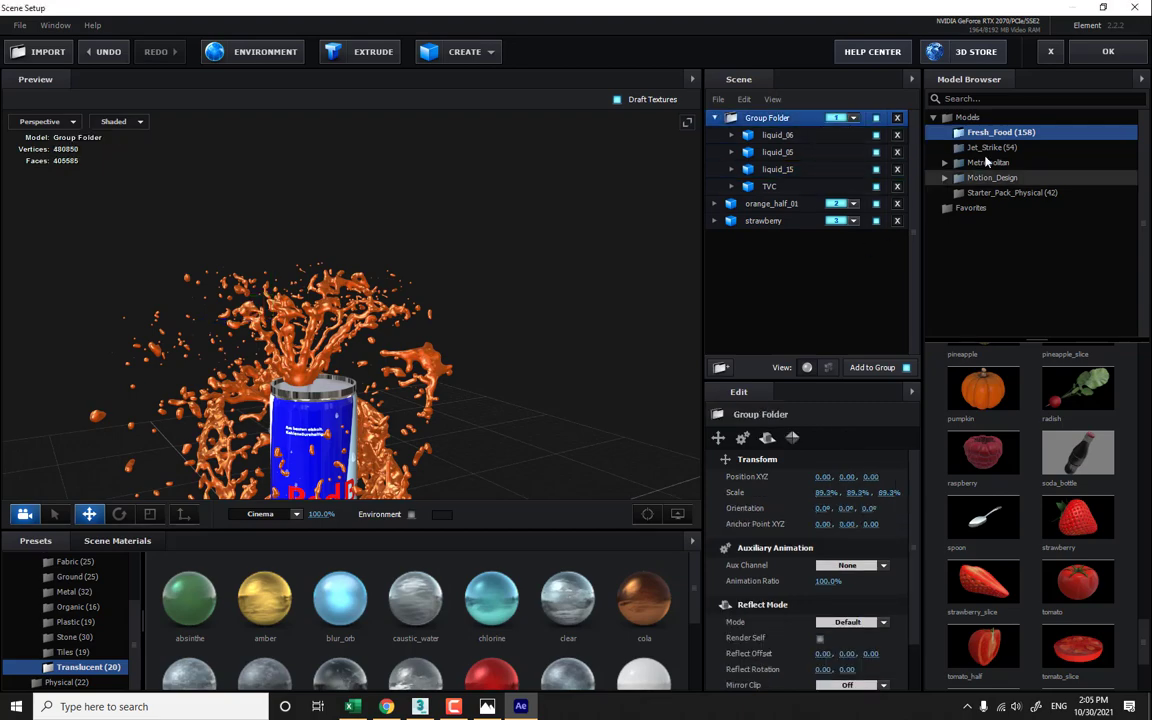
click(1108, 51)
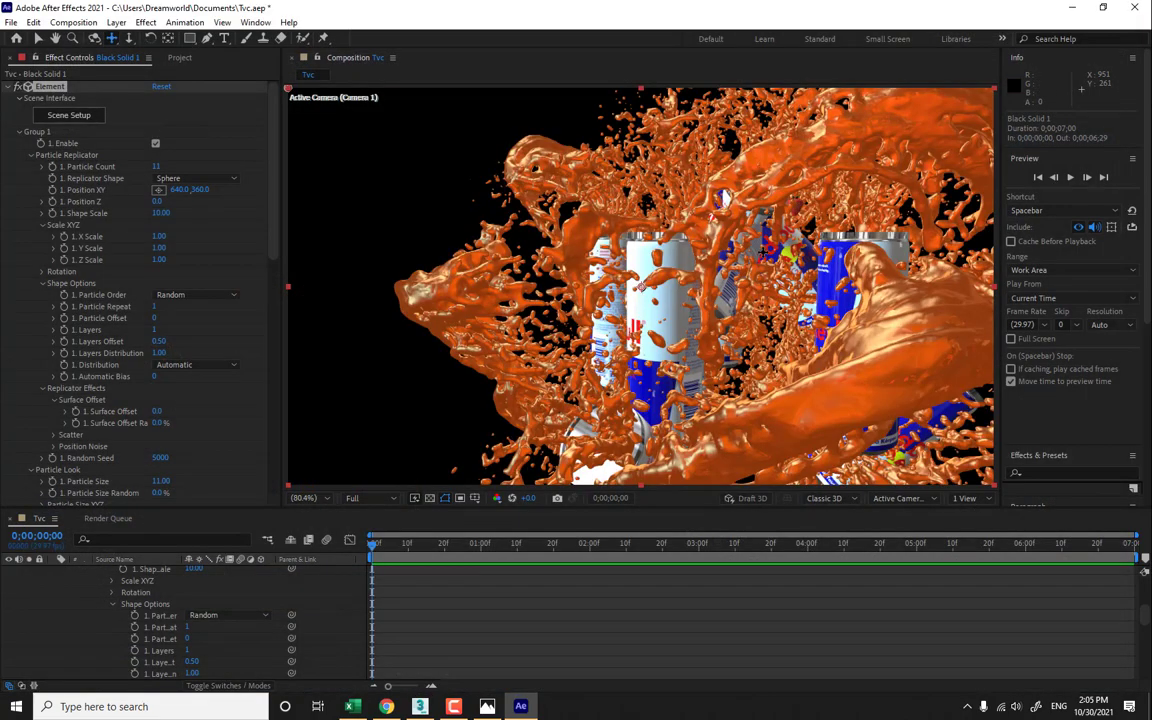
- Set Group 1's Particle Count to 1
click(156, 166)
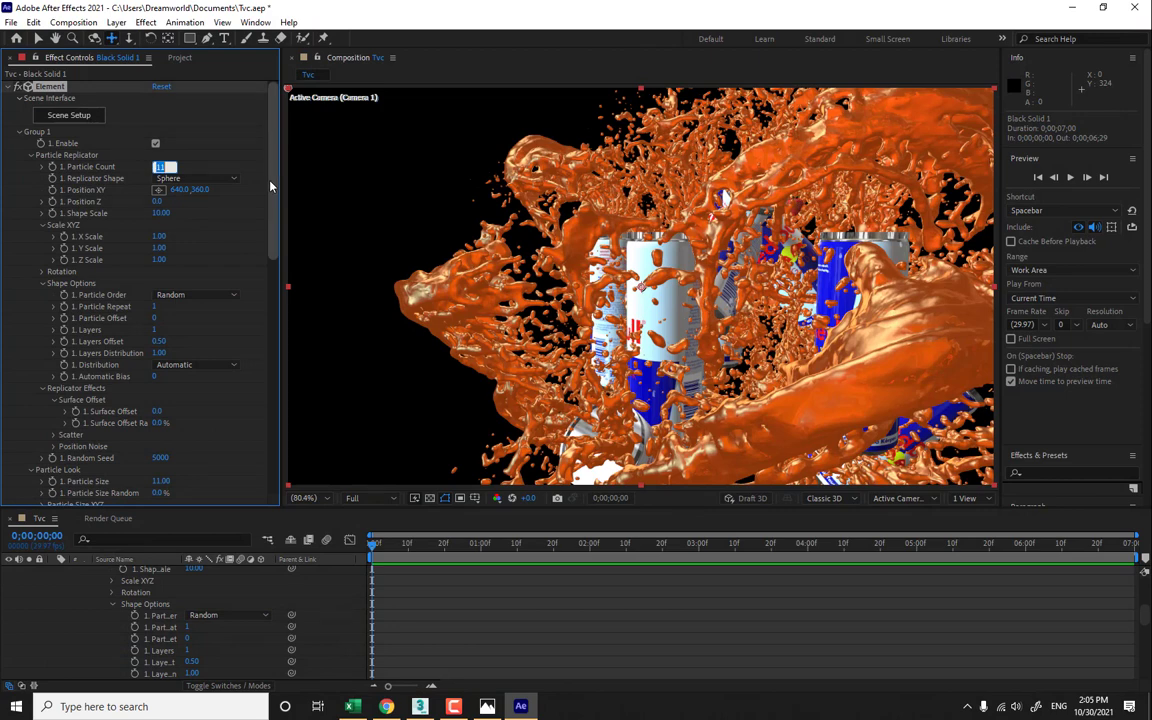
text(1)
key(Return)
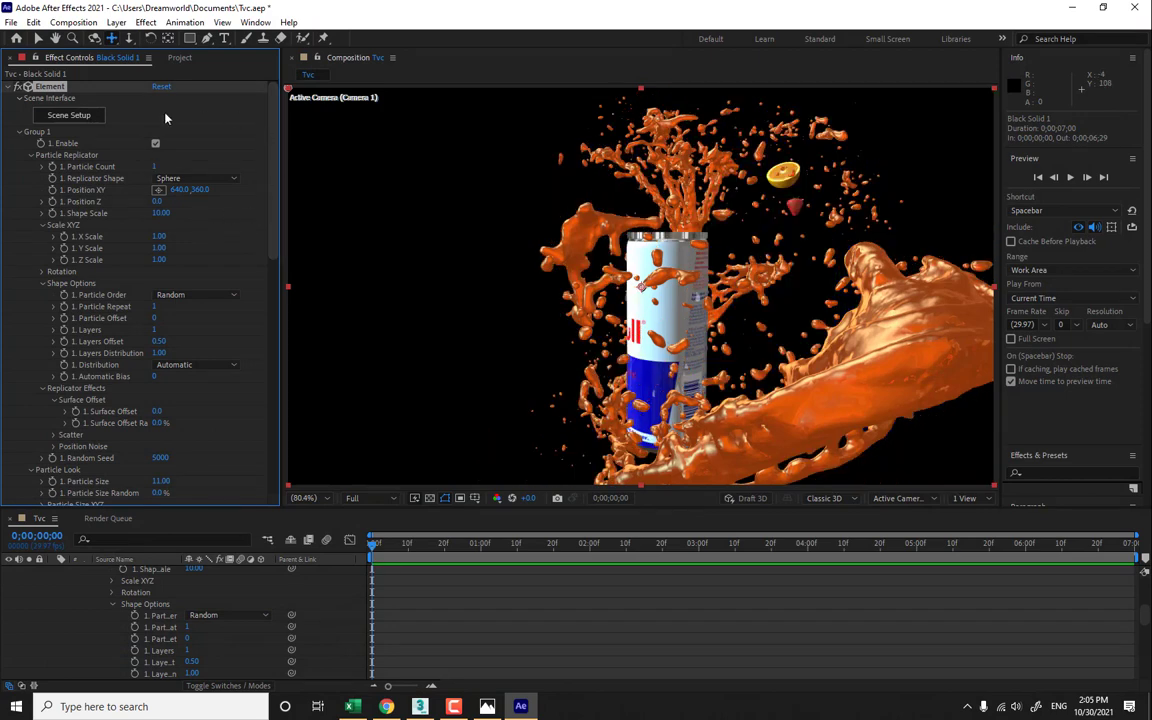
- Set Group 2's Replicator Shape to Sphere and its Particle Count to 10
click(18, 132)
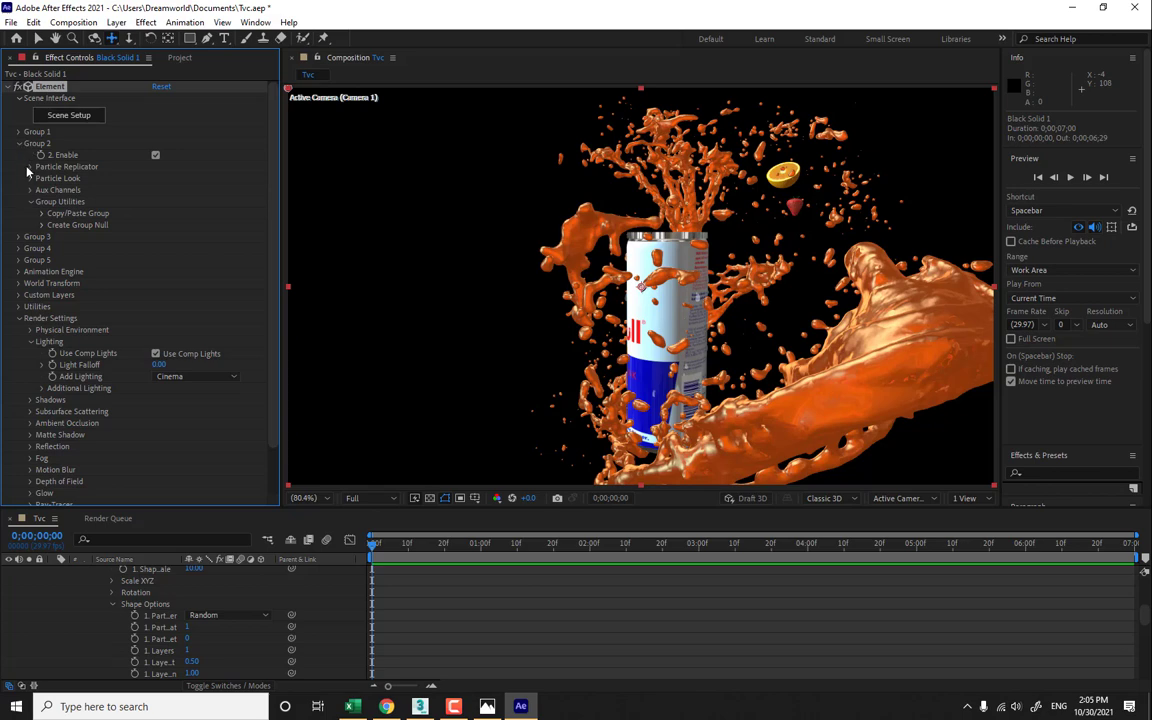
click(29, 167)
click(206, 189)
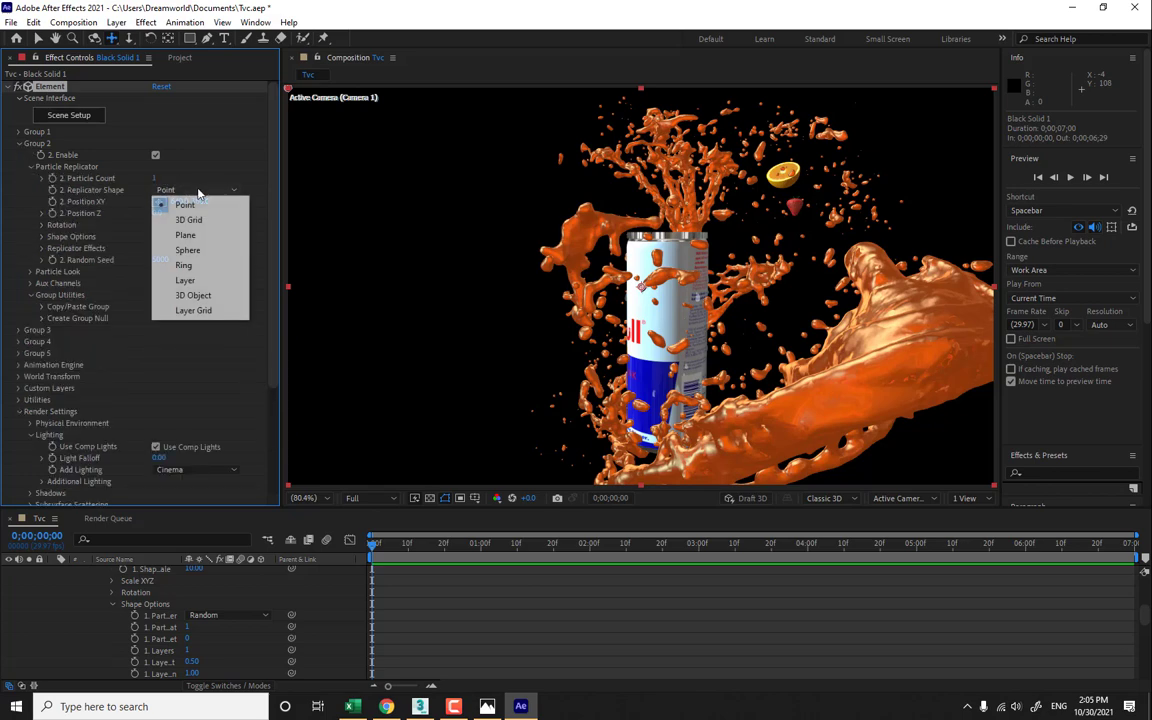
click(198, 251)
click(157, 178)
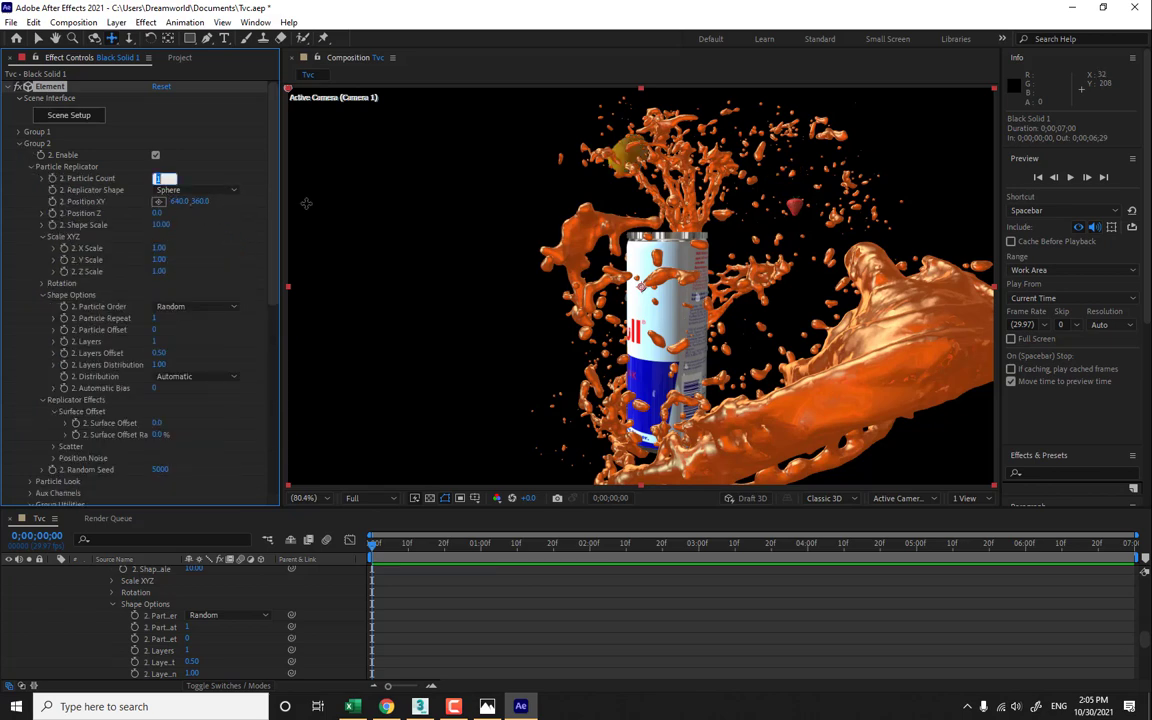
text(10)
key(Return)
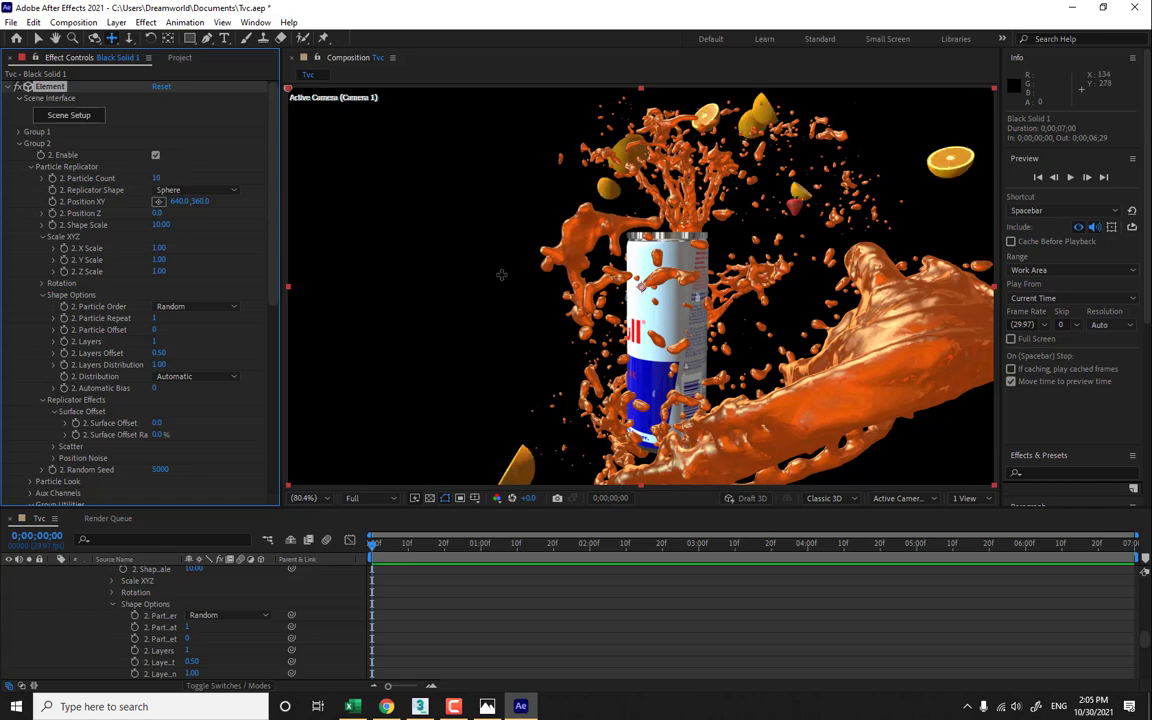
- Orbit the camera until the can's Red Bull logo faces the viewer and pan it to about 141.9, 102.8, 915.9
click(94, 38)
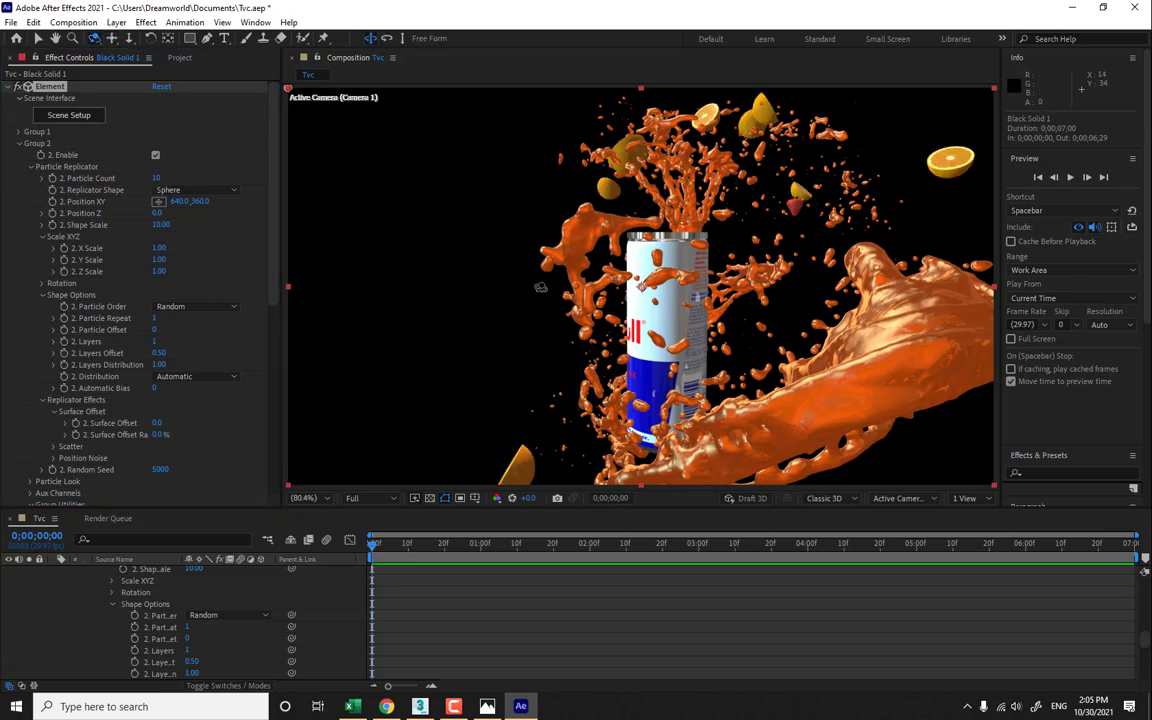
drag(487, 258, 641, 287)
drag(793, 337, 871, 320)
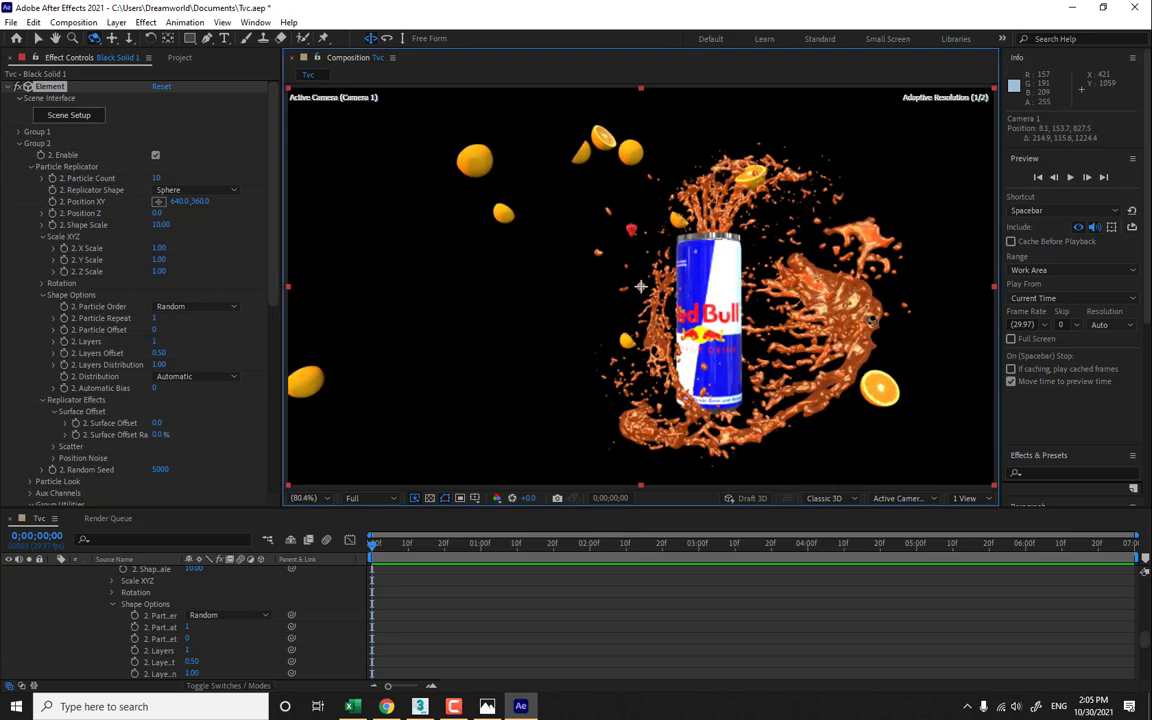
click(111, 38)
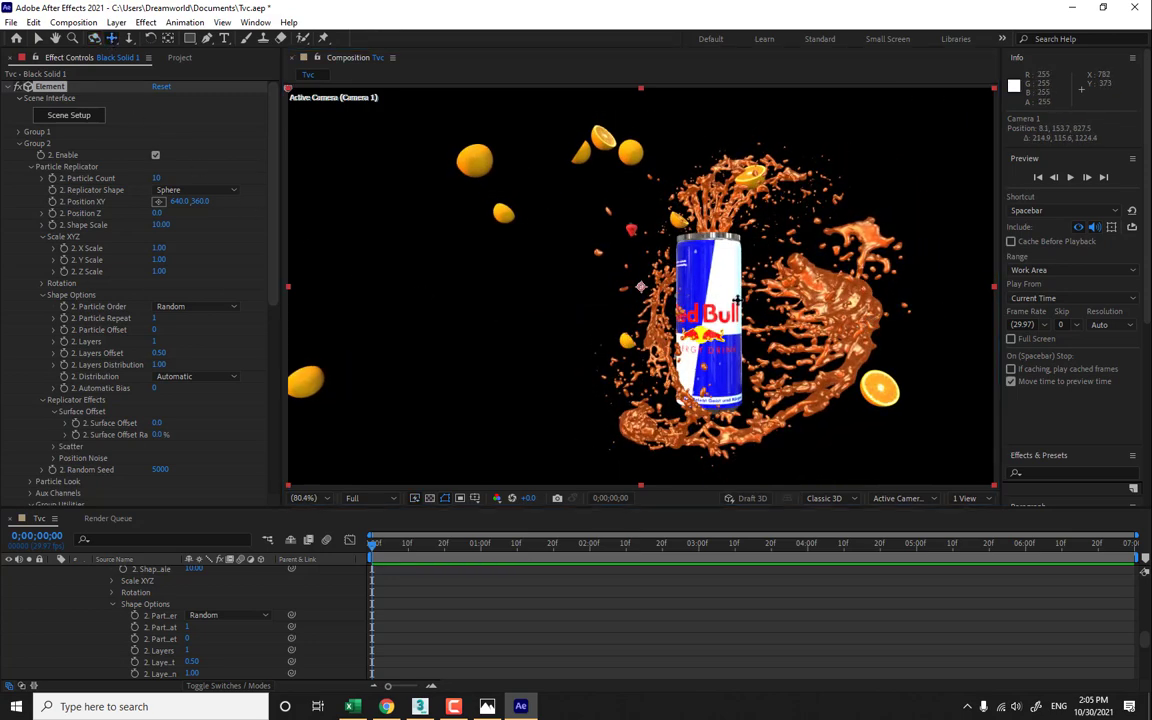
drag(369, 395, 453, 420)
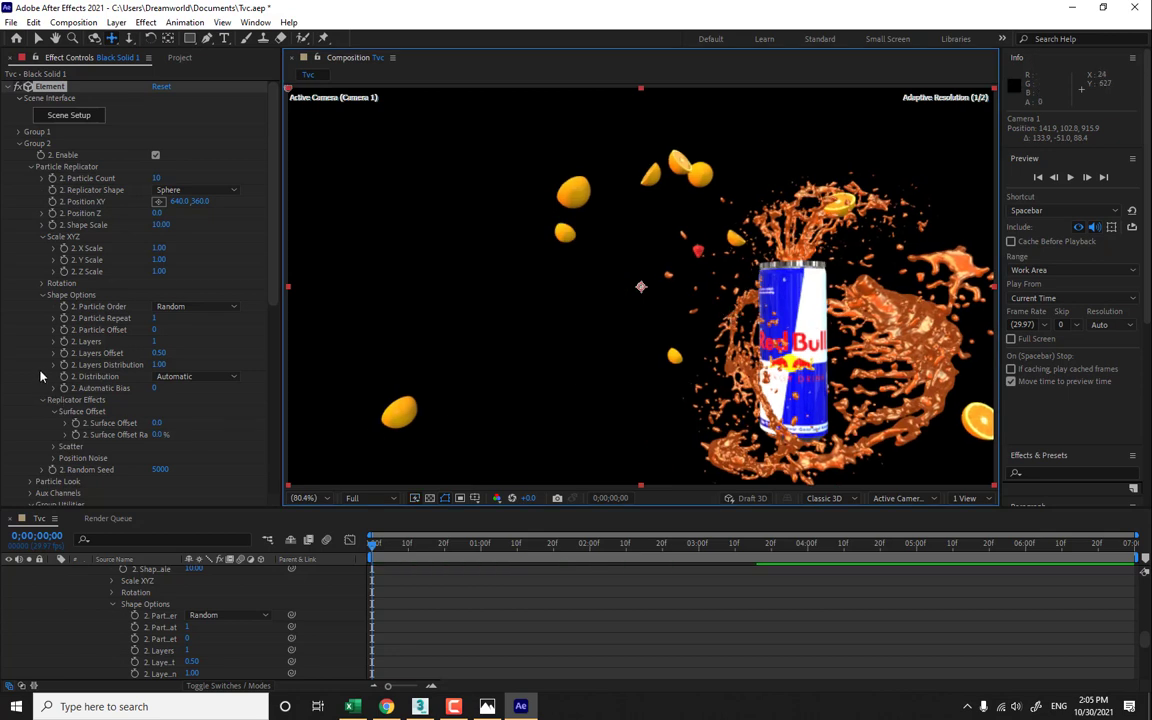
- Set Group 3's Replicator Shape to Sphere and its Particle Count to 15
scroll(156, 400, down, 3)
click(18, 447)
scroll(47, 457, down, 1)
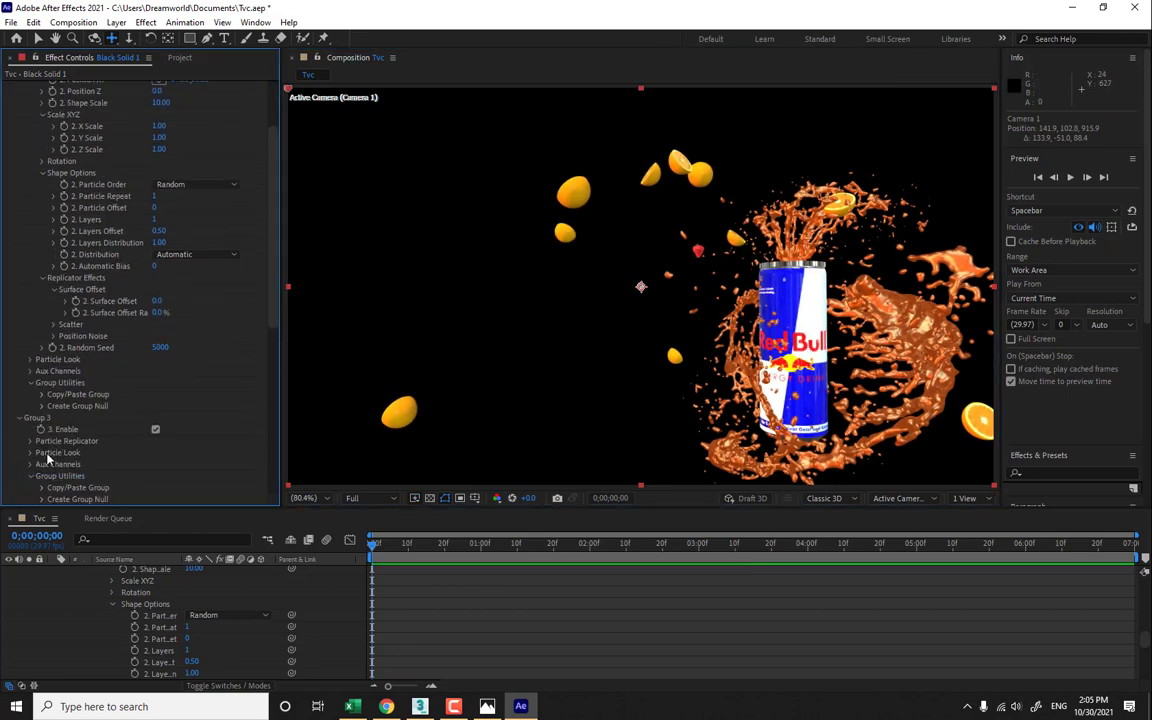
click(30, 441)
scroll(40, 445, down, 1)
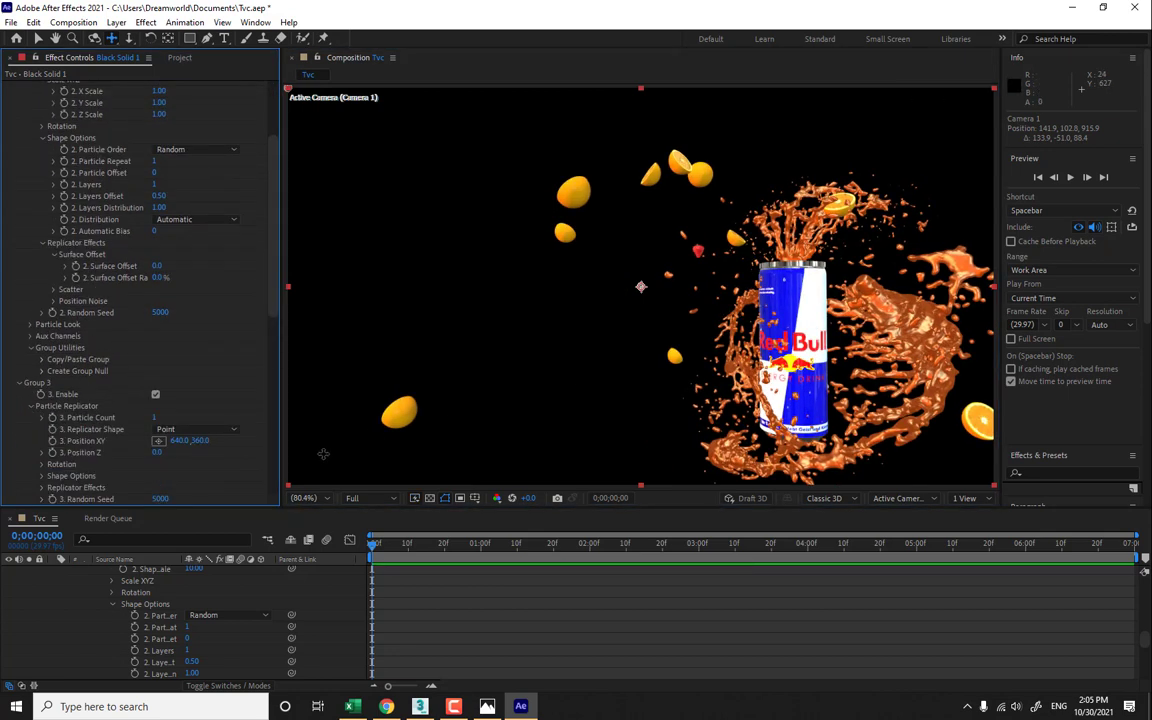
click(157, 428)
click(178, 455)
scroll(166, 382, down, 3)
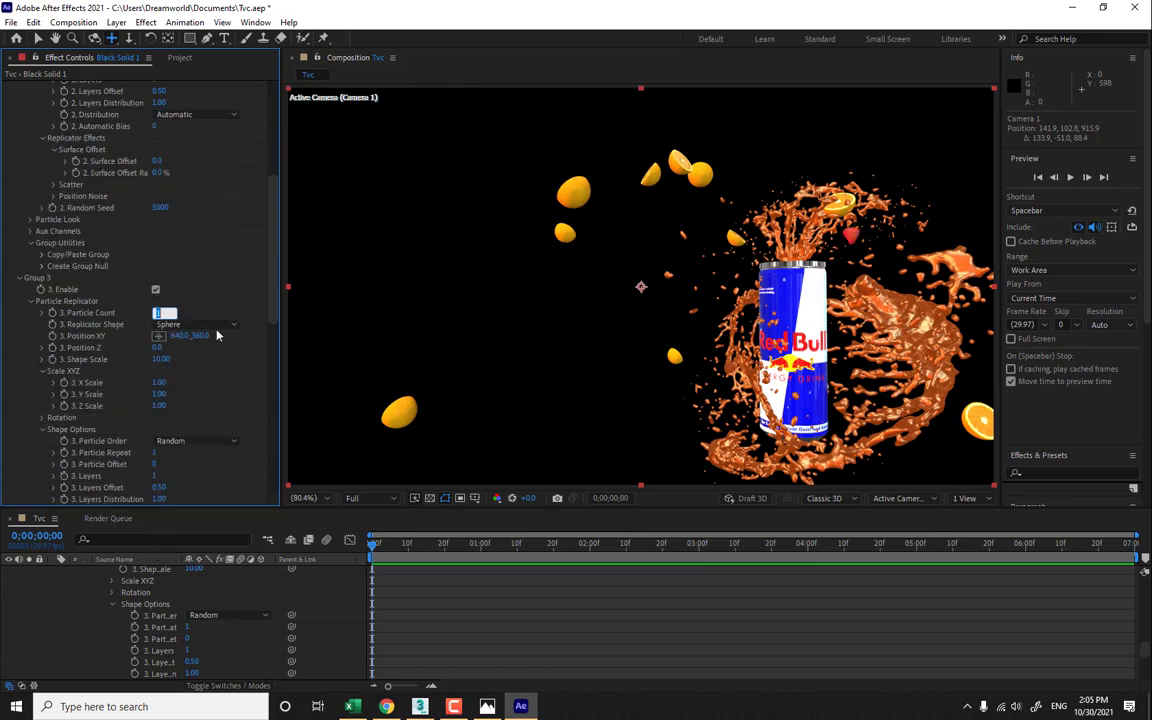
key(Return)
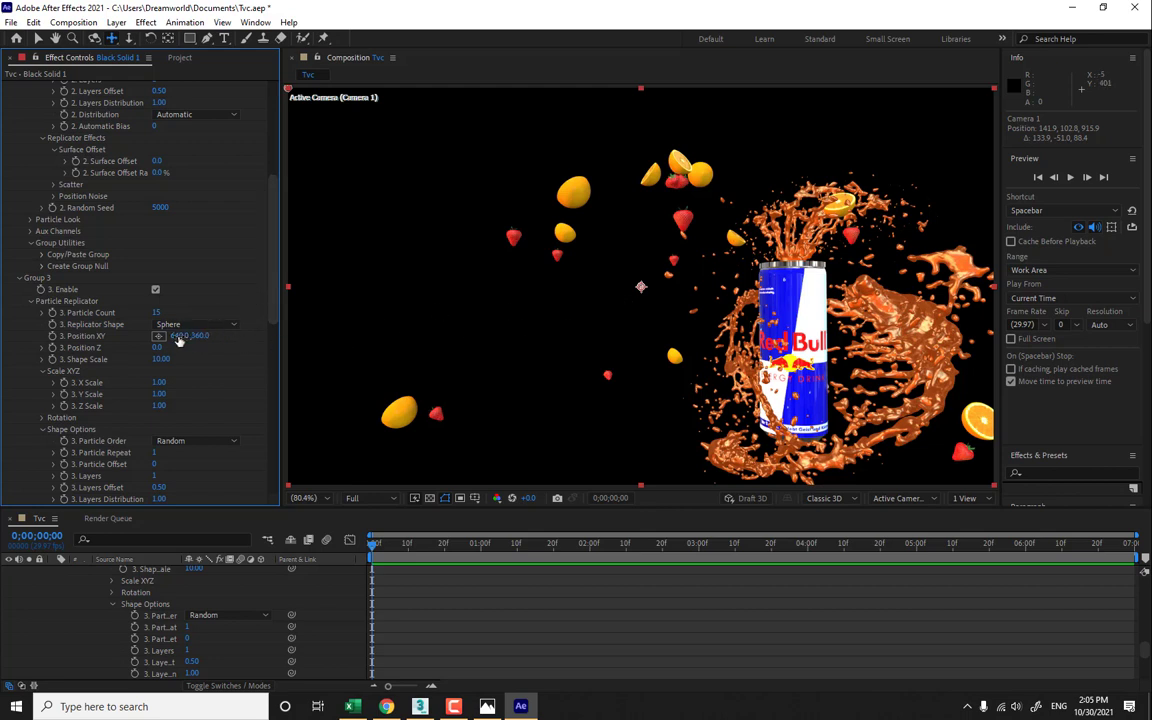
- Set Group 3's Position XY to 371.0, 298.0 and its Shape Scale to 1.30 to gather the strawberries around the can
drag(179, 341, 0, 349)
drag(208, 336, 163, 447)
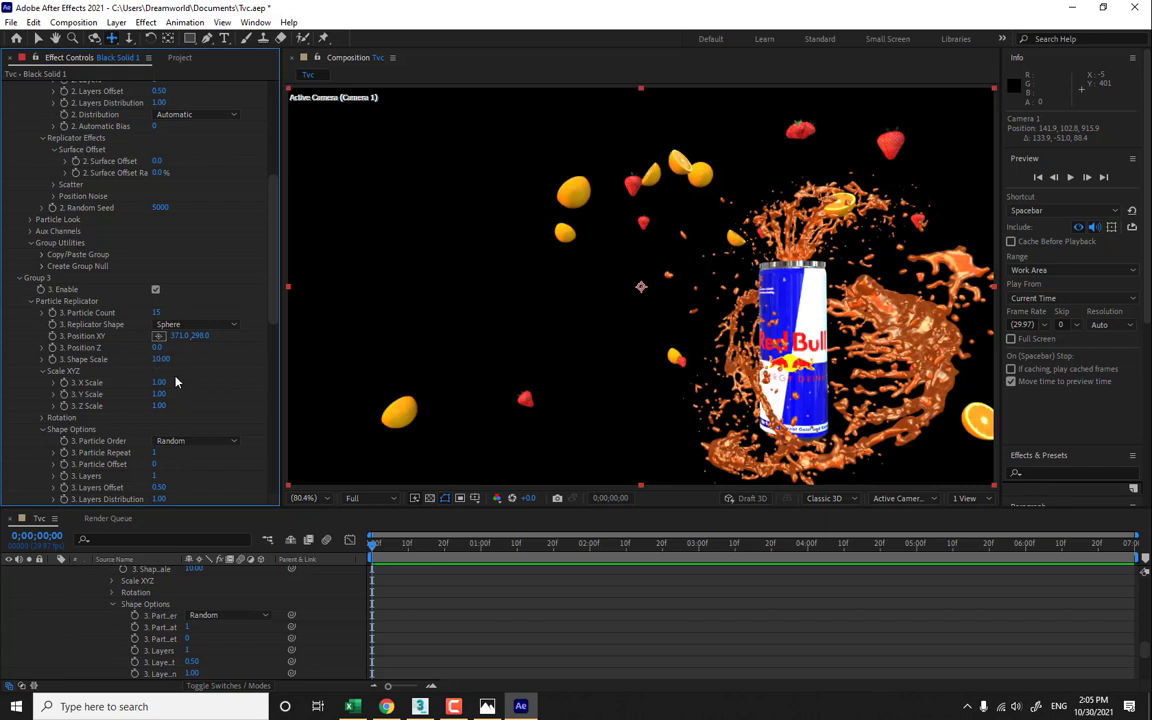
drag(161, 361, 142, 400)
- Set Group 2's Shape Scale to 4.70 and its X position to 367.0 to bring the oranges around the can
scroll(204, 260, up, 1)
scroll(204, 260, up, 6)
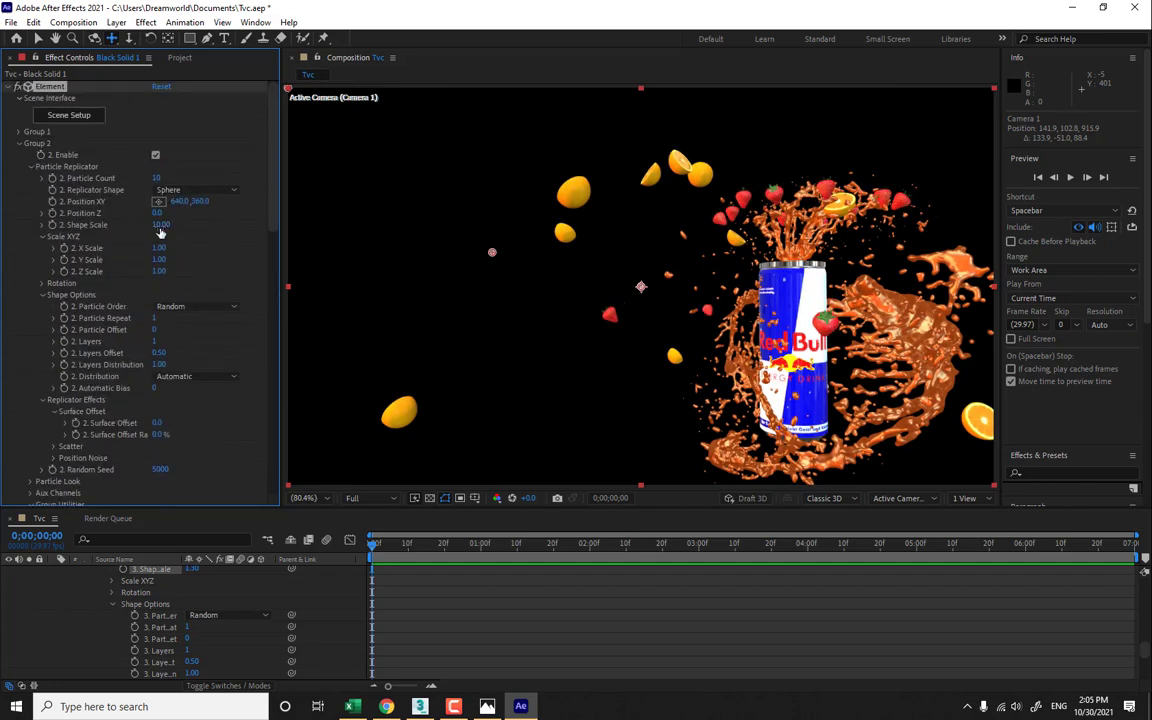
drag(159, 229, 156, 261)
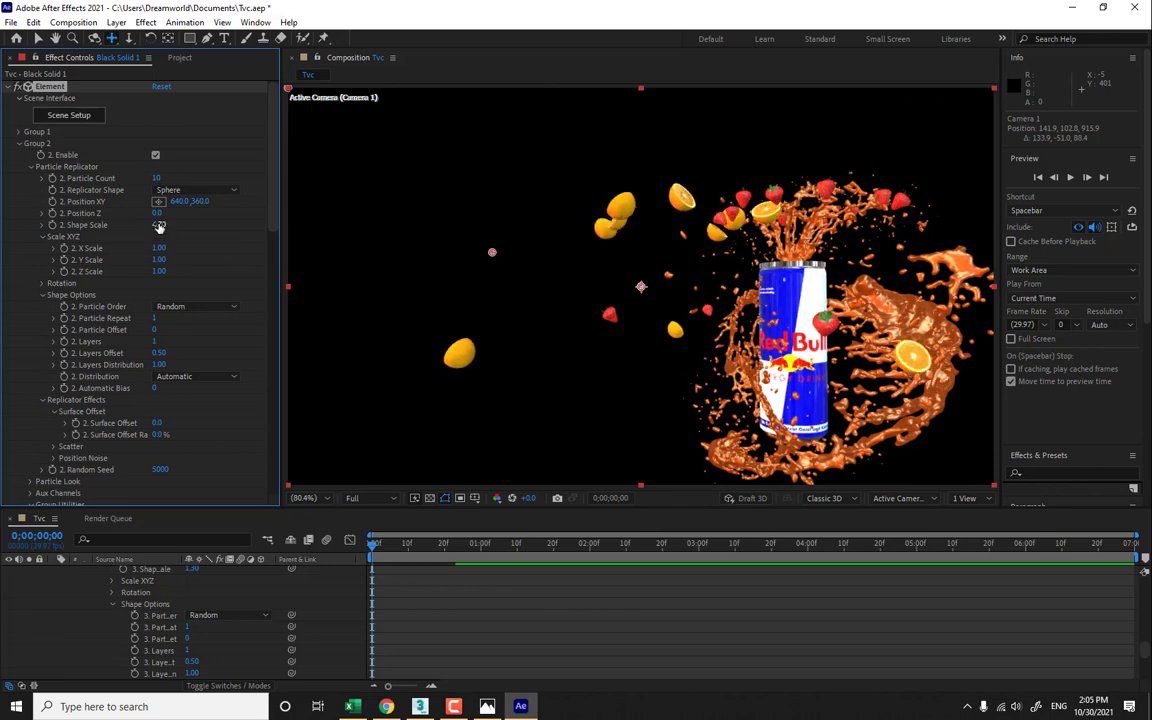
drag(178, 202, 75, 268)
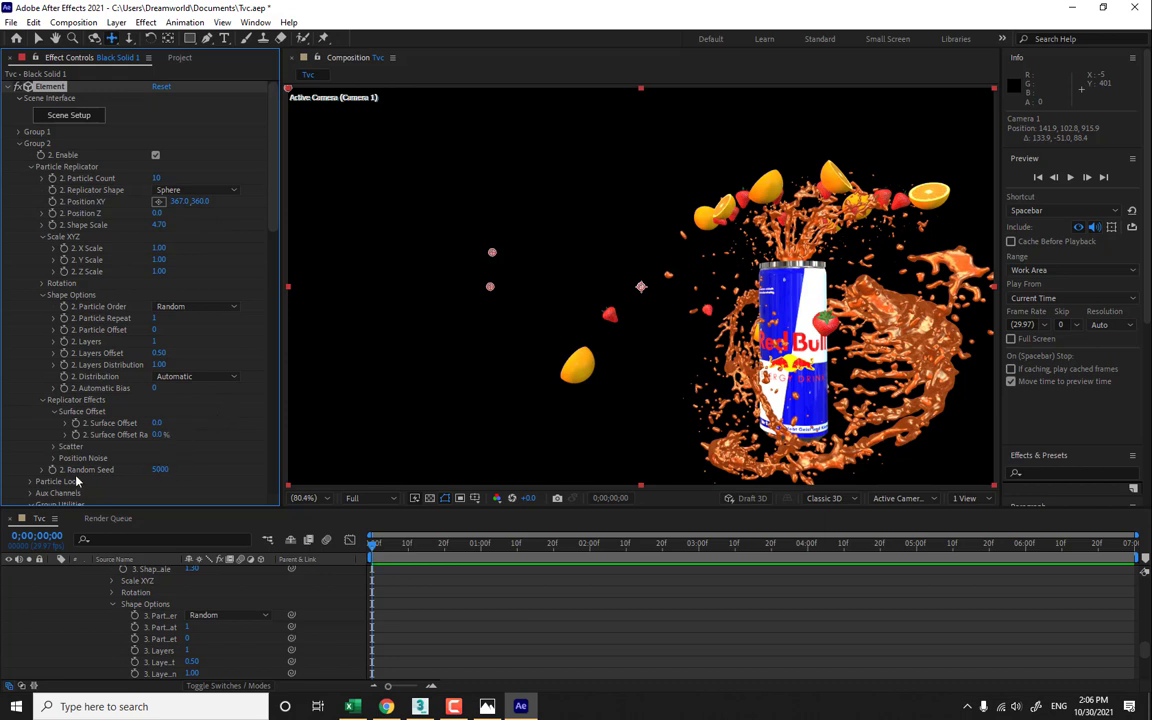
- Reduce the Particle Size in Group 2's Particle Look to 3.10
click(32, 482)
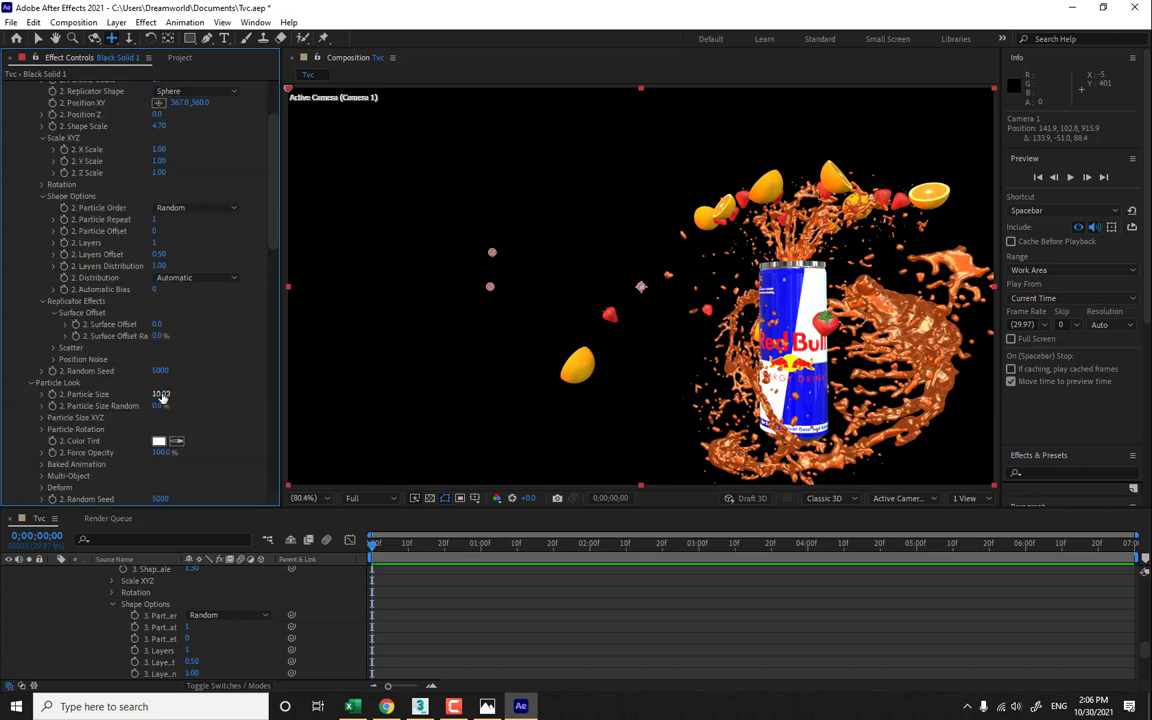
drag(163, 394, 120, 394)
drag(160, 440, 160, 434)
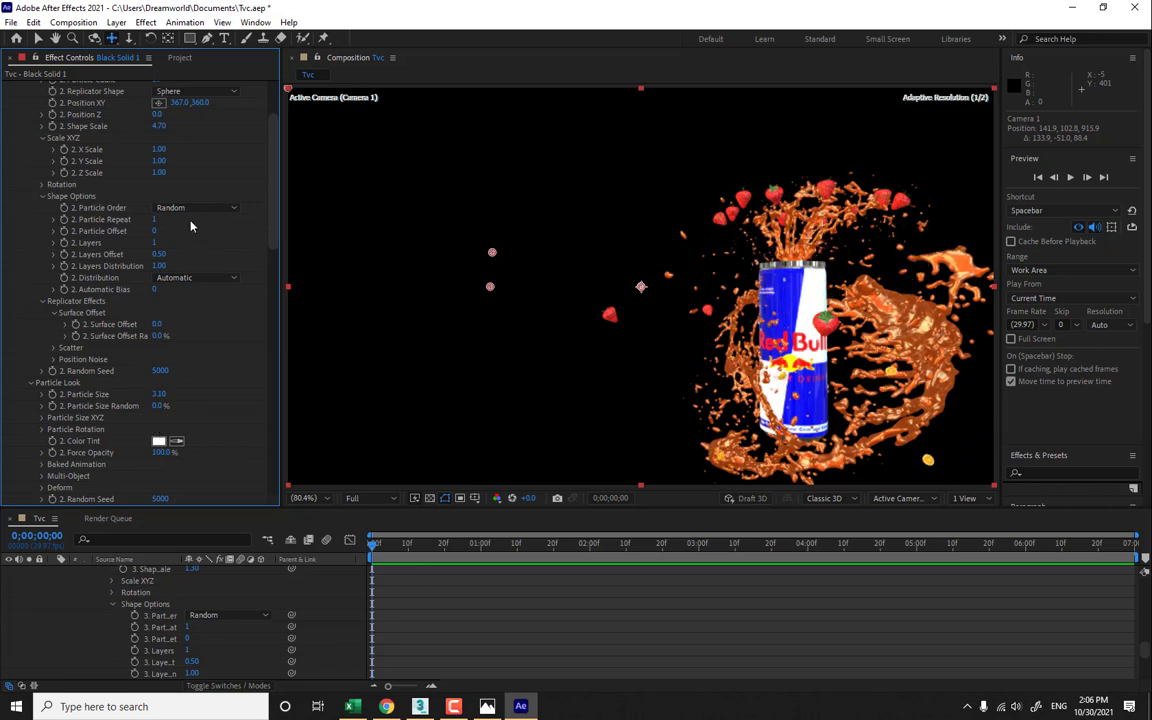
- Set Group 2's Position Z to 20.0 and its Y position to 69.0
scroll(194, 341, up, 3)
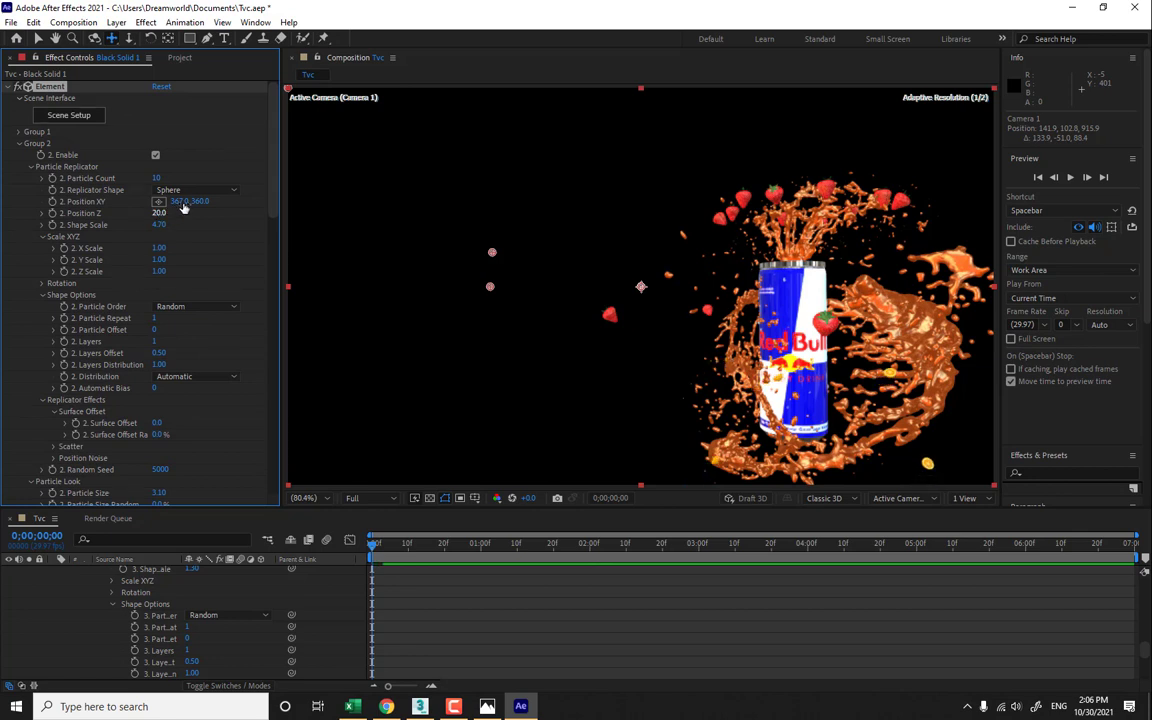
drag(206, 201, 78, 190)
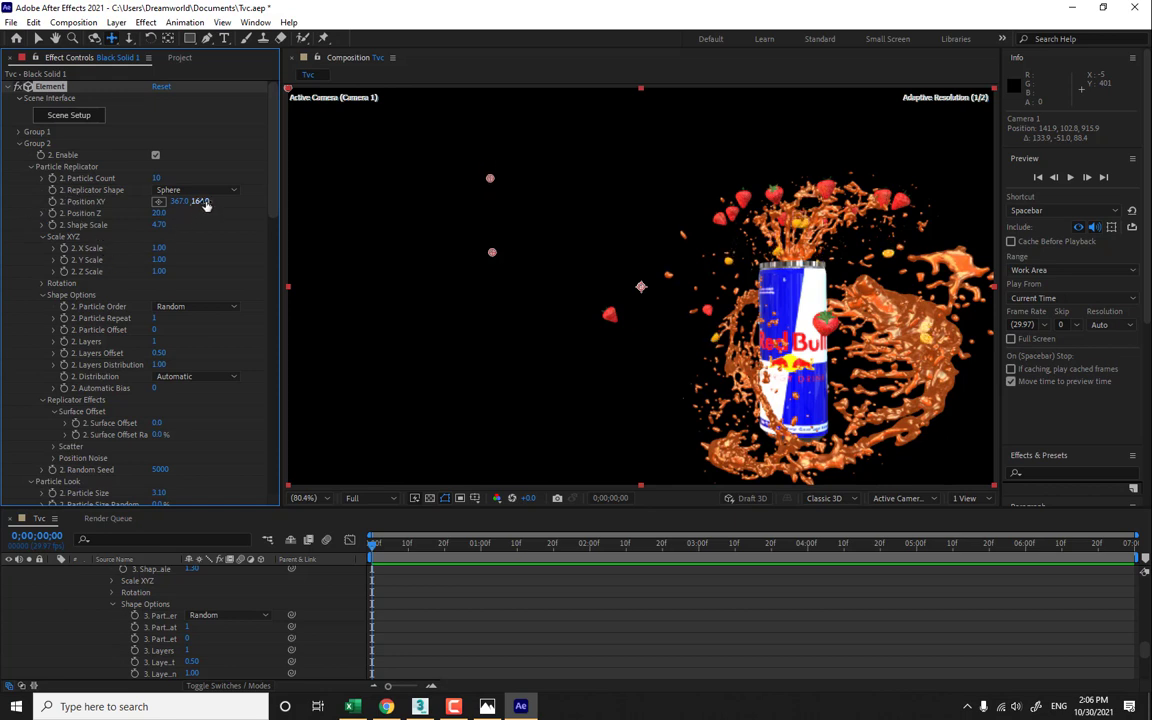
drag(206, 204, 126, 213)
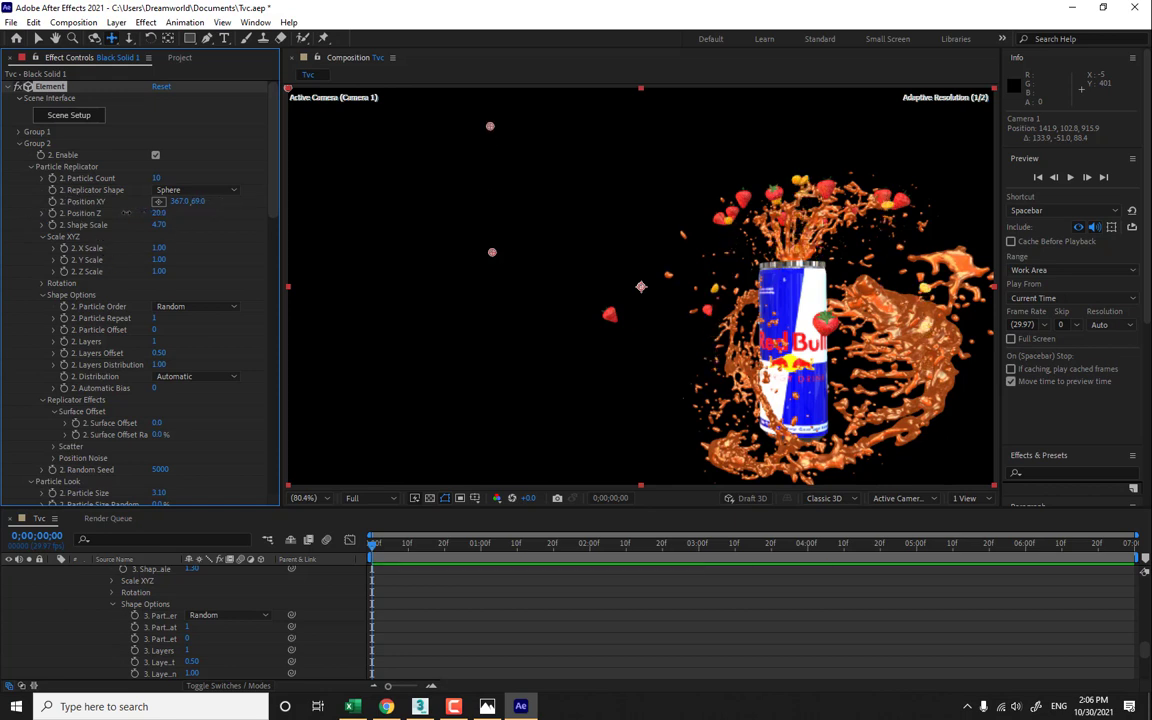
- Set Group 2's Particle Size to 7.60 and its Y position to 249.0
scroll(175, 472, down, 1)
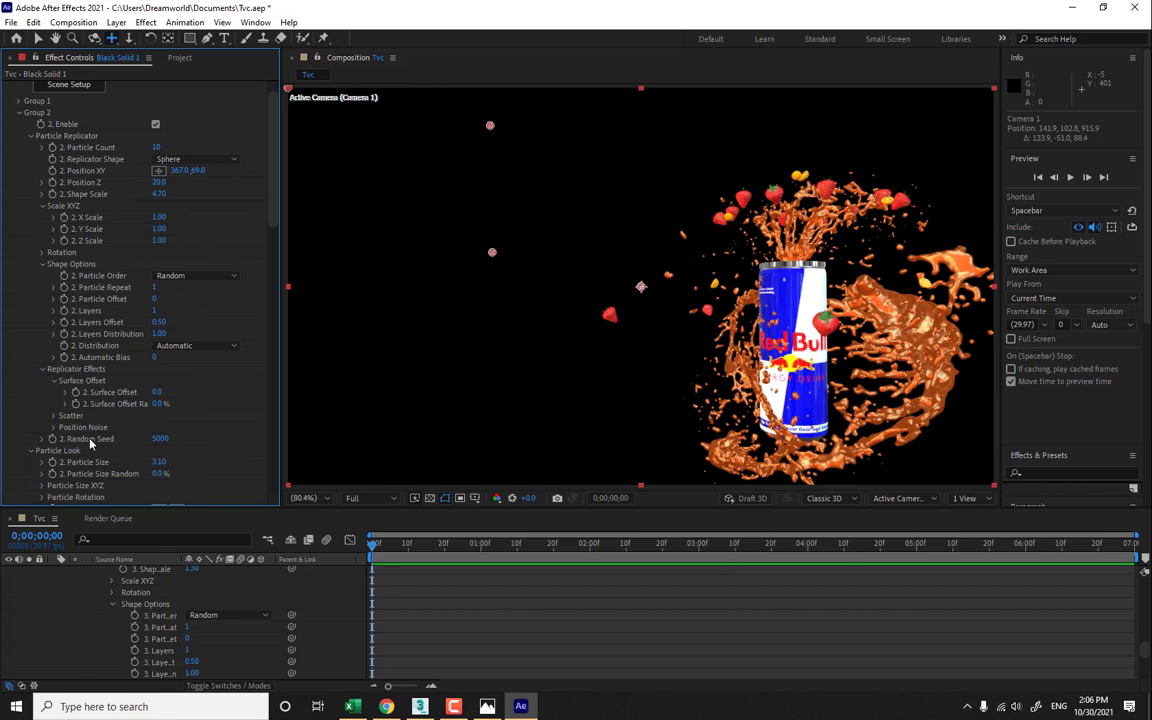
drag(165, 461, 228, 341)
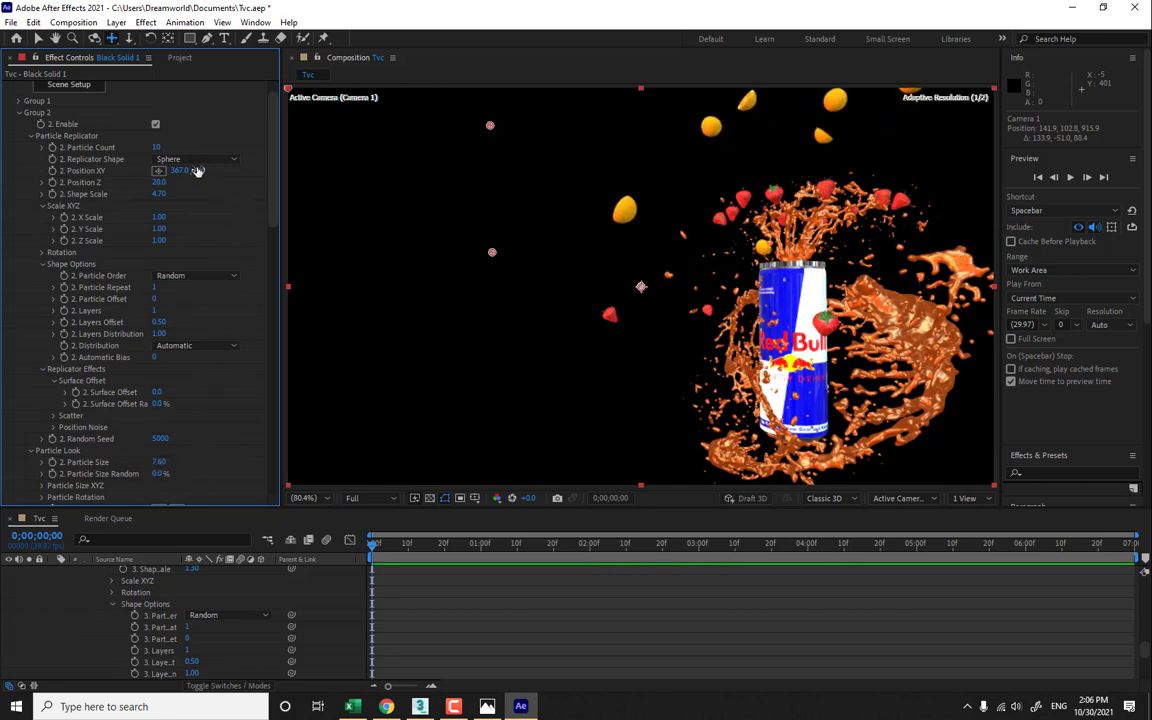
drag(198, 171, 270, 175)
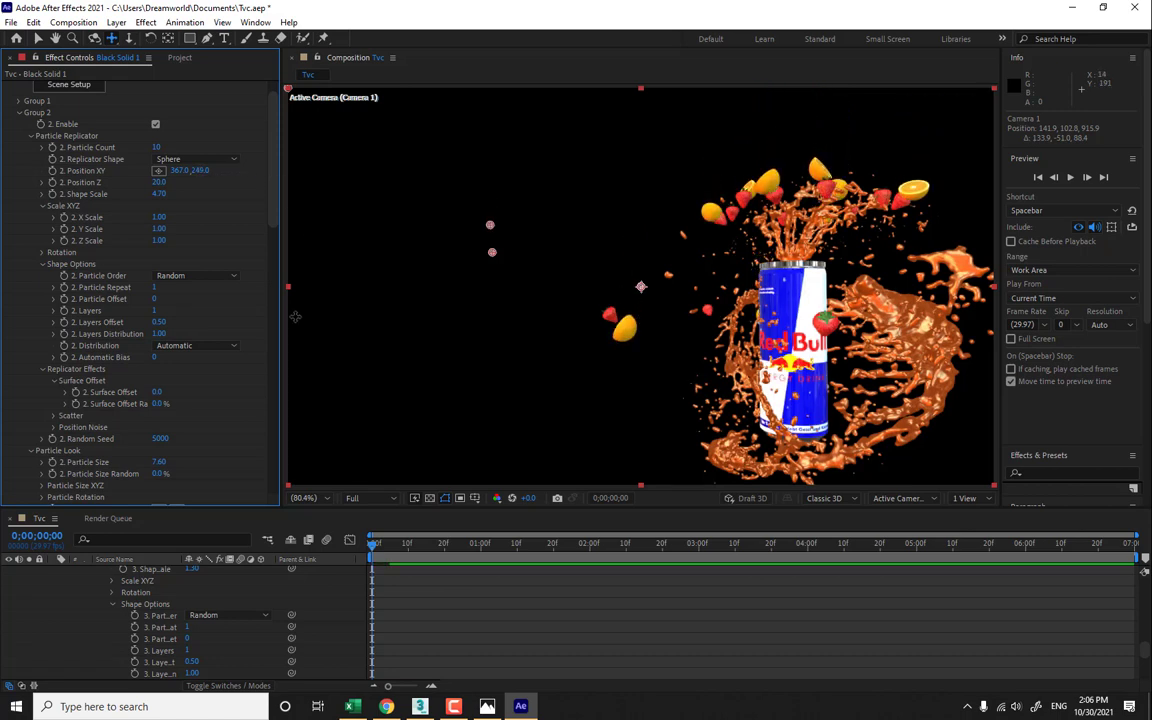
- Reframe Camera 1 by dollying in, panning and orbiting so the can appears larger and tilted from a low angle
click(128, 40)
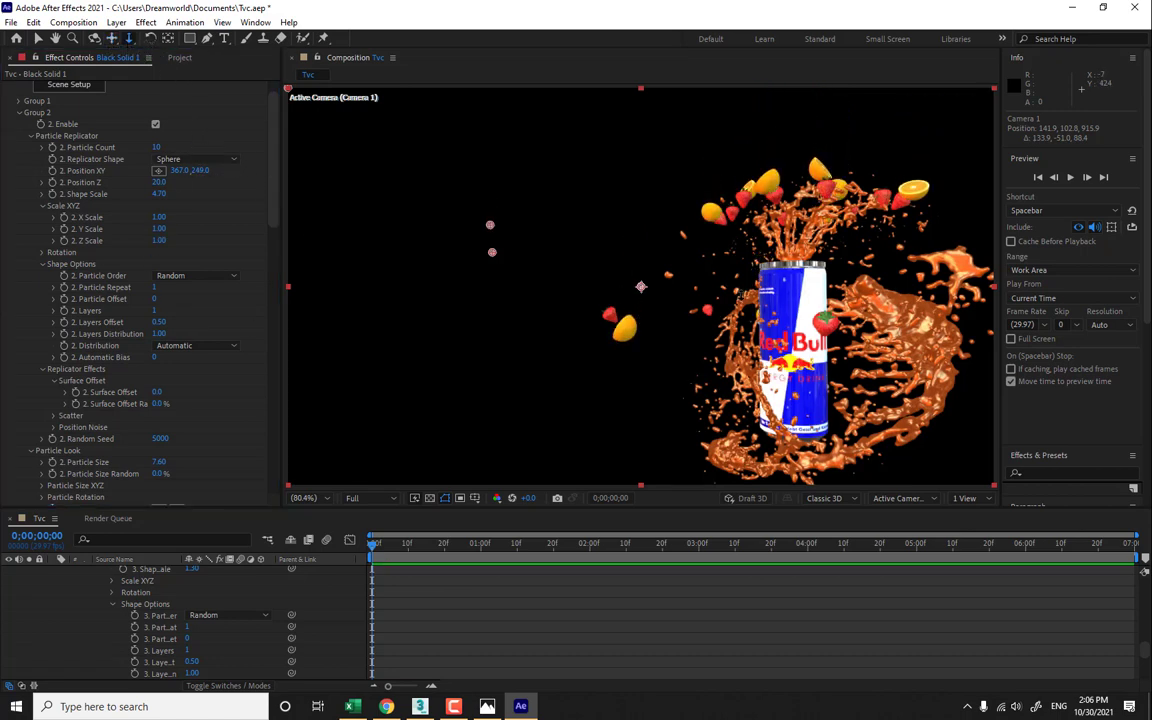
drag(768, 392, 716, 289)
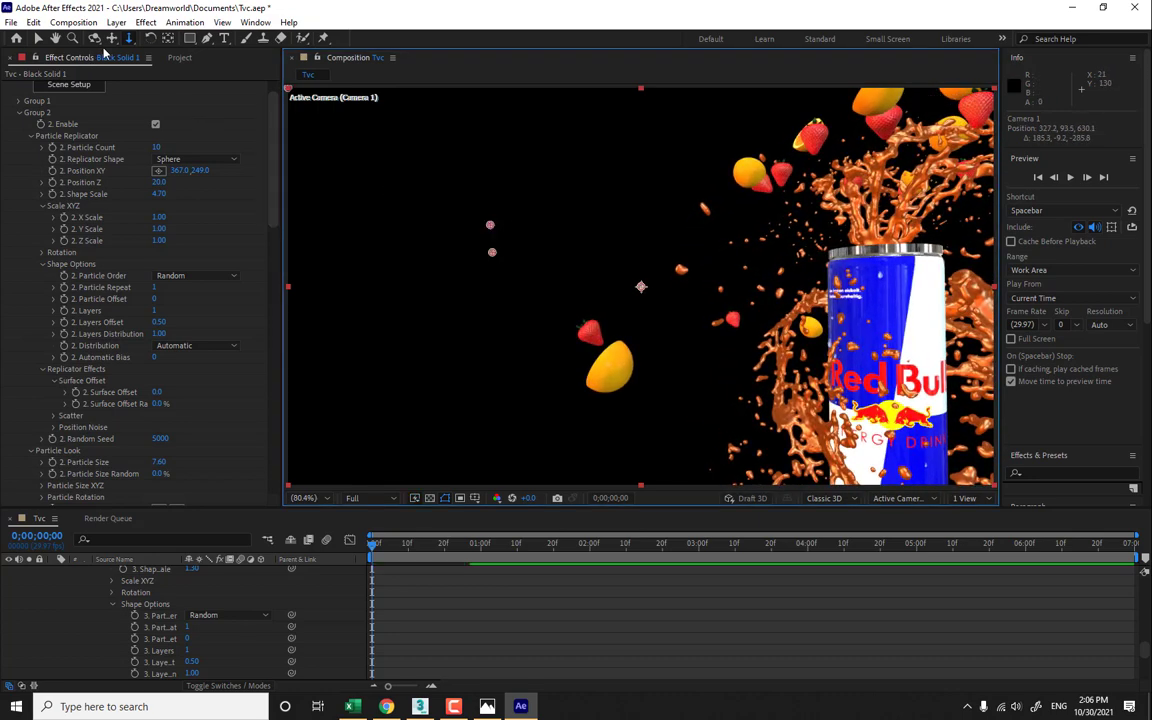
click(112, 40)
drag(802, 338, 783, 332)
drag(638, 287, 586, 230)
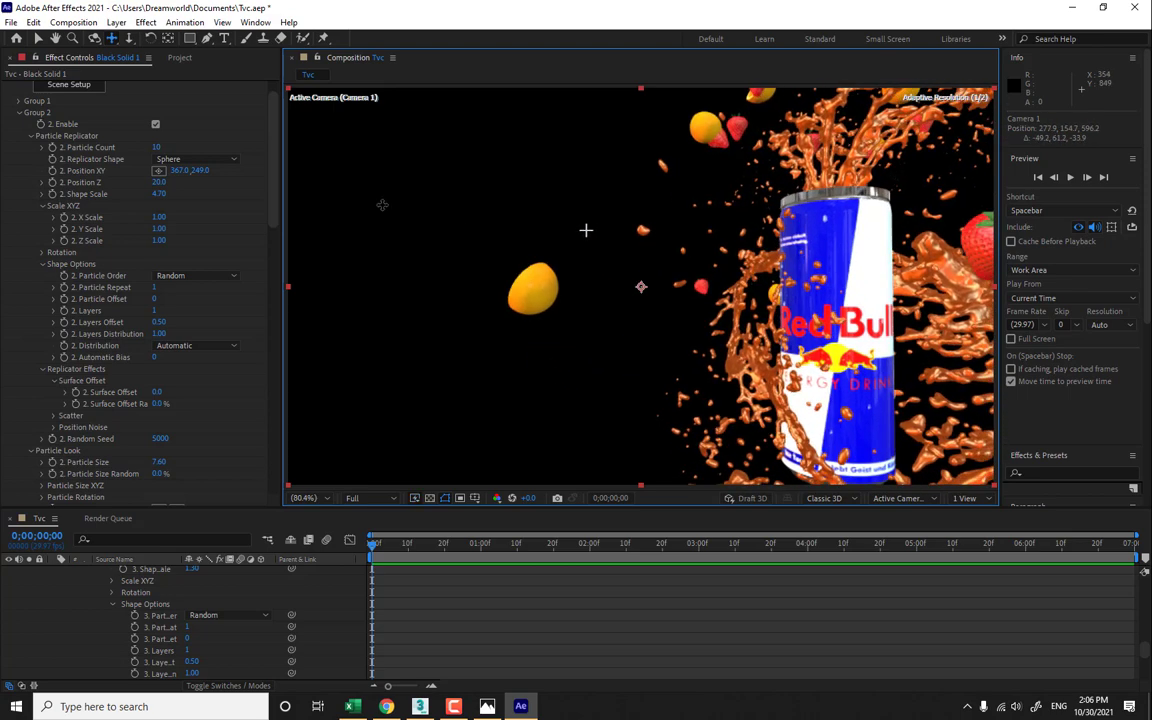
click(94, 38)
drag(760, 290, 835, 268)
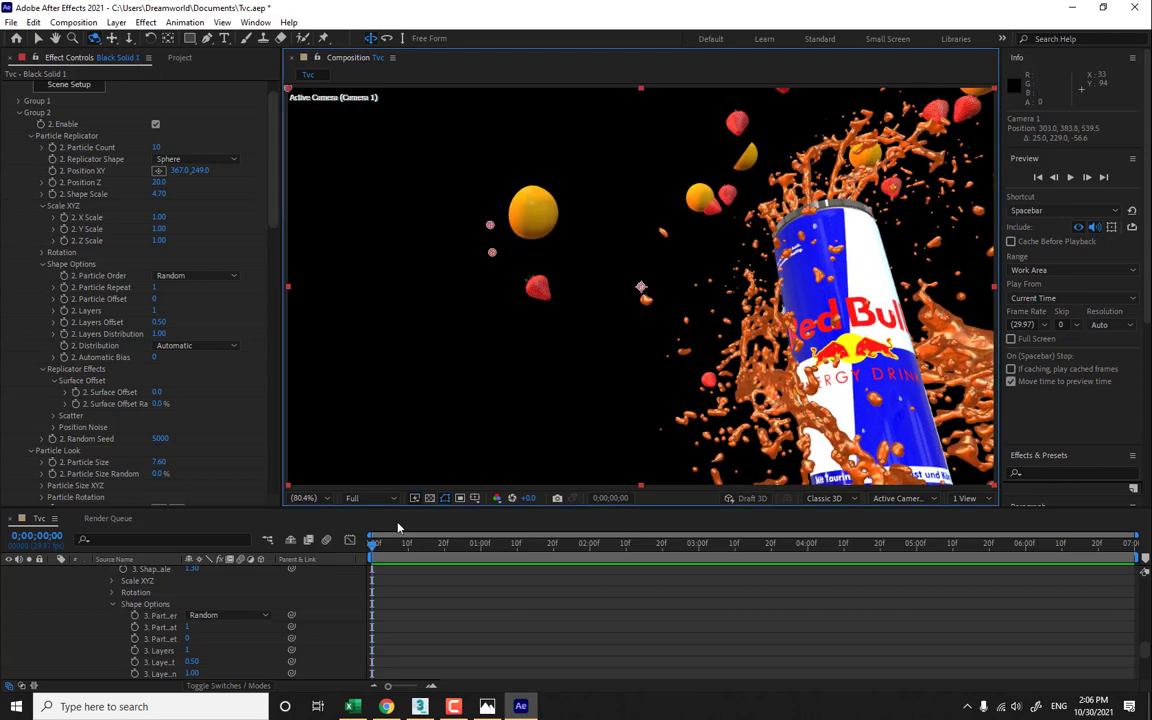
- Collapse the expanded properties of the Black Solid 1 layer in the timeline
click(330, 625)
scroll(337, 638, up, 5)
scroll(150, 622, up, 13)
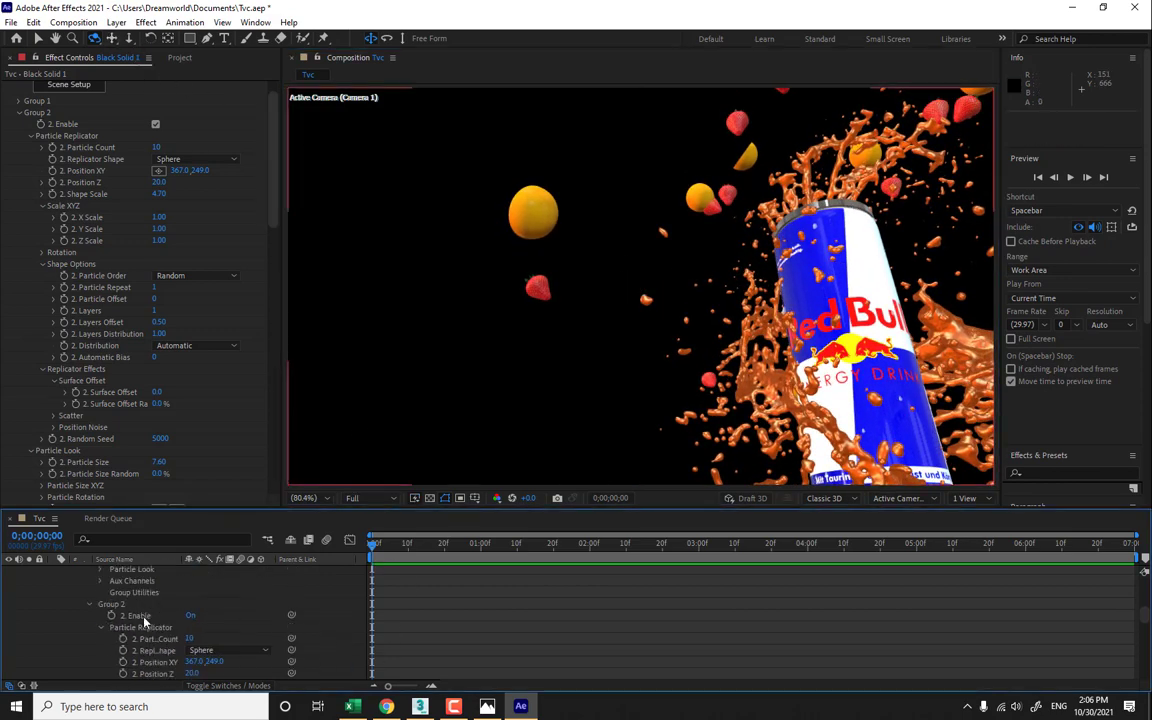
scroll(93, 617, up, 10)
click(56, 584)
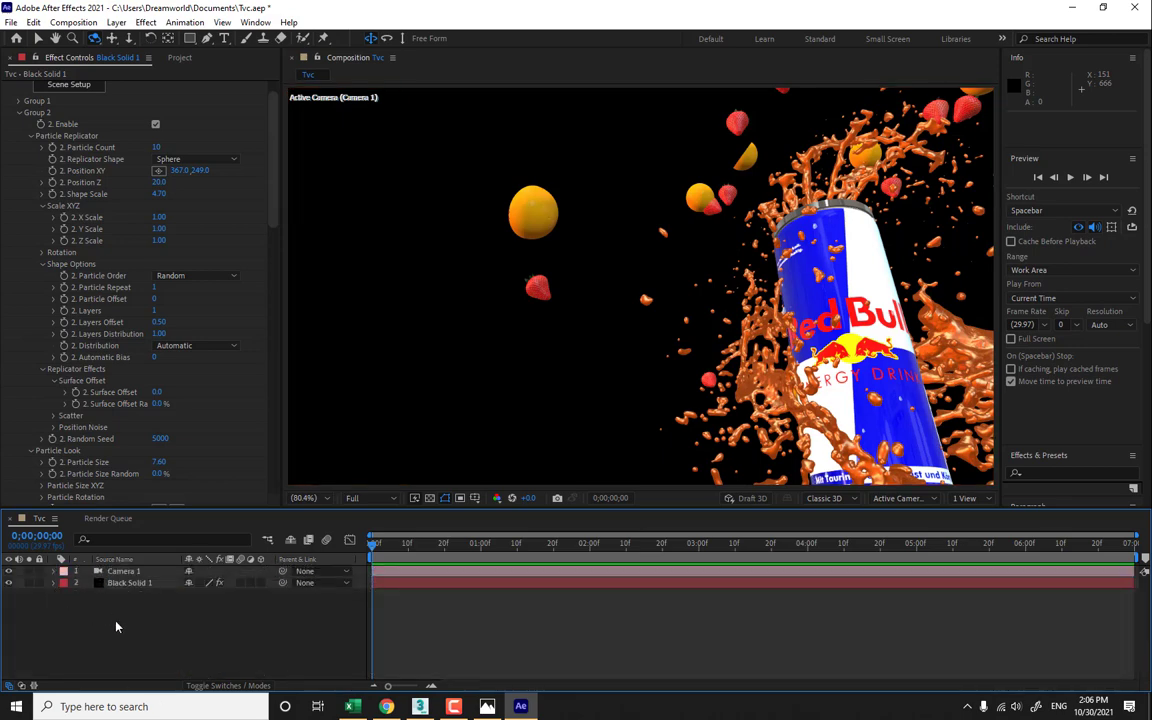
- Create a 1280 x 720 solid named BG, coloured with a bright red sampled from the screen
key(ctrl+y)
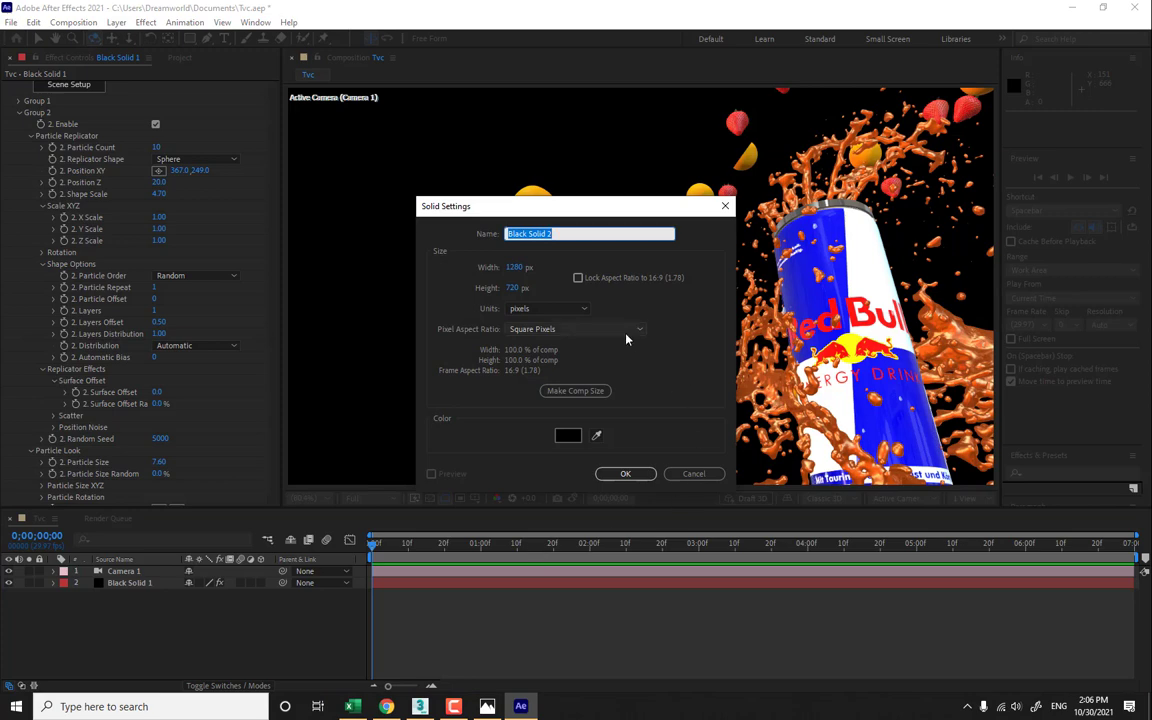
text(BG)
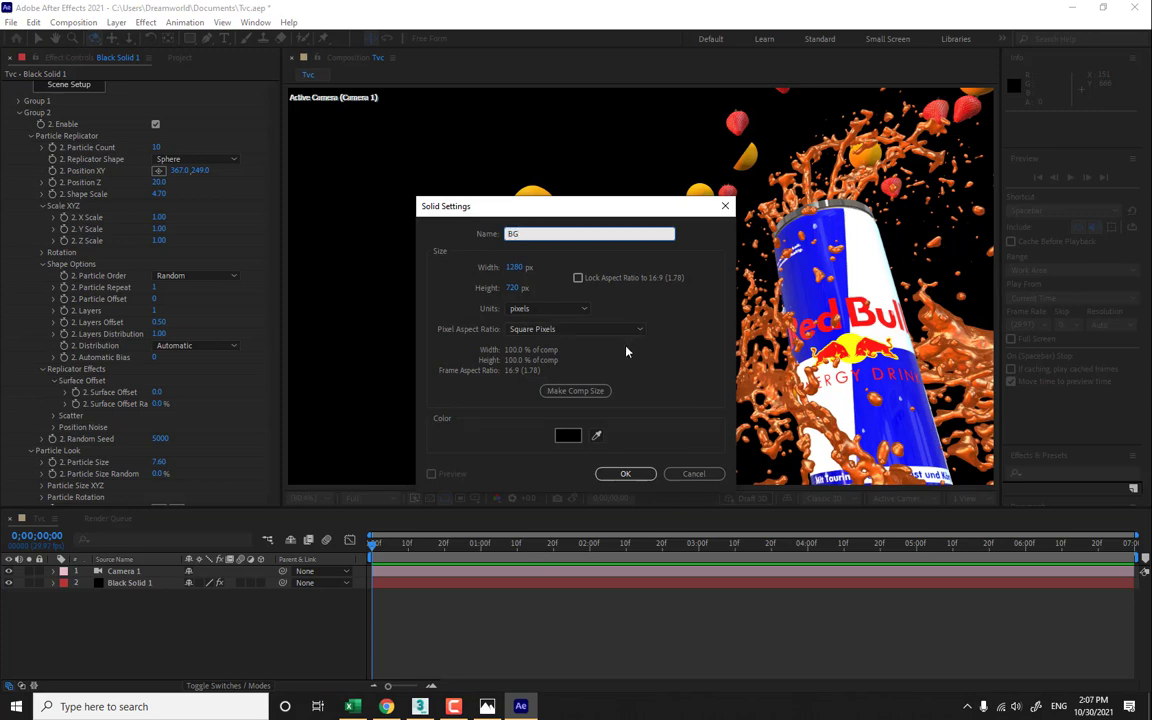
click(596, 437)
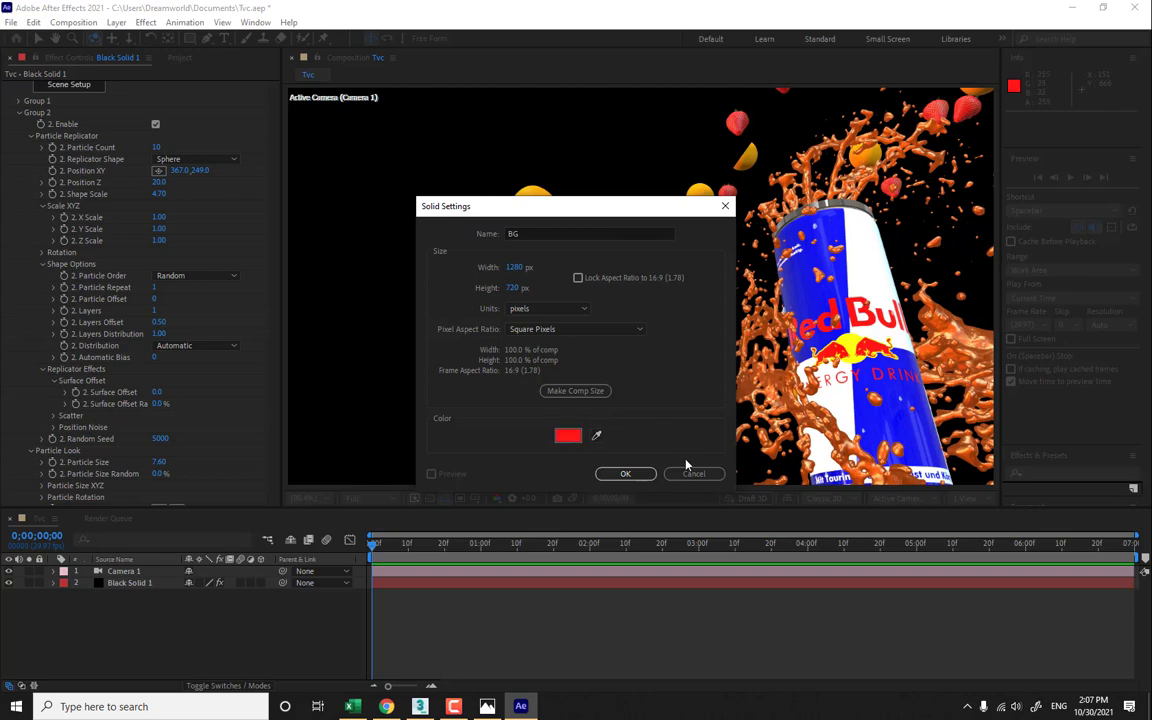
click(640, 474)
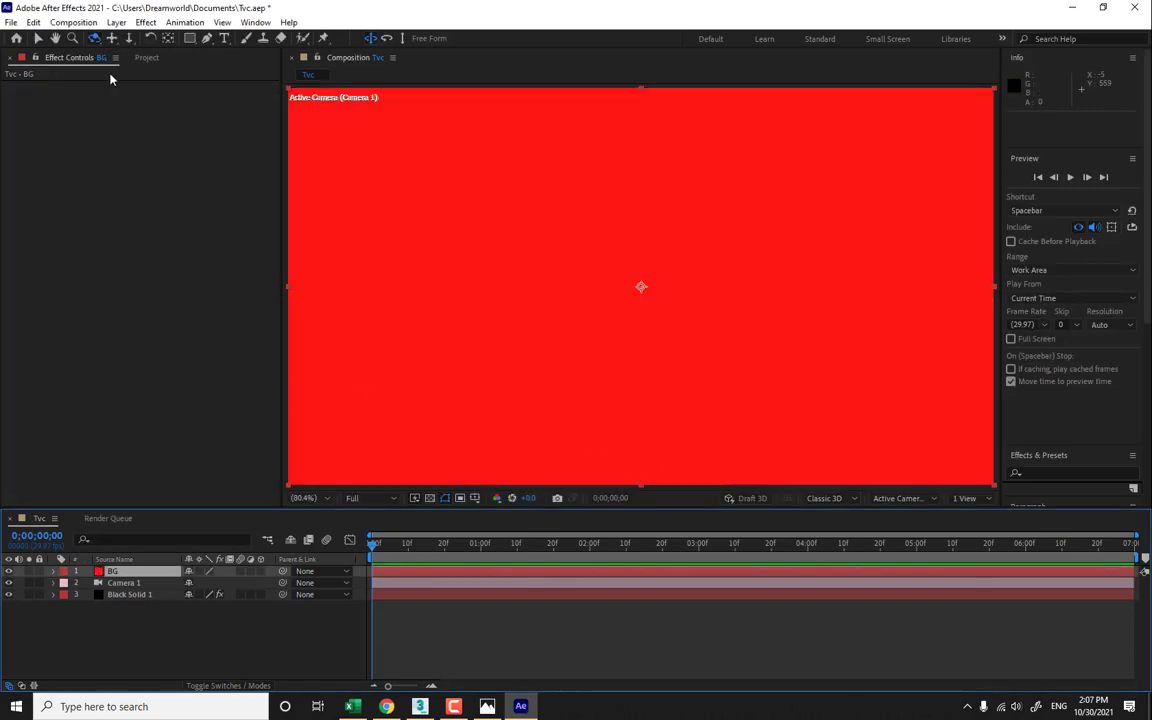
- Import the Red Bull label PNG from the Materials folder on the Desktop and place it in the Tvc composition above BG
click(146, 57)
click(130, 247)
double_click(270, 292)
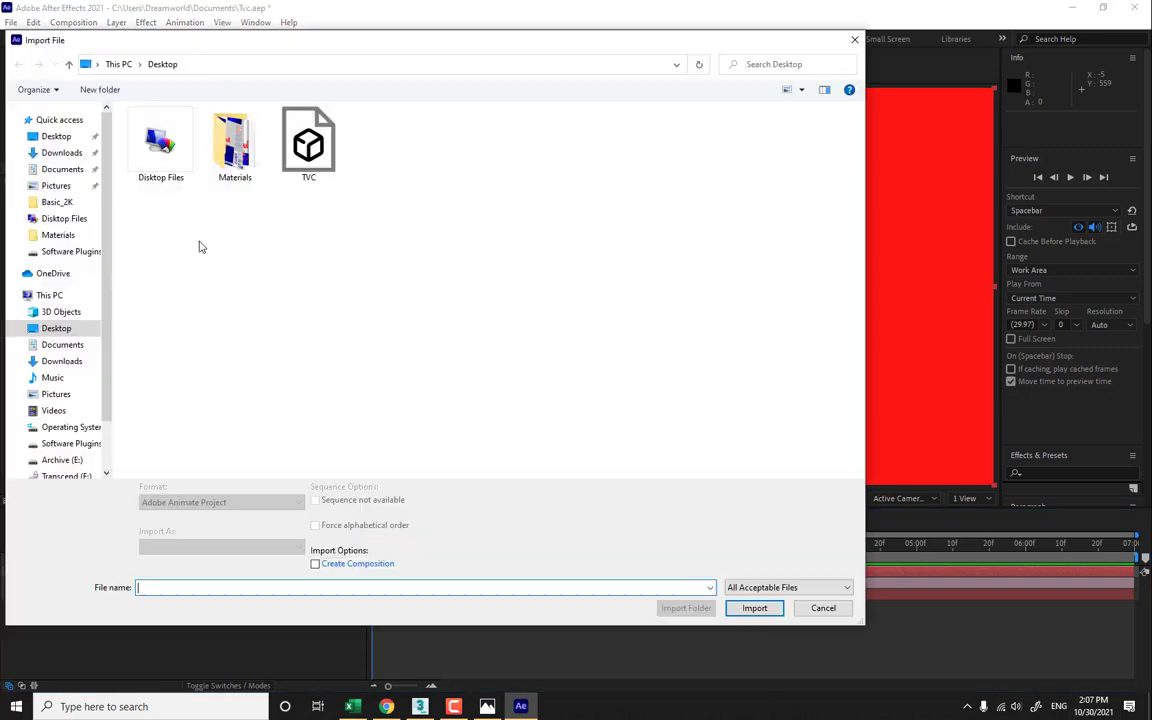
double_click(215, 146)
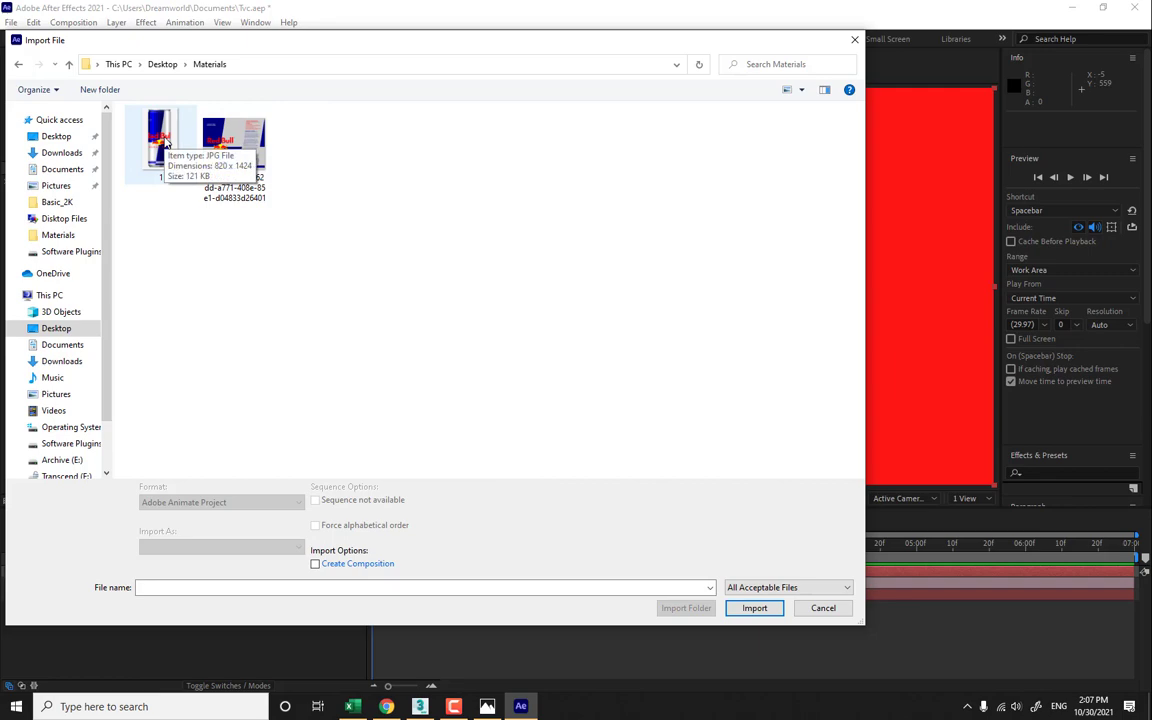
double_click(236, 148)
drag(69, 184, 641, 289)
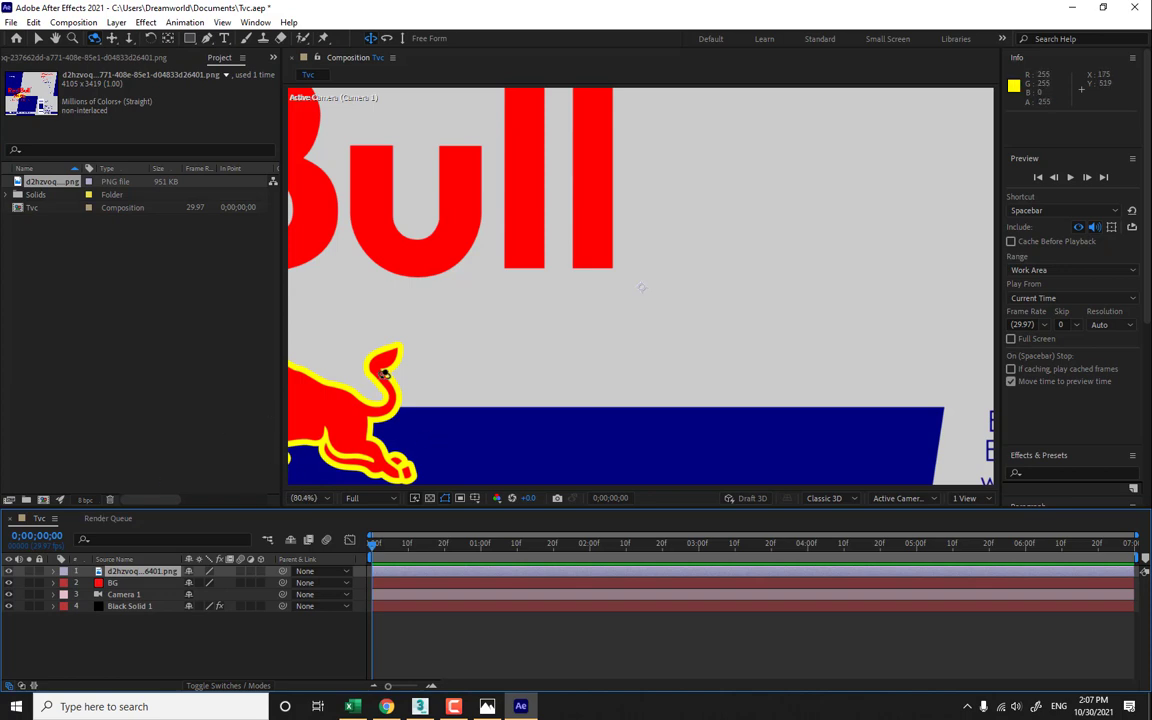
- Scale the label image layer to 69.4% and position it so the logo and bulls fill the frame
key(v)
drag(414, 342, 928, 355)
key(a)
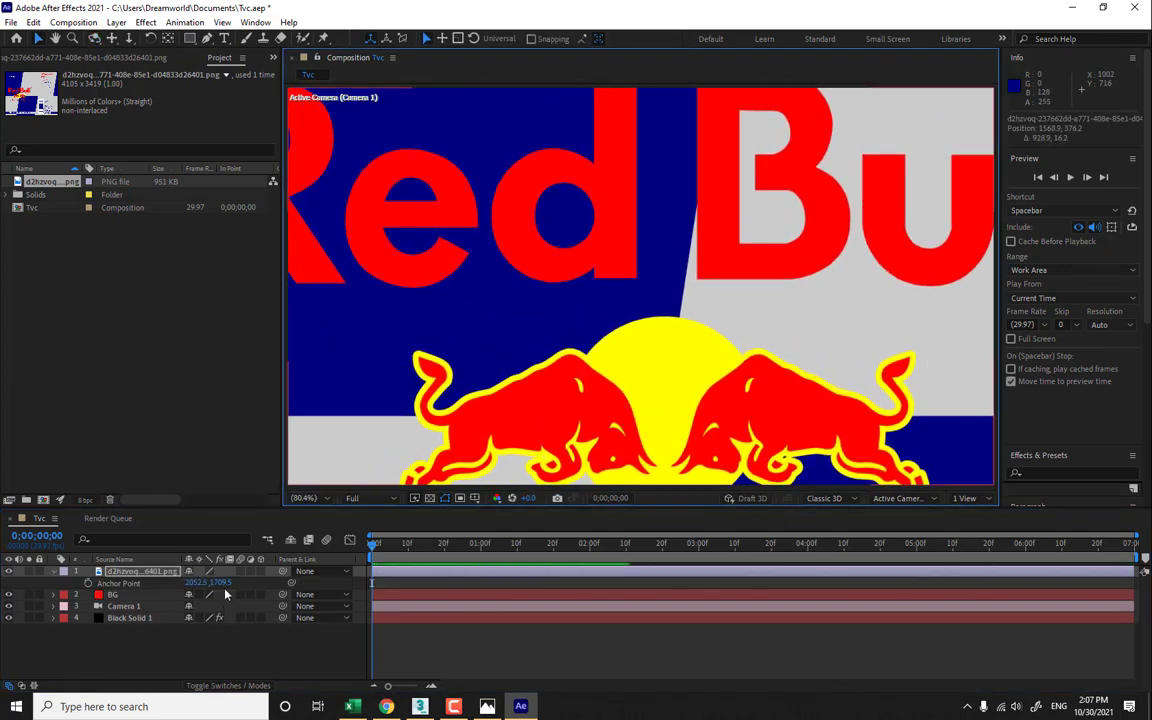
key(s)
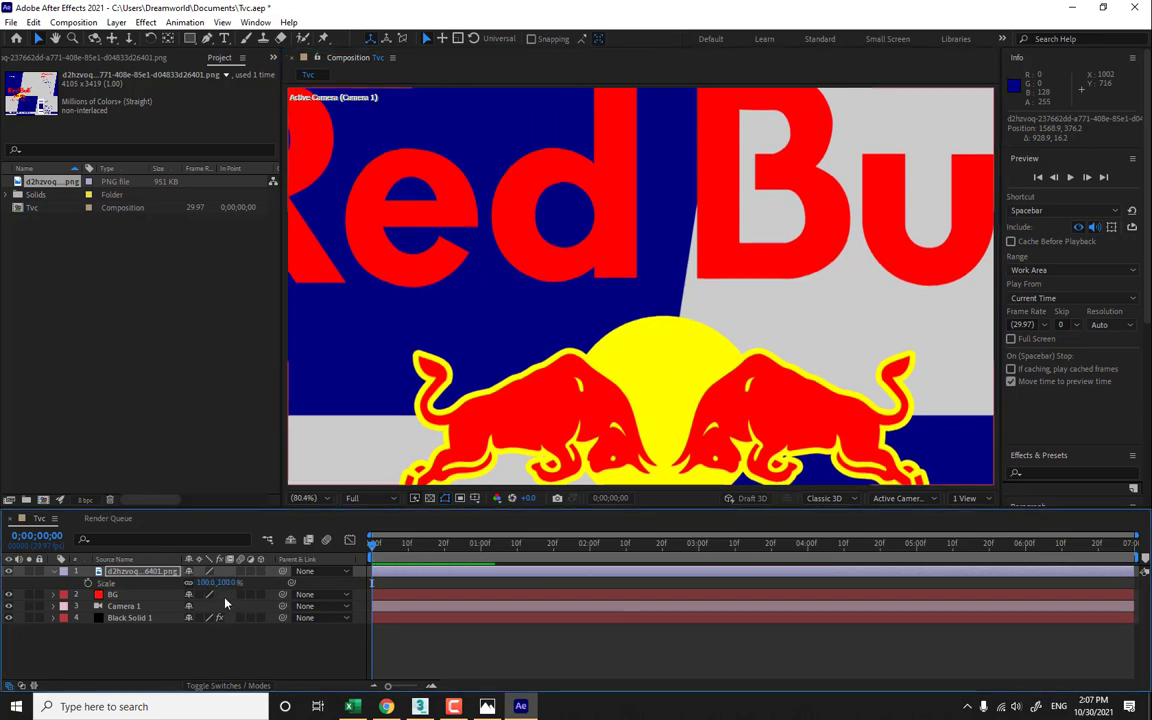
drag(226, 601, 166, 703)
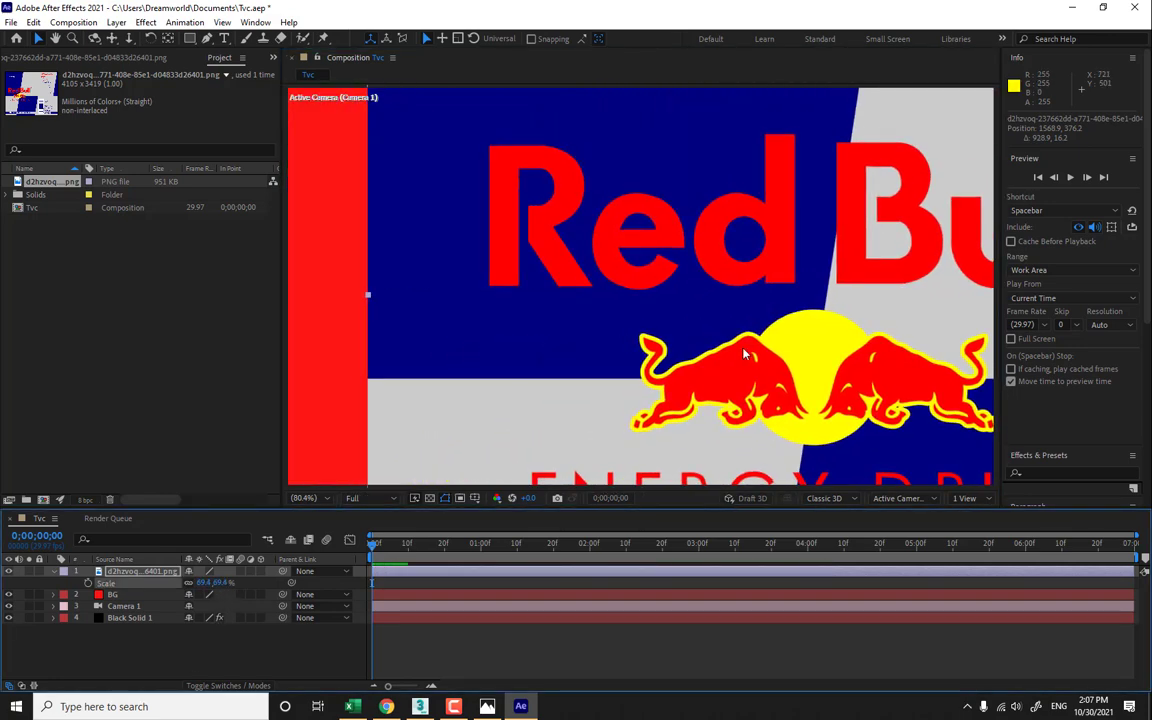
drag(750, 348, 548, 310)
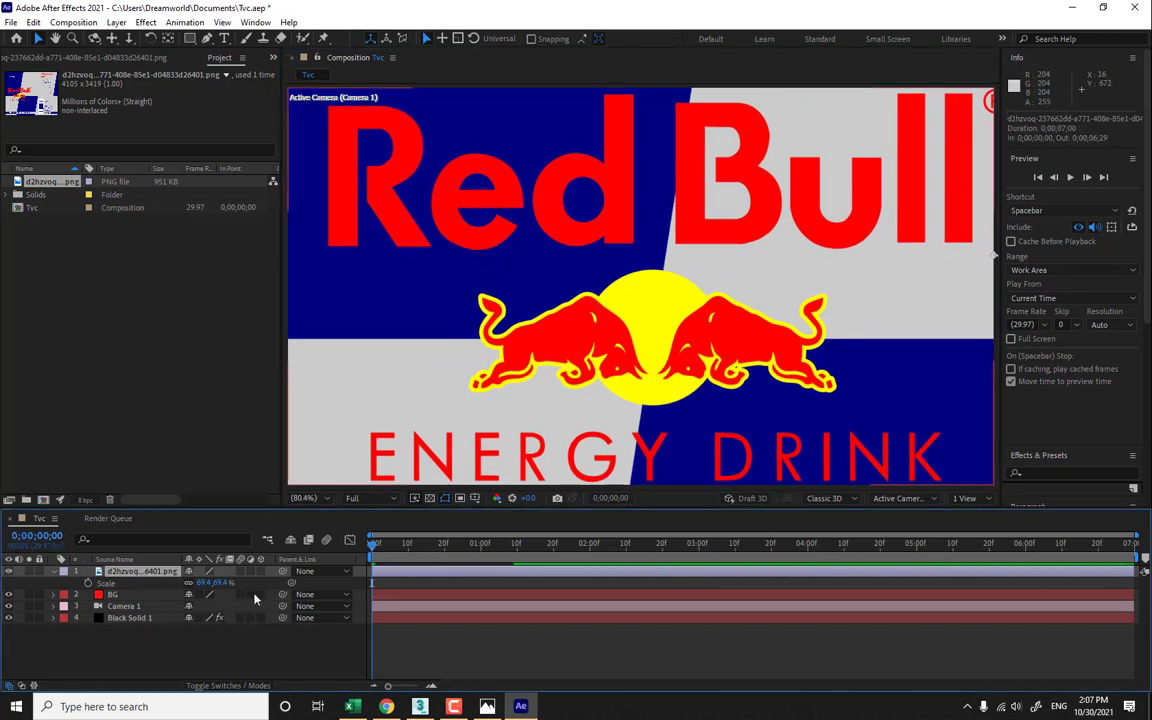
- Try several blending modes for the label image over the red BG solid
key(alt+1)
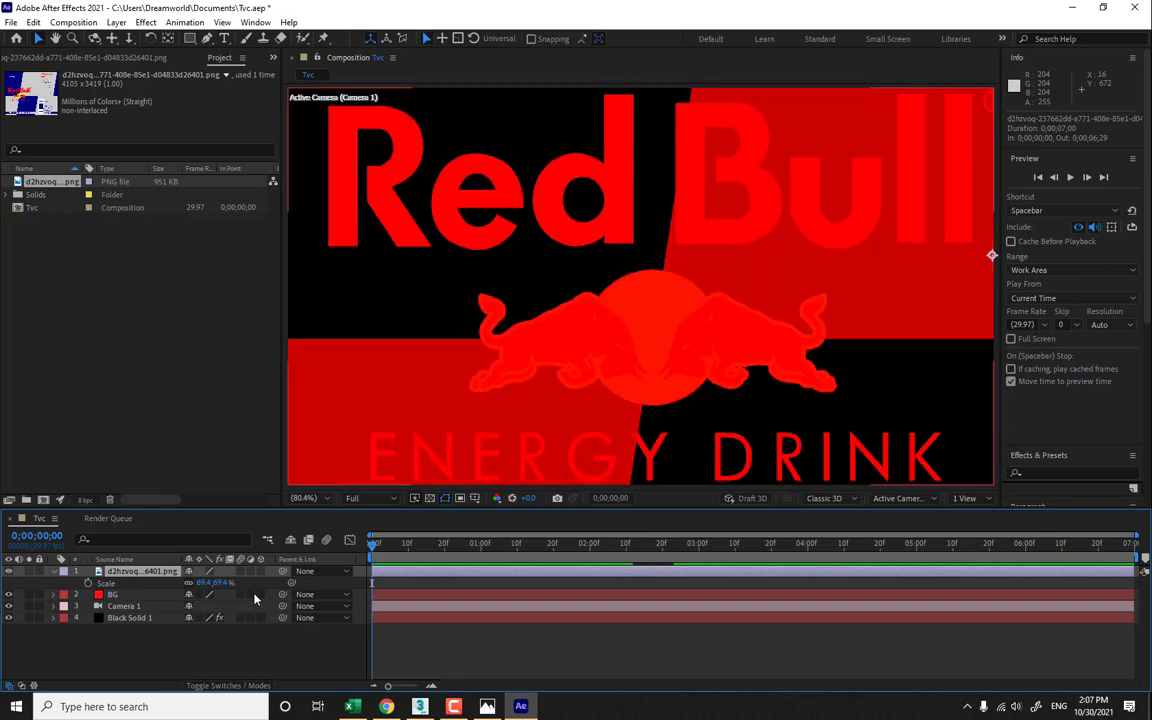
key(alt+1)
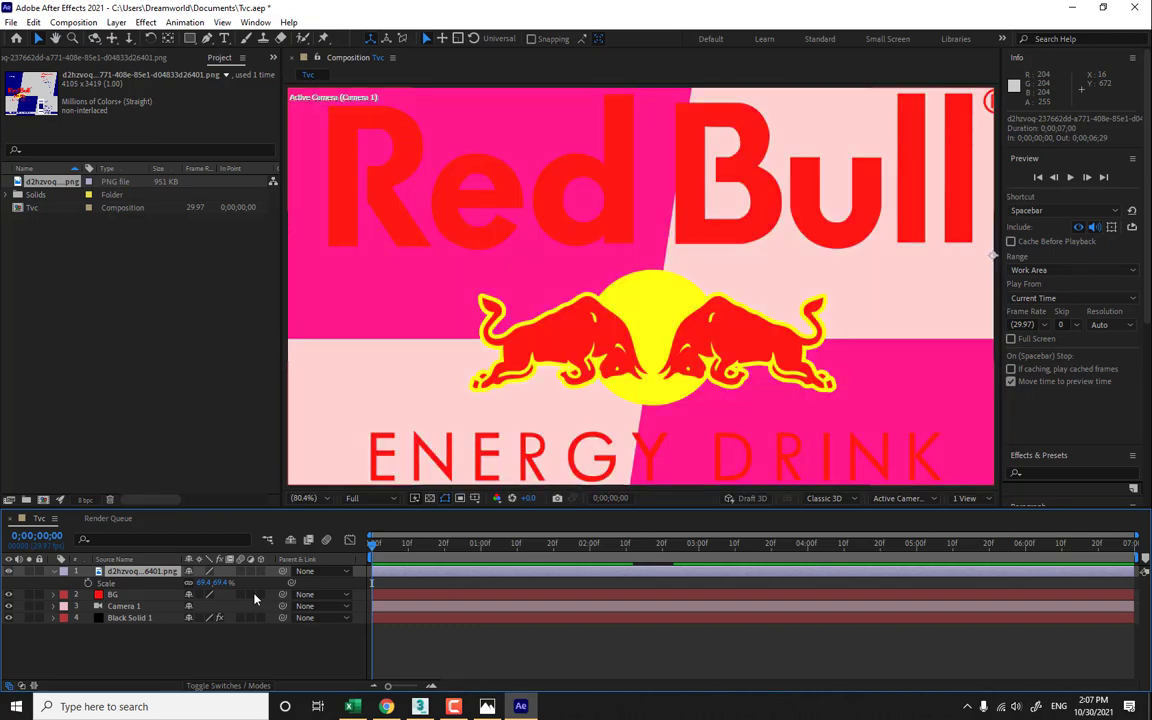
key(alt+1)
key(alt+1)
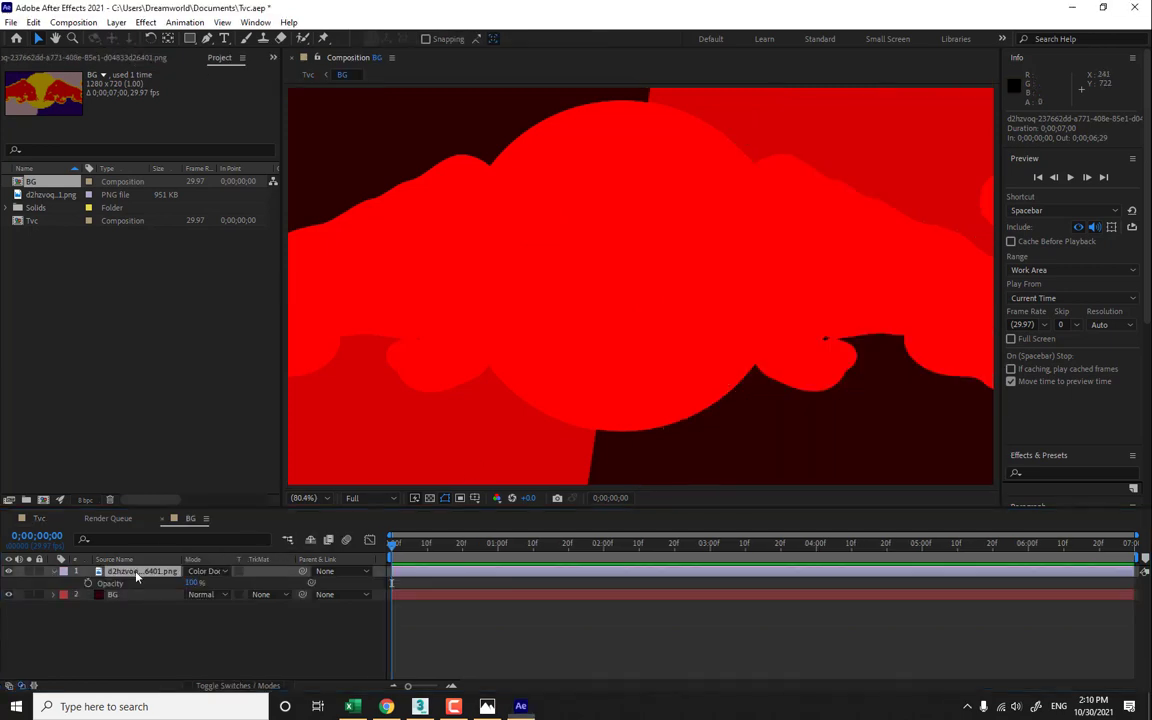
- Try blending modes up to Soft Light on the label image in the BG composition and delete that layer
click(138, 574)
key(shift+equal)
key(shift+equal)
key(shift+equal)
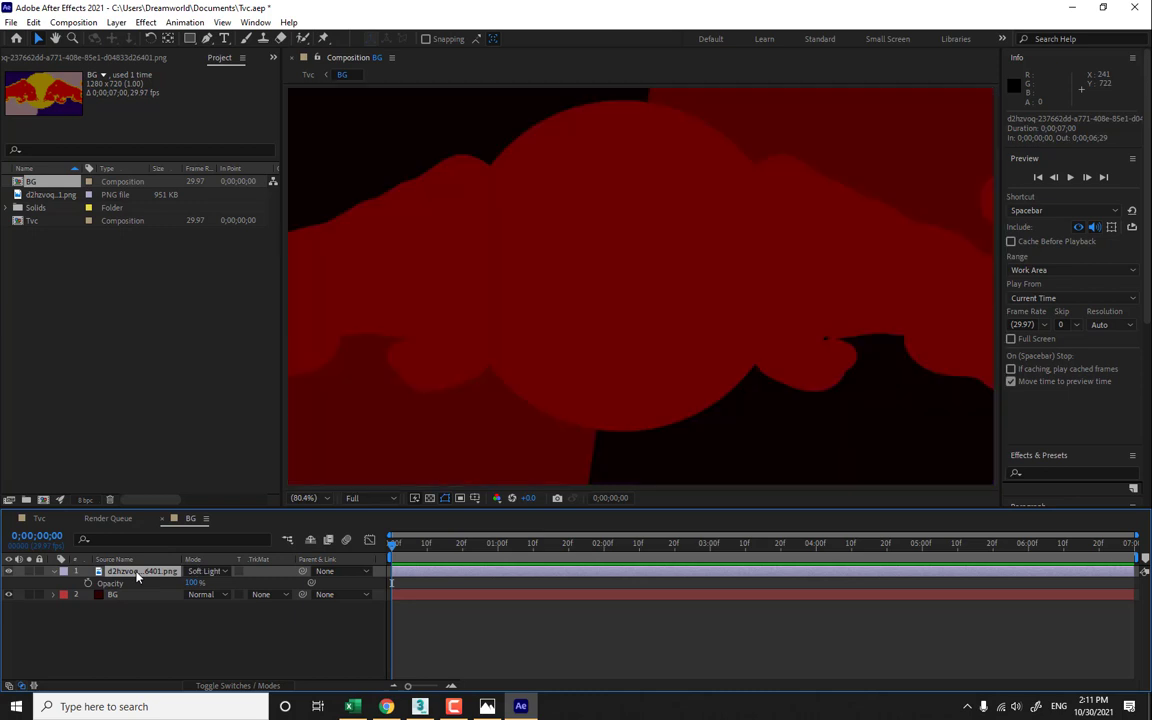
key(Delete)
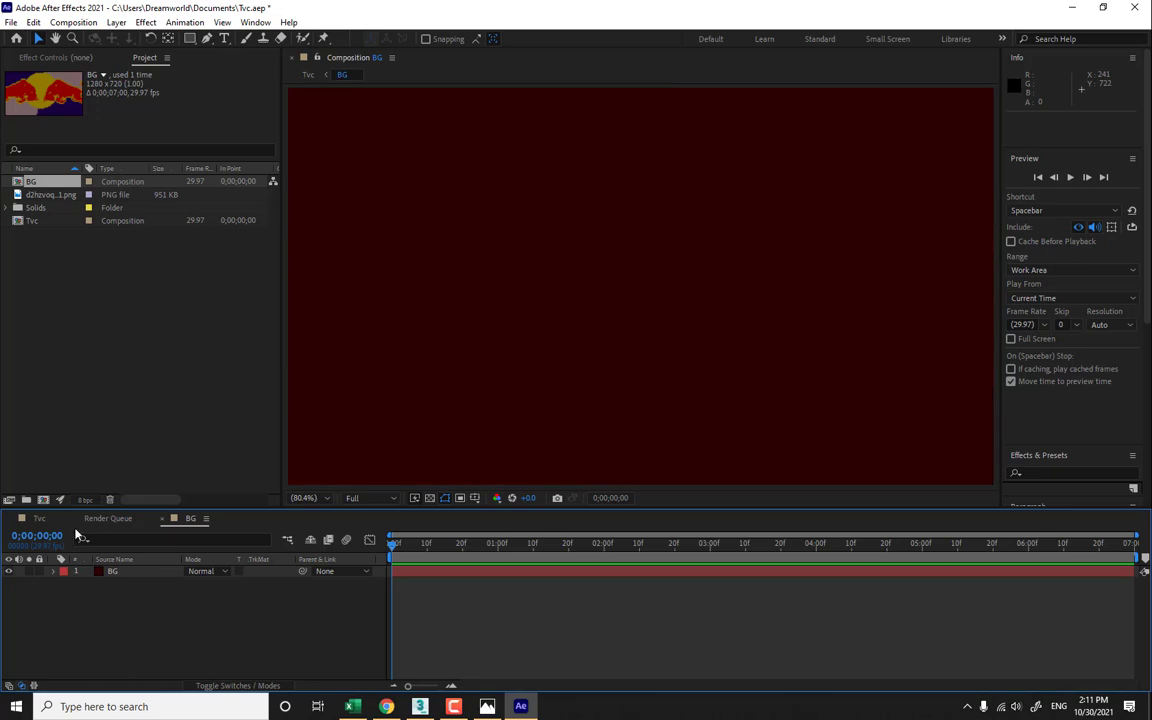
- Return to the Tvc composition and add a text box reading "Red Bull" in the empty area beside the can
click(39, 518)
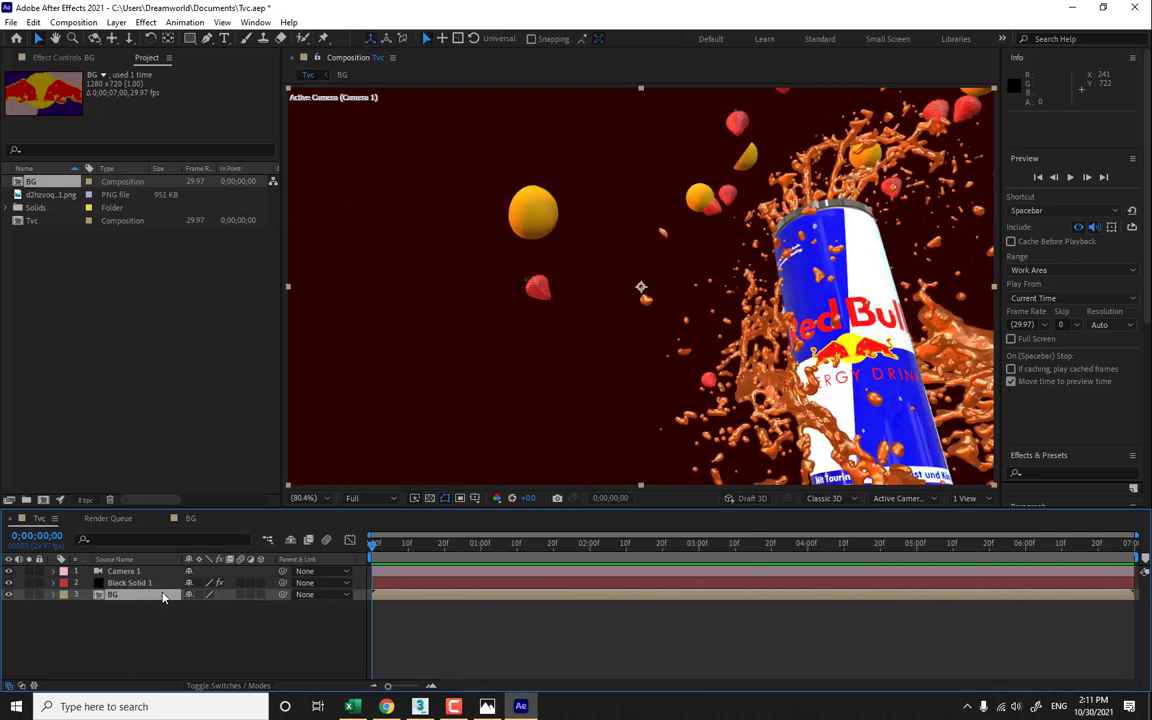
click(148, 628)
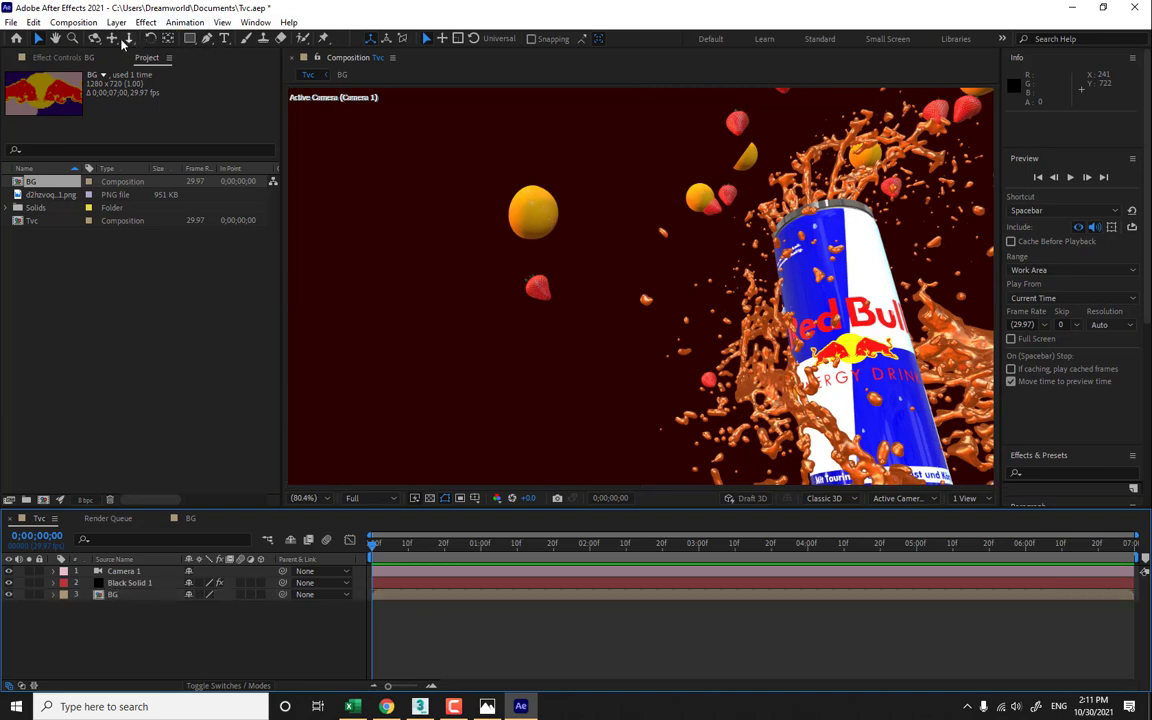
click(224, 38)
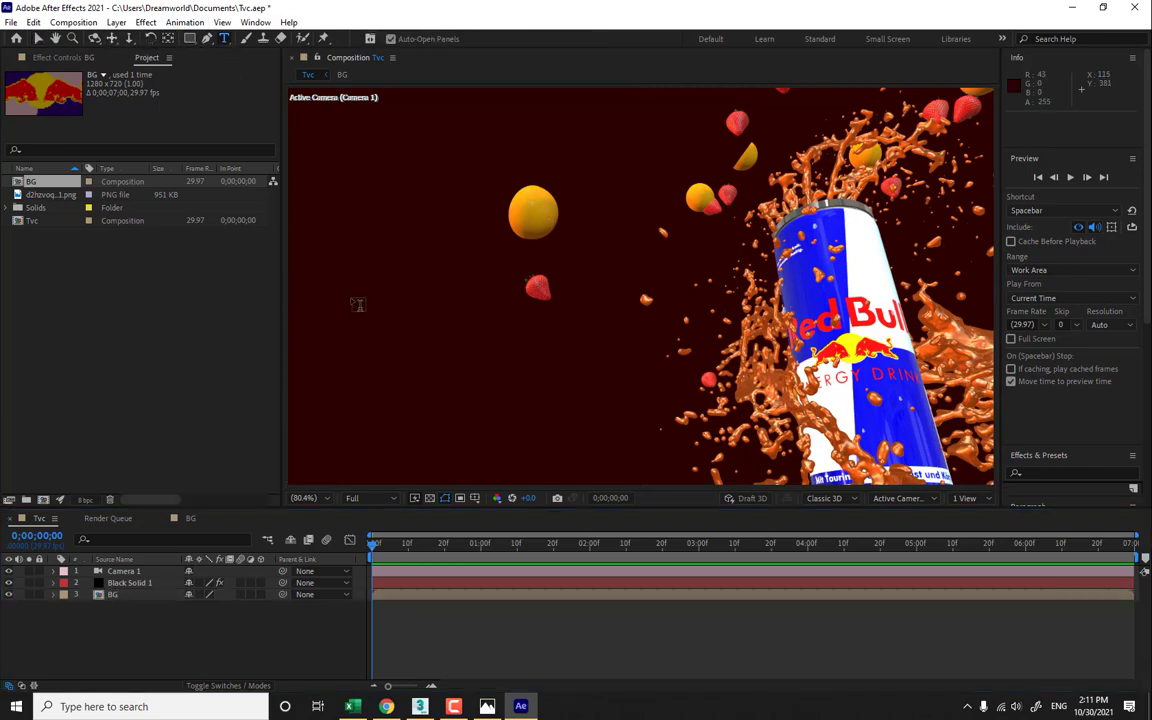
click(305, 498)
click(320, 258)
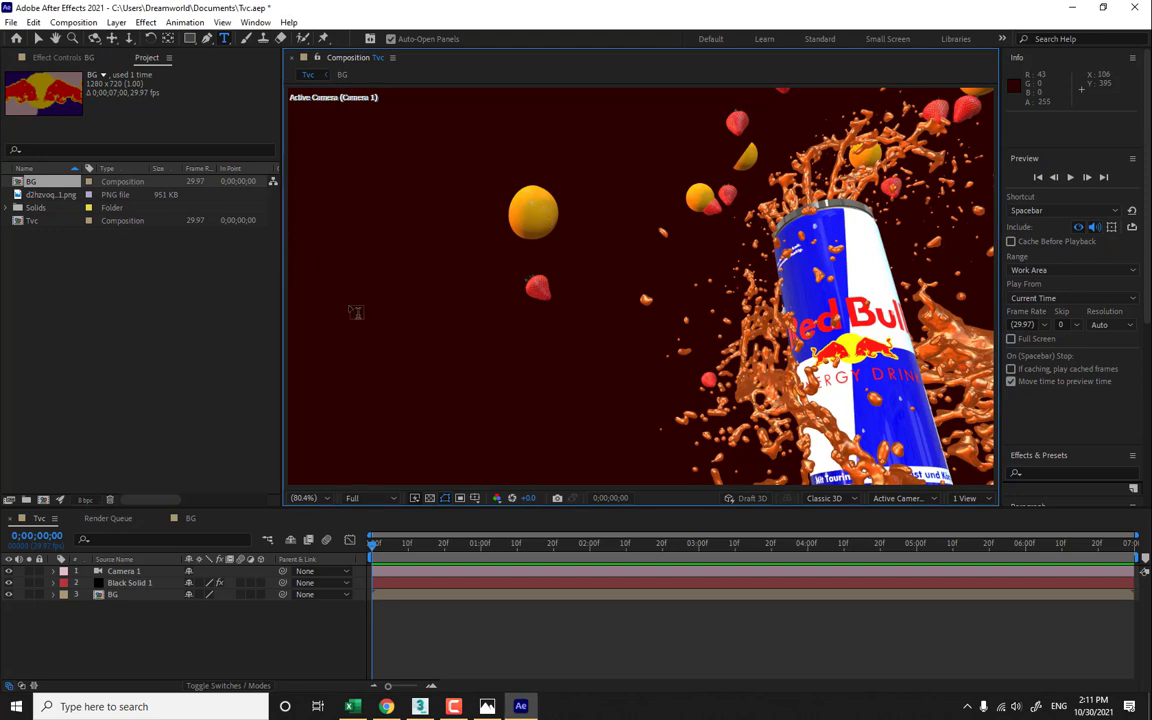
drag(311, 271, 681, 348)
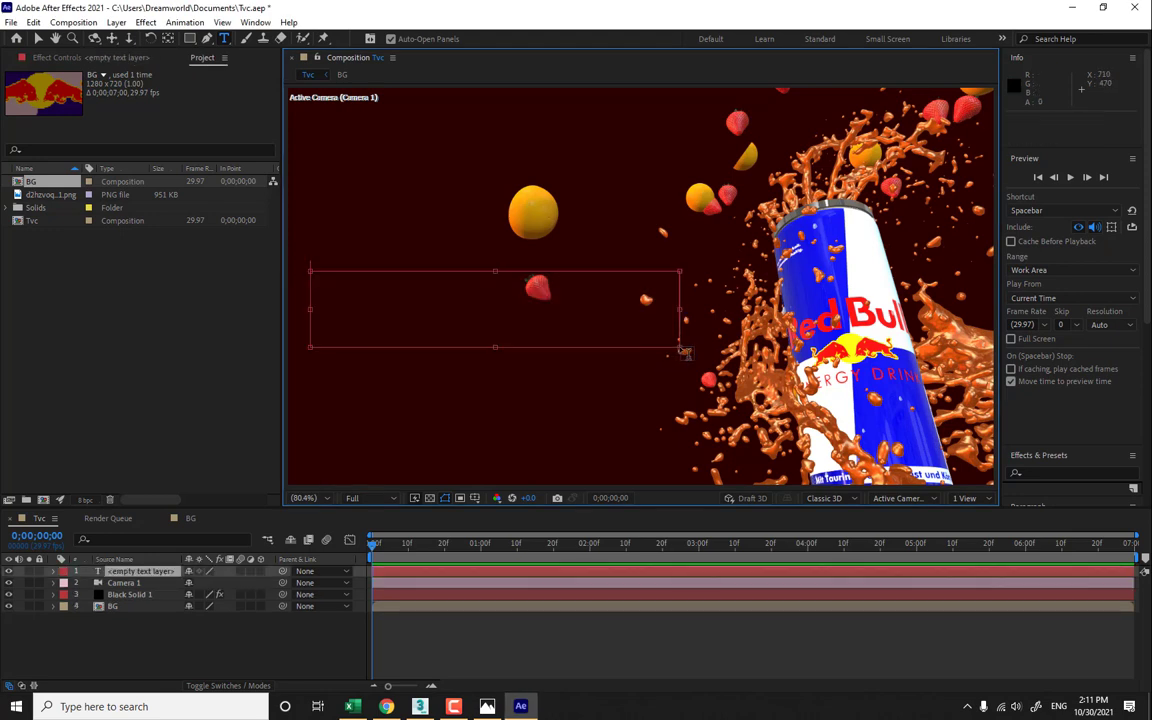
text(Red Bull)
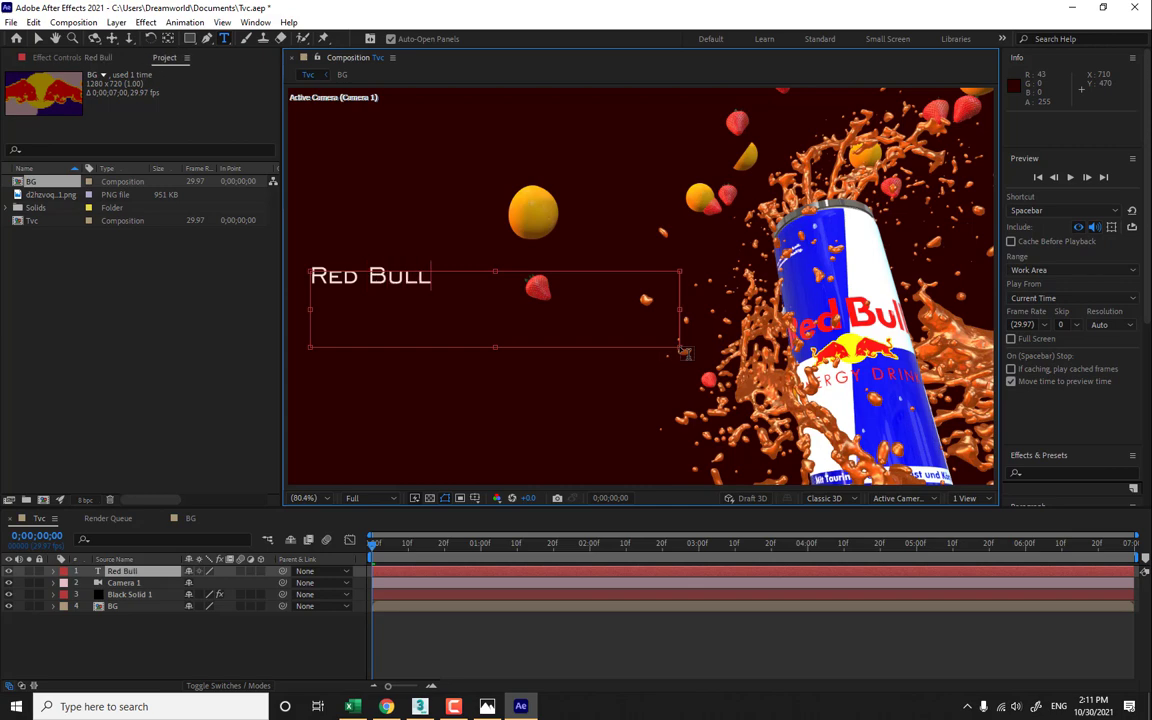
- Set the Red Bull text to the Geometr415 Blk BT font at a size of 173 px
key(ctrl+a)
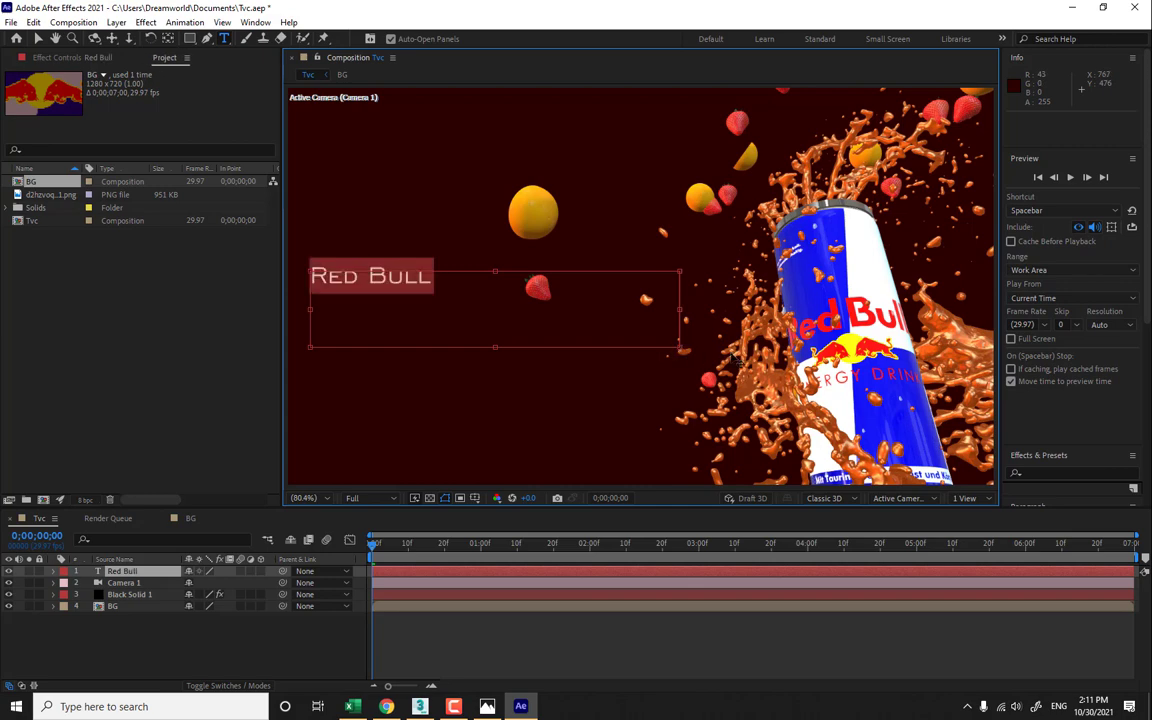
click(1132, 272)
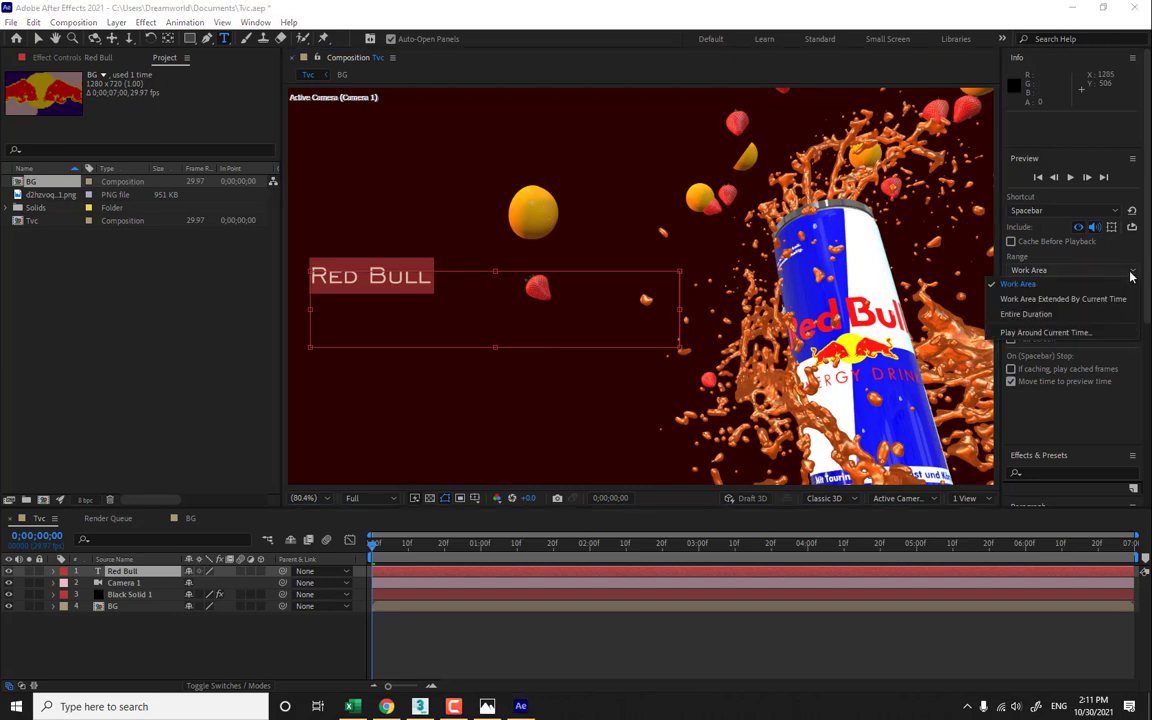
click(1131, 277)
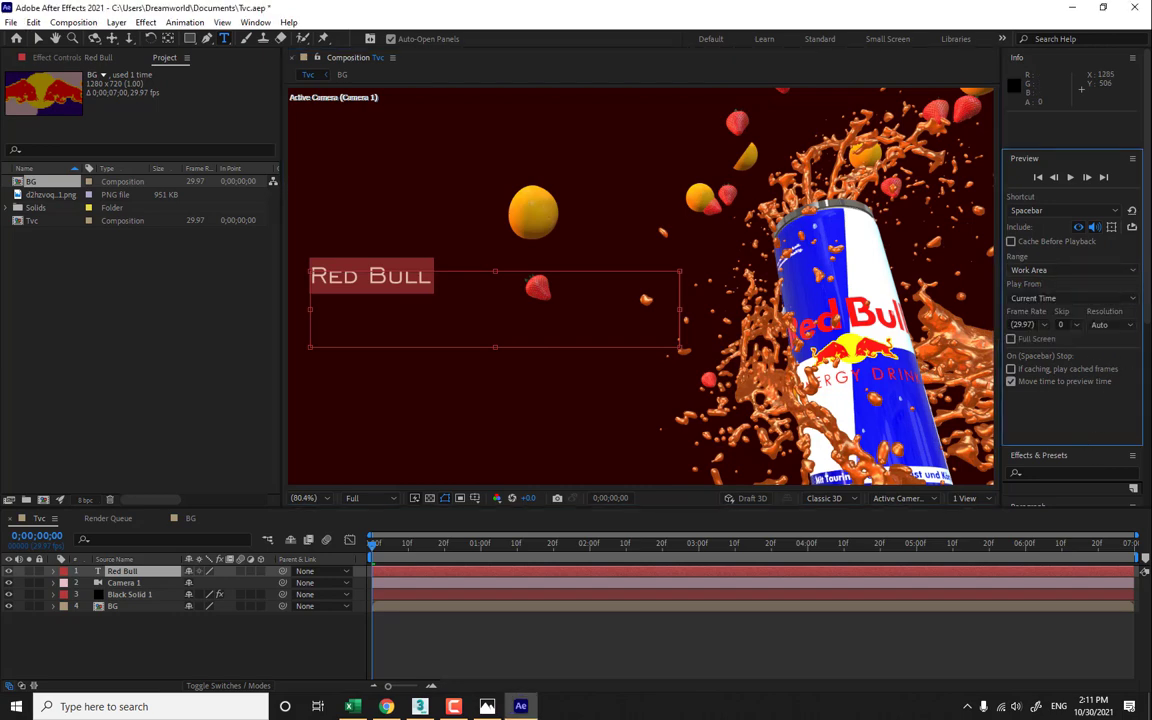
scroll(1135, 335, down, 5)
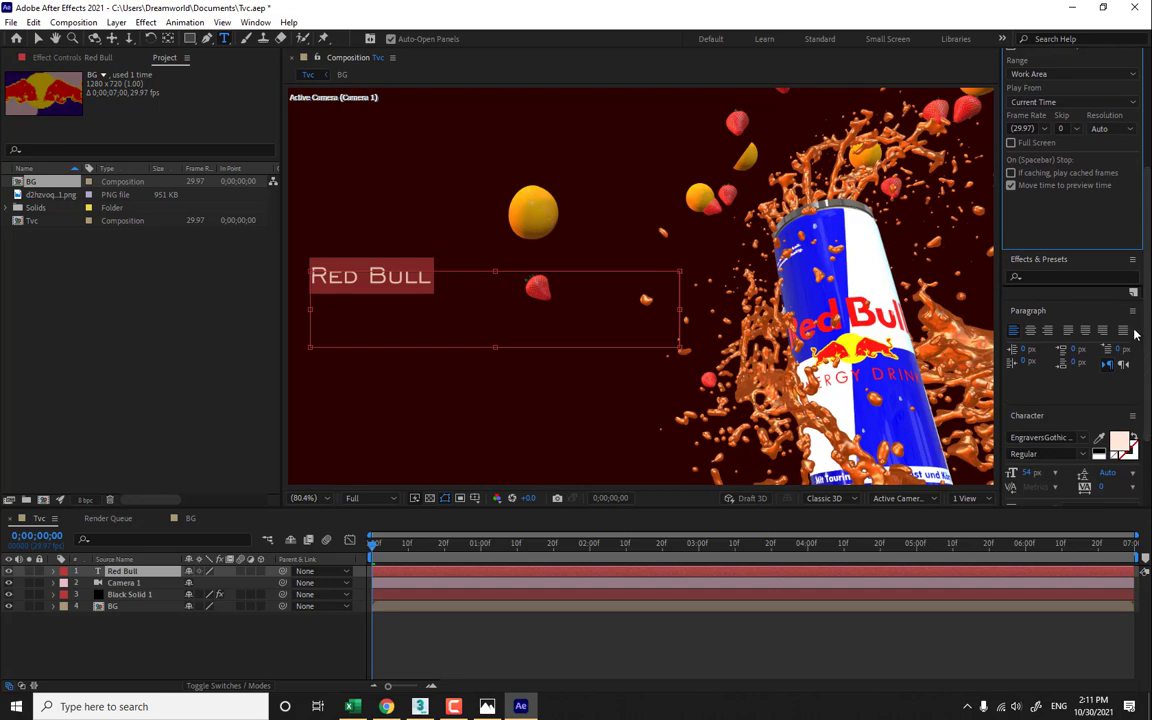
click(1082, 437)
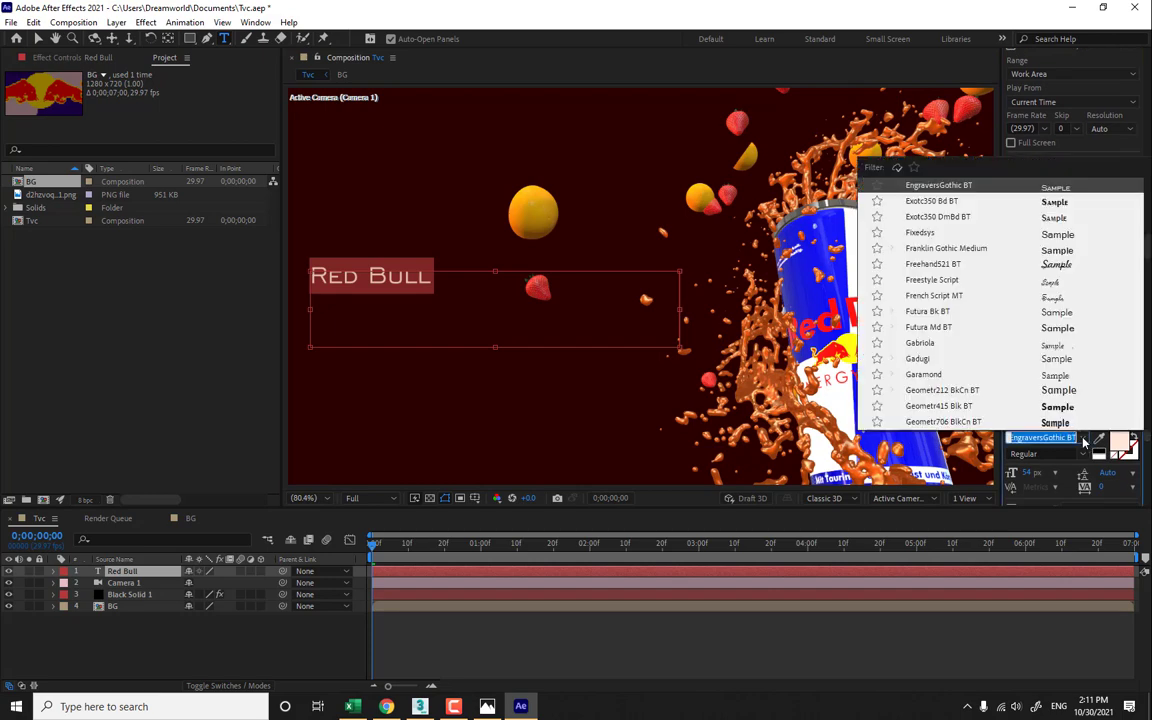
click(1075, 406)
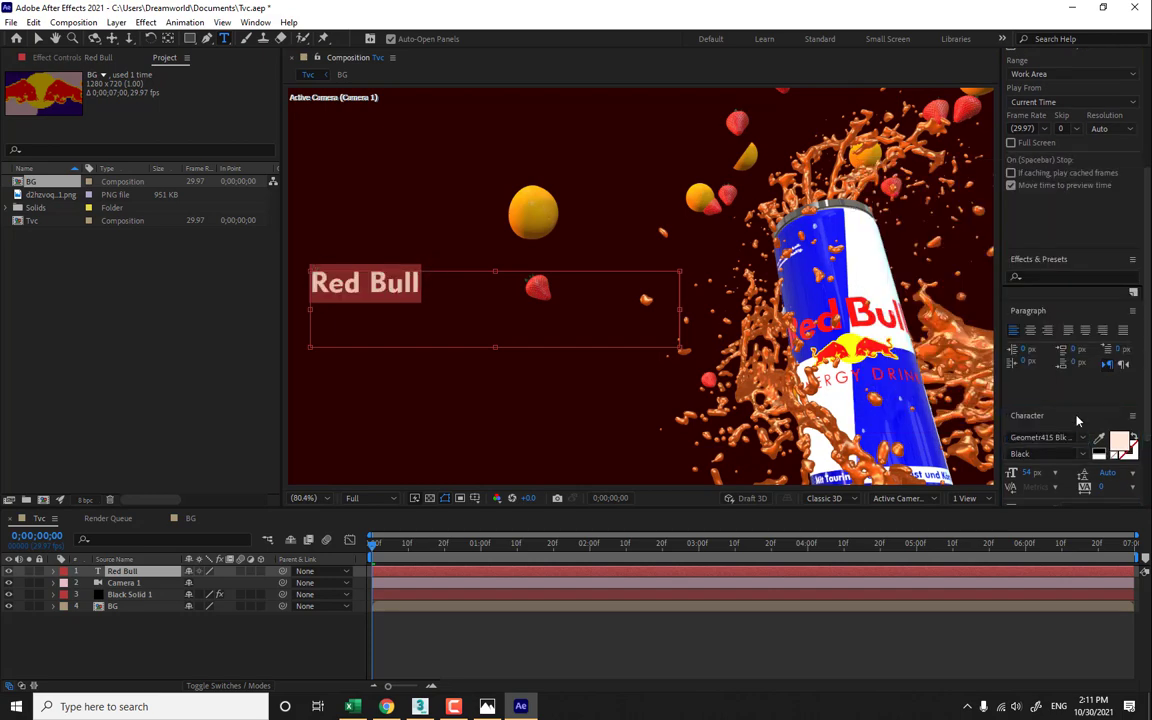
drag(1026, 479, 1105, 479)
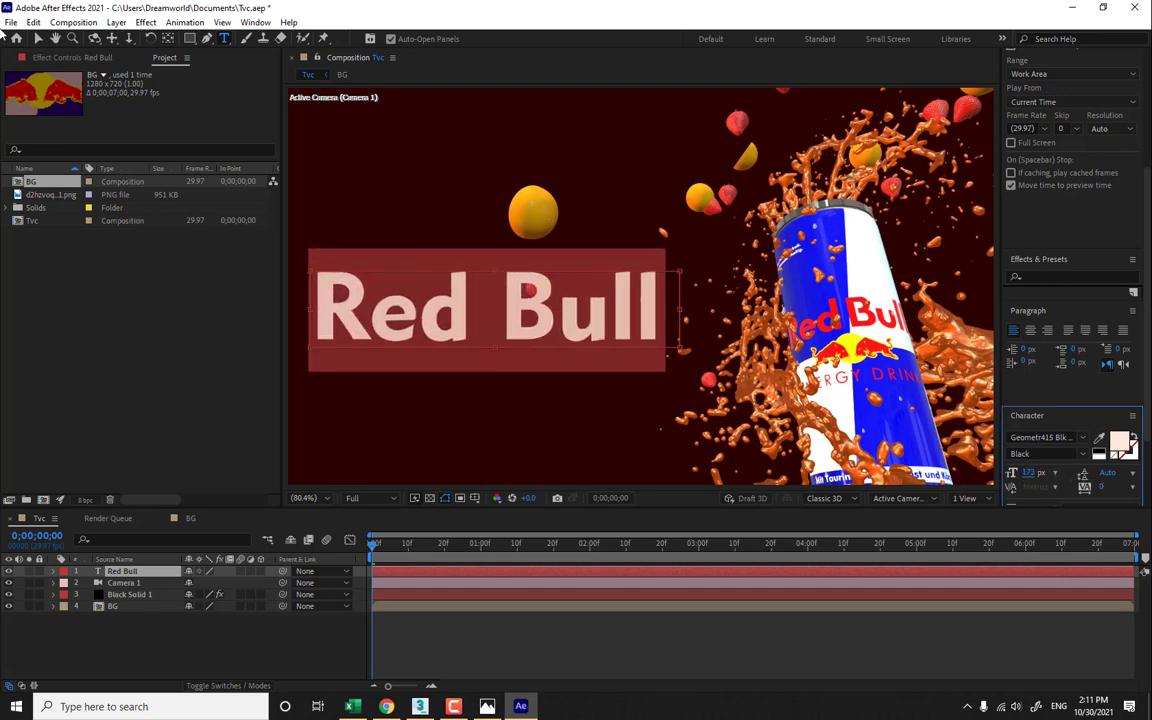
- Move the Red Bull text lower in the frame, beside the can, and deselect it
click(38, 40)
drag(516, 305, 513, 376)
click(313, 624)
- Add a solid layer named "Saber light" and apply the Video Copilot Saber effect to it
key(ctrl+y)
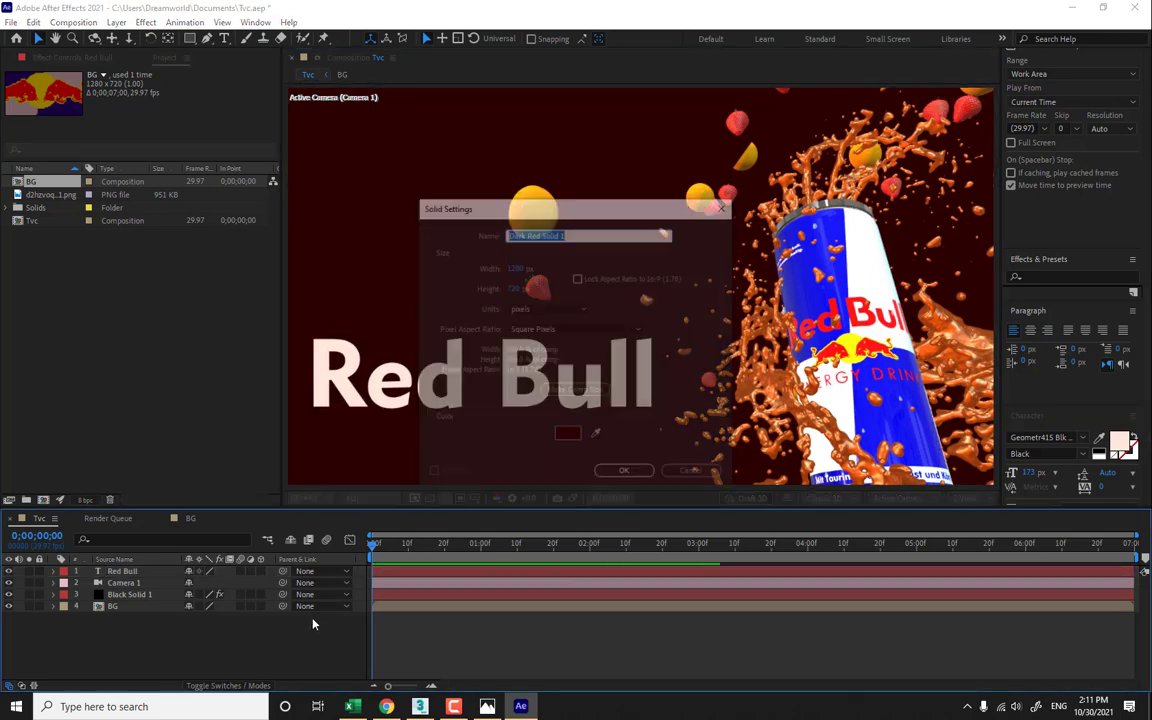
text(S)
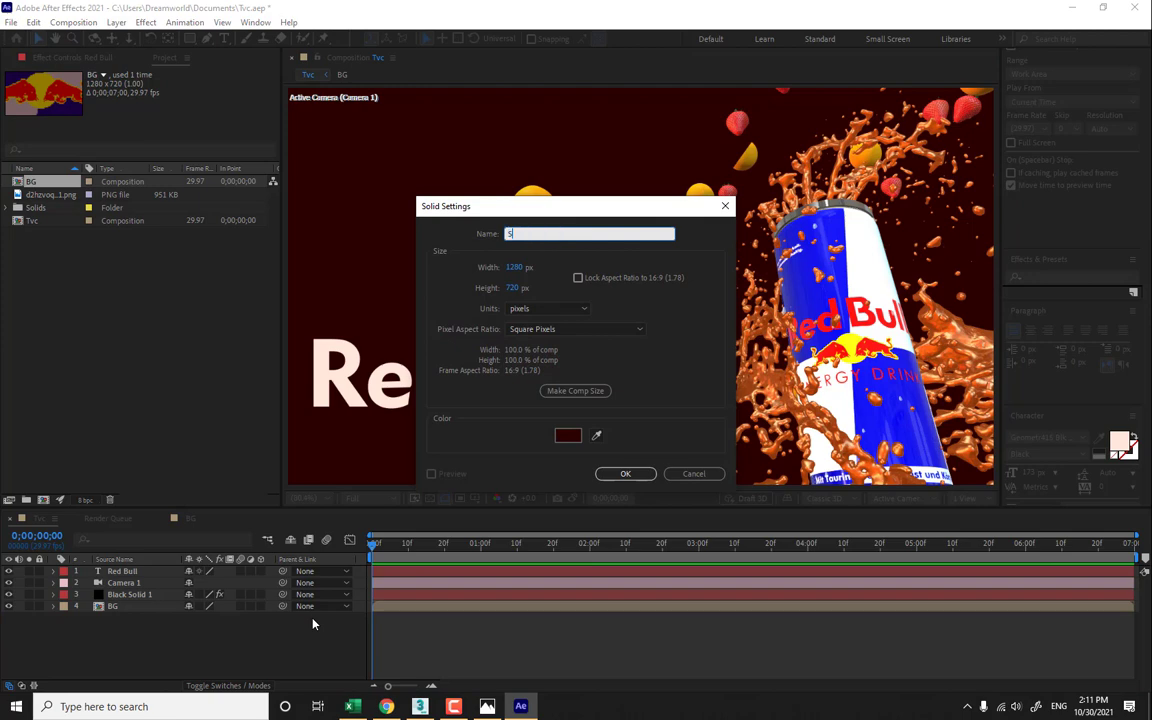
text(aber light)
key(Return)
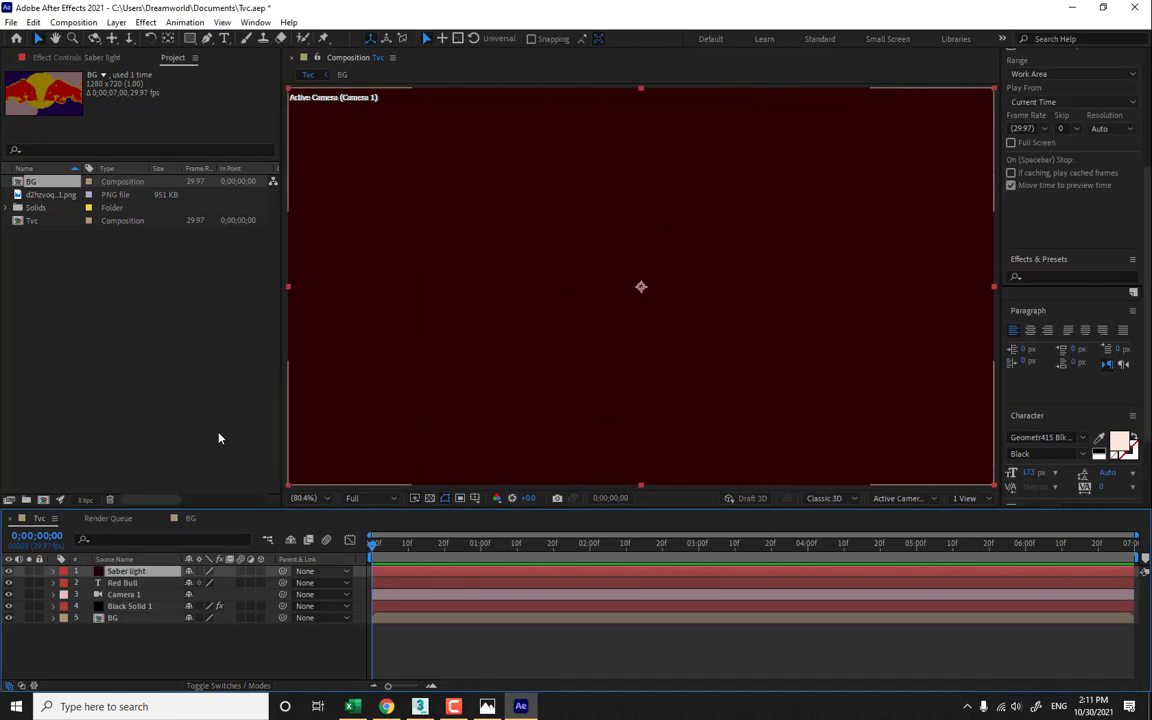
click(146, 22)
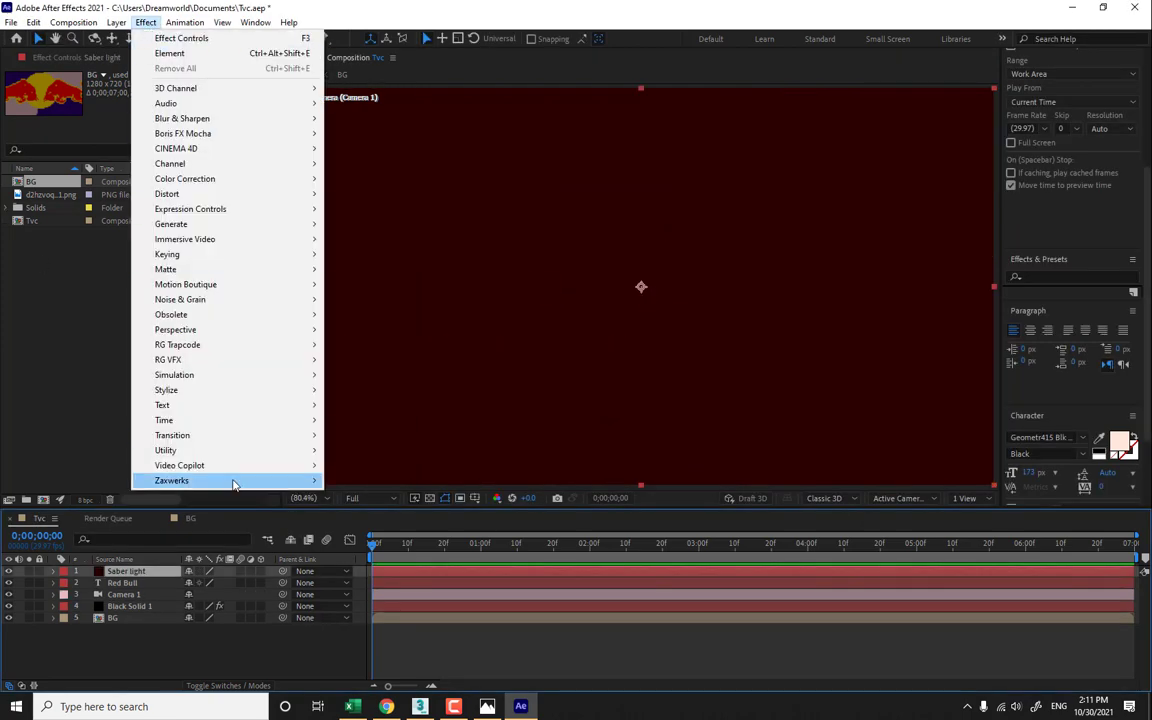
mouse_move(231, 466)
click(354, 480)
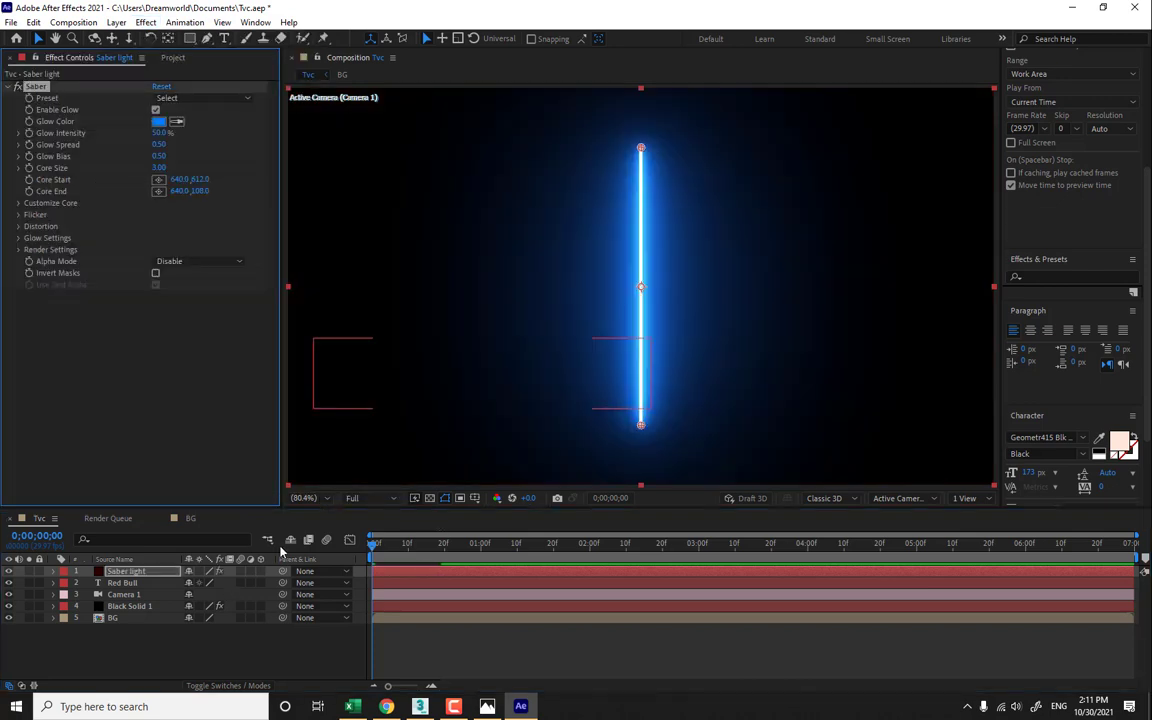
- Set the Saber core type to Text Layer using the Red Bull layer, with glow intensity 13% and core size 1.57
click(17, 203)
click(178, 215)
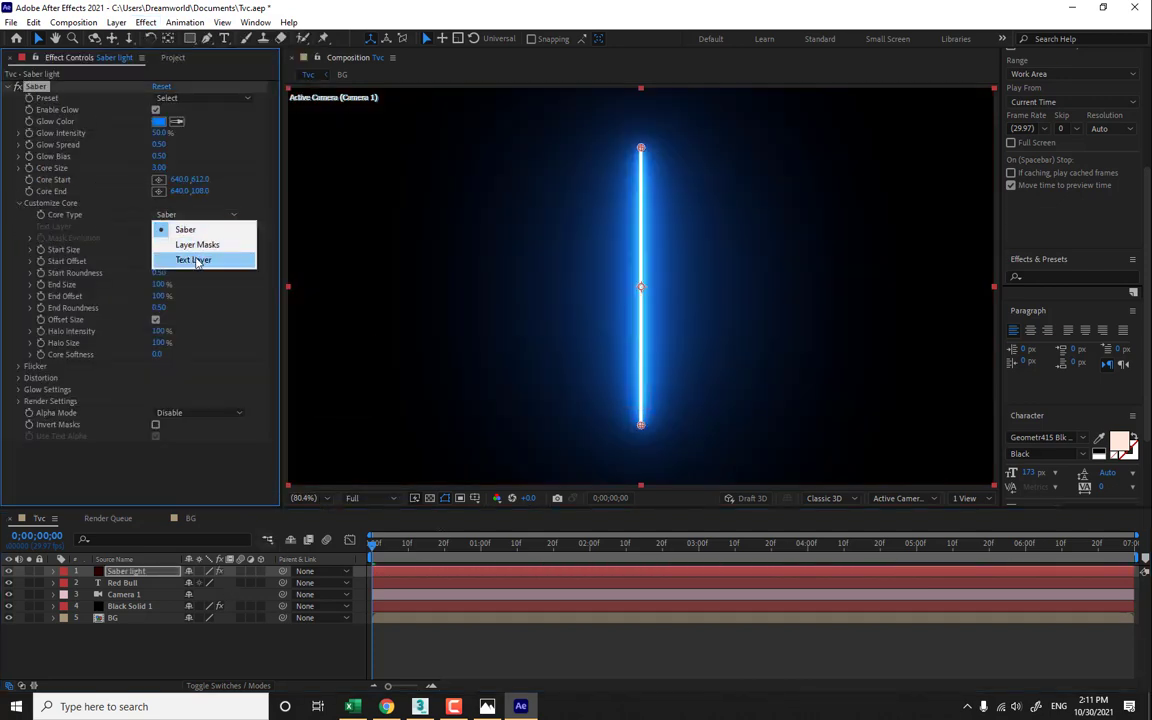
click(193, 260)
click(185, 229)
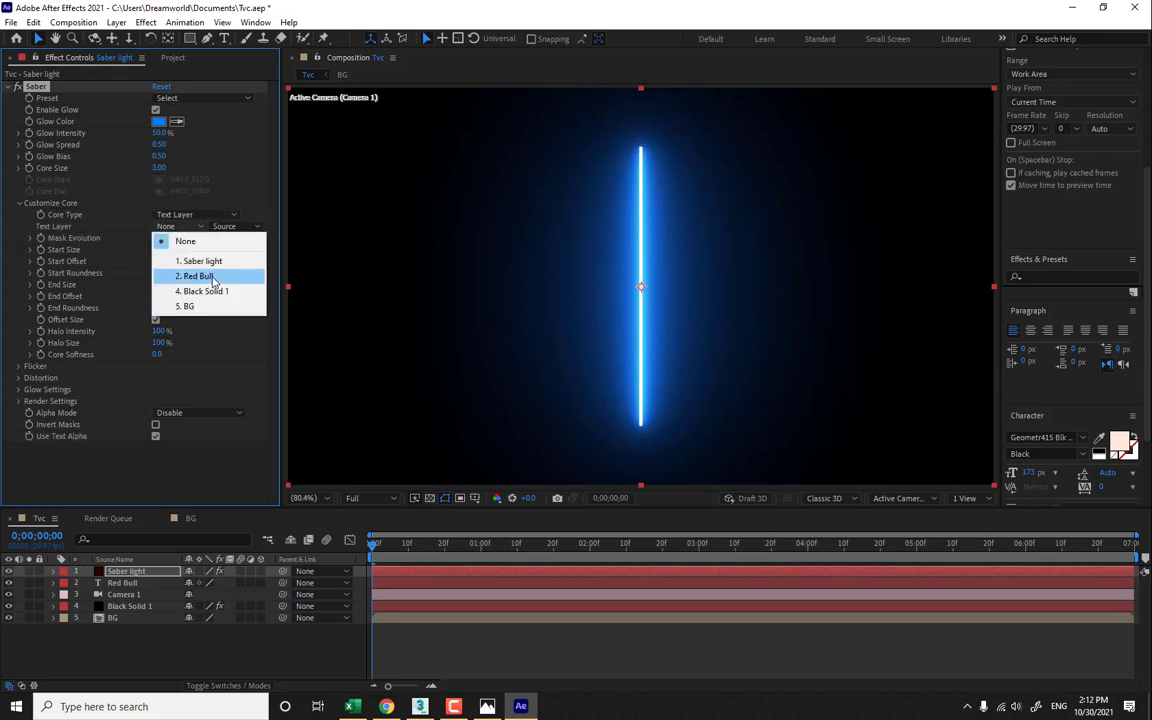
click(212, 278)
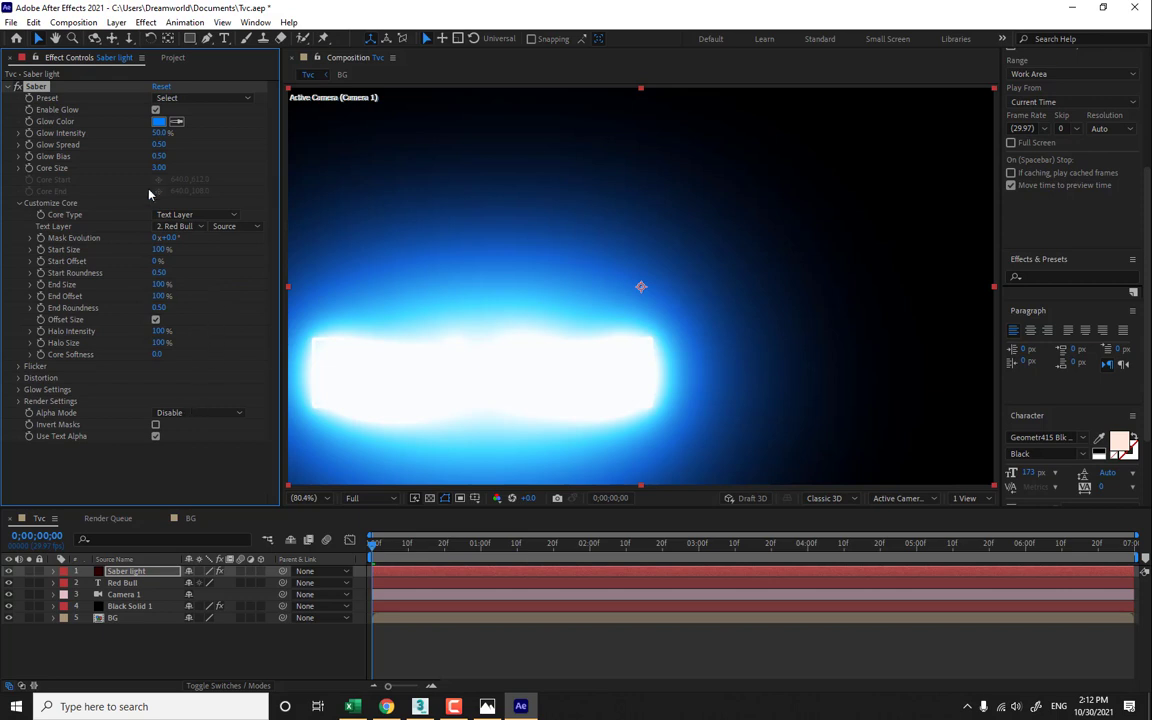
drag(160, 134, 158, 261)
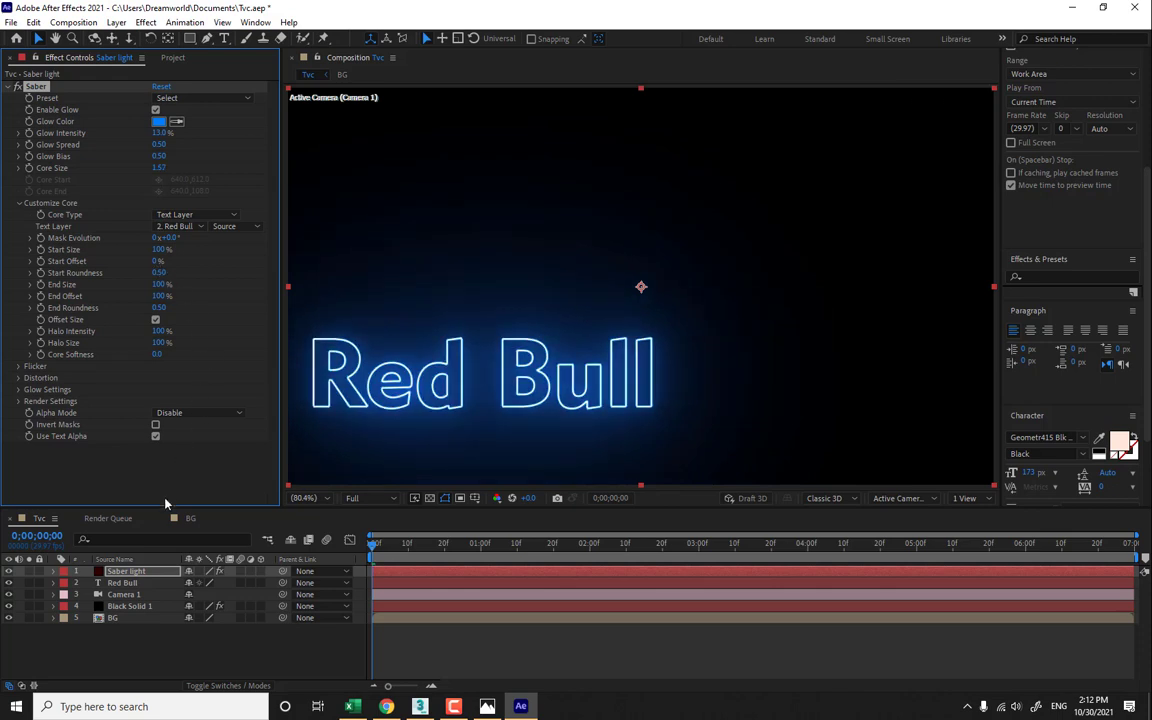
- Set the Saber light layer's blending mode to Add and hide the Red Bull text layer
key(F4)
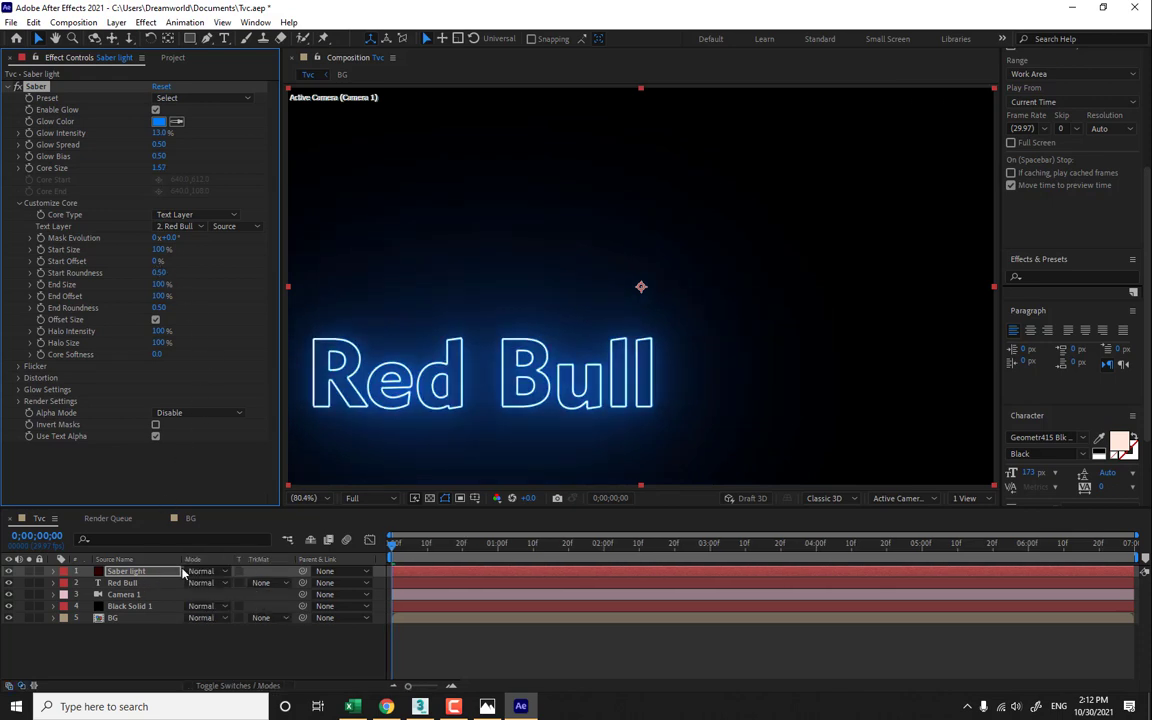
click(201, 571)
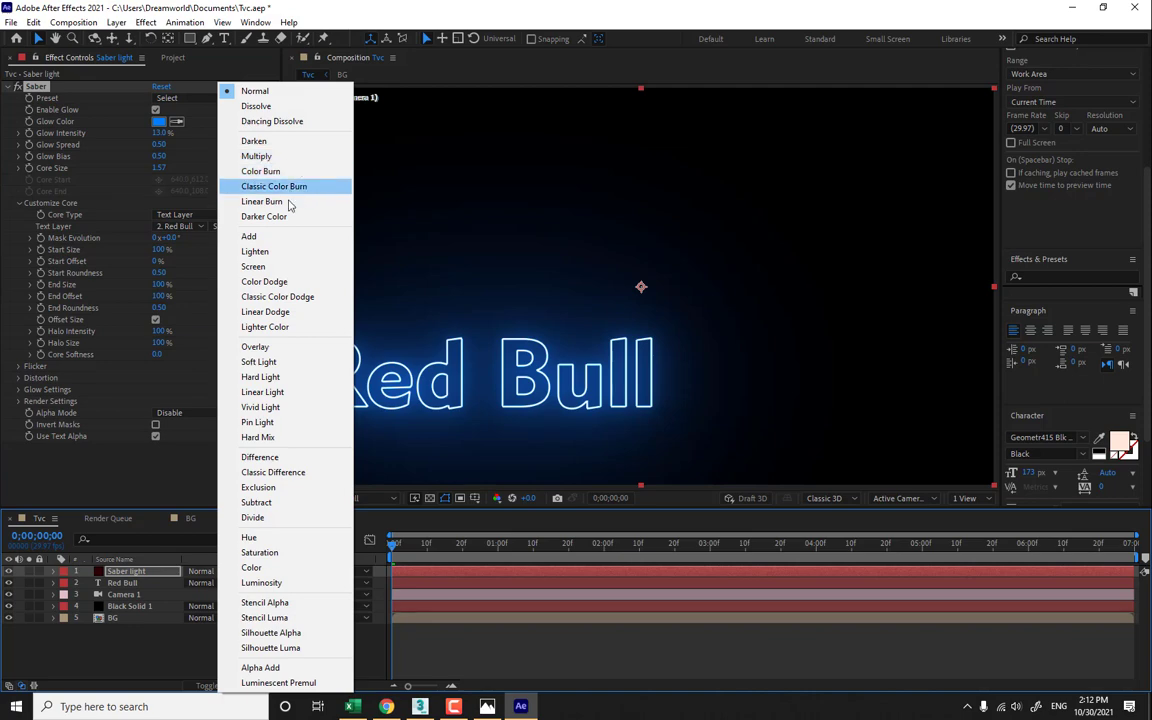
click(284, 237)
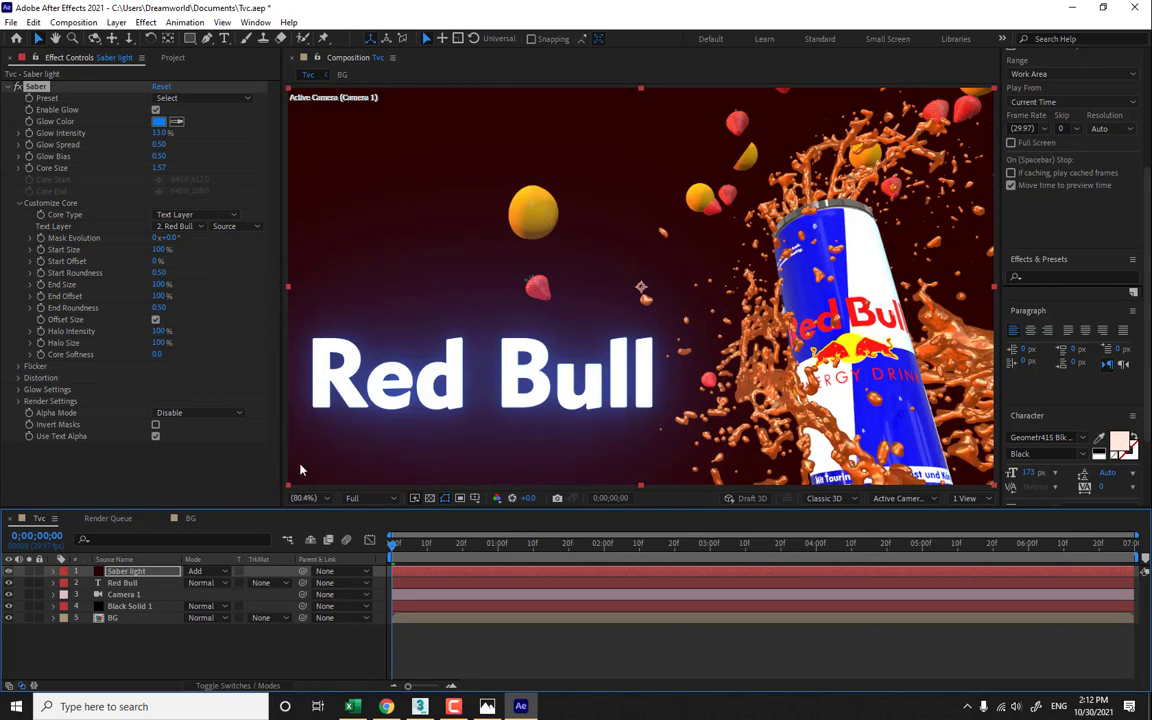
click(124, 583)
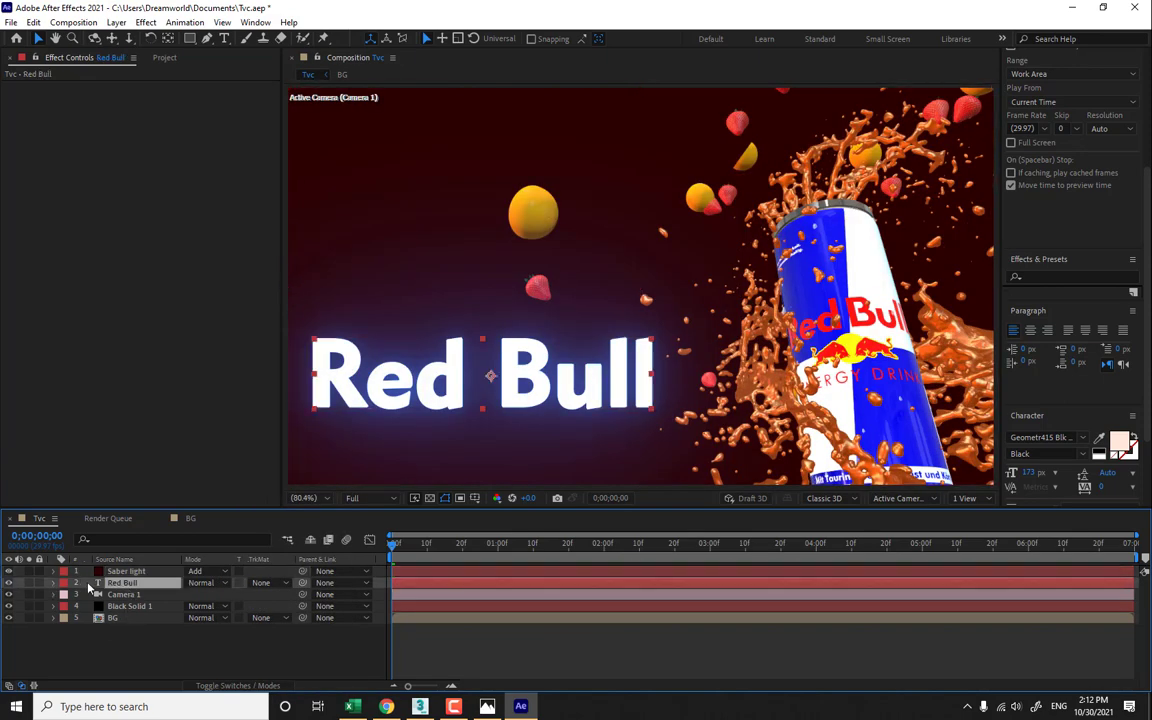
click(8, 583)
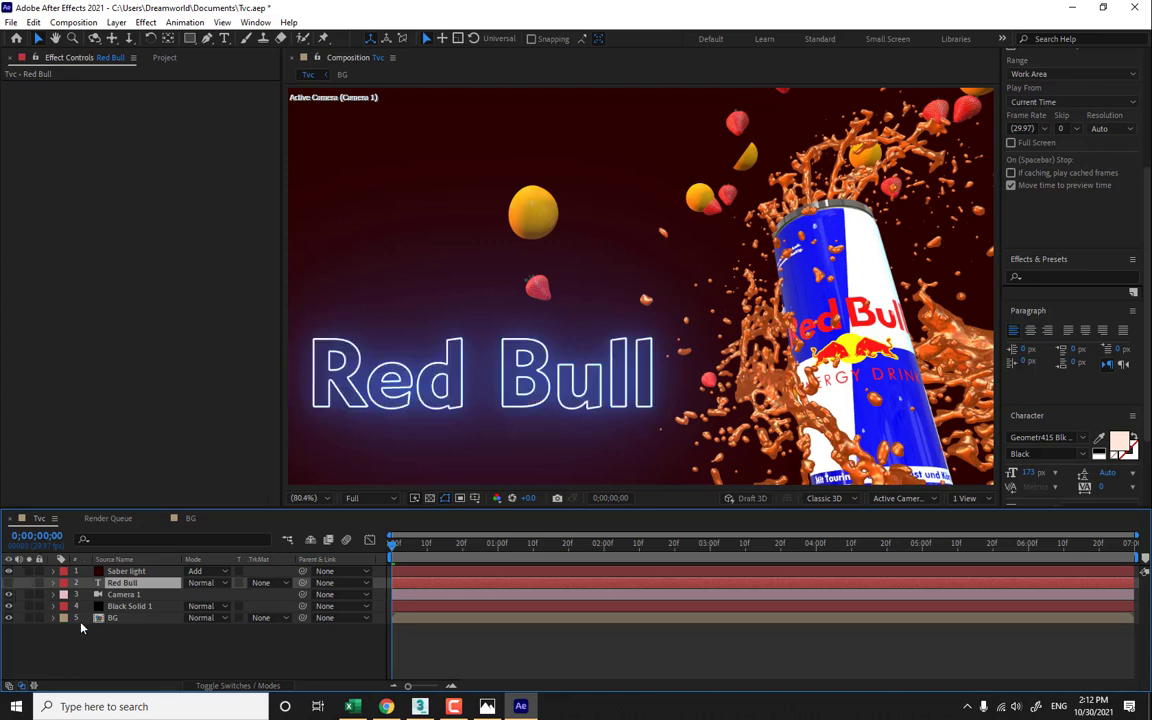
- Set the Saber start size to 0% and apply the Fusion preset after trying Fire
click(126, 571)
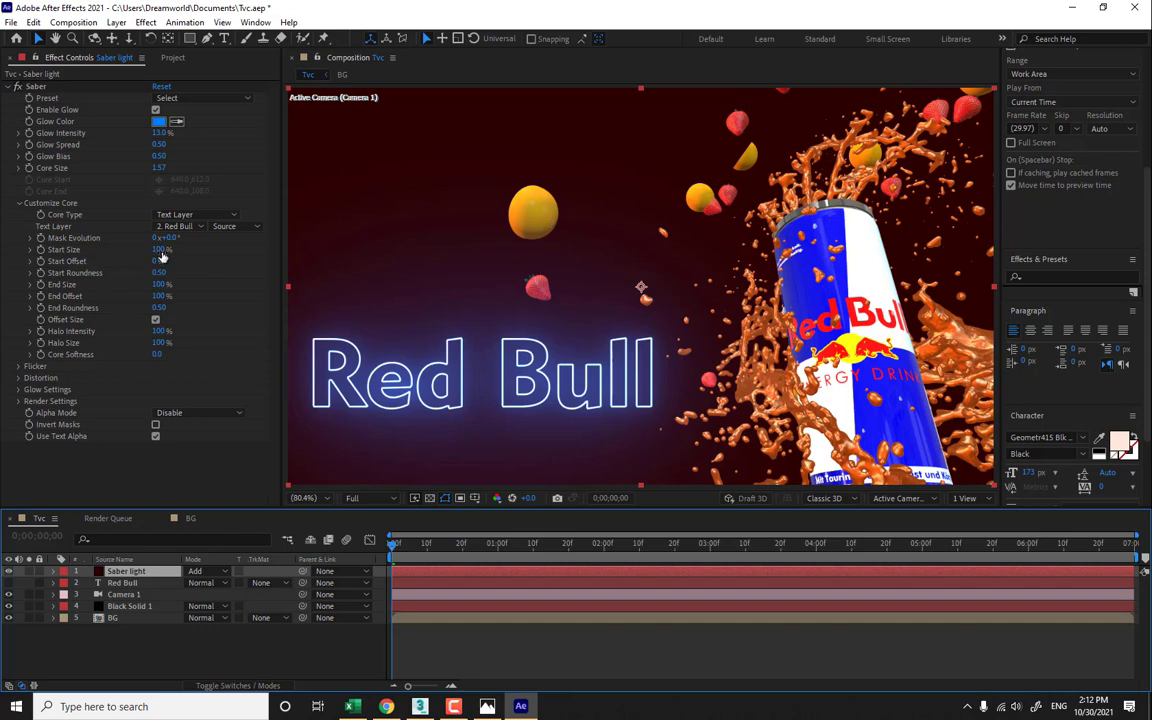
drag(160, 250, 129, 318)
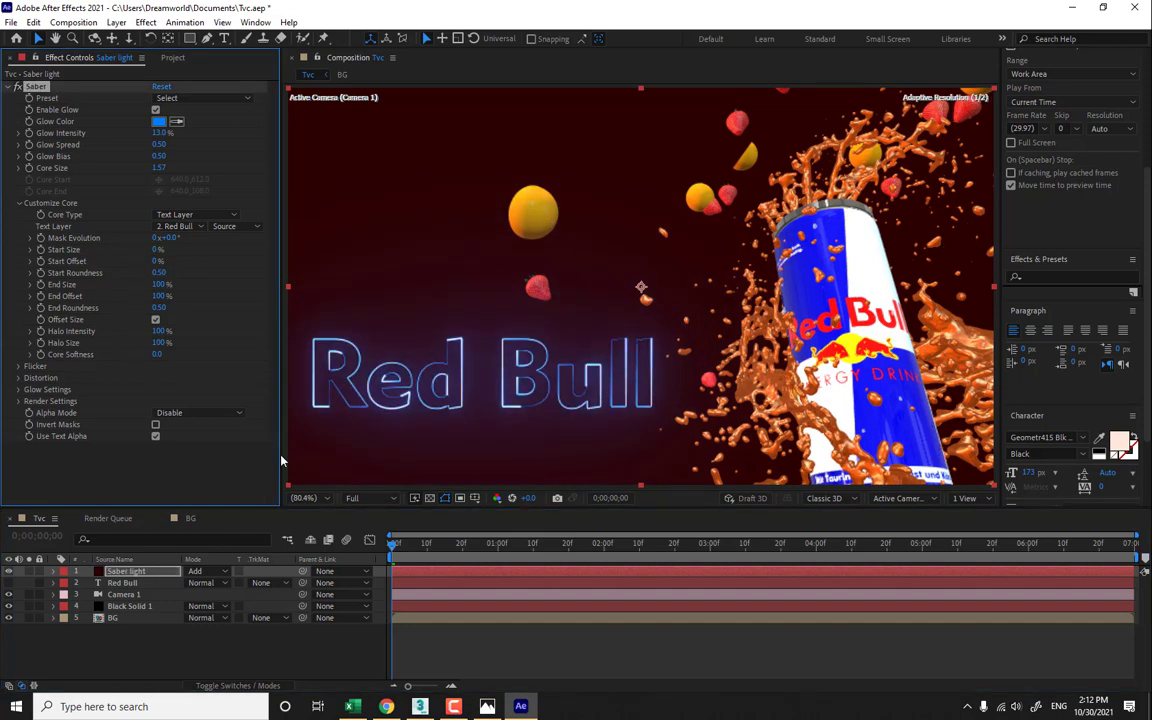
click(315, 645)
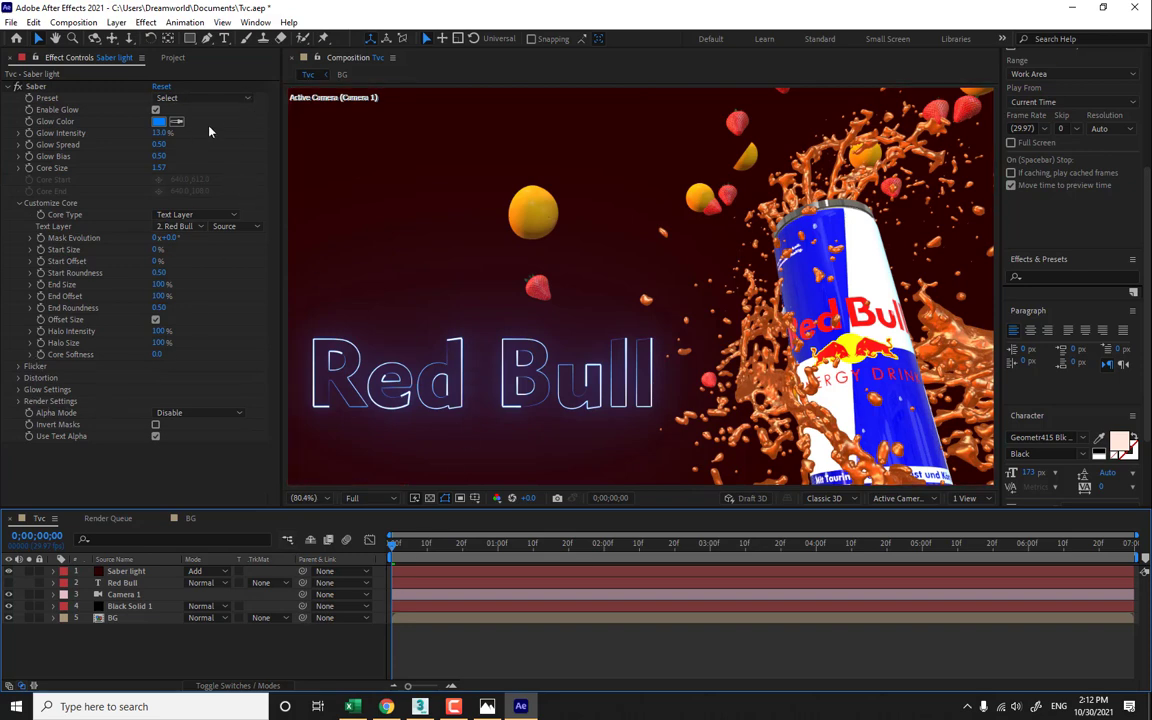
click(200, 97)
click(230, 176)
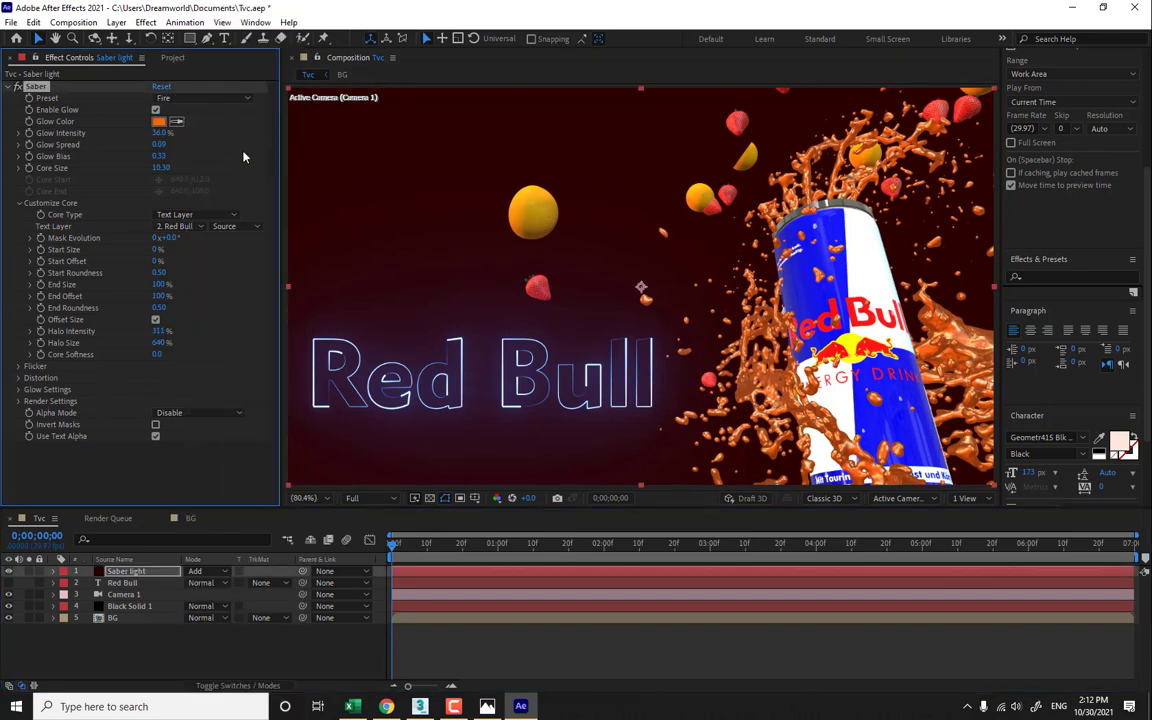
click(205, 97)
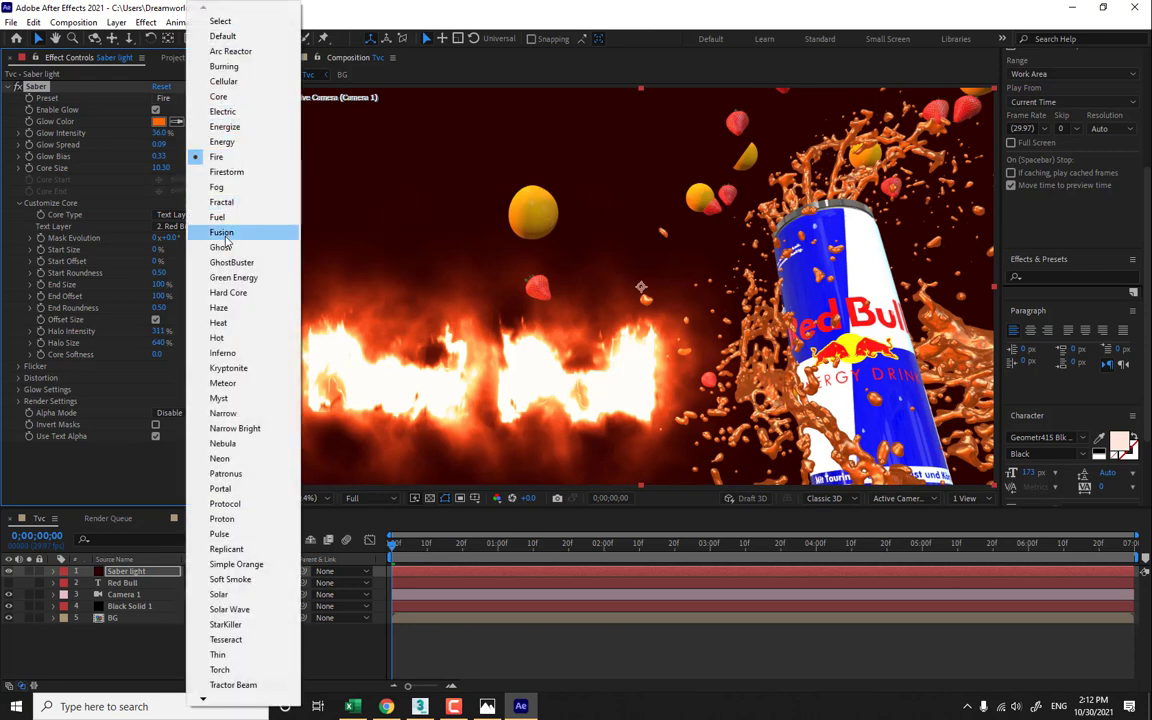
click(225, 236)
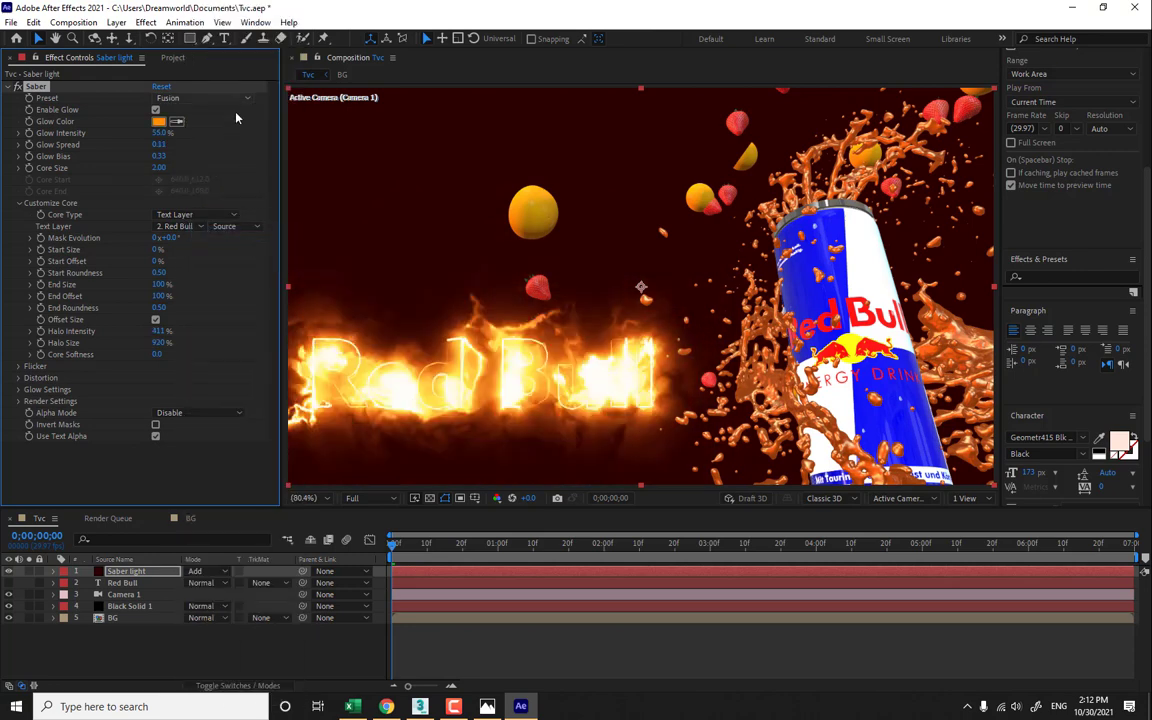
- Reduce the Saber glow intensity to 17.1% so the text outline reads clearly
drag(160, 133, 104, 133)
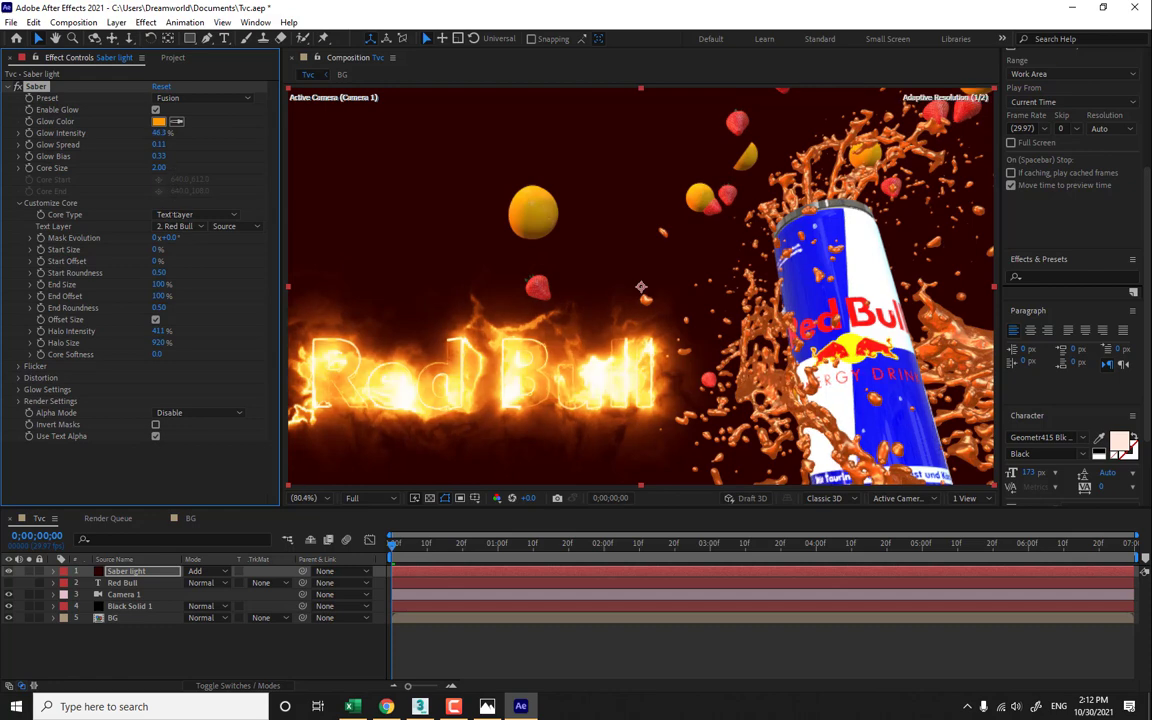
drag(175, 214, 177, 411)
click(311, 639)
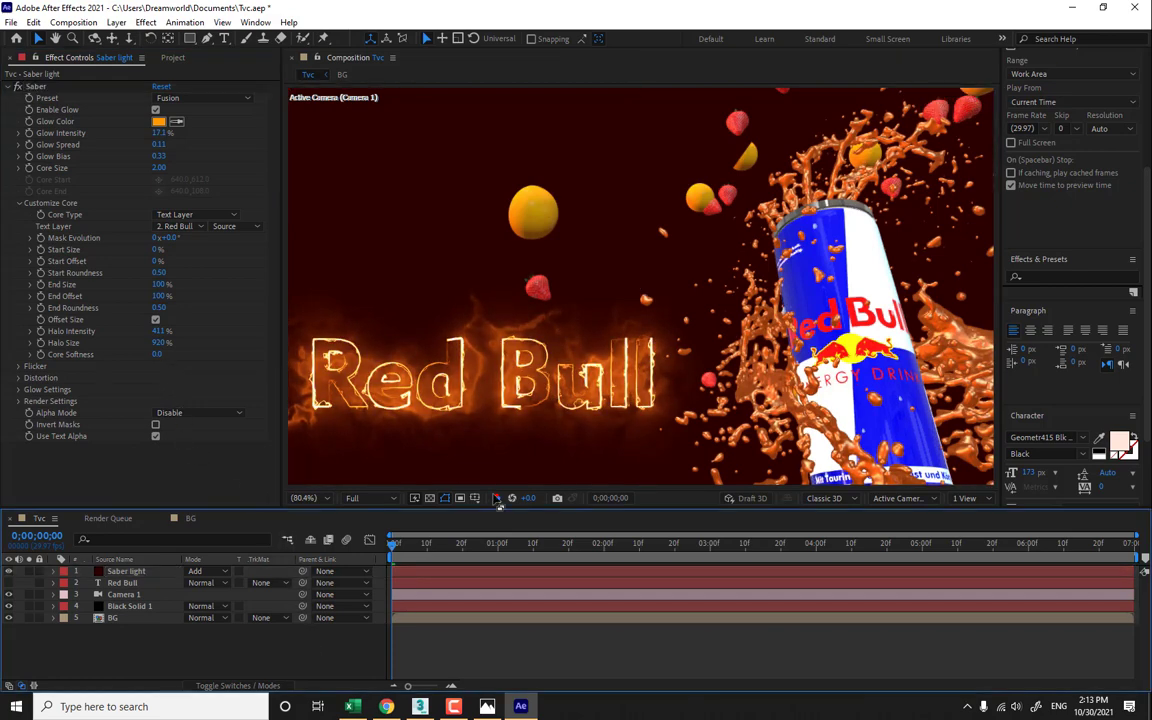
- Try Saber glow colors sampled from the composition, including the can's blue, white and red
middle_drag(526, 389, 571, 365)
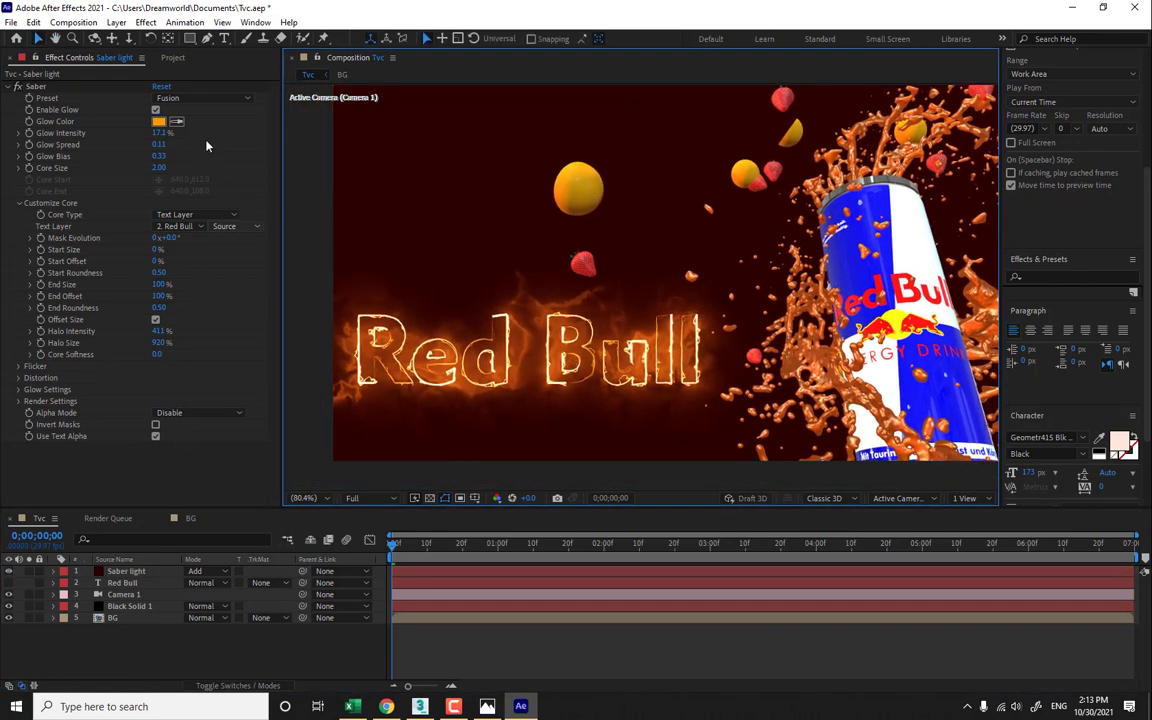
click(178, 122)
click(862, 261)
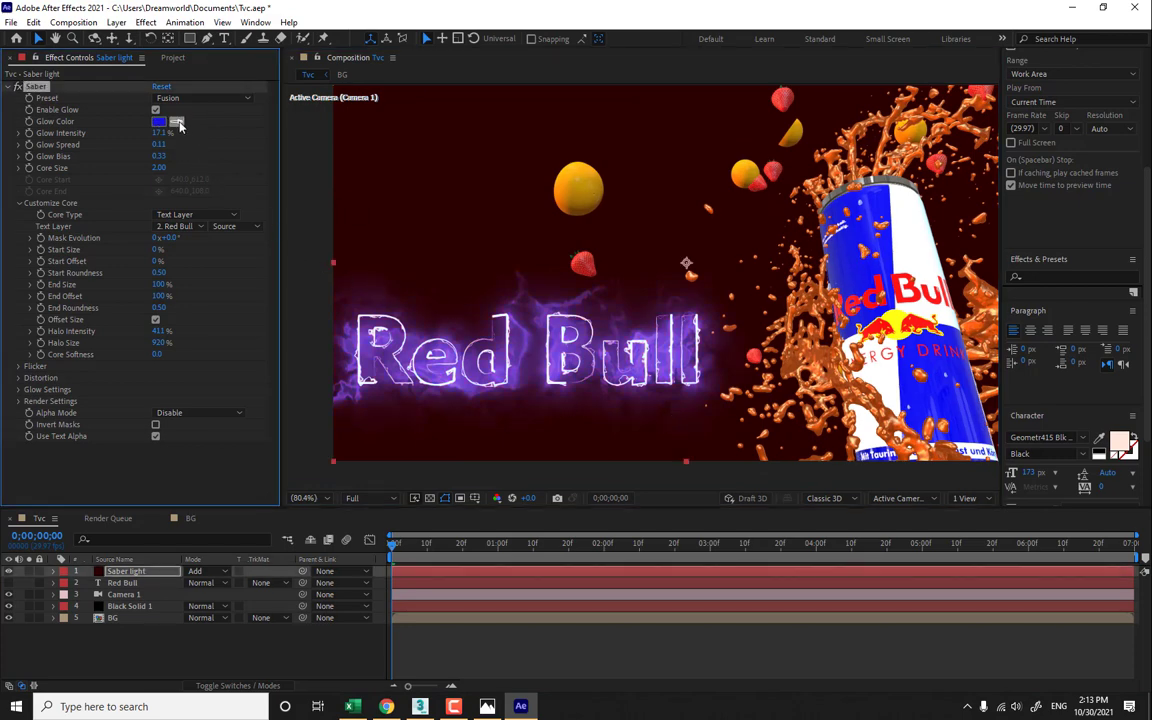
click(905, 325)
click(177, 121)
click(686, 263)
click(177, 121)
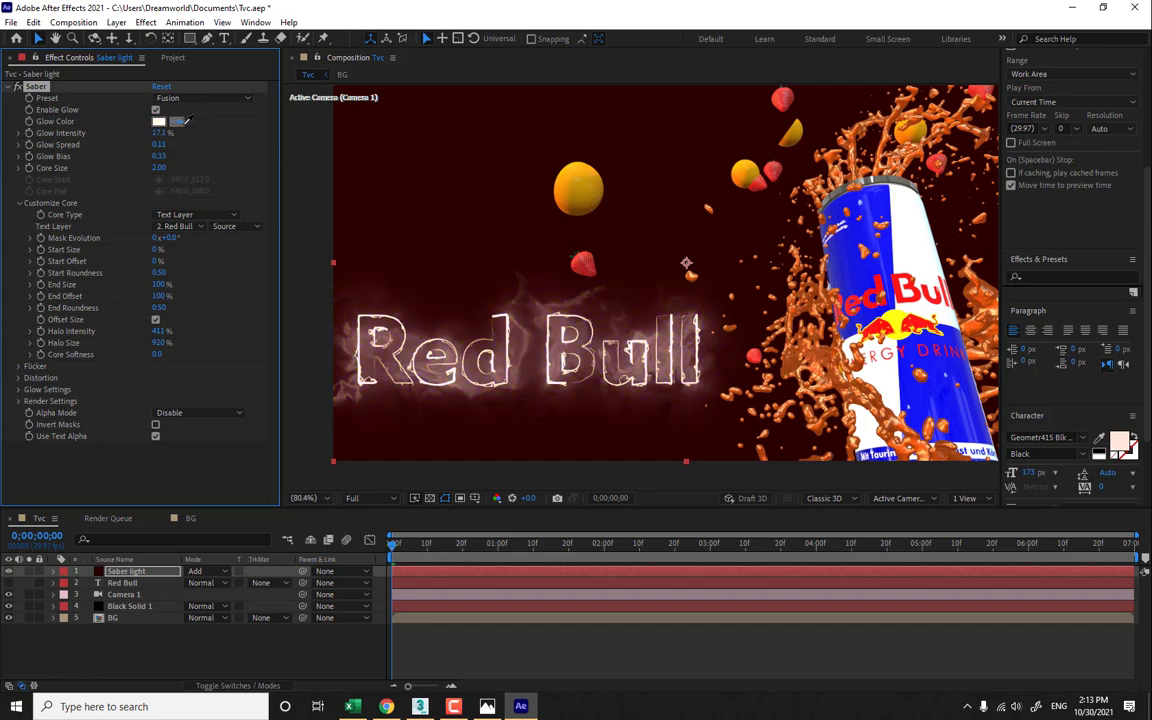
click(885, 277)
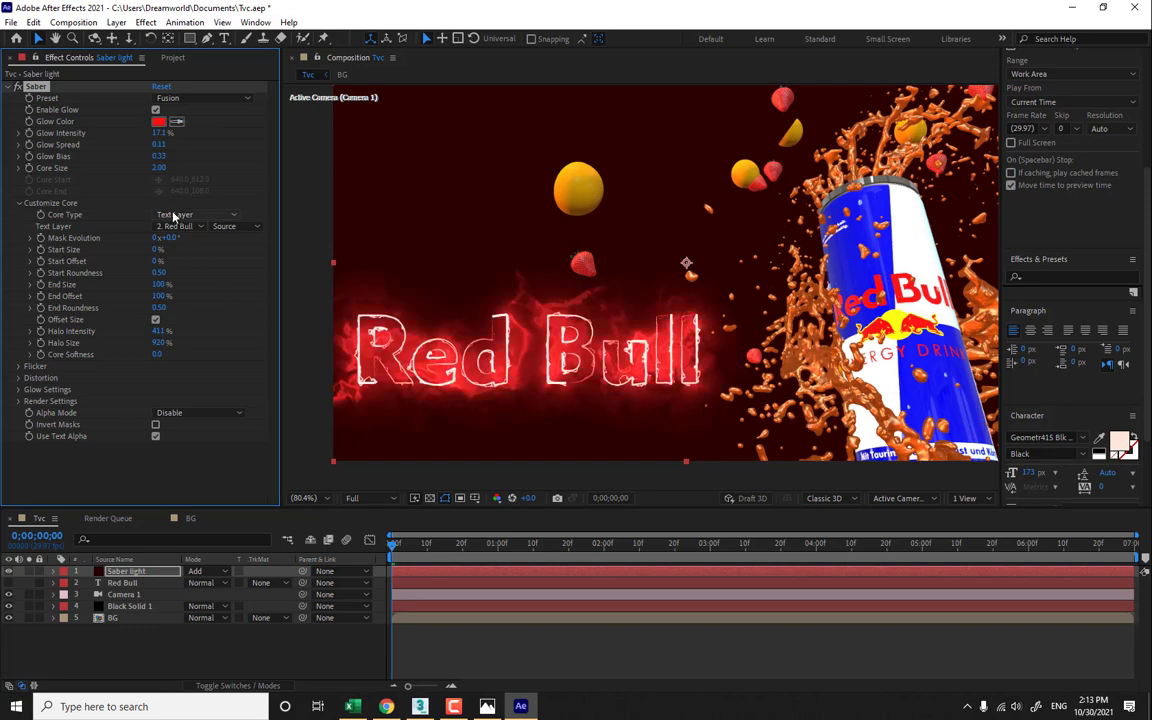
- Choose a bright blue as the Saber glow color and raise the start size to 49%
click(159, 122)
drag(694, 558, 695, 540)
drag(666, 443, 687, 399)
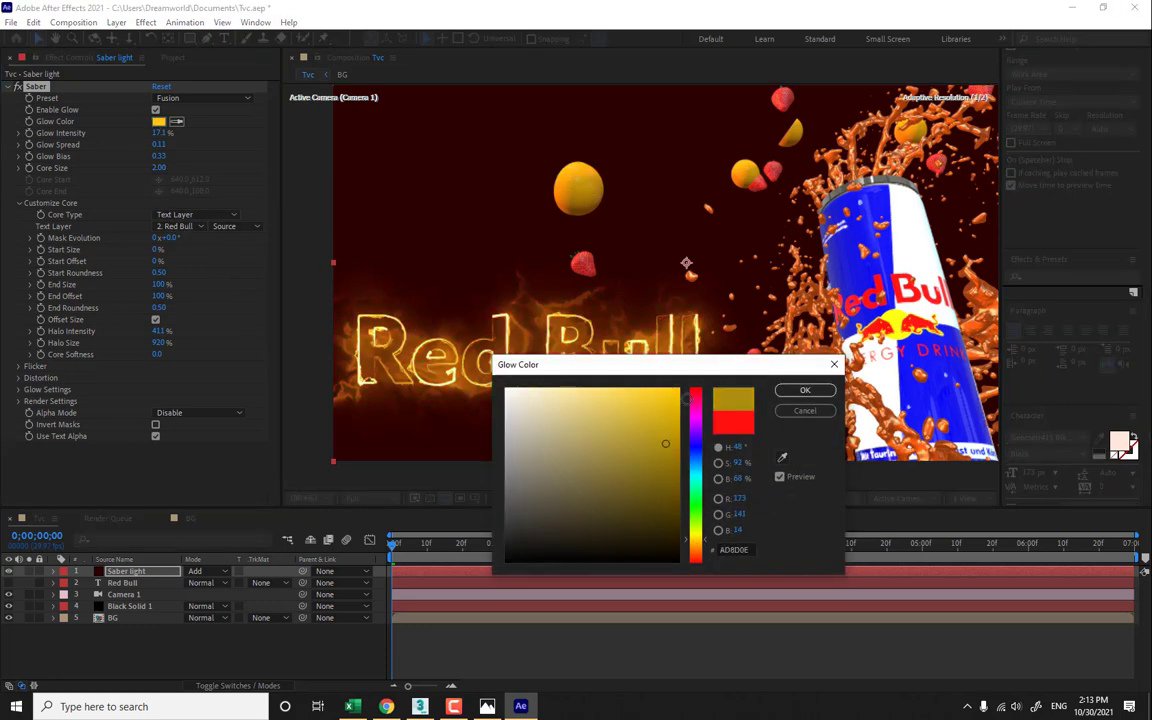
drag(698, 488, 703, 464)
click(805, 390)
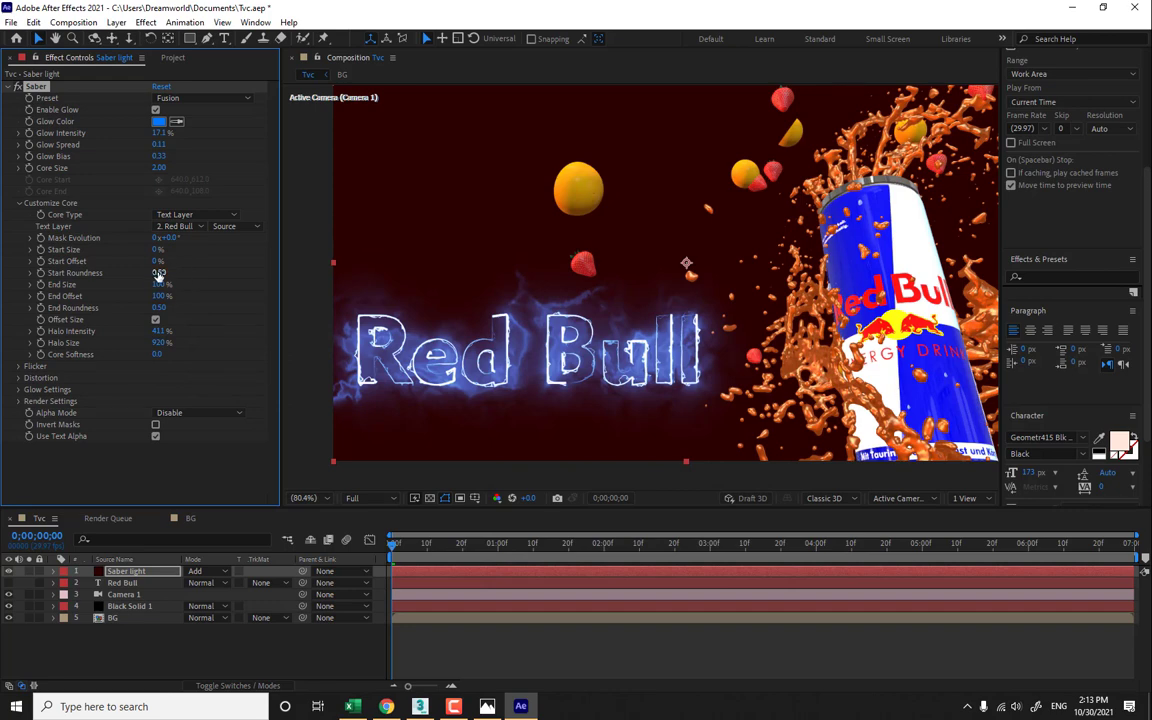
drag(157, 249, 190, 248)
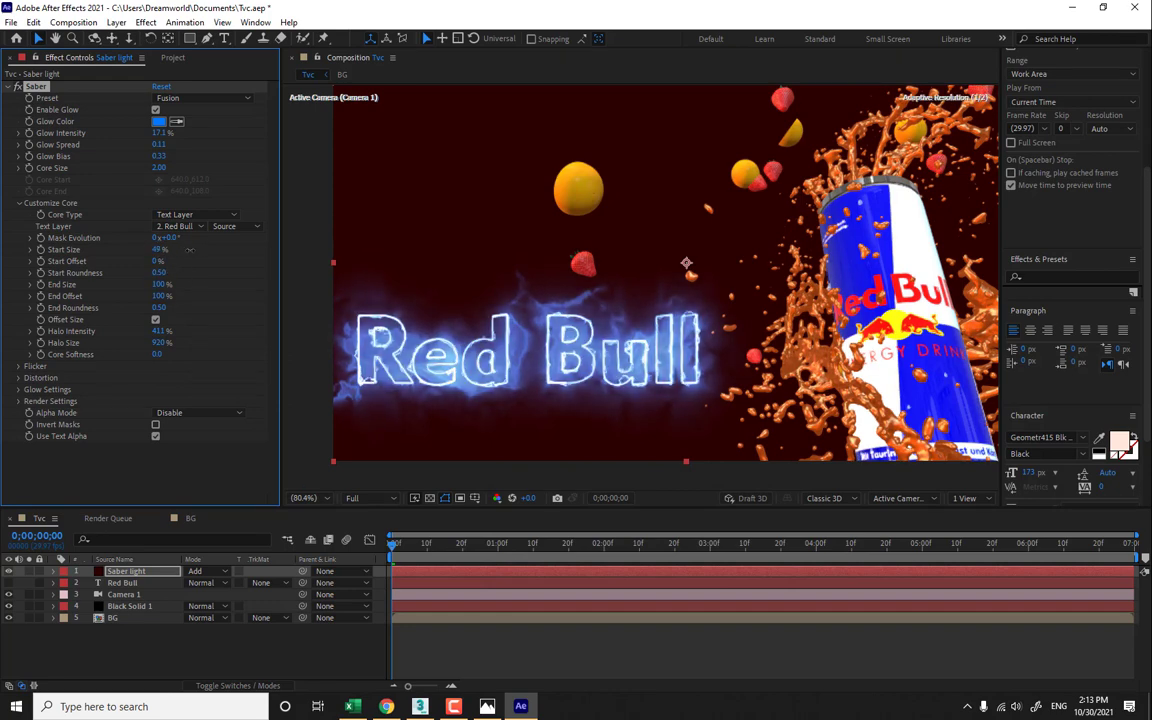
middle_drag(789, 359, 765, 358)
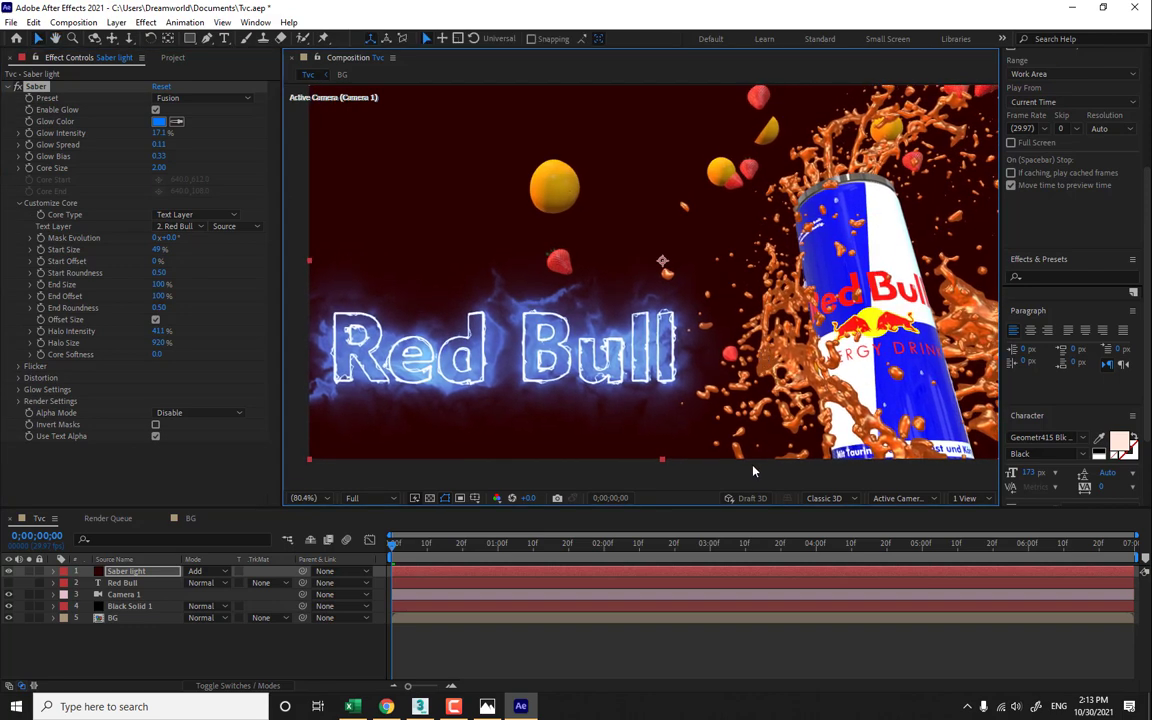